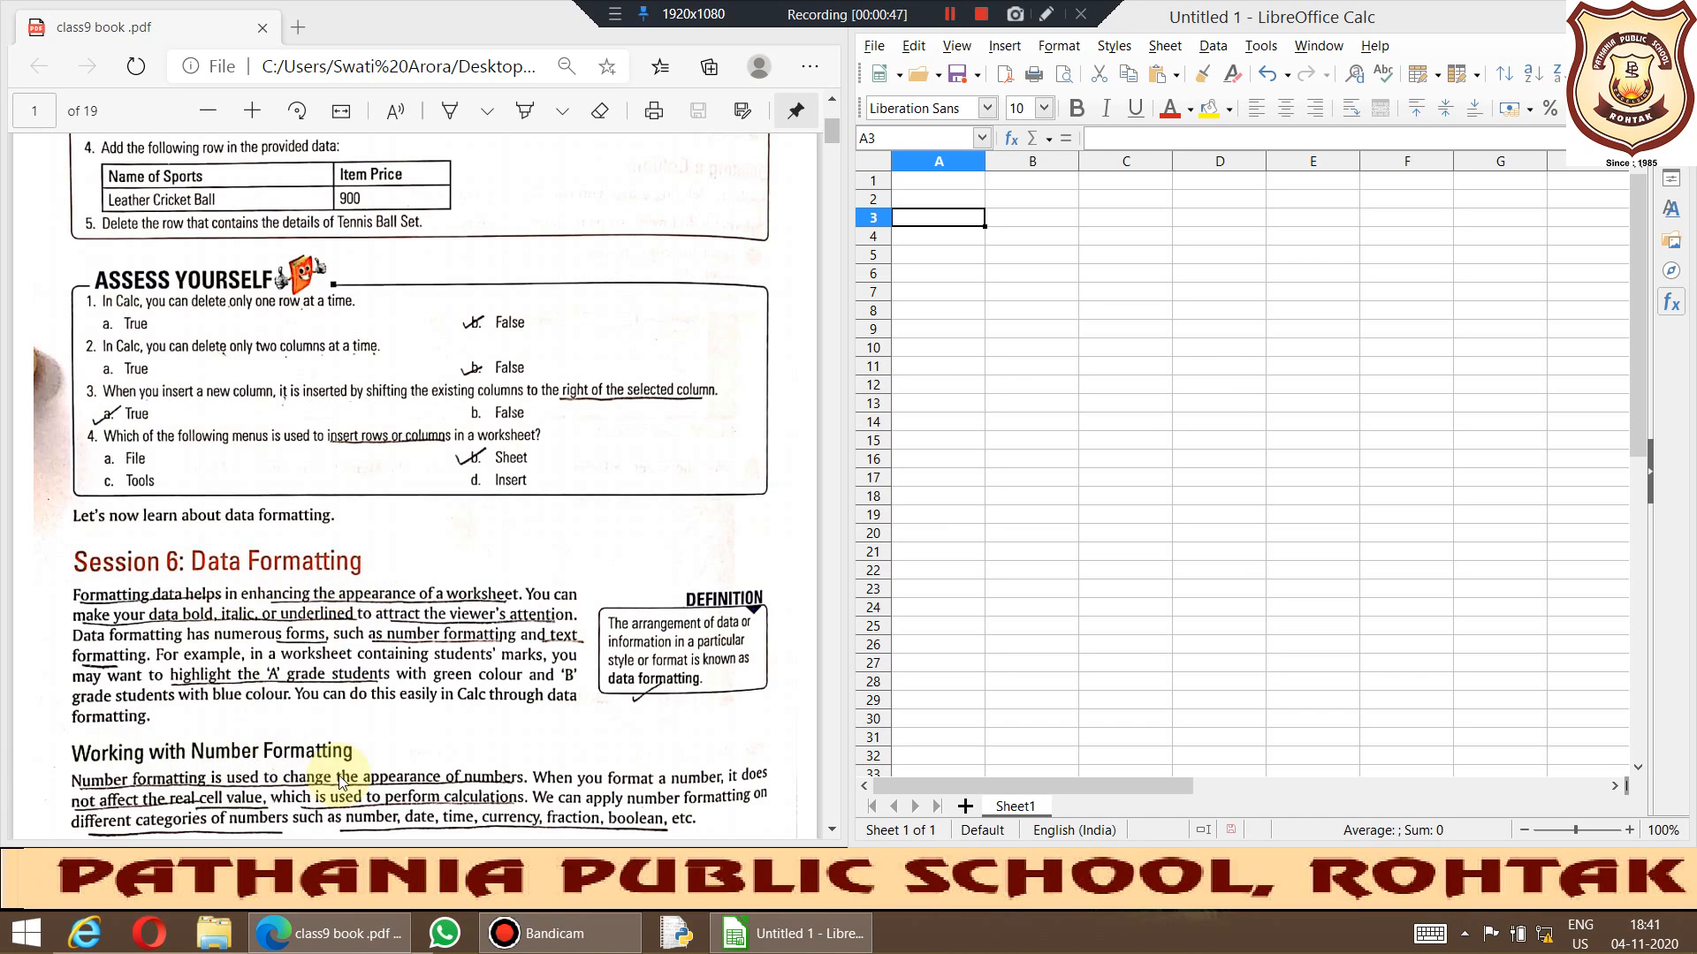
Step: Enter 3 in cell A3 and 4 in cell A4
left_click(924, 219)
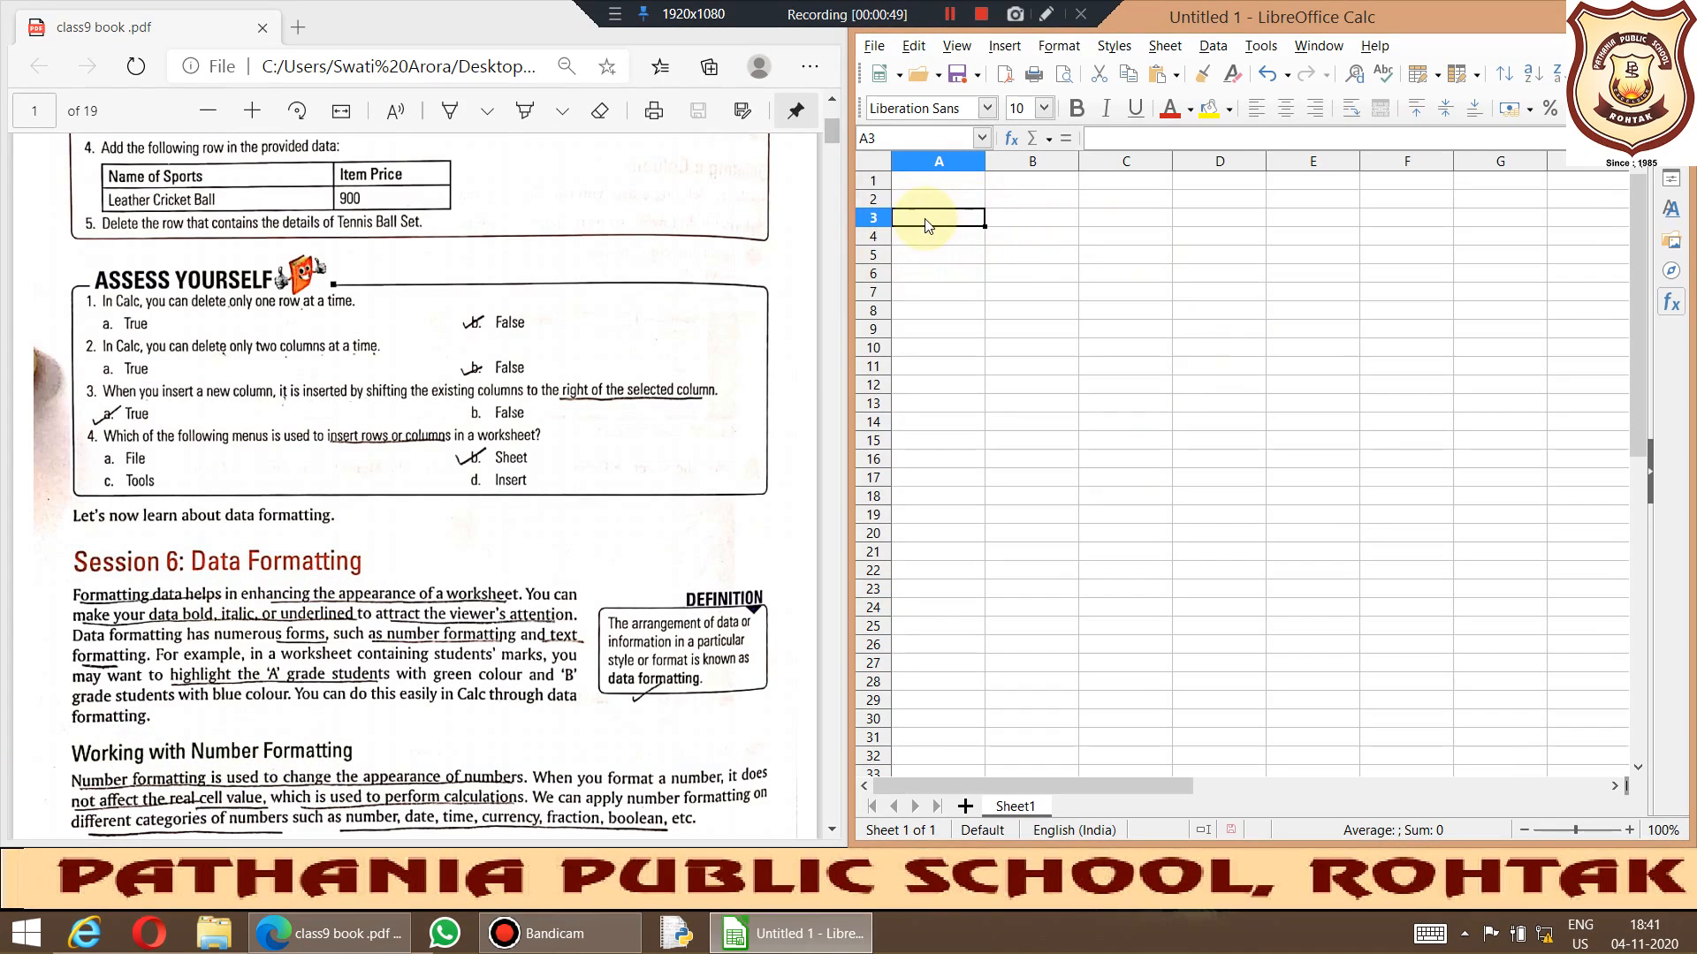
type("3")
key("Return")
type("4")
key("Return")
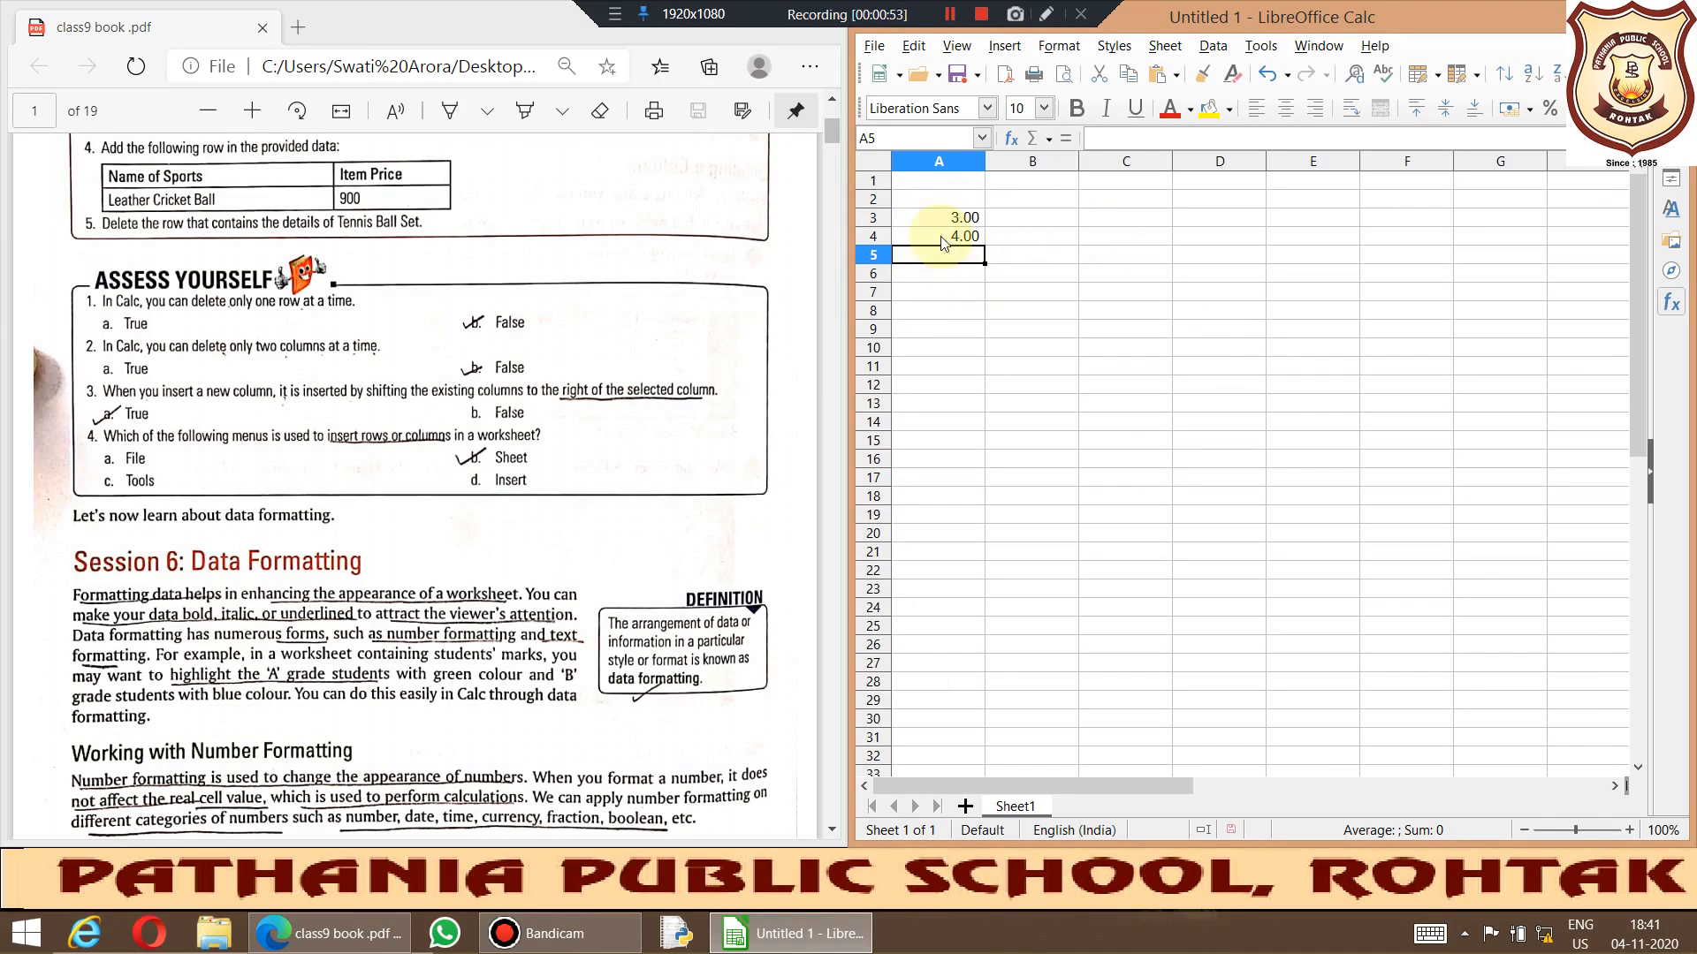
Step: Apply the Number format -1,235 with no decimal places to cells A3:A4
left_click_drag(939, 215, 945, 235)
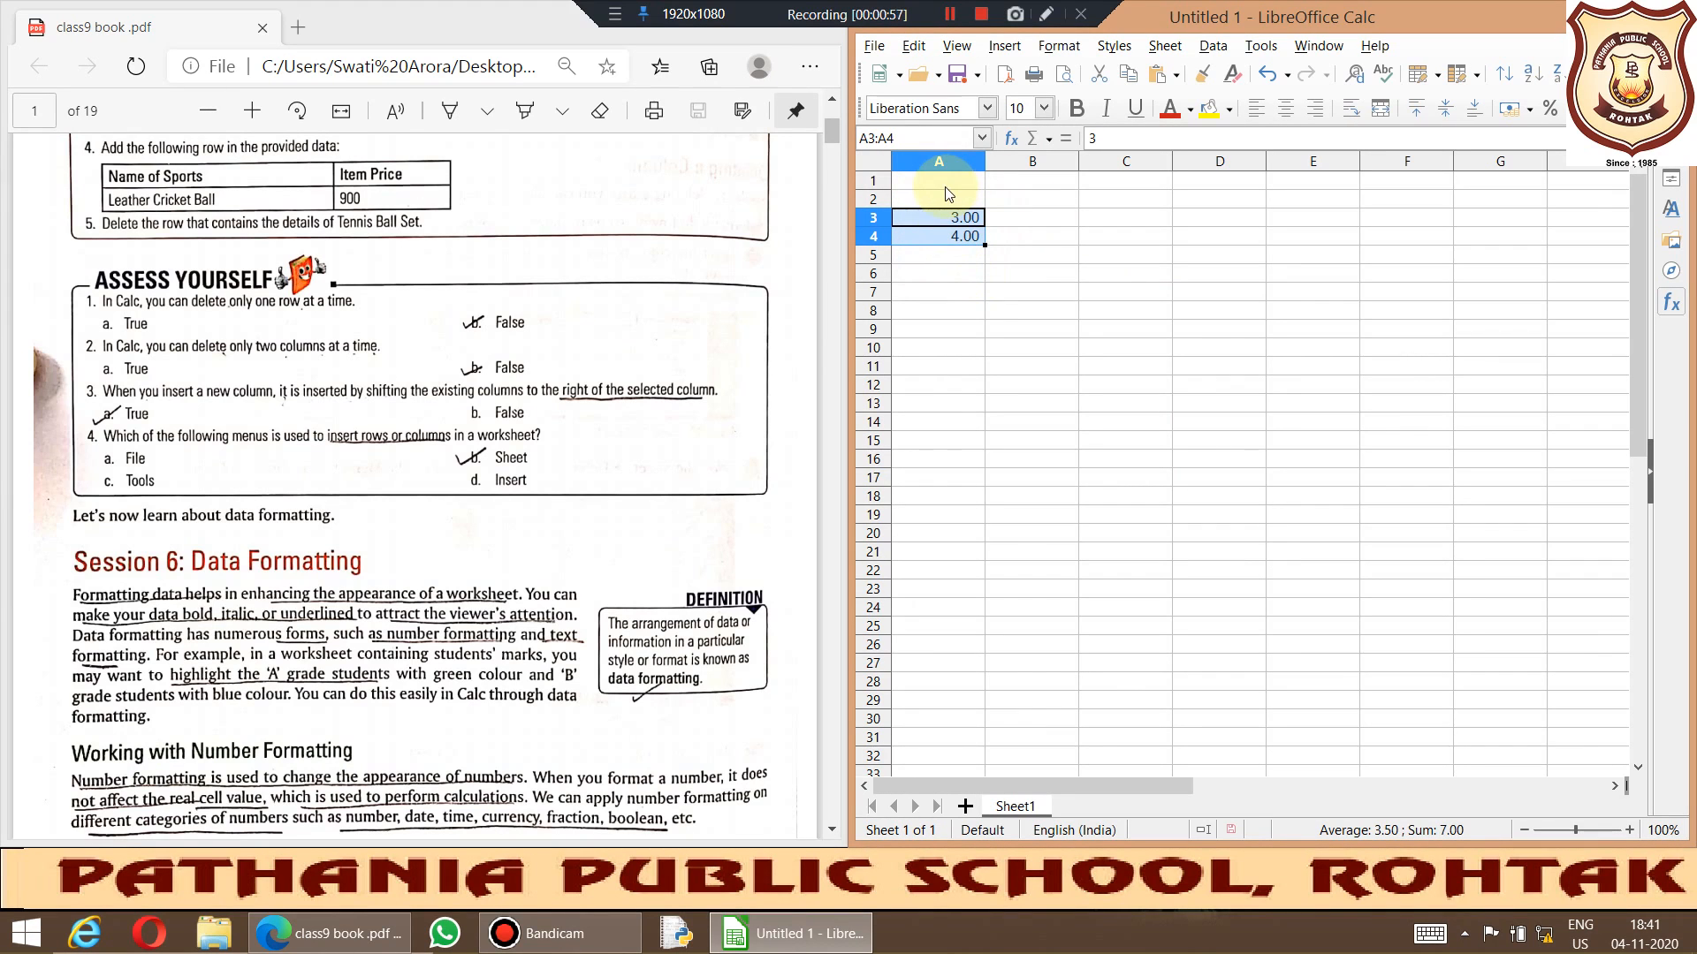
left_click(1063, 49)
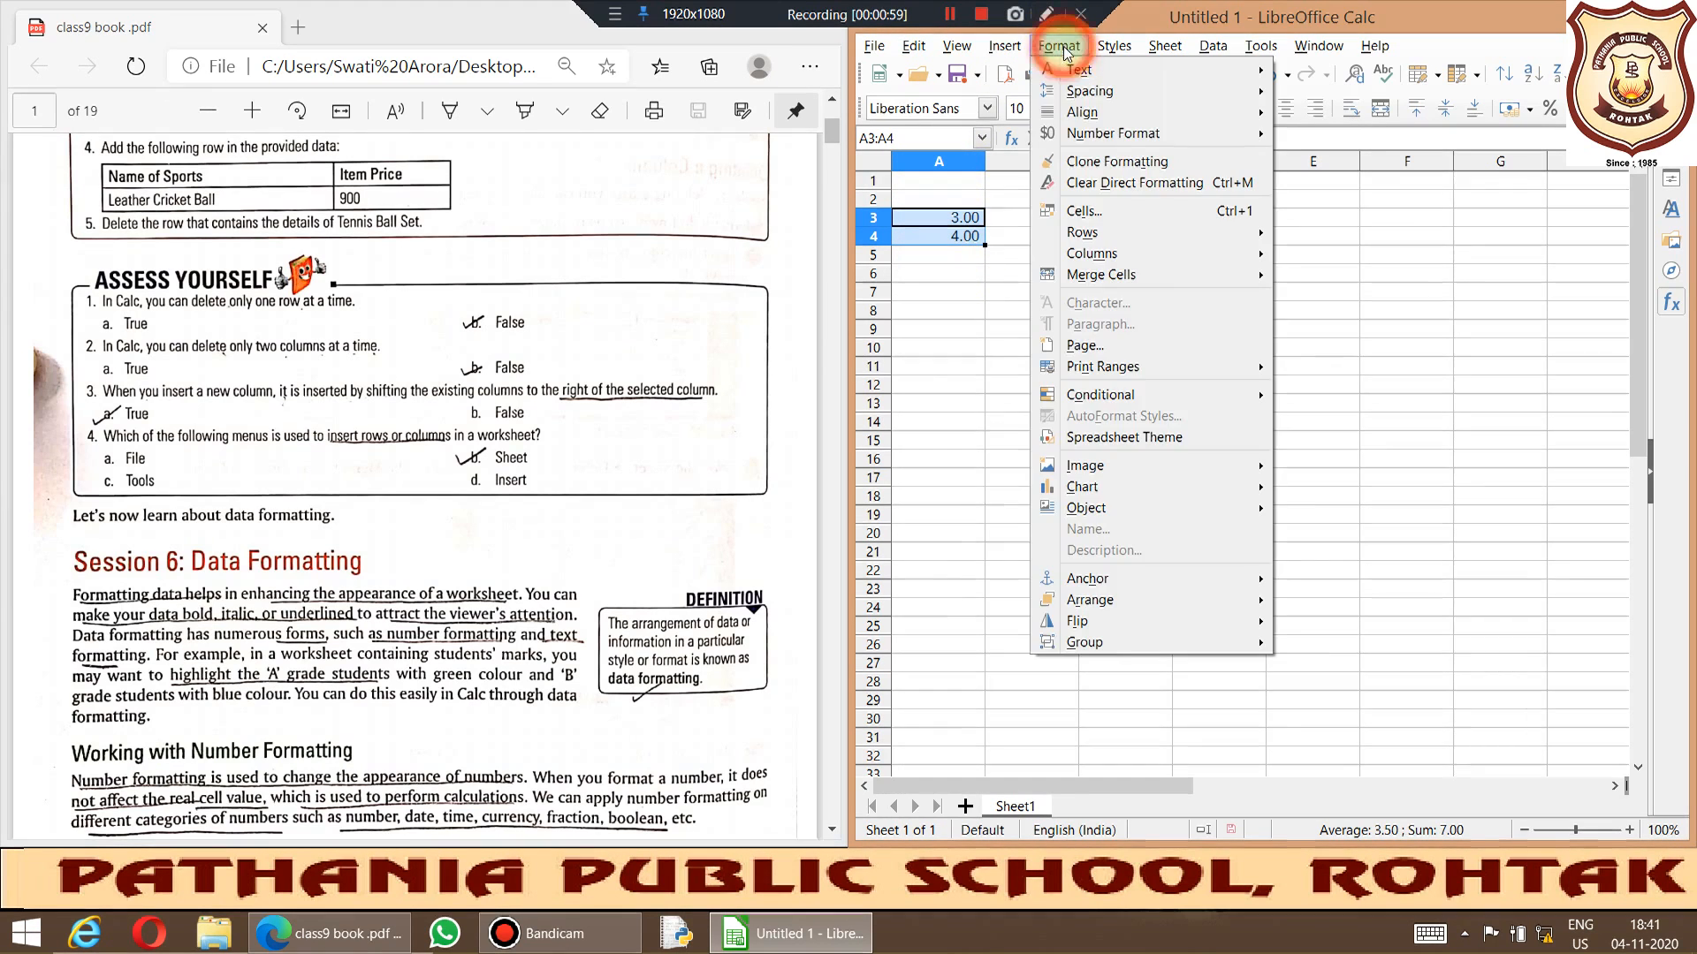
left_click(1105, 213)
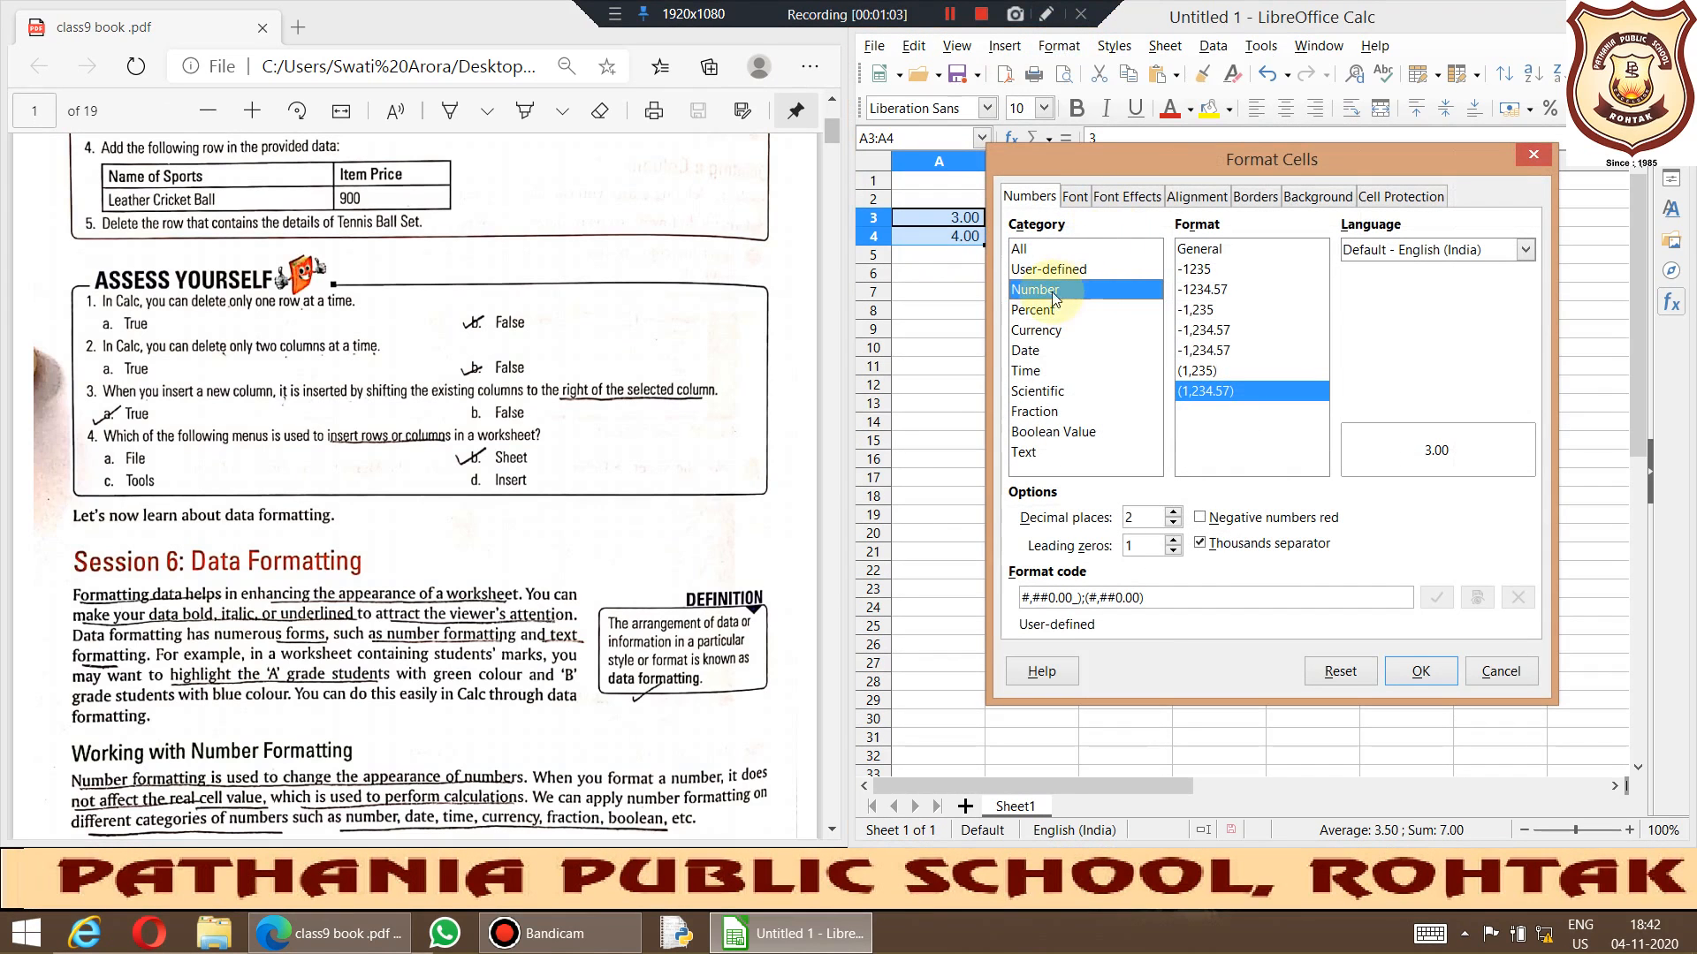
left_click(1209, 310)
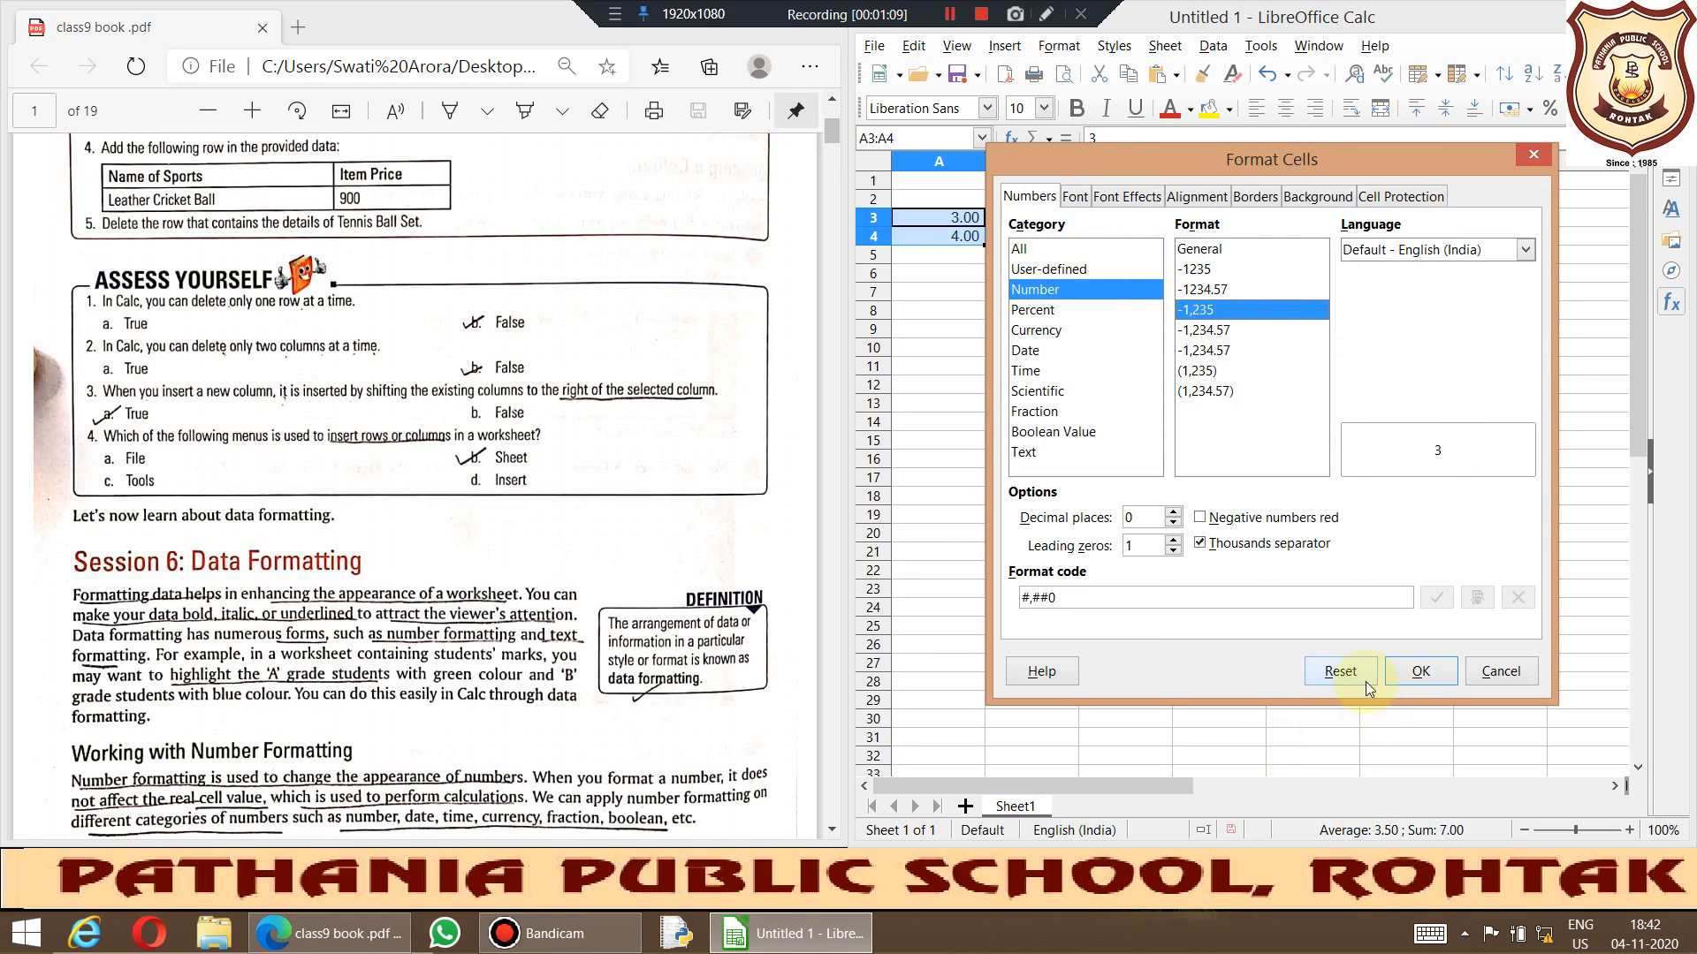
left_click(1416, 674)
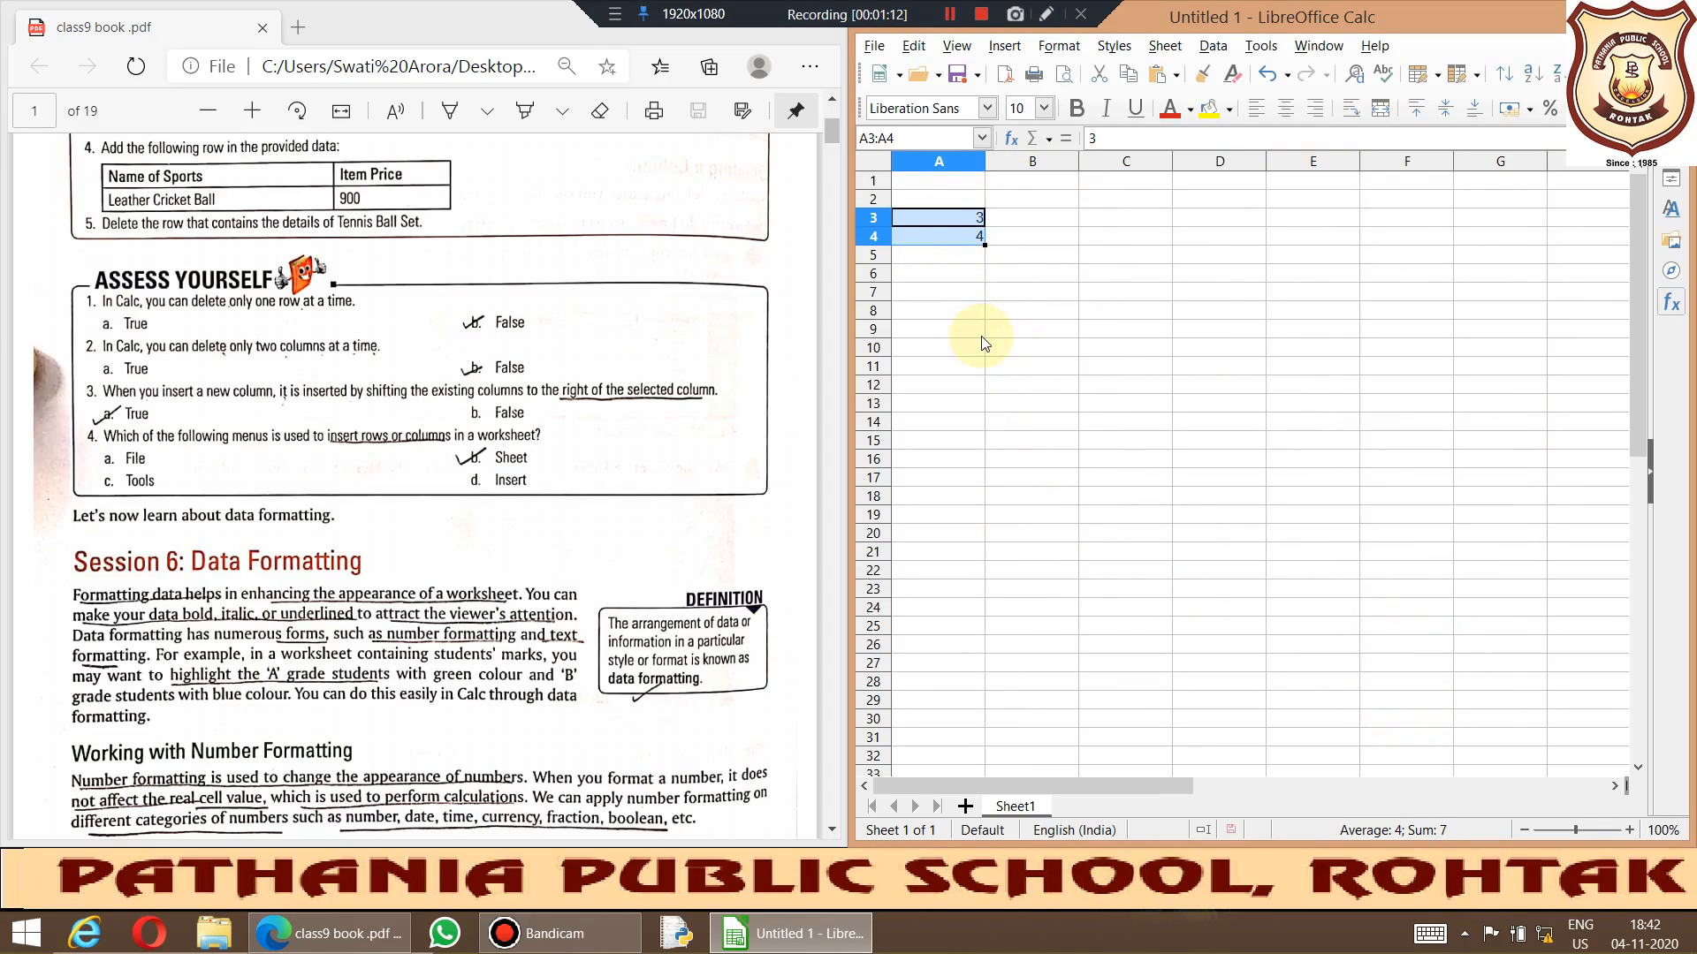
Step: Change the number format of cells A3:A4 to -1,234.57 with two decimal places and thousands separator
right_click(956, 226)
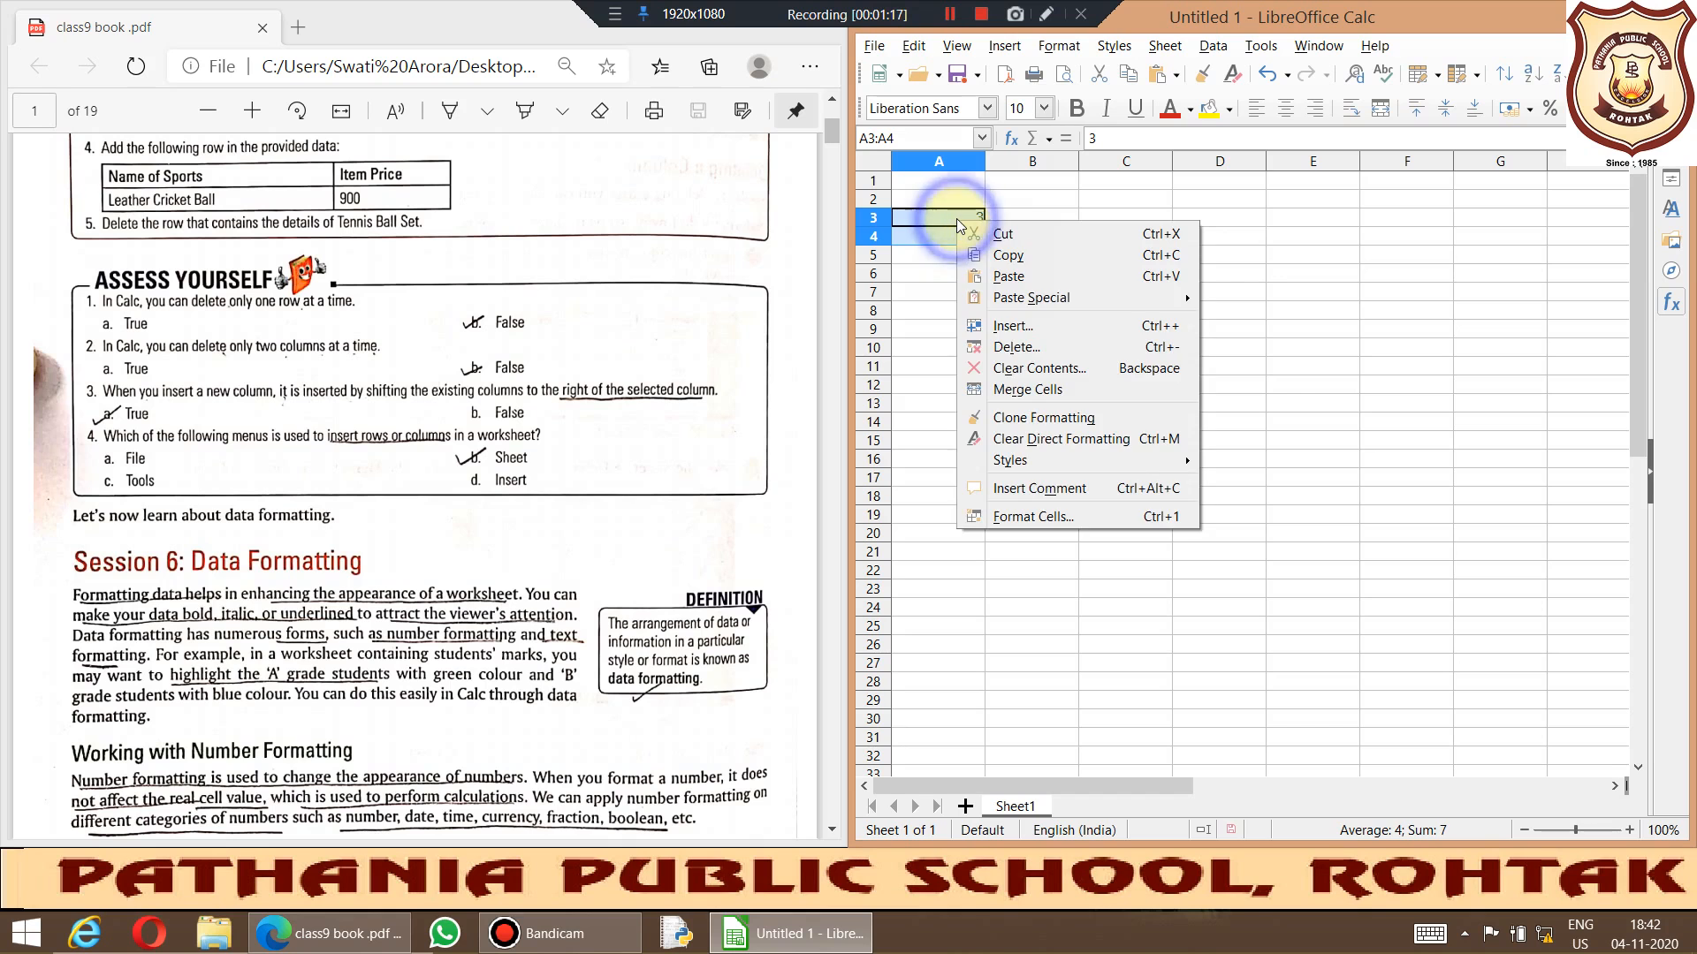
left_click(1044, 518)
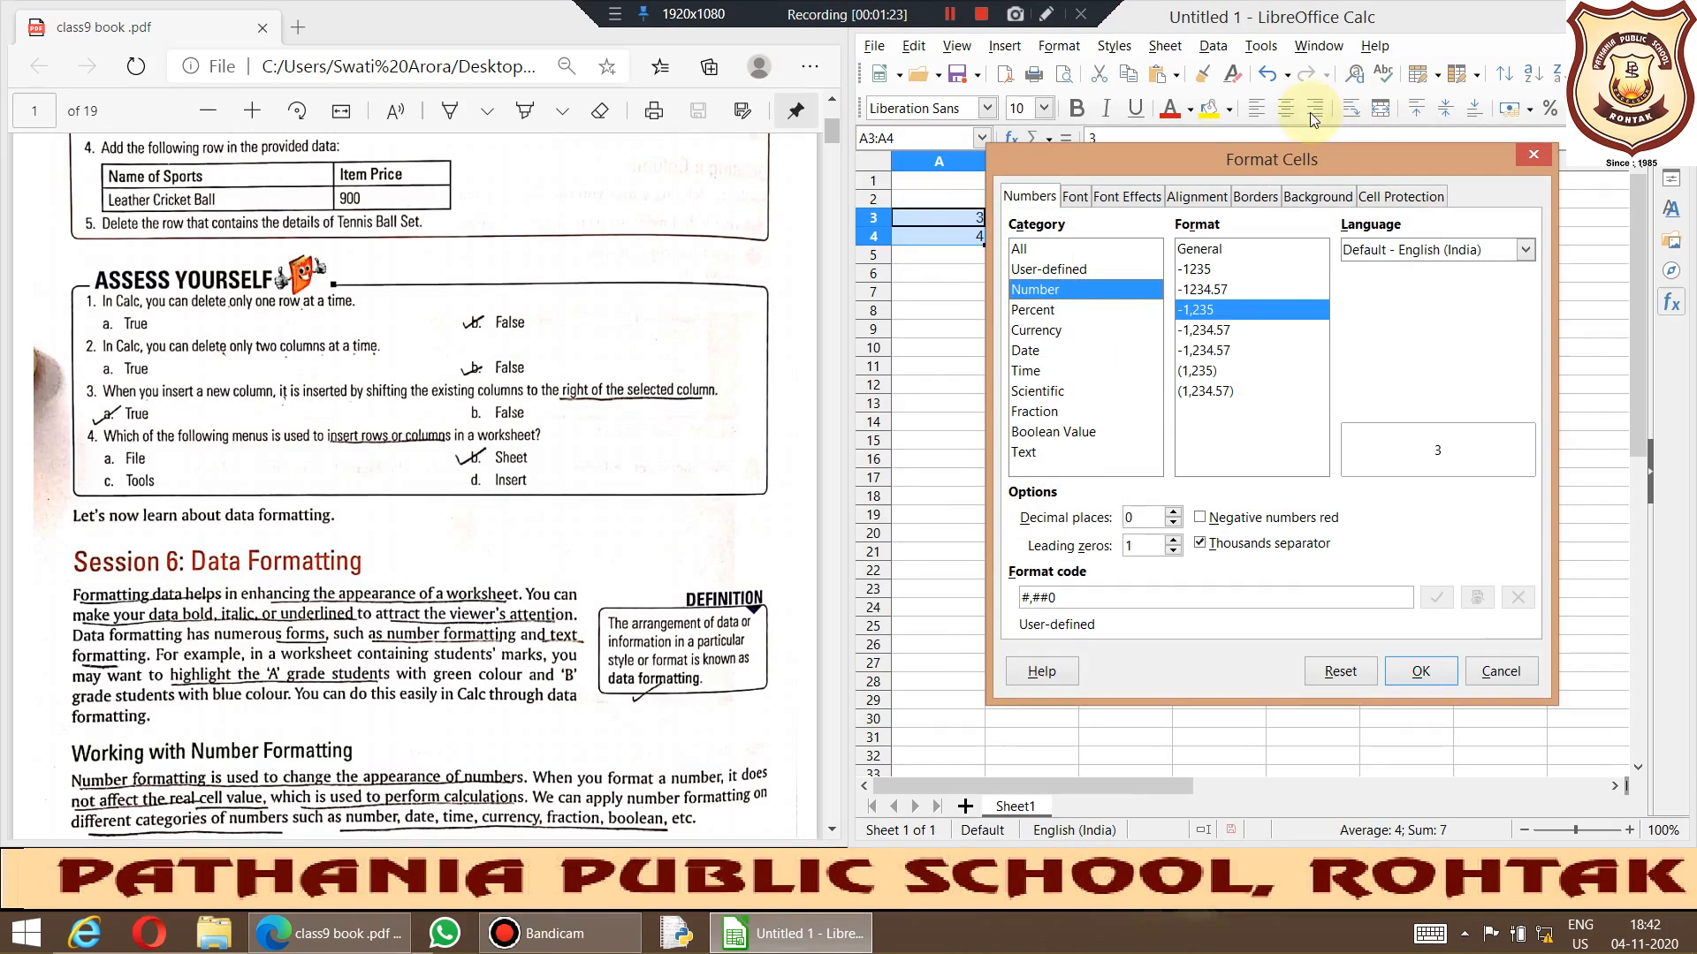
left_click(1216, 332)
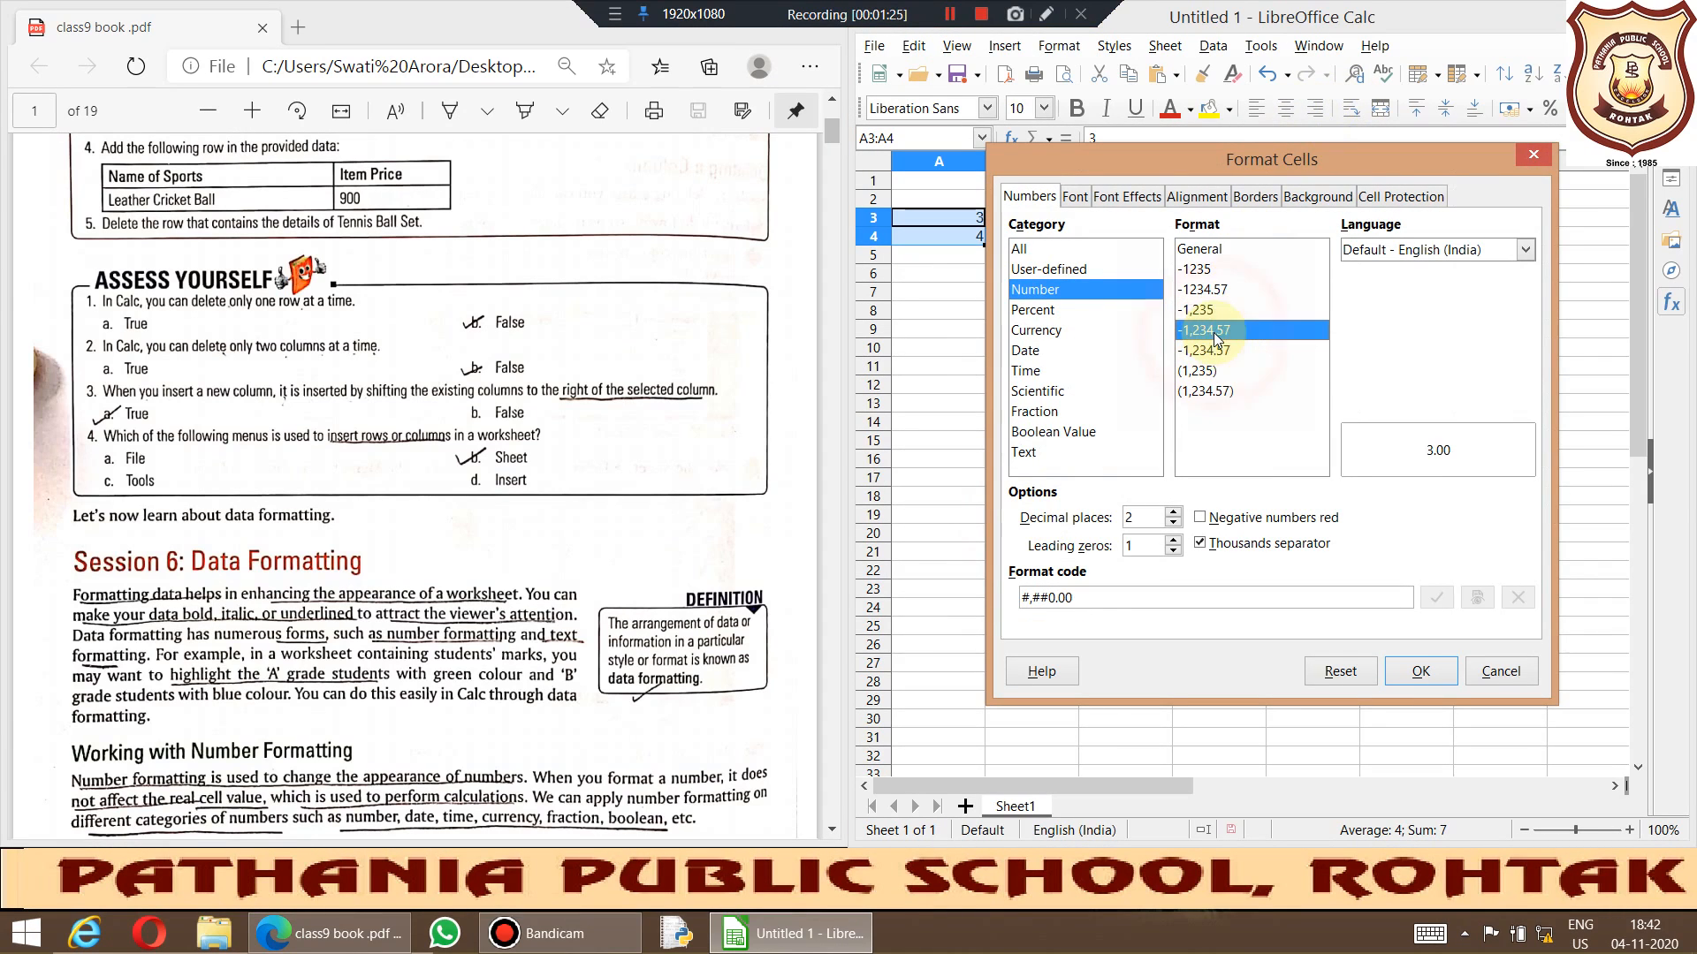
left_click(1425, 673)
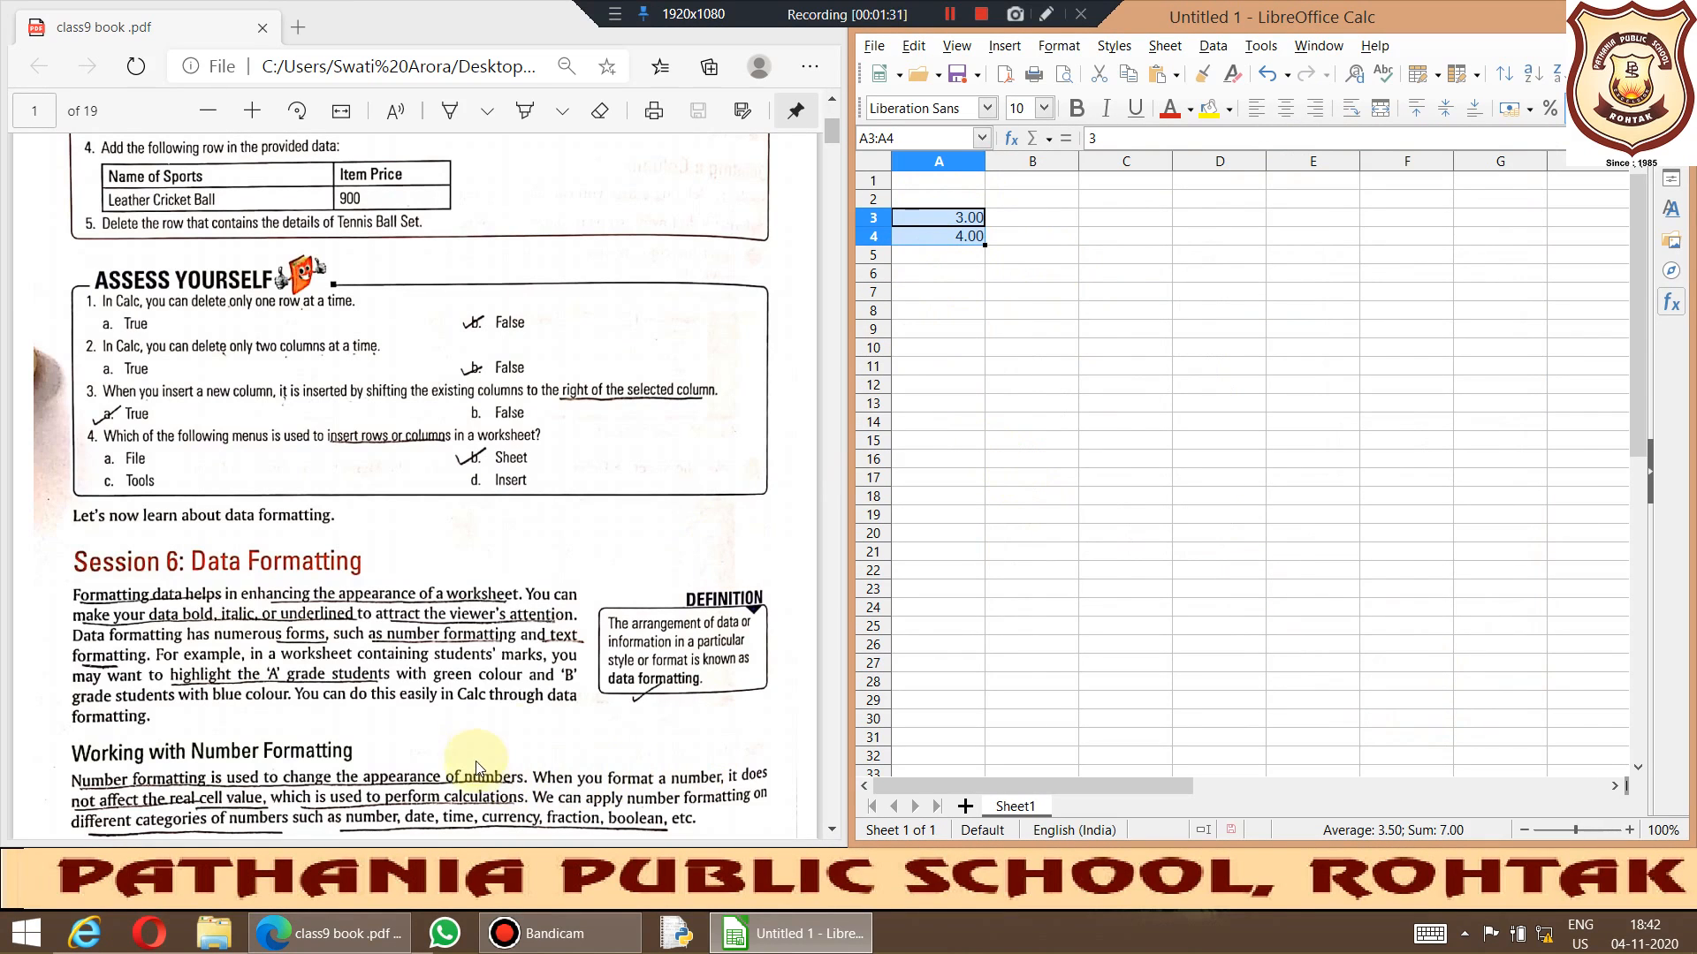
Step: Review the Currency, Time, Date and Fraction format options for cells A3:A4 without applying any of them
right_click(938, 221)
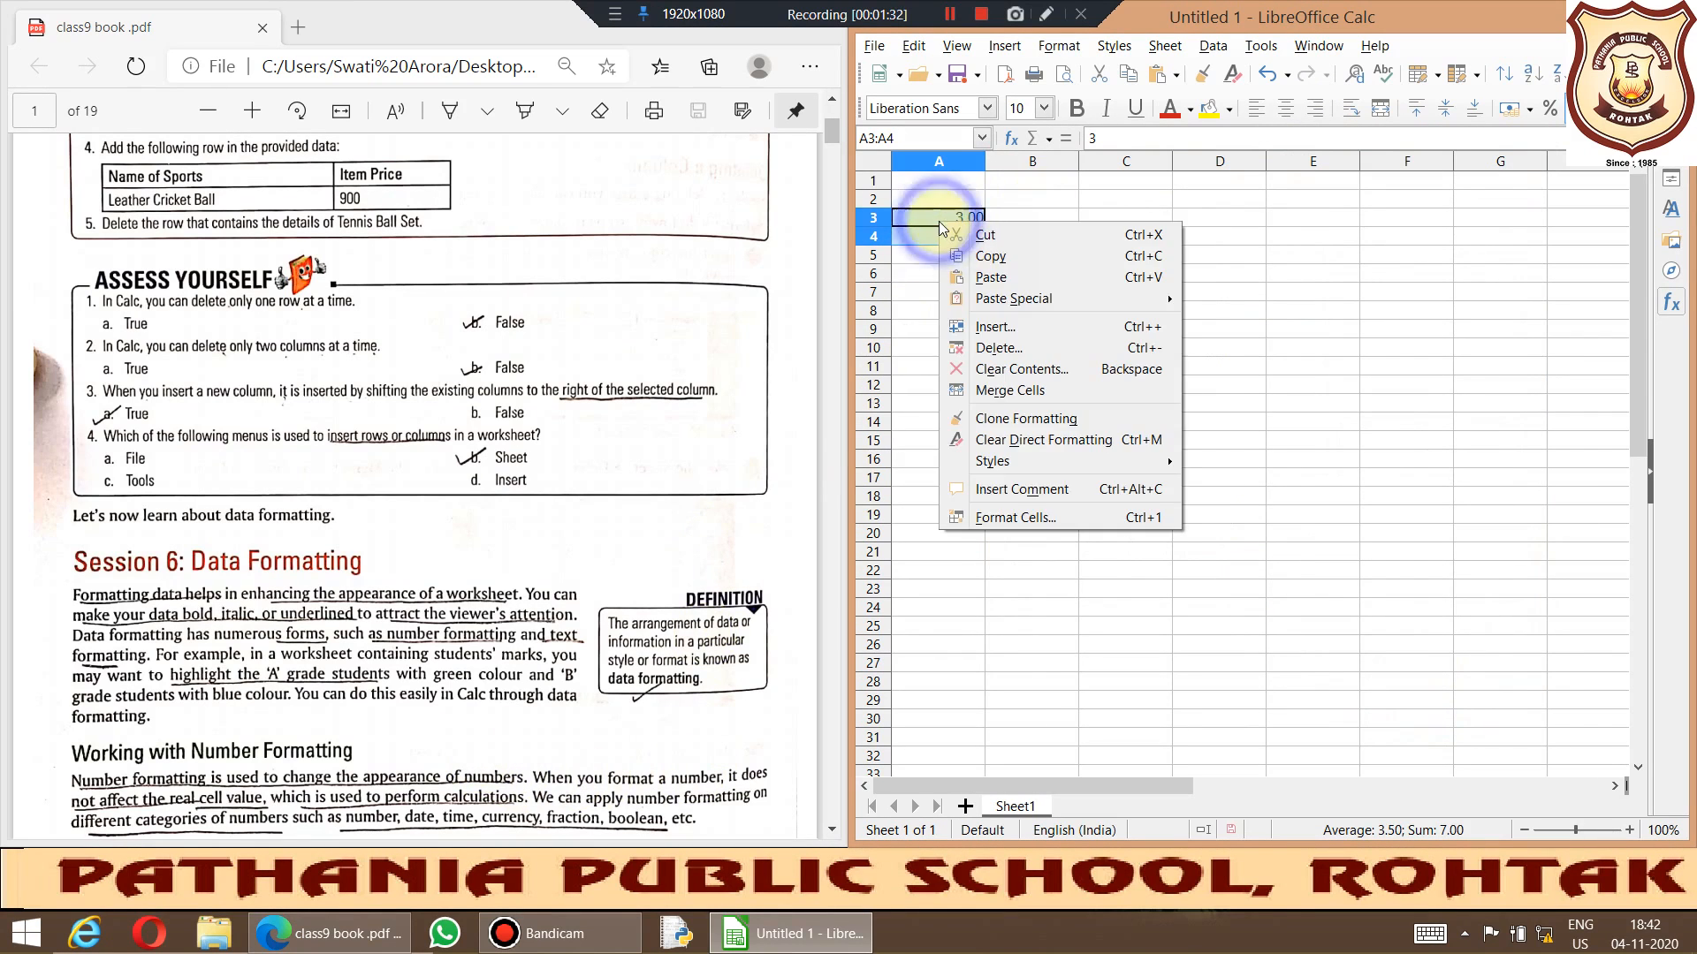
left_click(1069, 514)
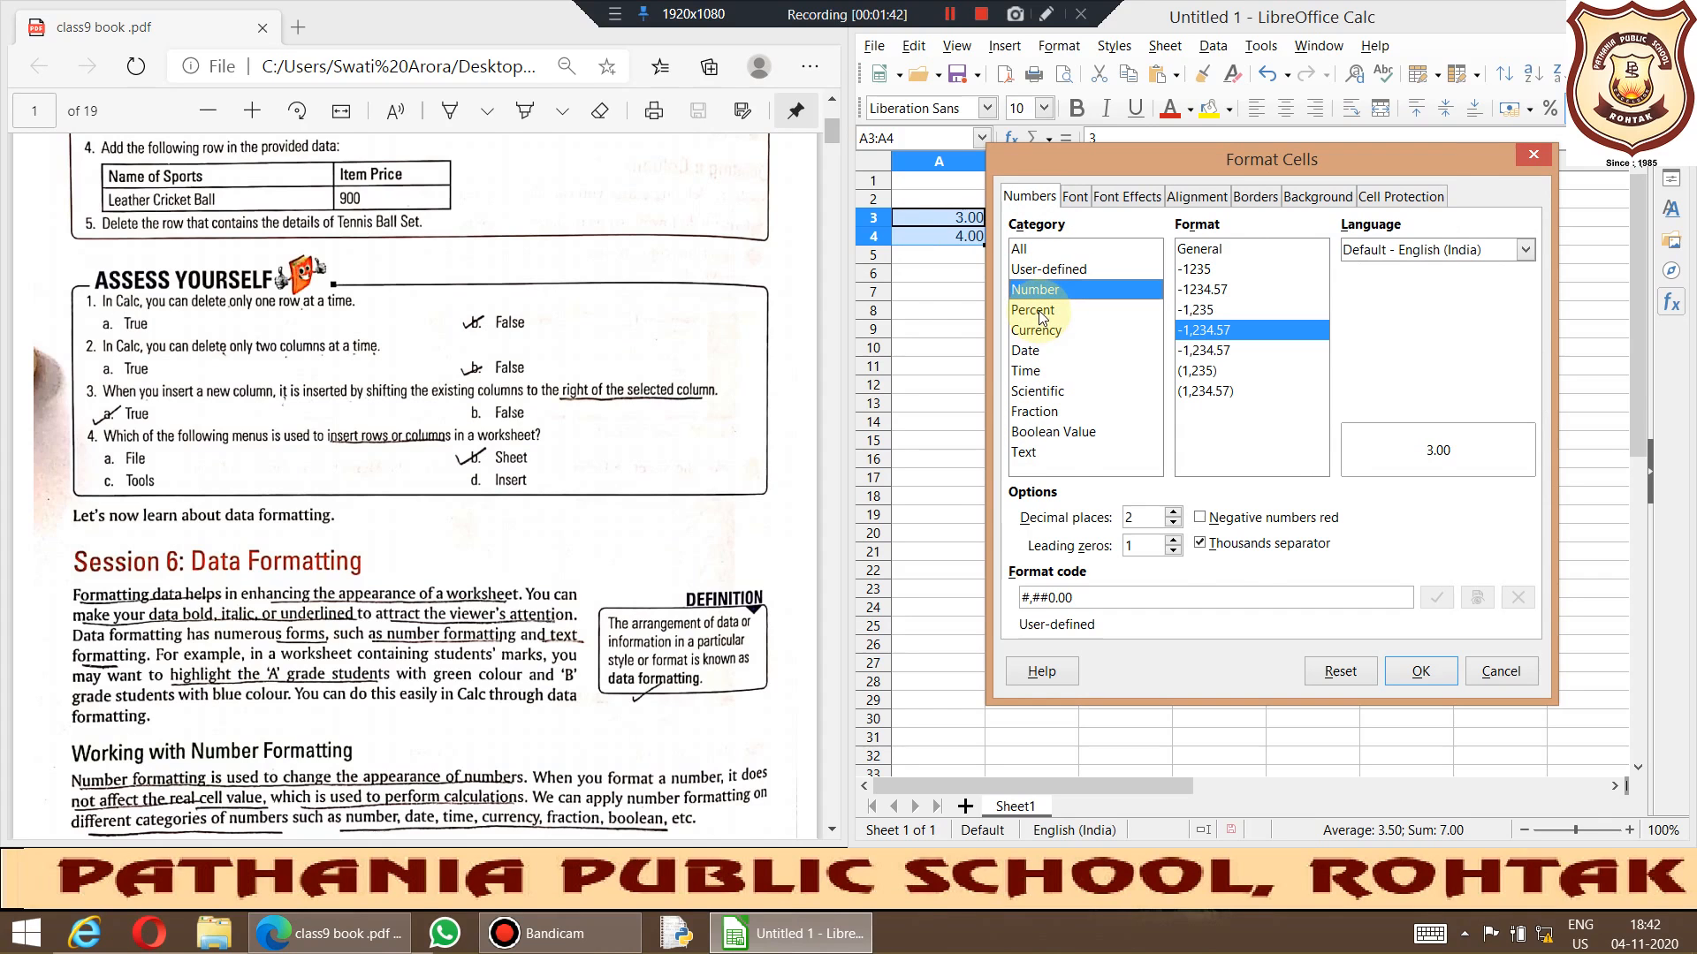
left_click(1040, 340)
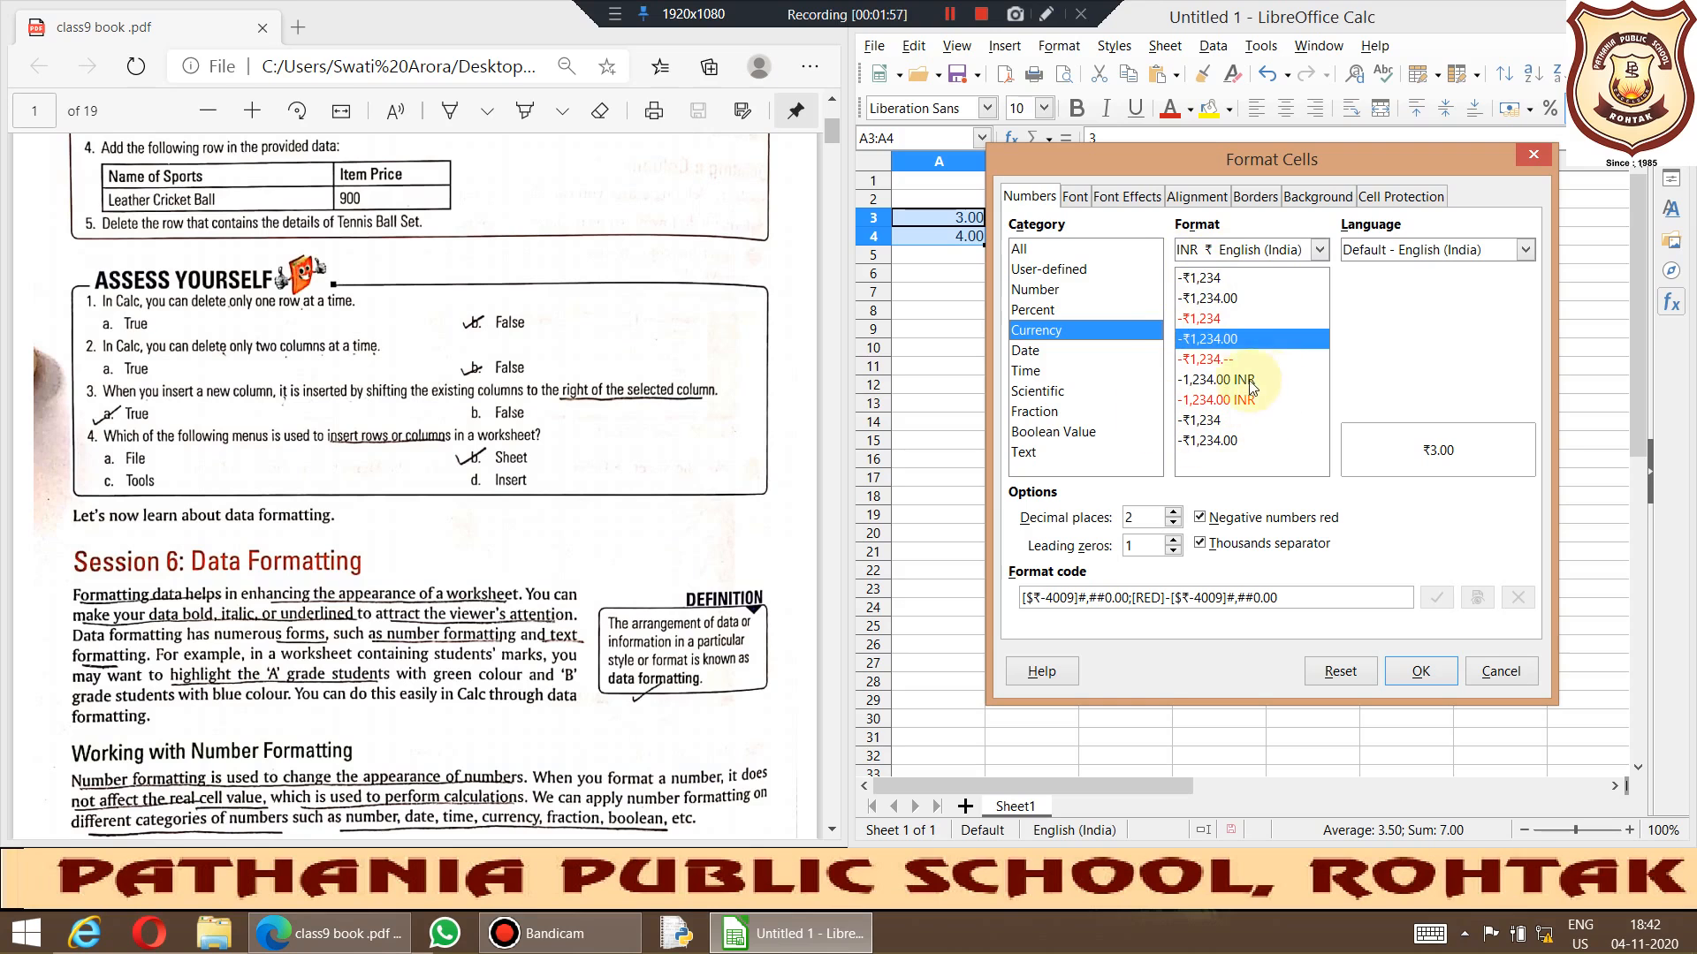
left_click(1027, 372)
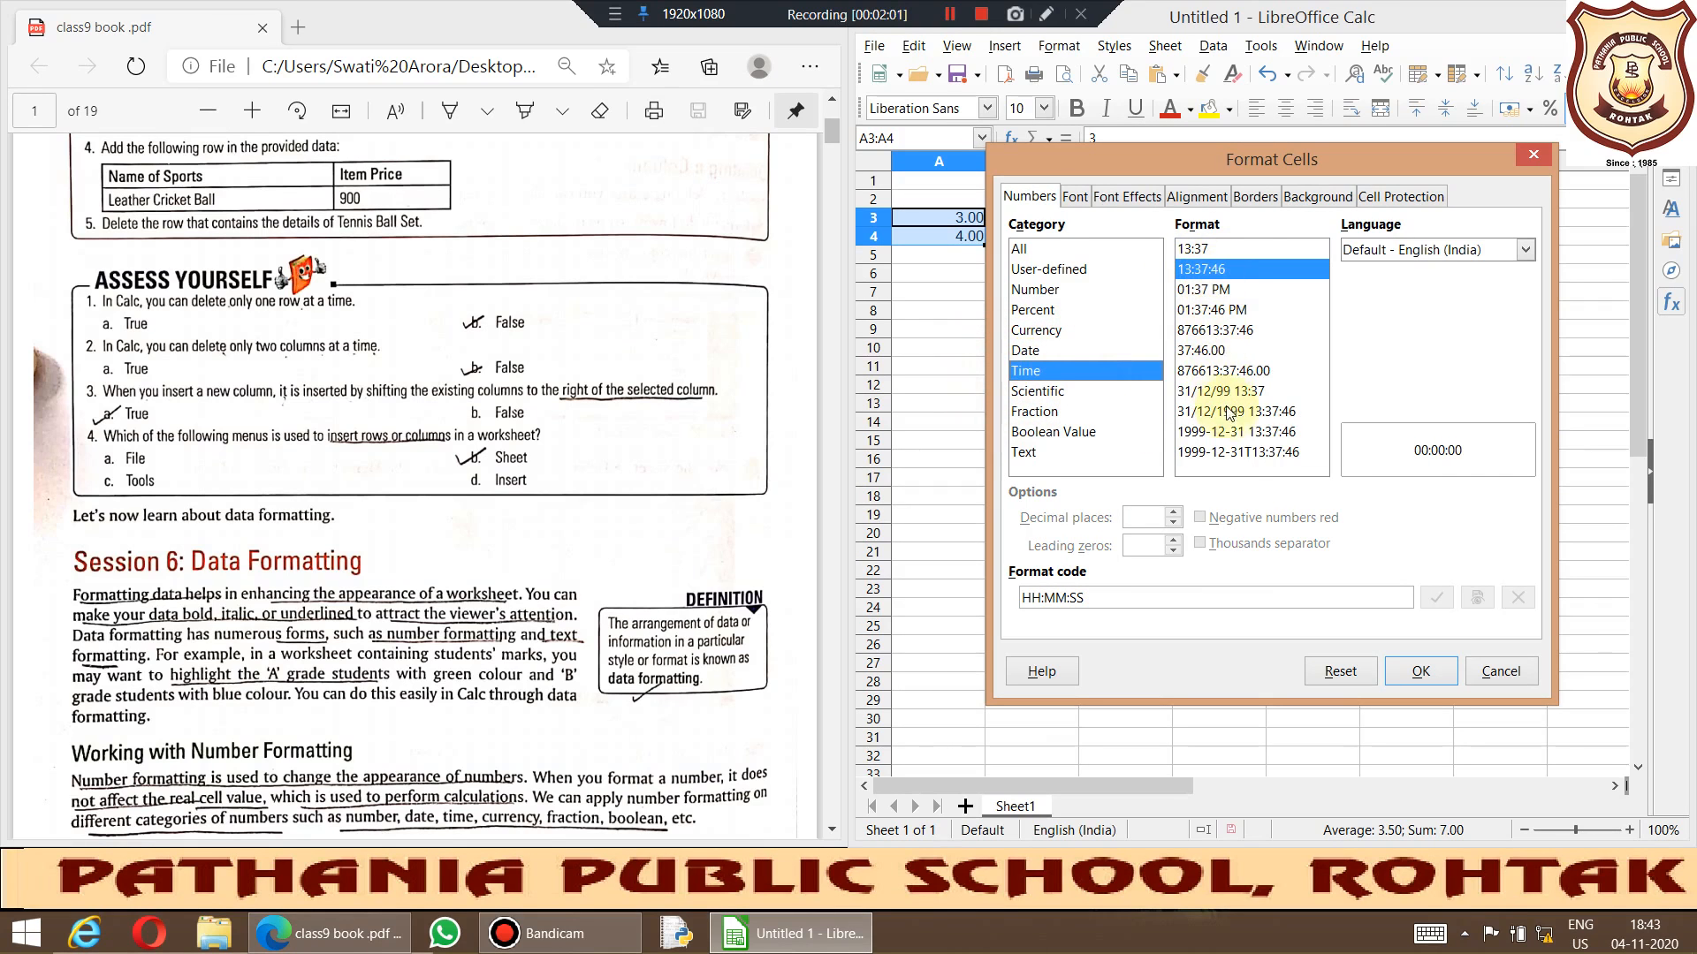
left_click(1028, 351)
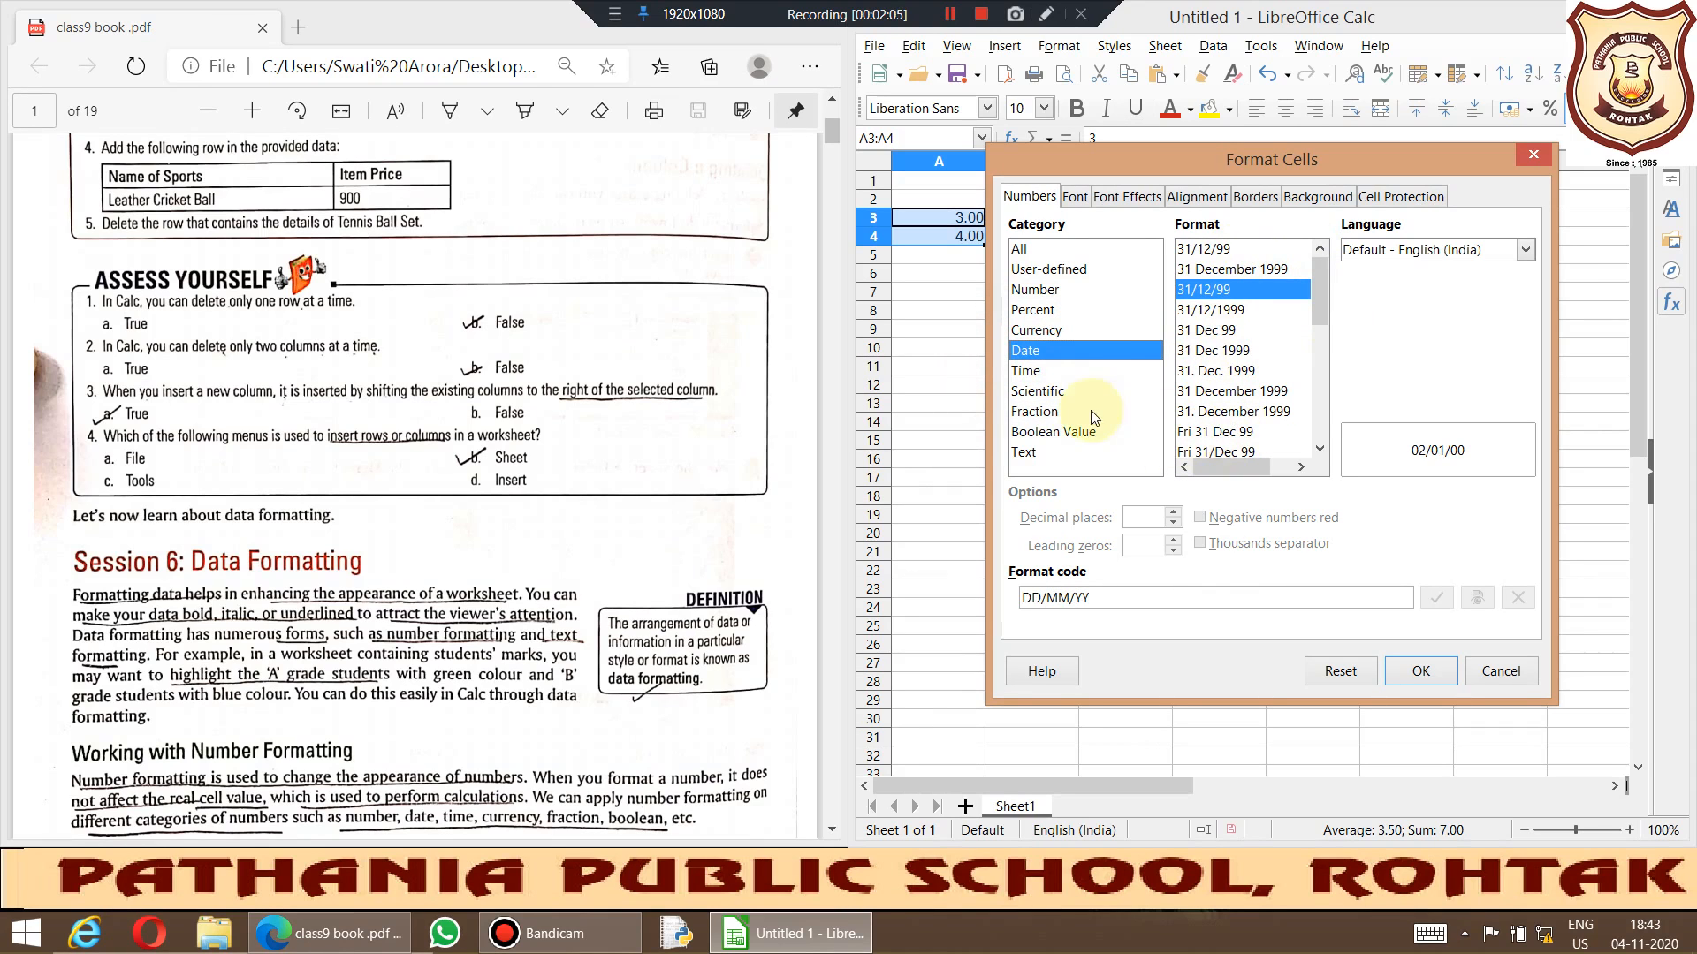
left_click(1034, 411)
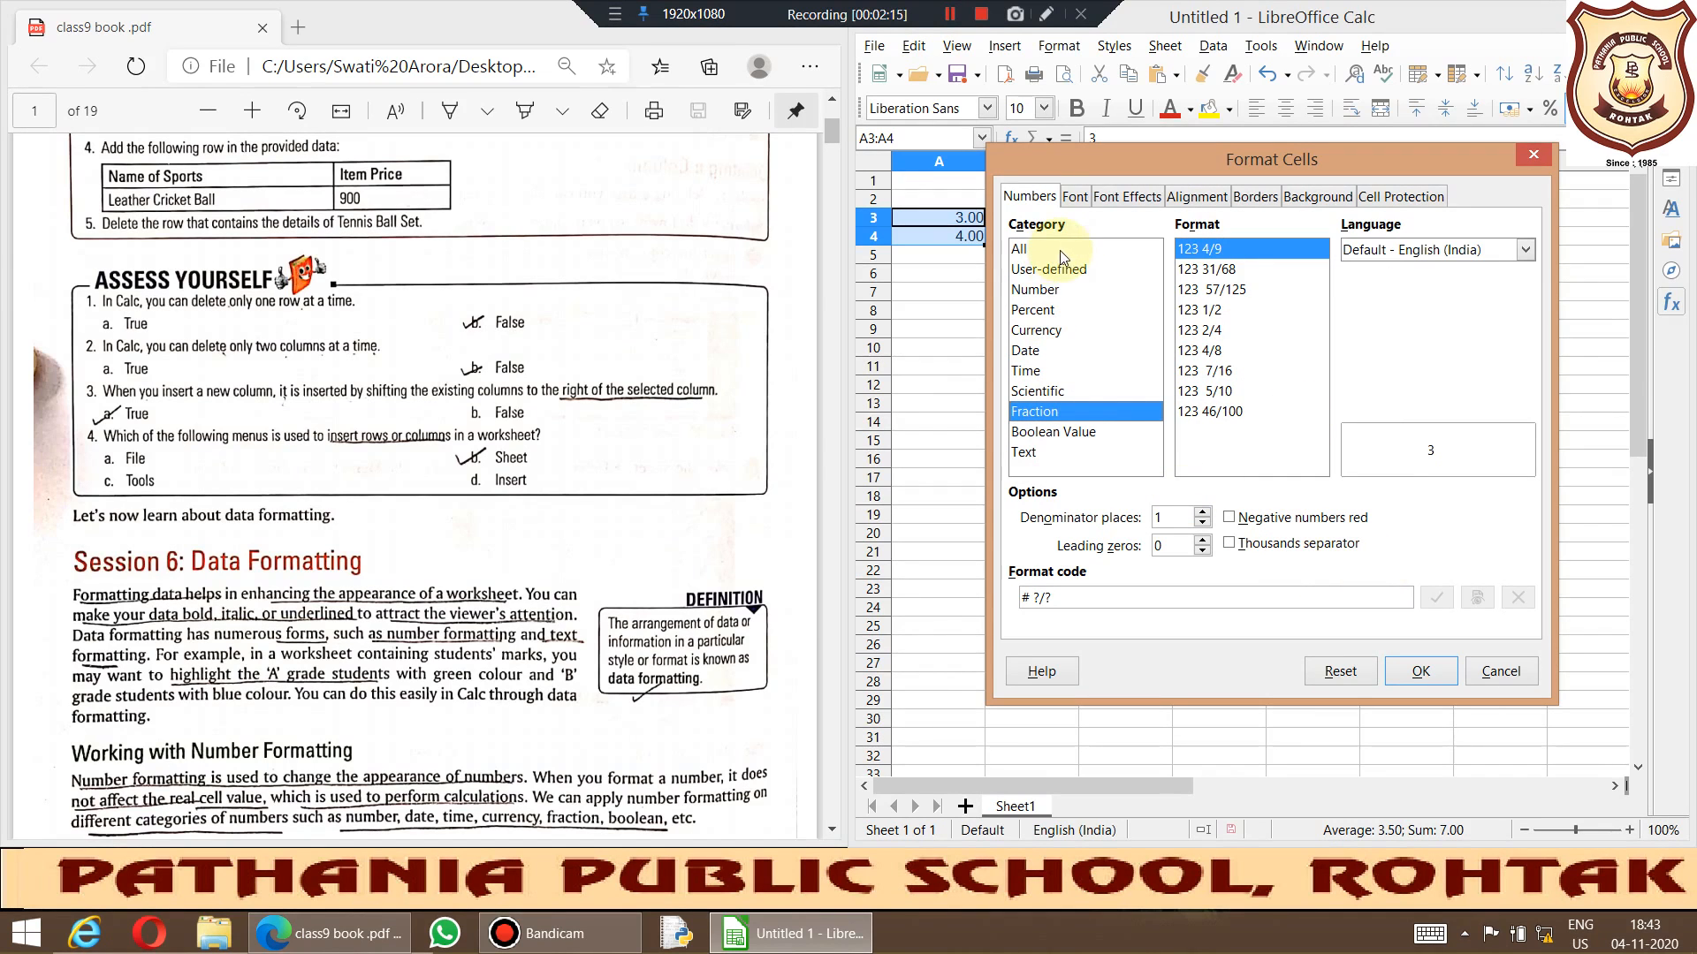
left_click(1531, 155)
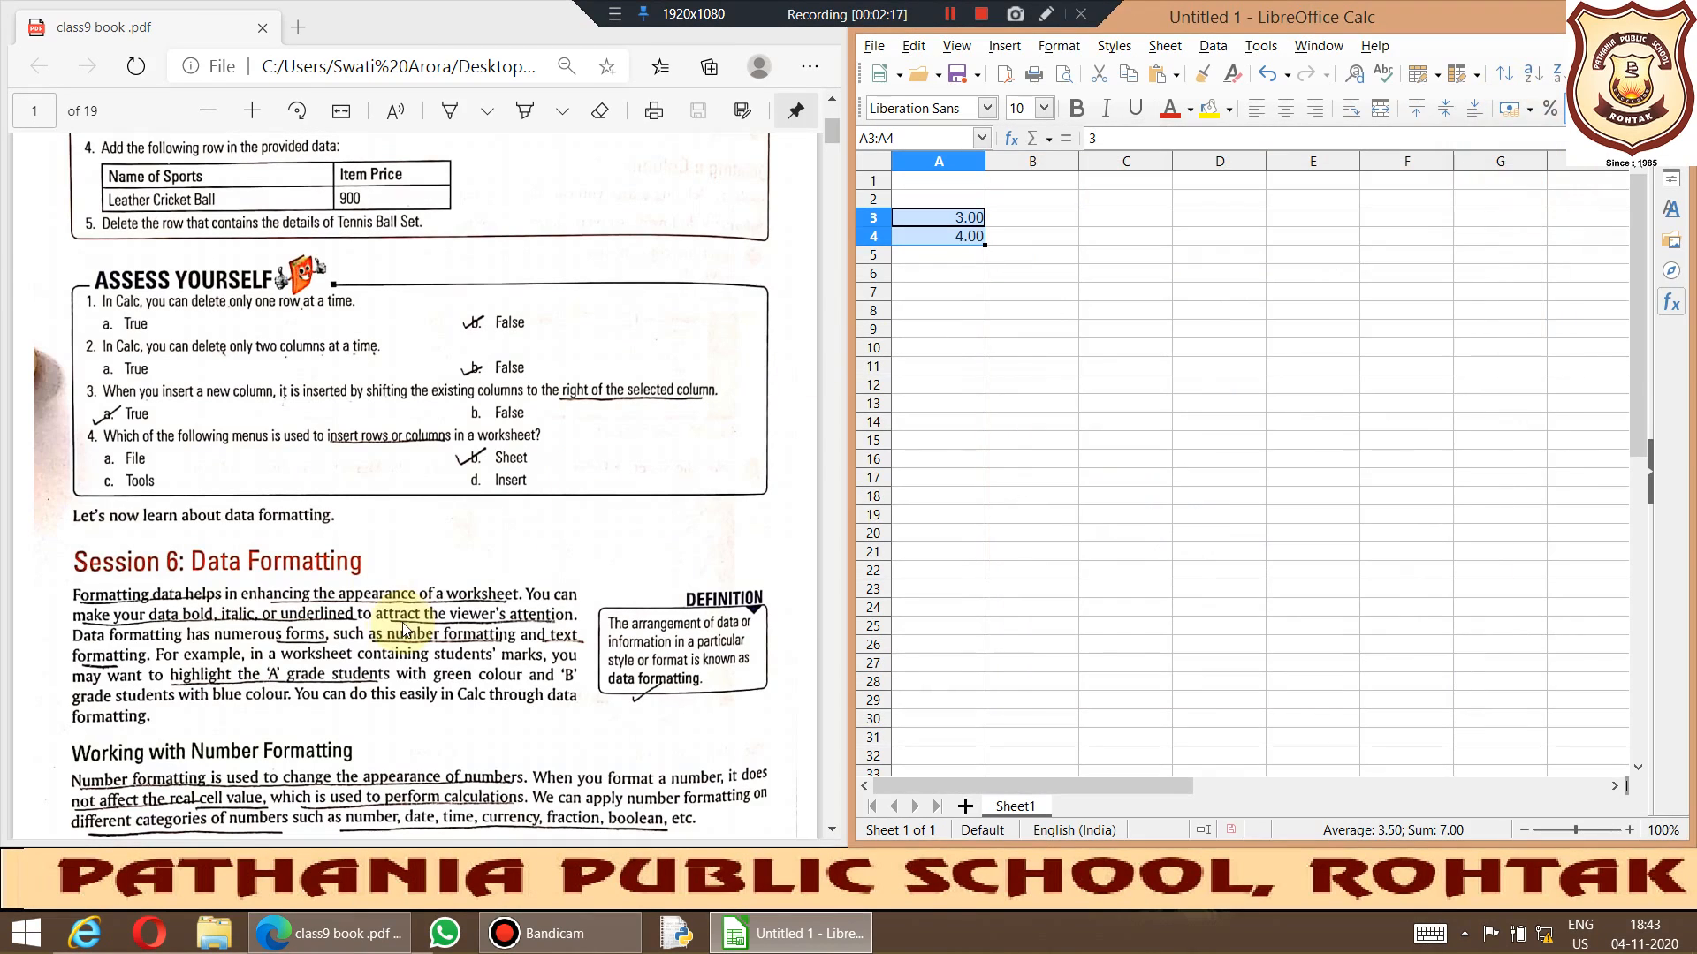
Step: Switch to the class9 book PDF and find the Working with Text Formatting section
scroll(432, 670, "down", 4)
scroll(433, 663, "down", 6)
scroll(439, 639, "down", 4)
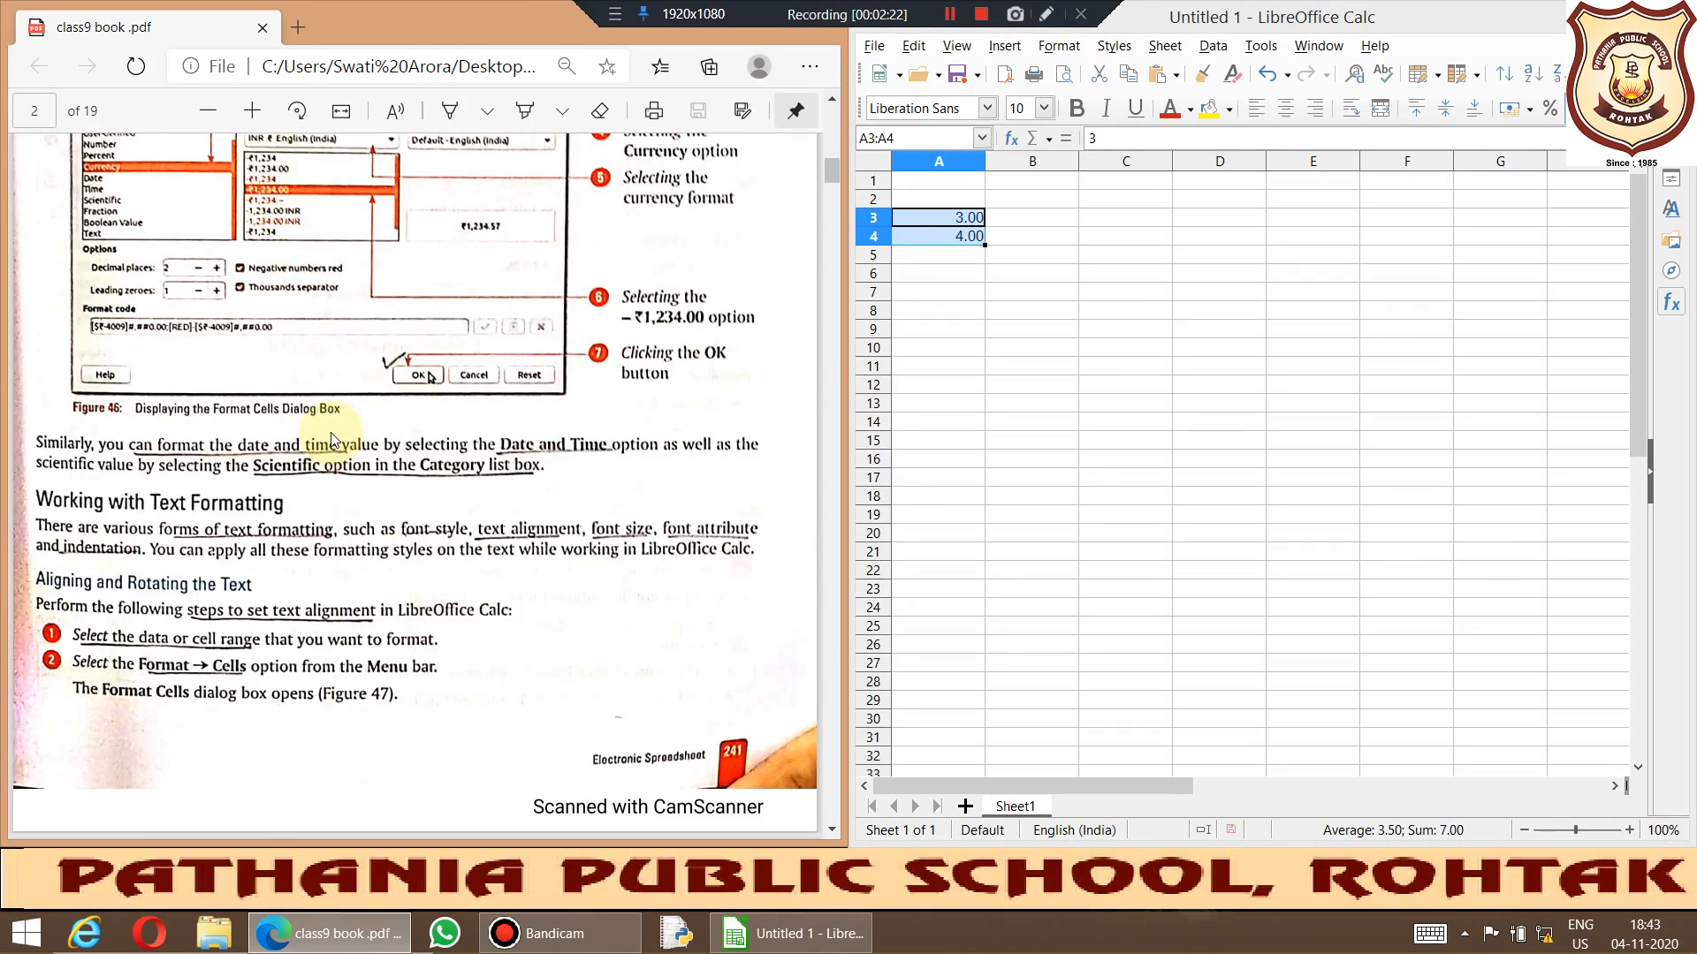
scroll(334, 440, "down", 1)
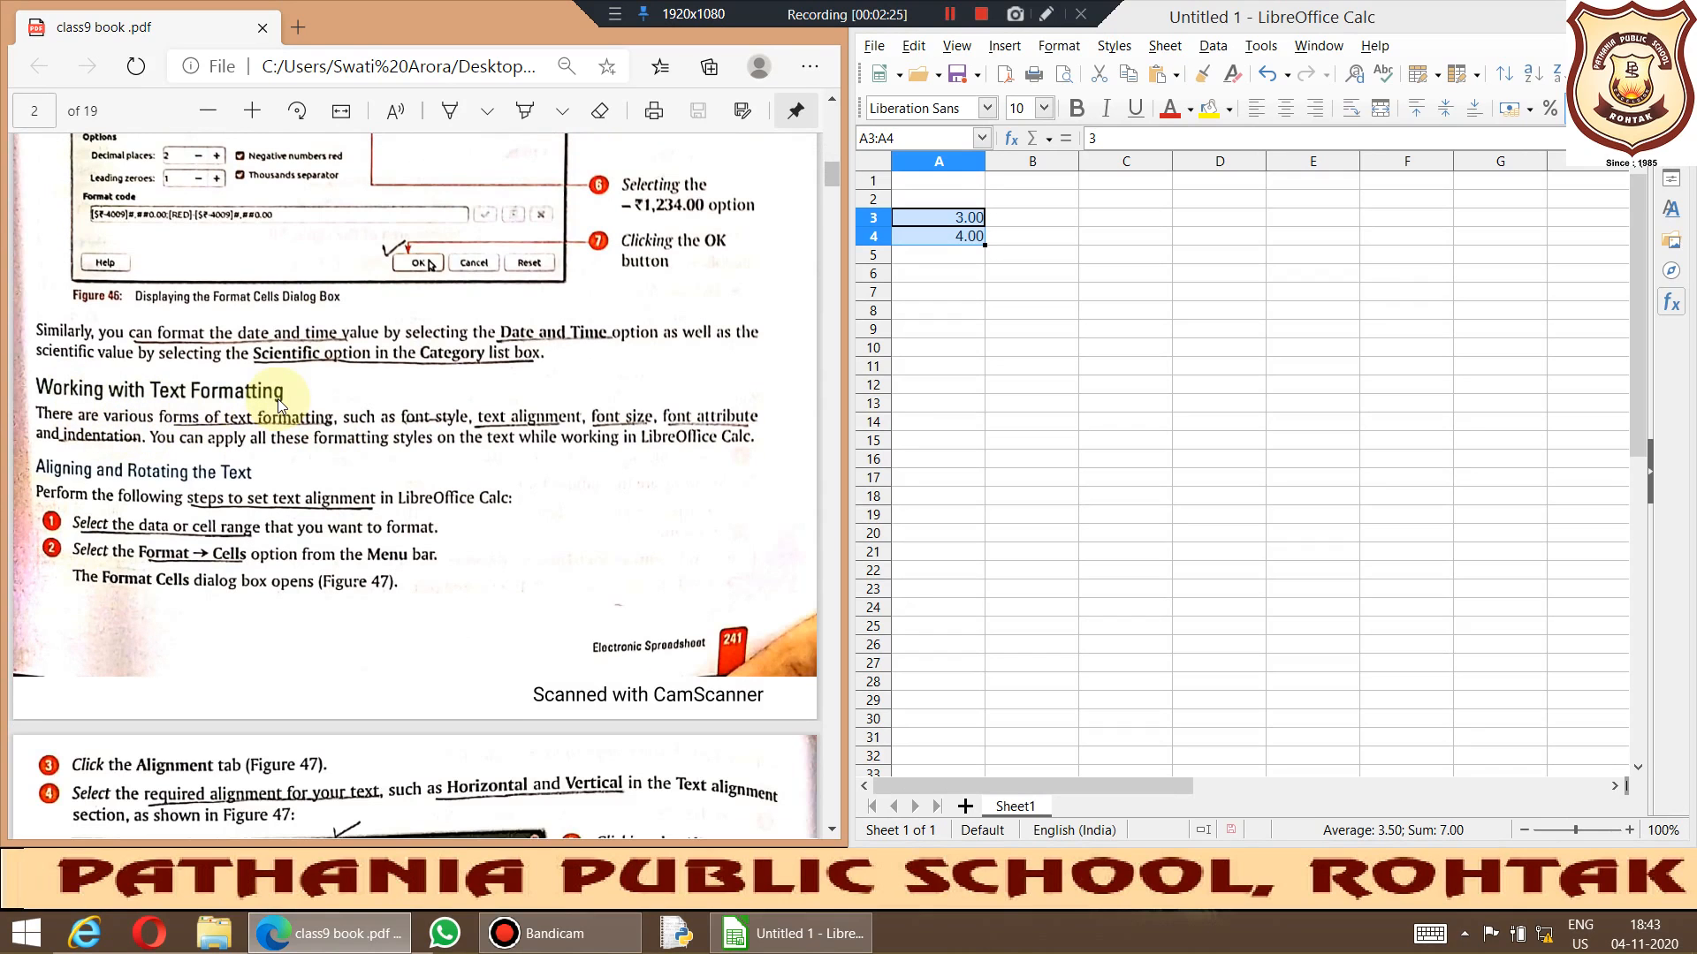
Step: Back in the Calc spreadsheet, enter the sample text ffff in cell C7 and ggg in cell C8
left_click(1118, 294)
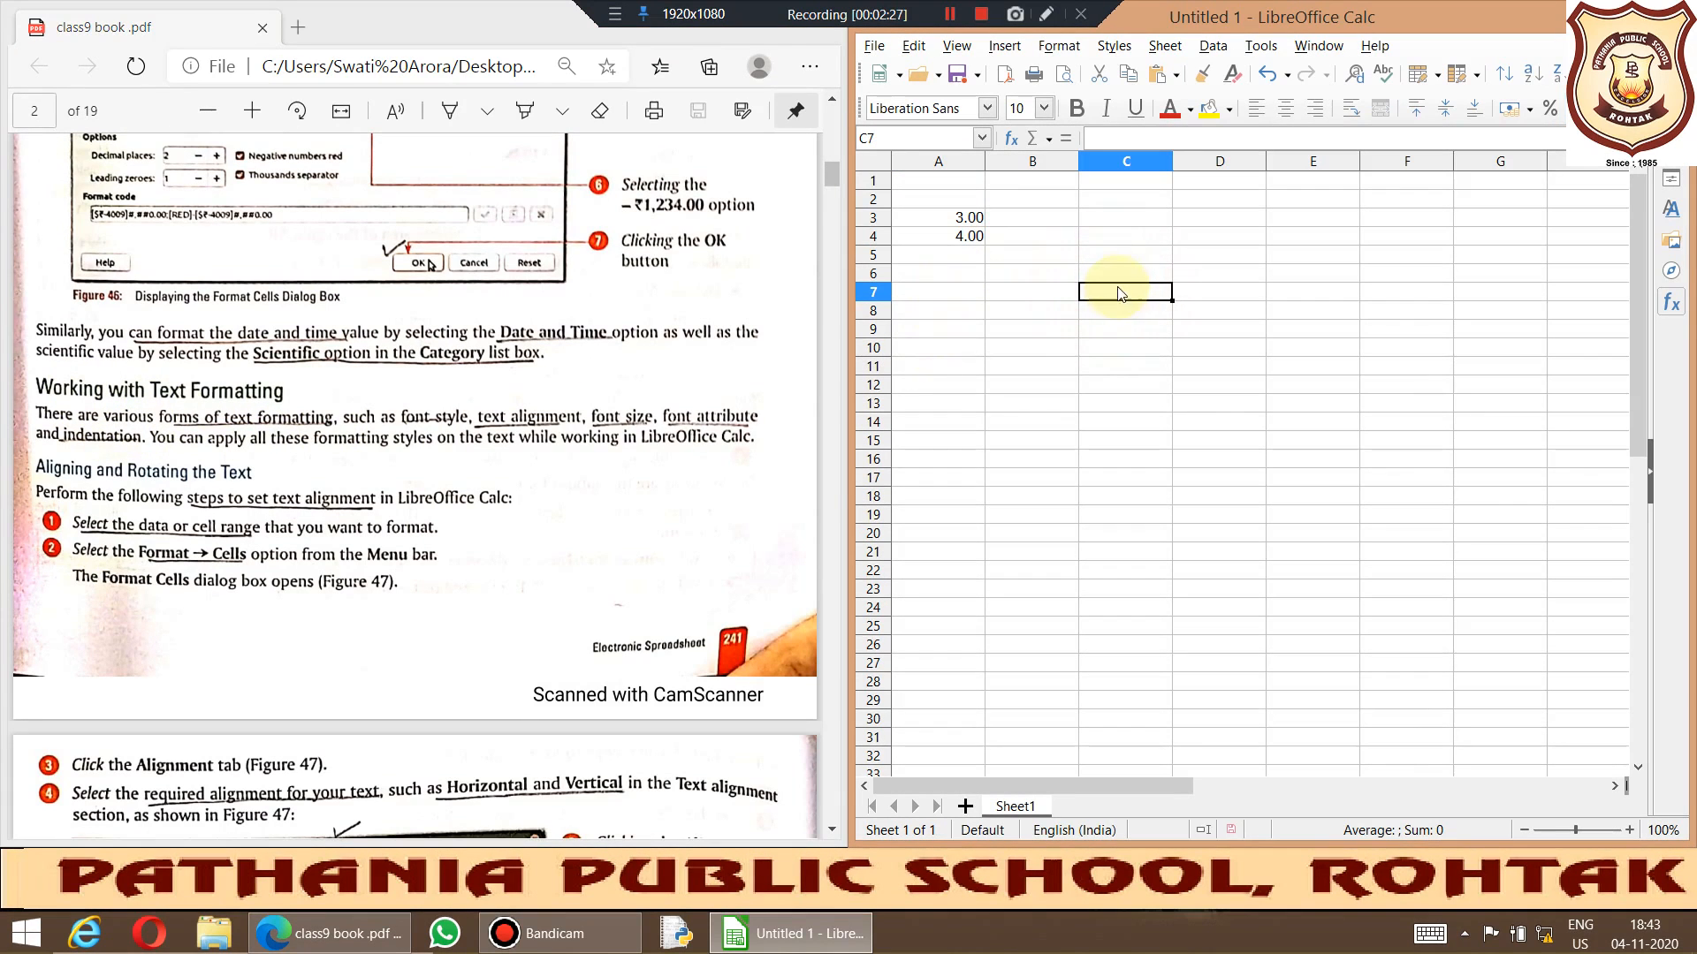
type("ffff")
key("Return")
type("ggg")
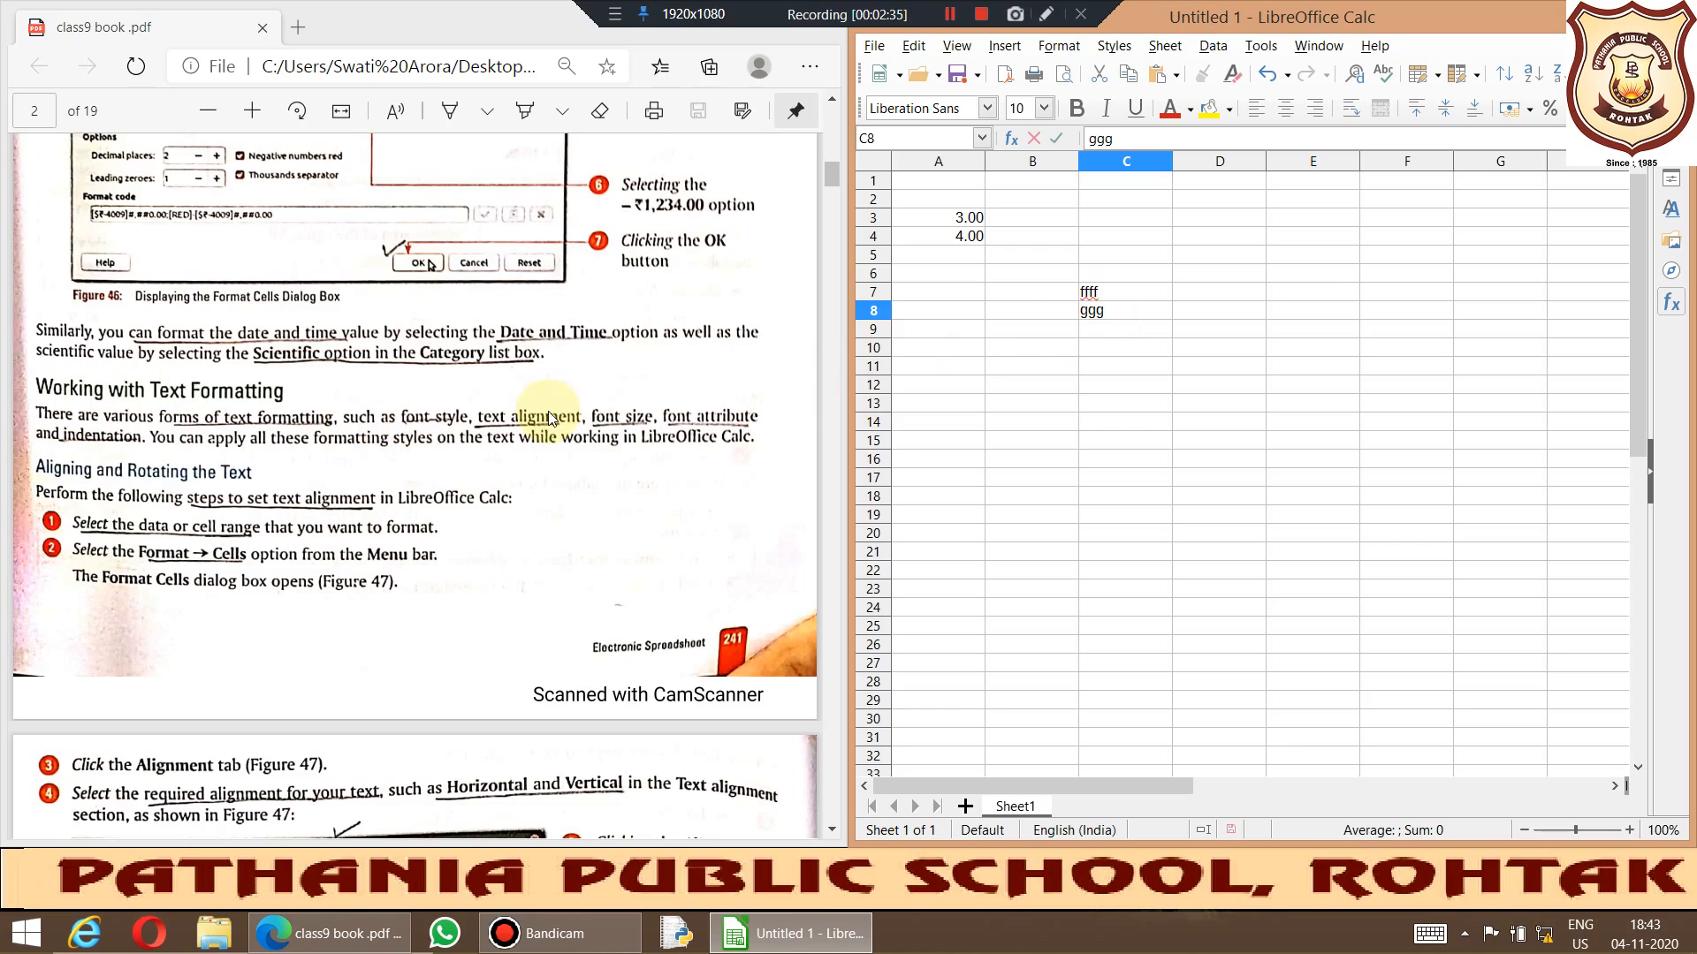
Step: Try different fonts on cells C7:C8 in Format Cells, ending with Lucida Calligraphy
left_click_drag(1092, 299, 1110, 309)
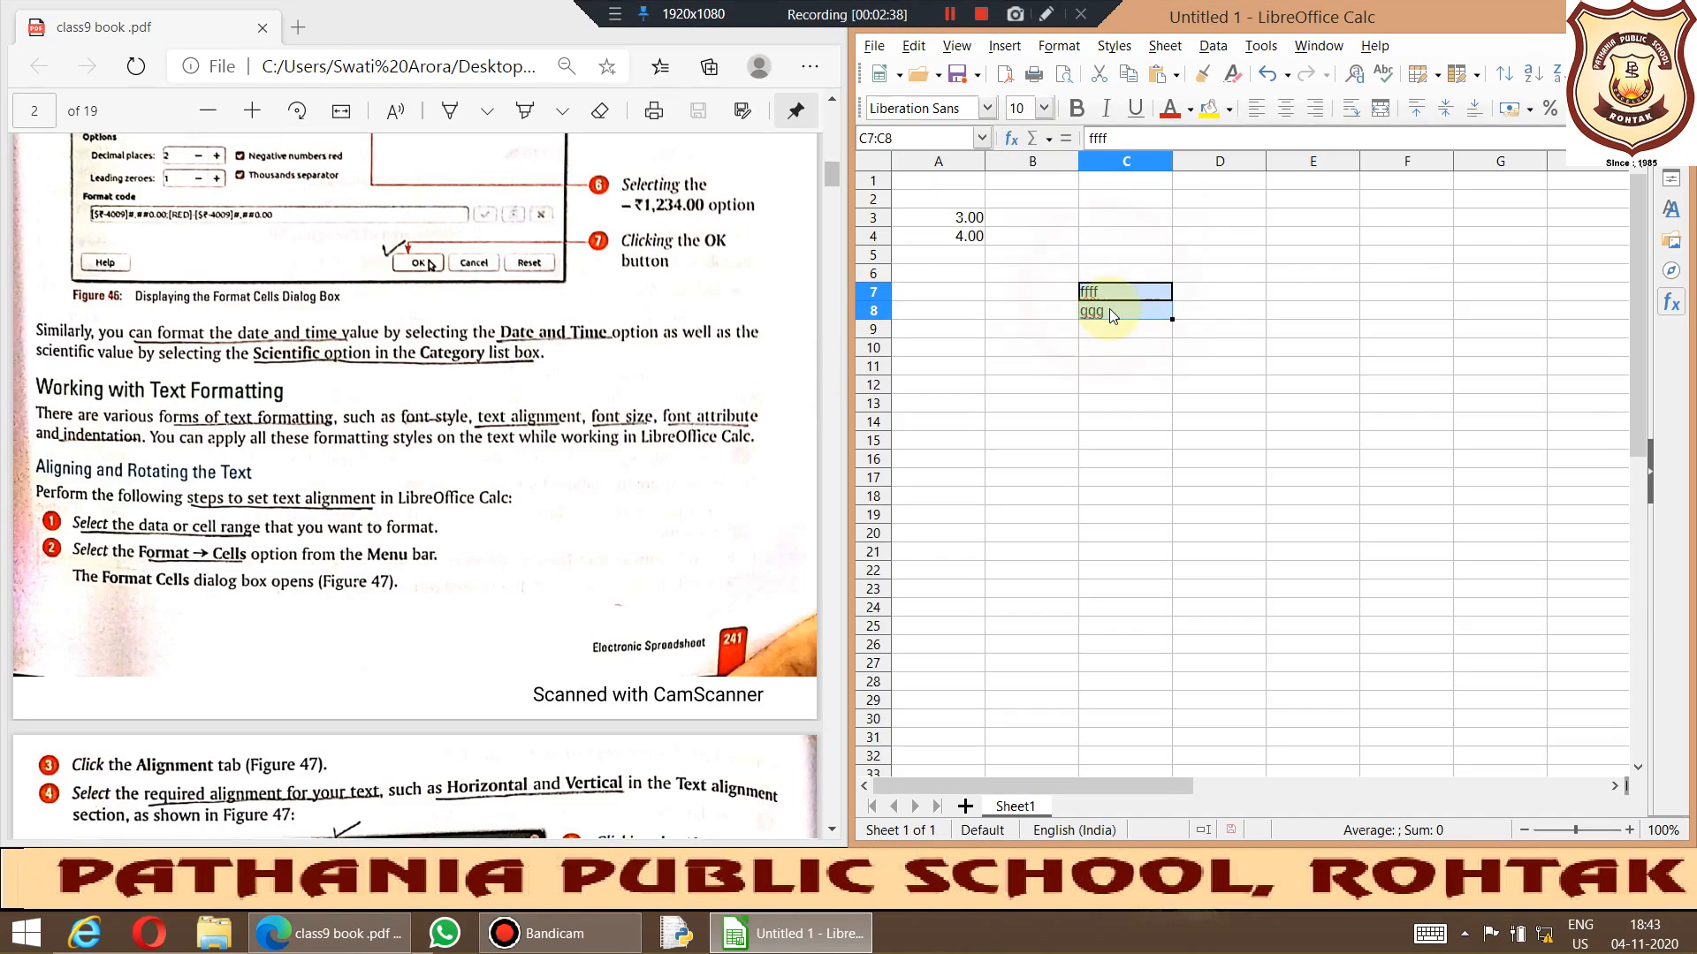
left_click(1061, 46)
left_click(1092, 217)
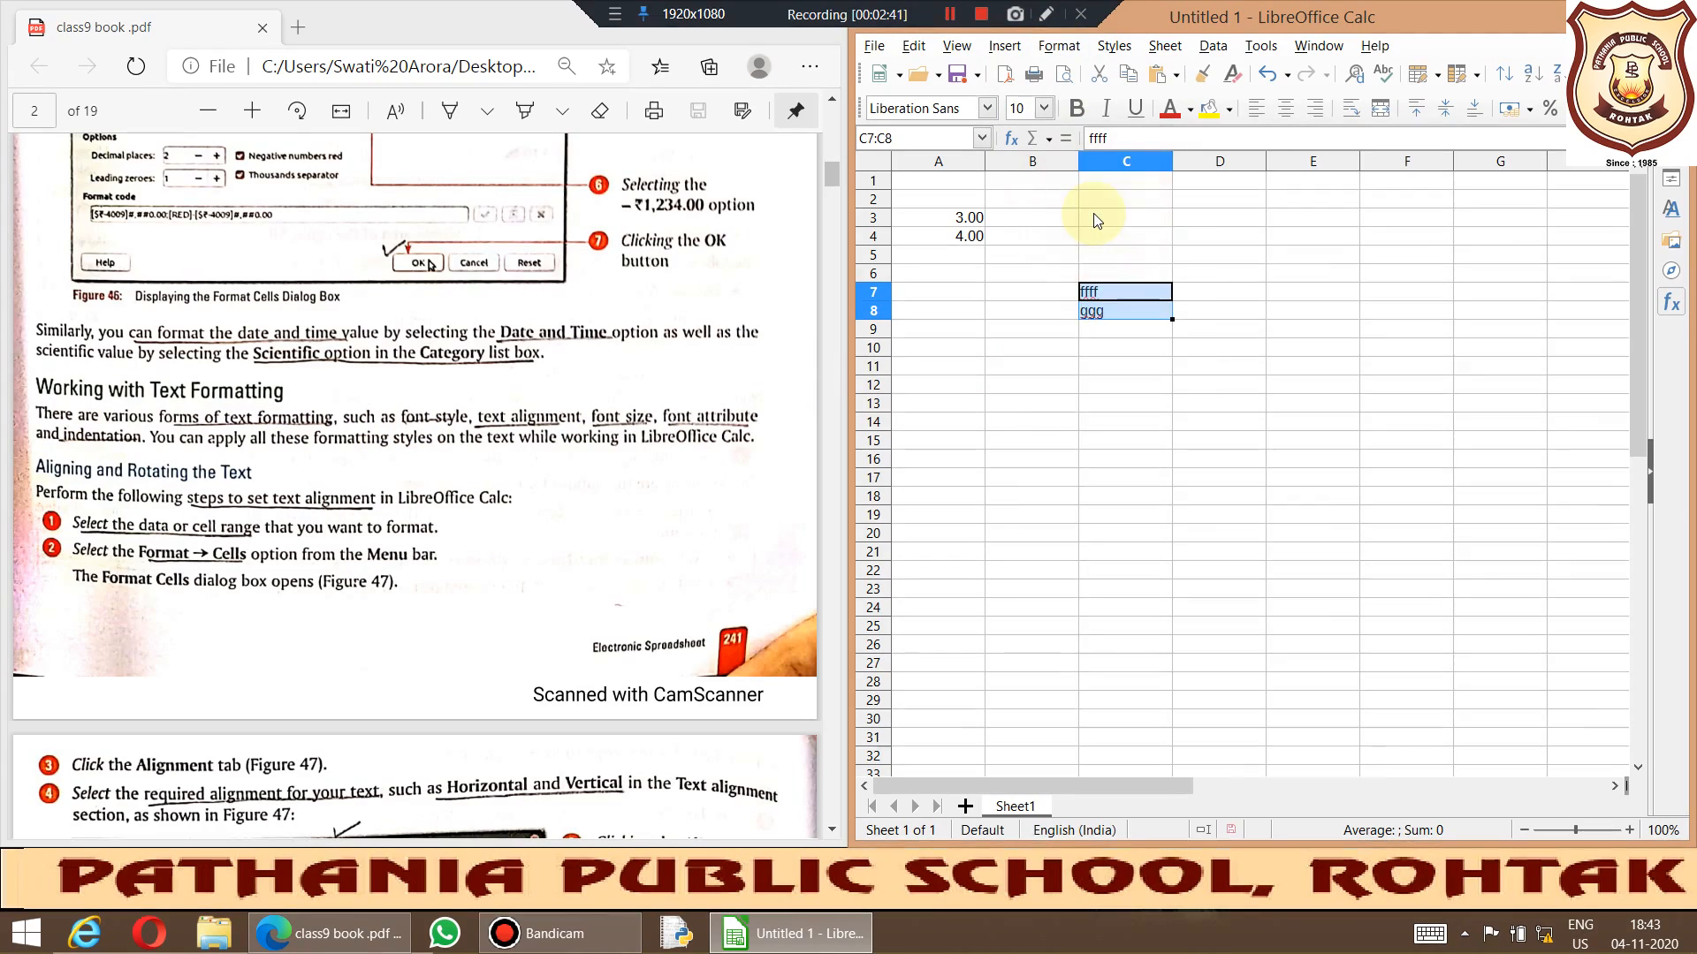
left_click(1075, 196)
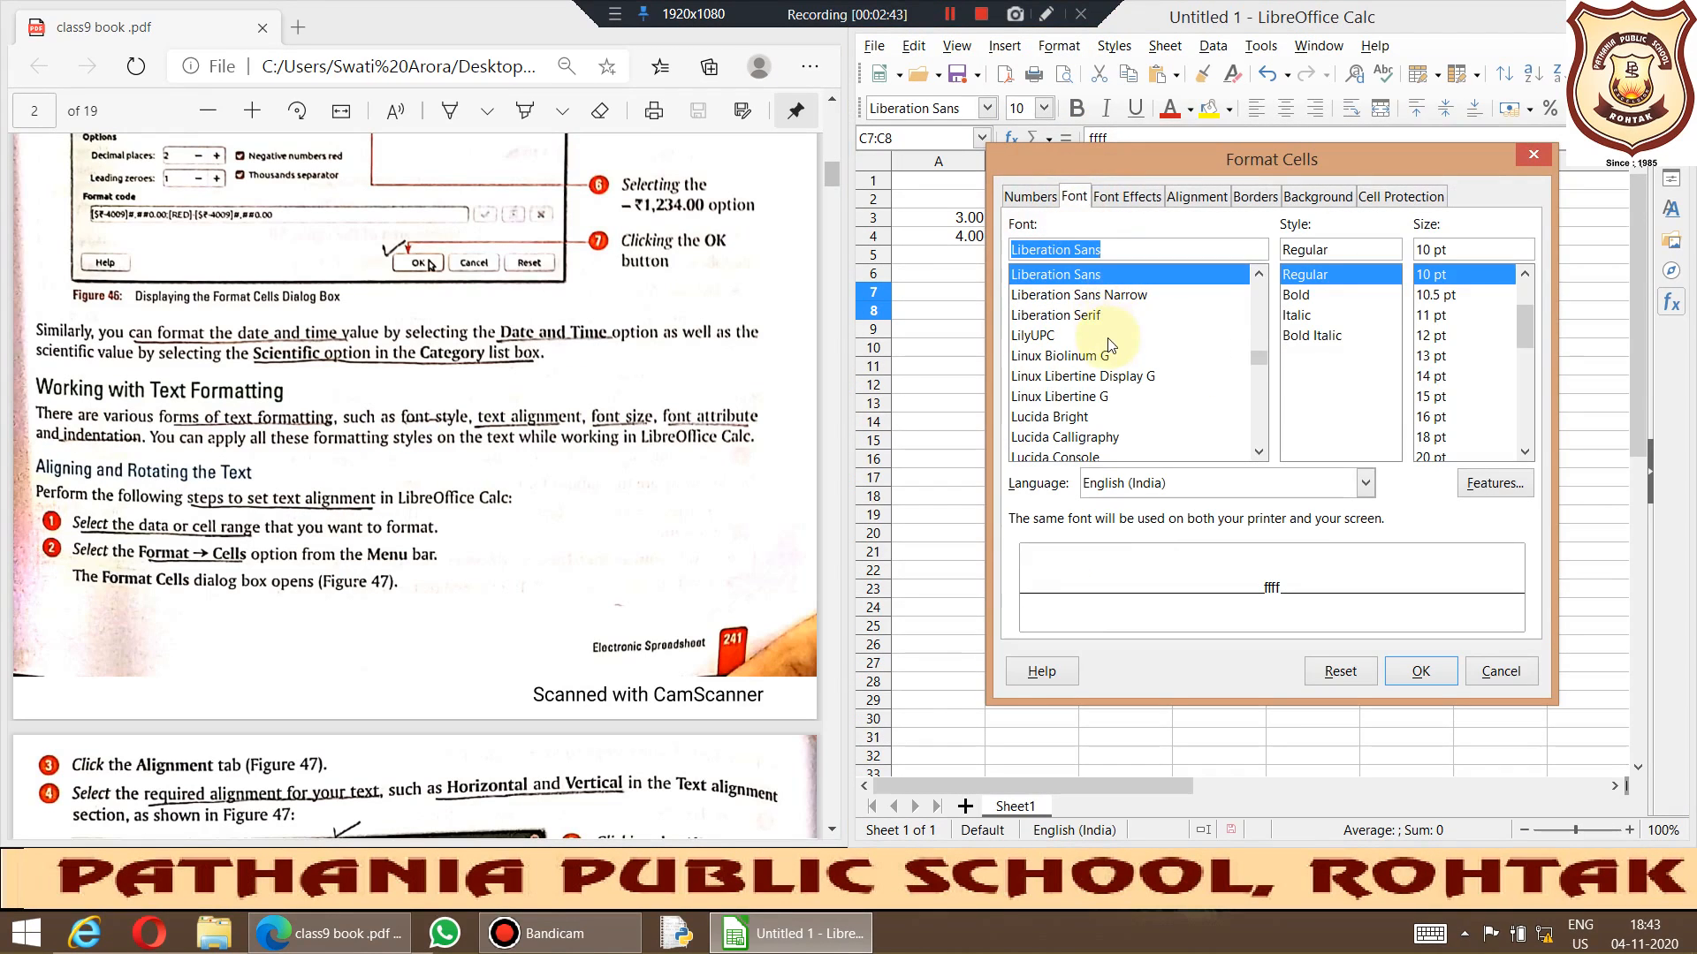
left_click(1073, 316)
left_click_drag(1265, 158, 1282, 411)
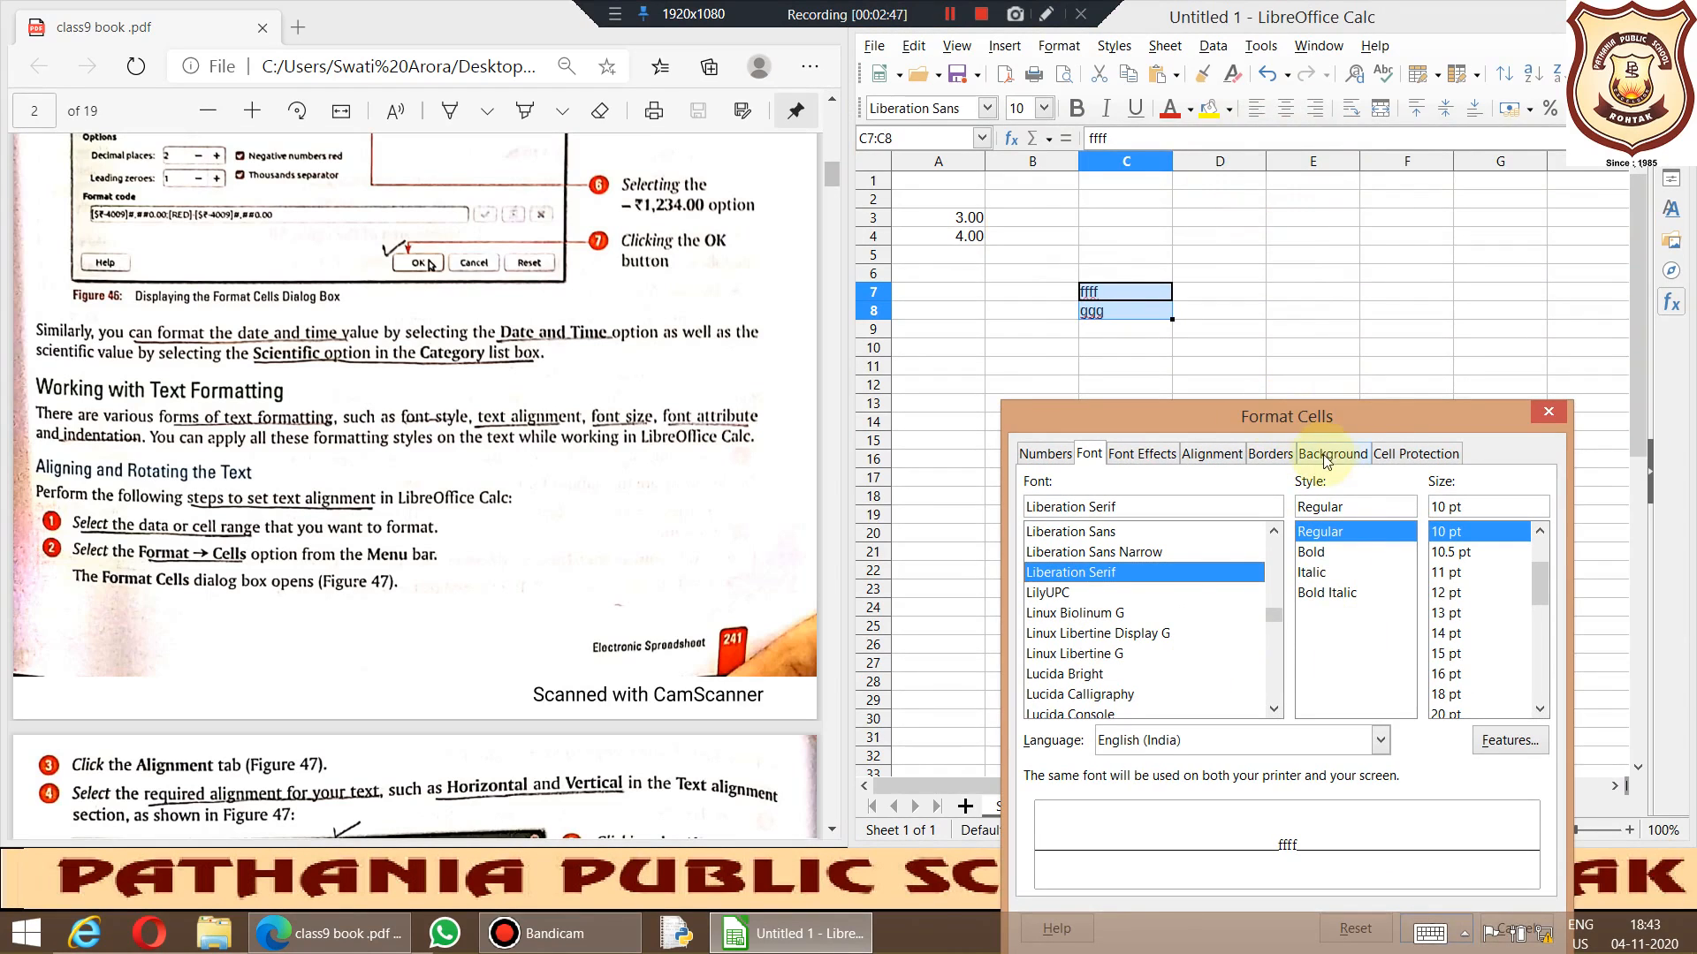
left_click(1089, 614)
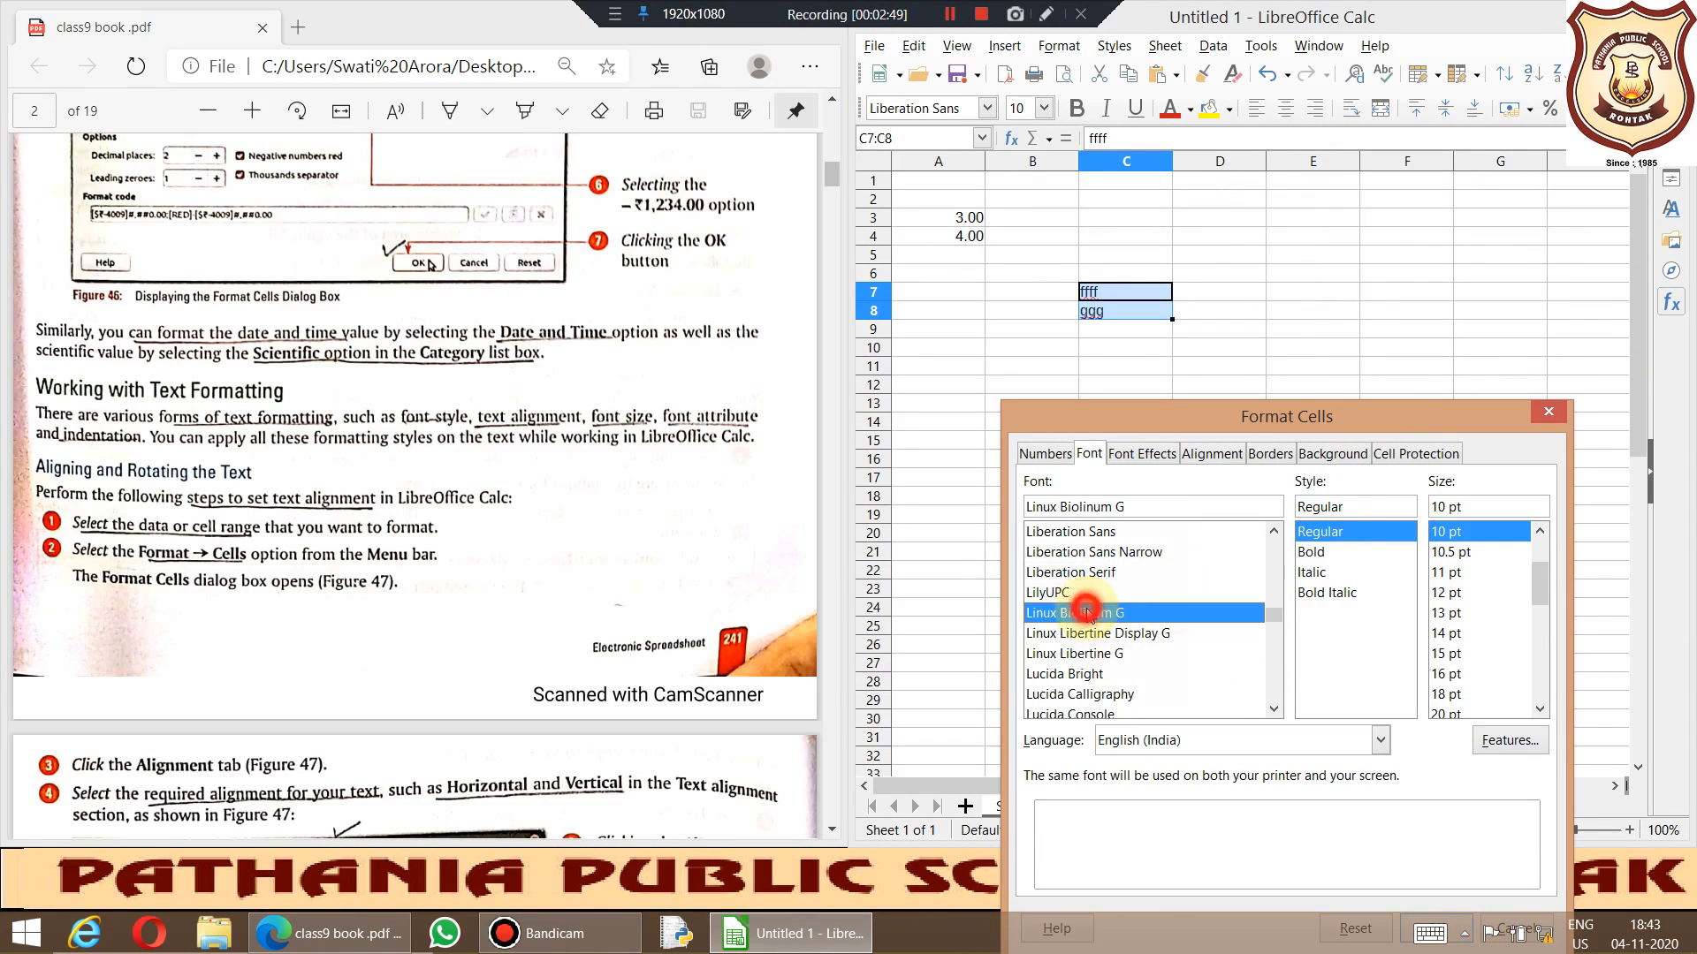
left_click(1092, 695)
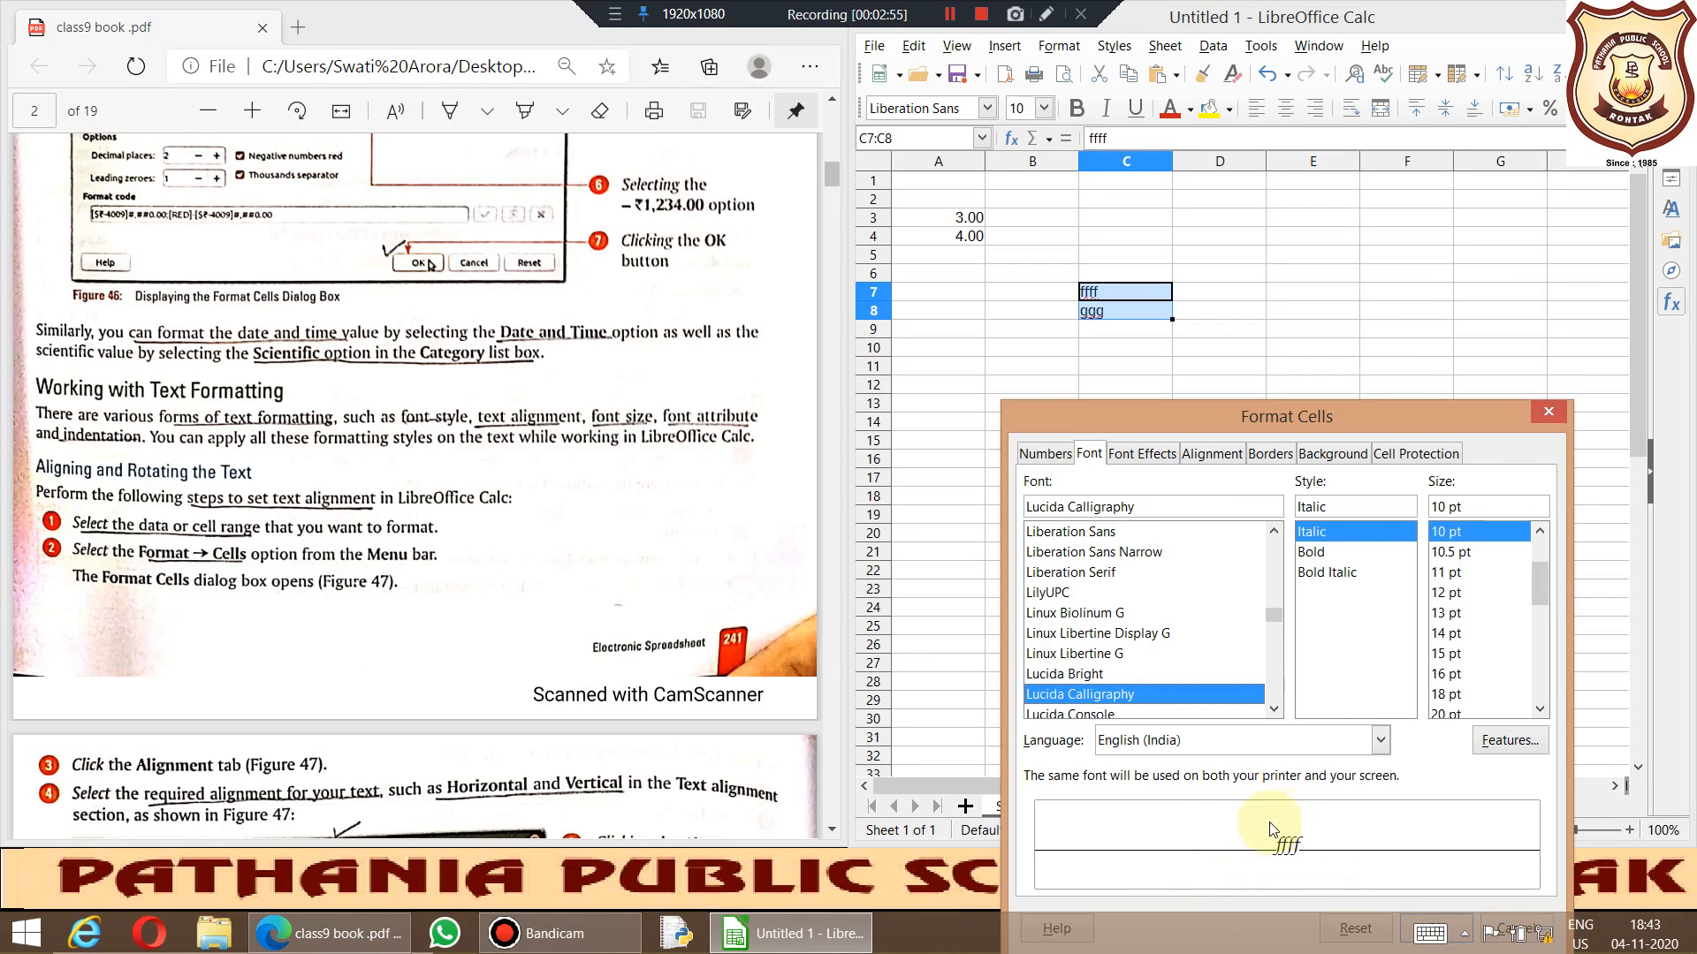
Step: Apply the Bold Italic style at 16 pt with the chosen font to C7:C8, and undo the formatting
left_click_drag(1397, 410, 1502, 115)
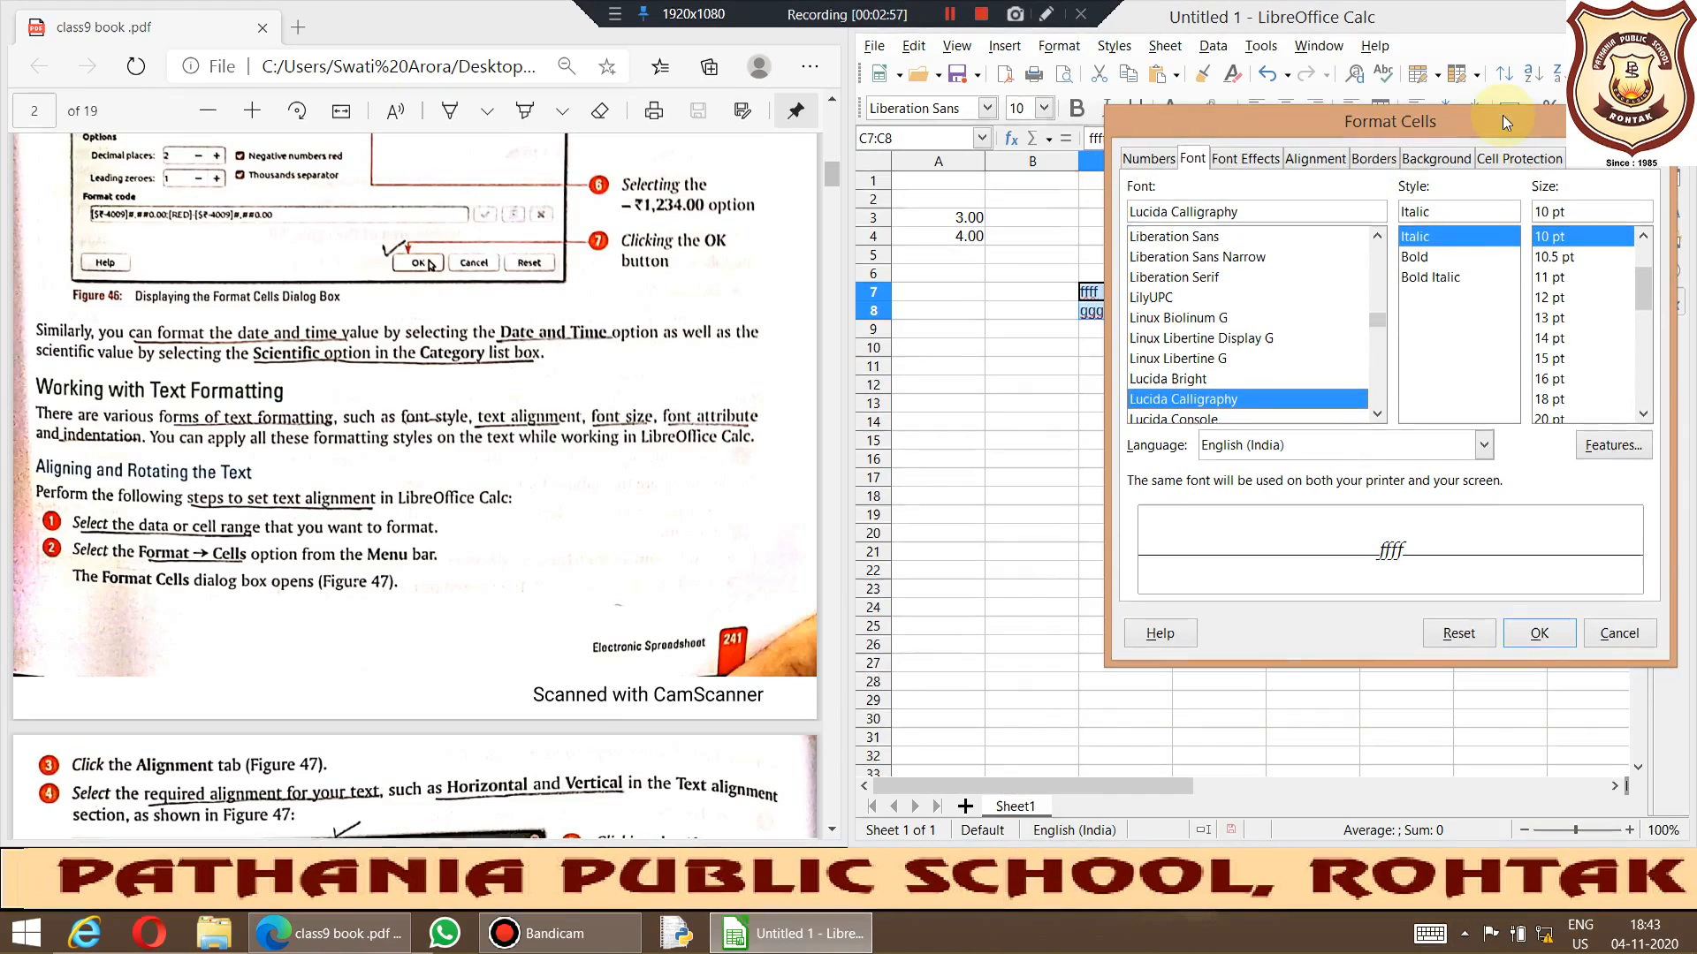
left_click(1429, 277)
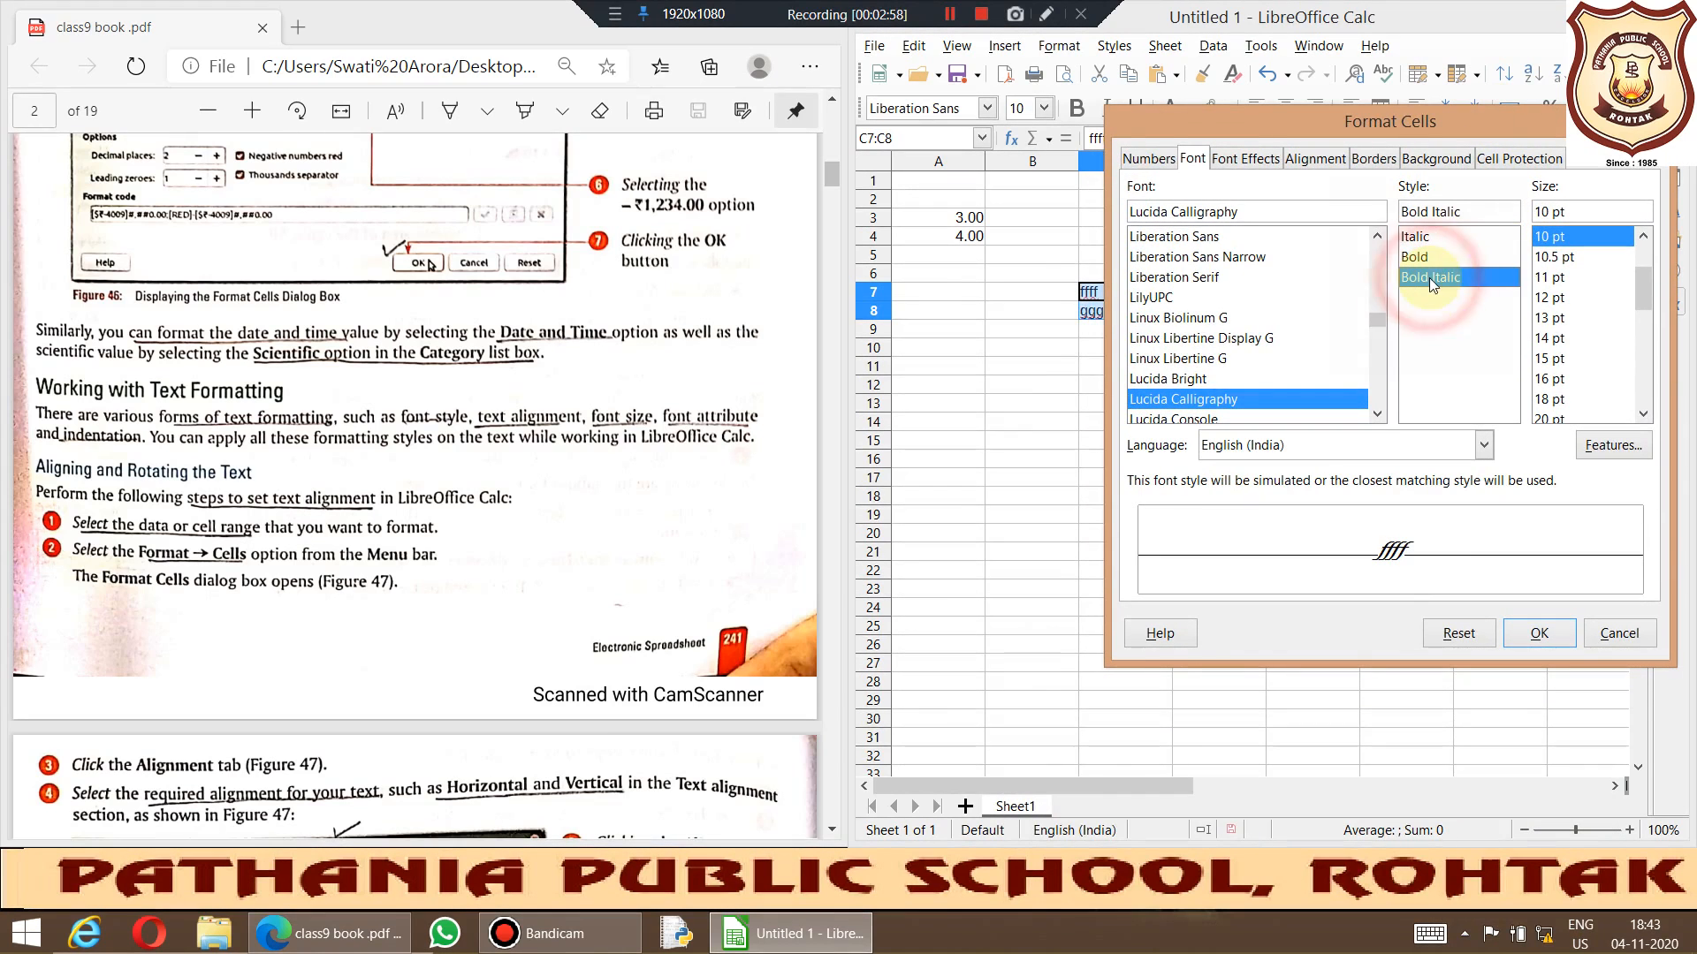
left_click(1557, 379)
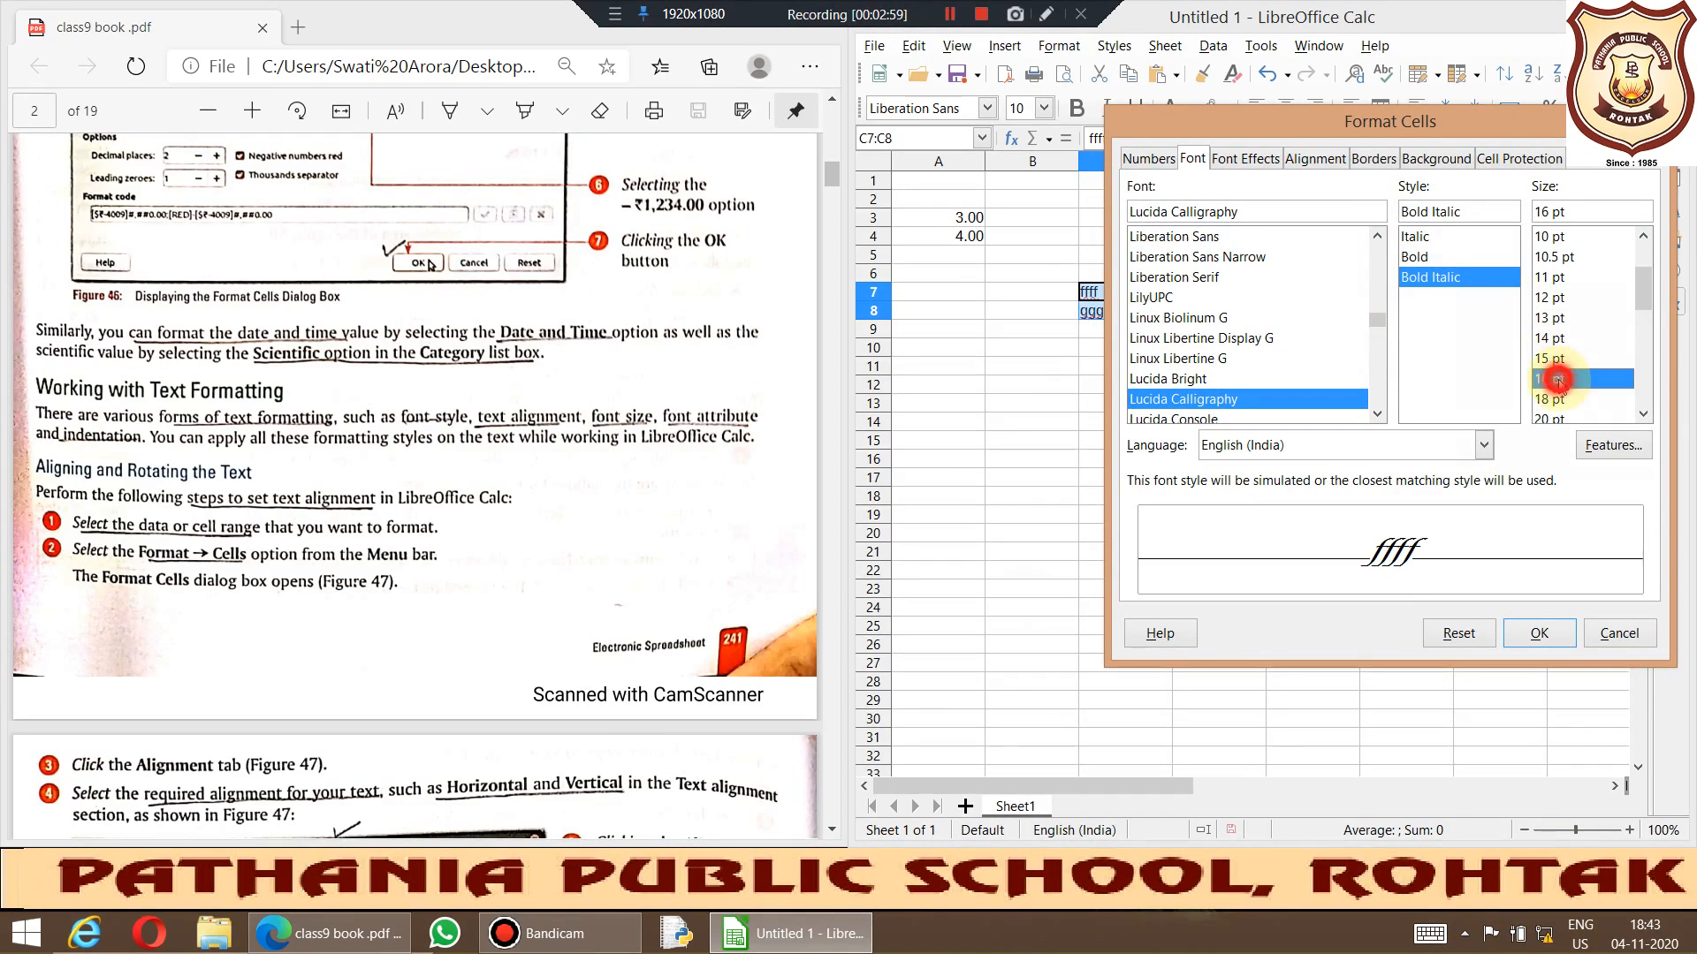
left_click(1539, 634)
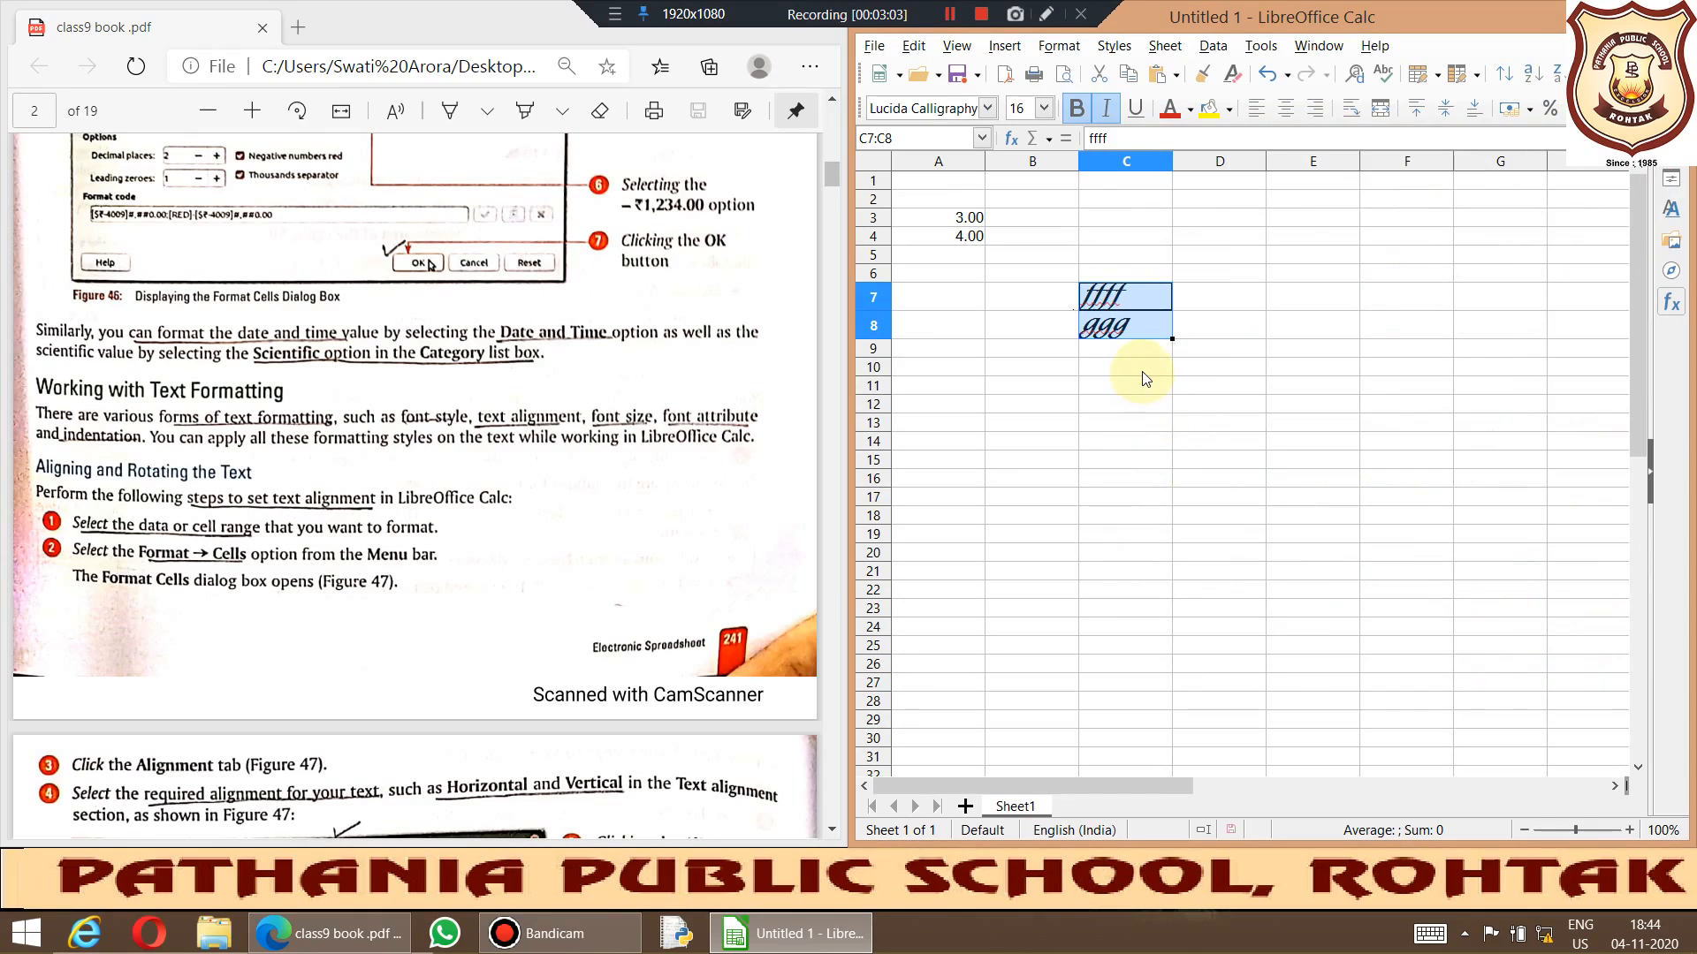
key("ctrl+z")
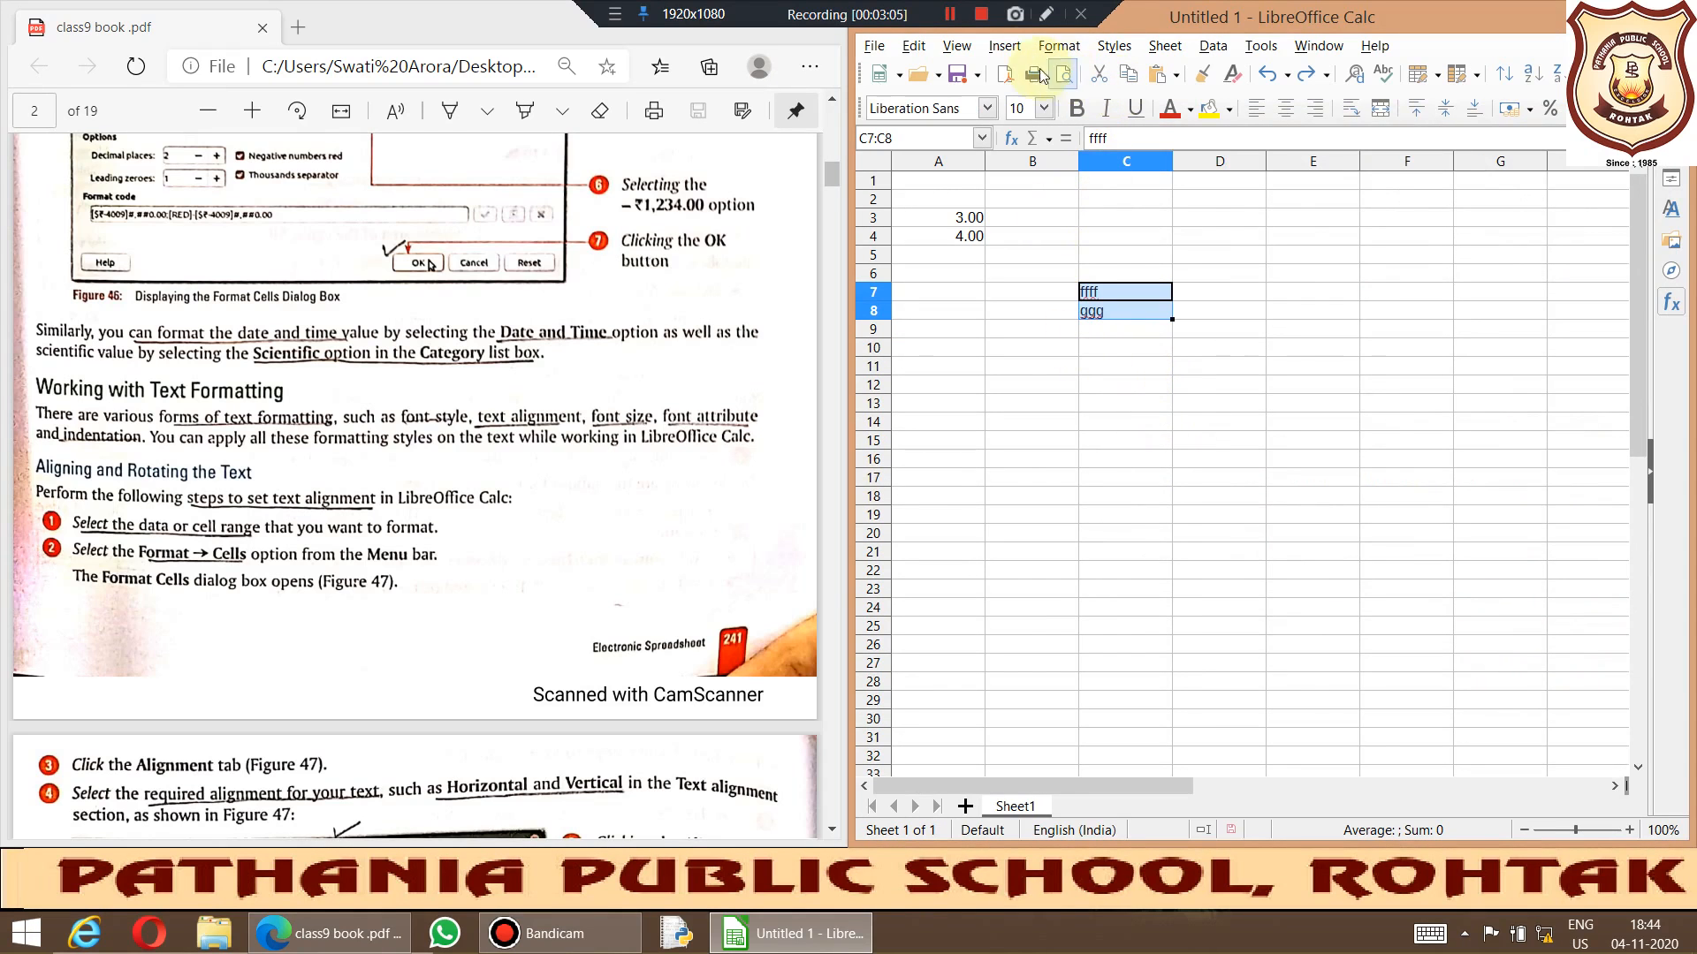
Step: Choose Red as the font colour for cells C7:C8 in the Format Cells font effects
left_click(1058, 46)
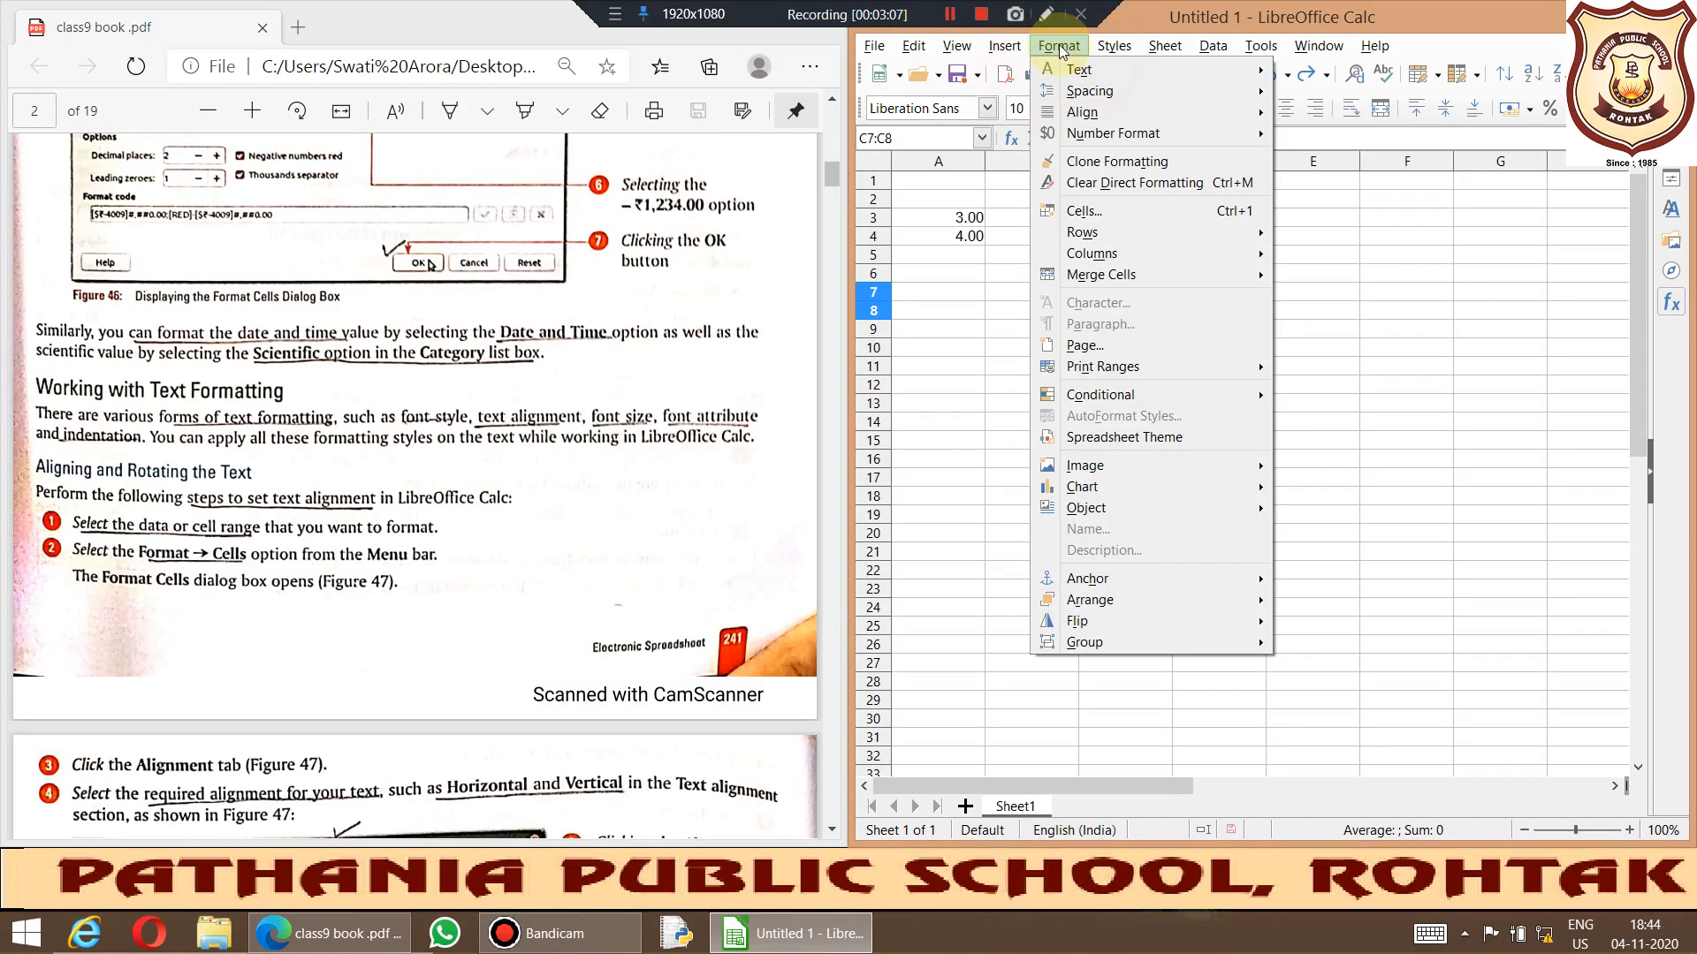
left_click(1099, 211)
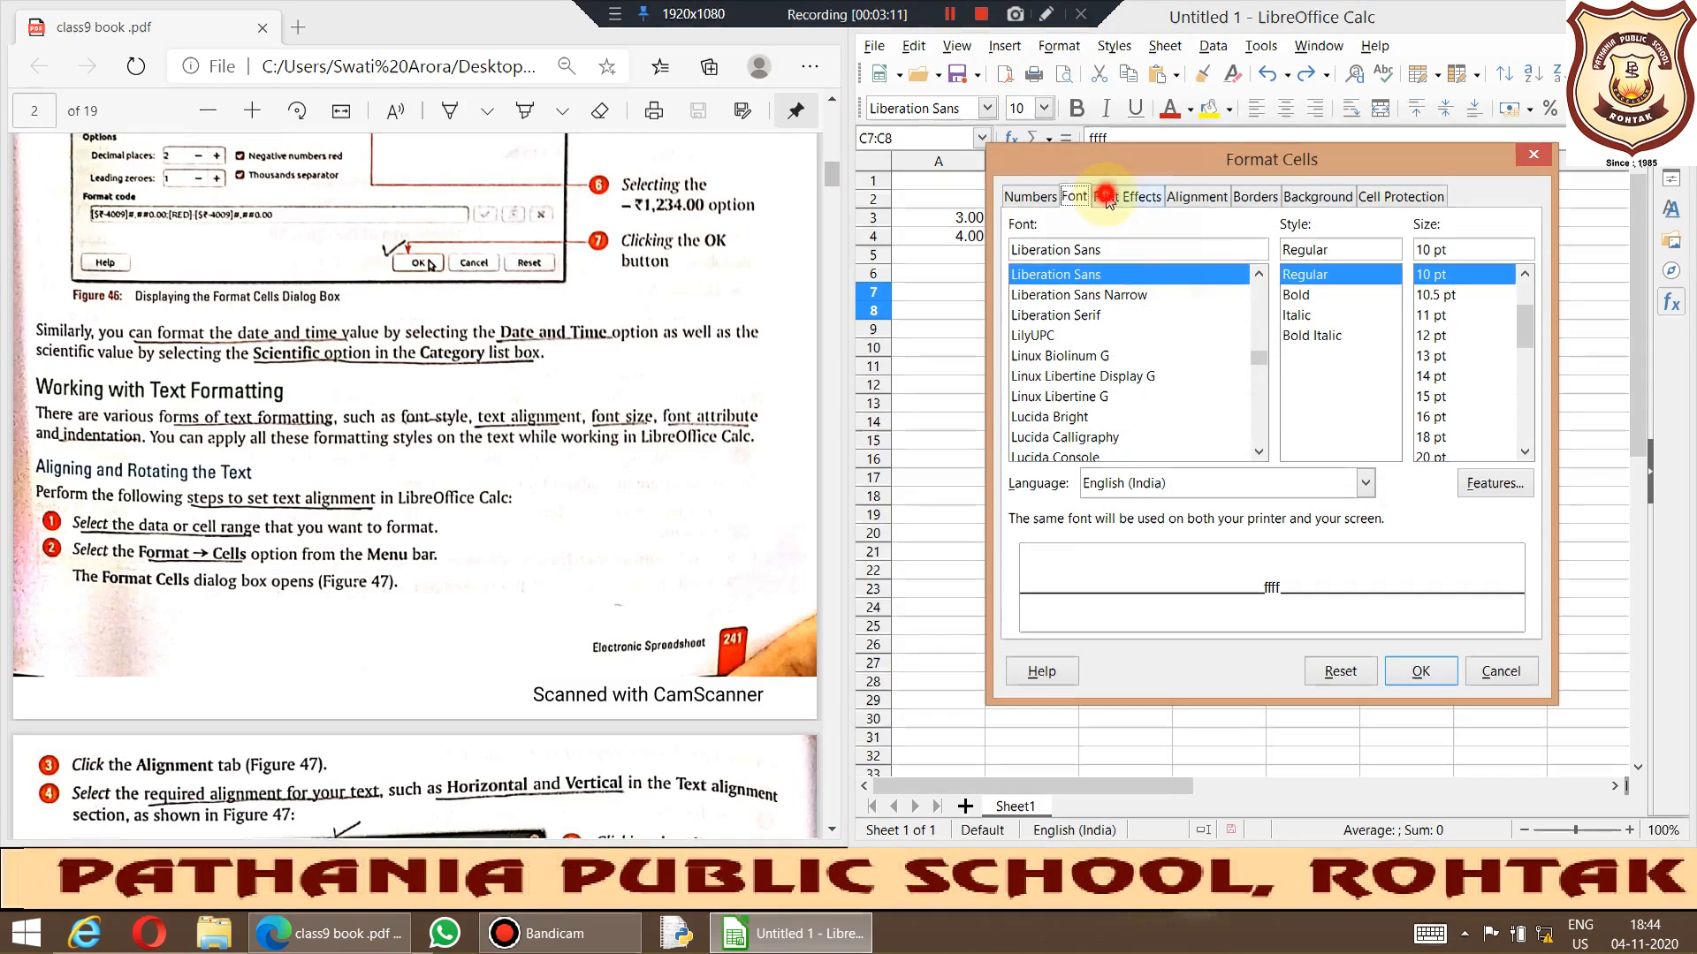
left_click(1108, 198)
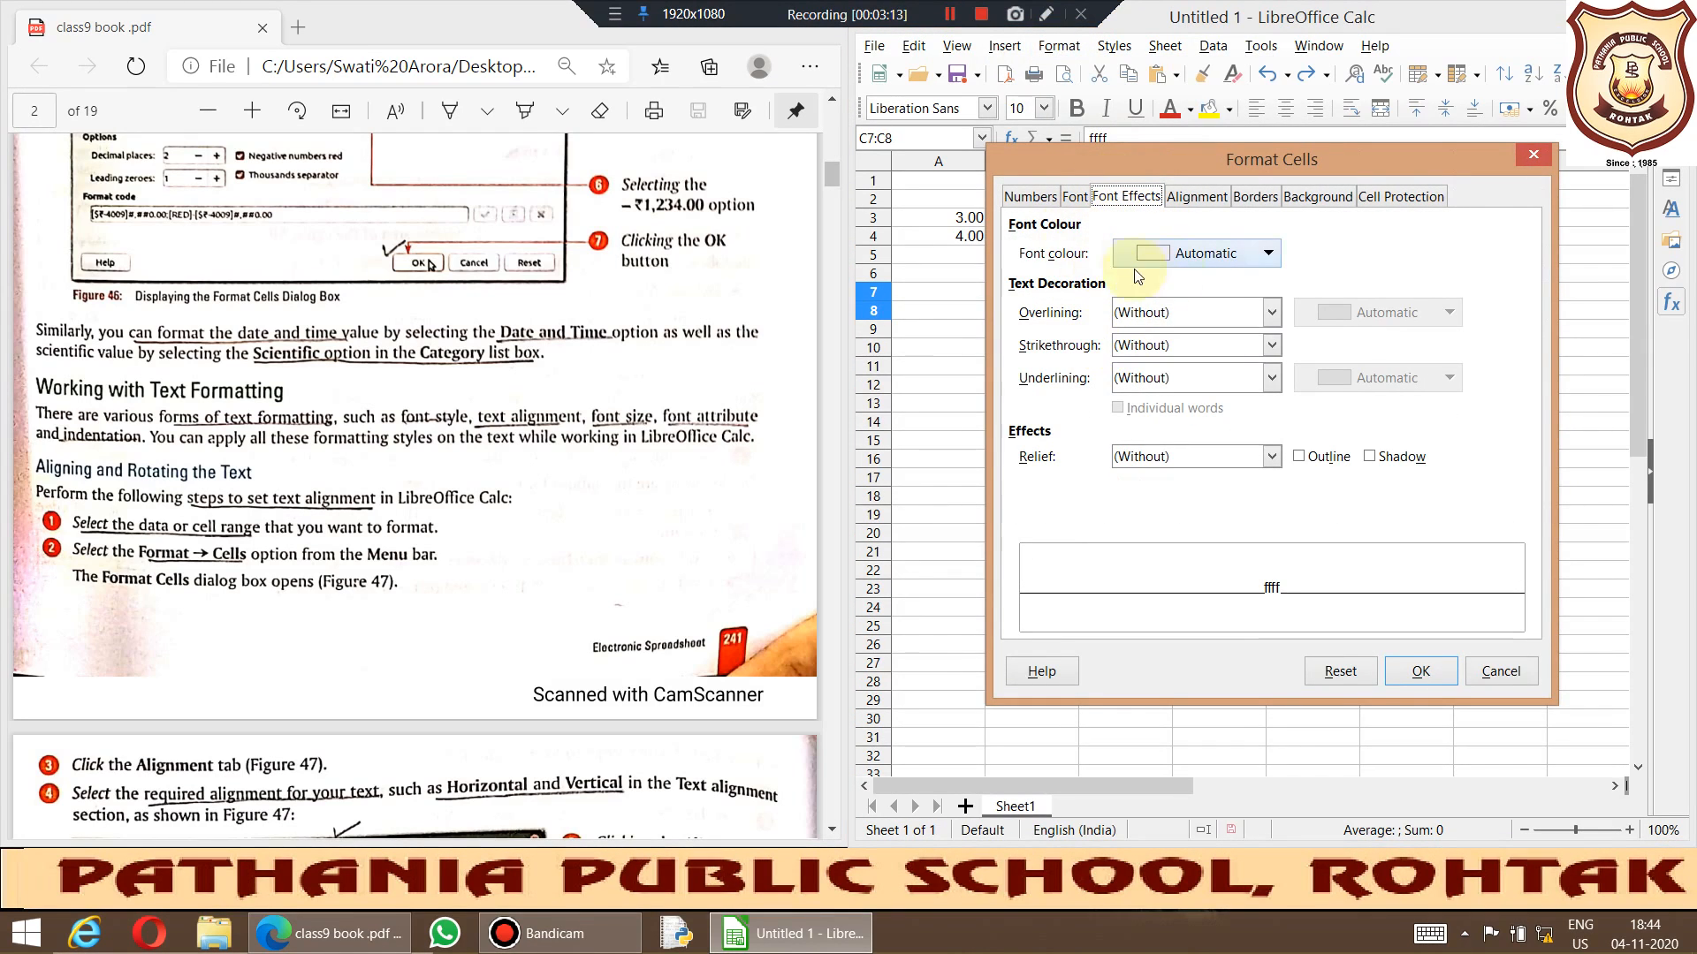
left_click(1270, 254)
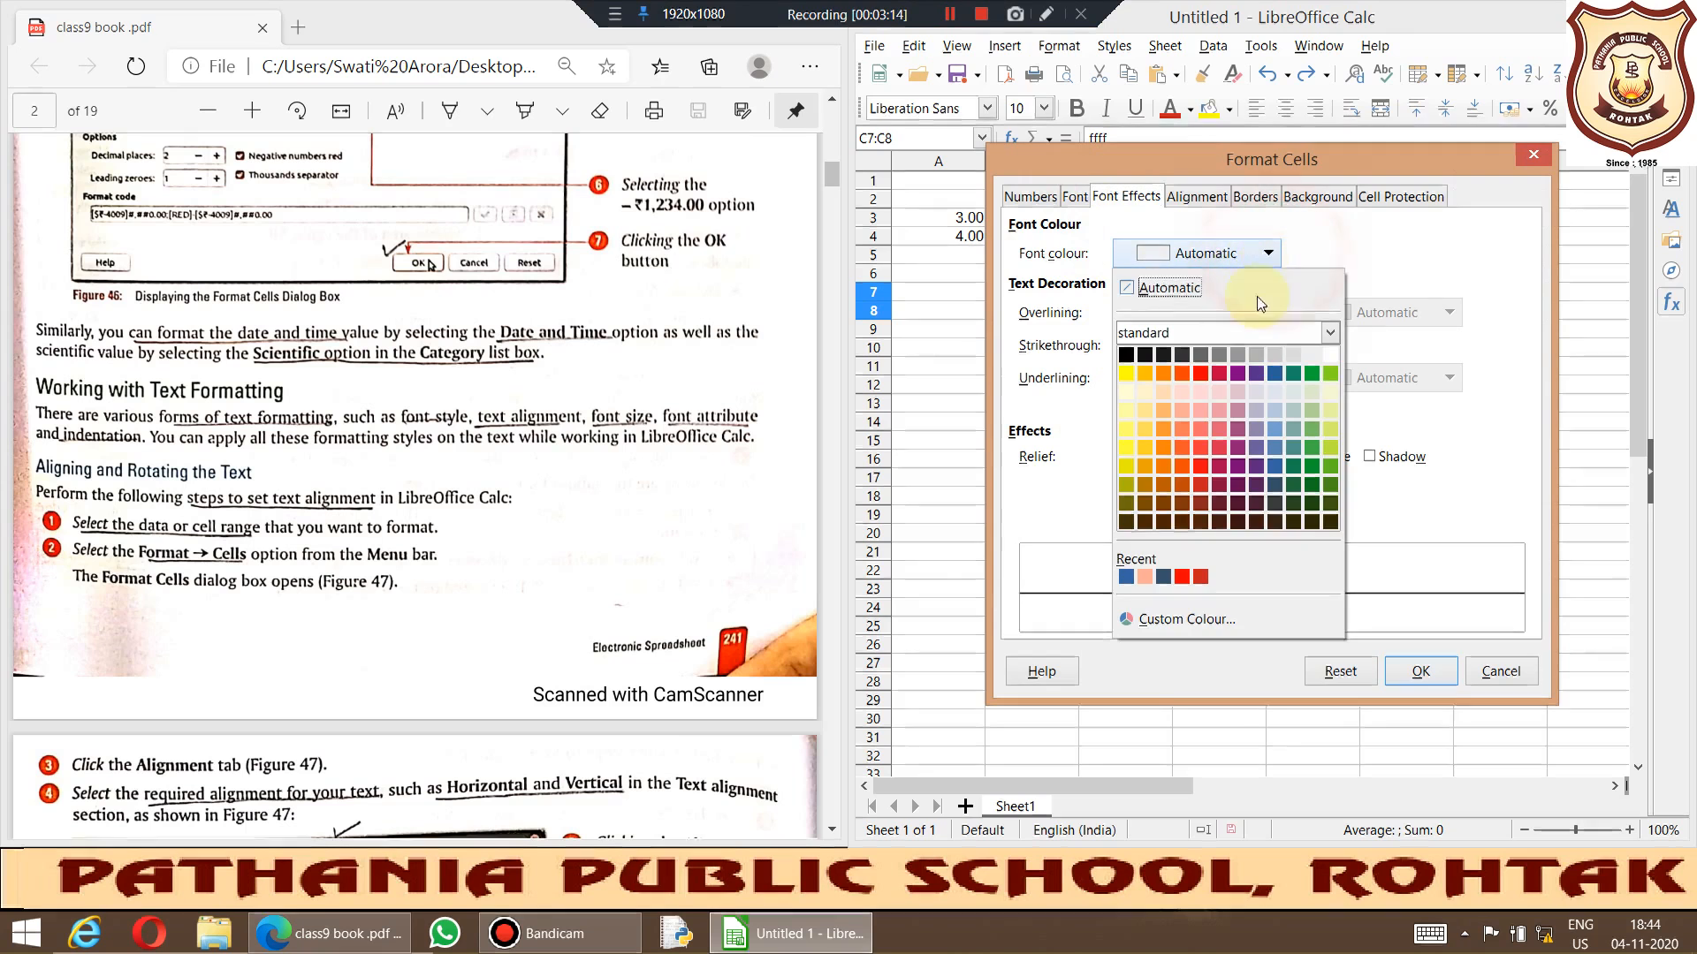
left_click(1196, 380)
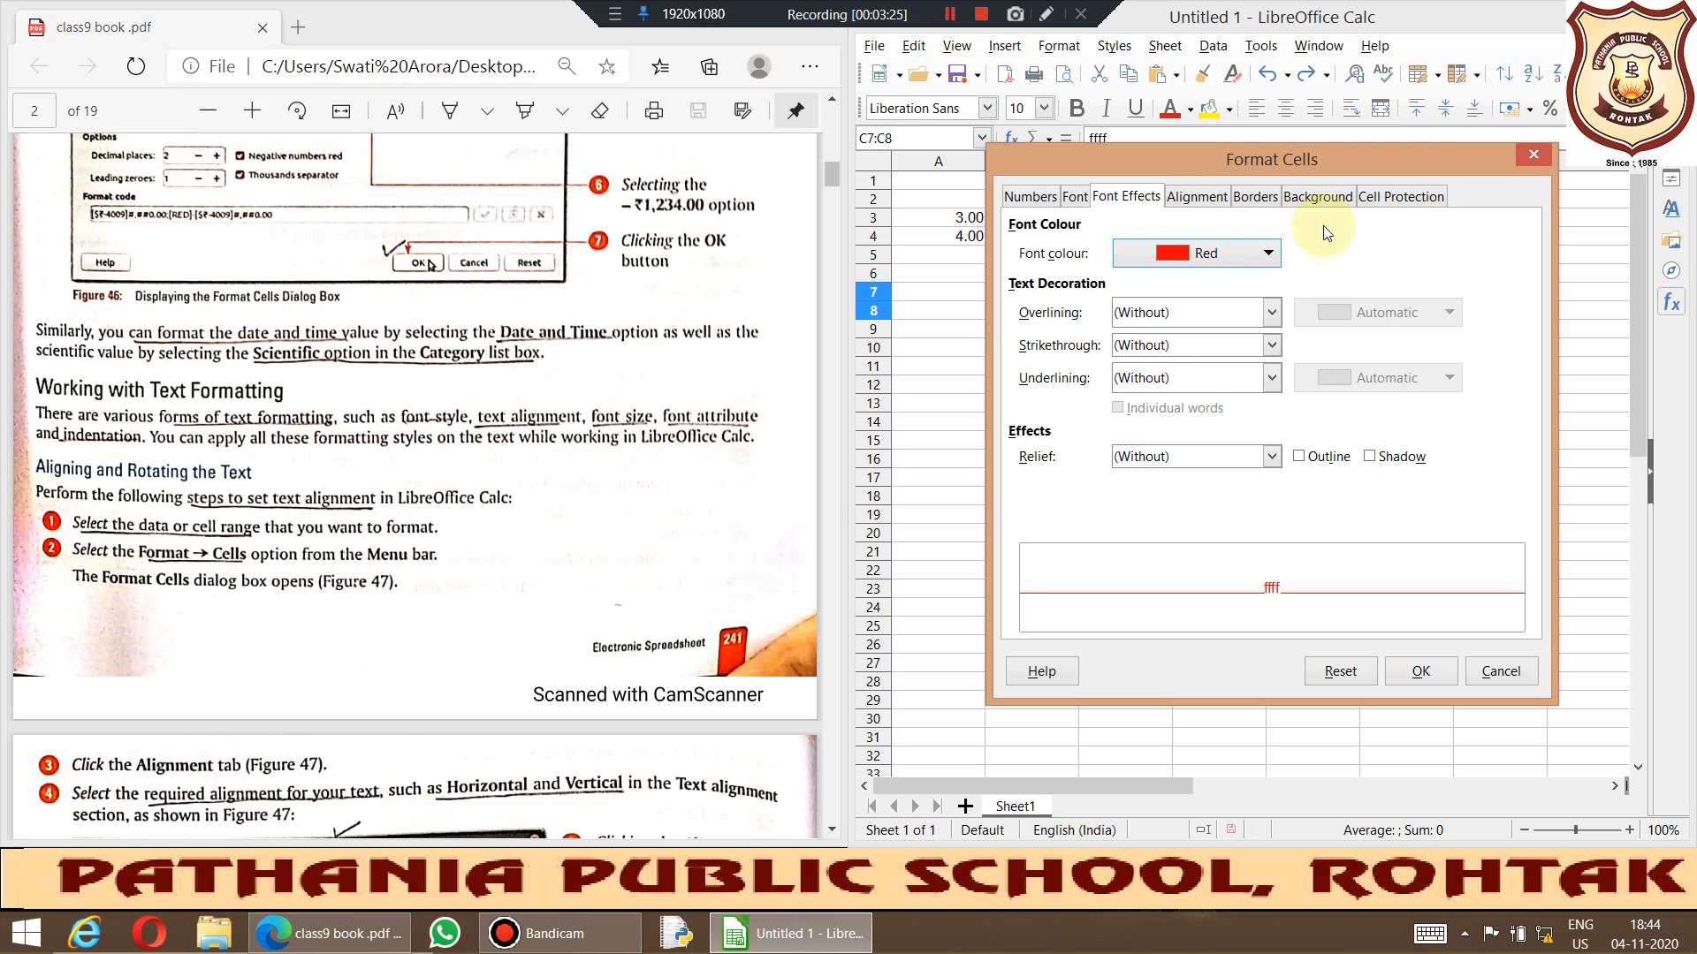
Step: Review the Format Cells alignment settings alongside Figure 47 in the textbook, and list the horizontal alignment options
left_click(1194, 197)
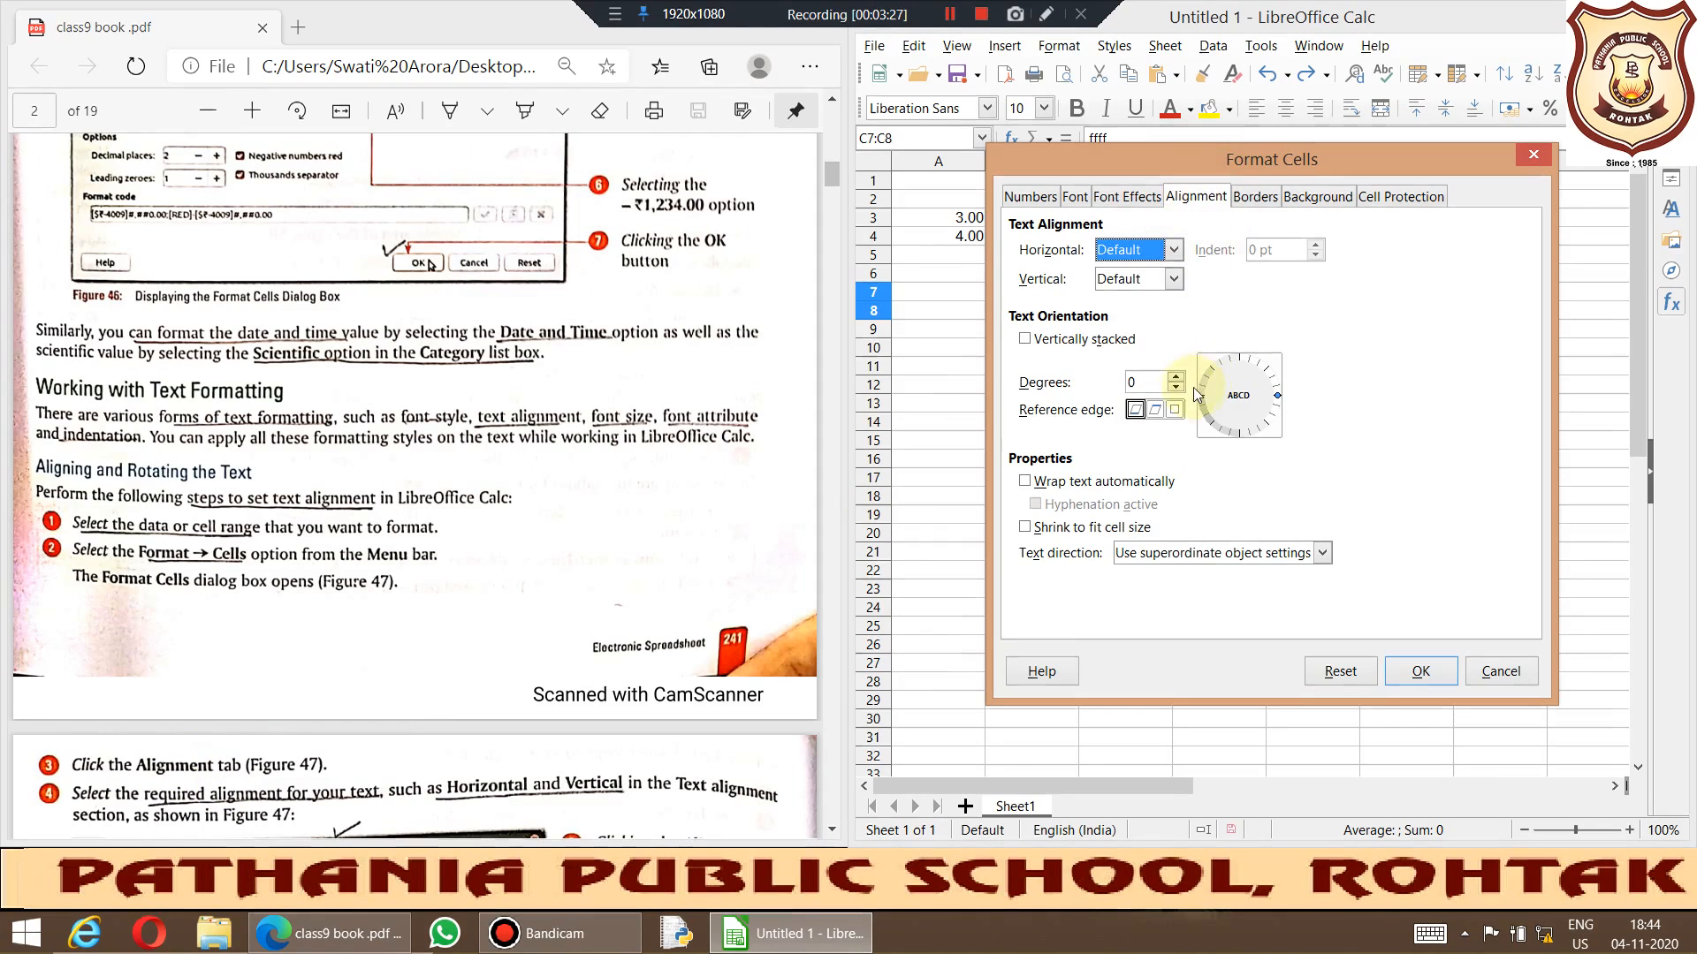
left_click(478, 607)
scroll(478, 607, "down", 5)
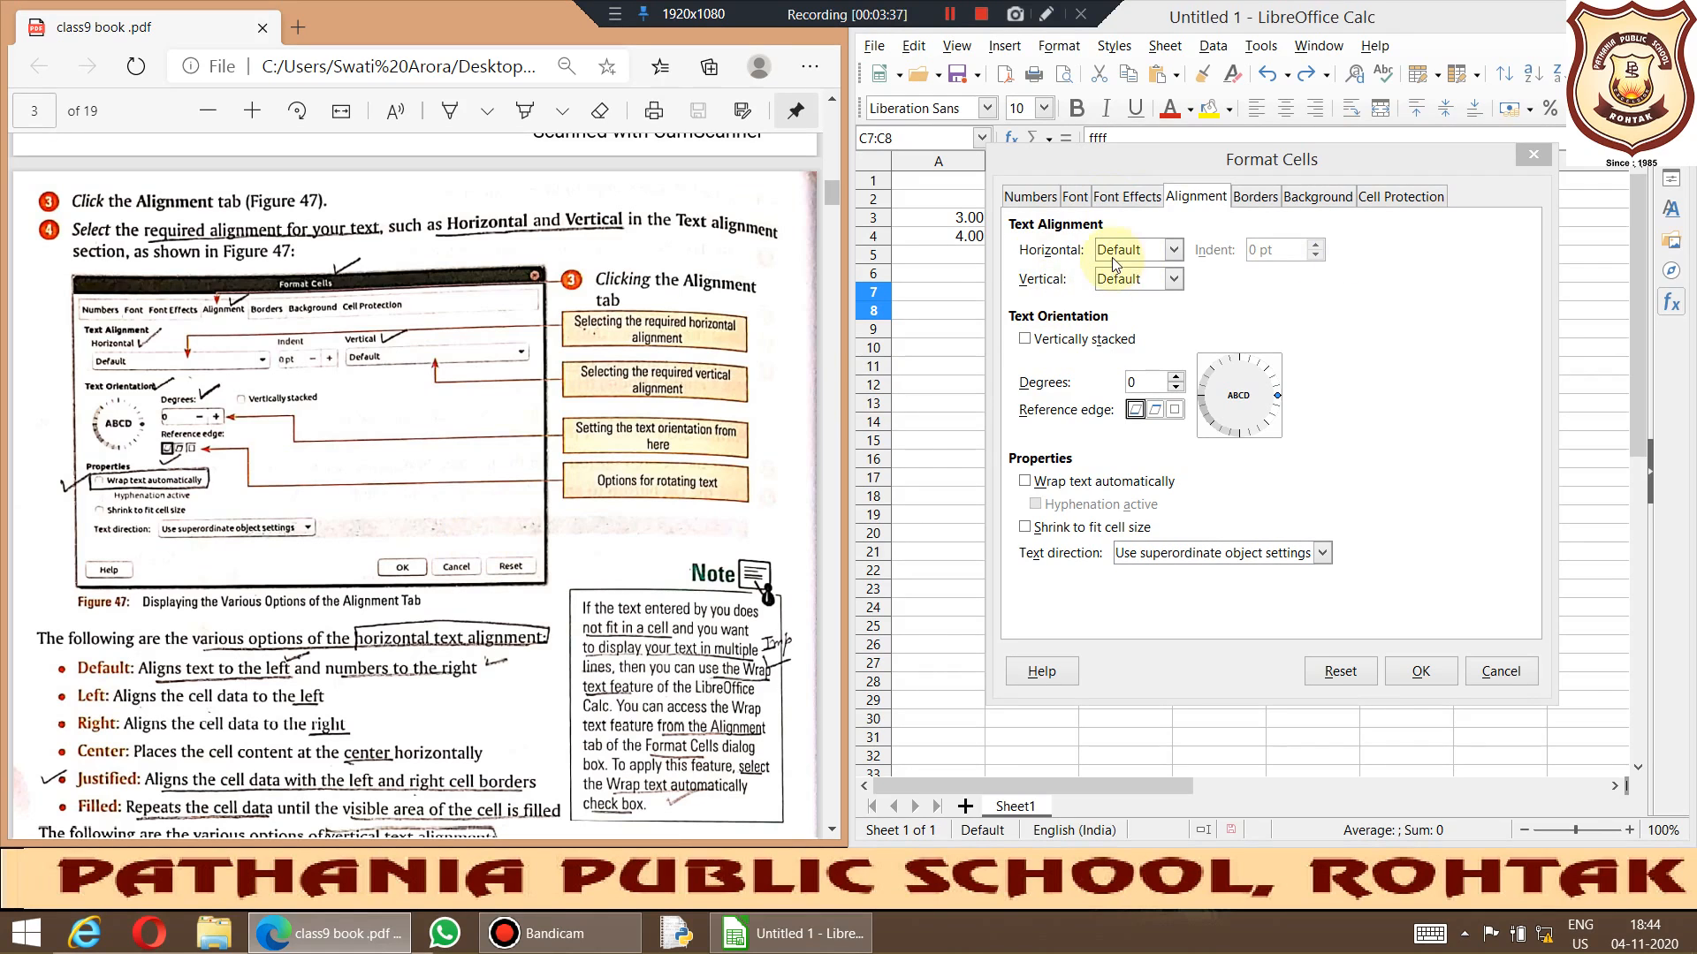
left_click(1175, 251)
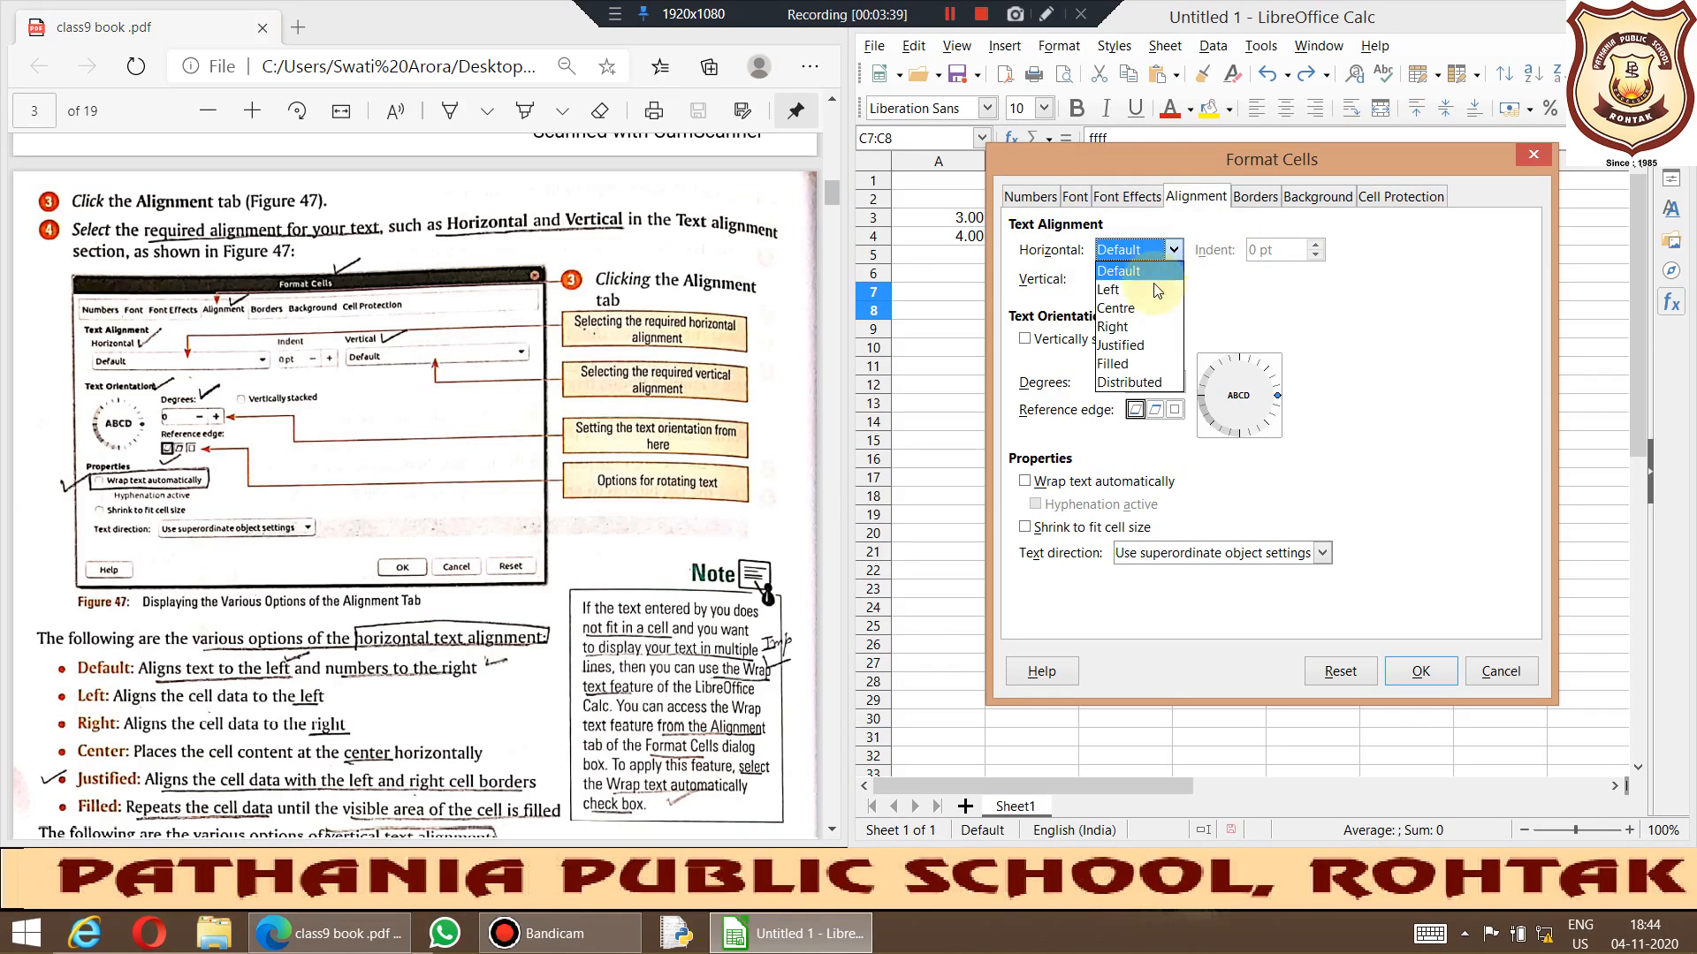
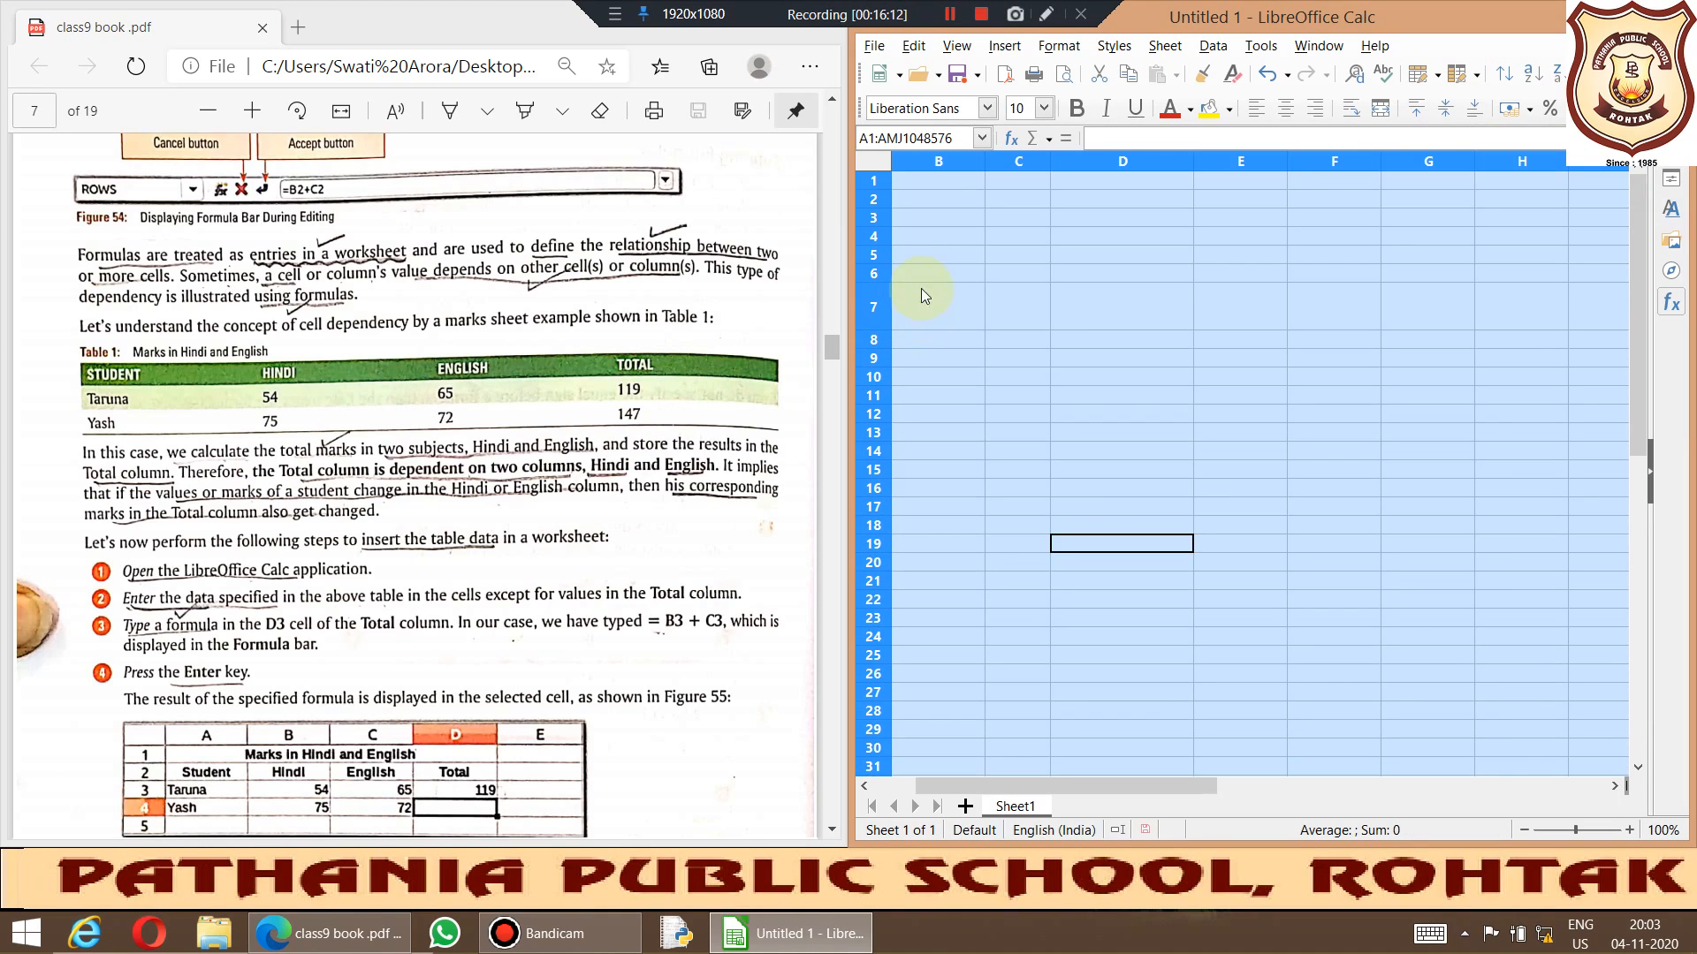
left_click(945, 272)
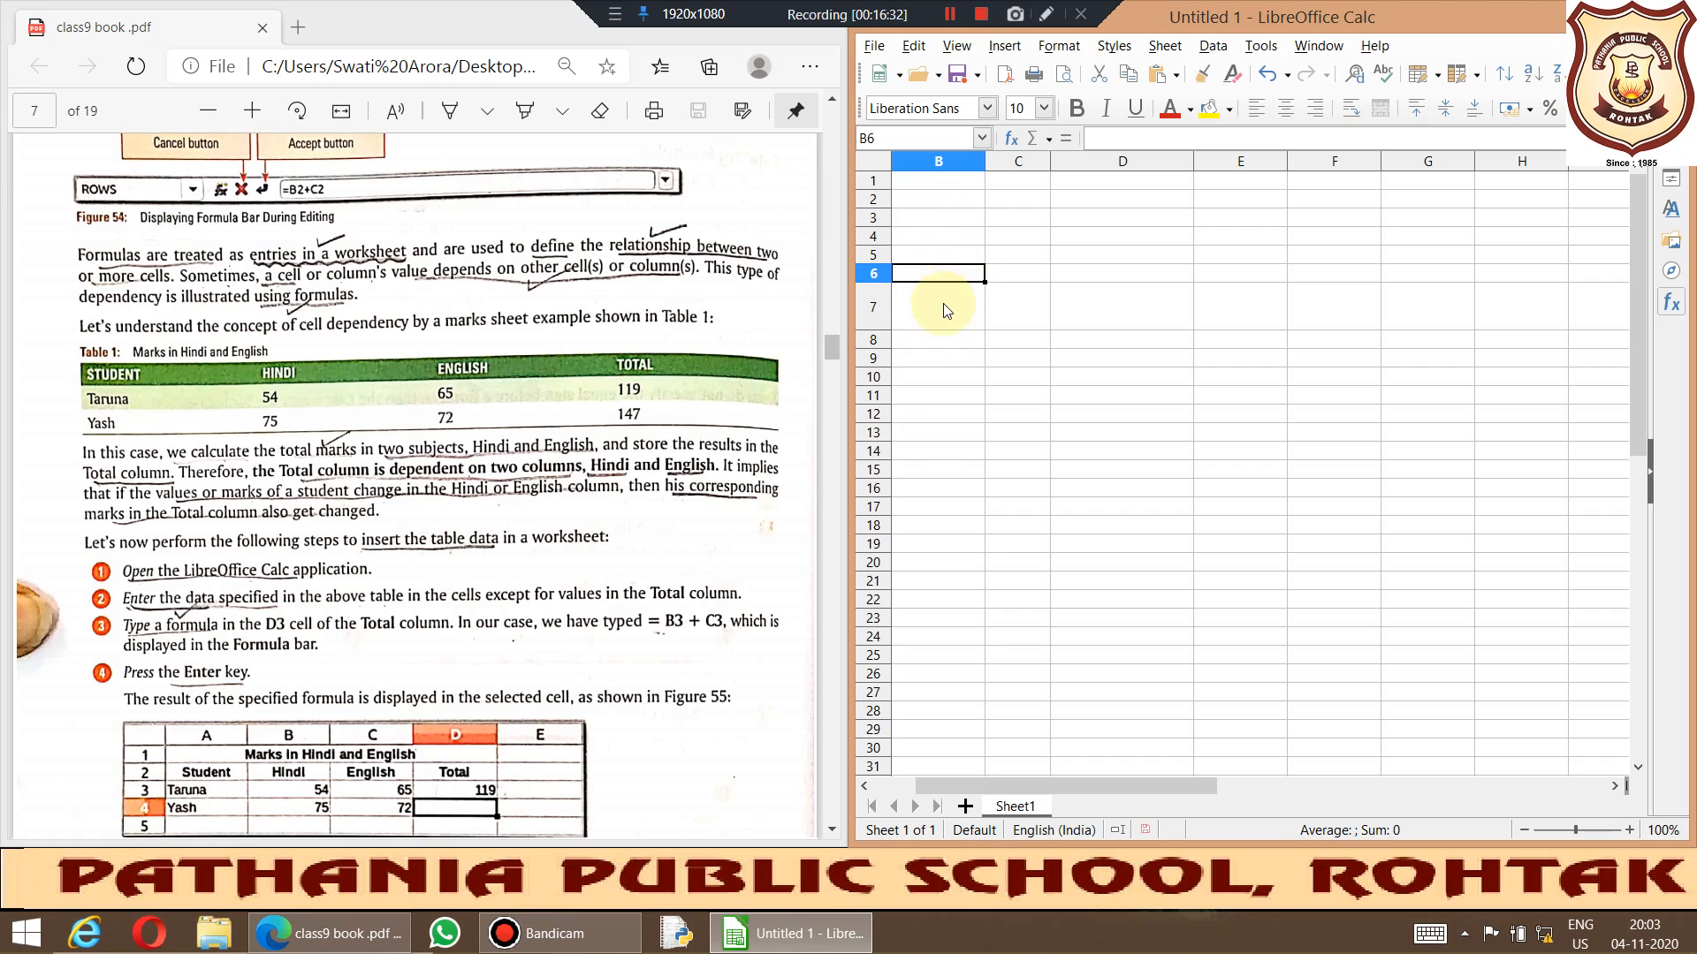
left_click(1083, 238)
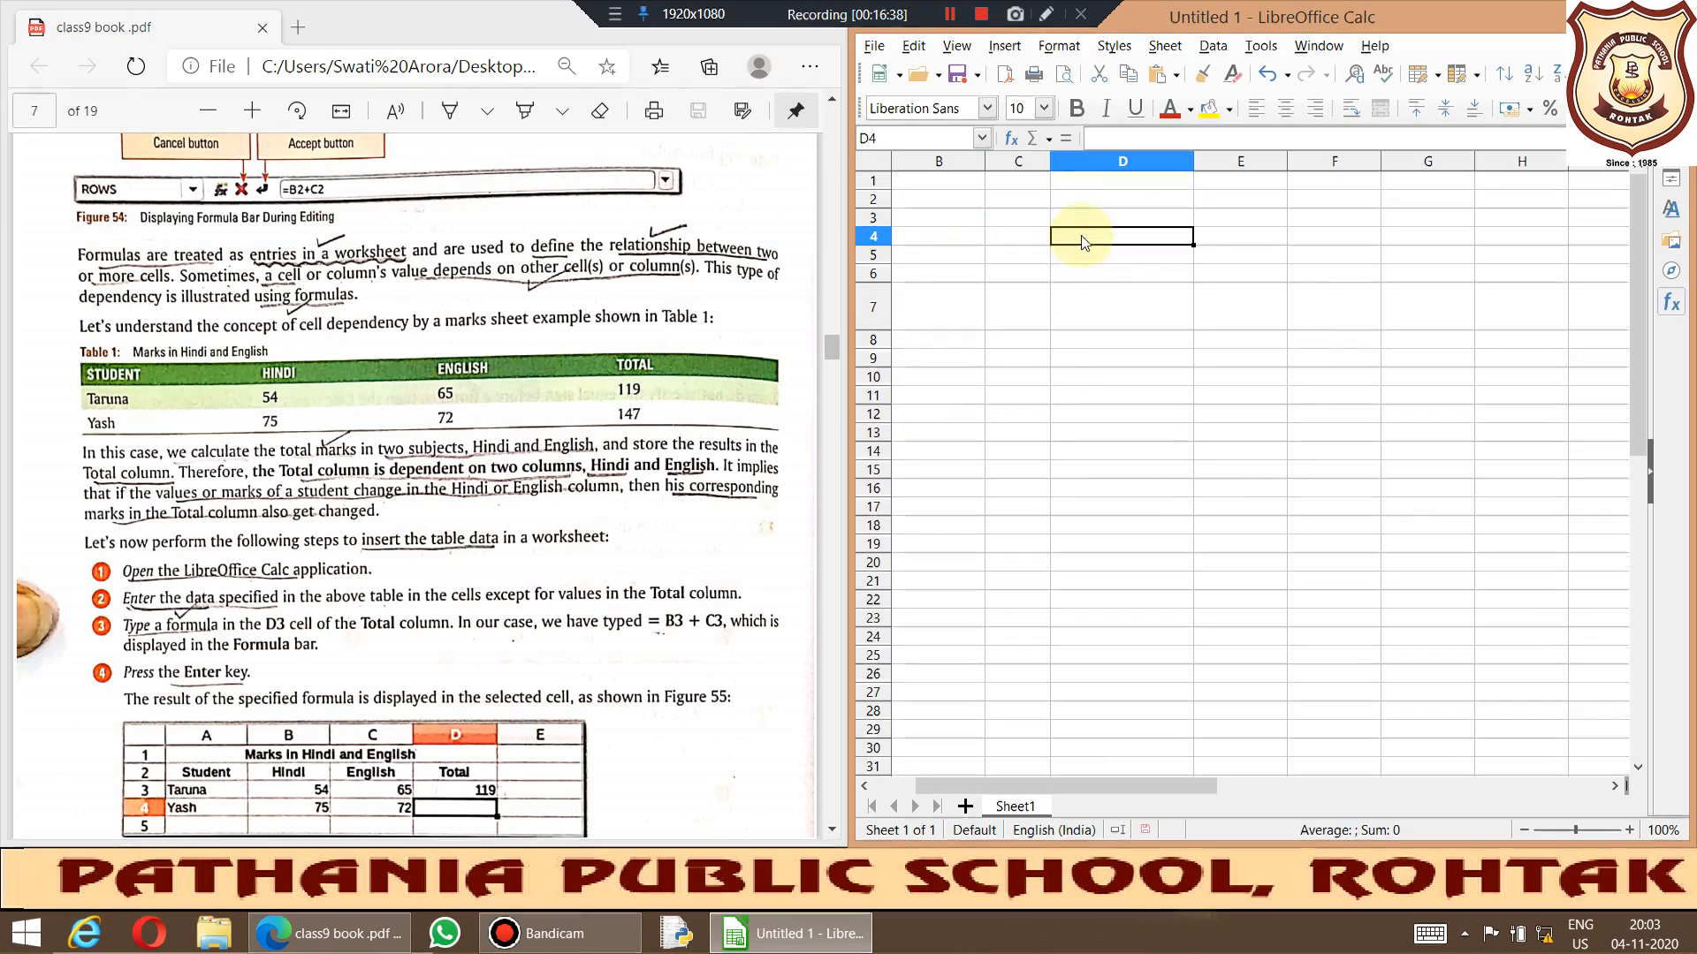
right_click(1083, 242)
left_click(1162, 412)
left_click(920, 300)
left_click_drag(920, 300, 1637, 308)
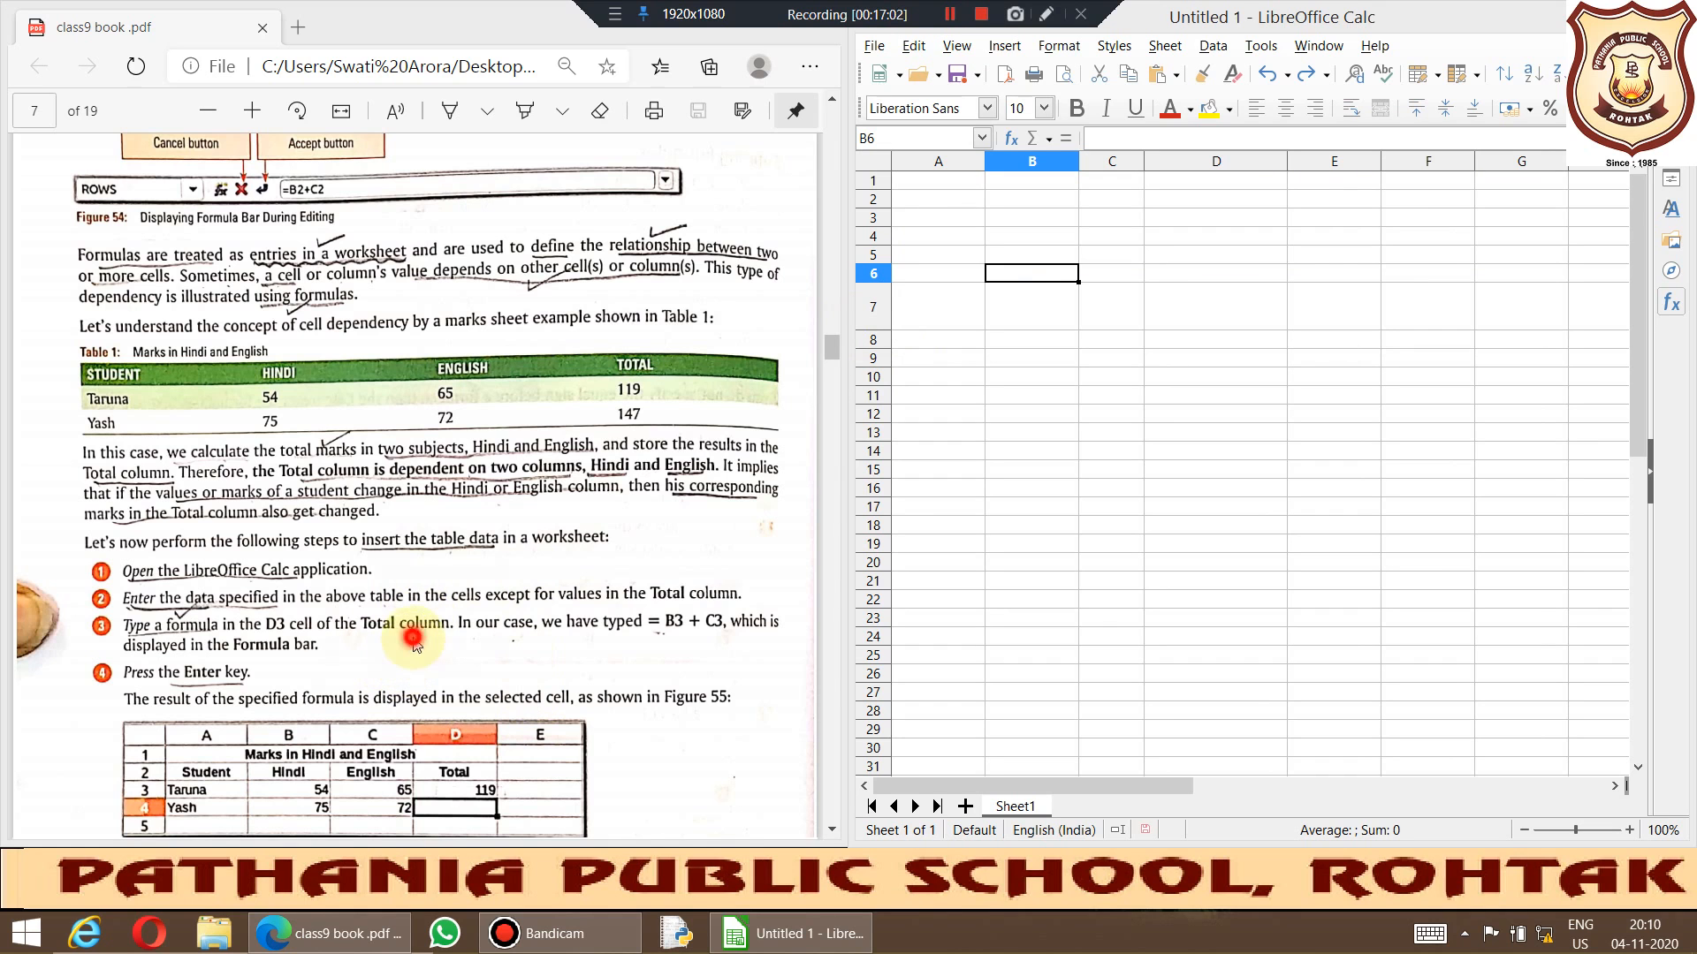
Step: Read the textbook's Figure 55 marks table and the Using Operators and Functions within Formulas section
scroll(415, 653, "down", 3)
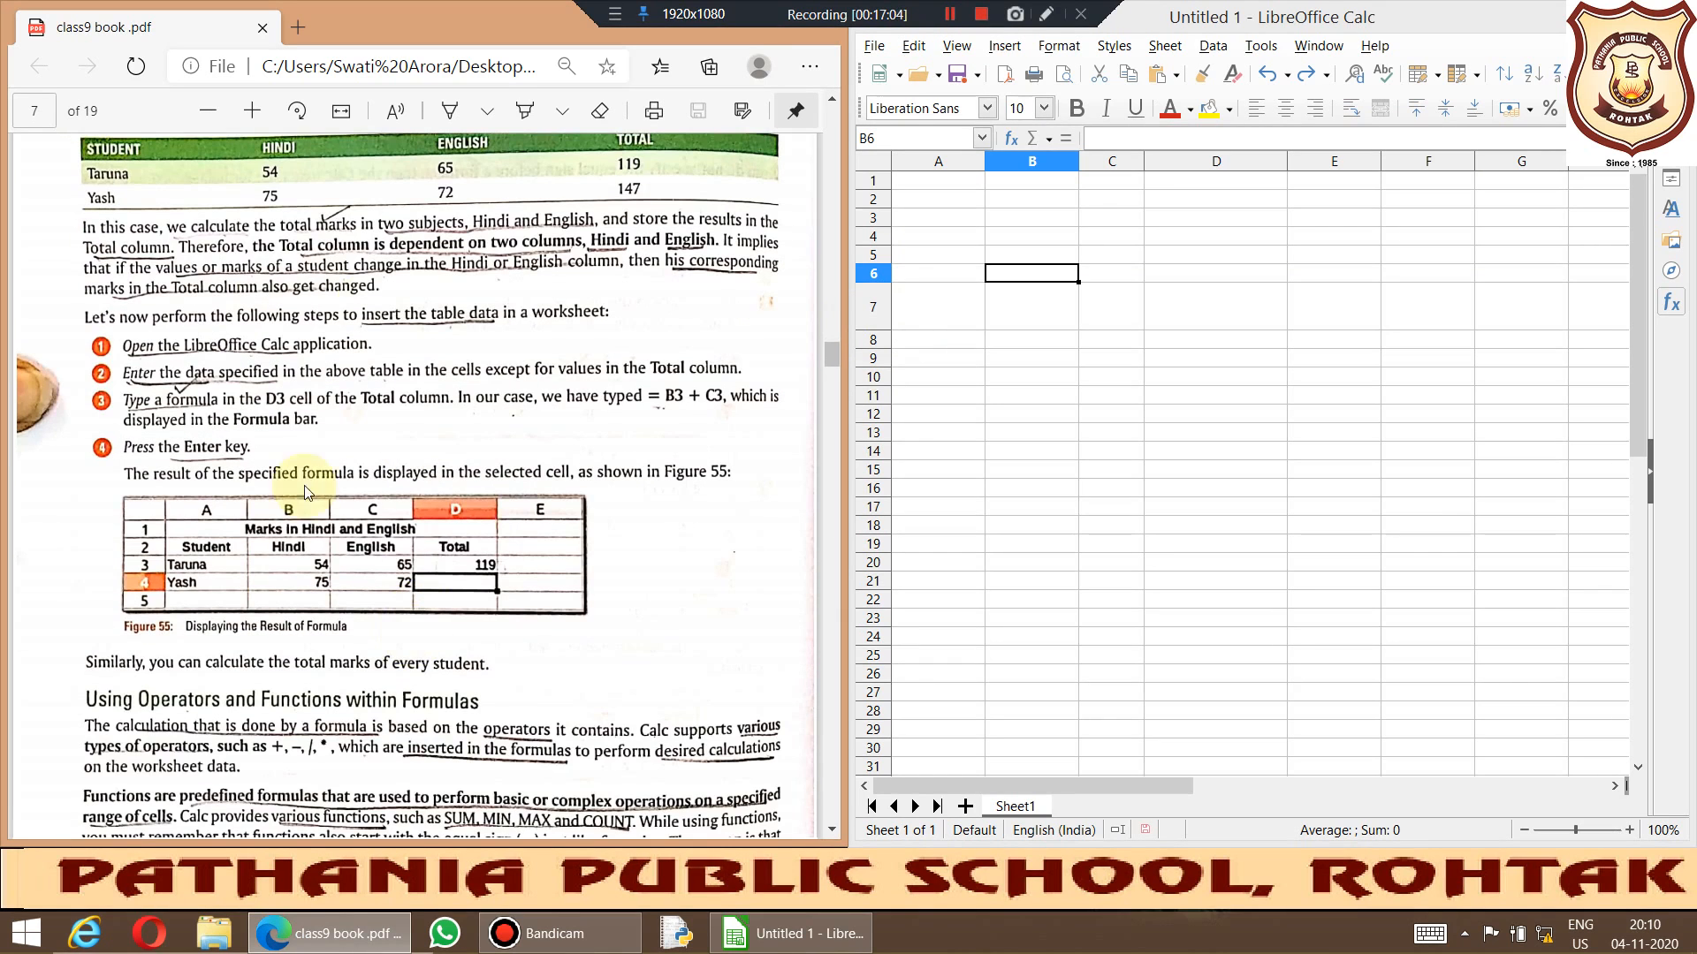
scroll(266, 320, "down", 3)
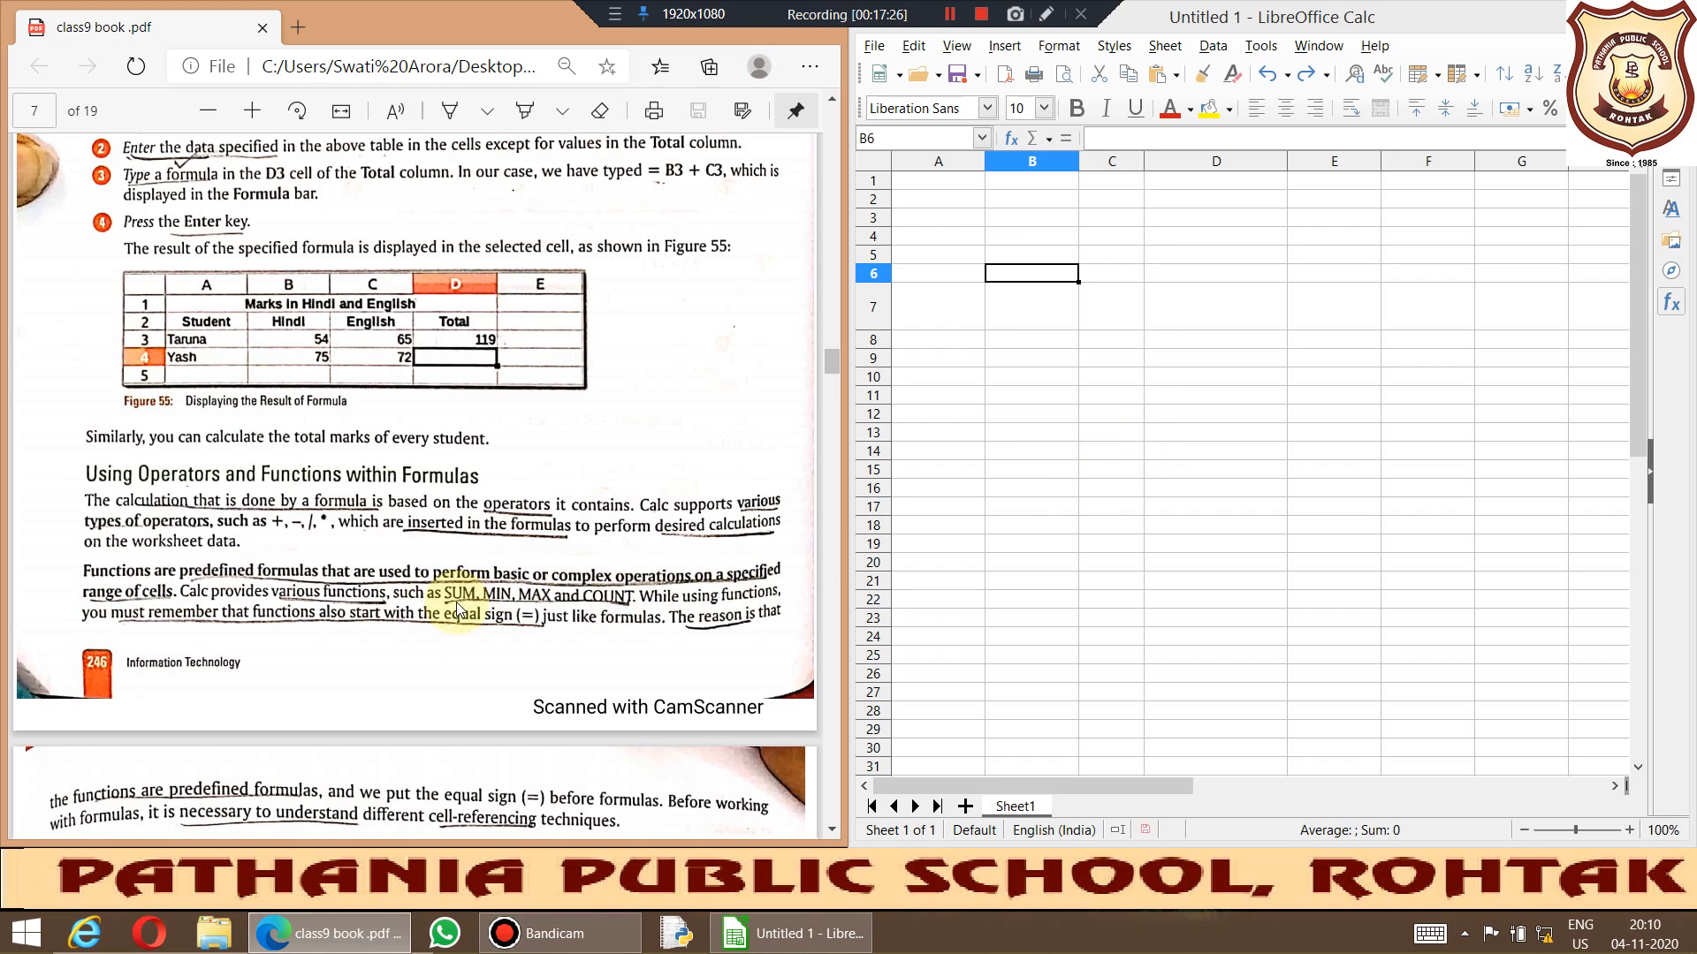
scroll(301, 682, "down", 2)
scroll(300, 682, "down", 2)
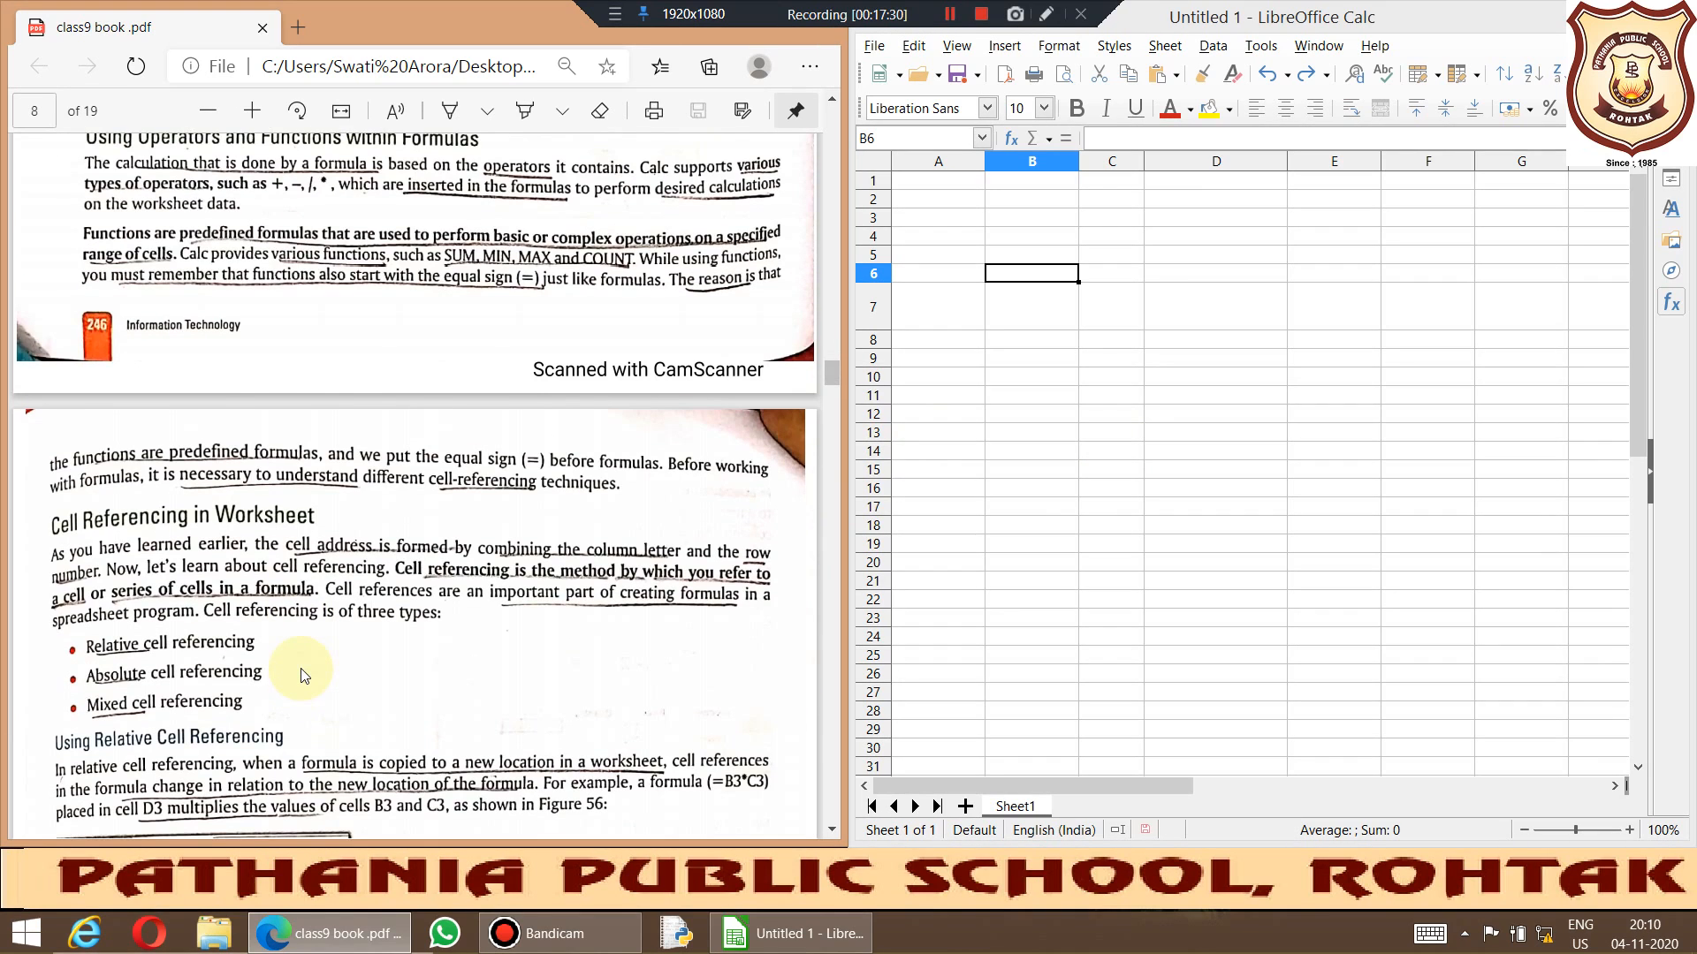
scroll(300, 672, "up", 2)
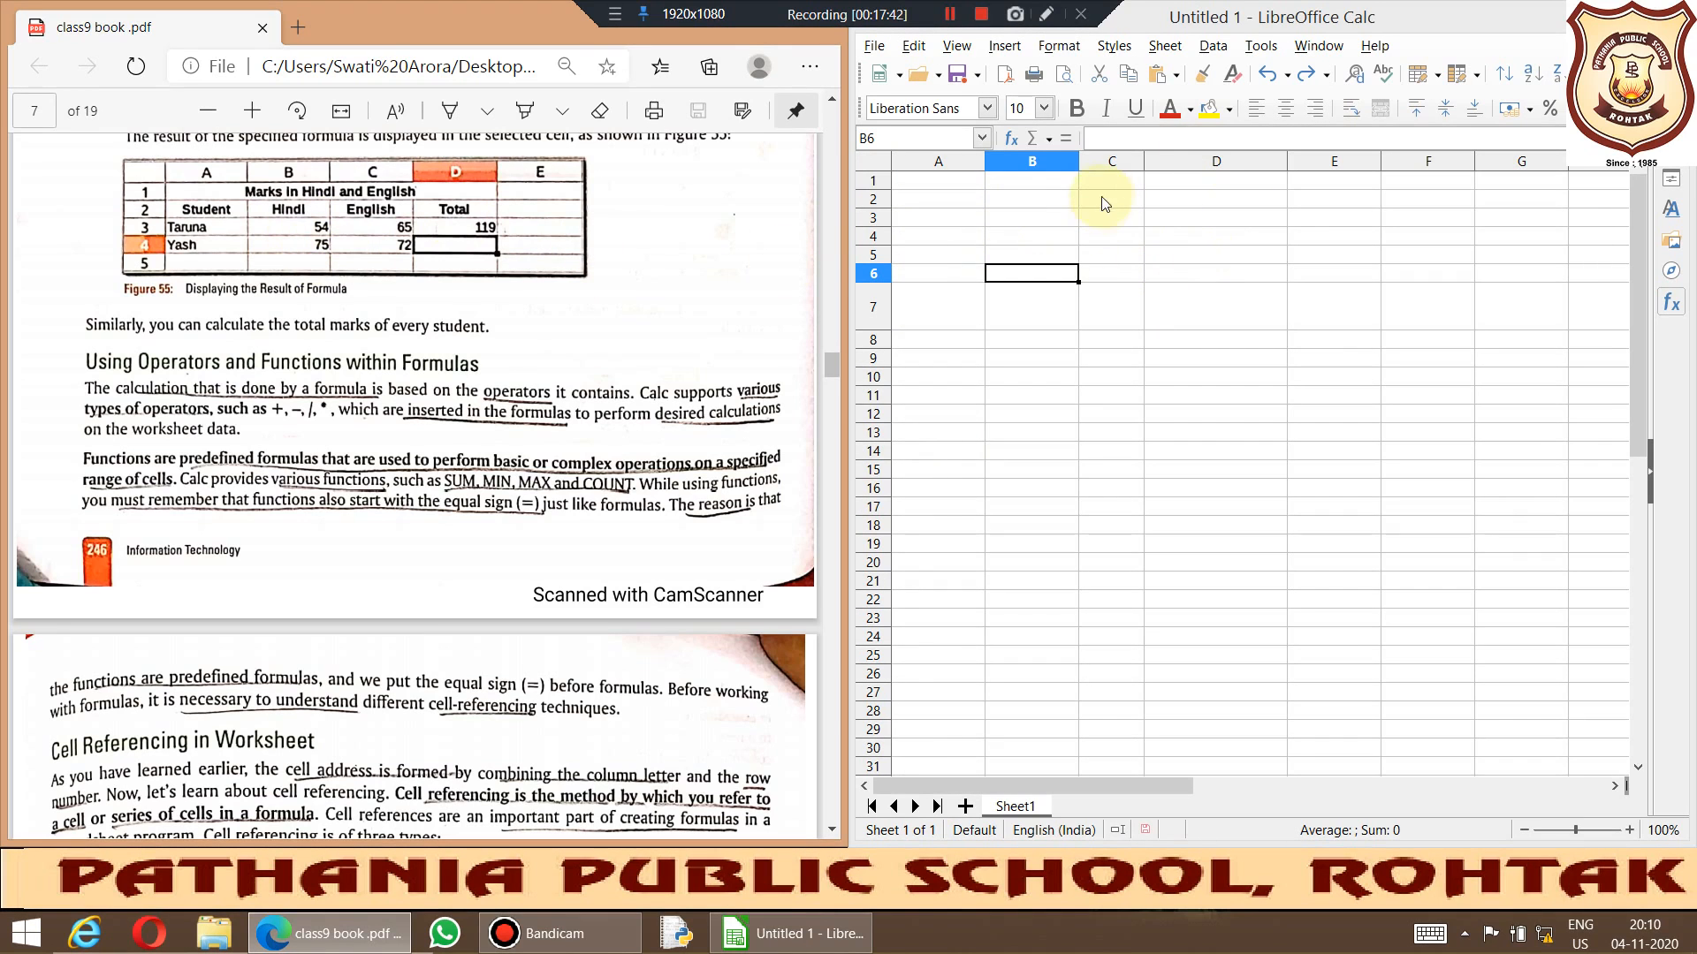
Step: Merge and centre cells C2:F2 in the blank sheet as the title cell of a marks table
left_click_drag(1106, 201, 1413, 202)
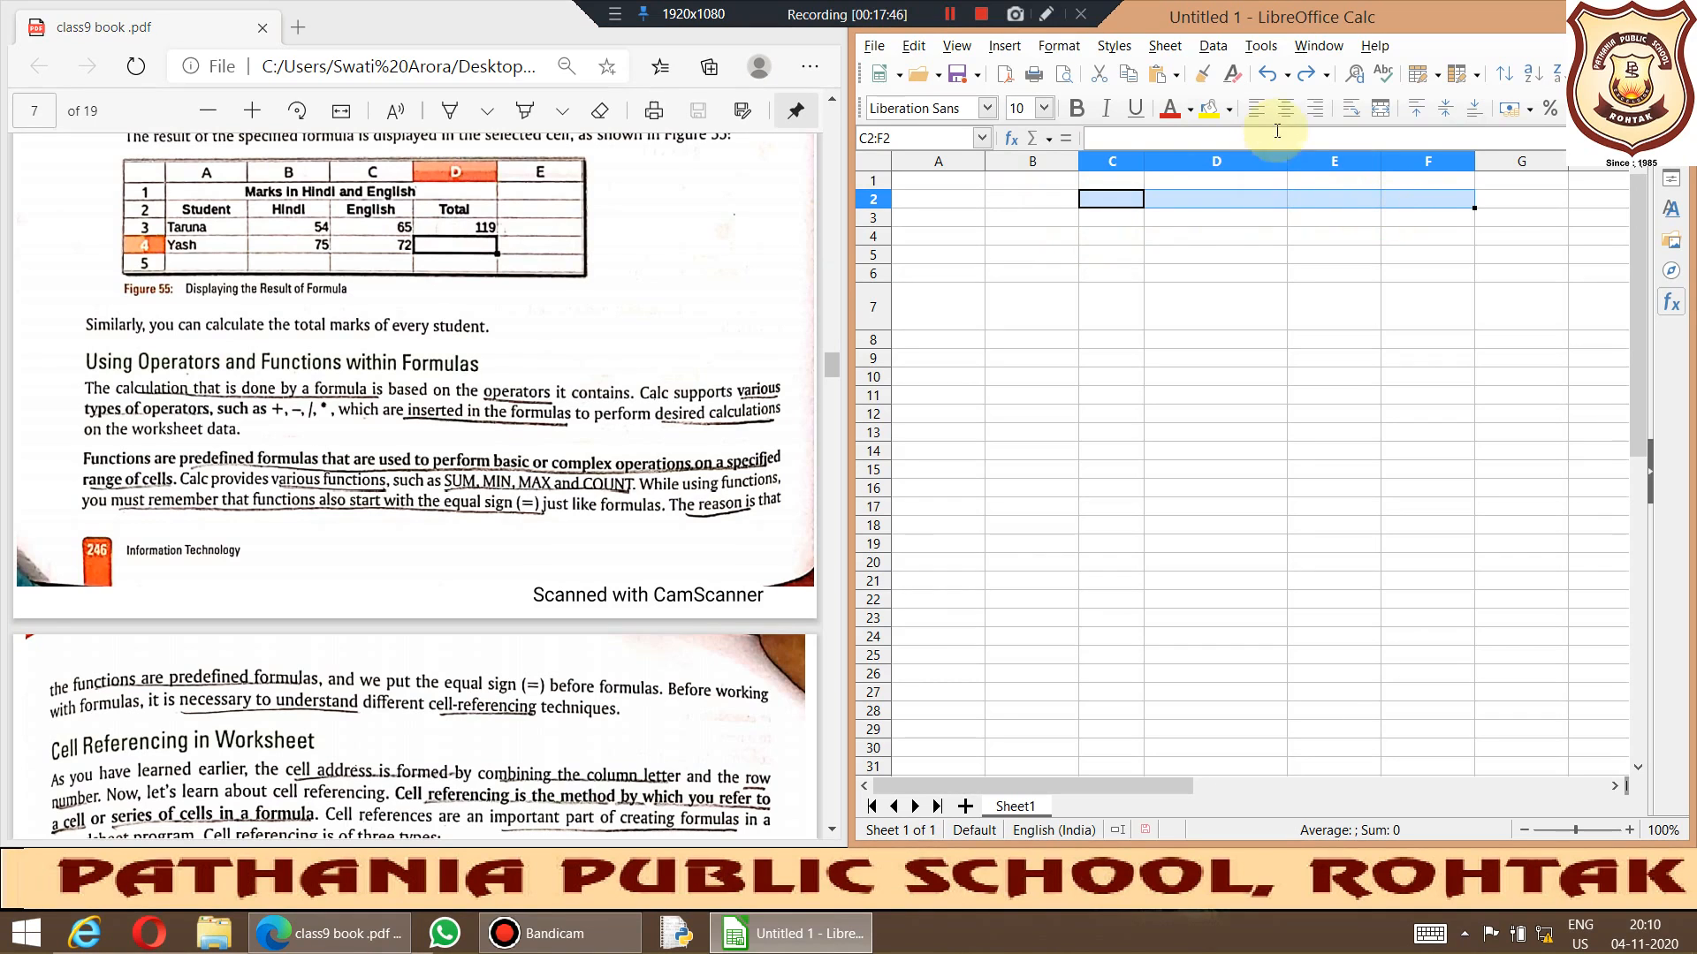
left_click(1378, 112)
left_click(1186, 202)
left_click(1197, 201)
left_click(1207, 238)
left_click(1203, 207)
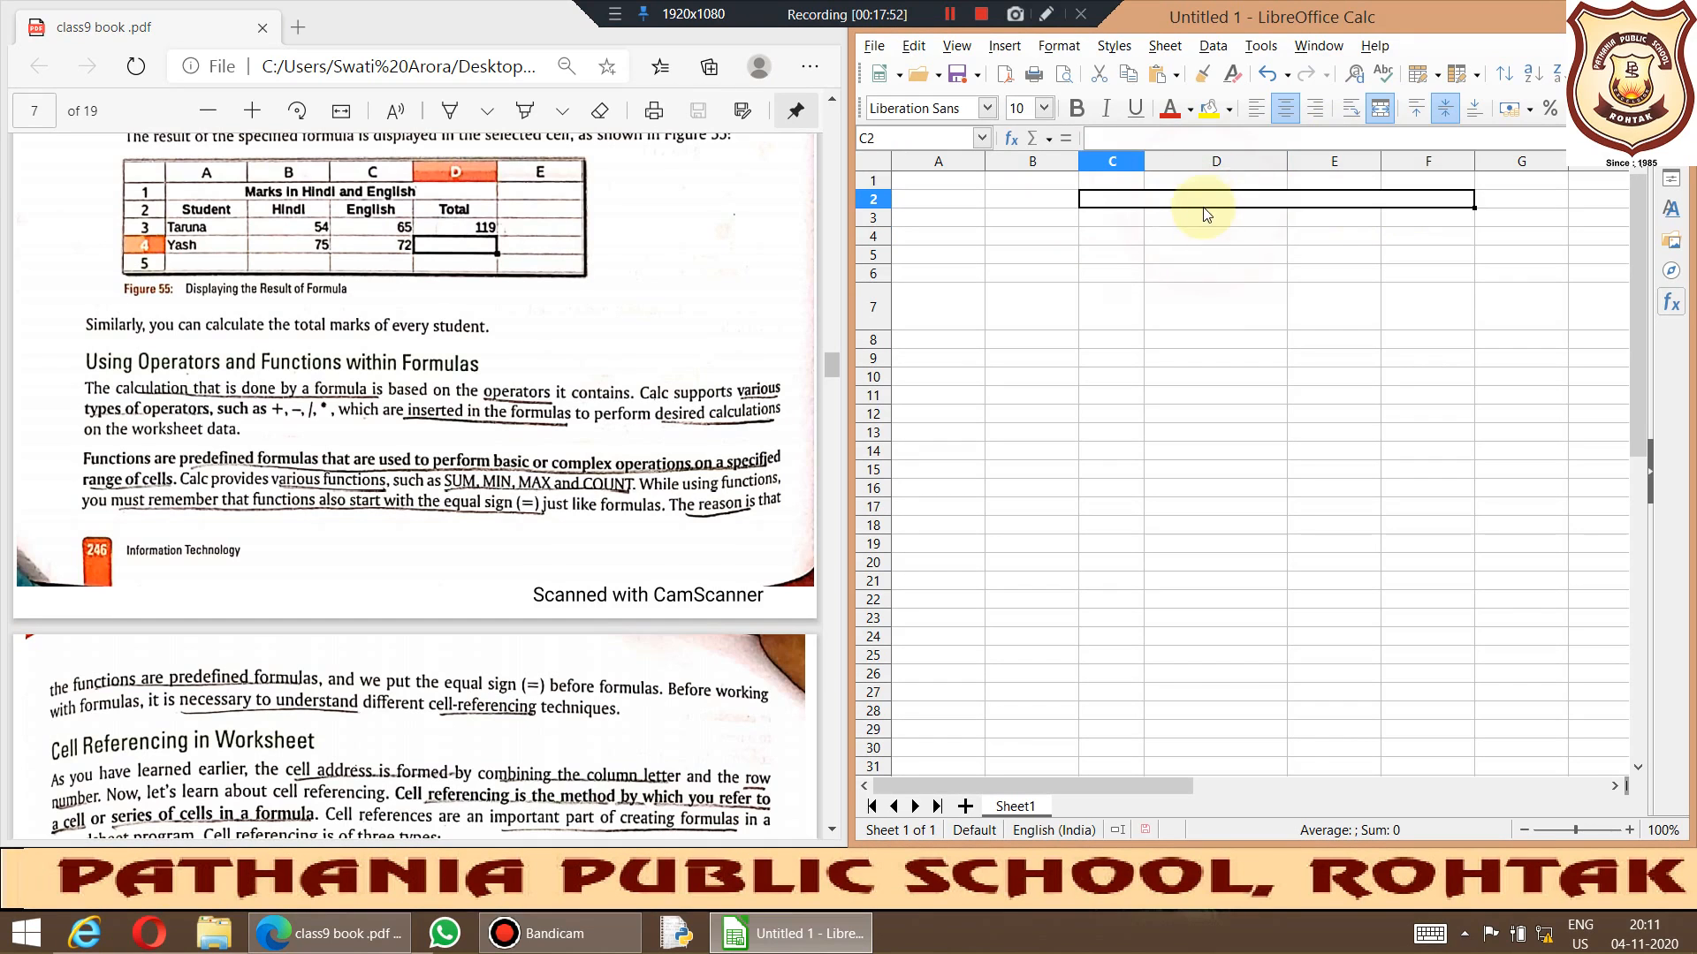
Step: Enter the title "marks in hindi n english" in the merged cell C2:F2
double_click(1205, 214)
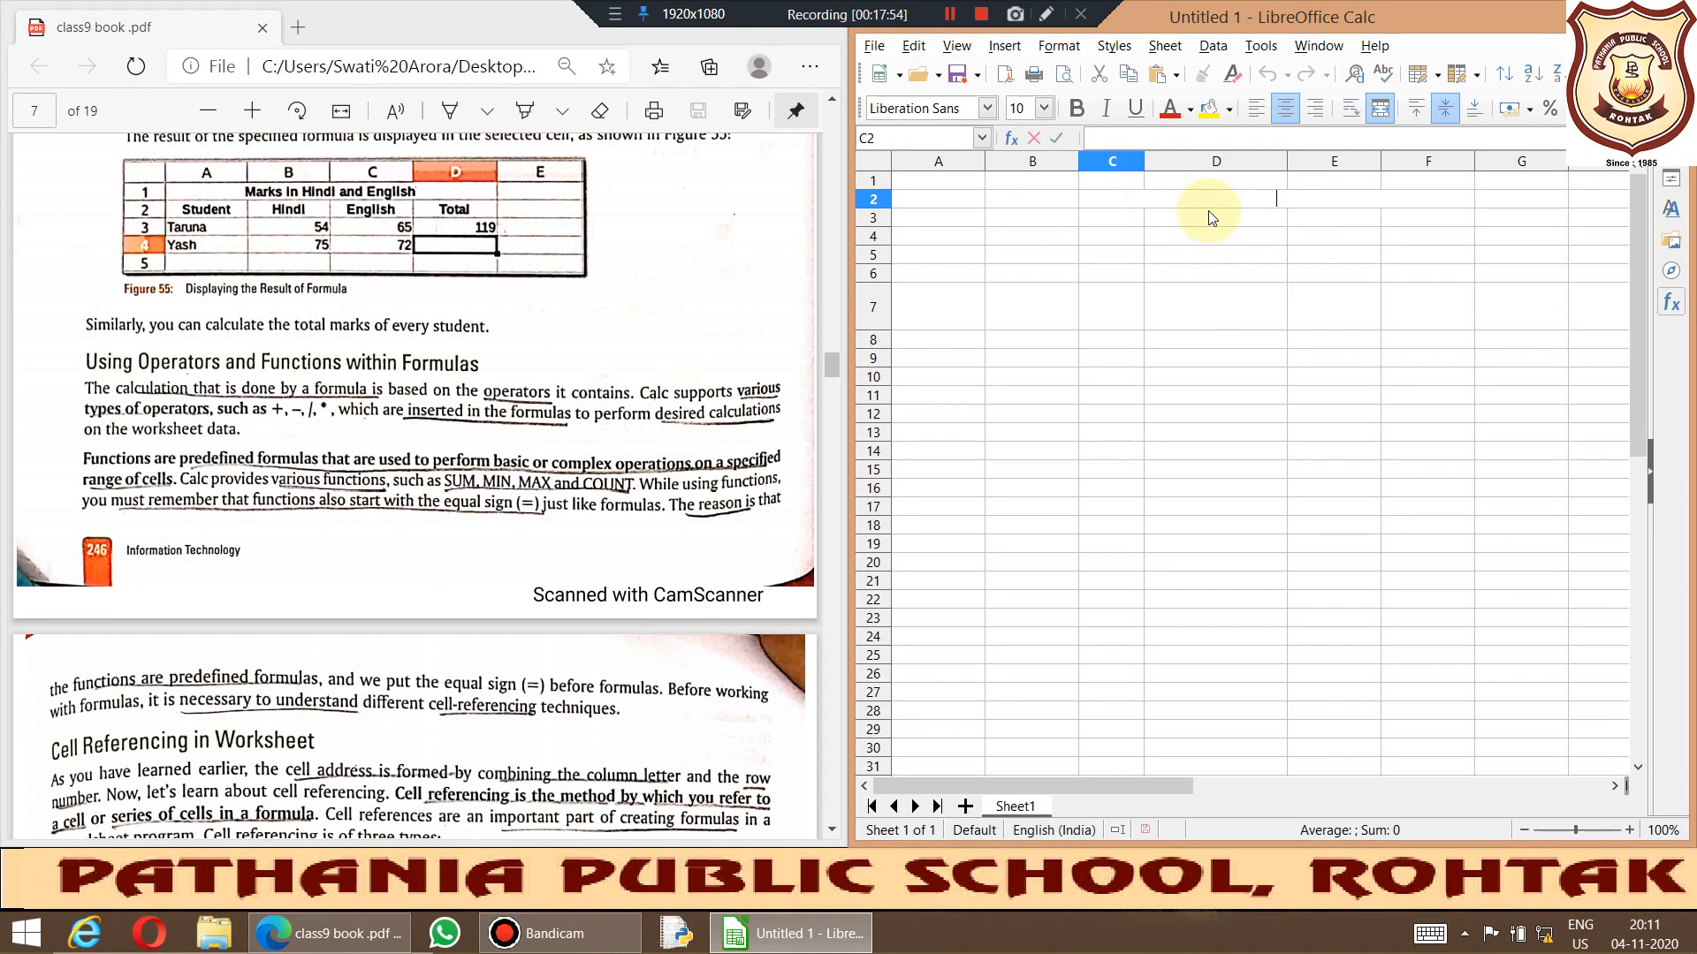
type("marks")
key("BackSpace")
type("in hindi n eng")
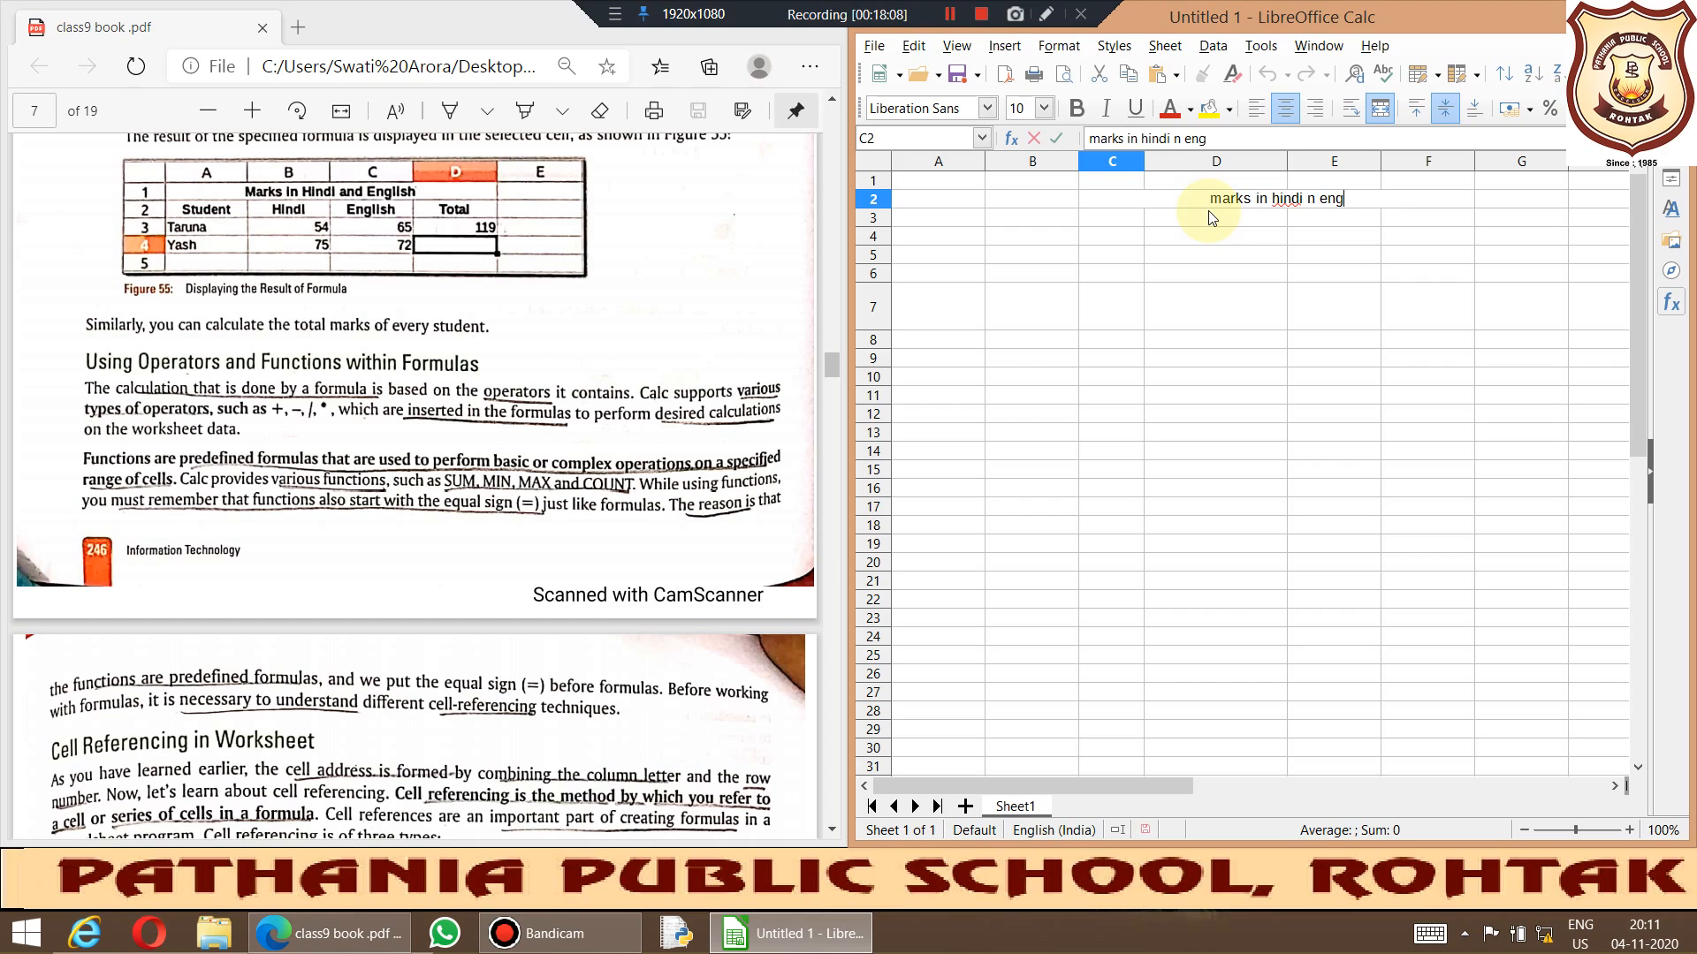
type("lish")
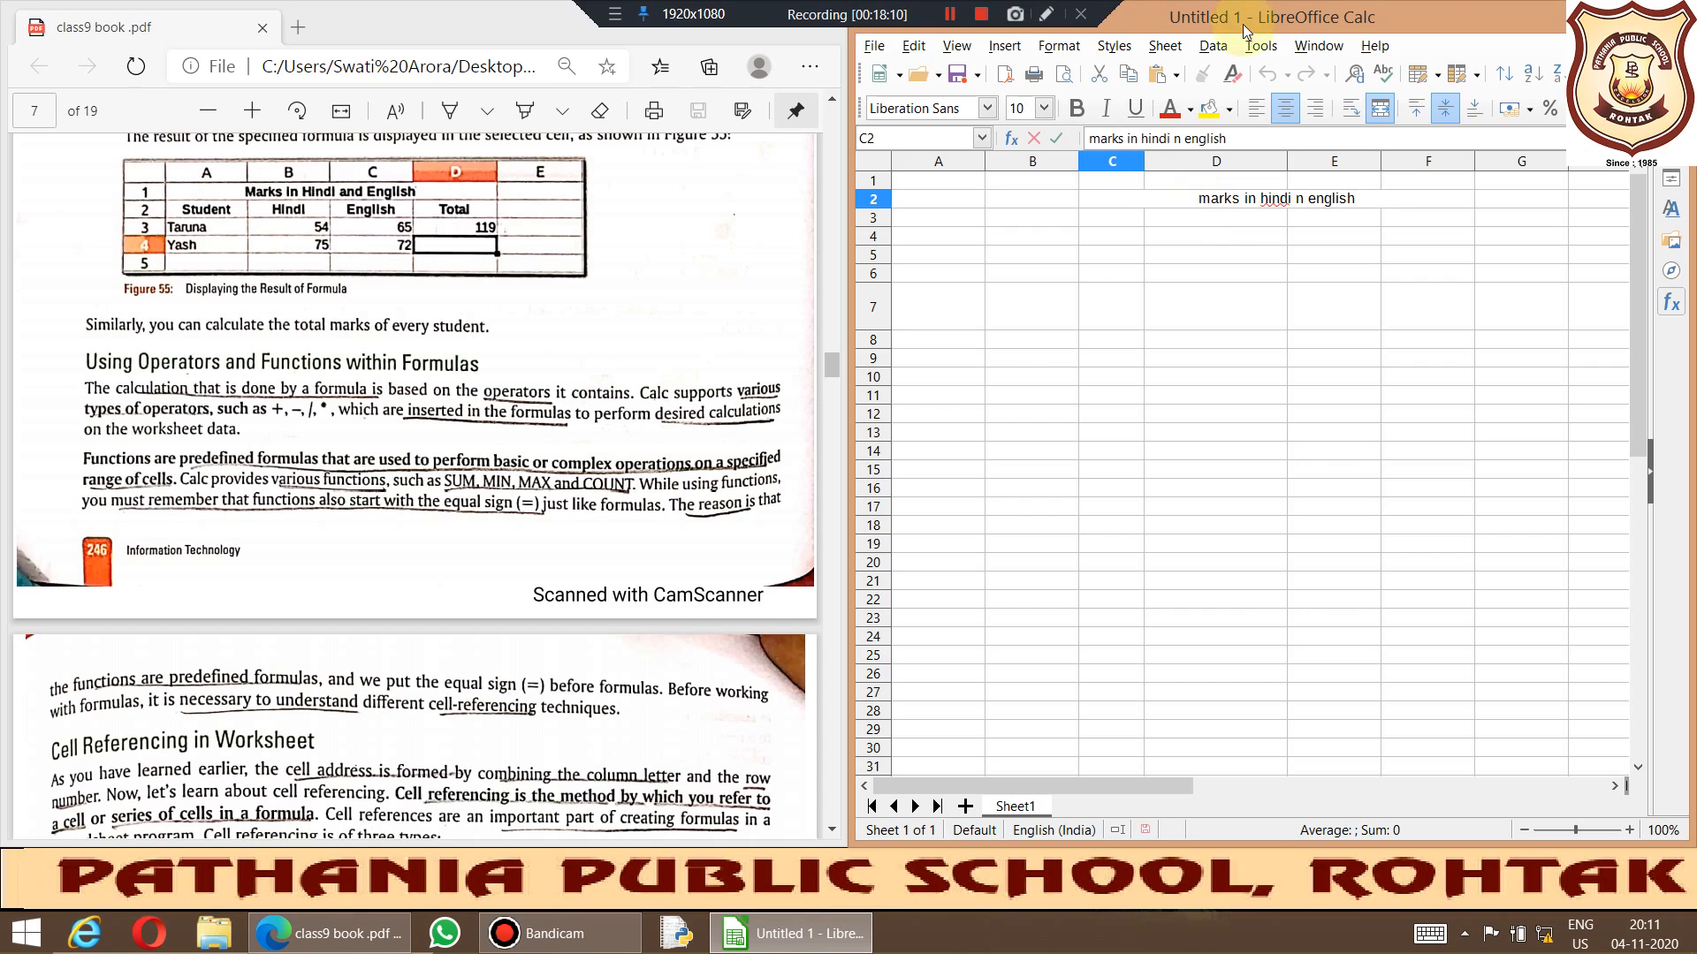
Step: Enter the column headings name, hindi, english and total in cells A4 to D4
left_click(926, 242)
type("na")
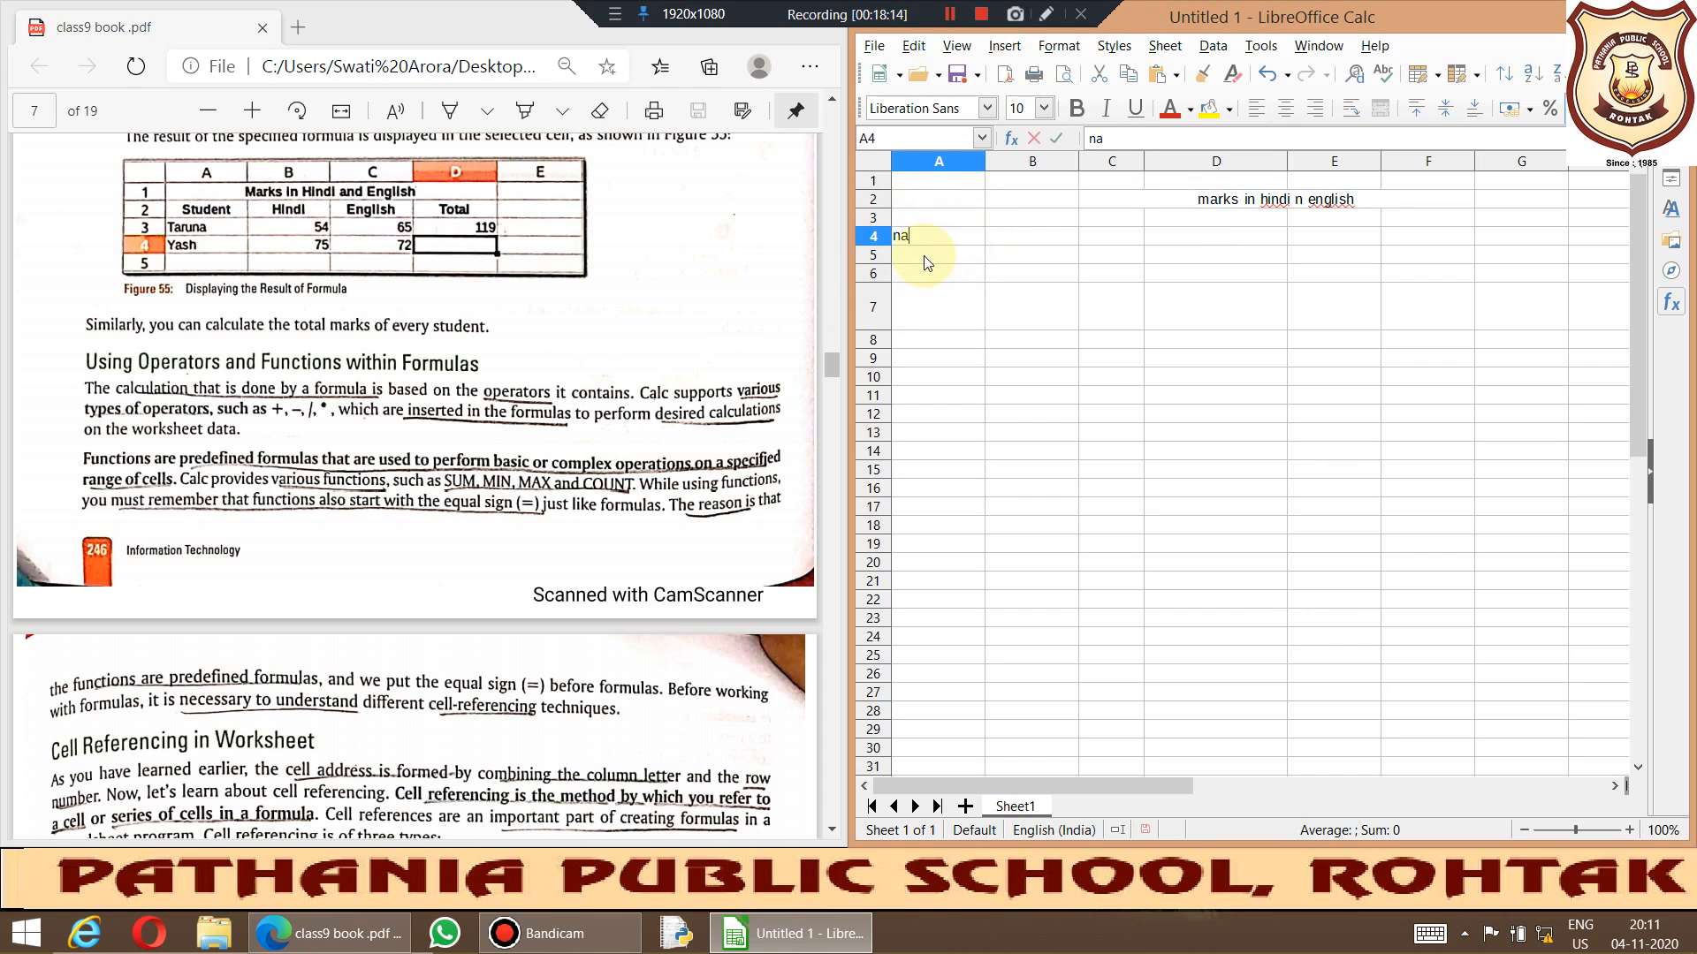
type("me")
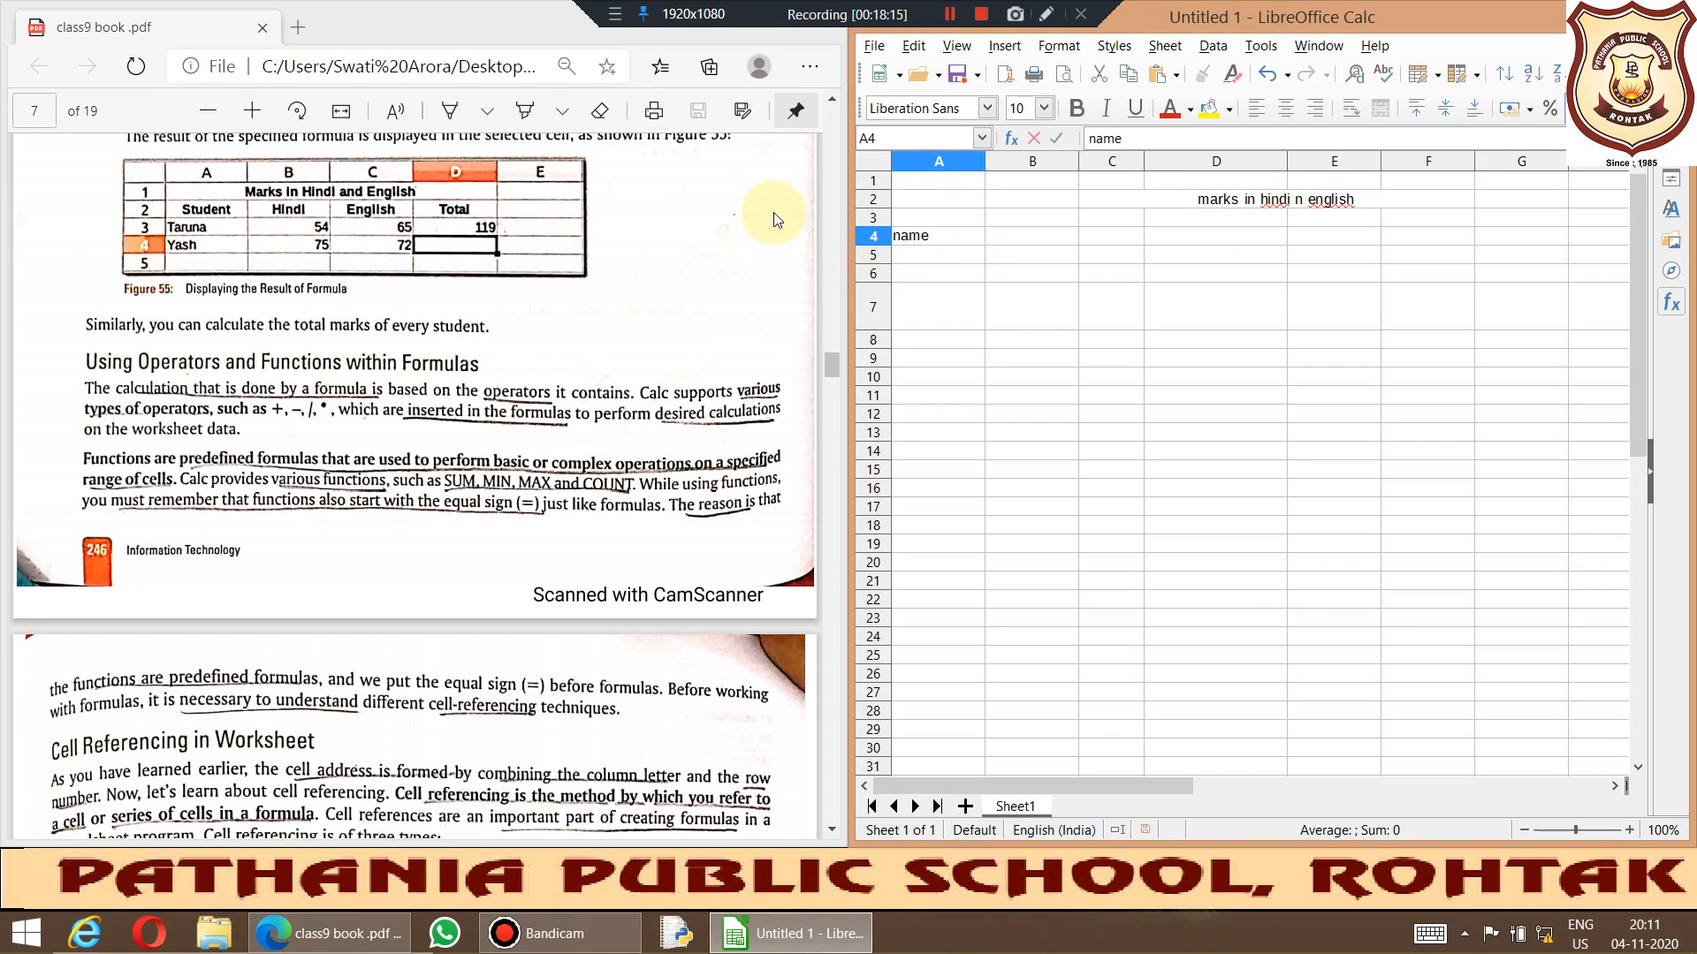
left_click(1011, 237)
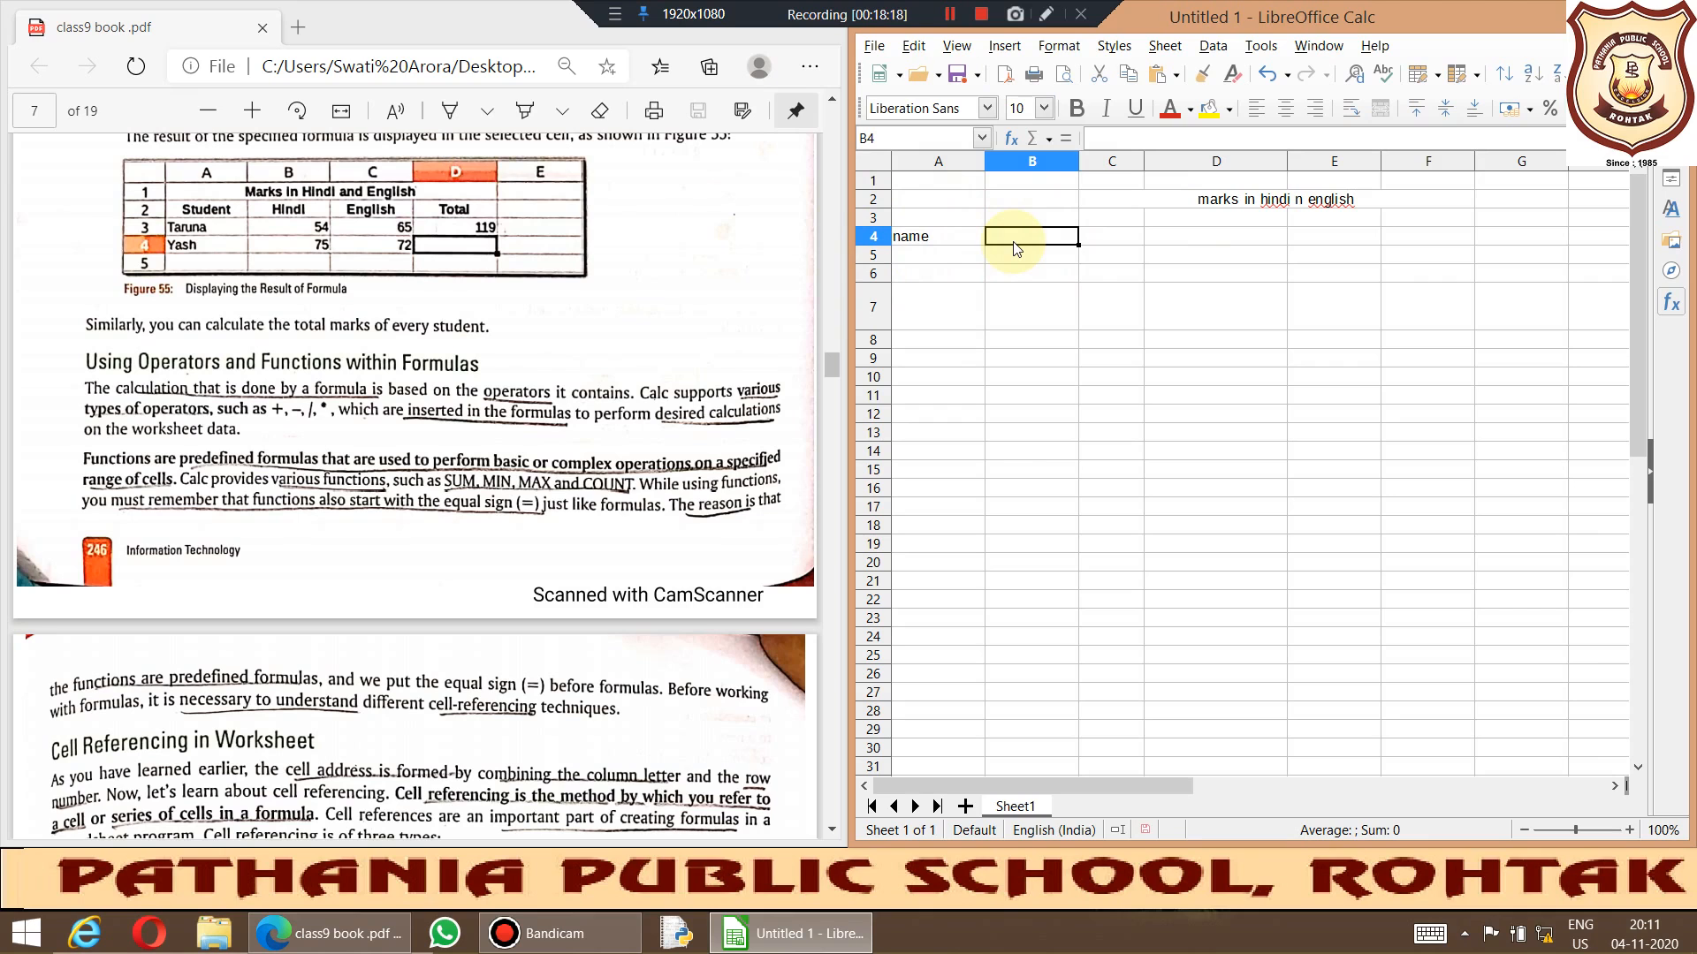
type("hindi")
left_click(1103, 235)
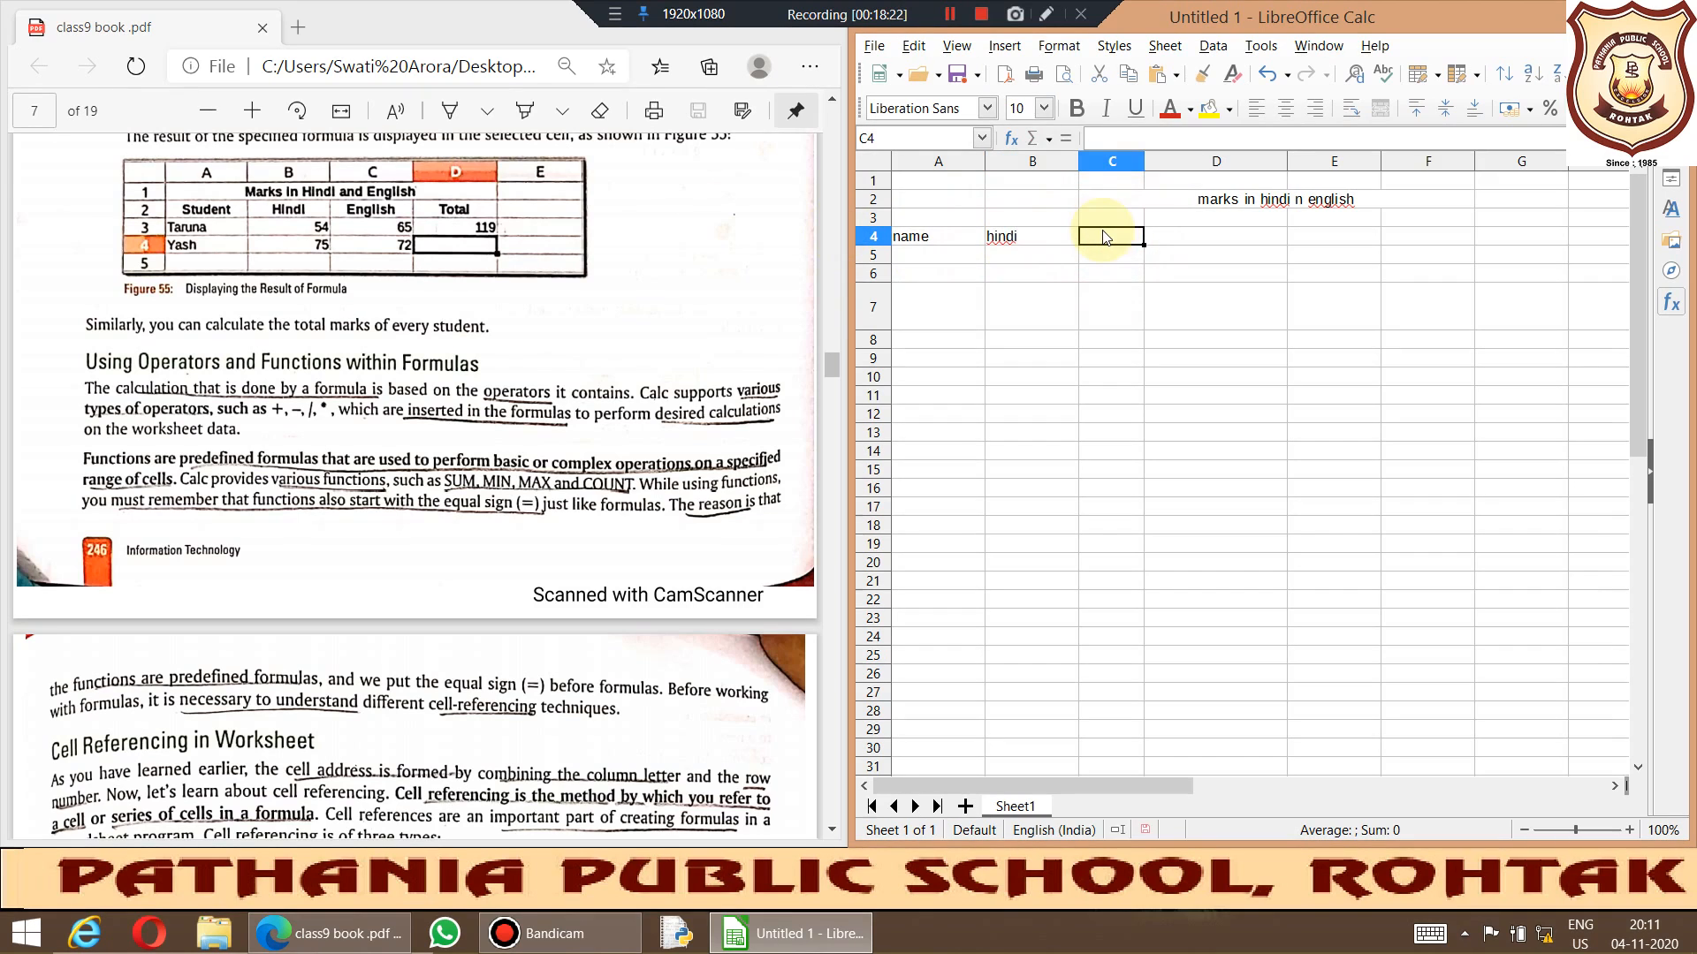
type("english")
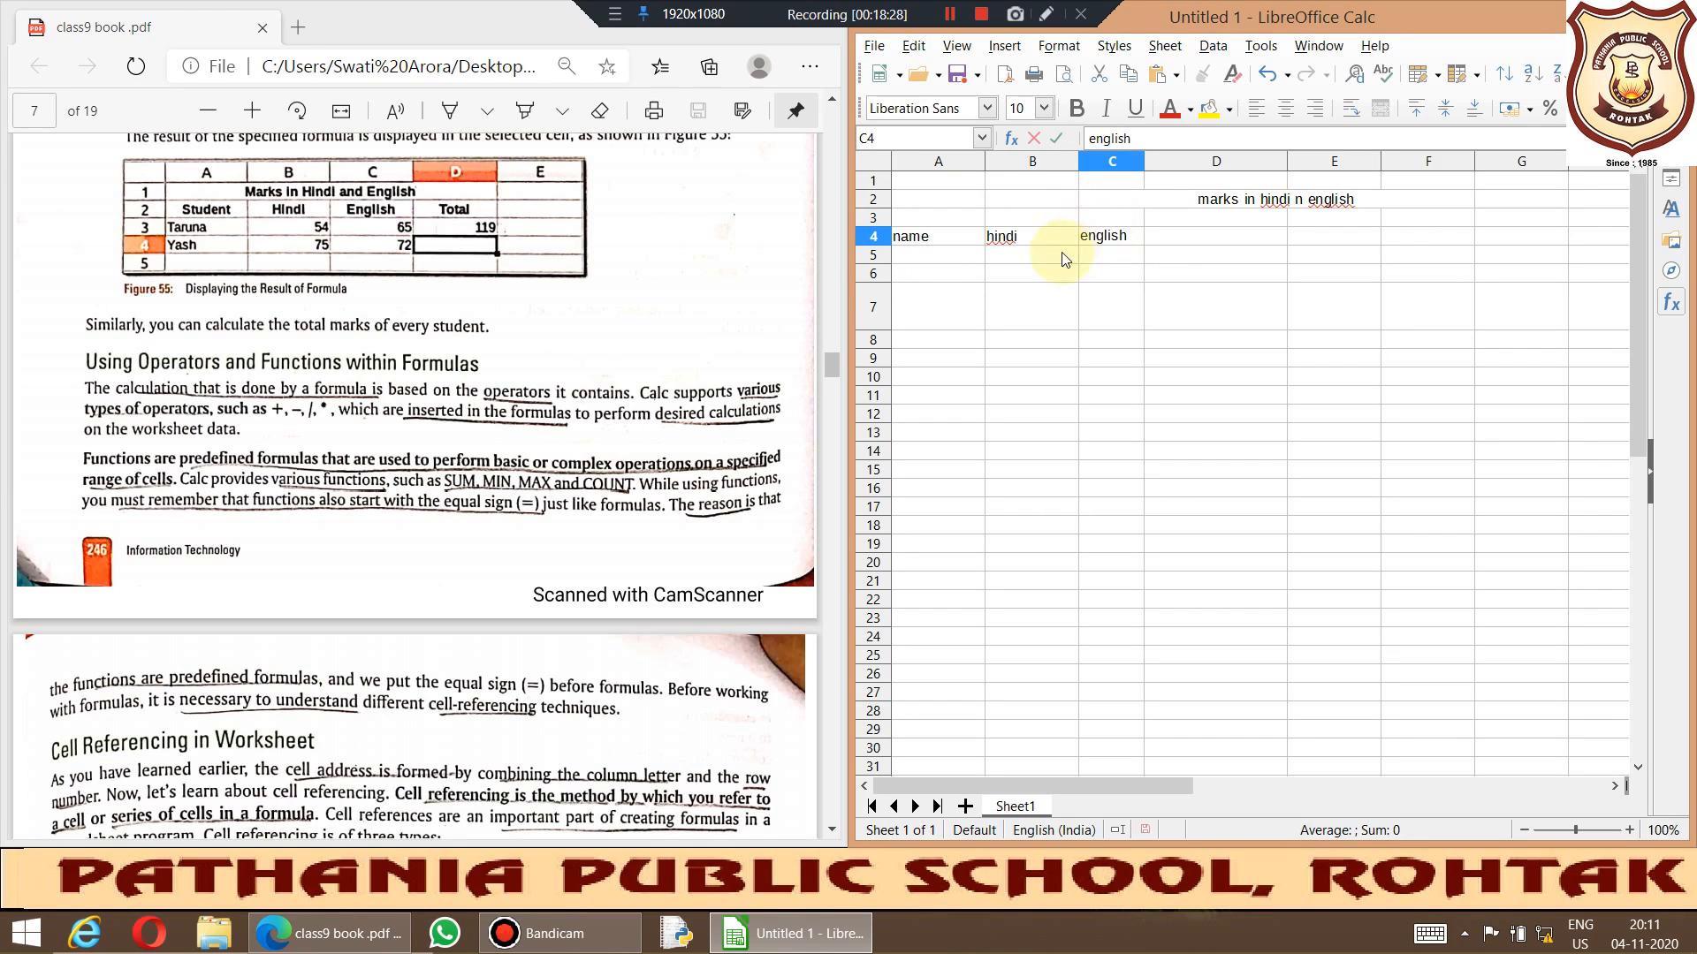
left_click(1168, 237)
type("total")
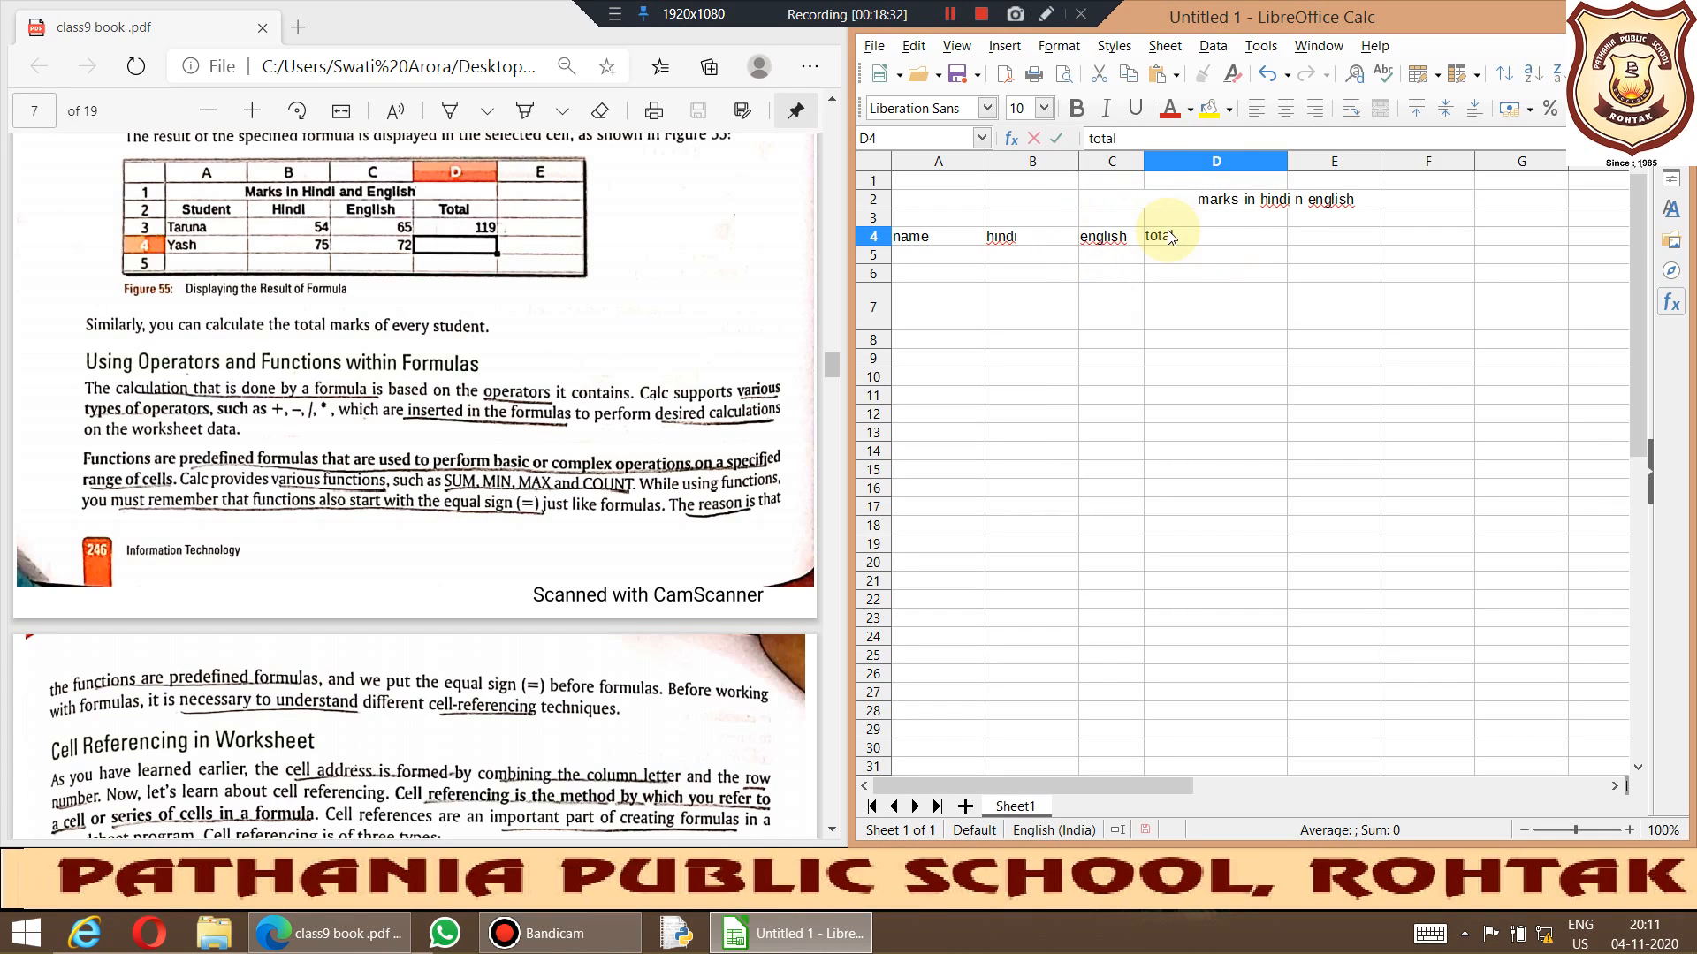
Step: Enter the two students' first names in cells A5 and A6
left_click(912, 256)
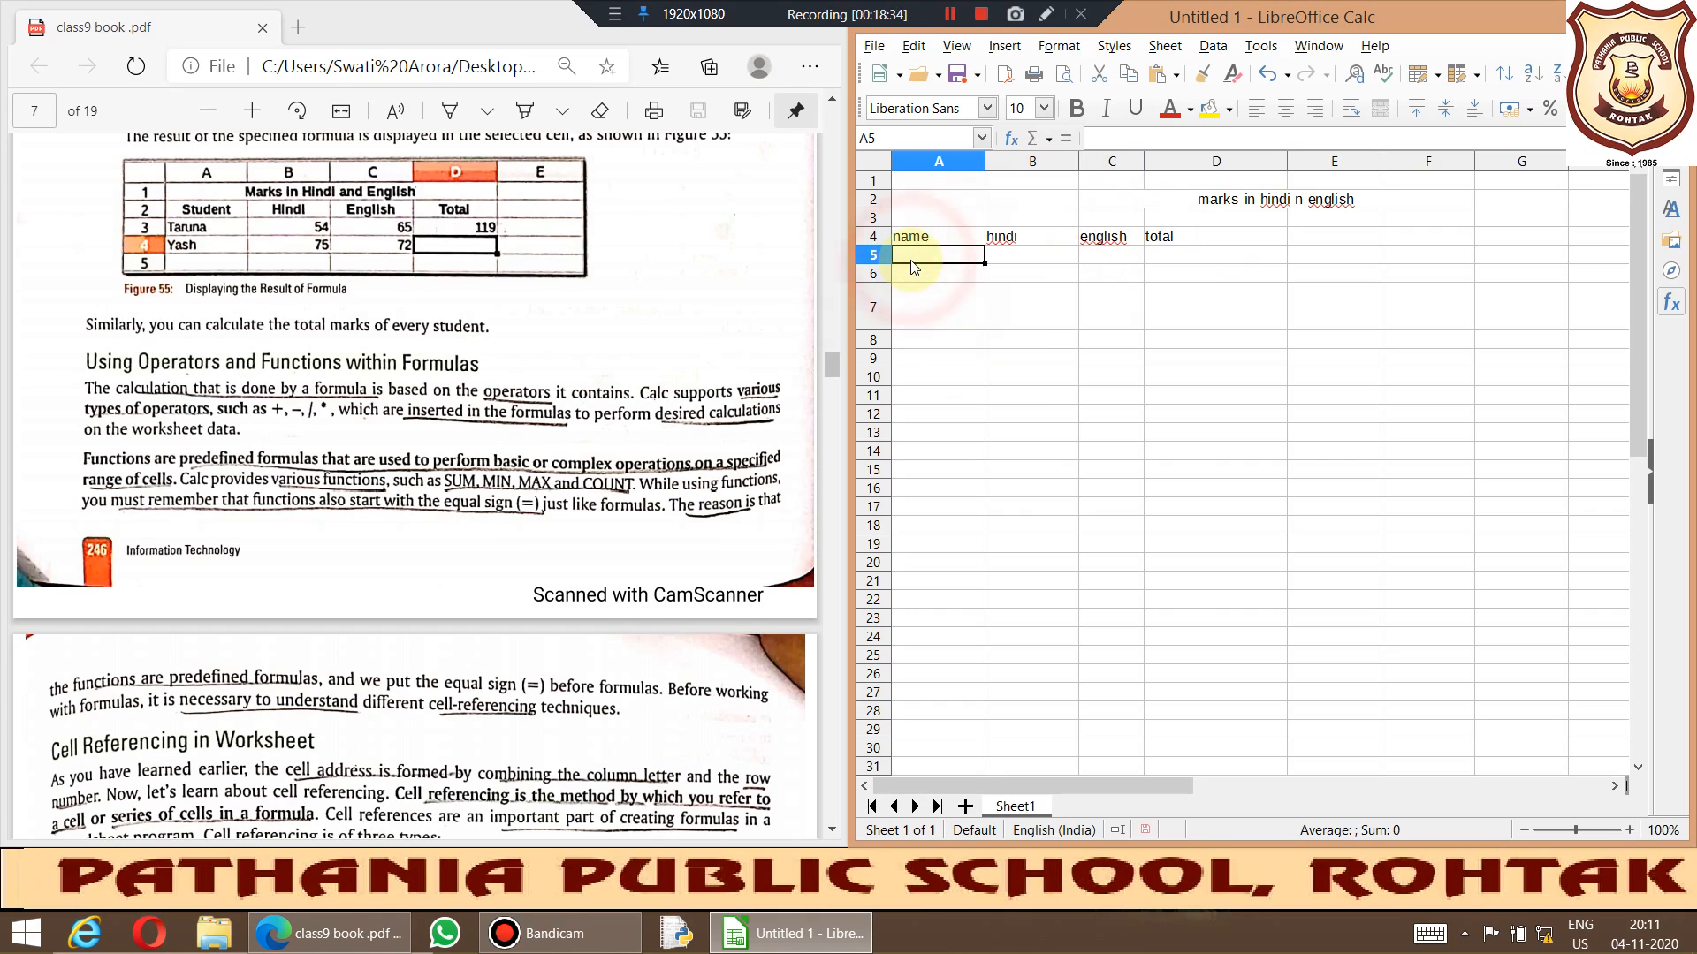
type("ram")
left_click(903, 274)
type("seeta")
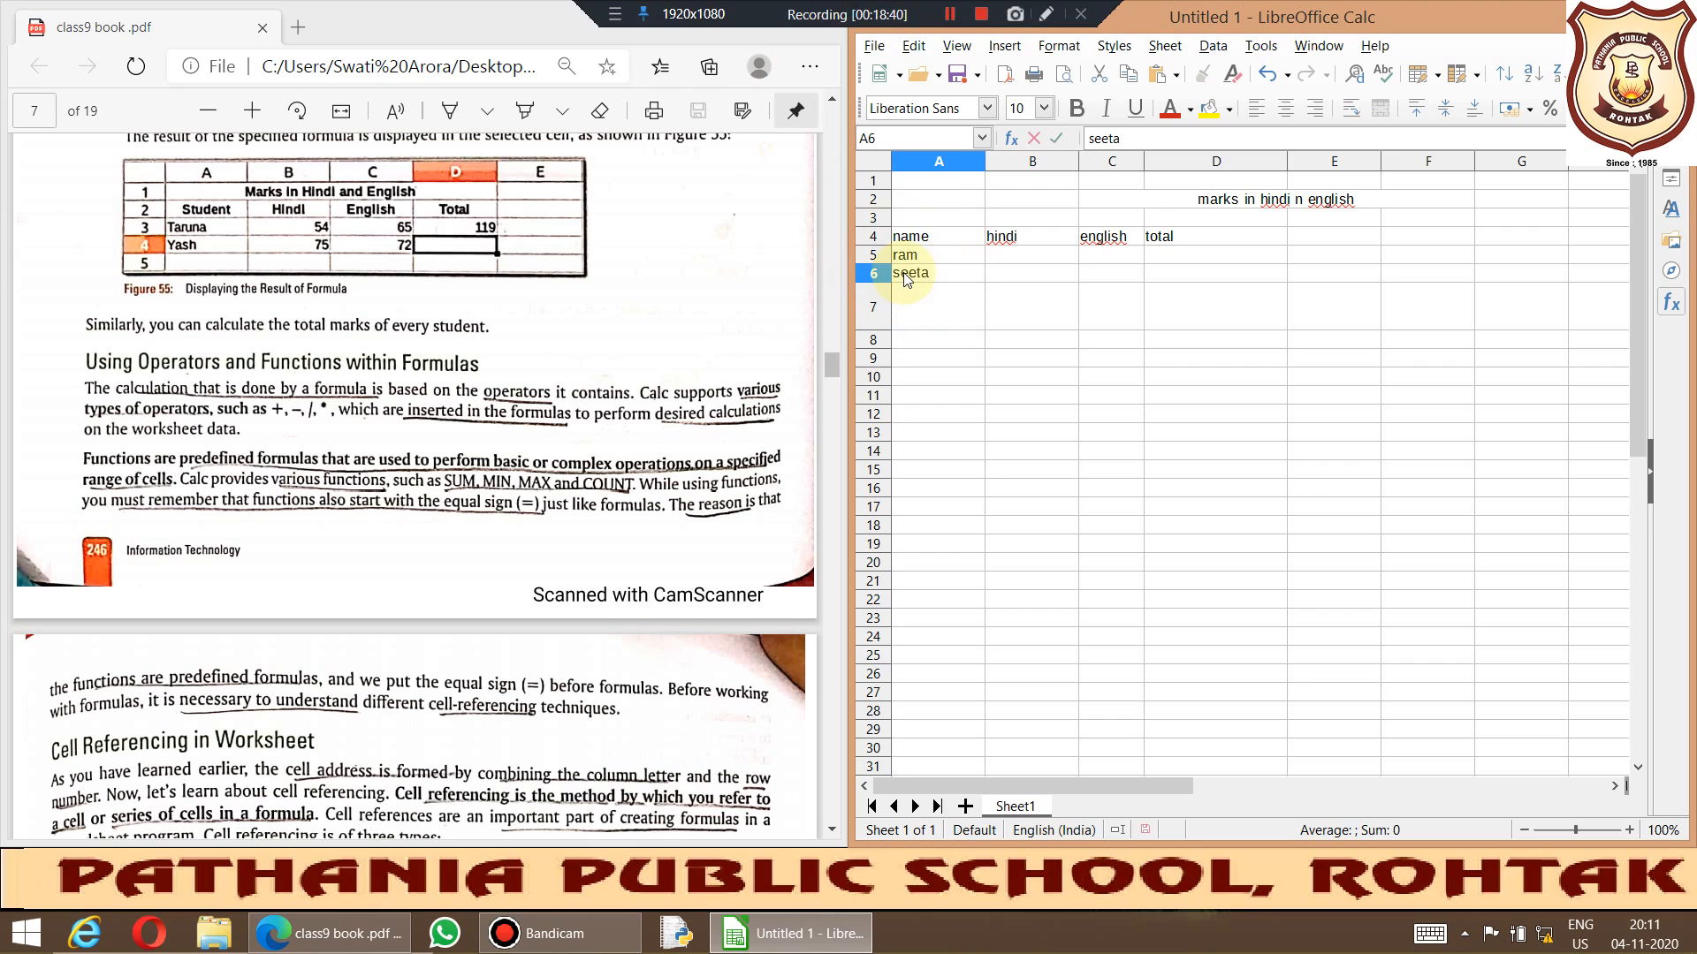
Step: Fill in the Hindi and English marks: 89 and 99 in B5:C5, 98 and 90 in B6:C6
left_click(1021, 256)
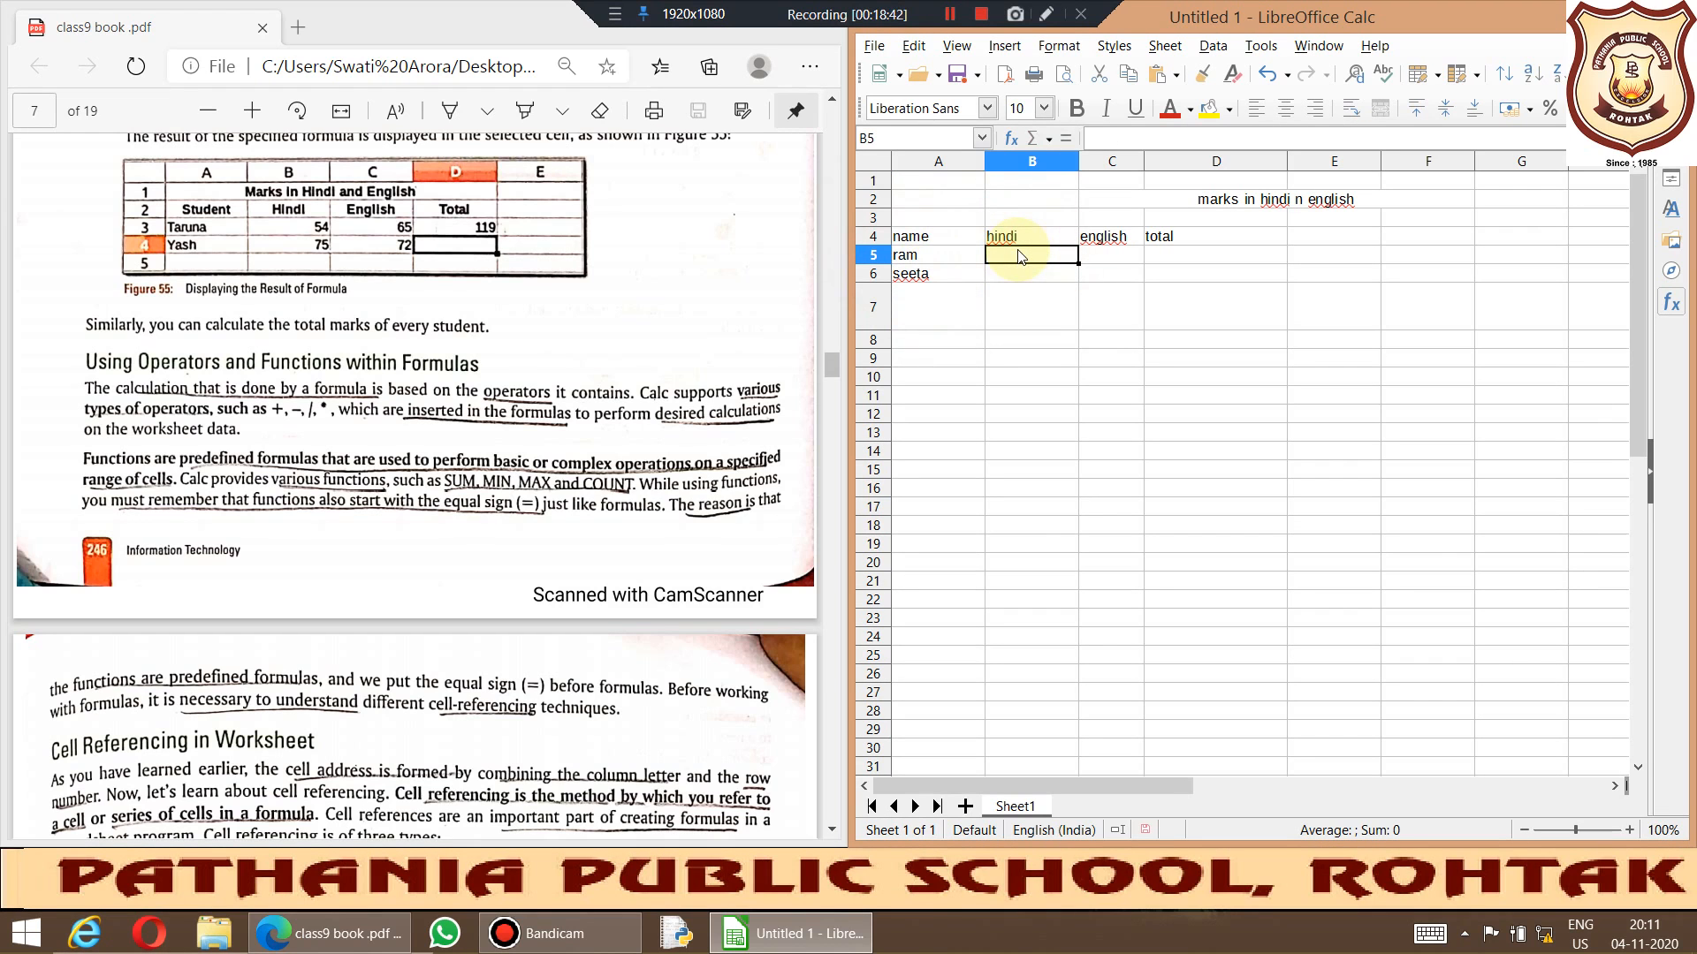
type("89")
left_click(1119, 262)
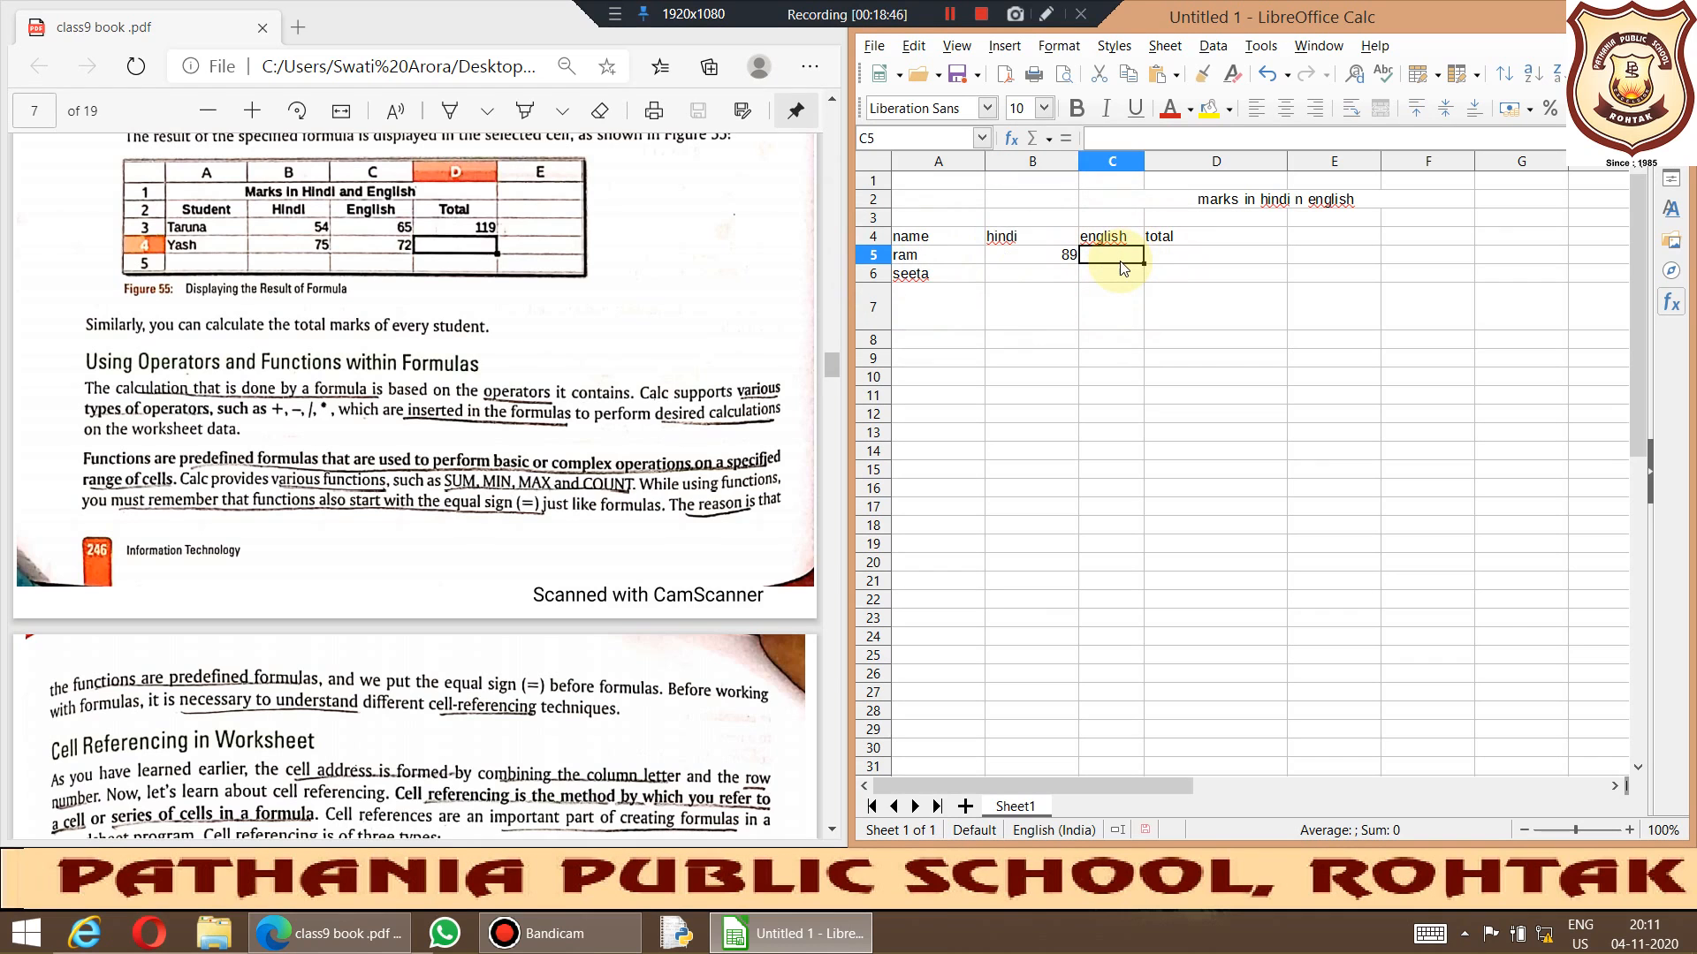
type("99")
left_click(1019, 275)
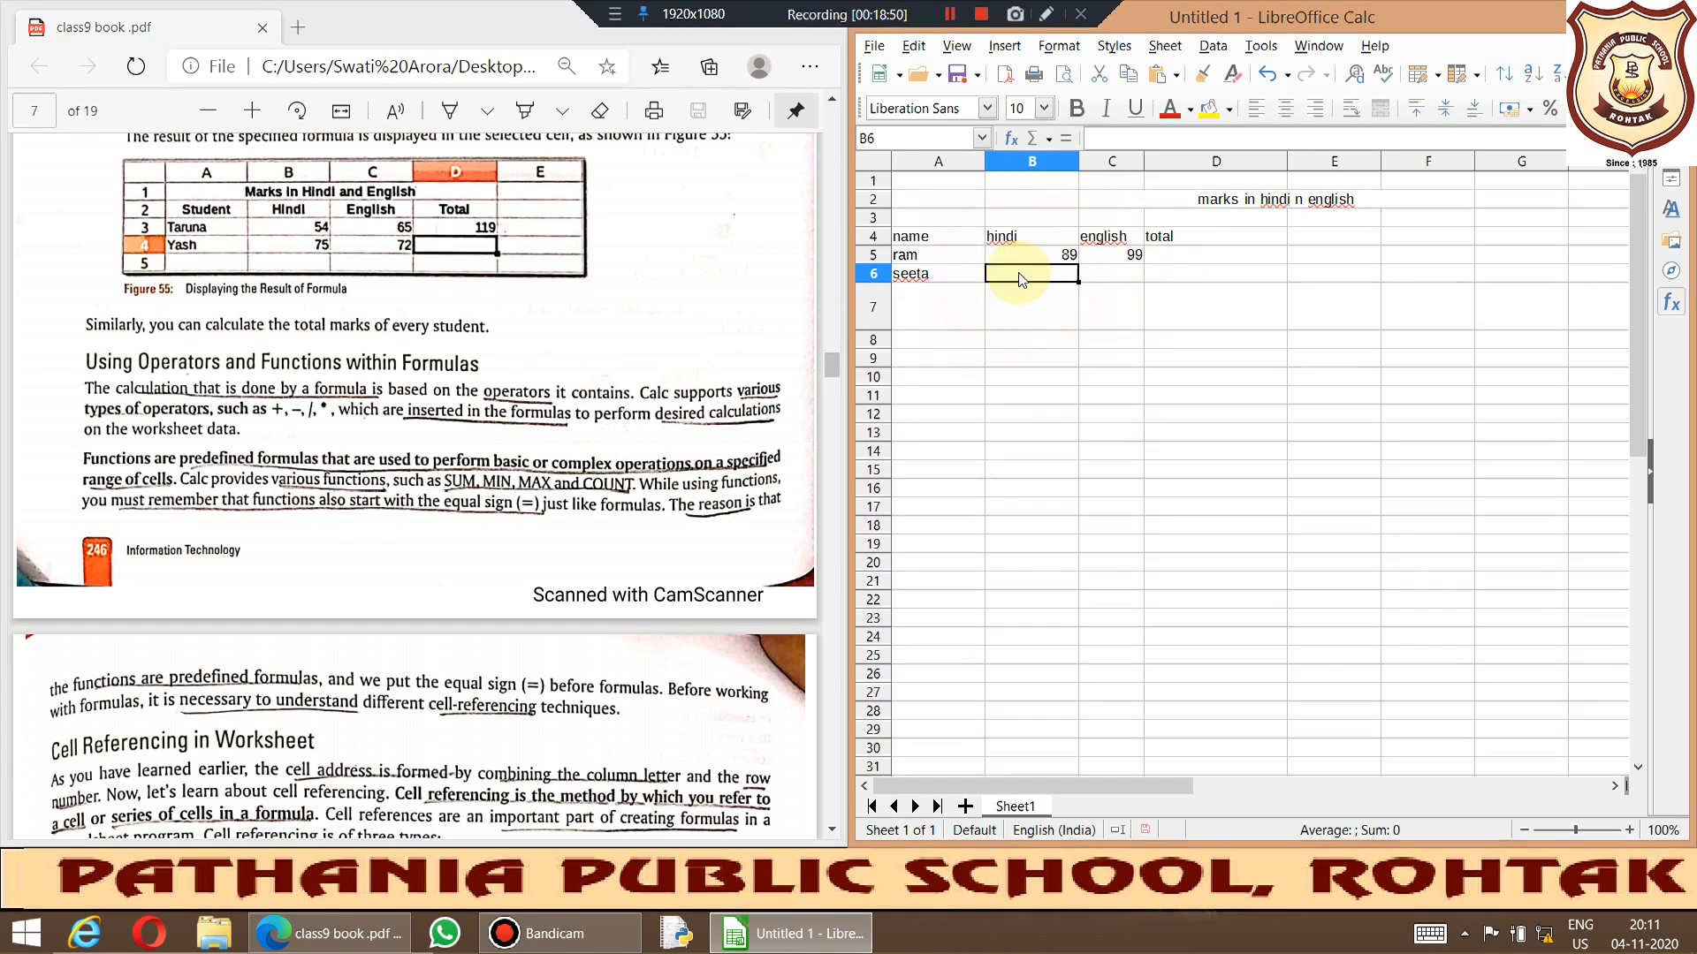
type("98")
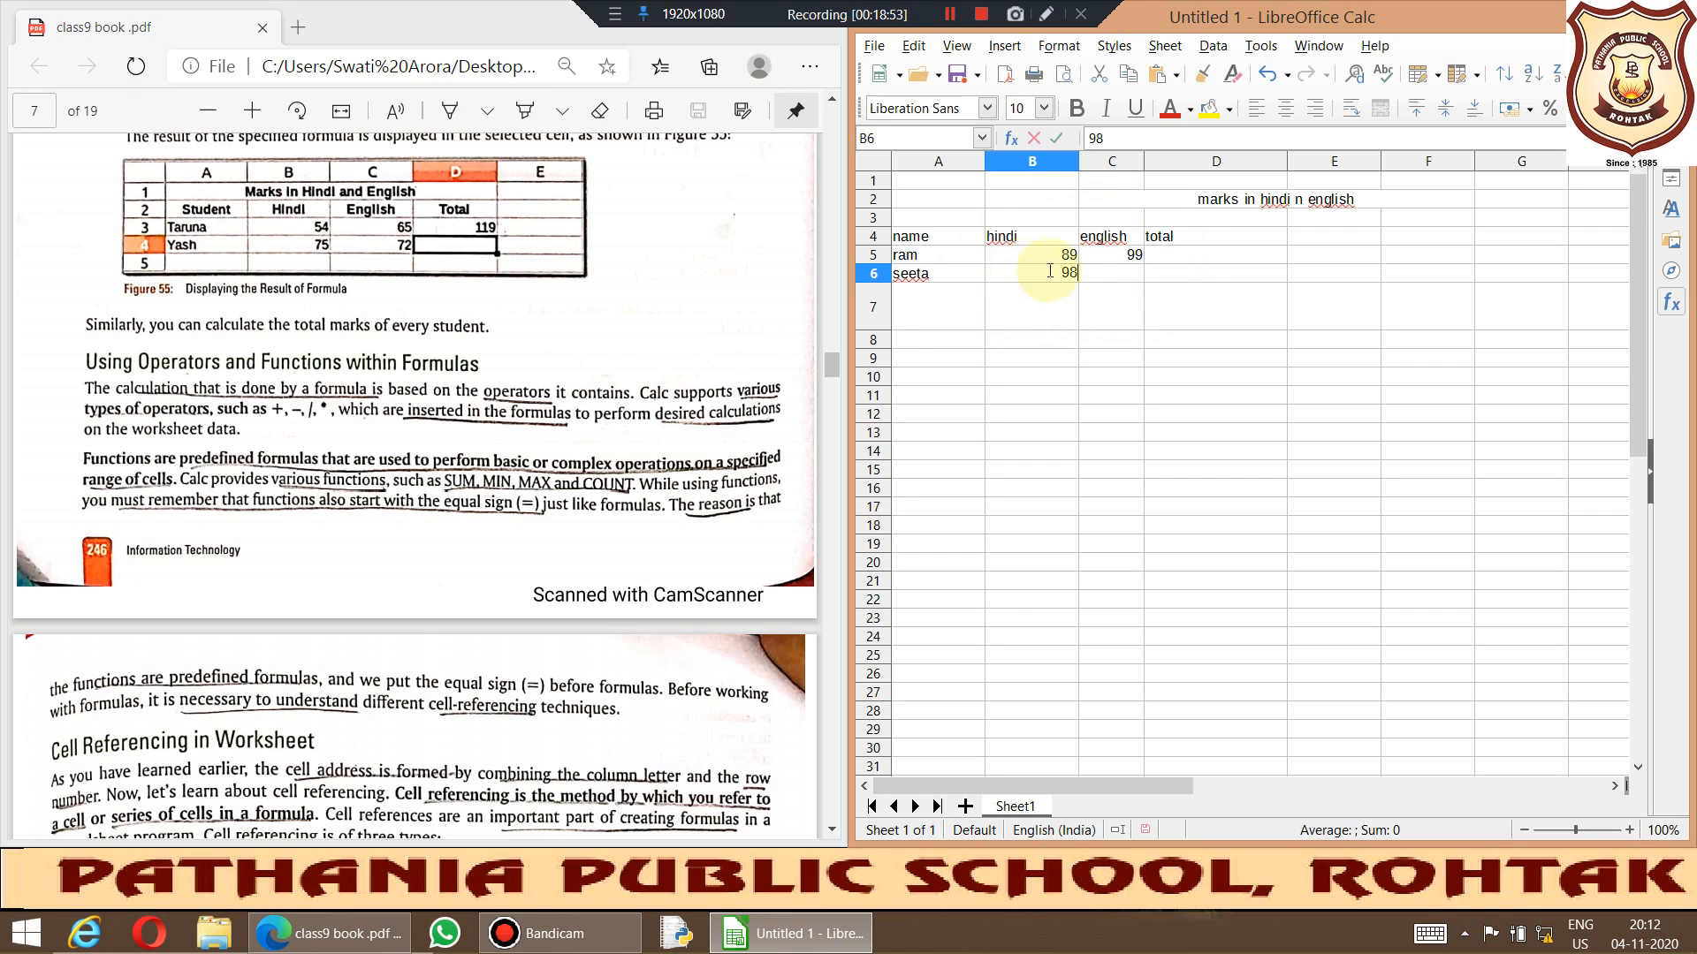
left_click(1118, 277)
type("90")
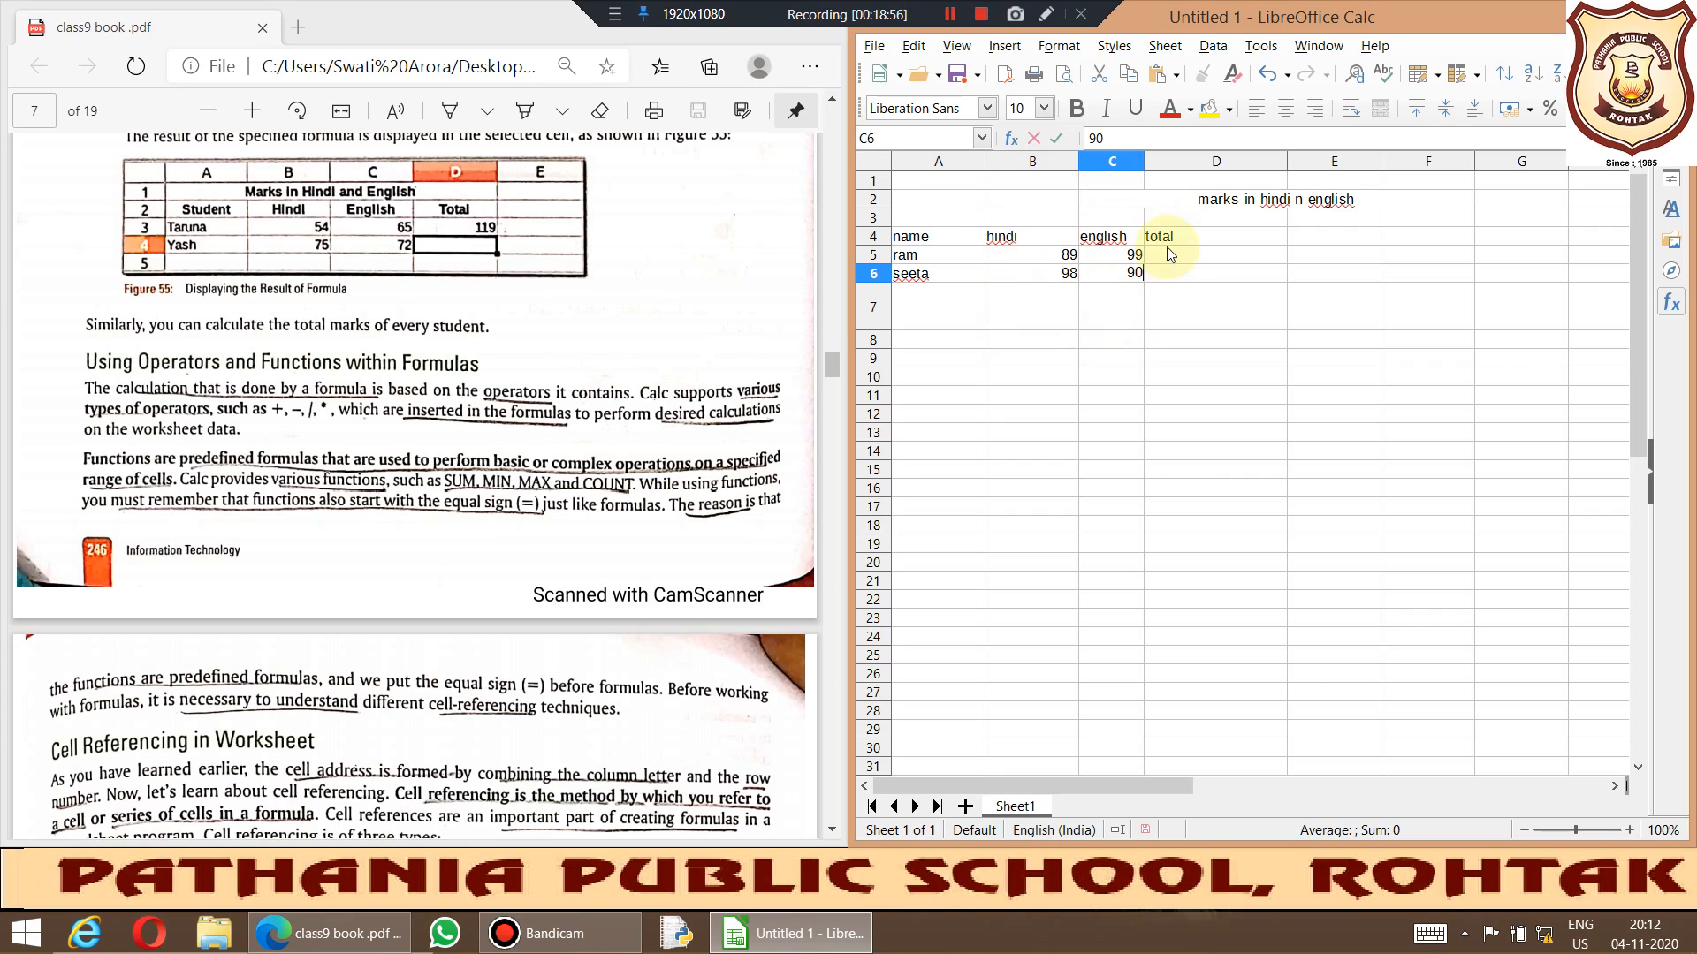
left_click(1164, 258)
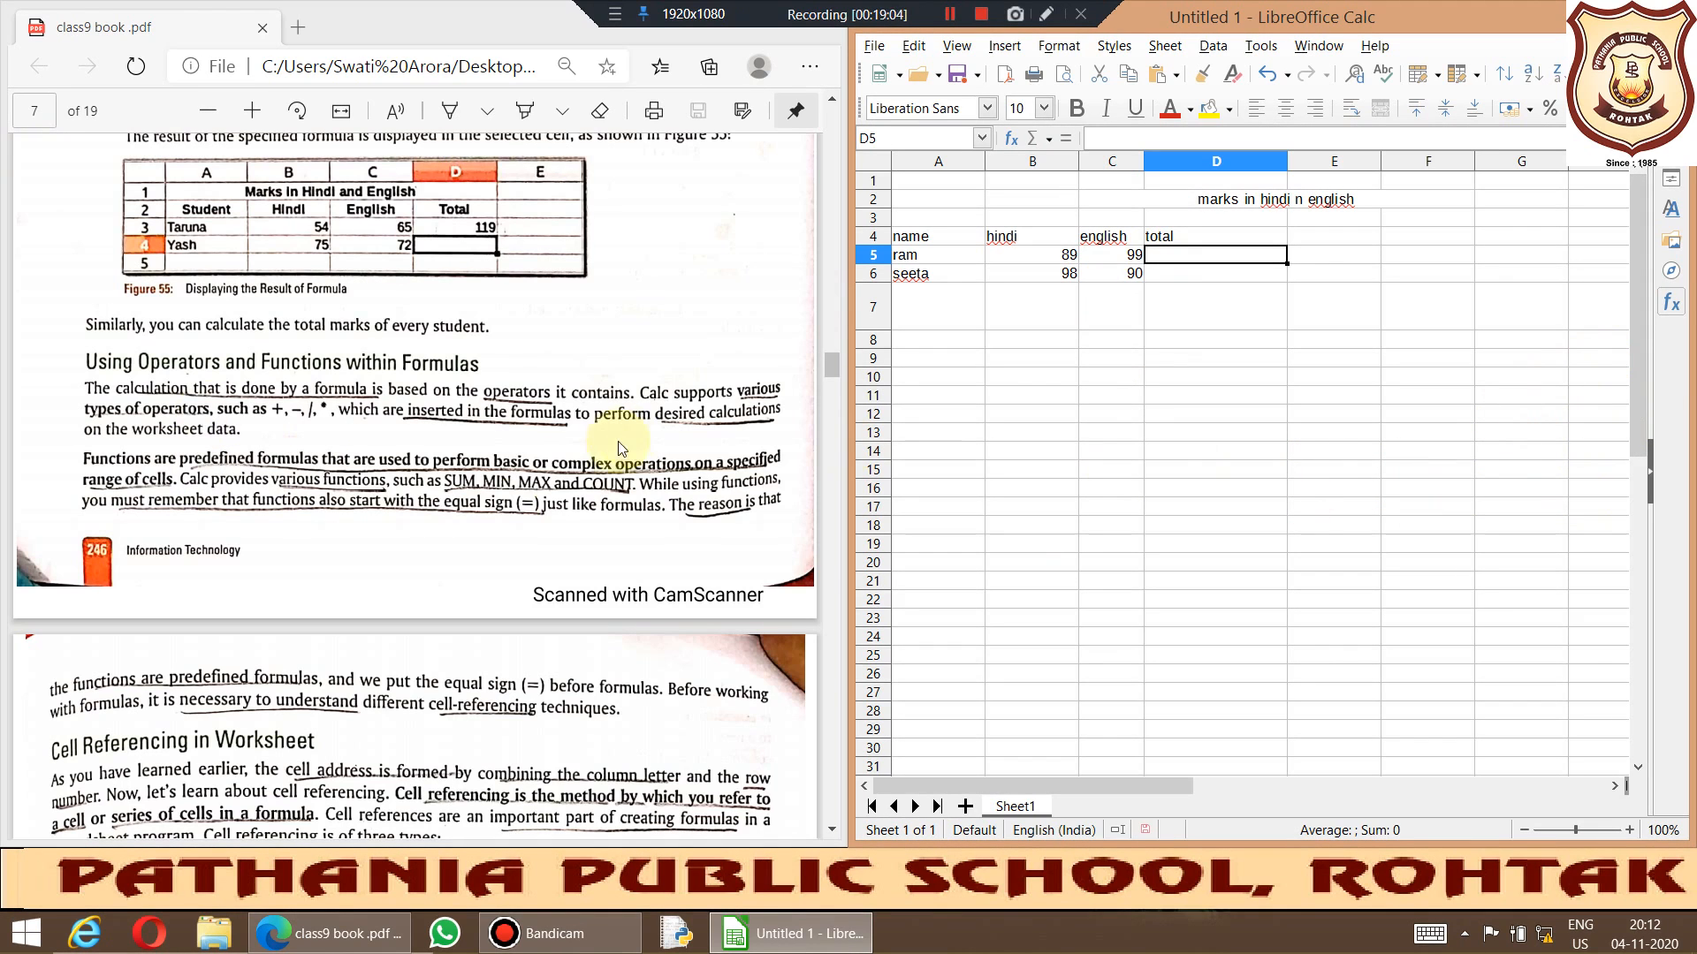
Step: Insert the SUM function from the Mathematical function category into cell D5
left_click(1670, 303)
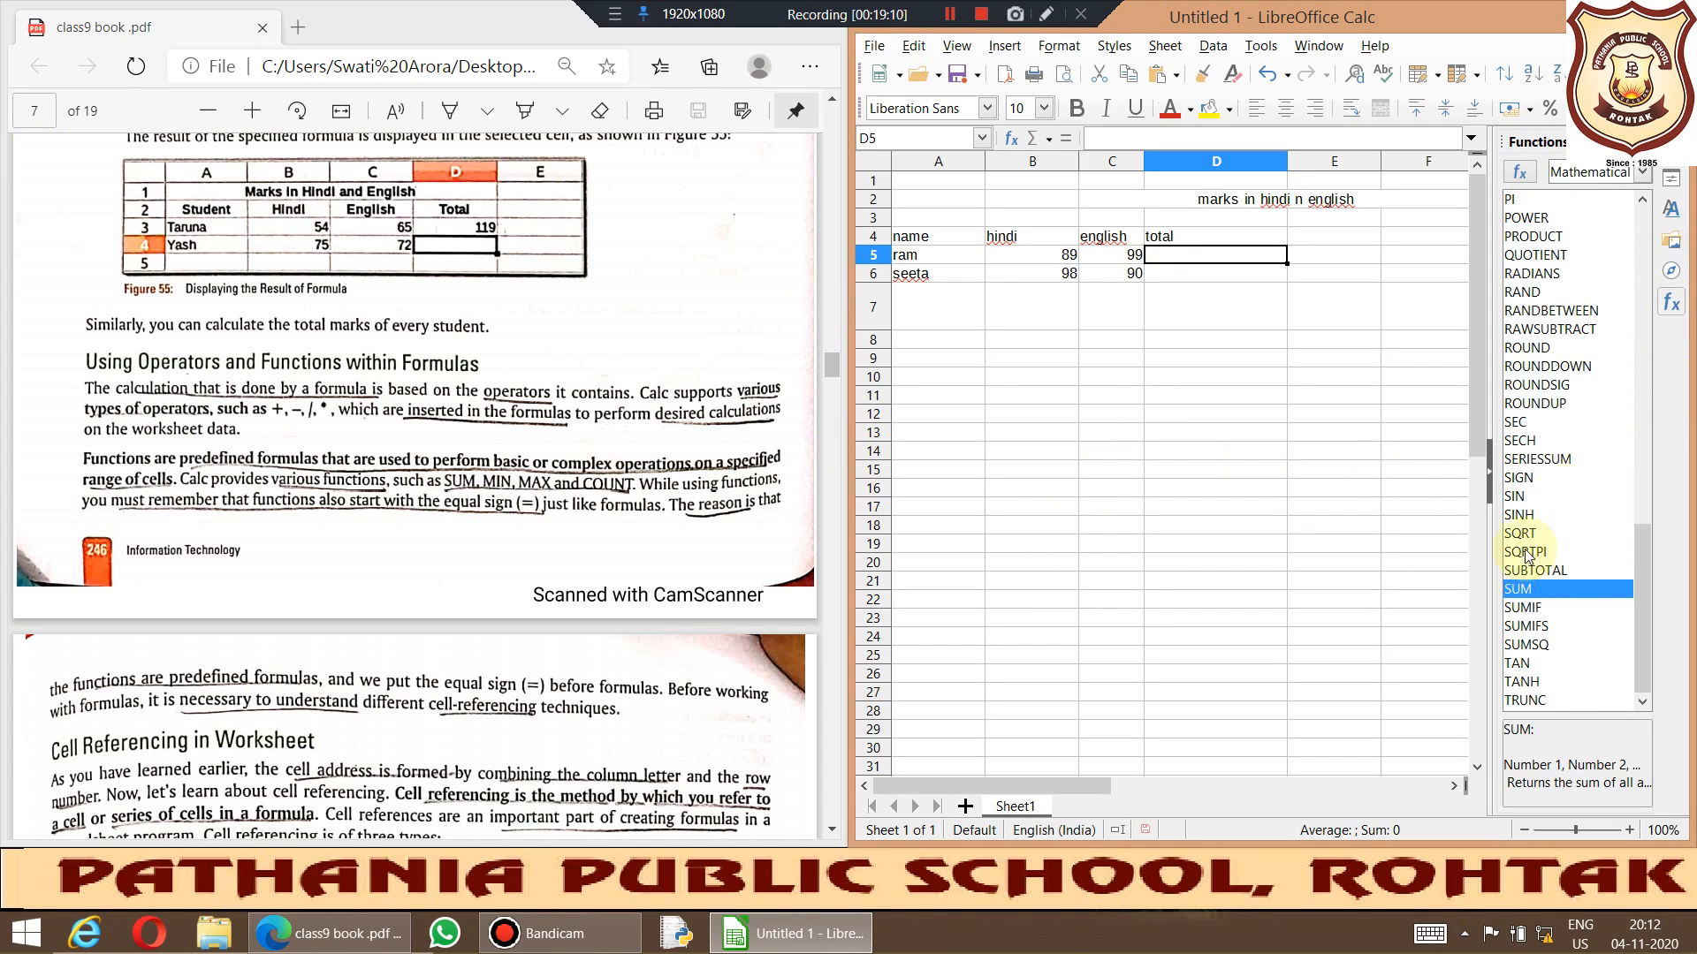
left_click(1642, 177)
left_click(1615, 251)
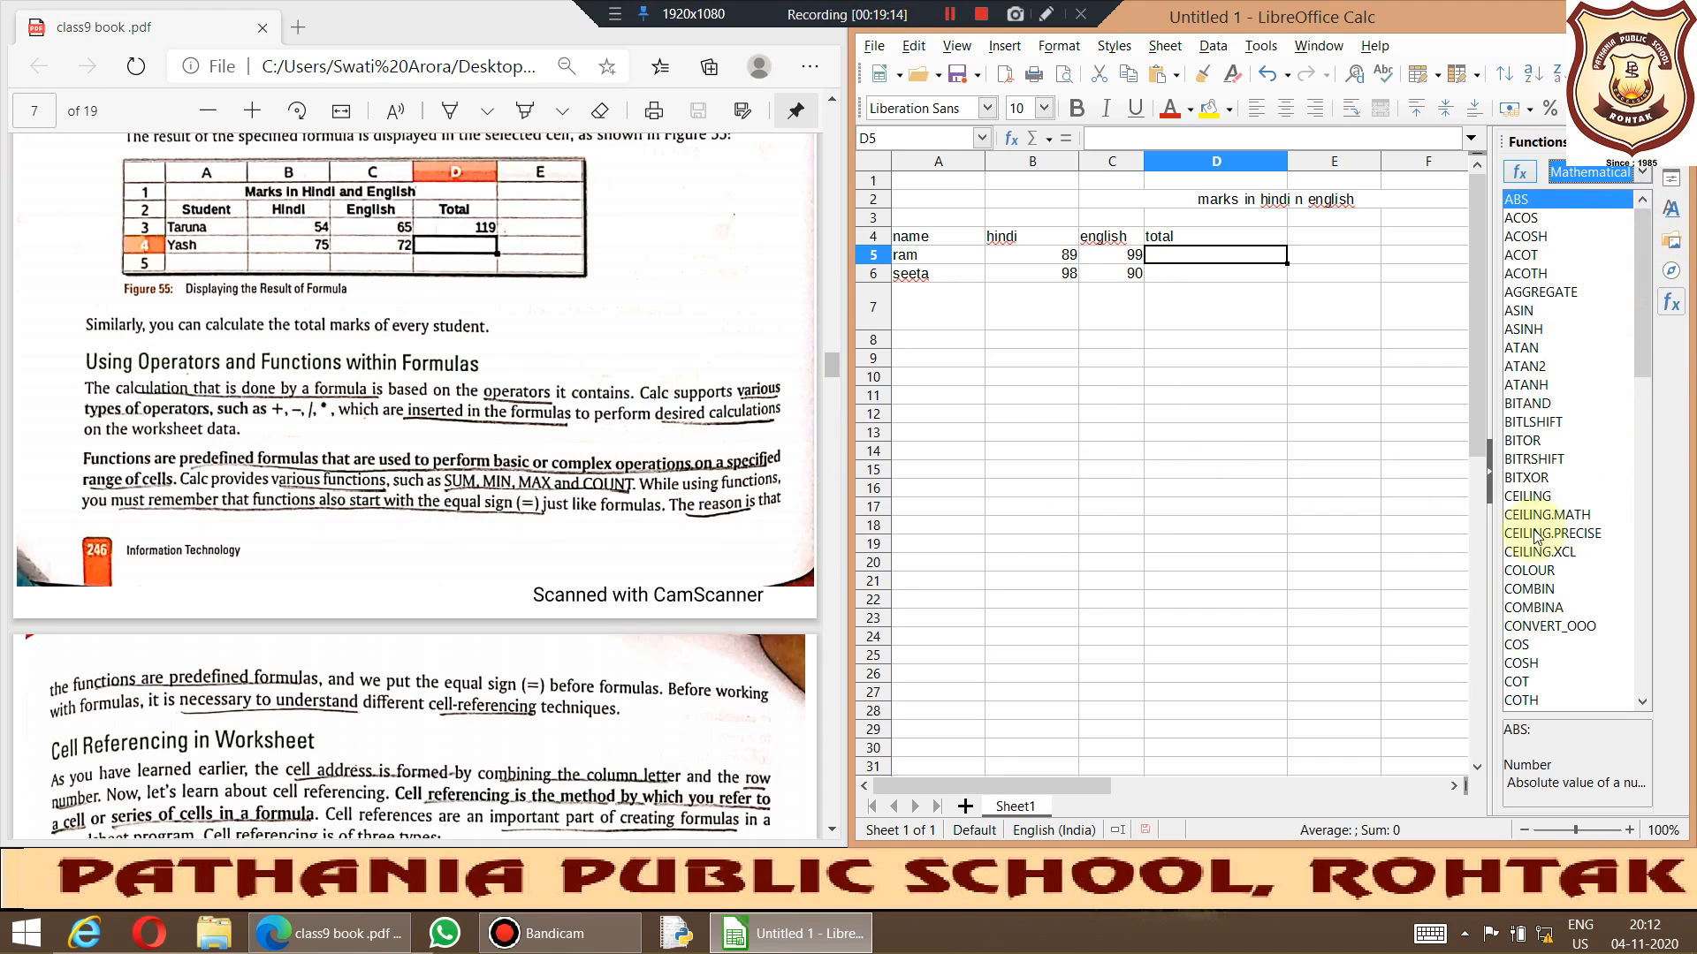
left_click_drag(1641, 294, 1633, 539)
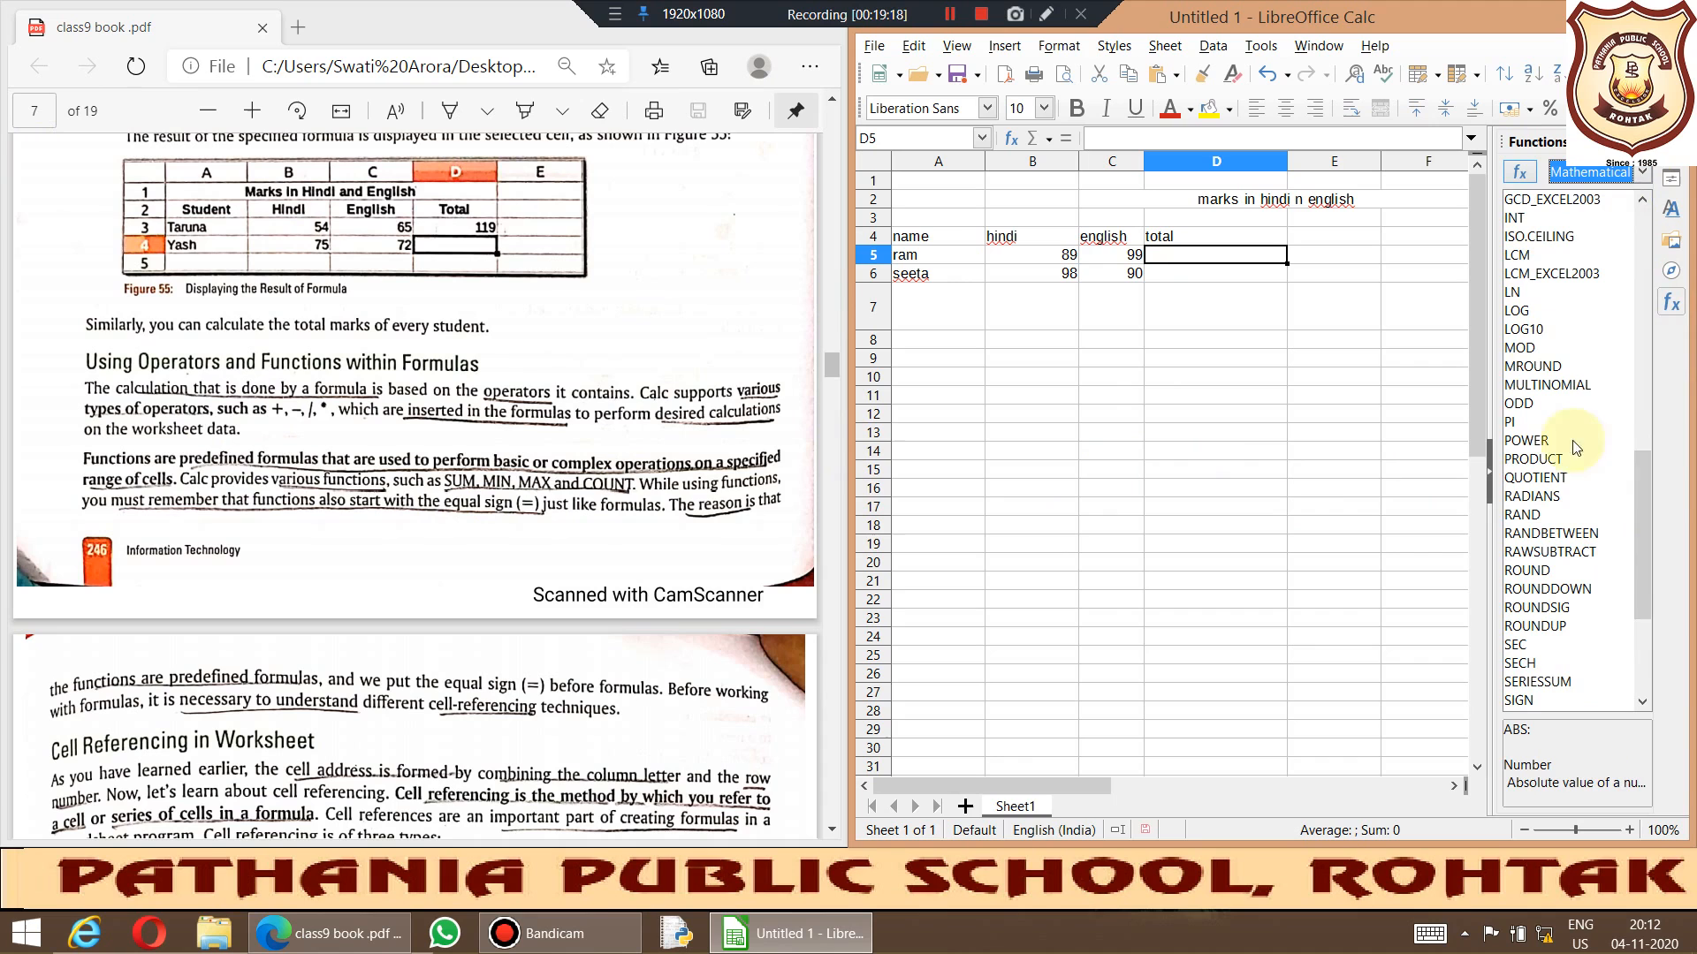
left_click_drag(1642, 595, 1646, 629)
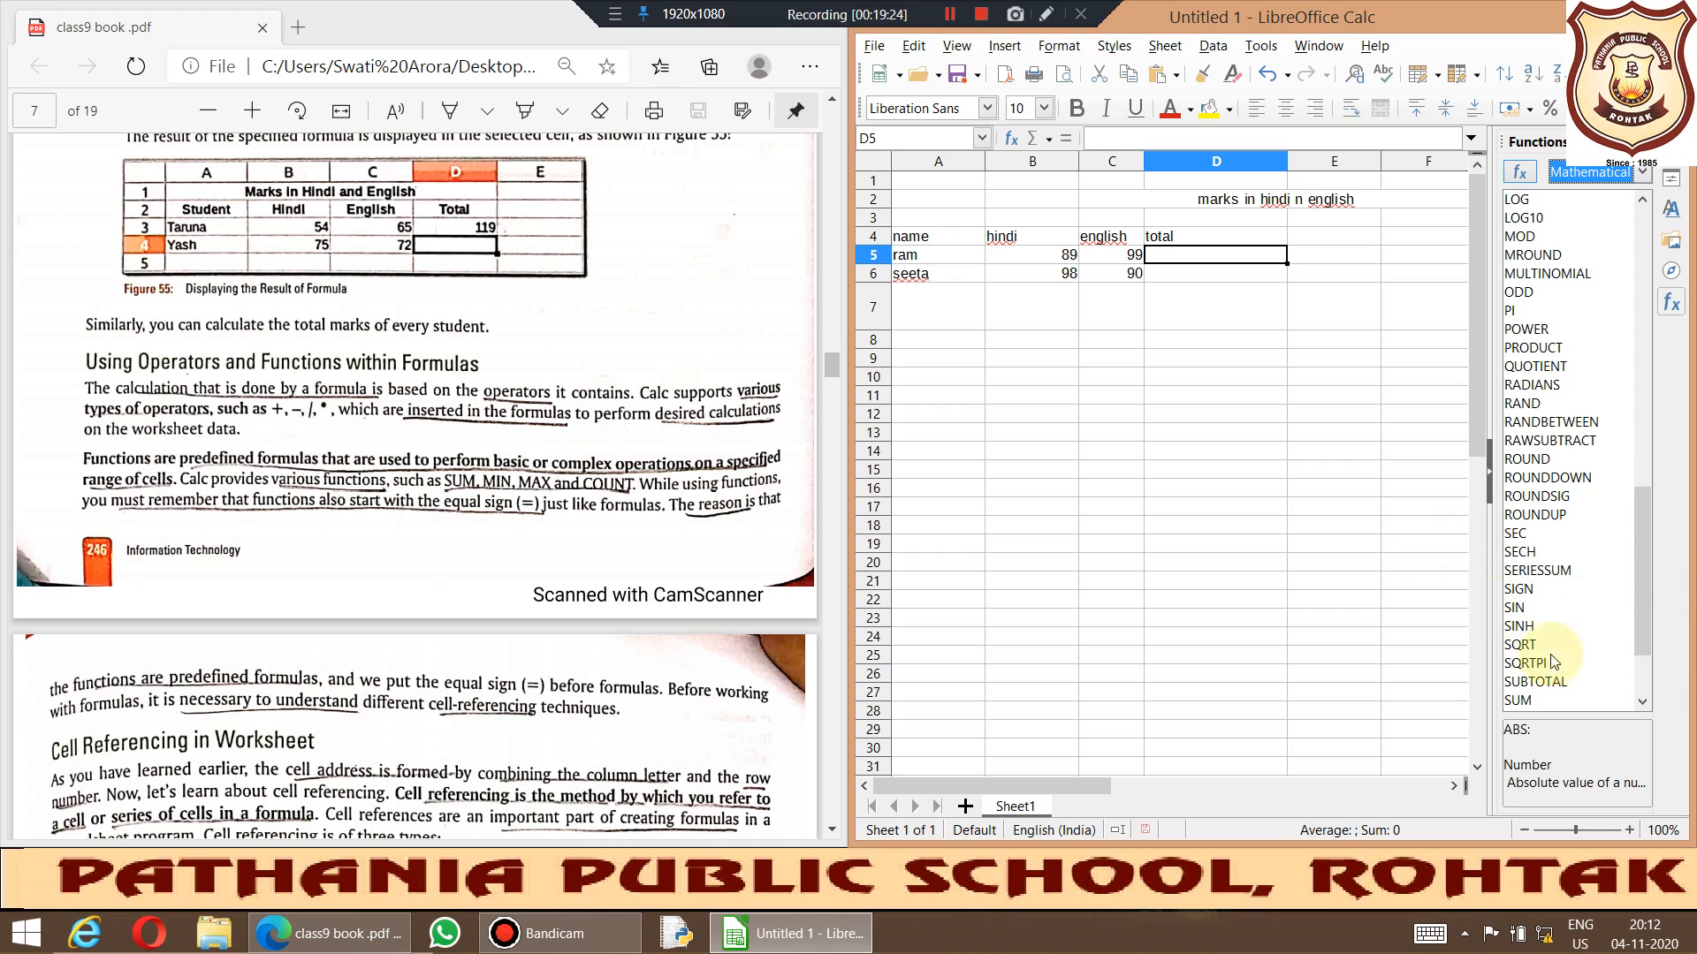
left_click(1542, 700)
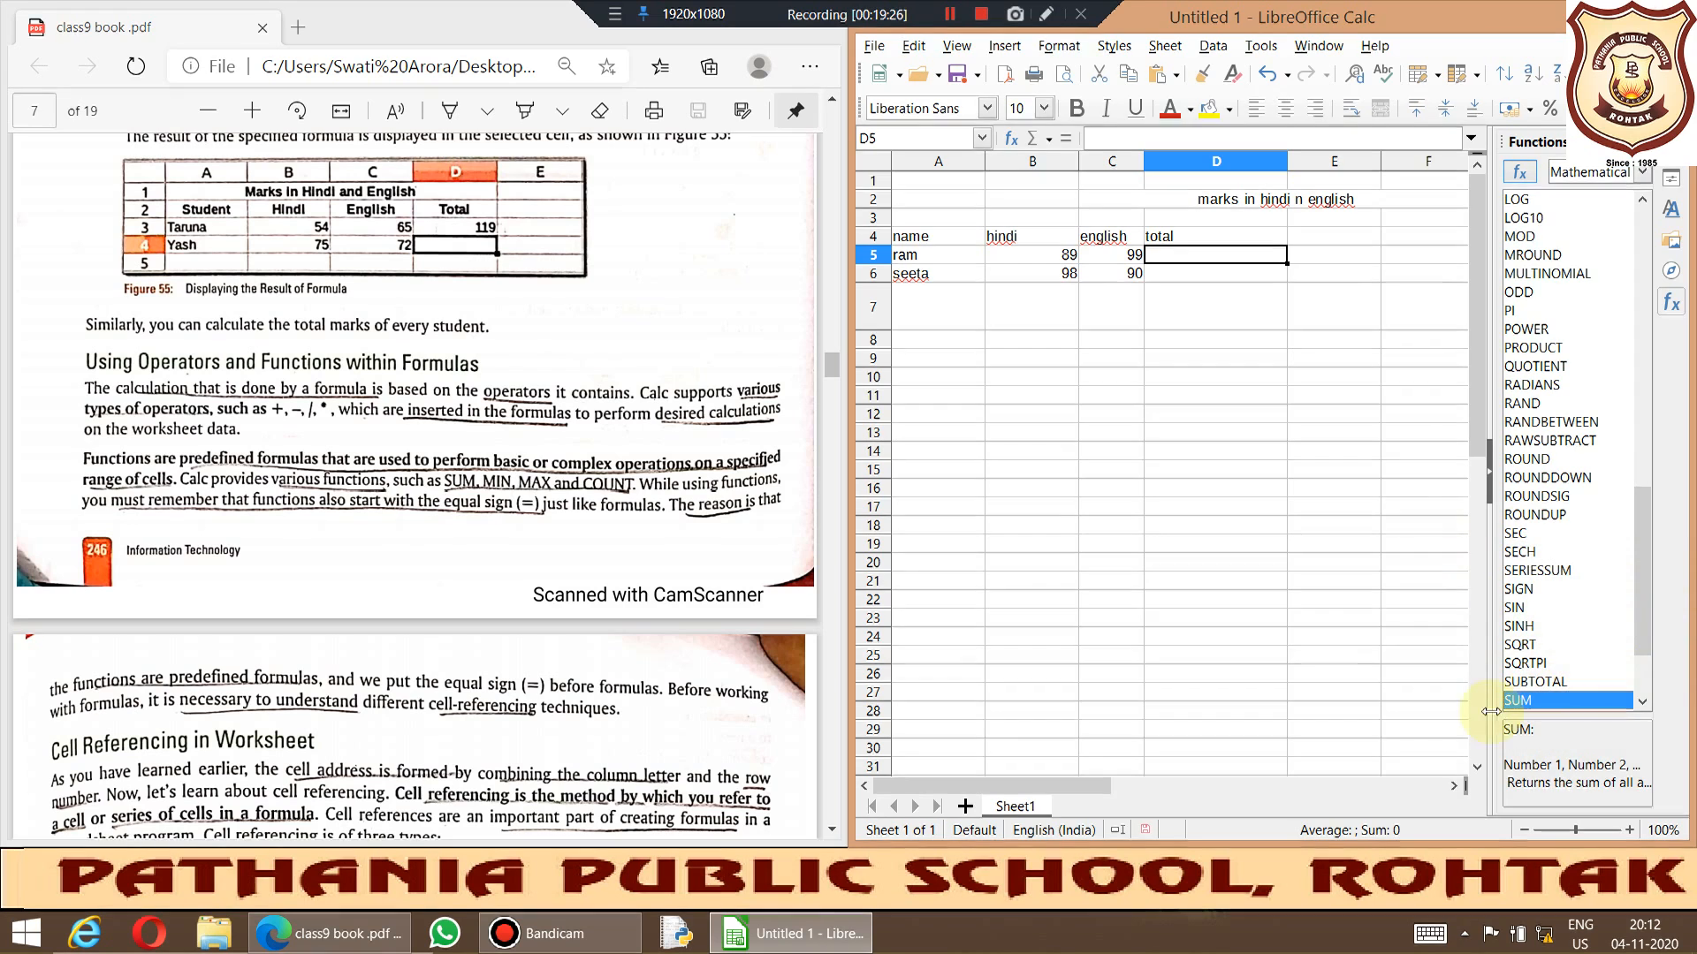
left_click(1544, 702)
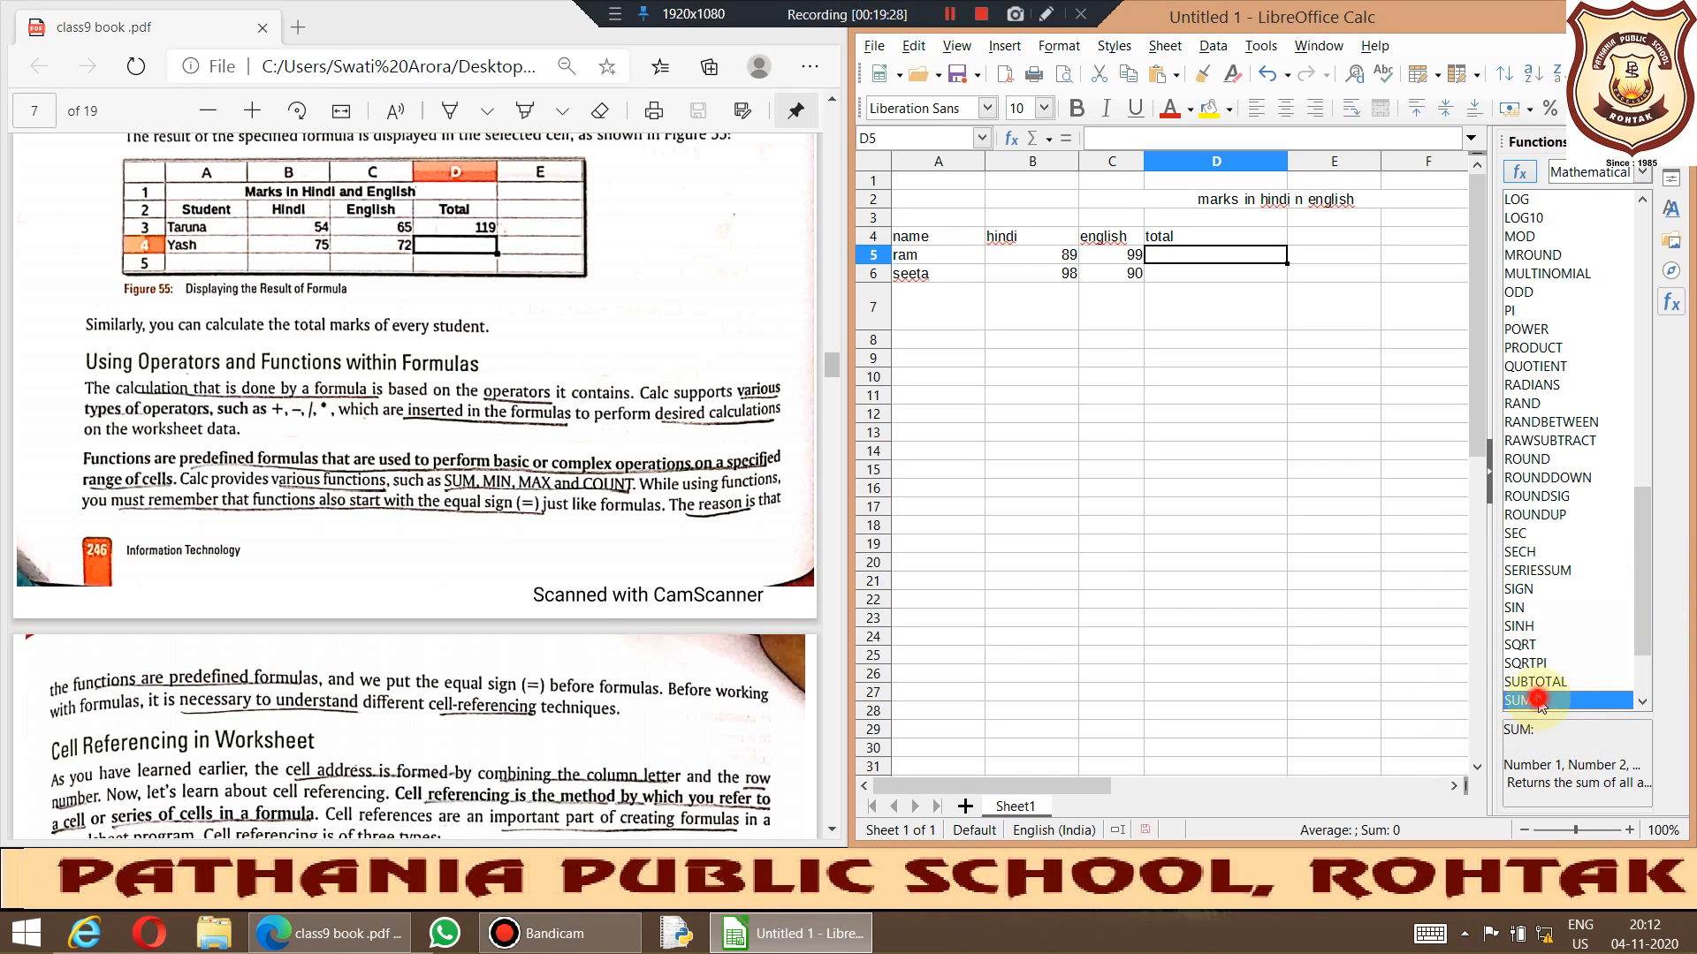
double_click(1537, 700)
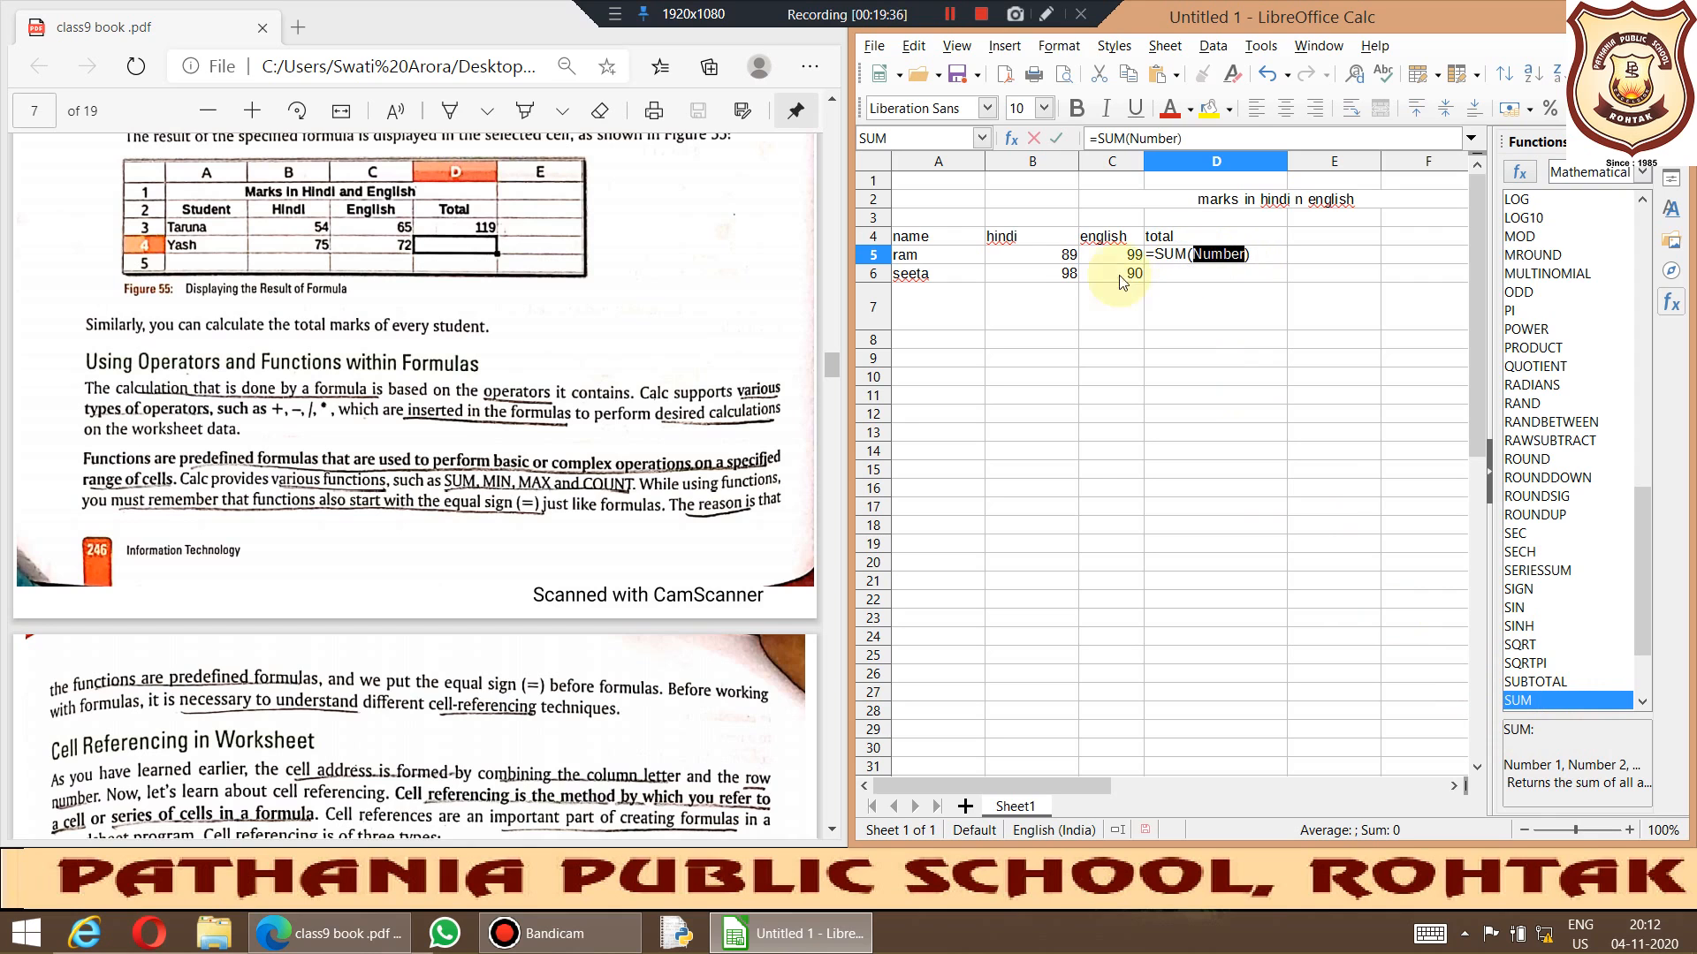
Step: Complete the SUM in D5 with B5 and C5 as separate arguments, and copy the formula down to D6
left_click(1032, 256)
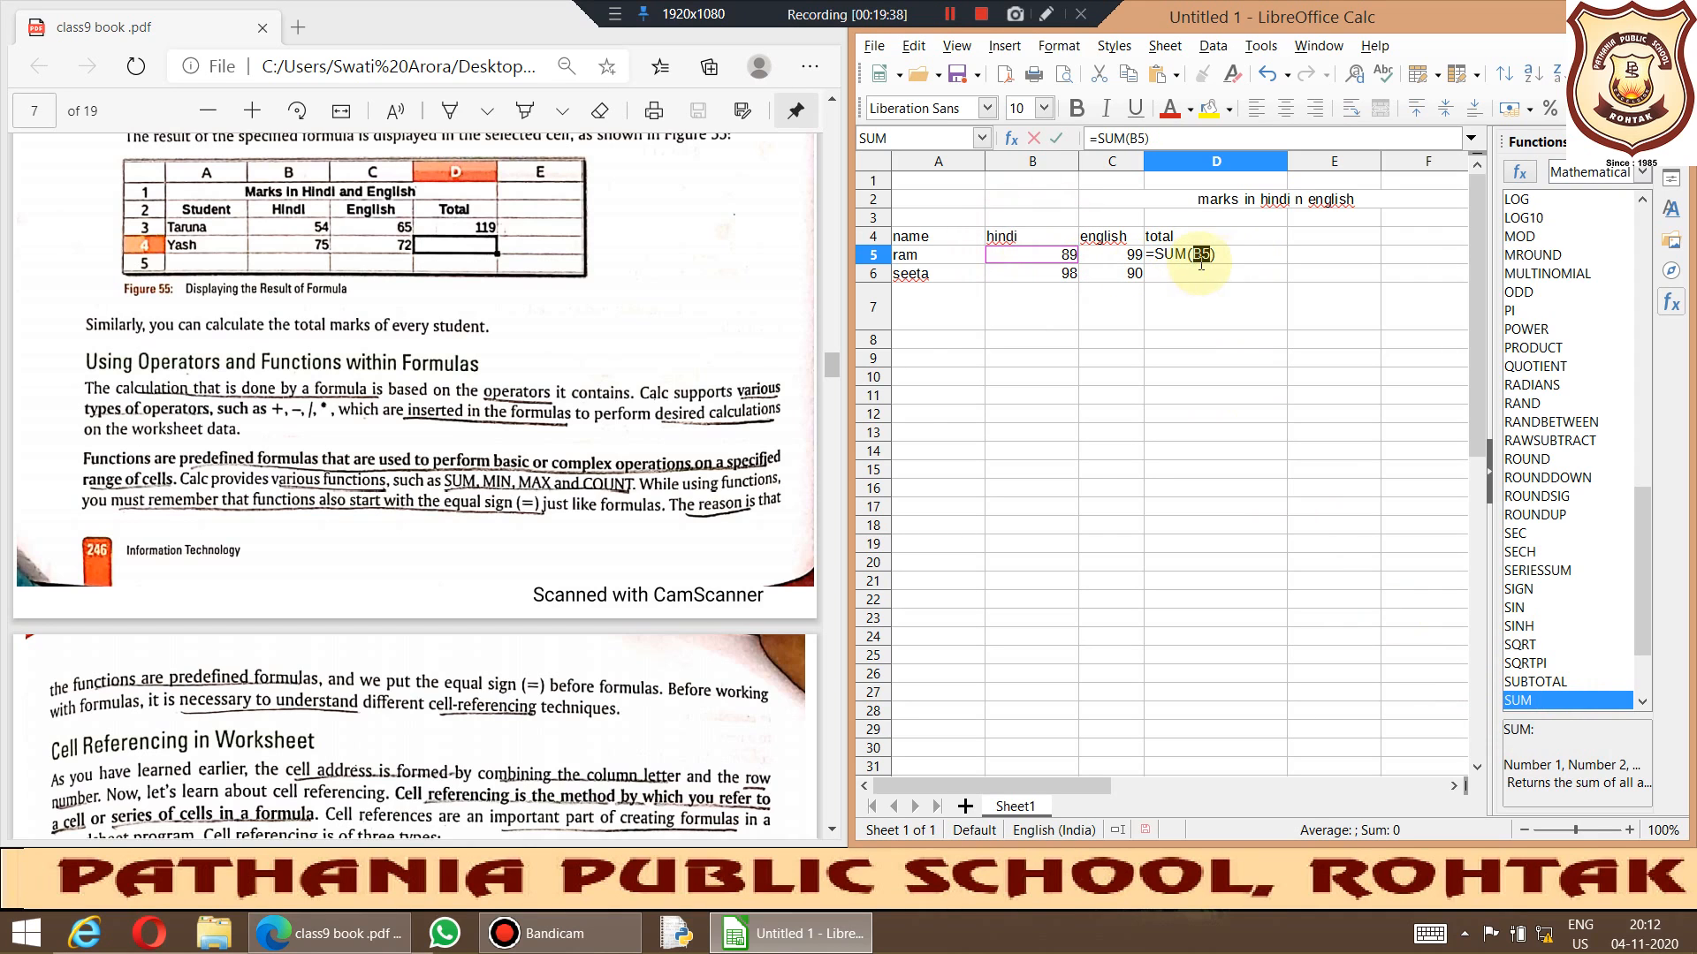
type(",")
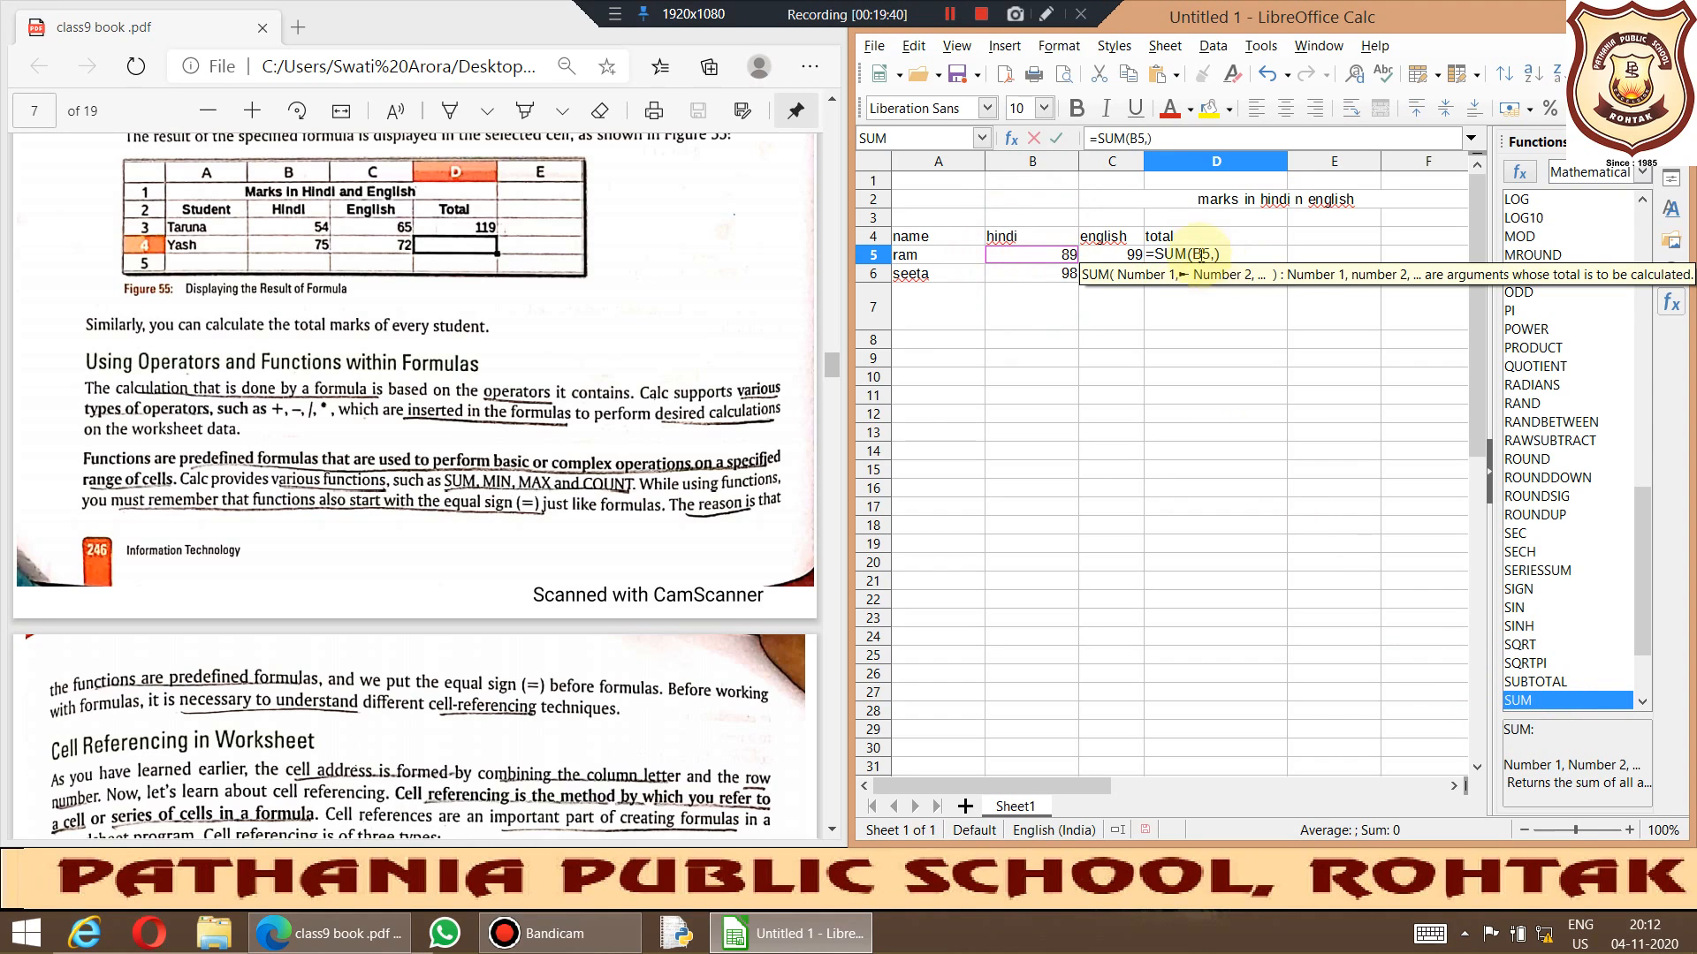
left_click(1127, 259)
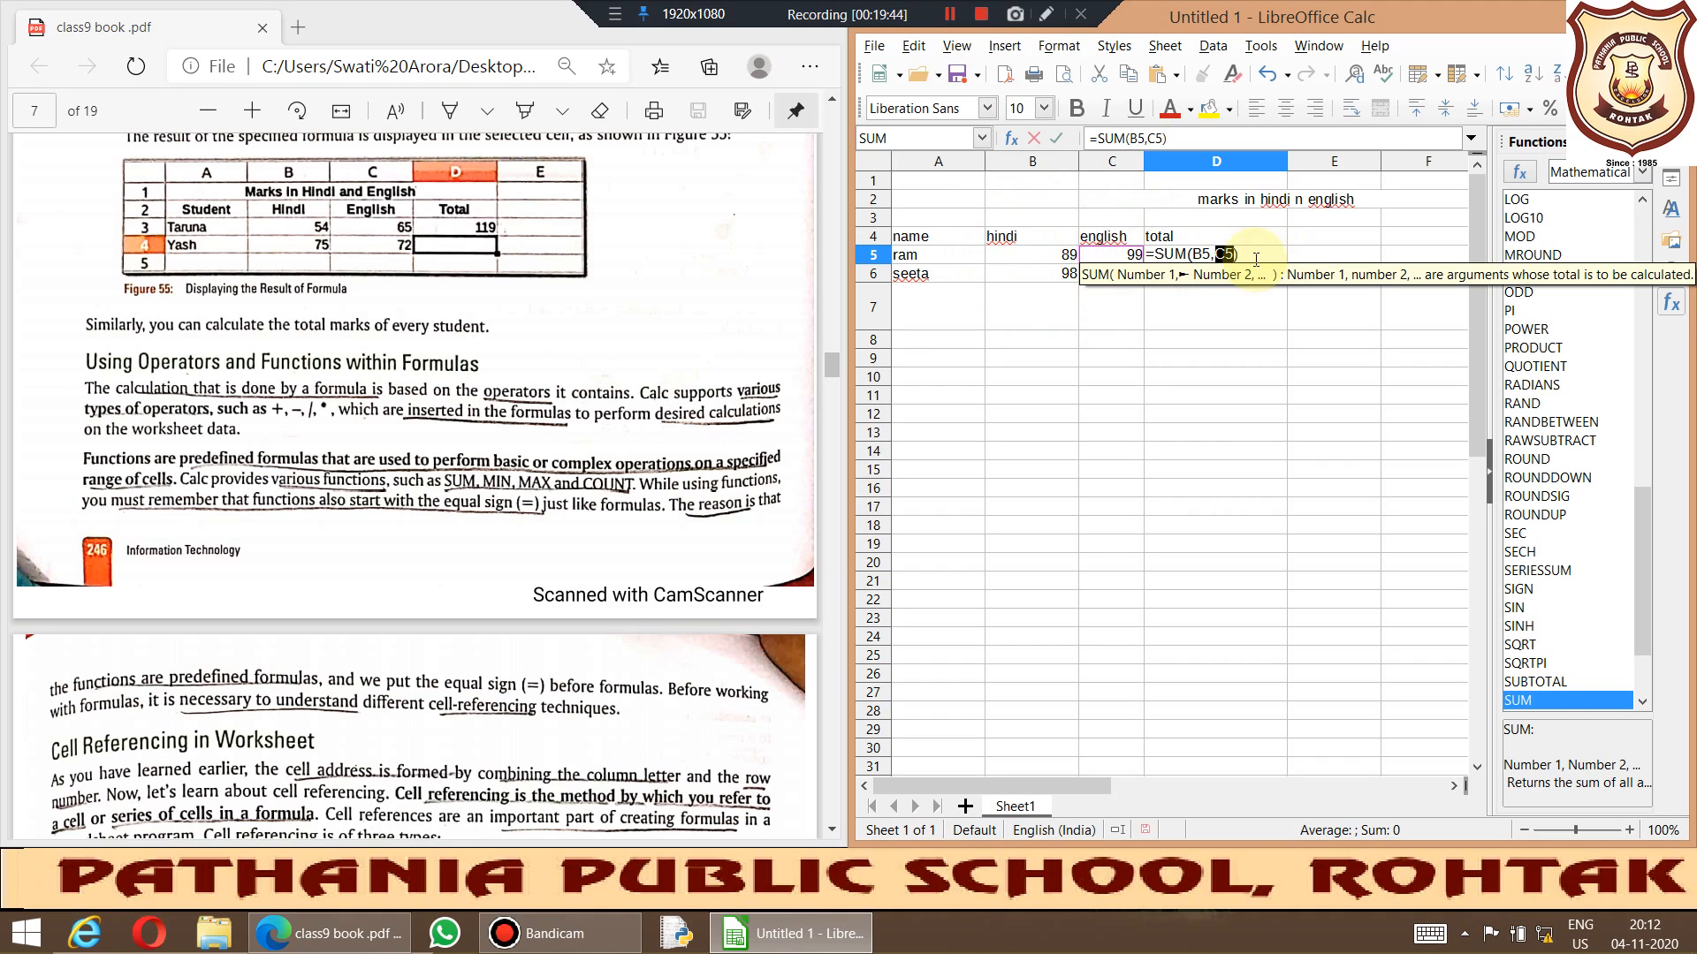
key("Return")
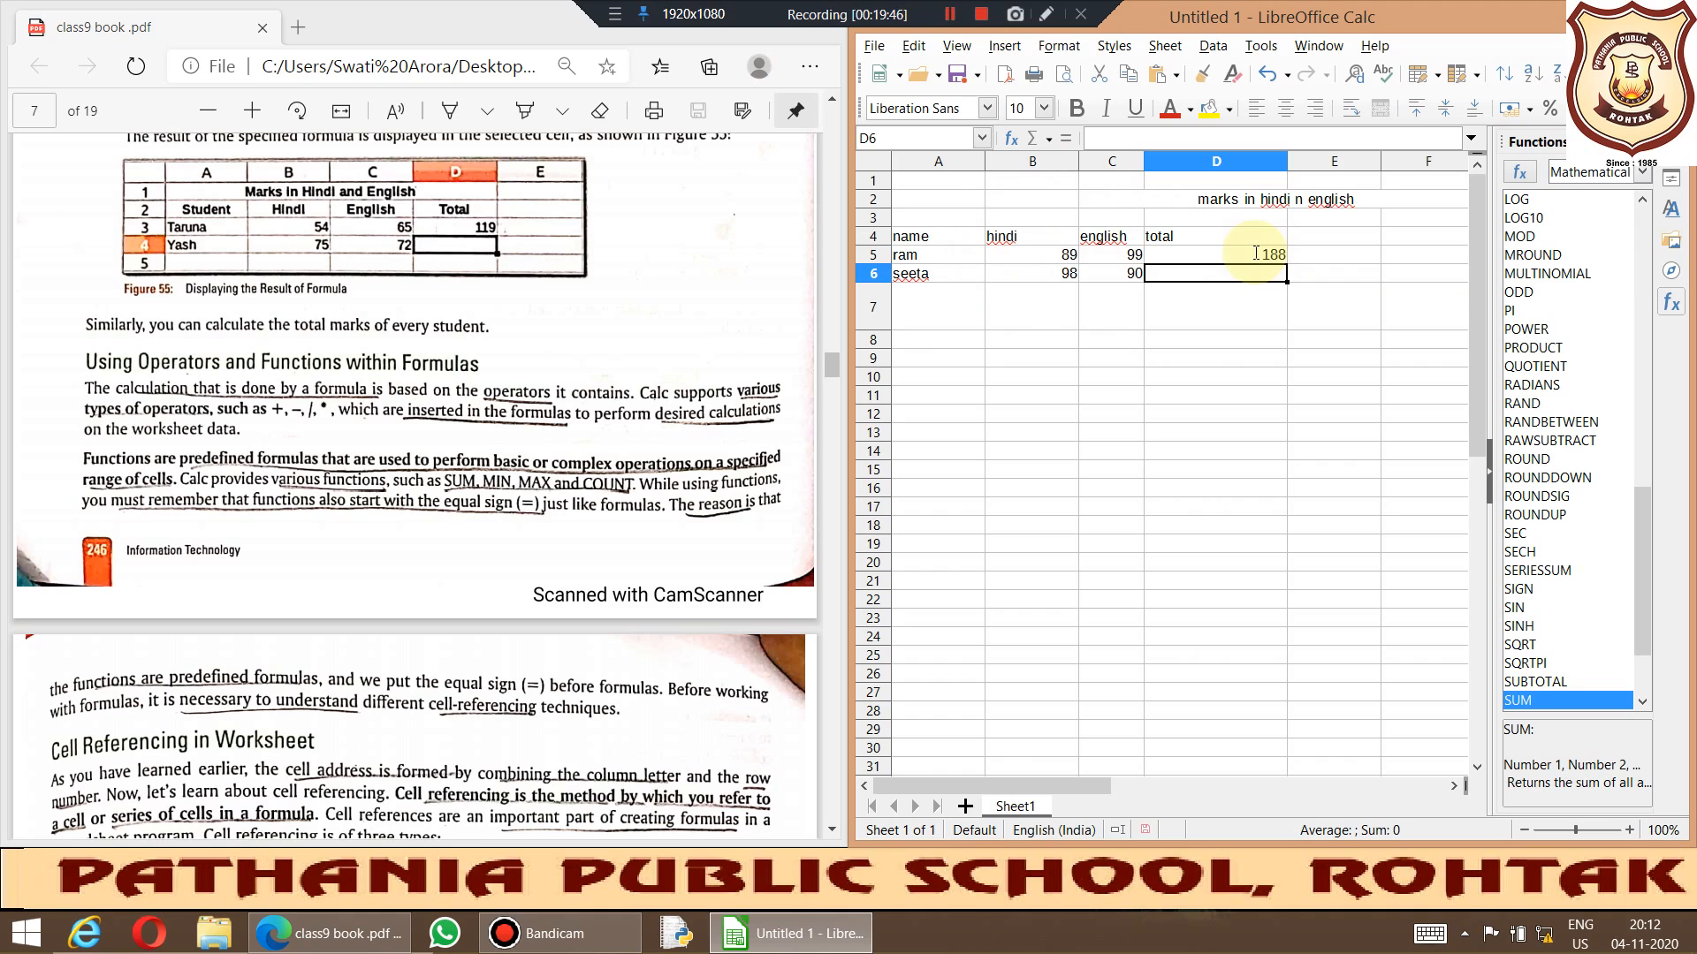
left_click(1275, 256)
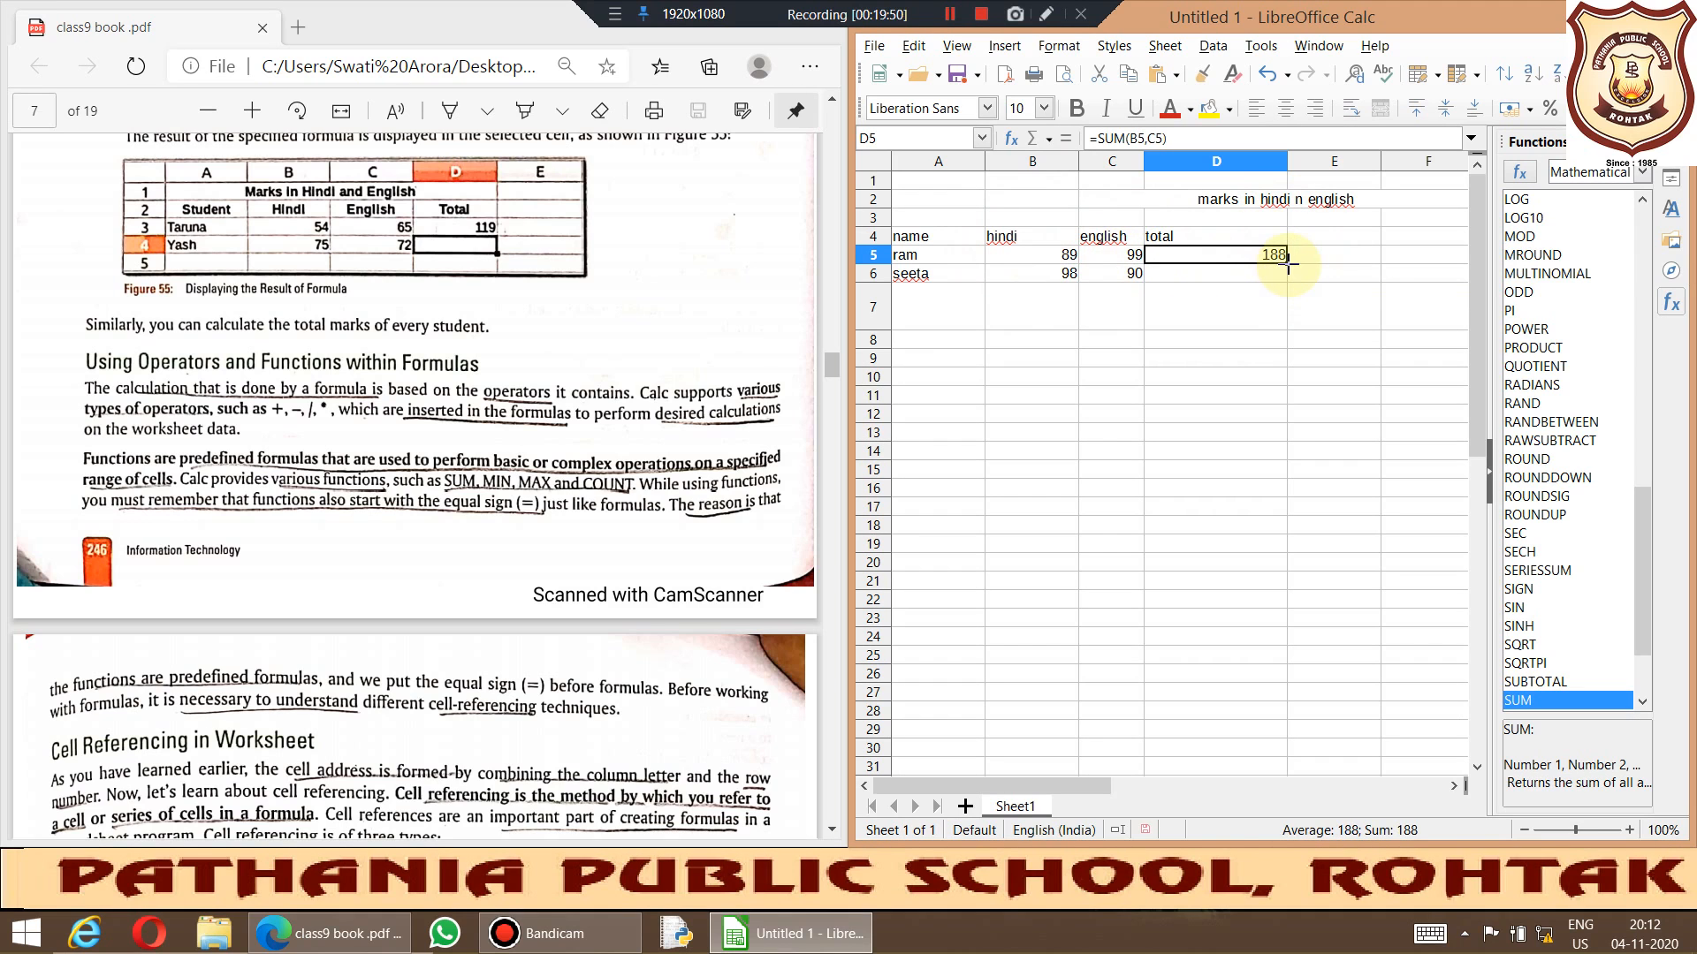
left_click_drag(1288, 259, 1289, 279)
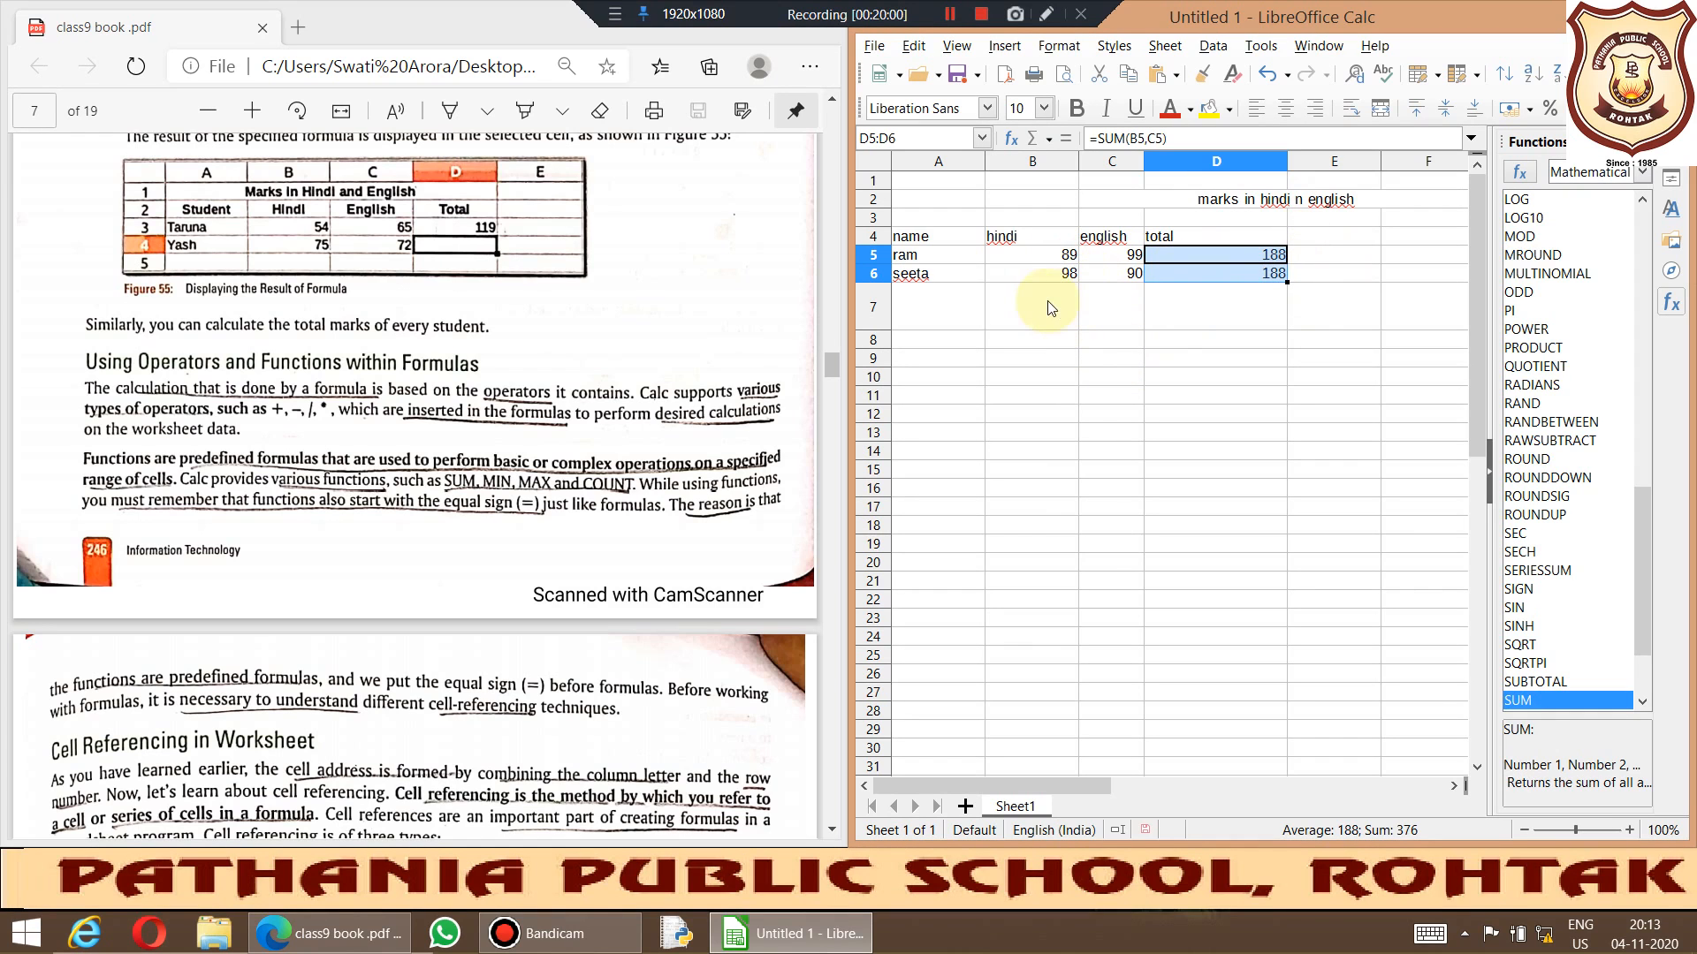
Step: Enter the addition formula =(B5+C5) in cell E5
left_click(1310, 258)
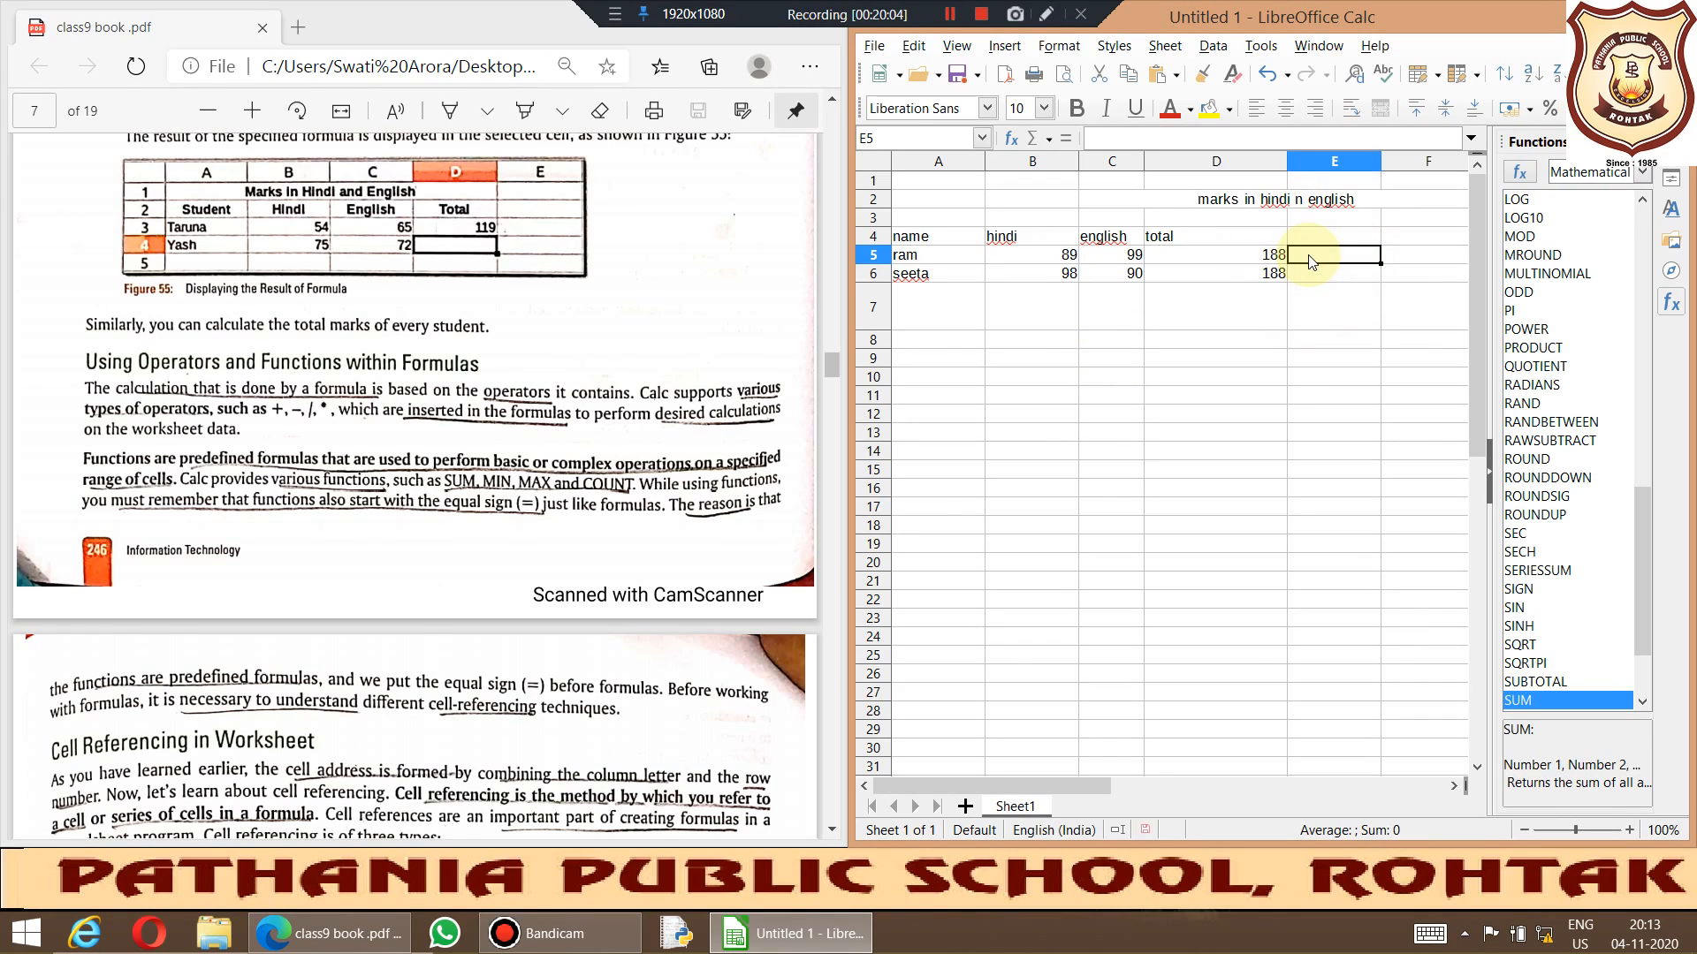
type("=(")
left_click(1067, 256)
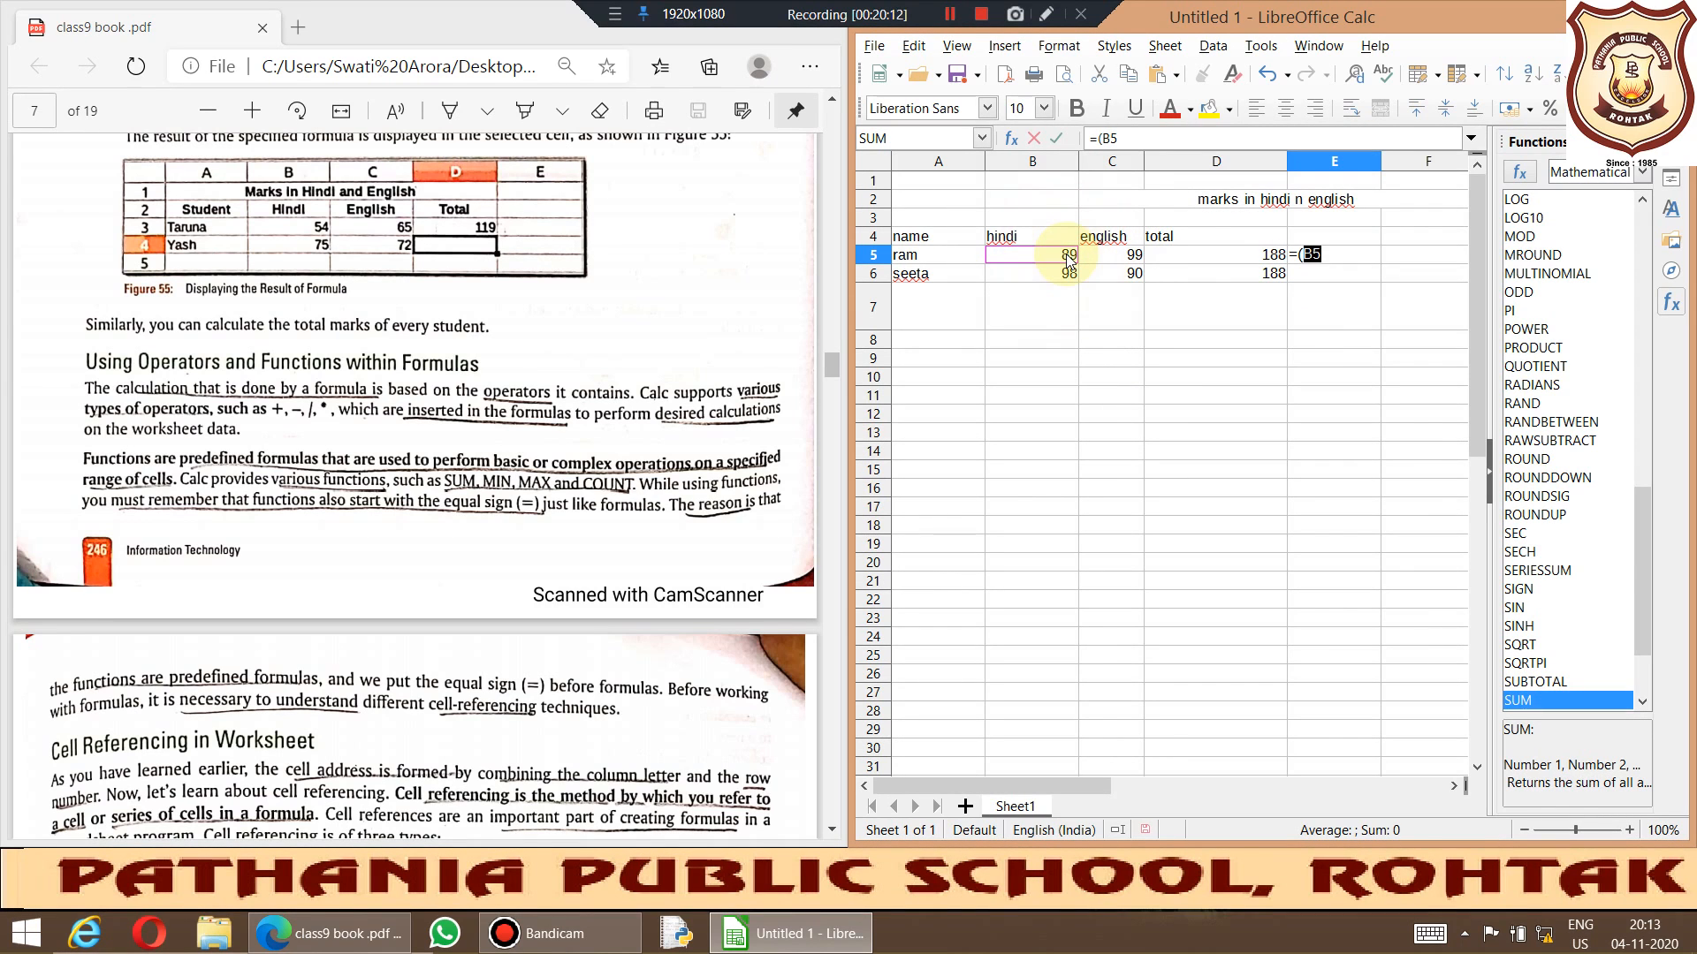
type("+")
left_click(1115, 254)
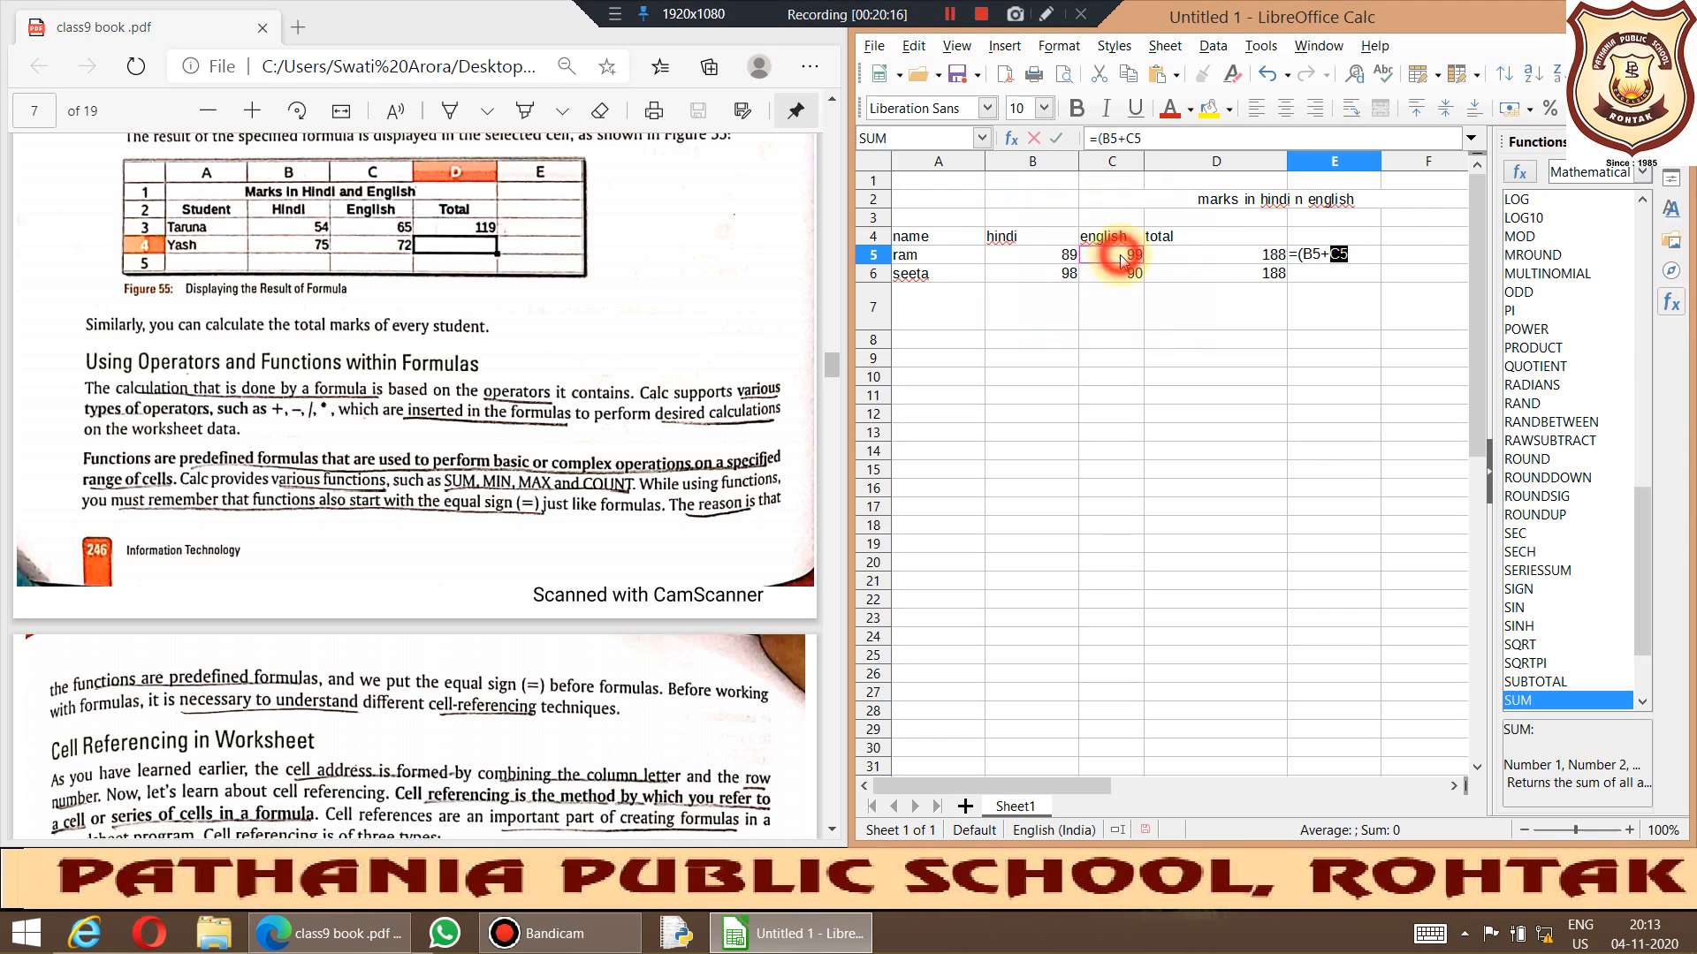
type(")")
key("Return")
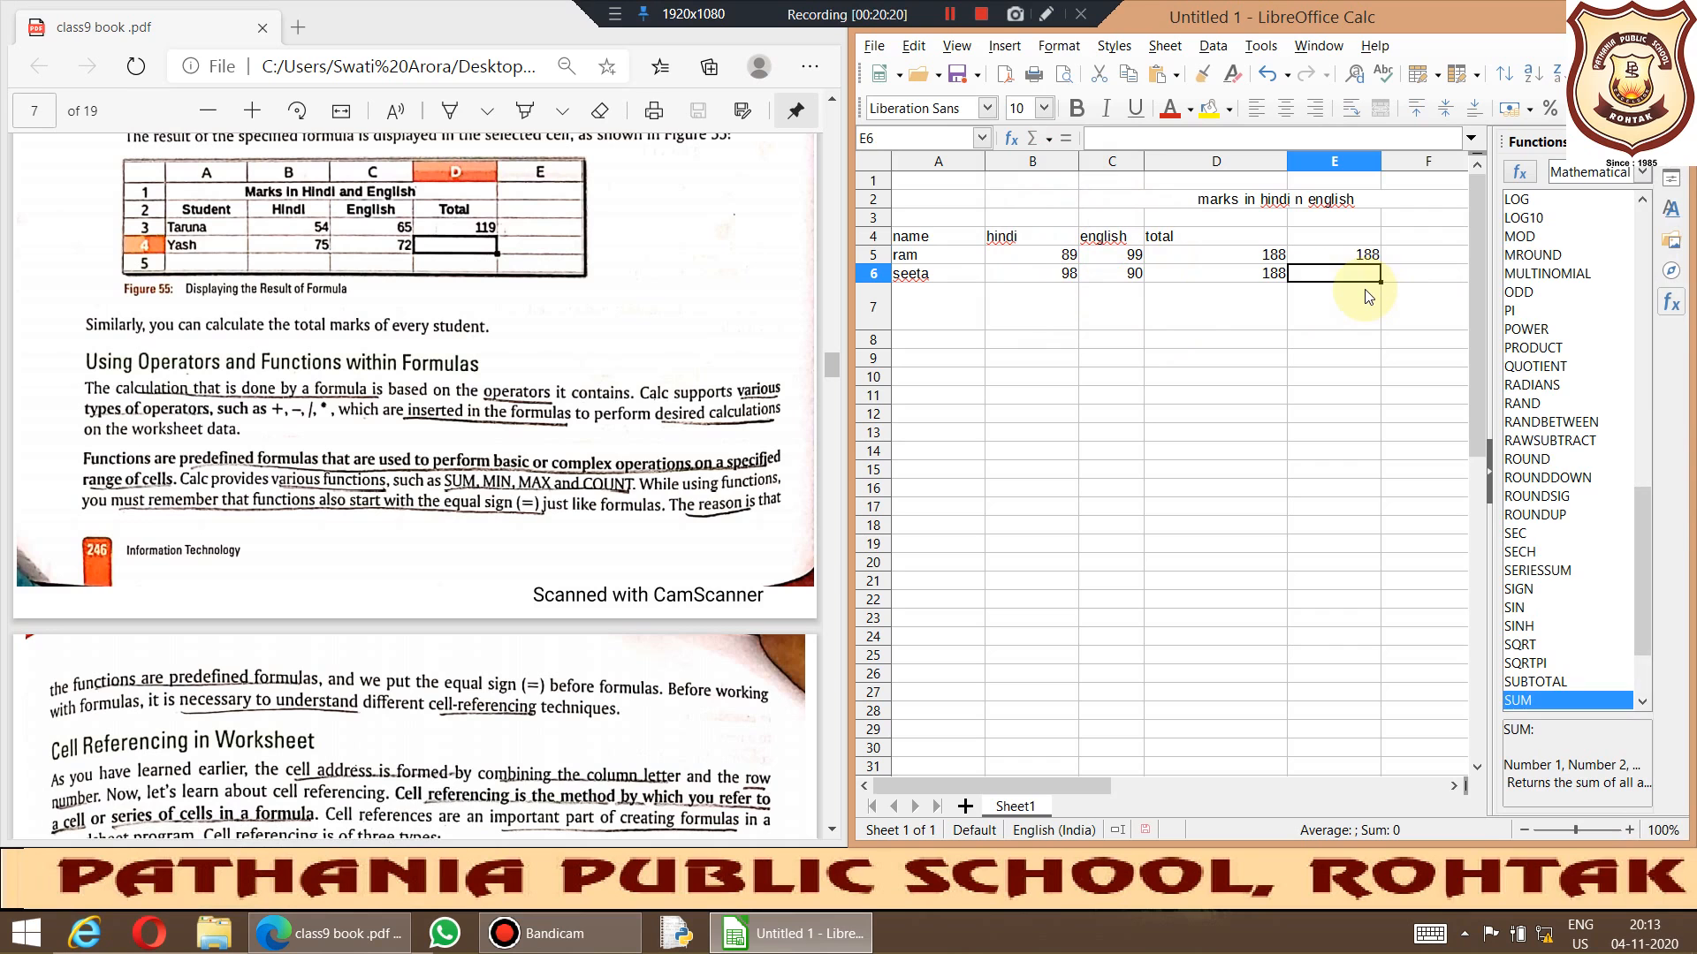
Step: Copy the addition formula from E5 down to E6
left_click(1308, 236)
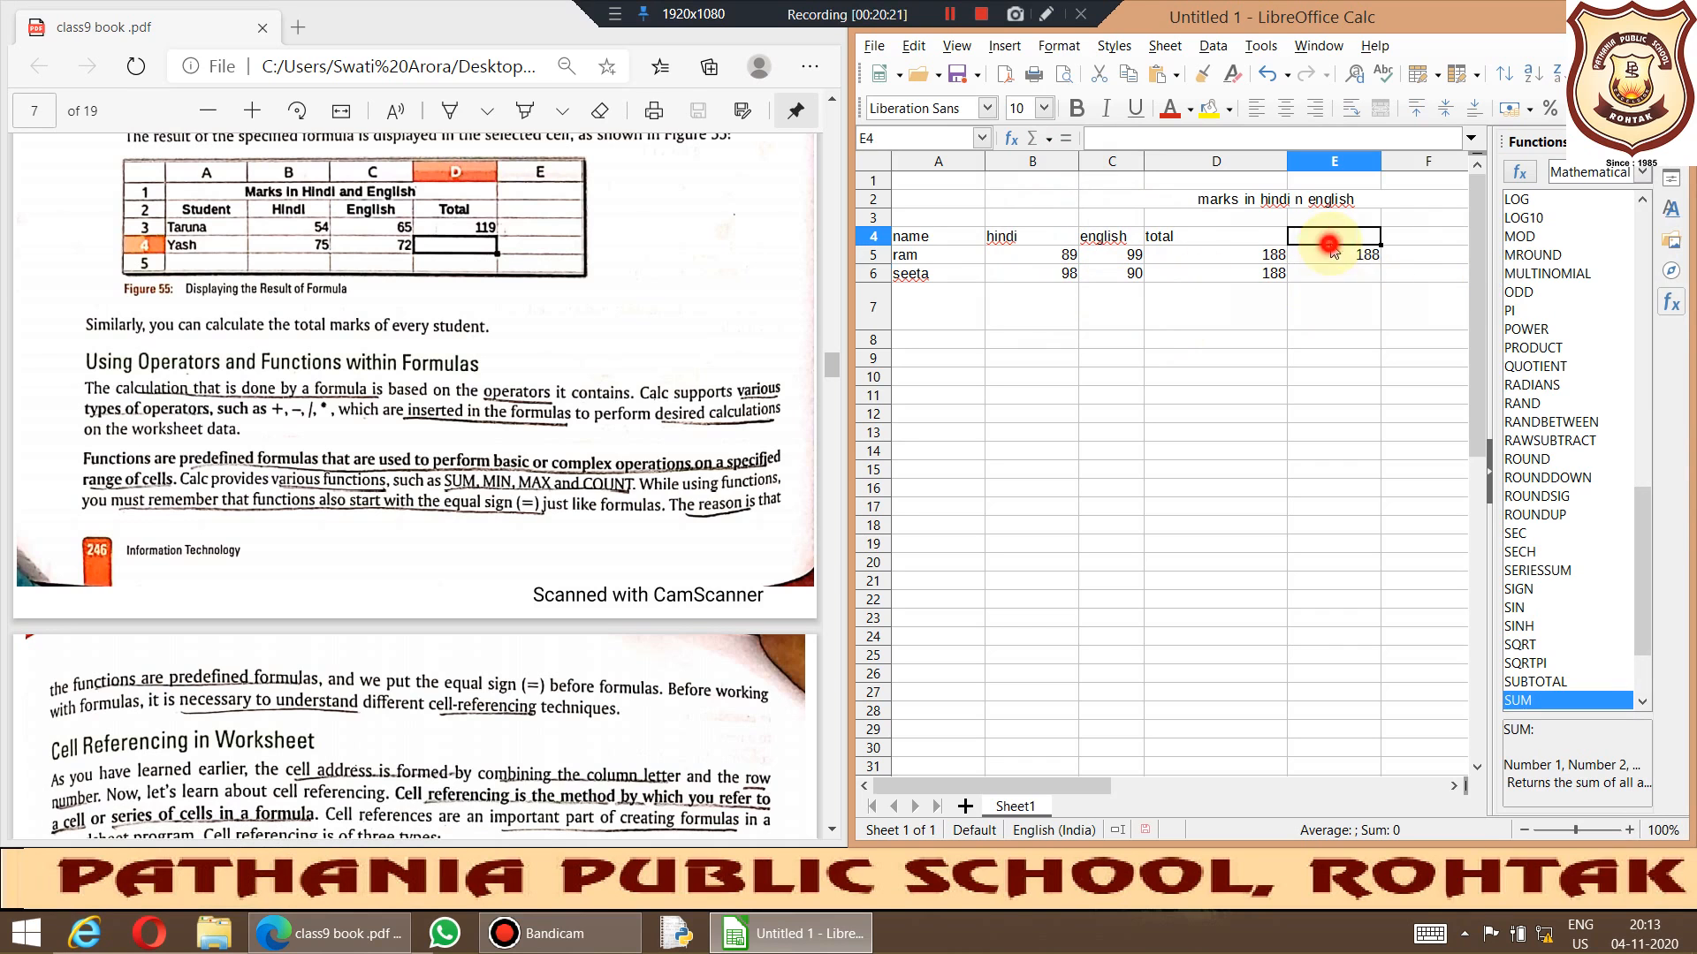
left_click(1379, 257)
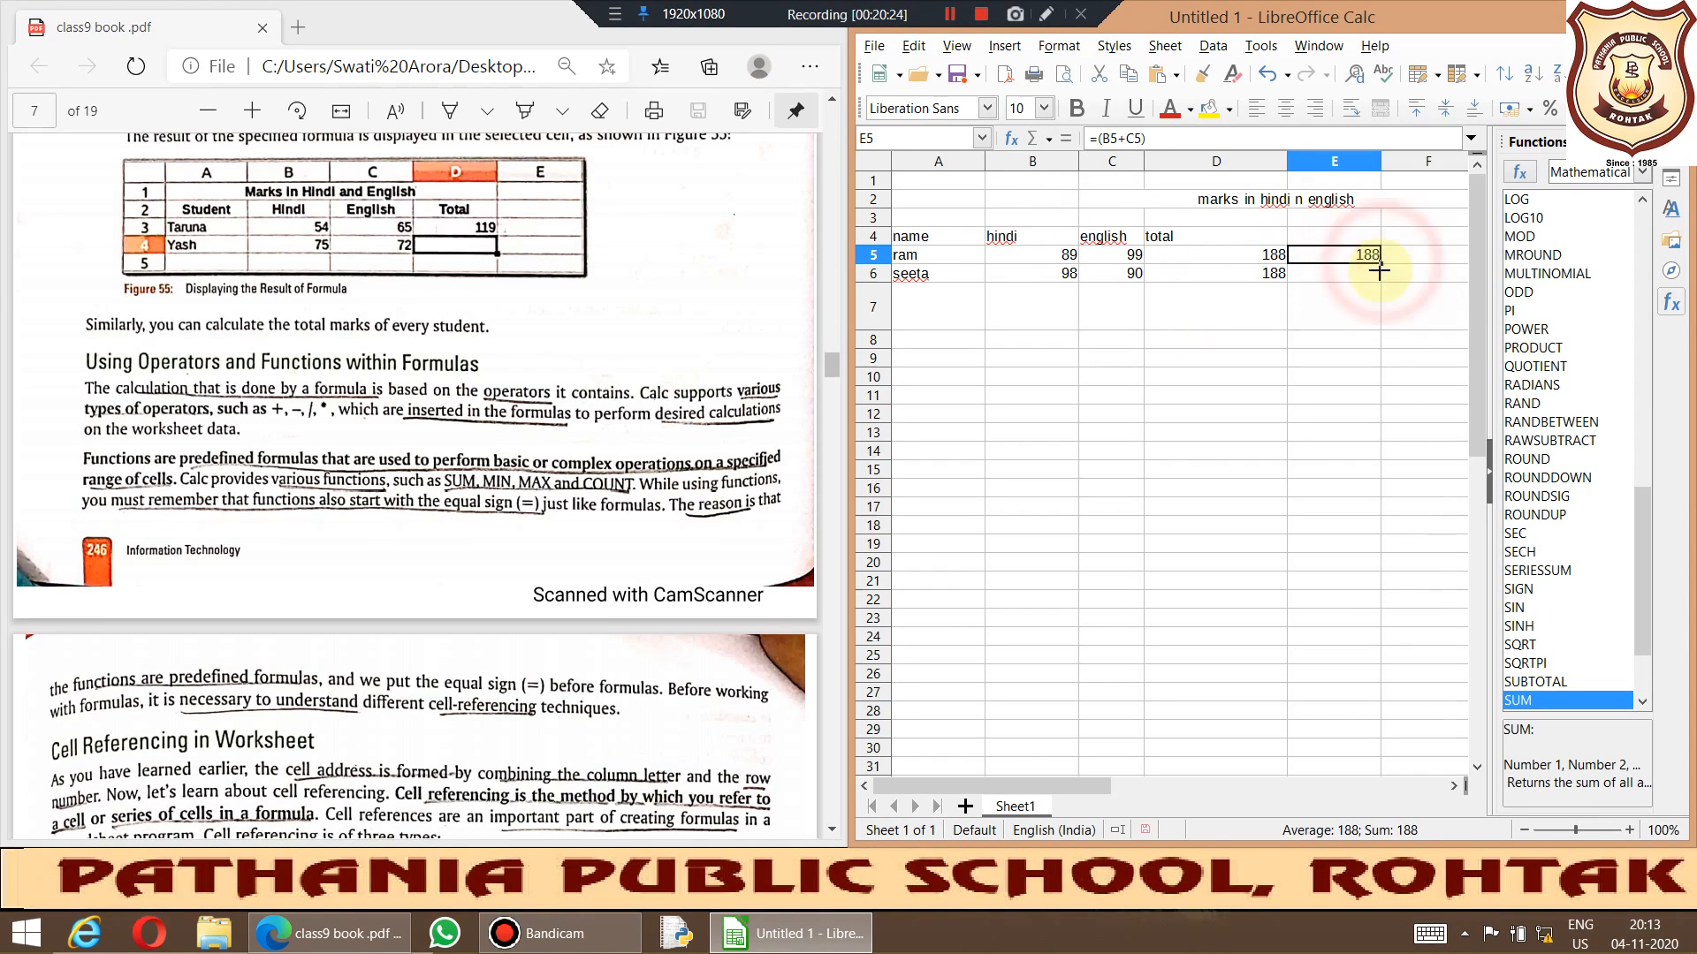
left_click_drag(1381, 259, 1380, 279)
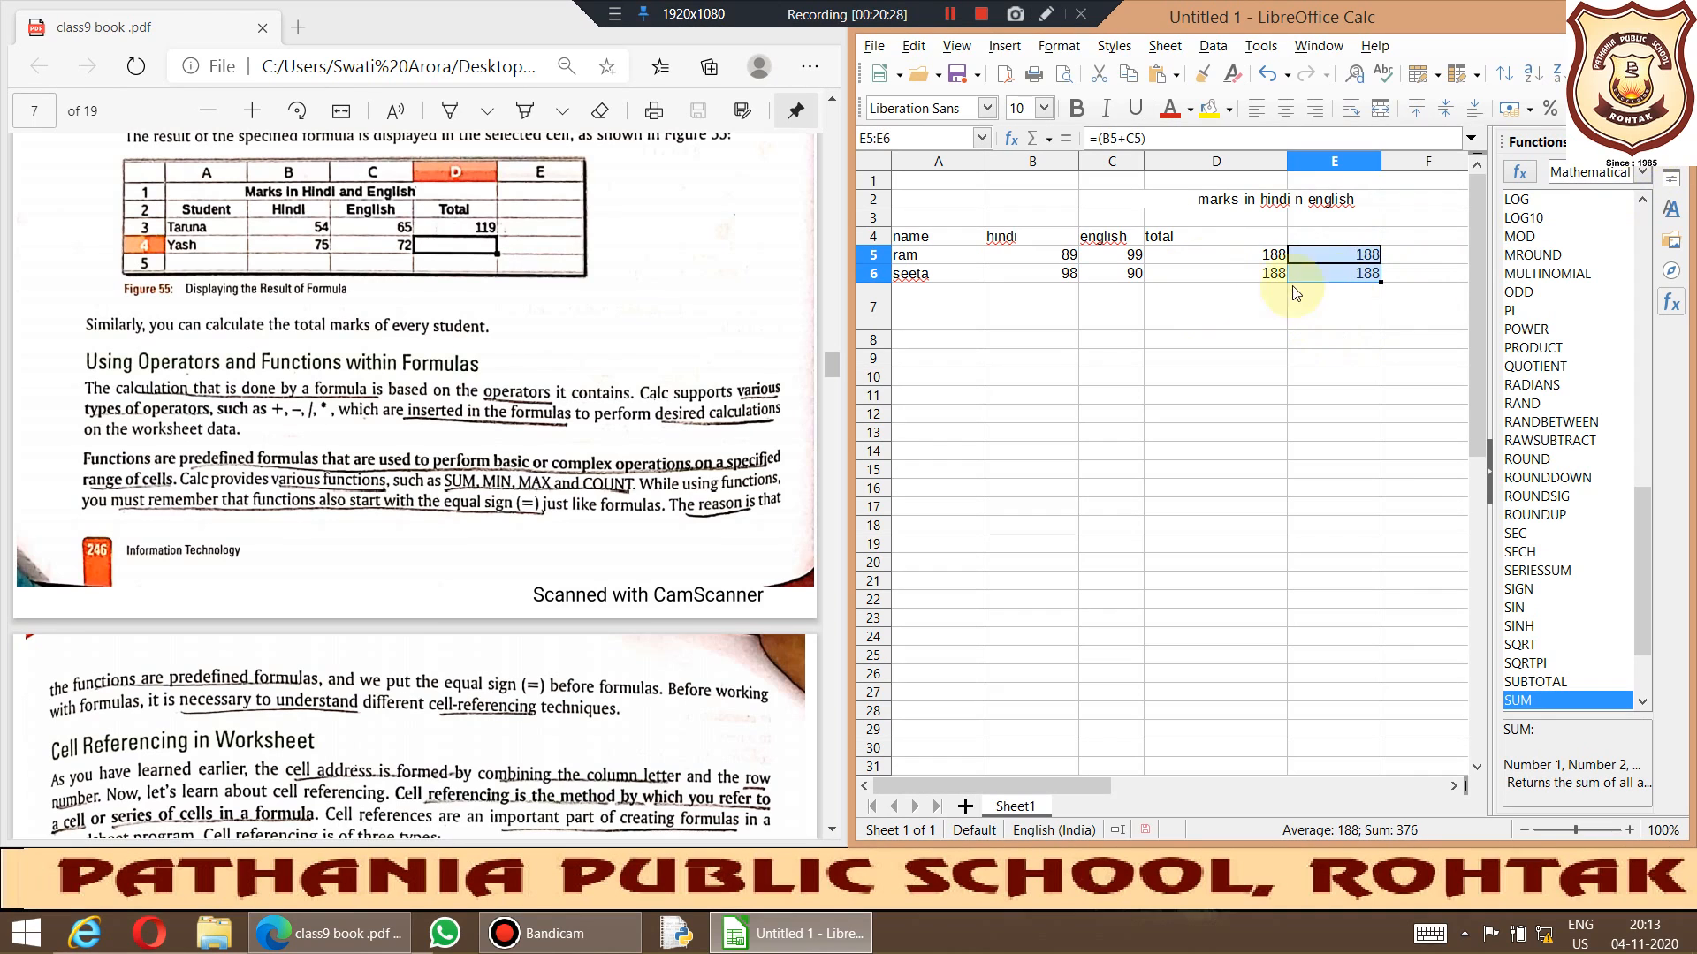
Step: Compare the formulas in D5 and E5, and read the textbook's Cell Referencing in Worksheet section
left_click(1246, 258)
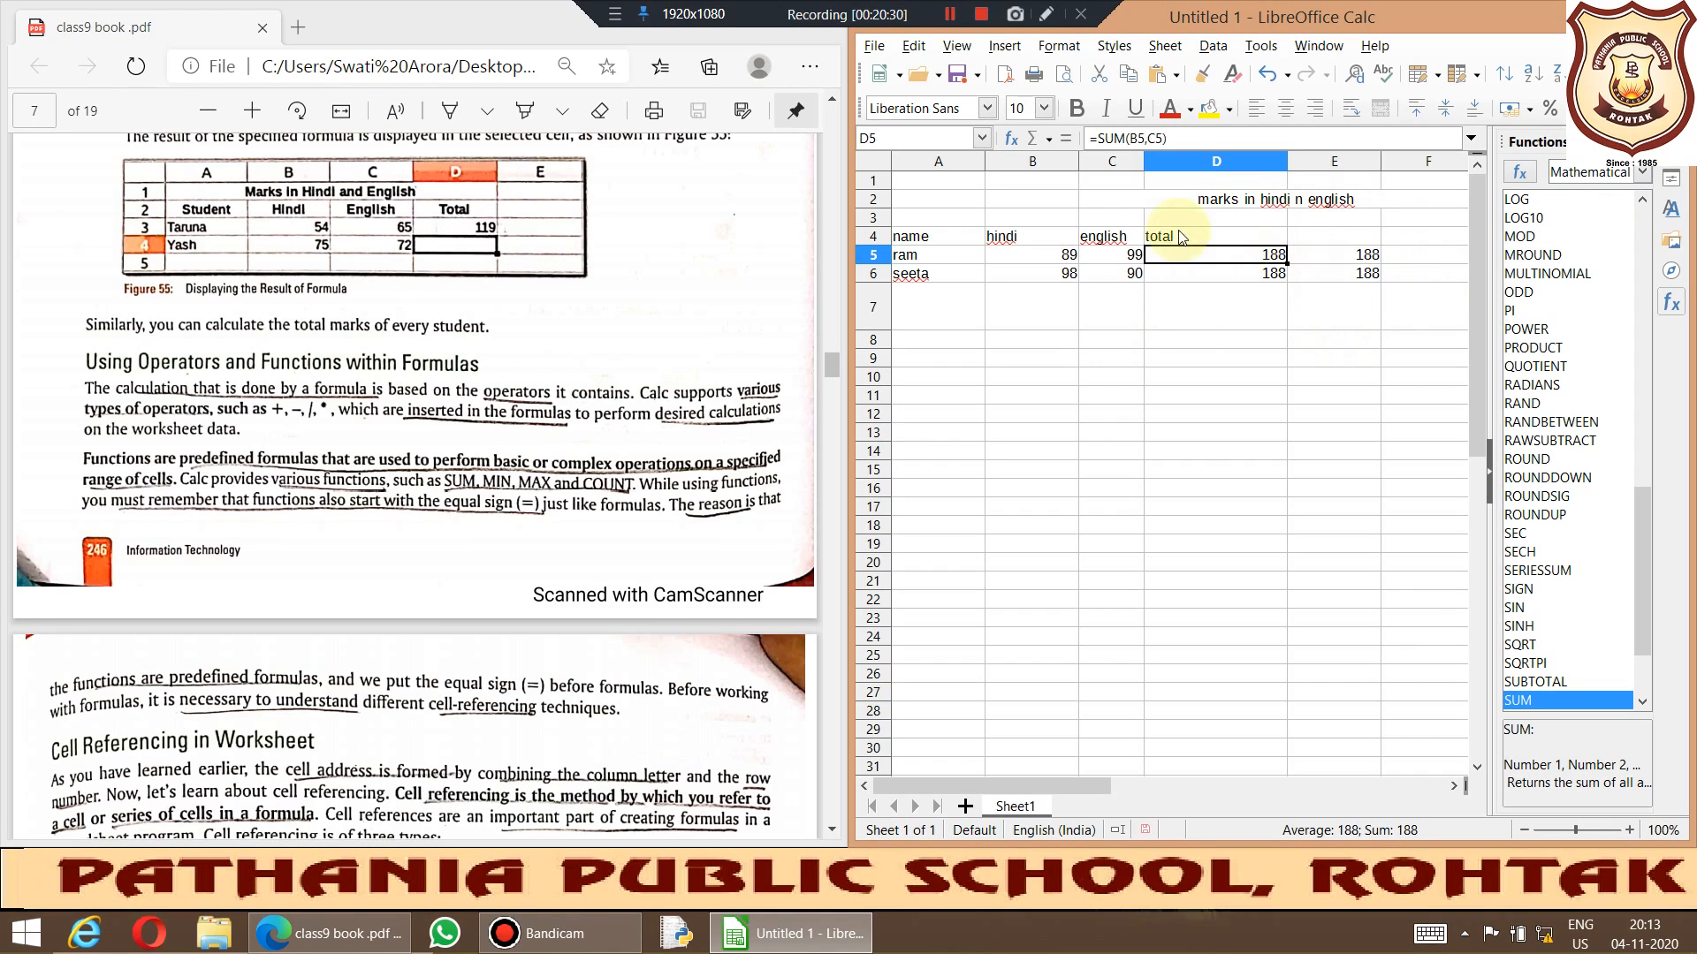
left_click(1337, 254)
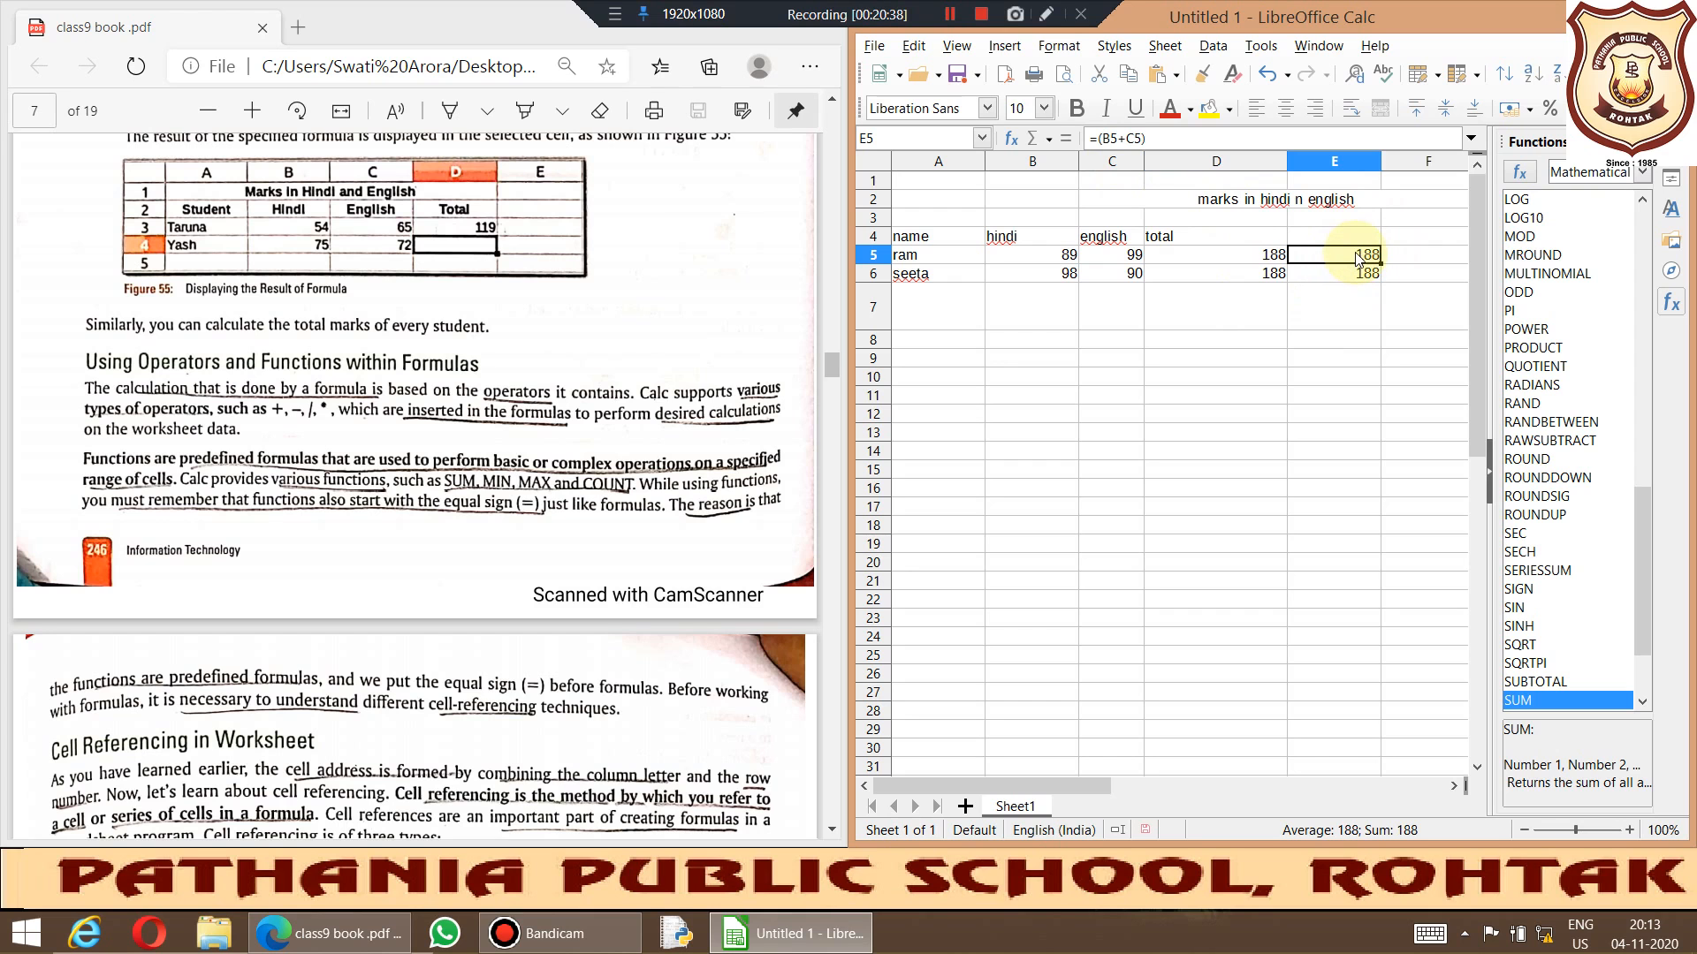
left_click(1252, 263)
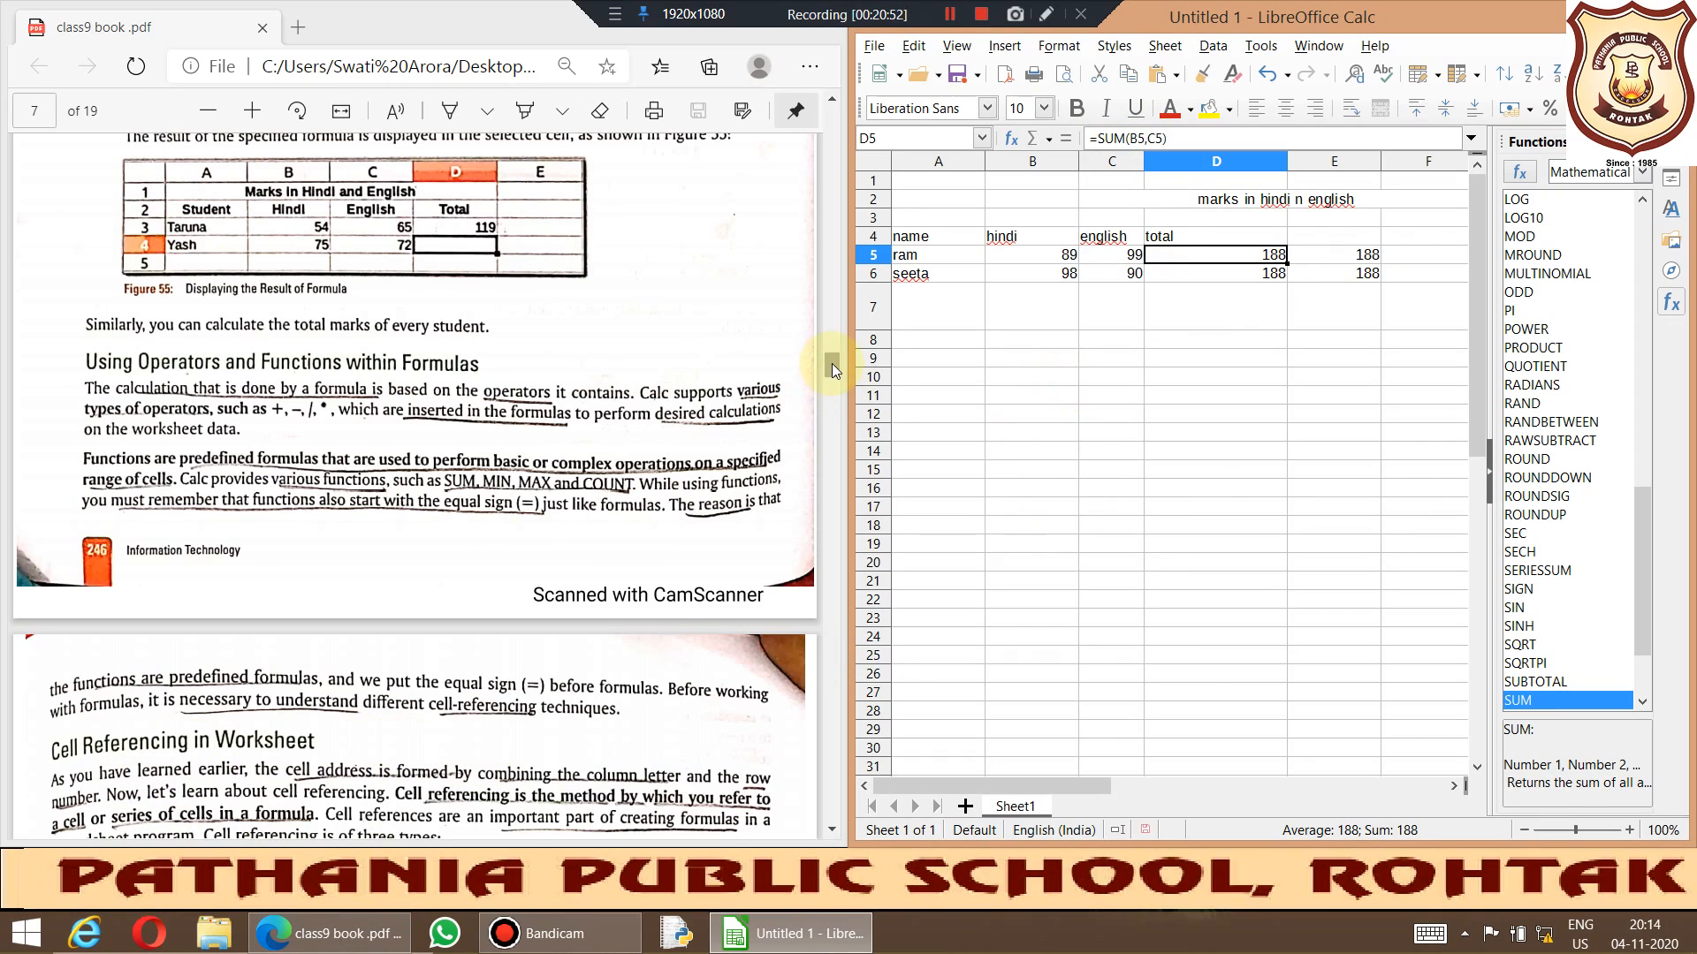
left_click_drag(834, 367, 830, 389)
scroll(405, 397, "up", 2)
scroll(405, 397, "up", 3)
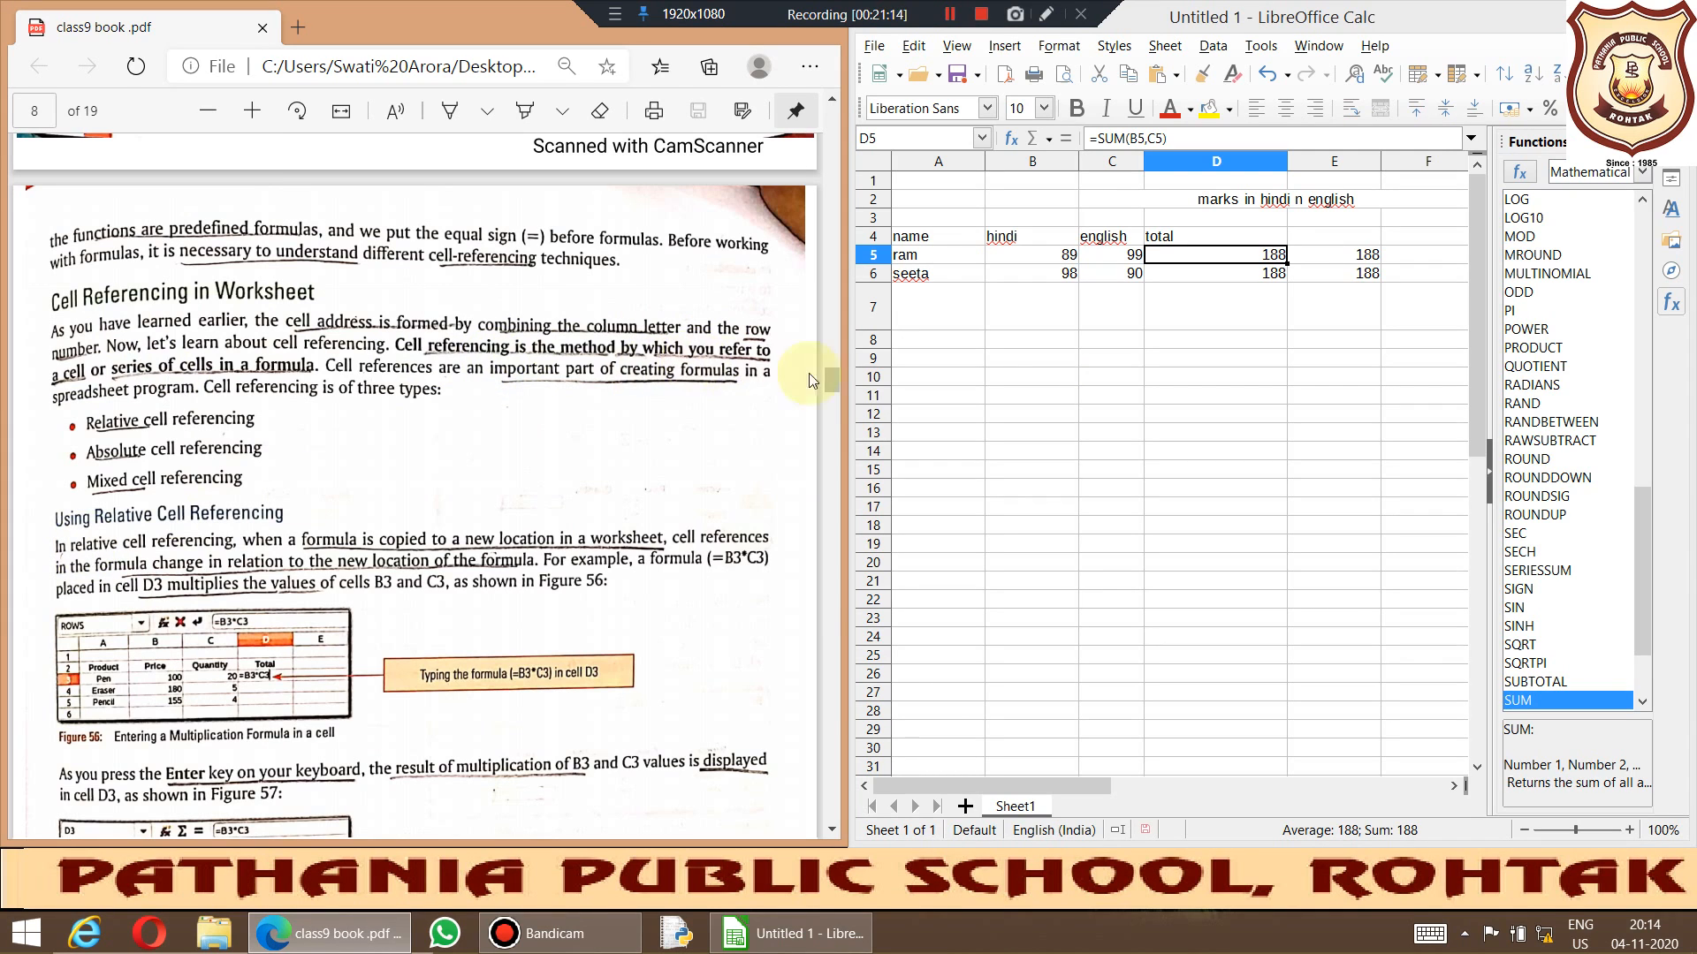
Step: Examine the cell ranges of the Hindi and English marks and the SUM formula in D5
left_click(1026, 261)
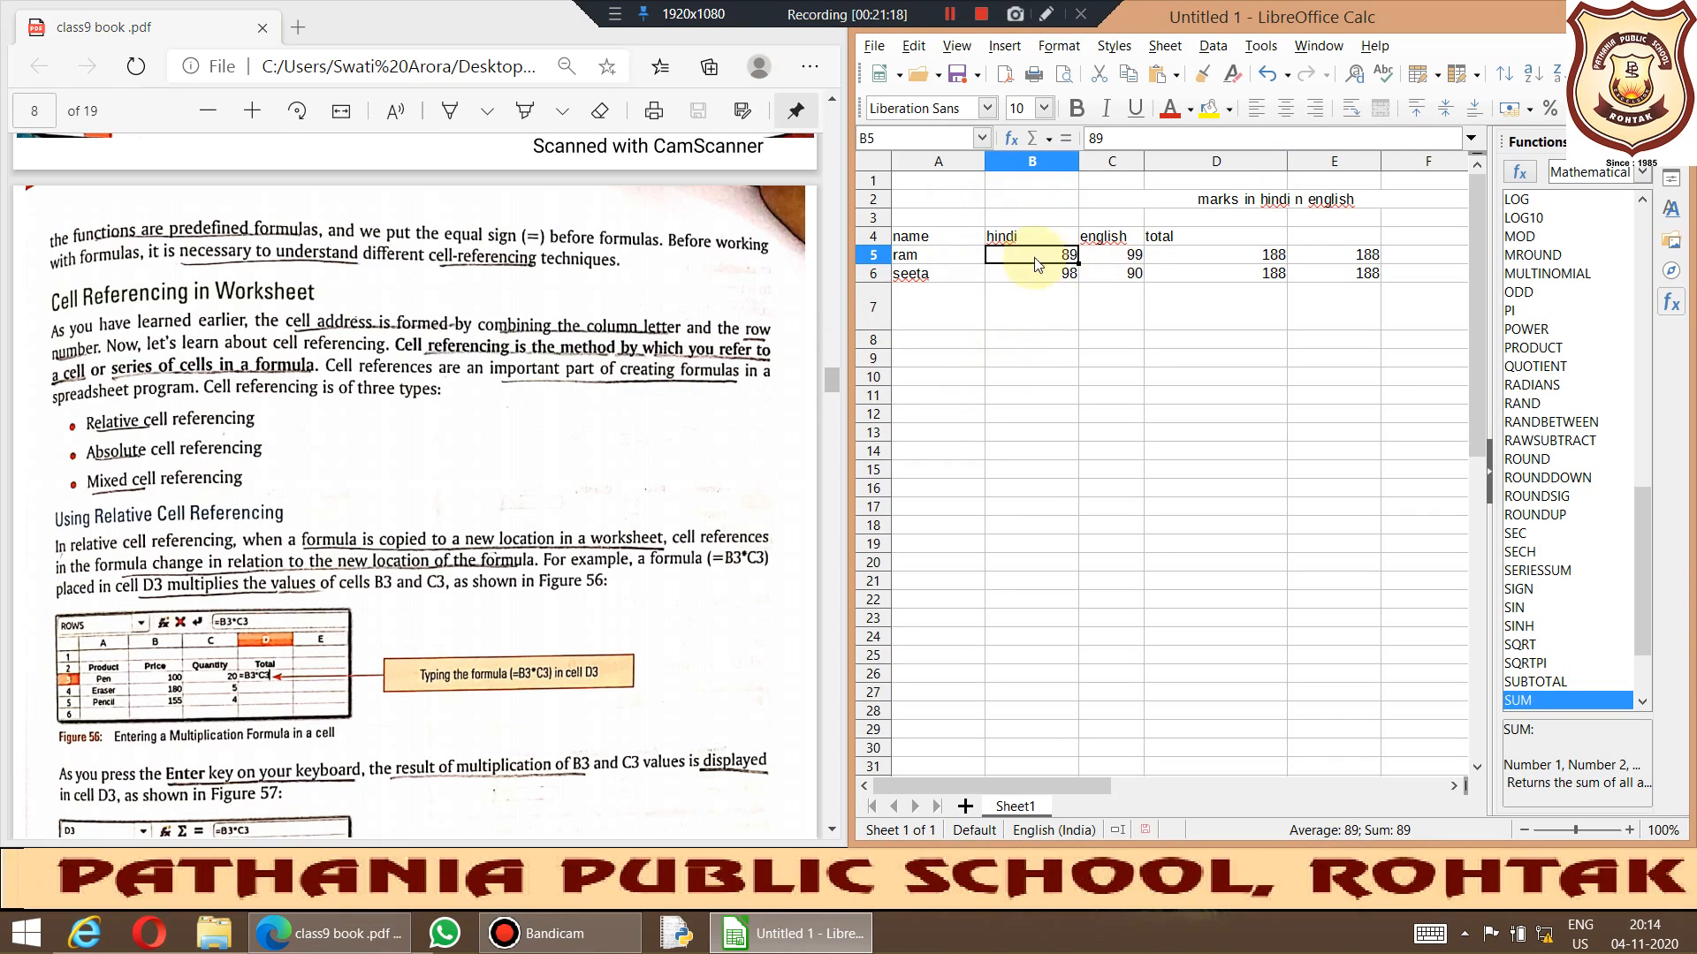
left_click_drag(1027, 262, 1018, 281)
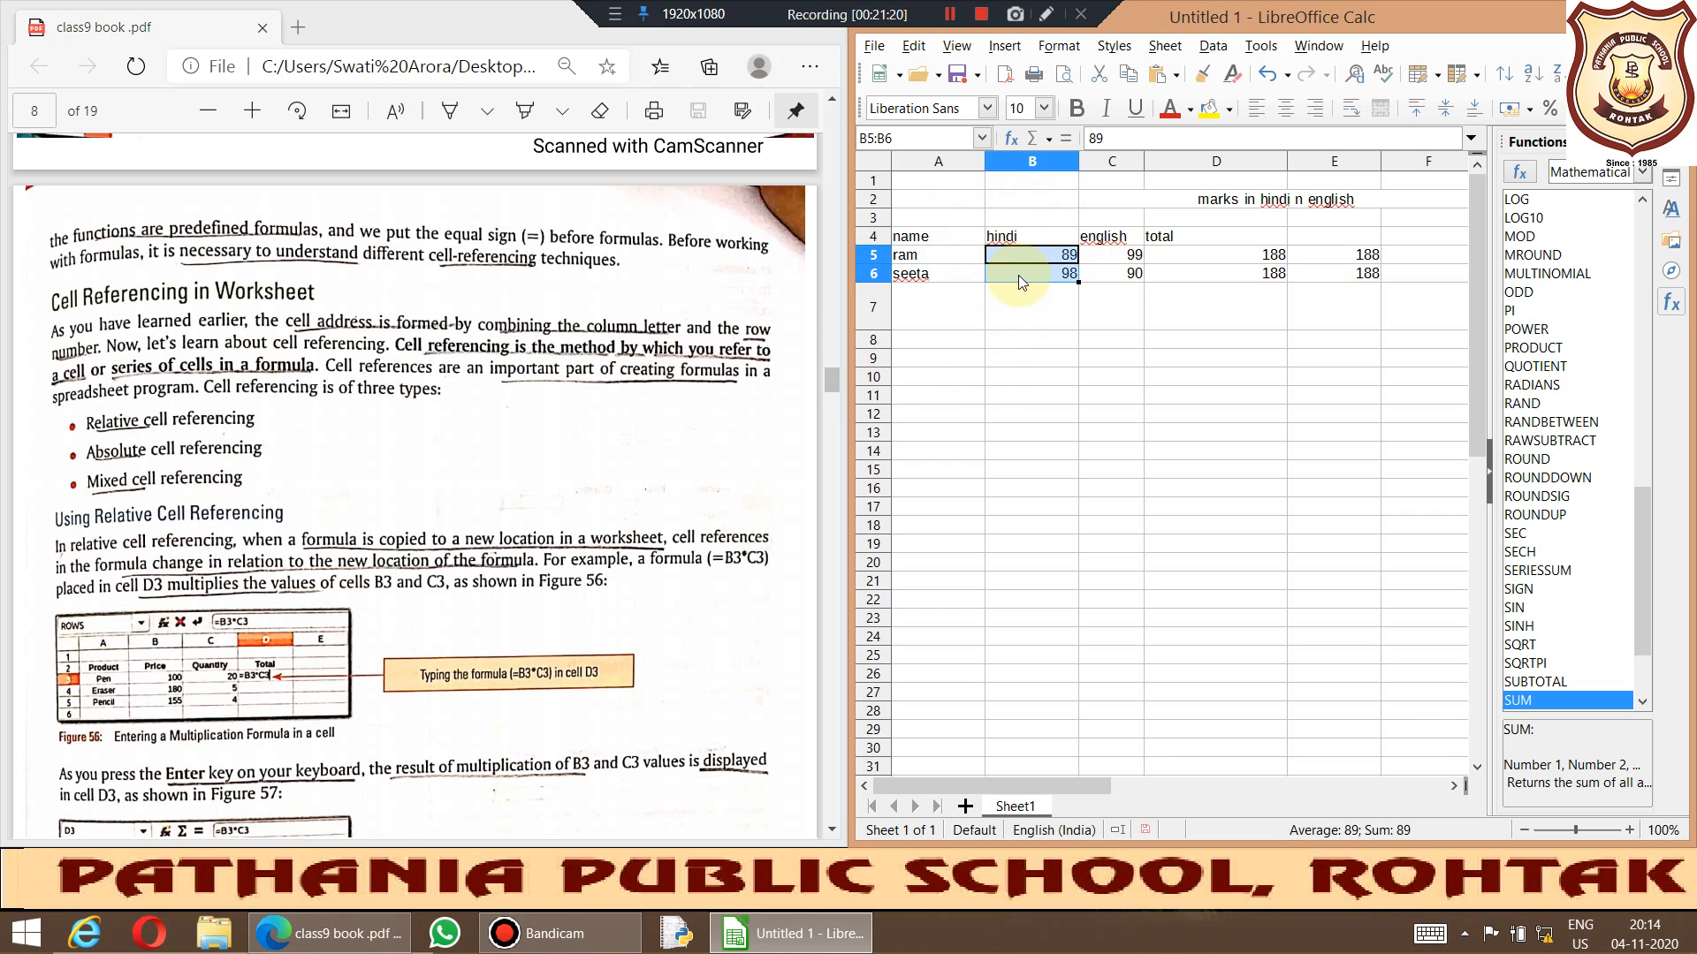
left_click_drag(1112, 254, 1122, 530)
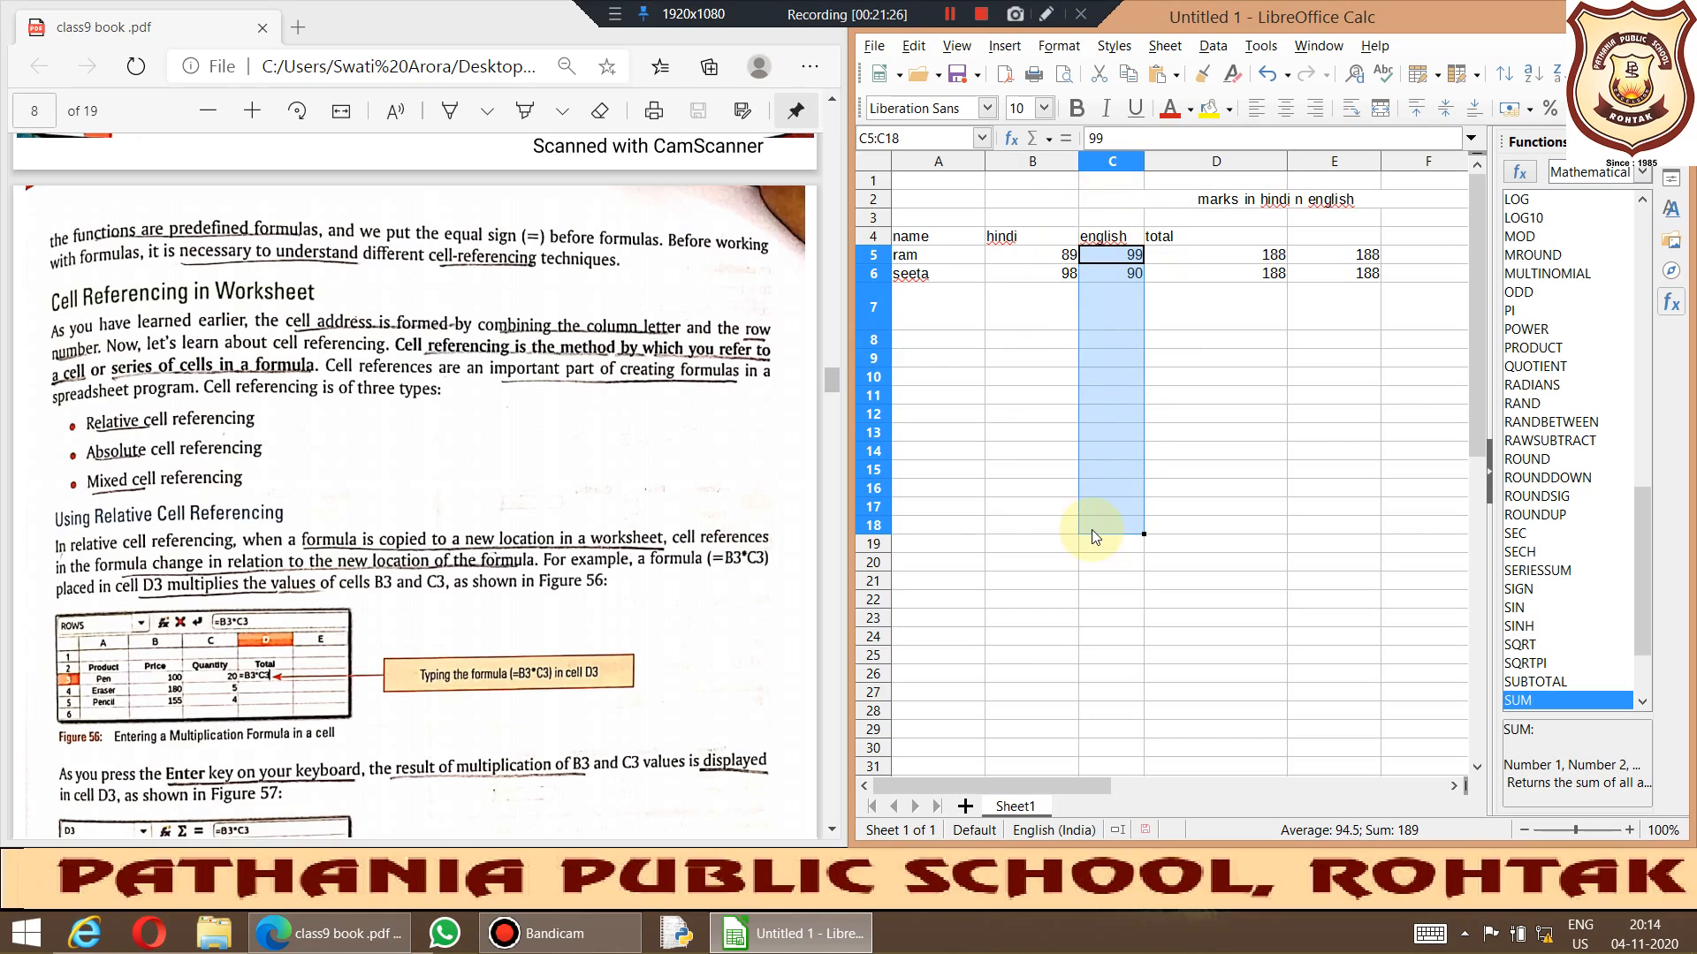
left_click(1065, 254)
left_click_drag(1063, 256, 1058, 415)
left_click(1215, 256)
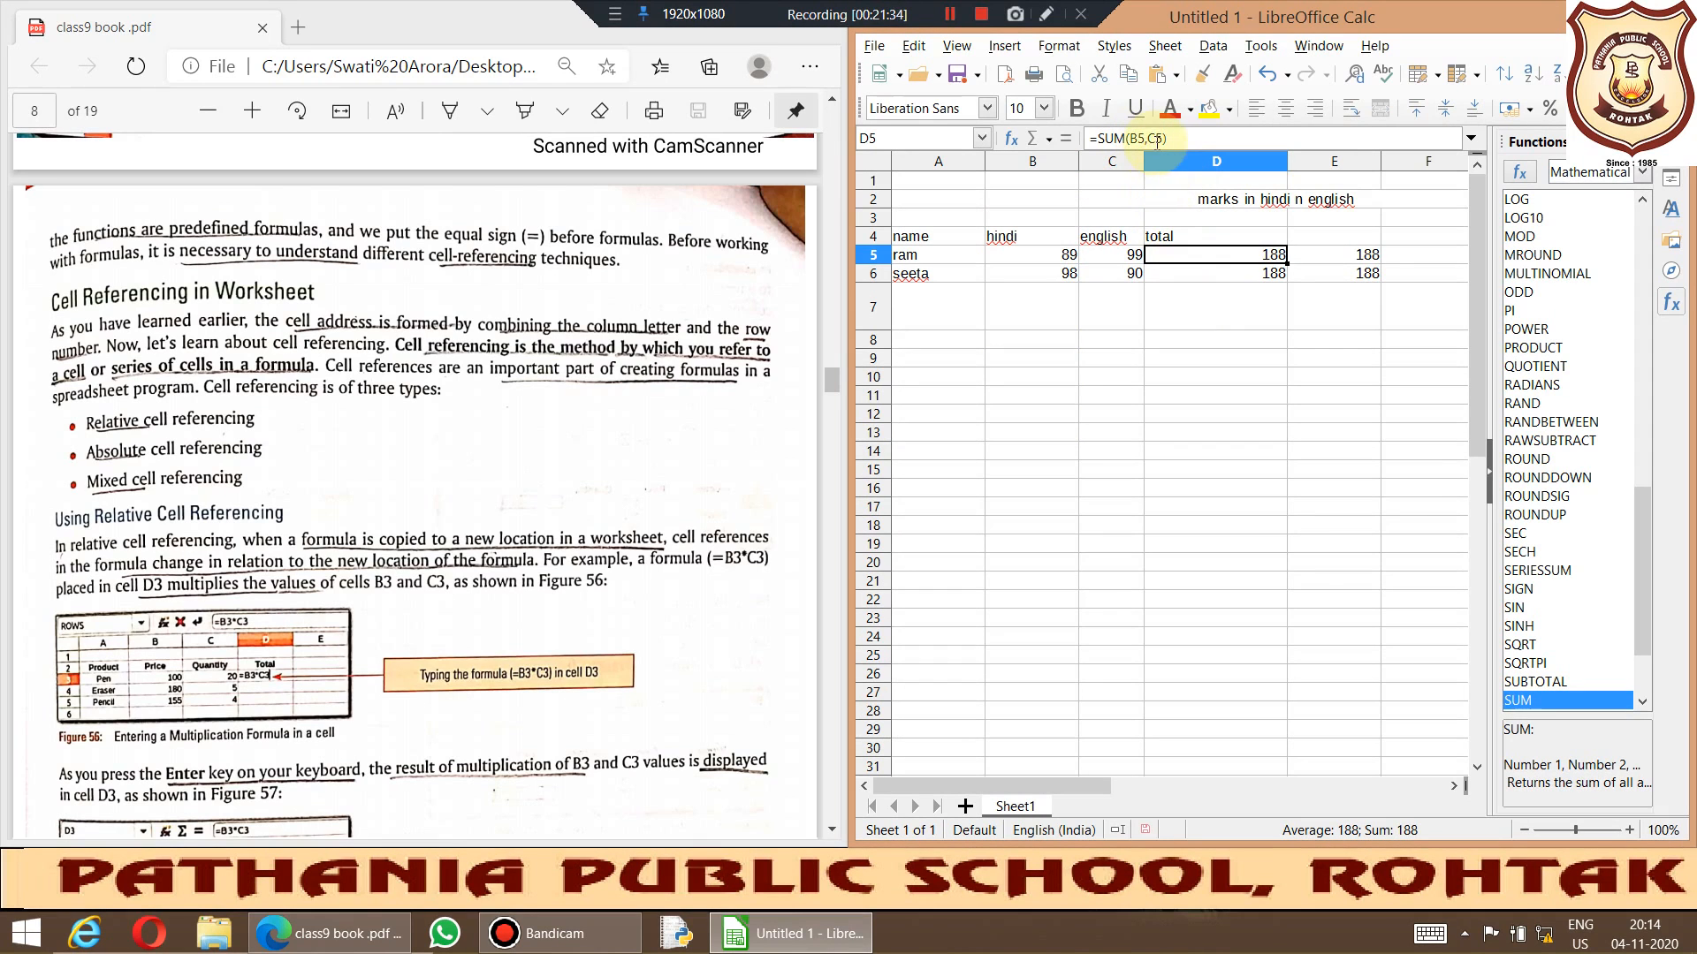
Step: Total the first student's marks in cell F5 using the SUM function with the range B5:C5
left_click(1405, 255)
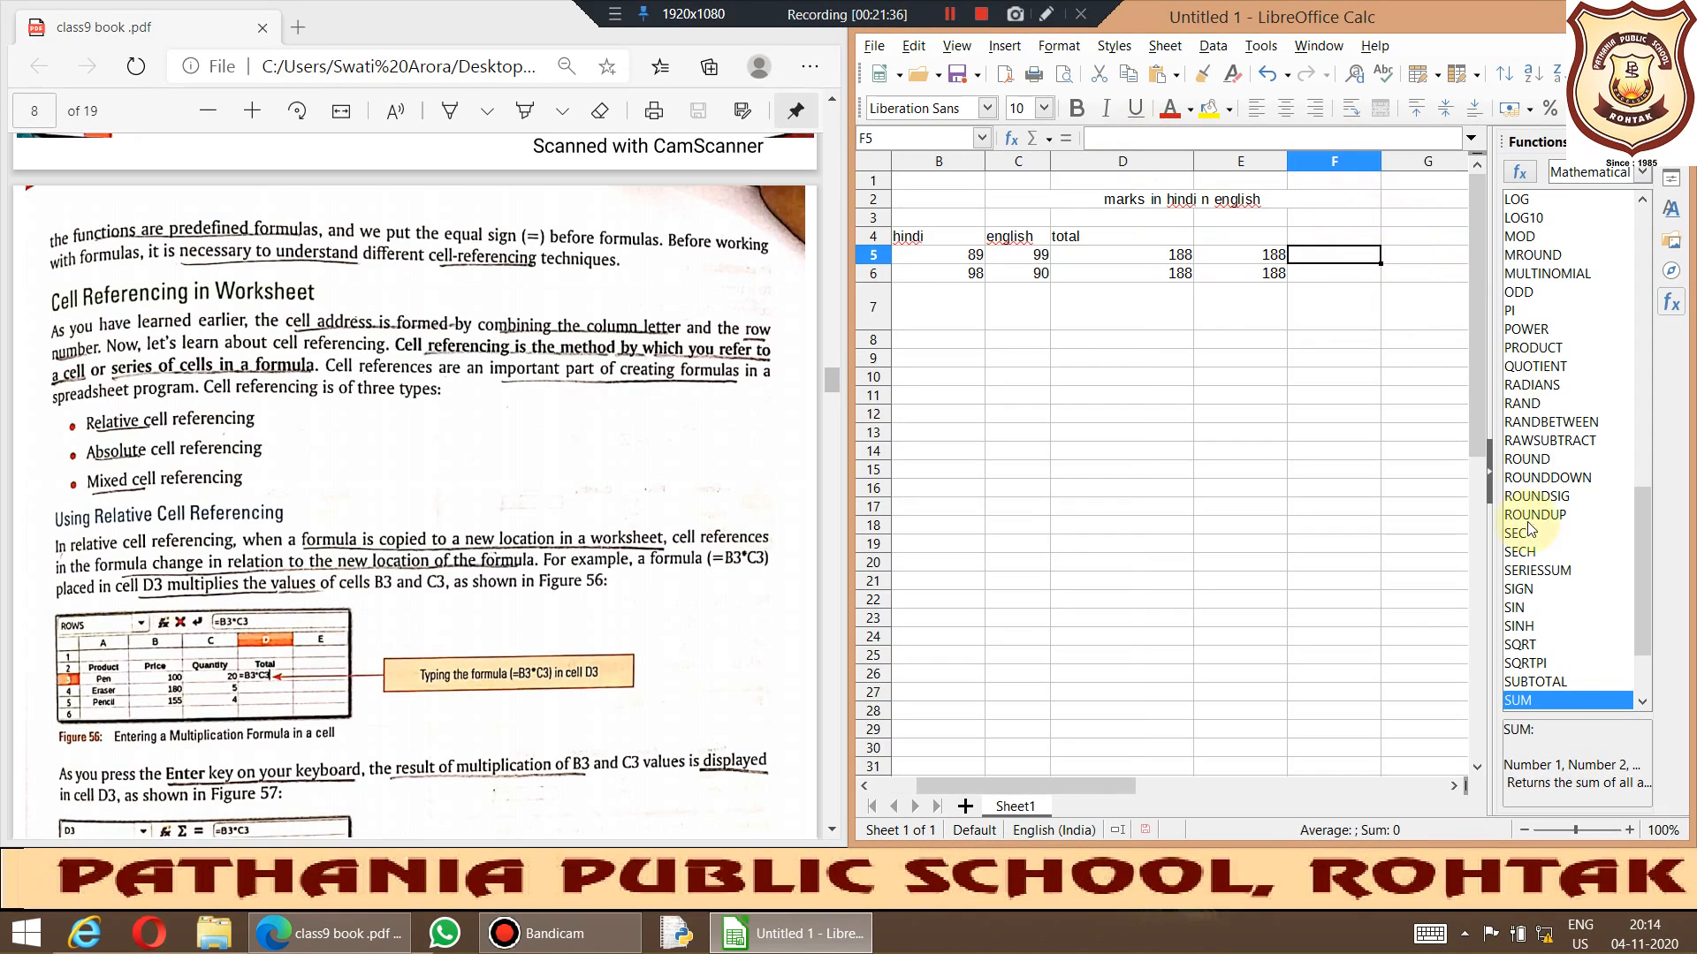
double_click(1535, 702)
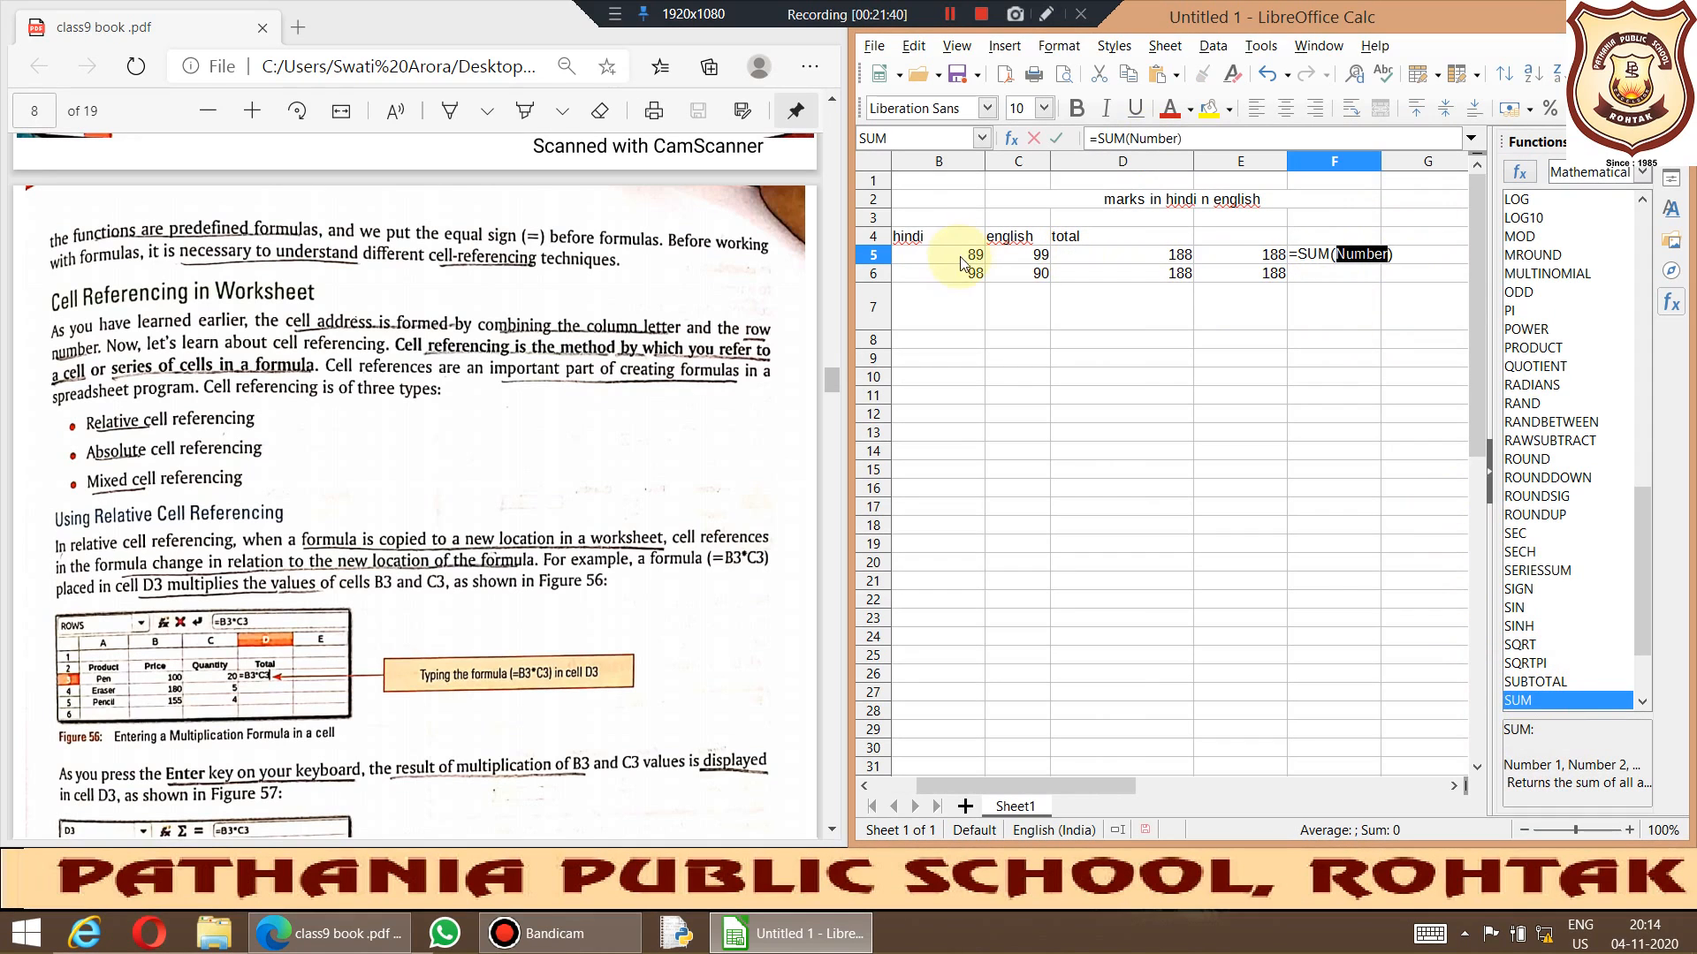
left_click(914, 255)
left_click_drag(988, 259, 1025, 261)
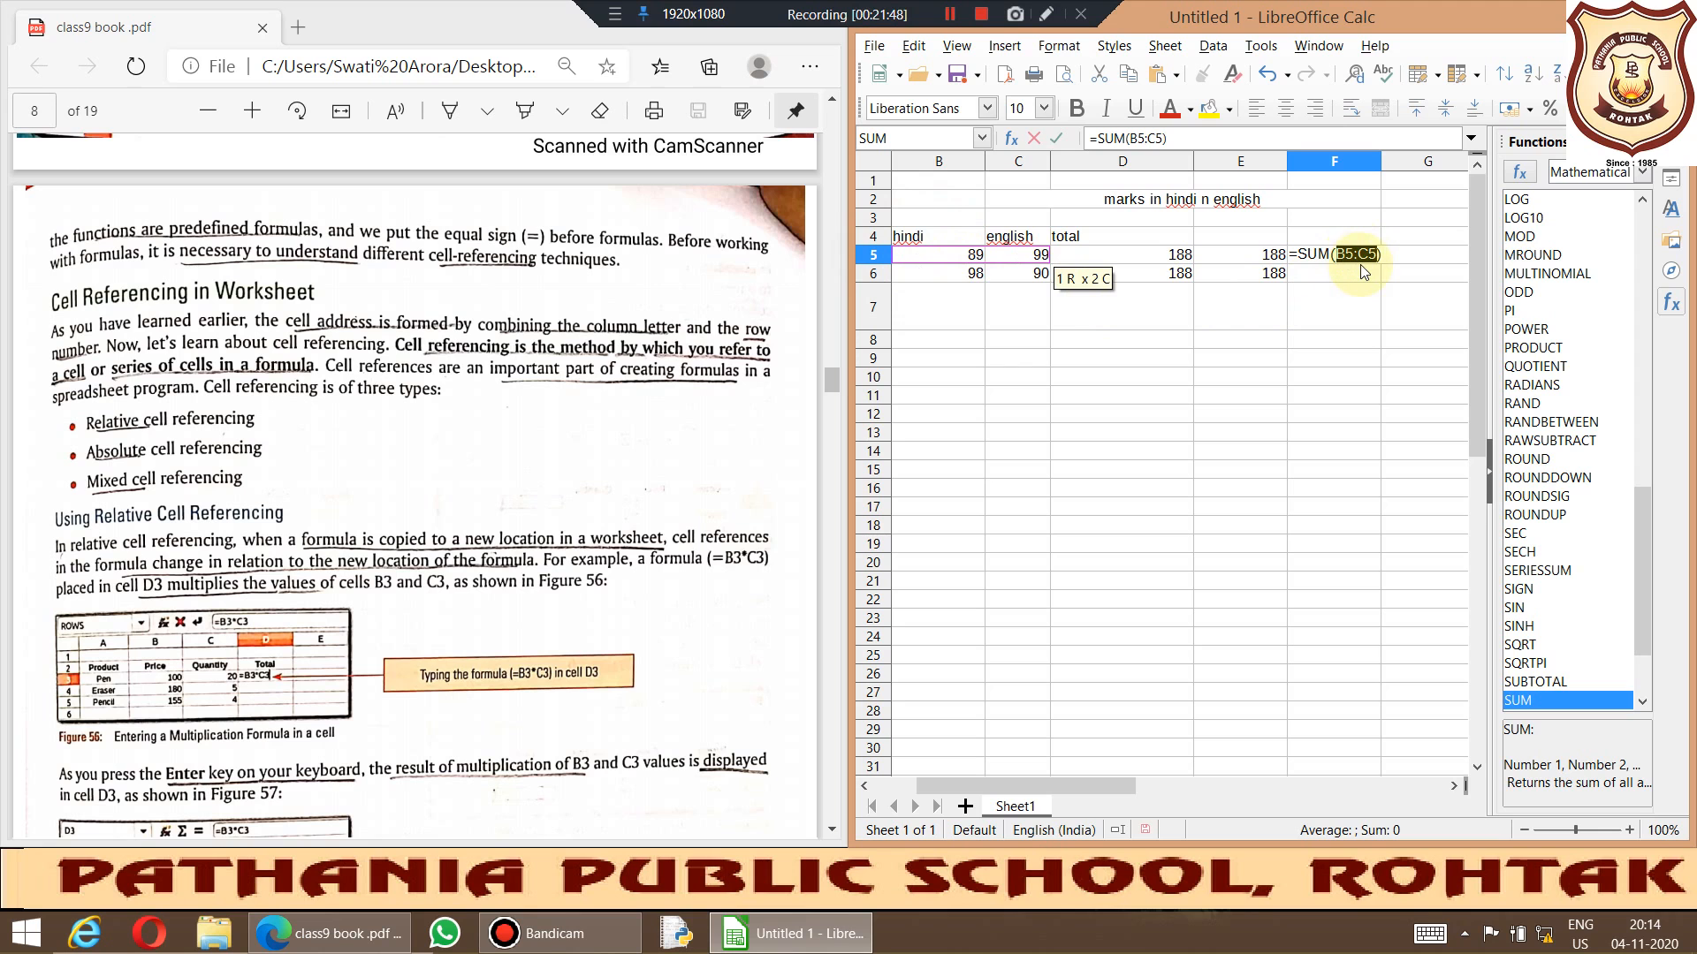
left_click(945, 255)
left_click_drag(1000, 267, 1142, 265)
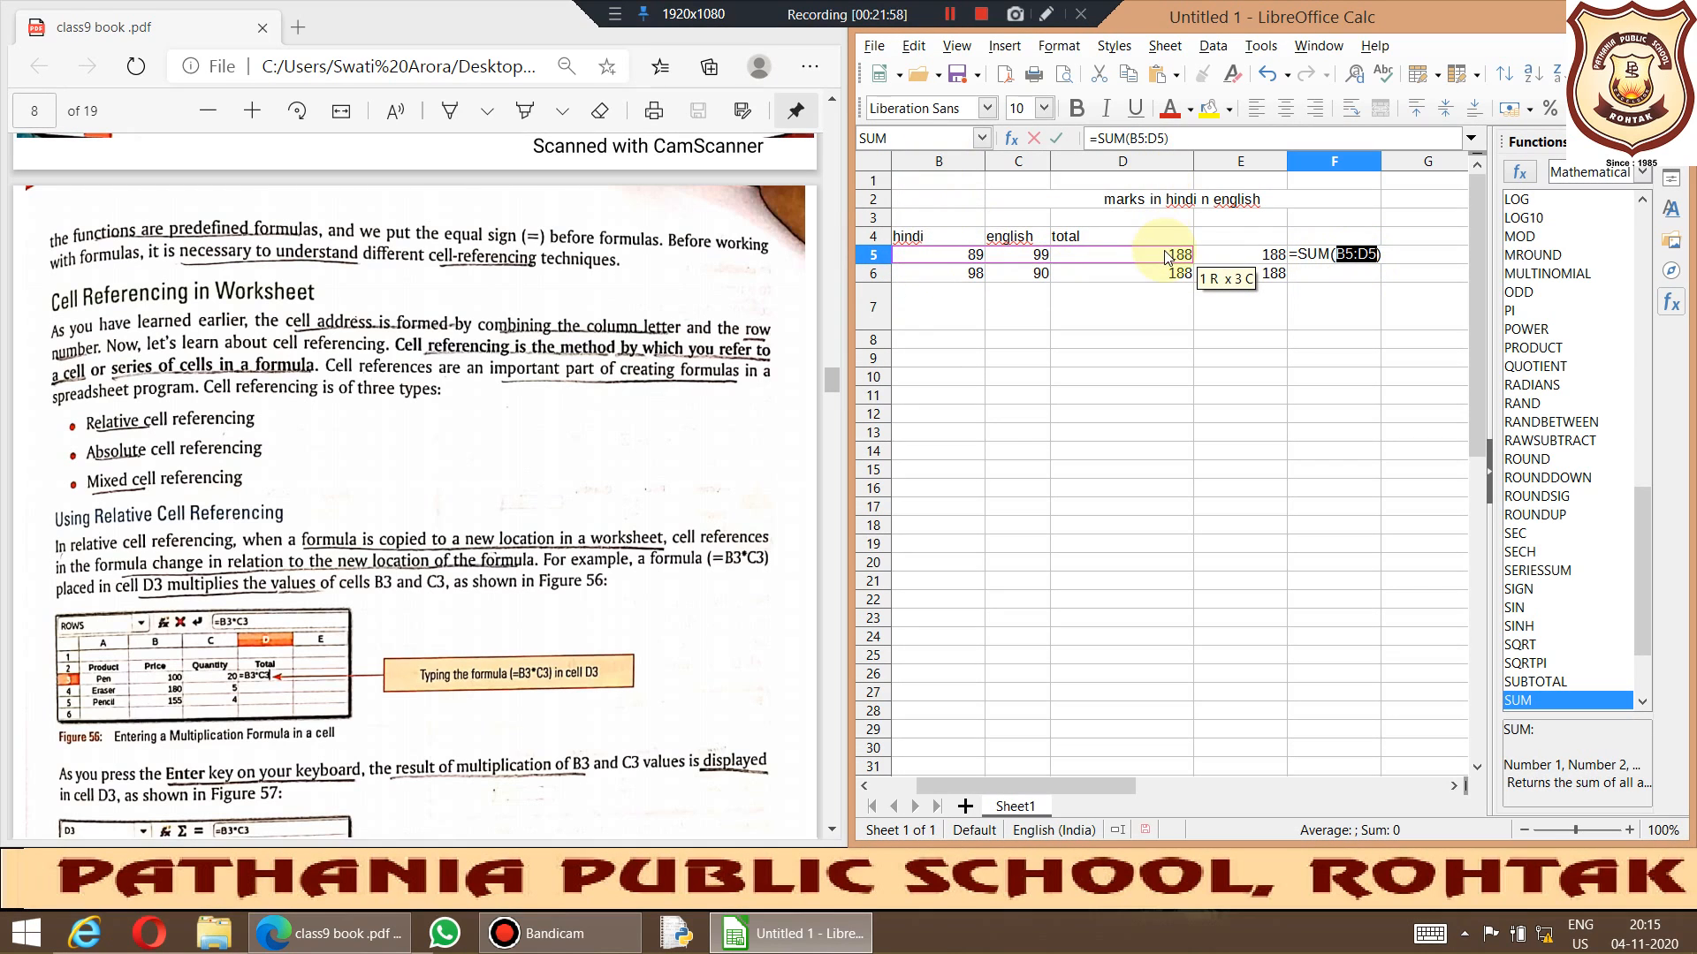
left_click(976, 275)
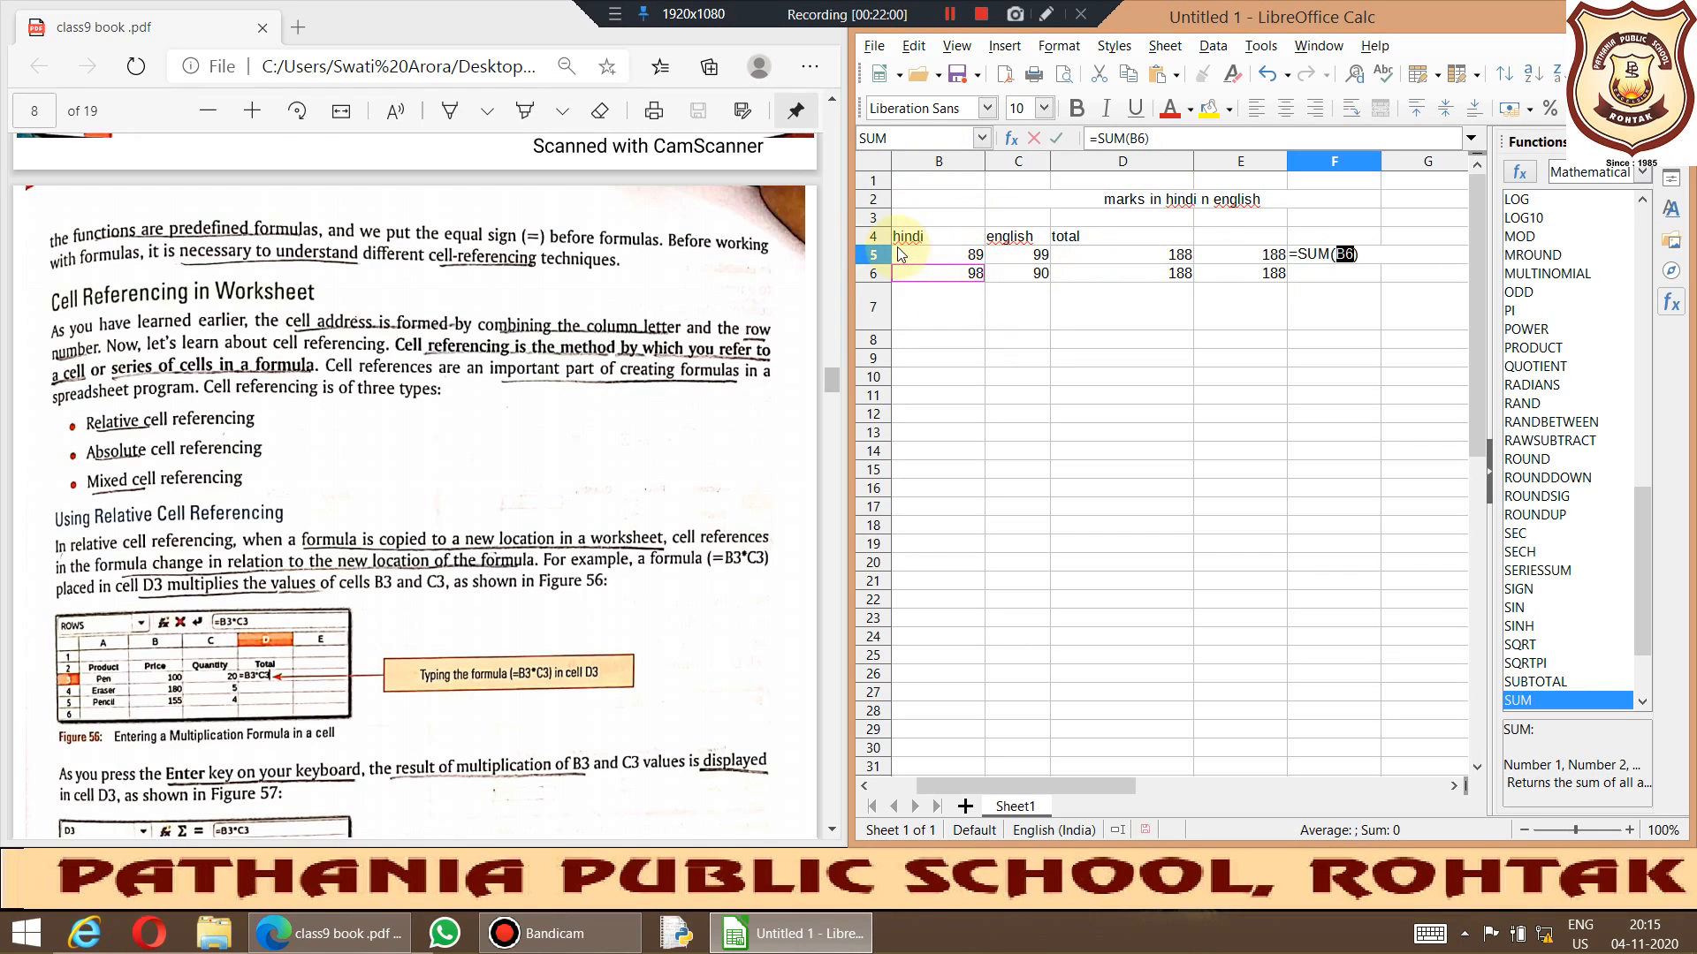
left_click_drag(901, 260, 1014, 263)
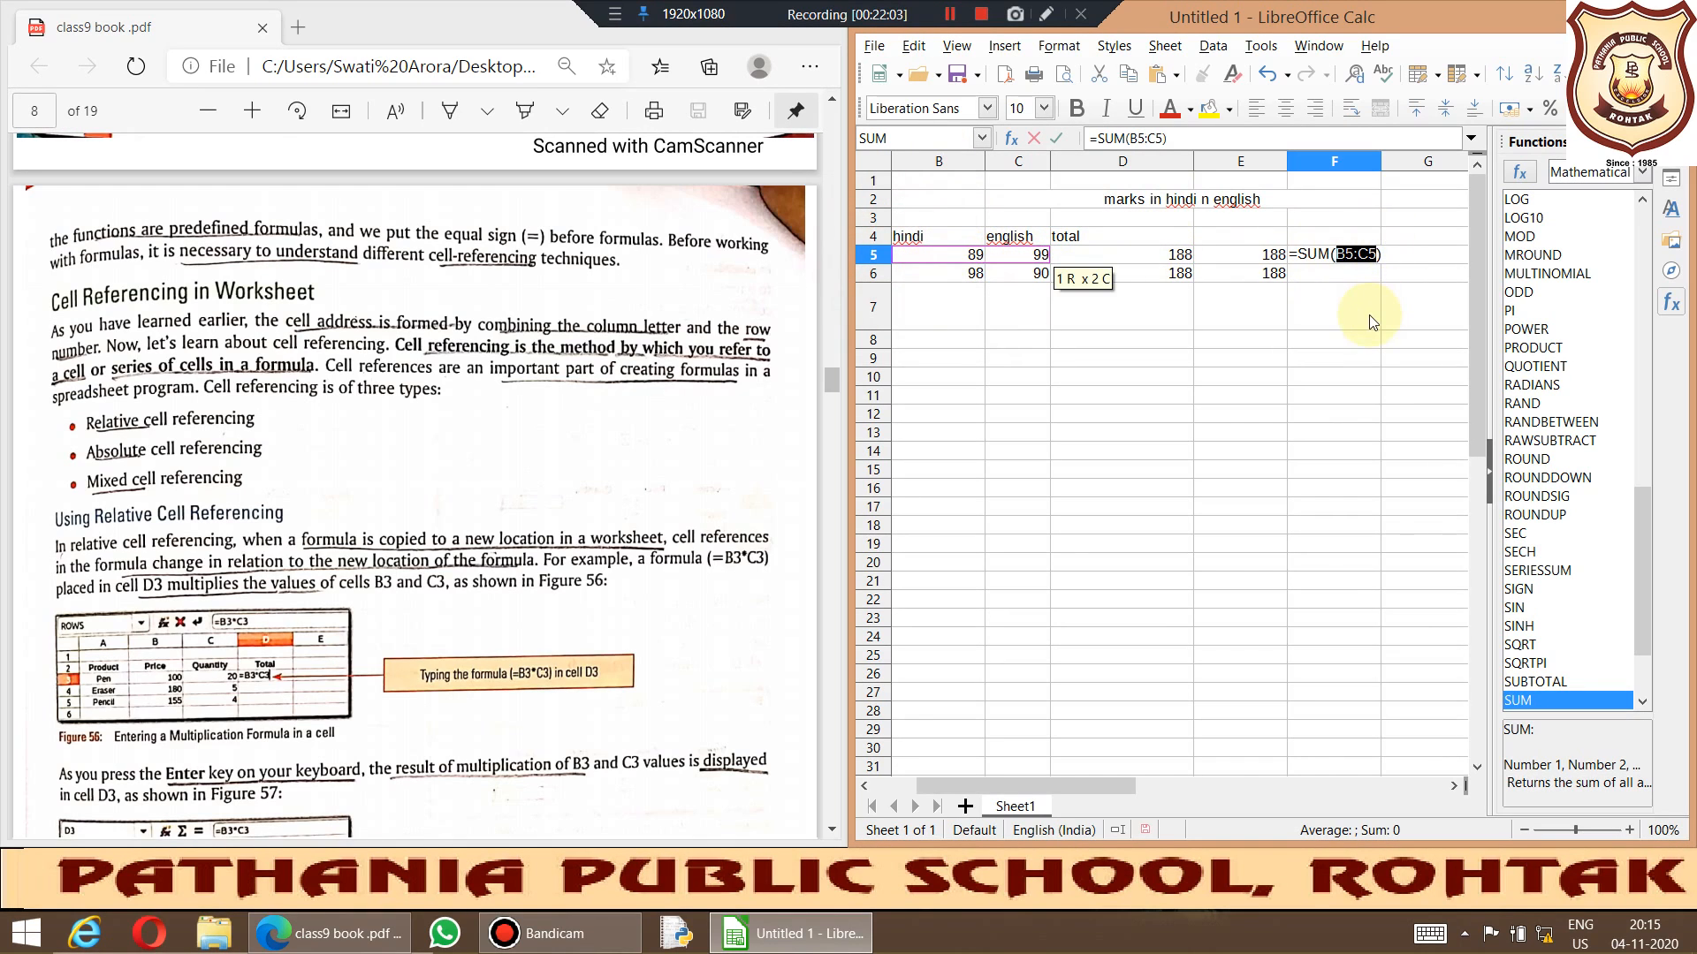
key("Return")
left_click(1365, 255)
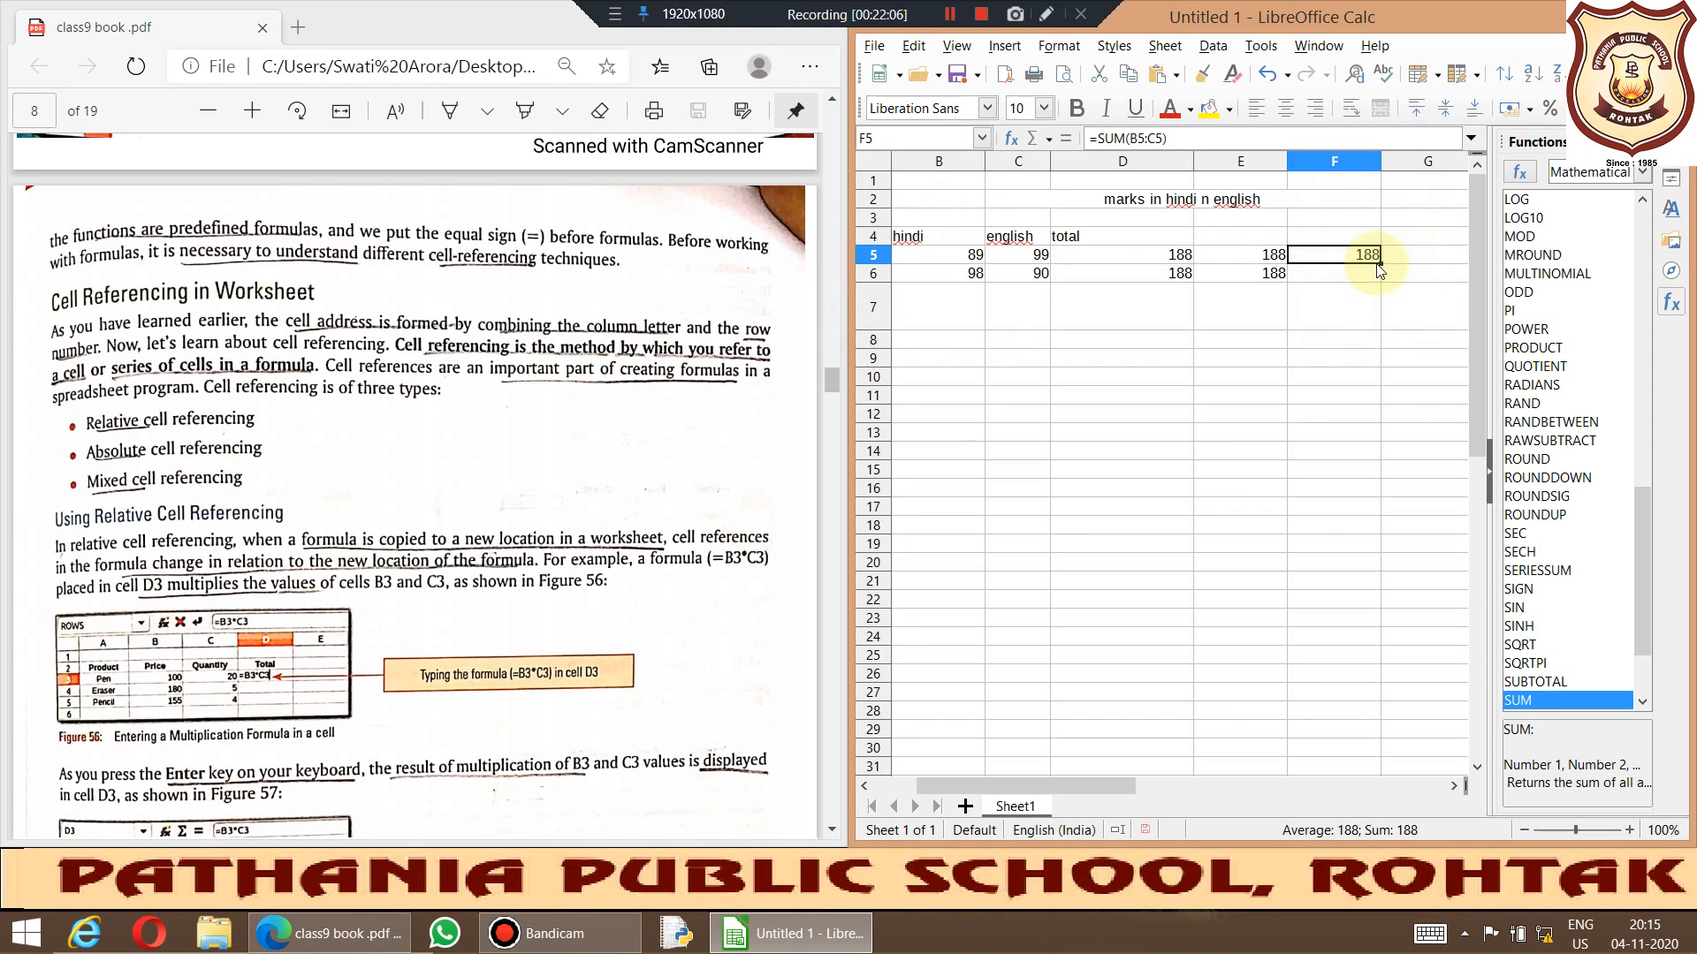
Step: Copy the SUM formula from F5 down to F6
left_click_drag(1377, 263, 1384, 275)
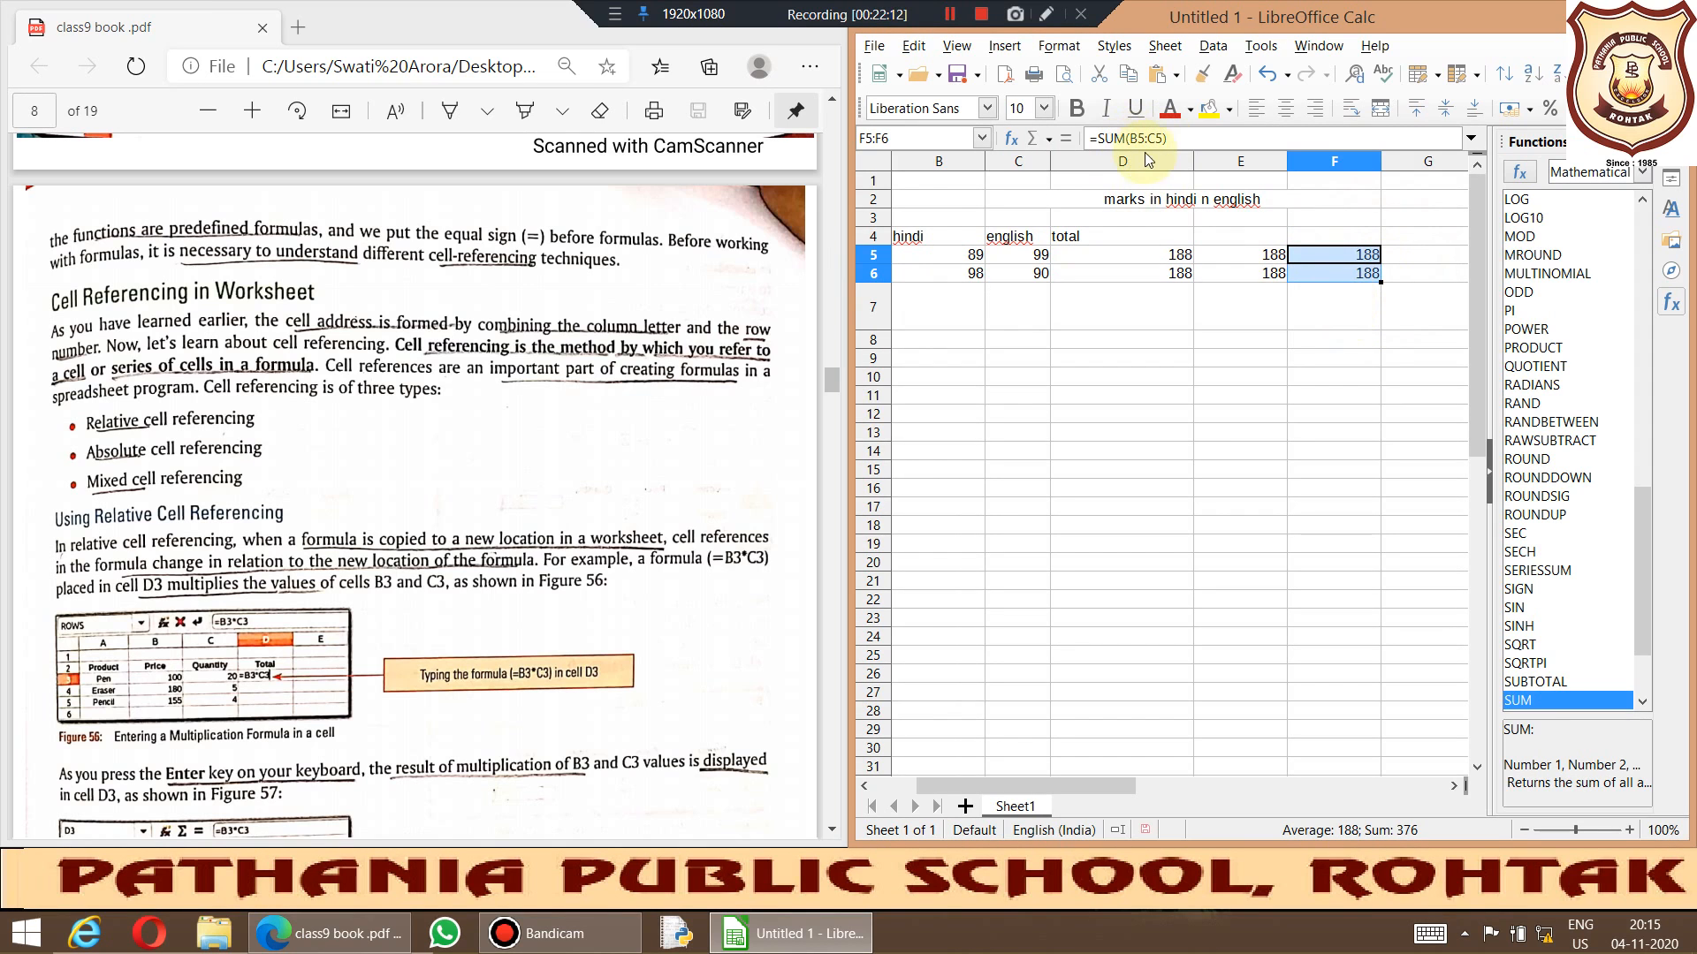
Step: Add True as a third argument after C5 in the SUM formula in cell D5
left_click(1159, 255)
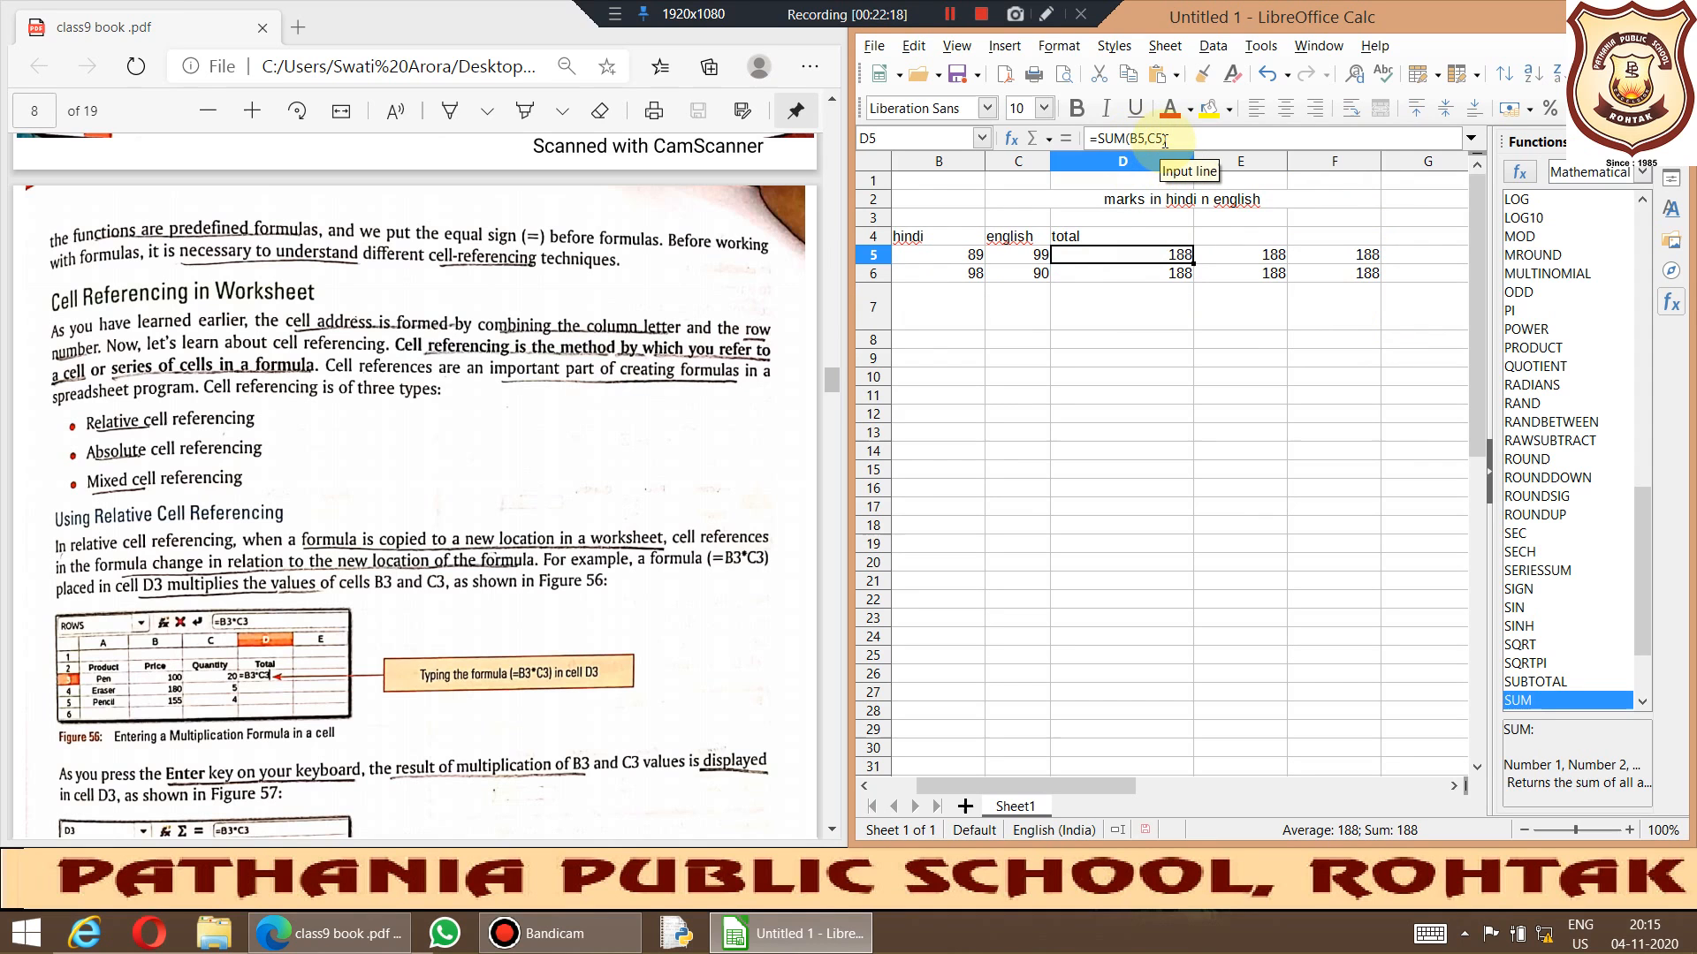
left_click(1163, 139)
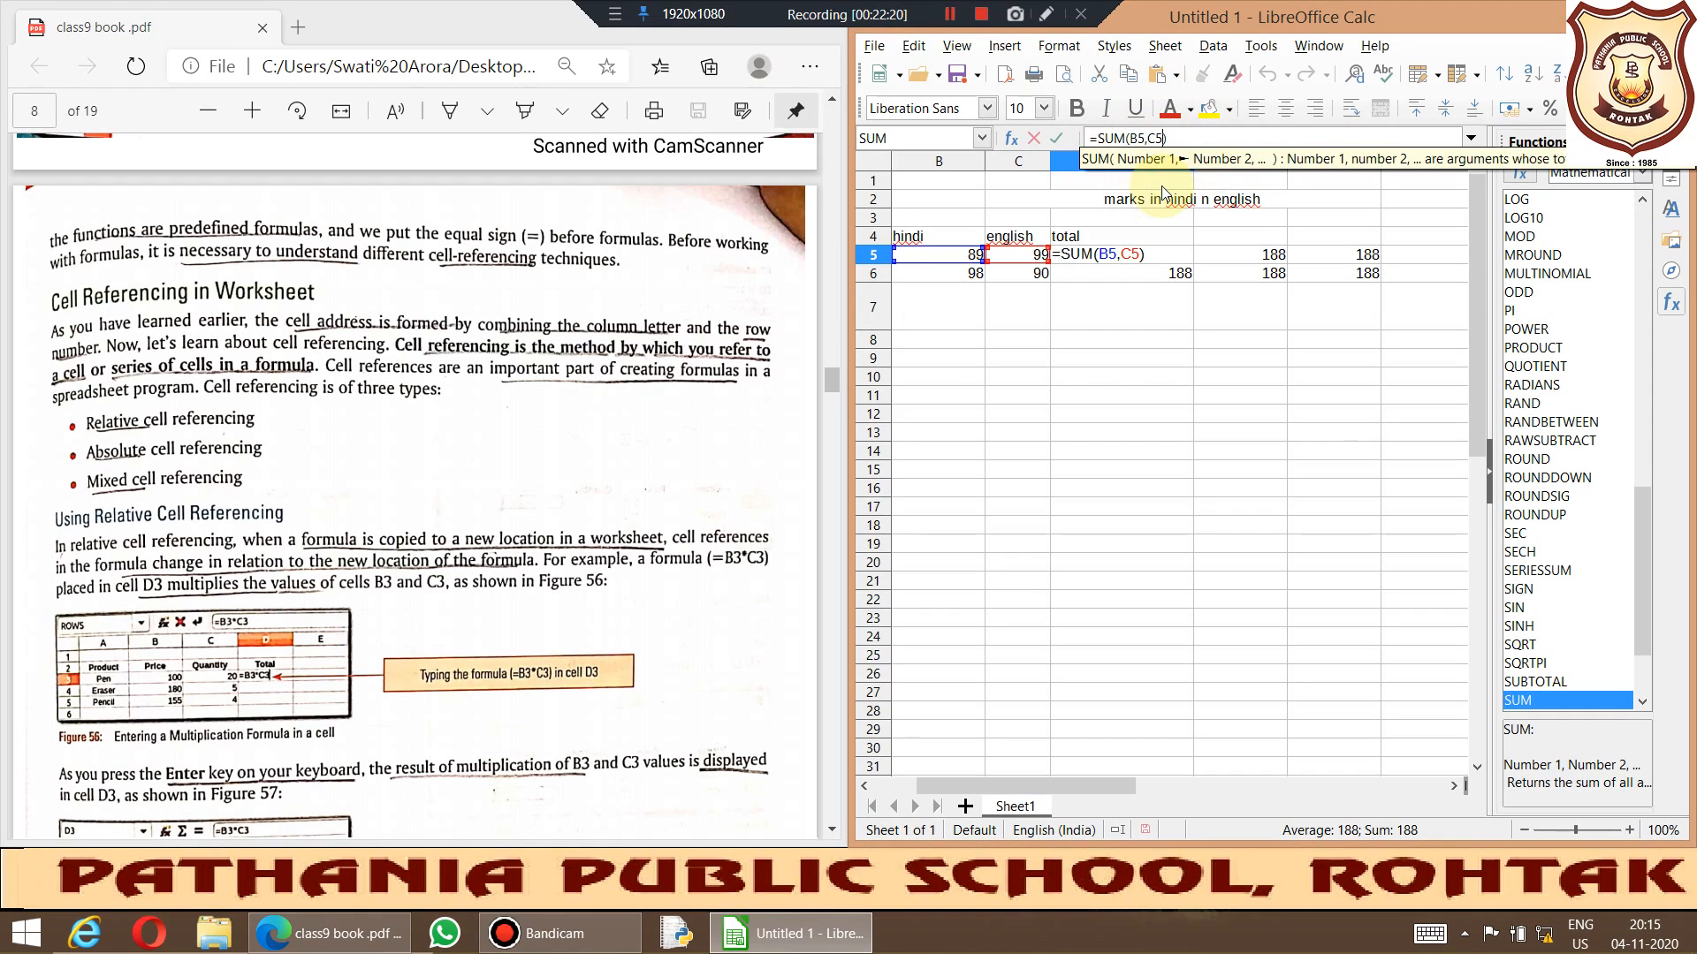
type(",")
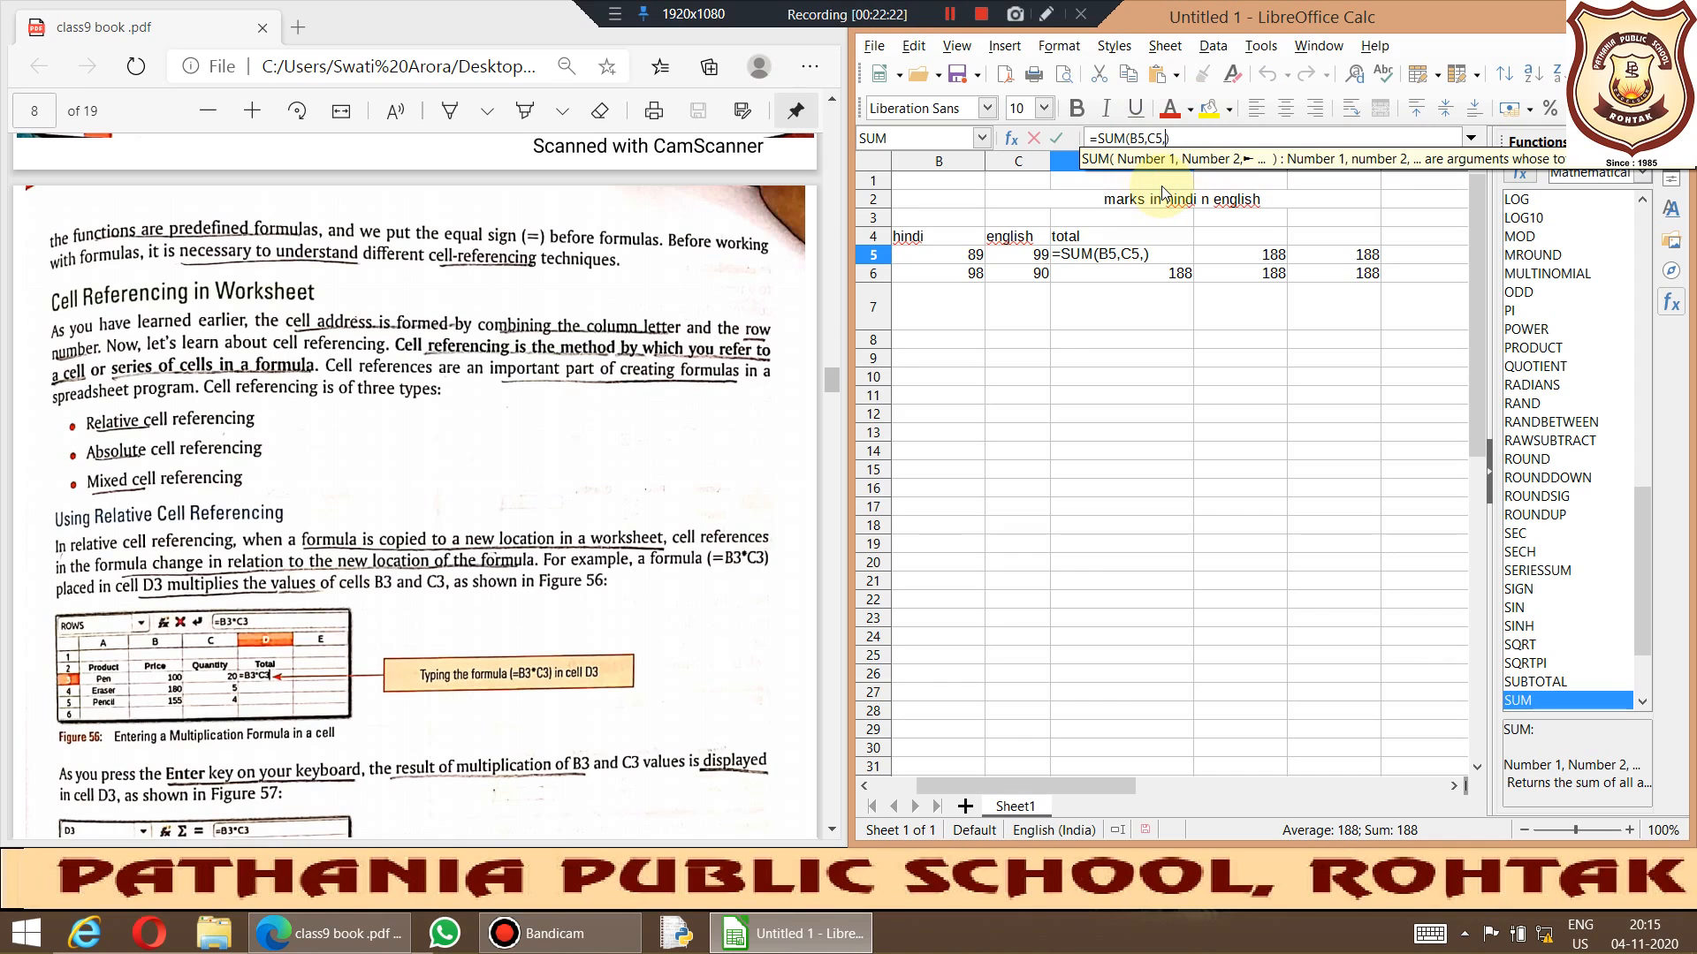
type("true")
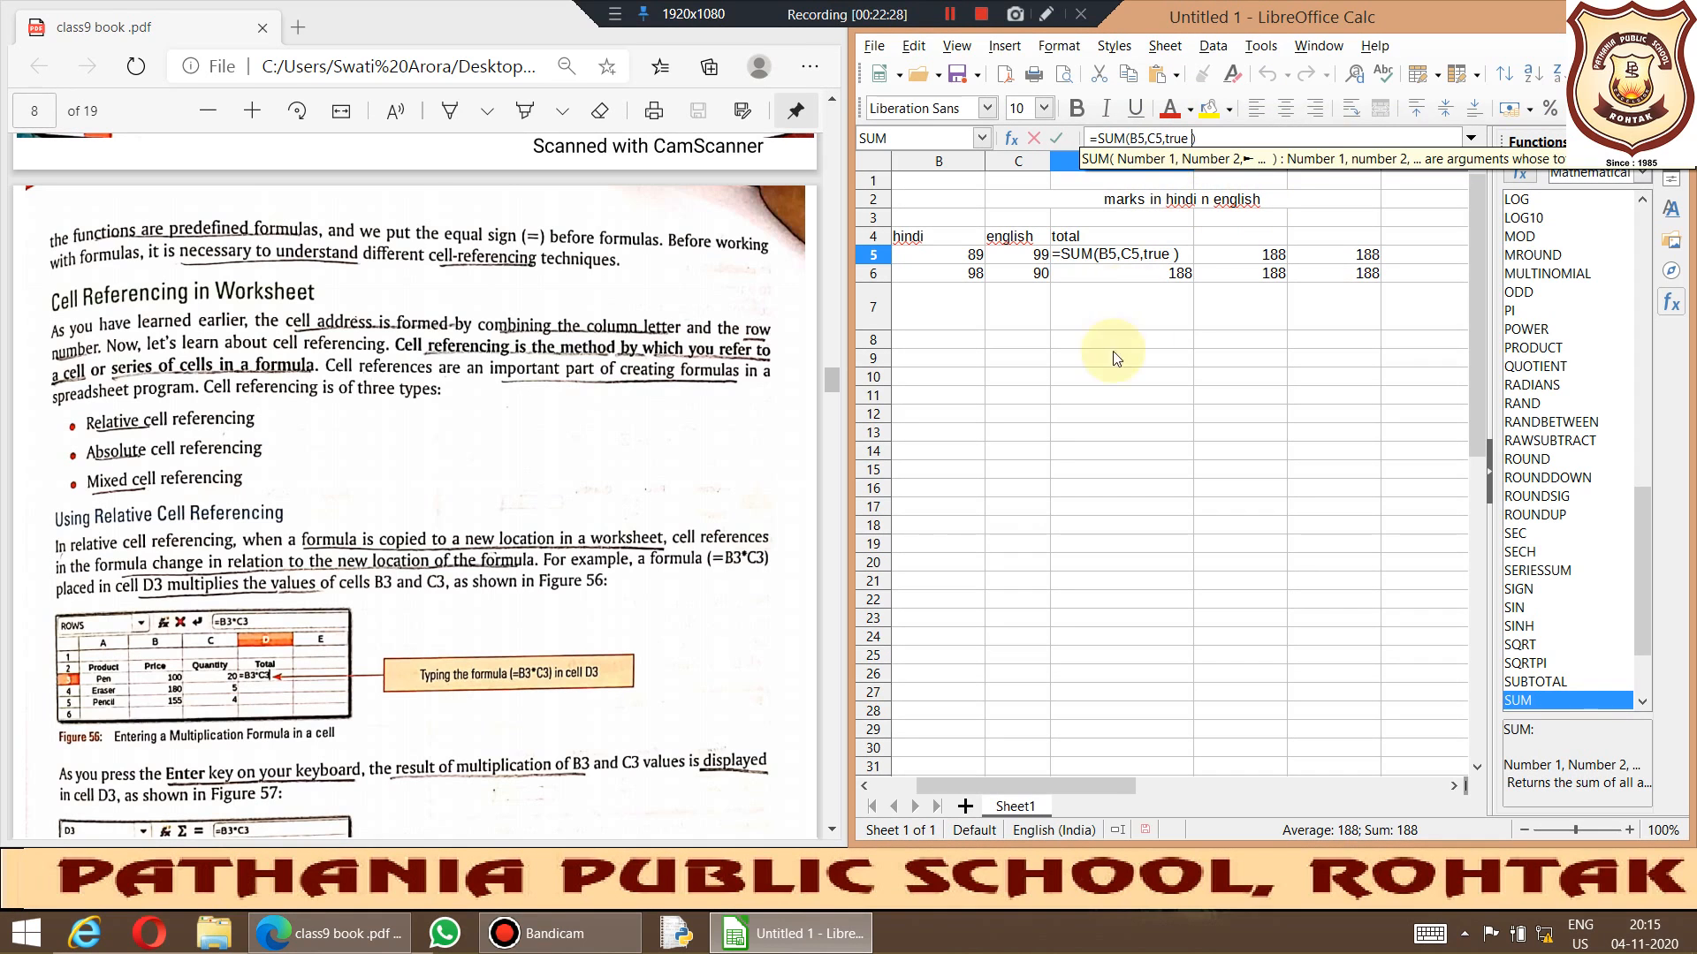
left_click(1148, 254)
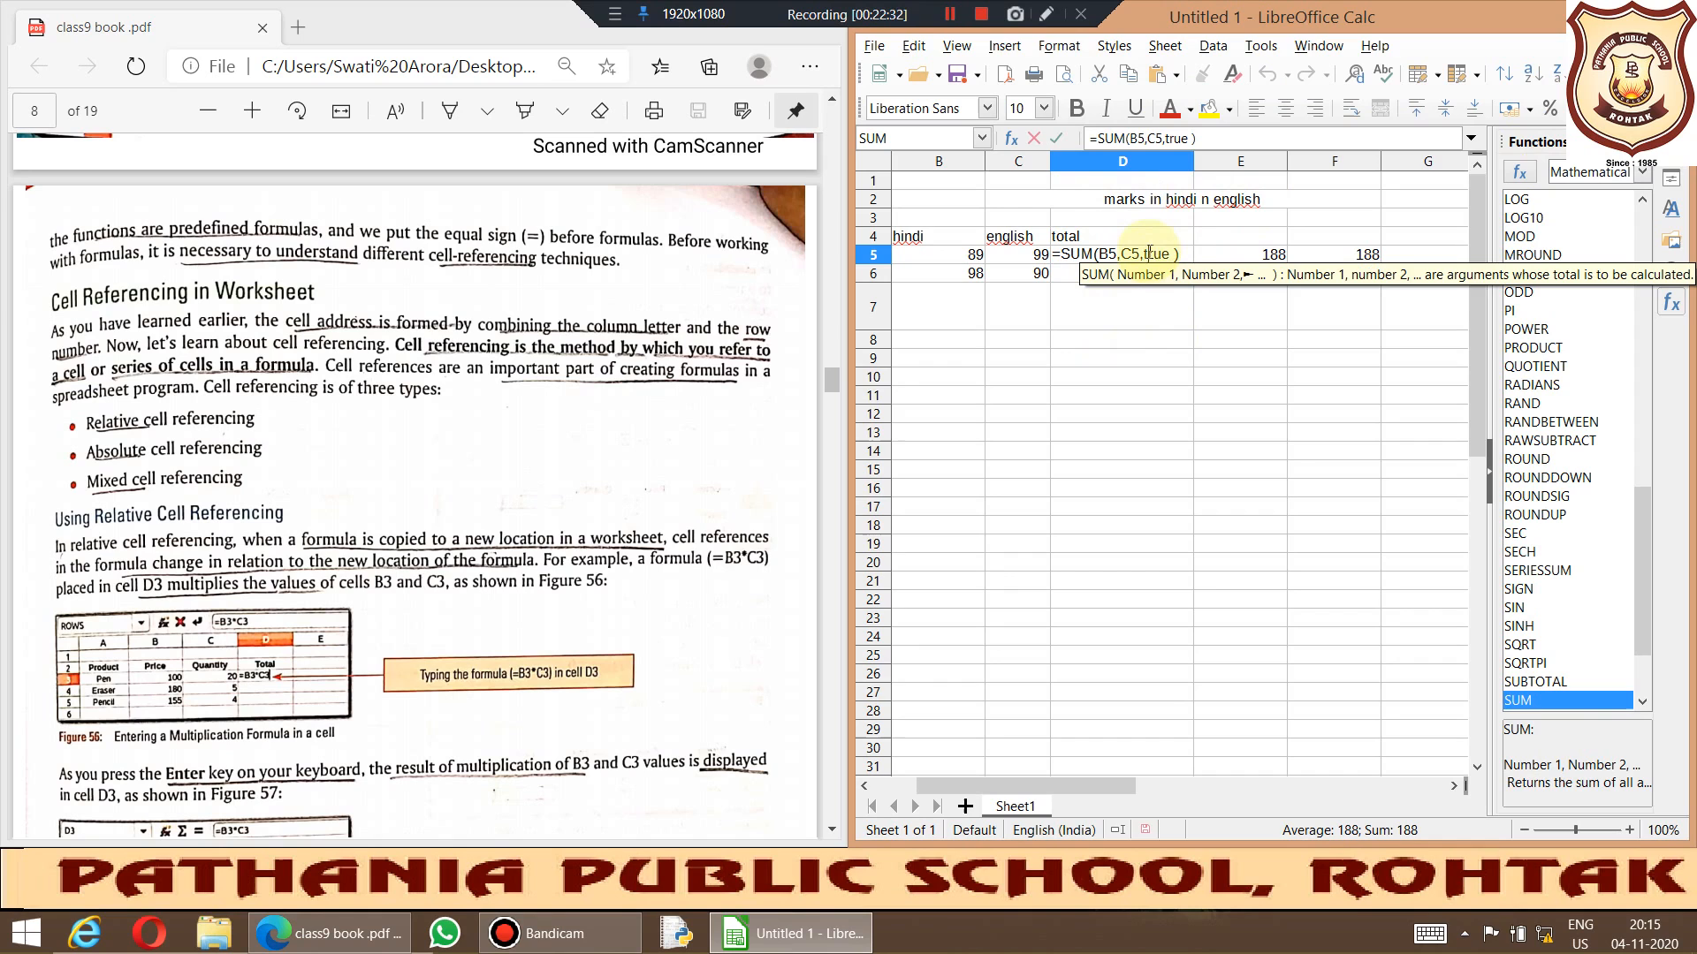
key("BackSpace")
type("T")
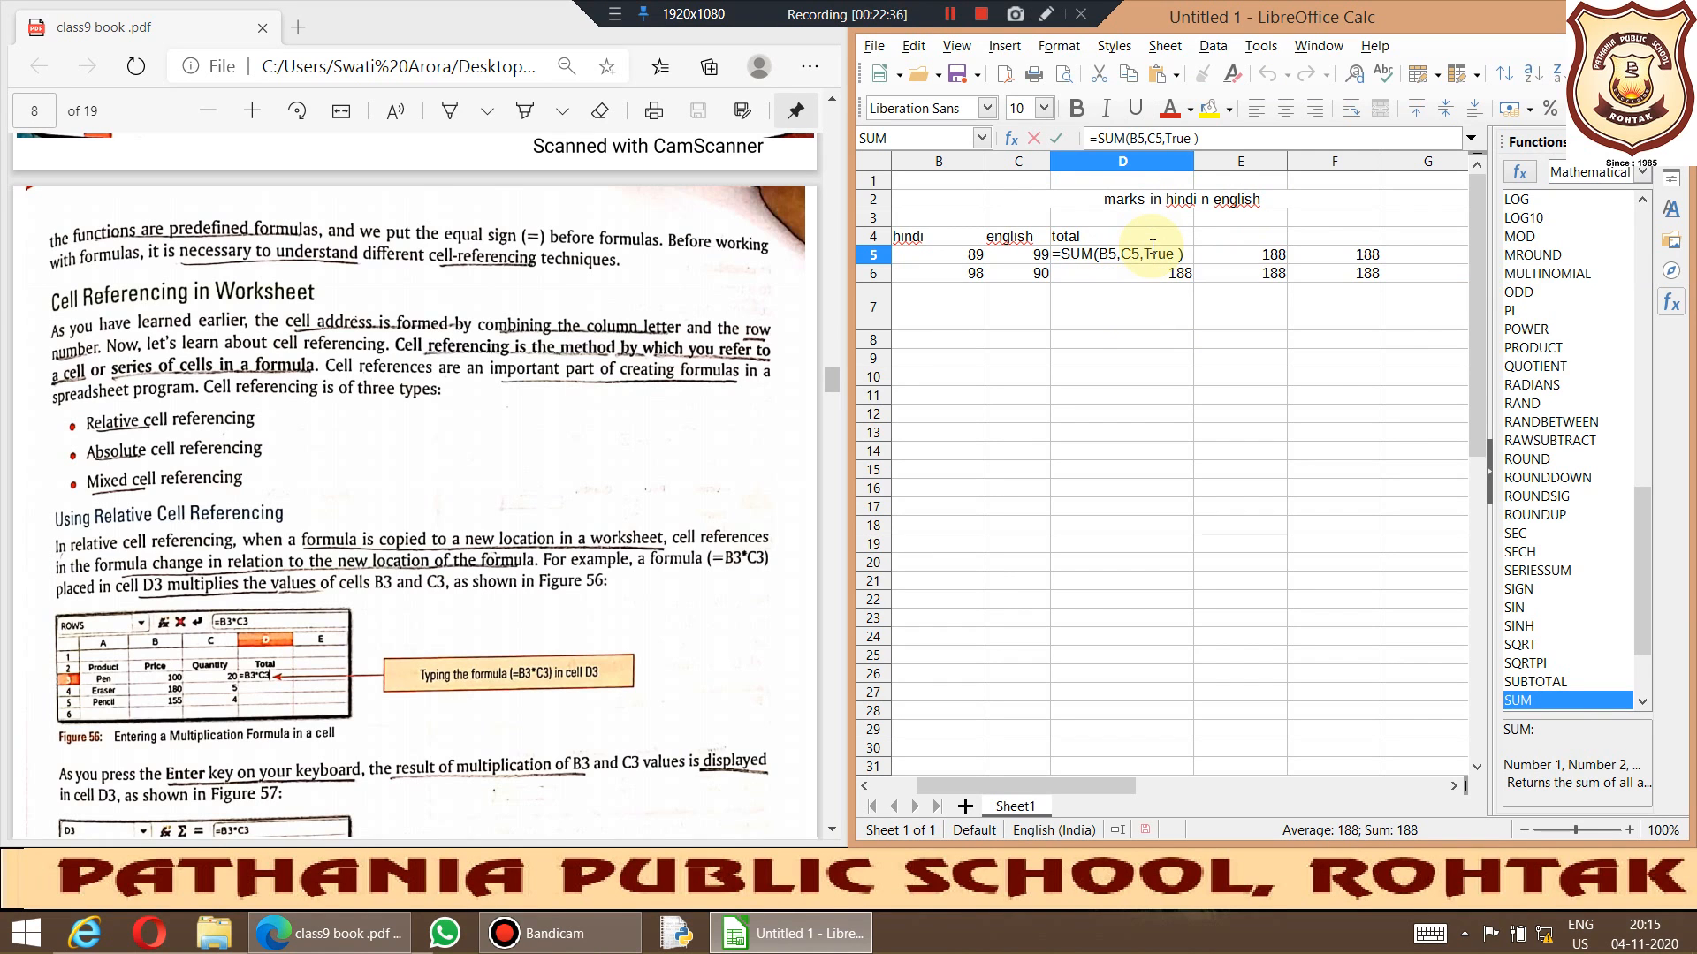
double_click(1148, 254)
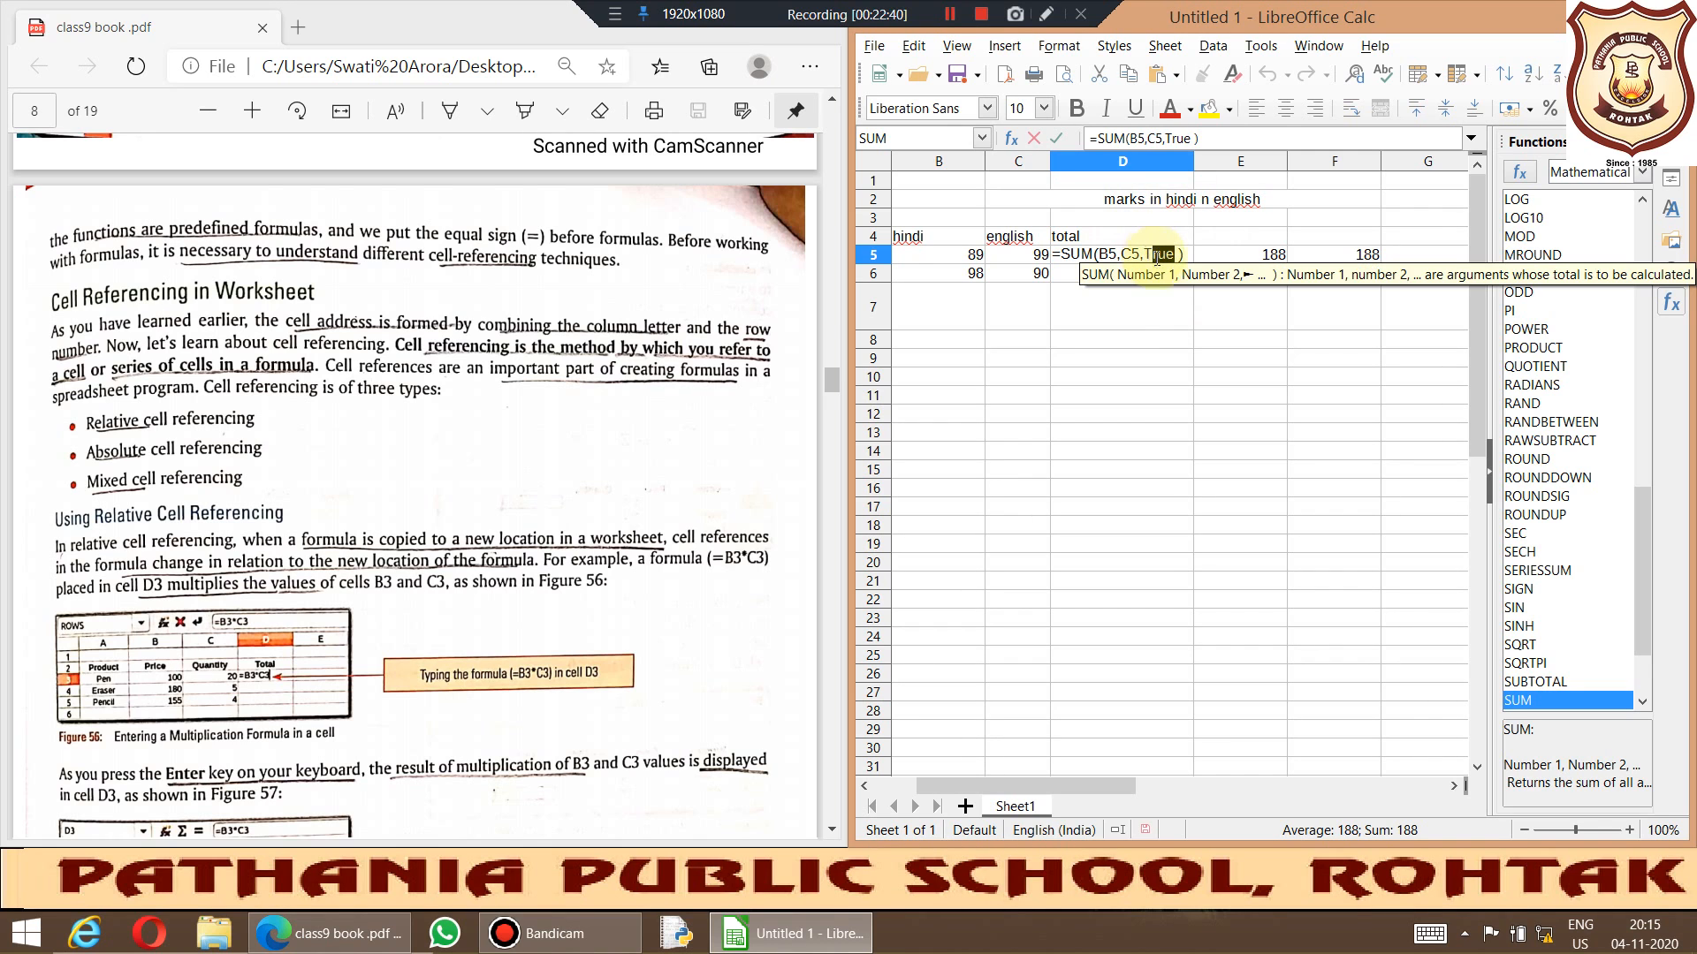
type("rue")
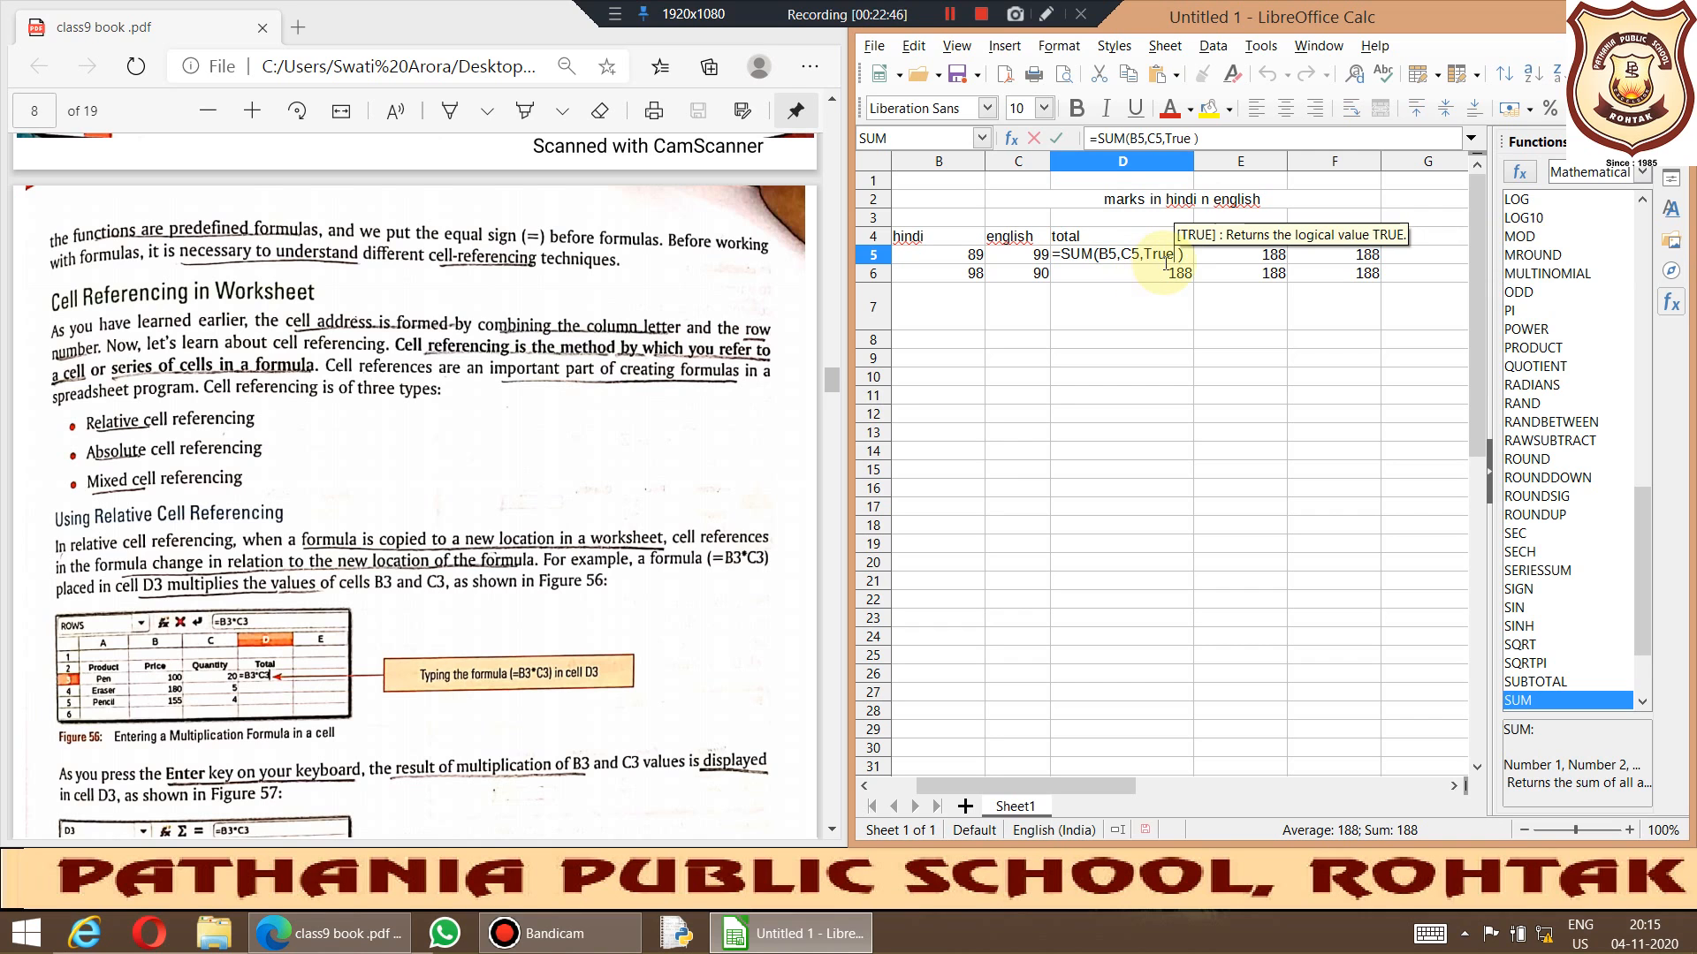
Step: Rewrite the third SUM argument in D5 in capitals as TRUE and correct the formula's closing brackets
key("BackSpace")
key("BackSpace")
key("BackSpace")
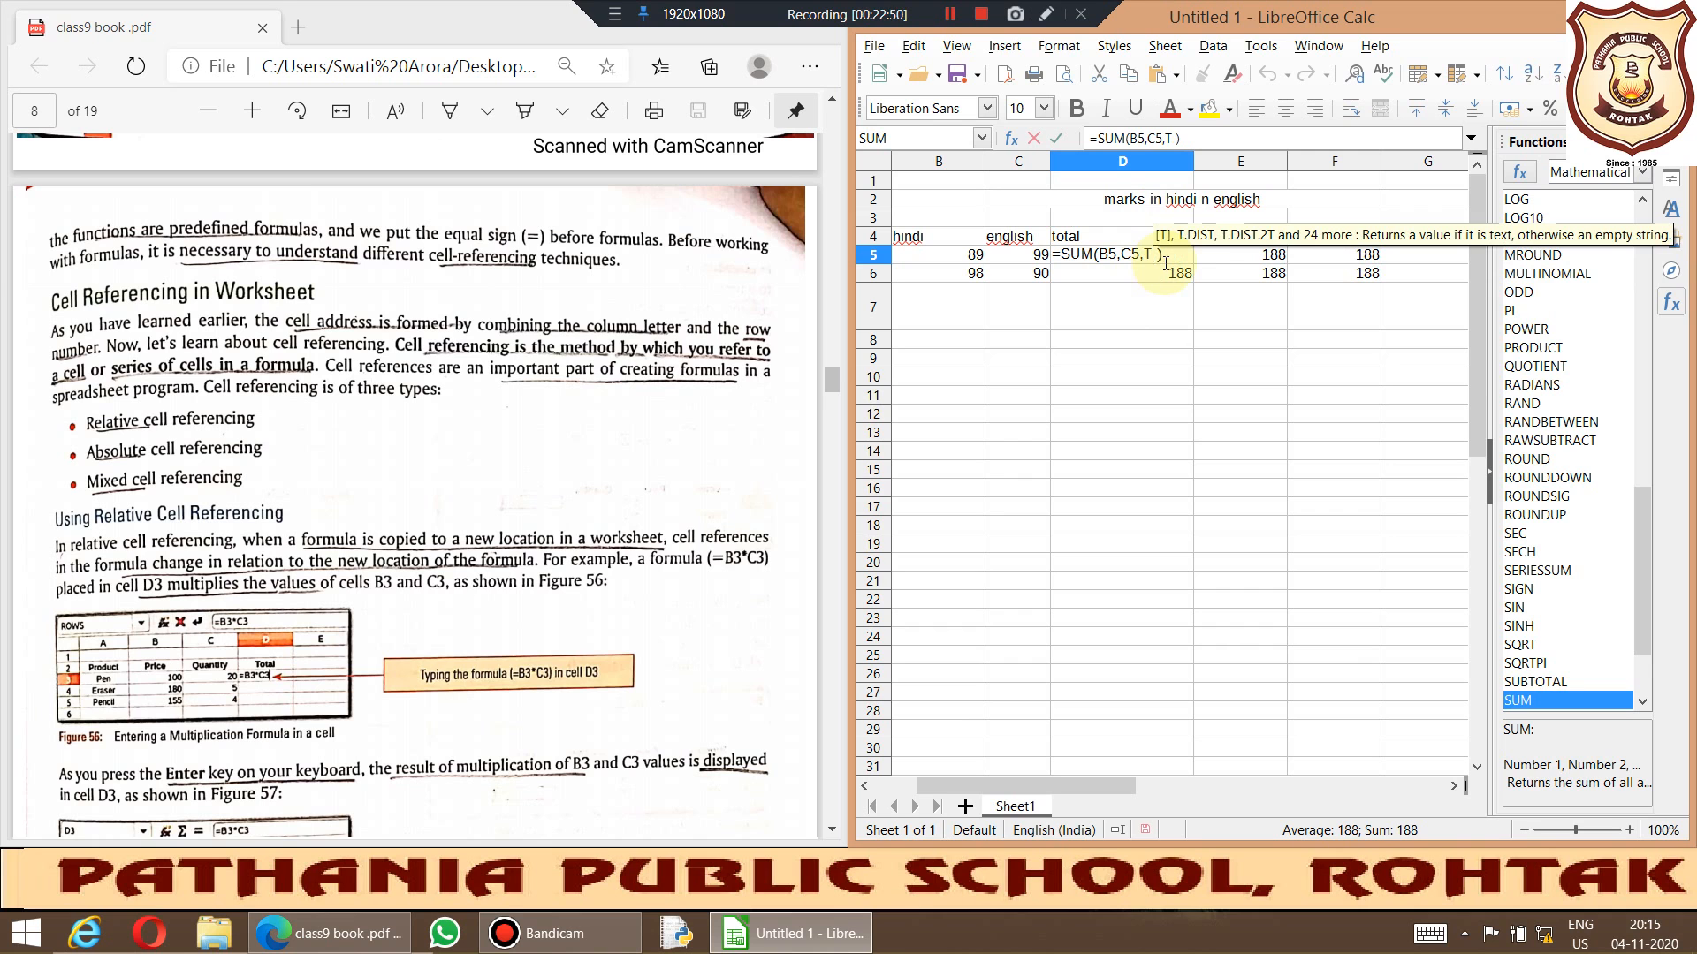
type("RUE")
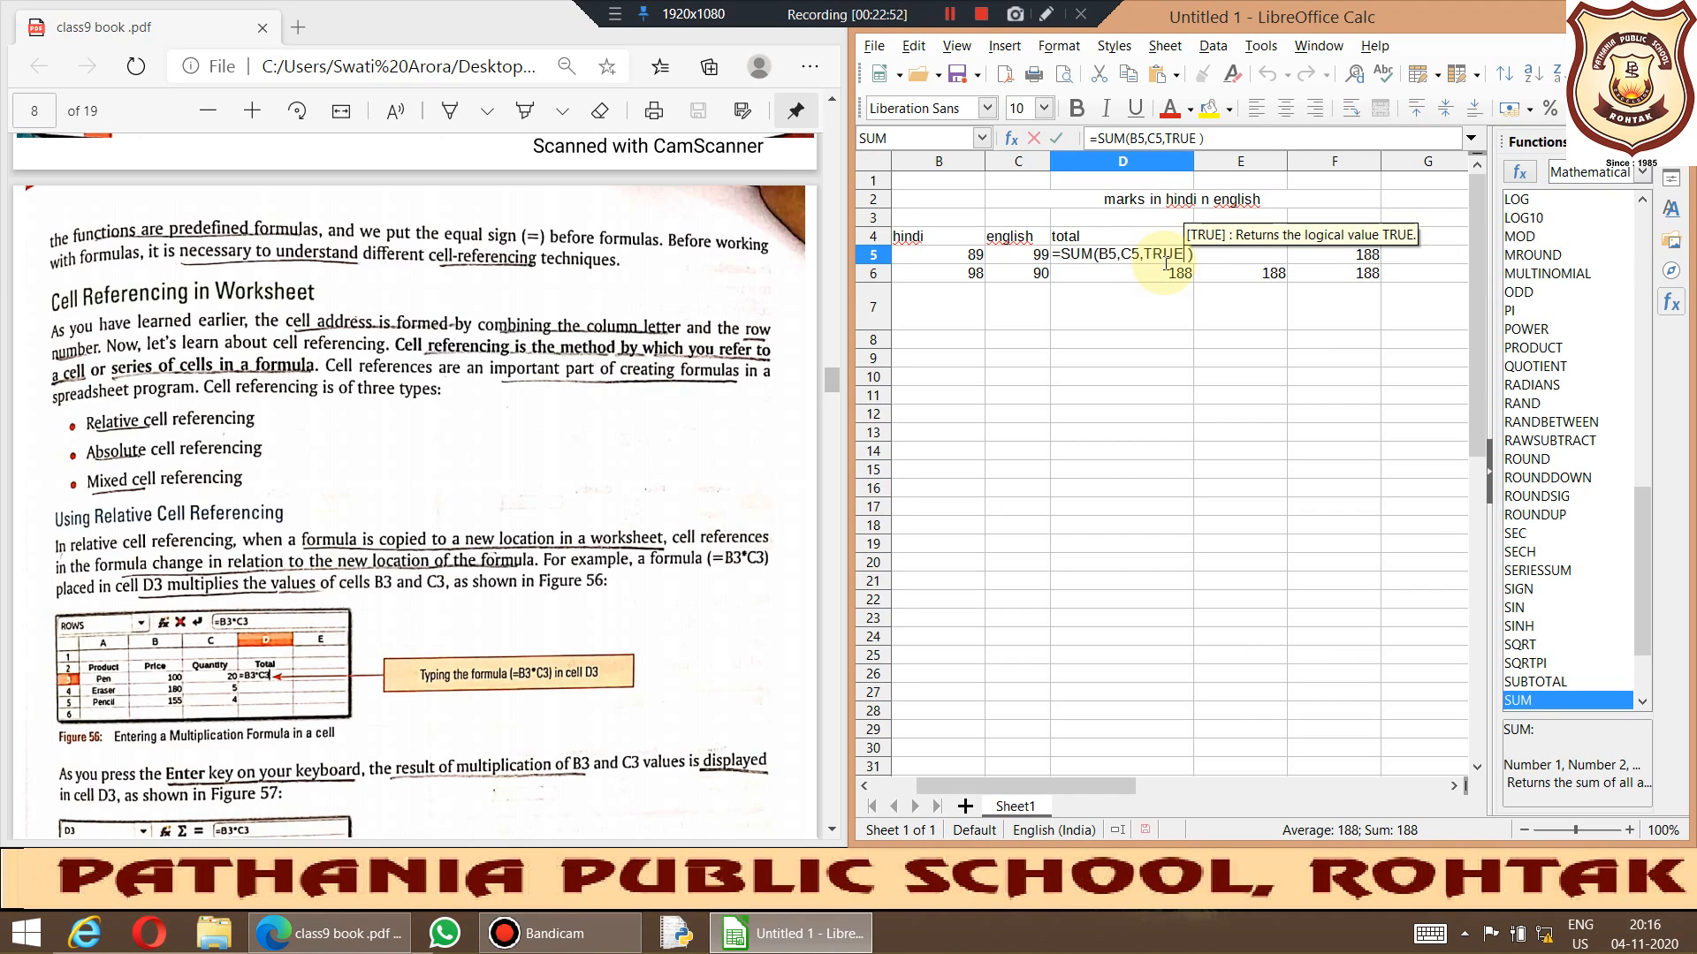
type("()")
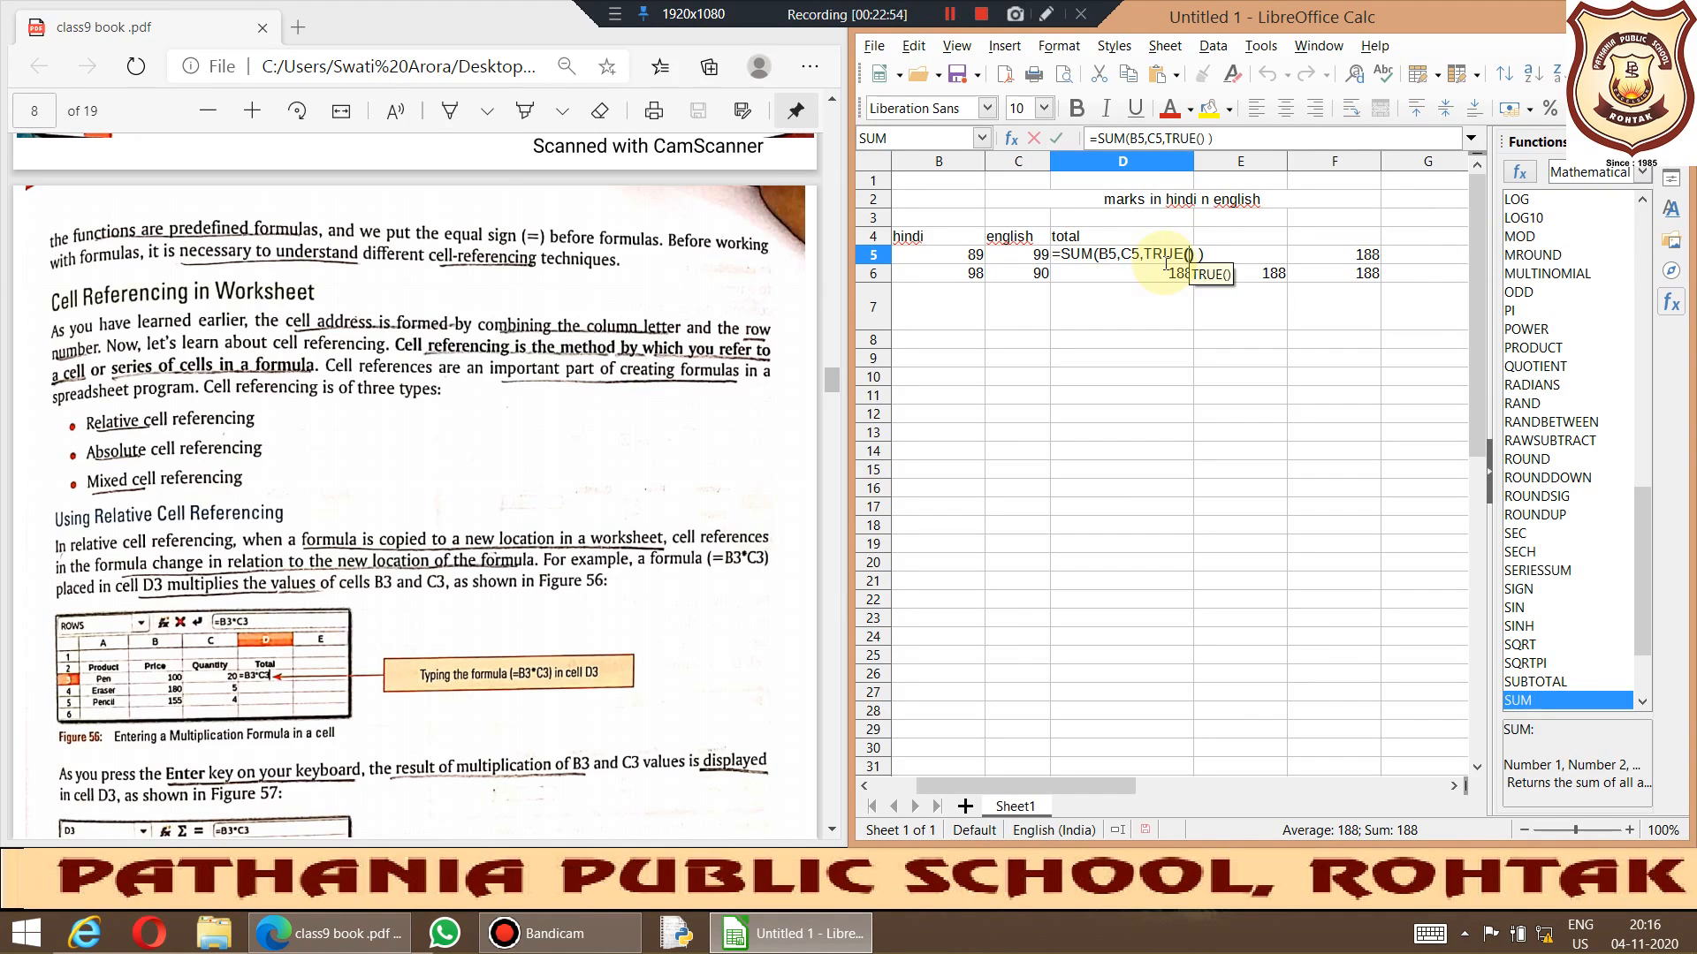
key("BackSpace")
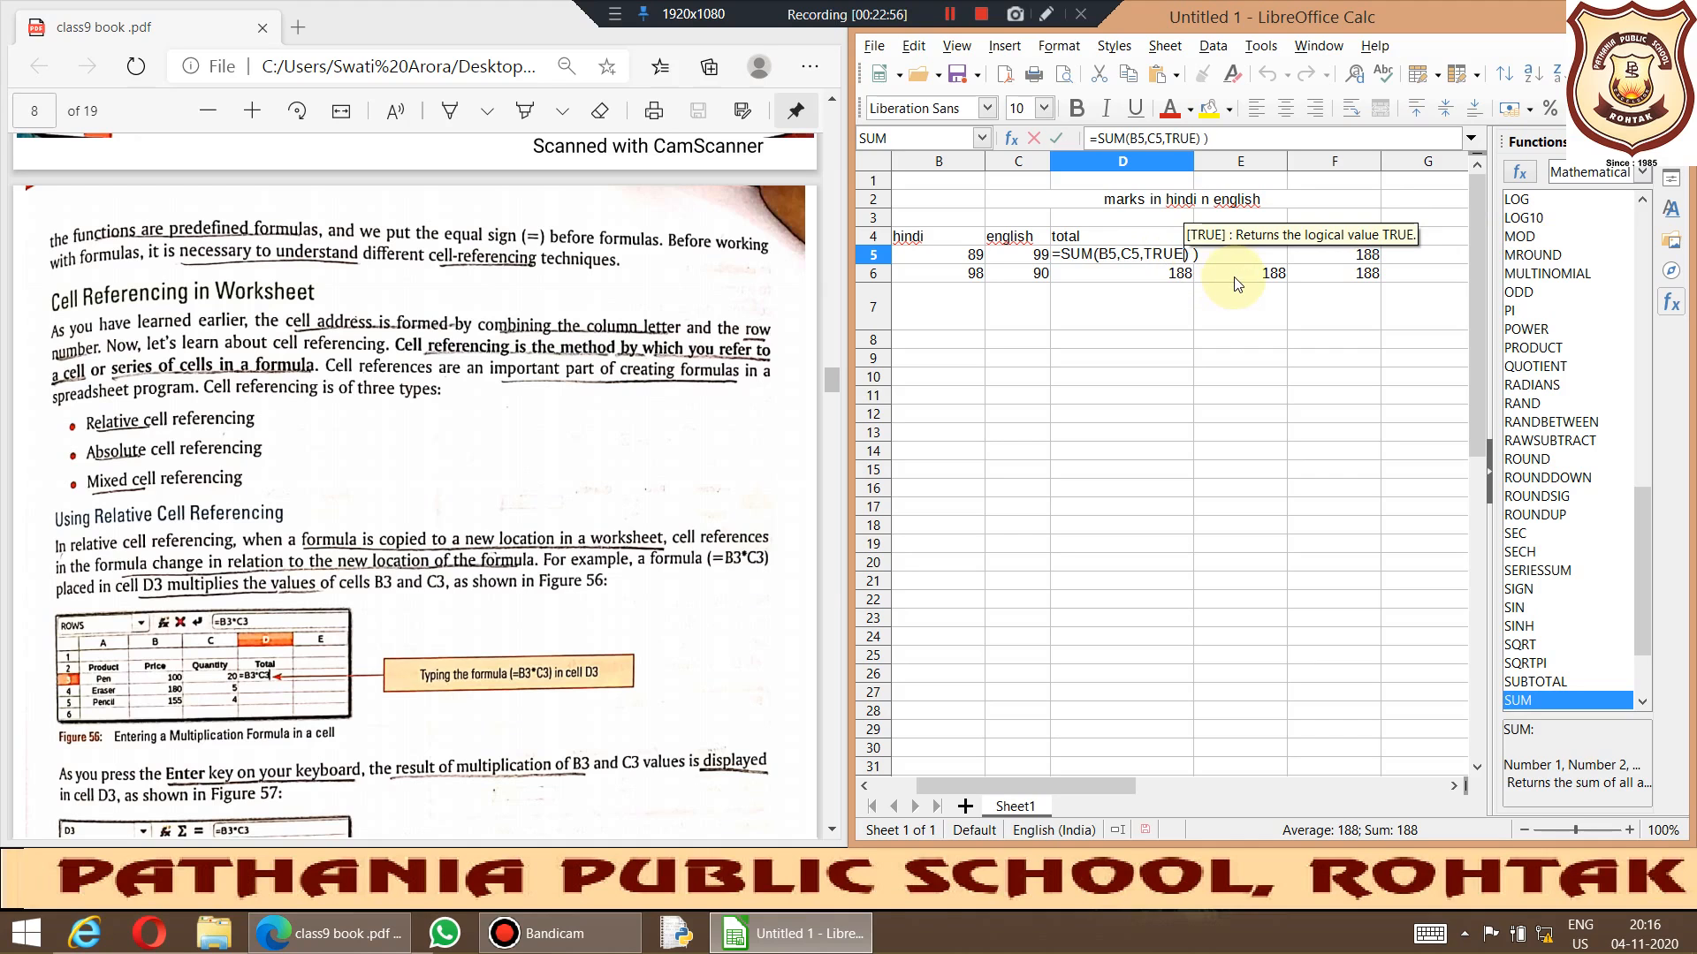
left_click(1191, 253)
key("Delete")
key("Delete")
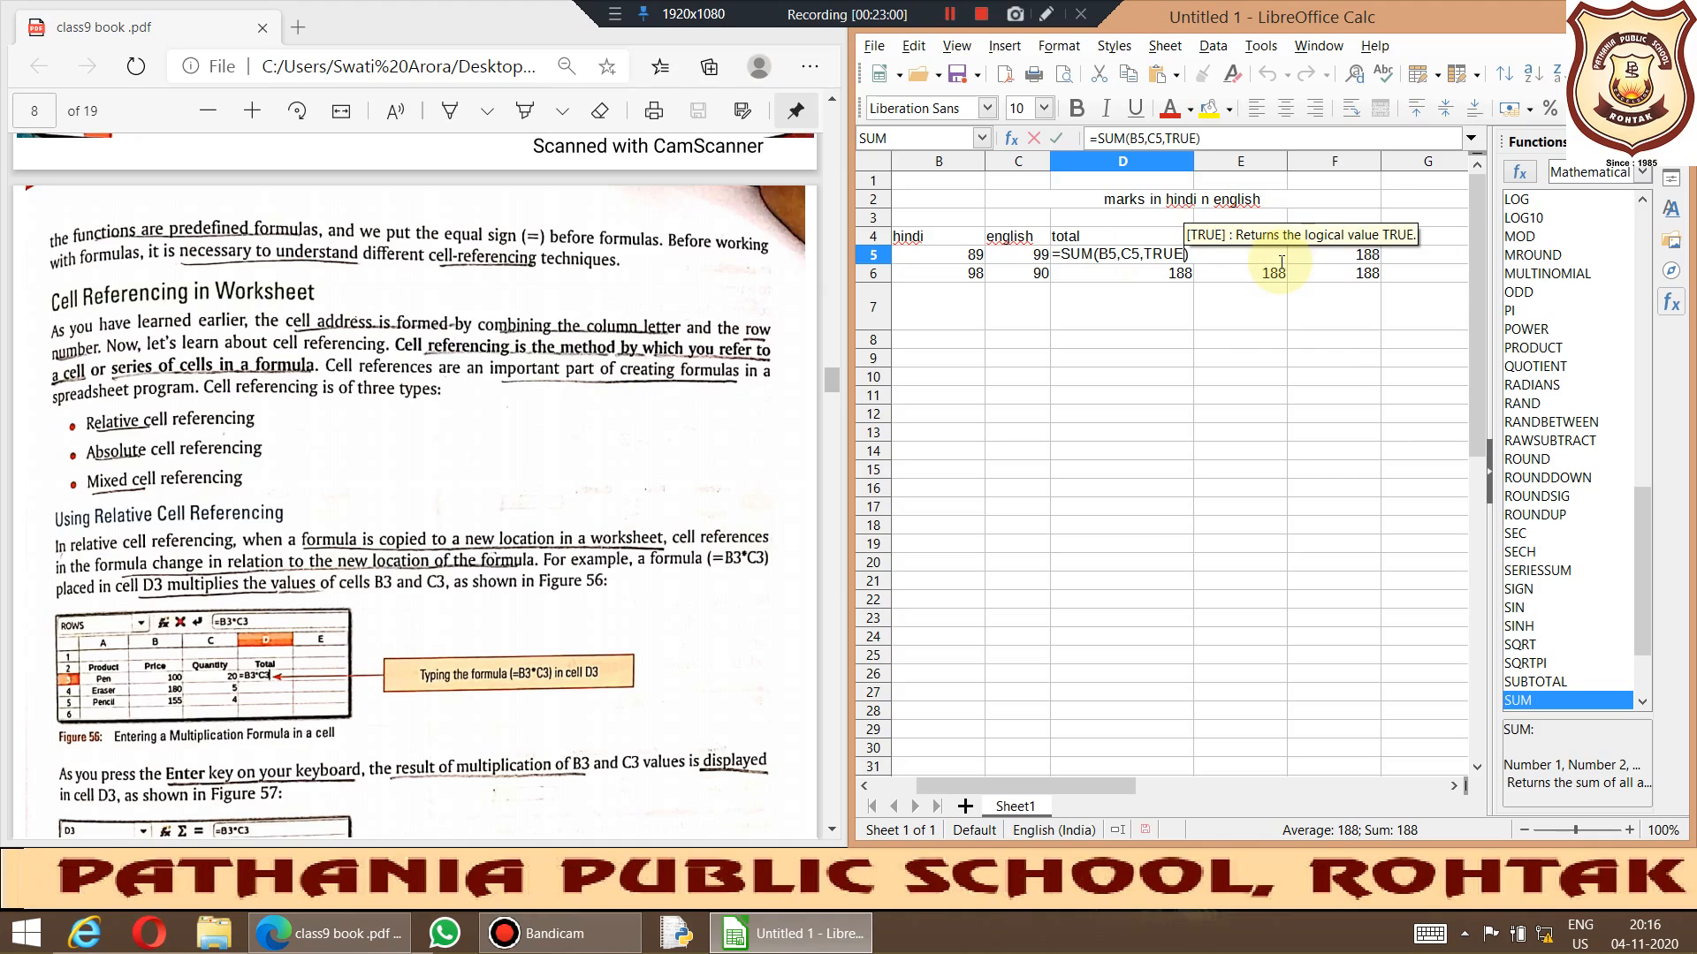
type(")")
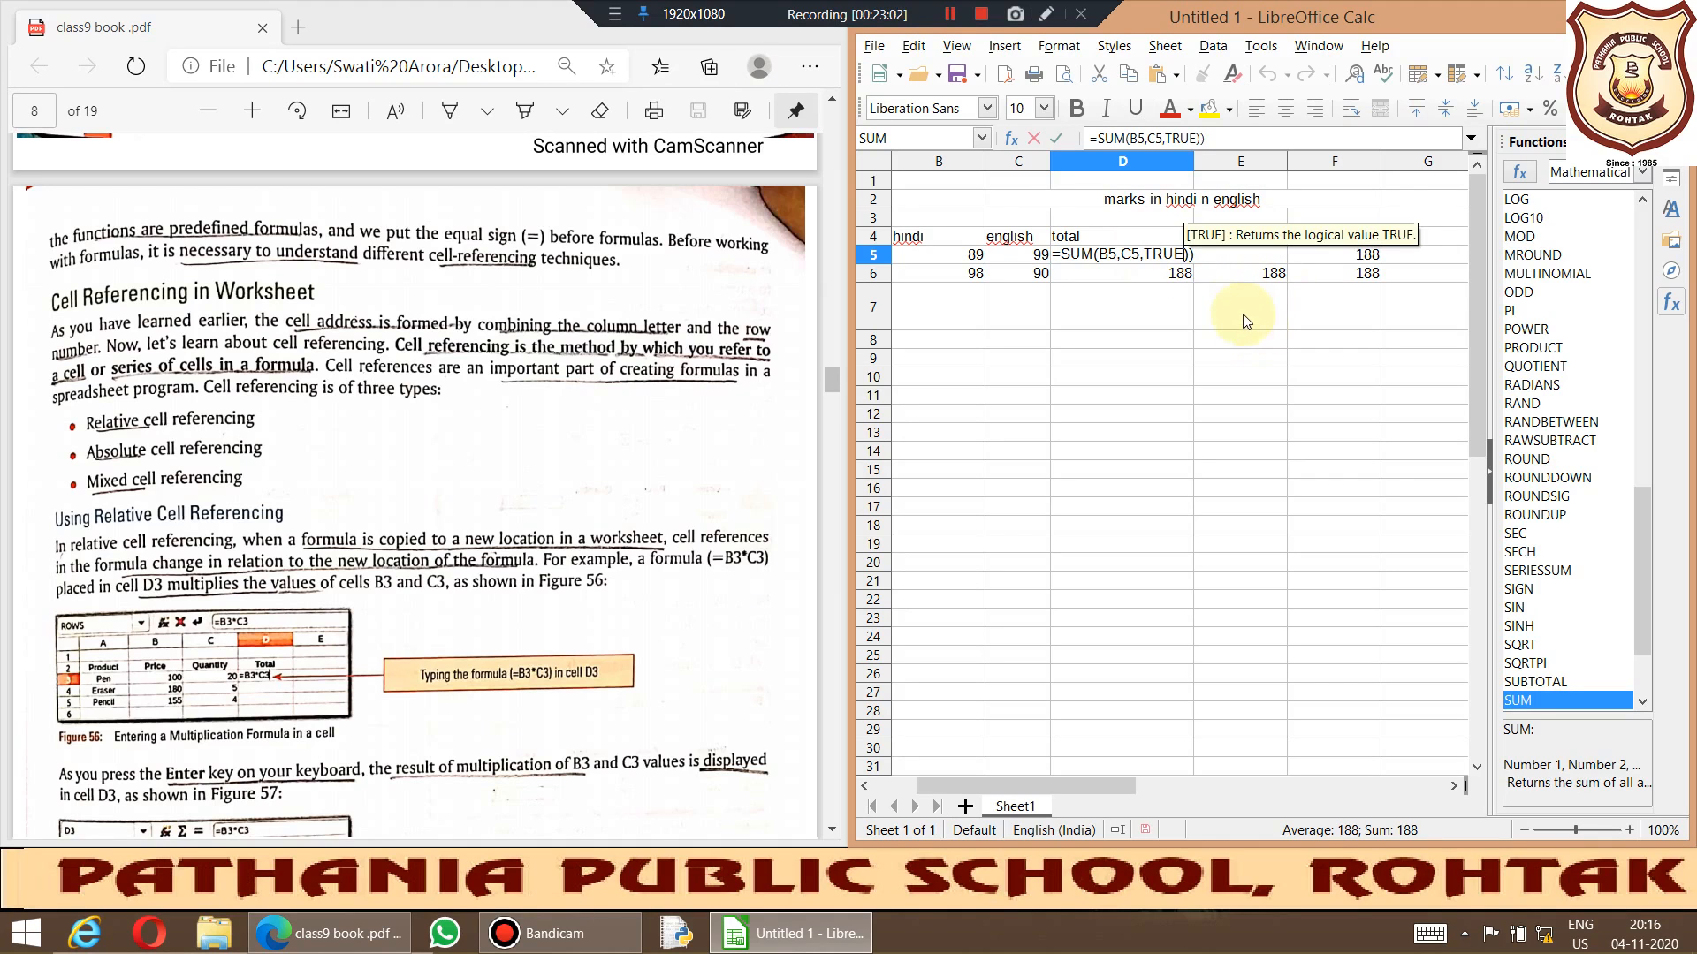
Step: Try empty brackets after TRUE, remove them, and enter the D5 formula as =SUM(B5,C5,TRUE)
left_click(1204, 139)
key("BackSpace")
type("()")
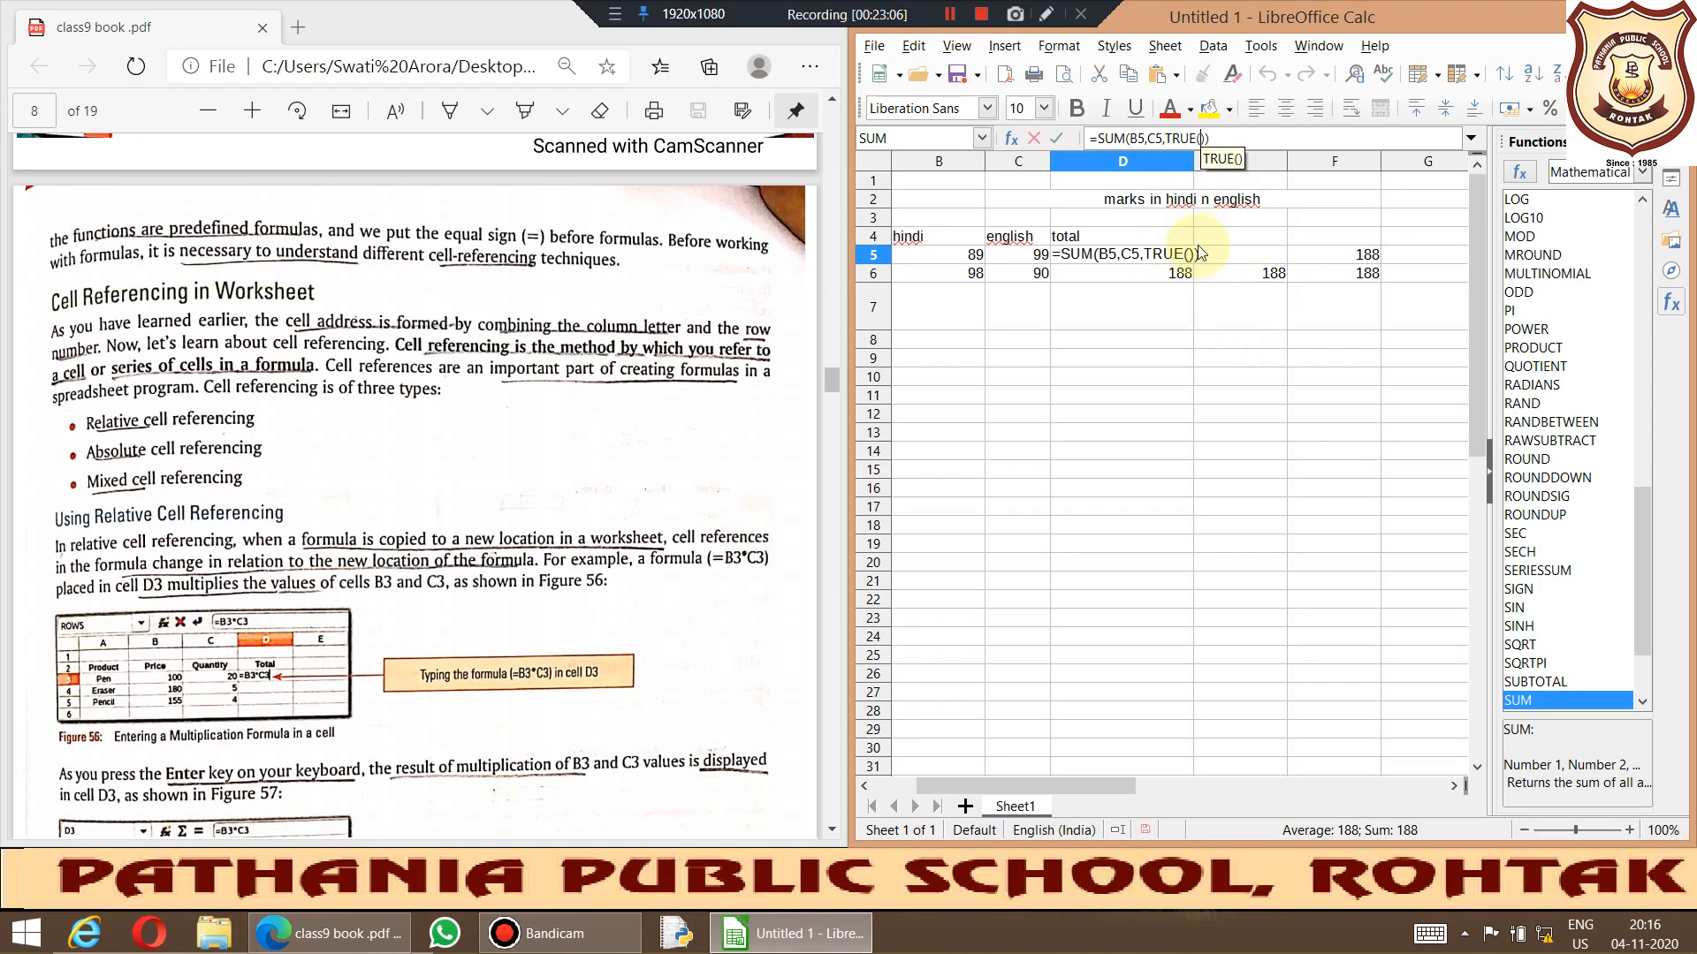
key("BackSpace")
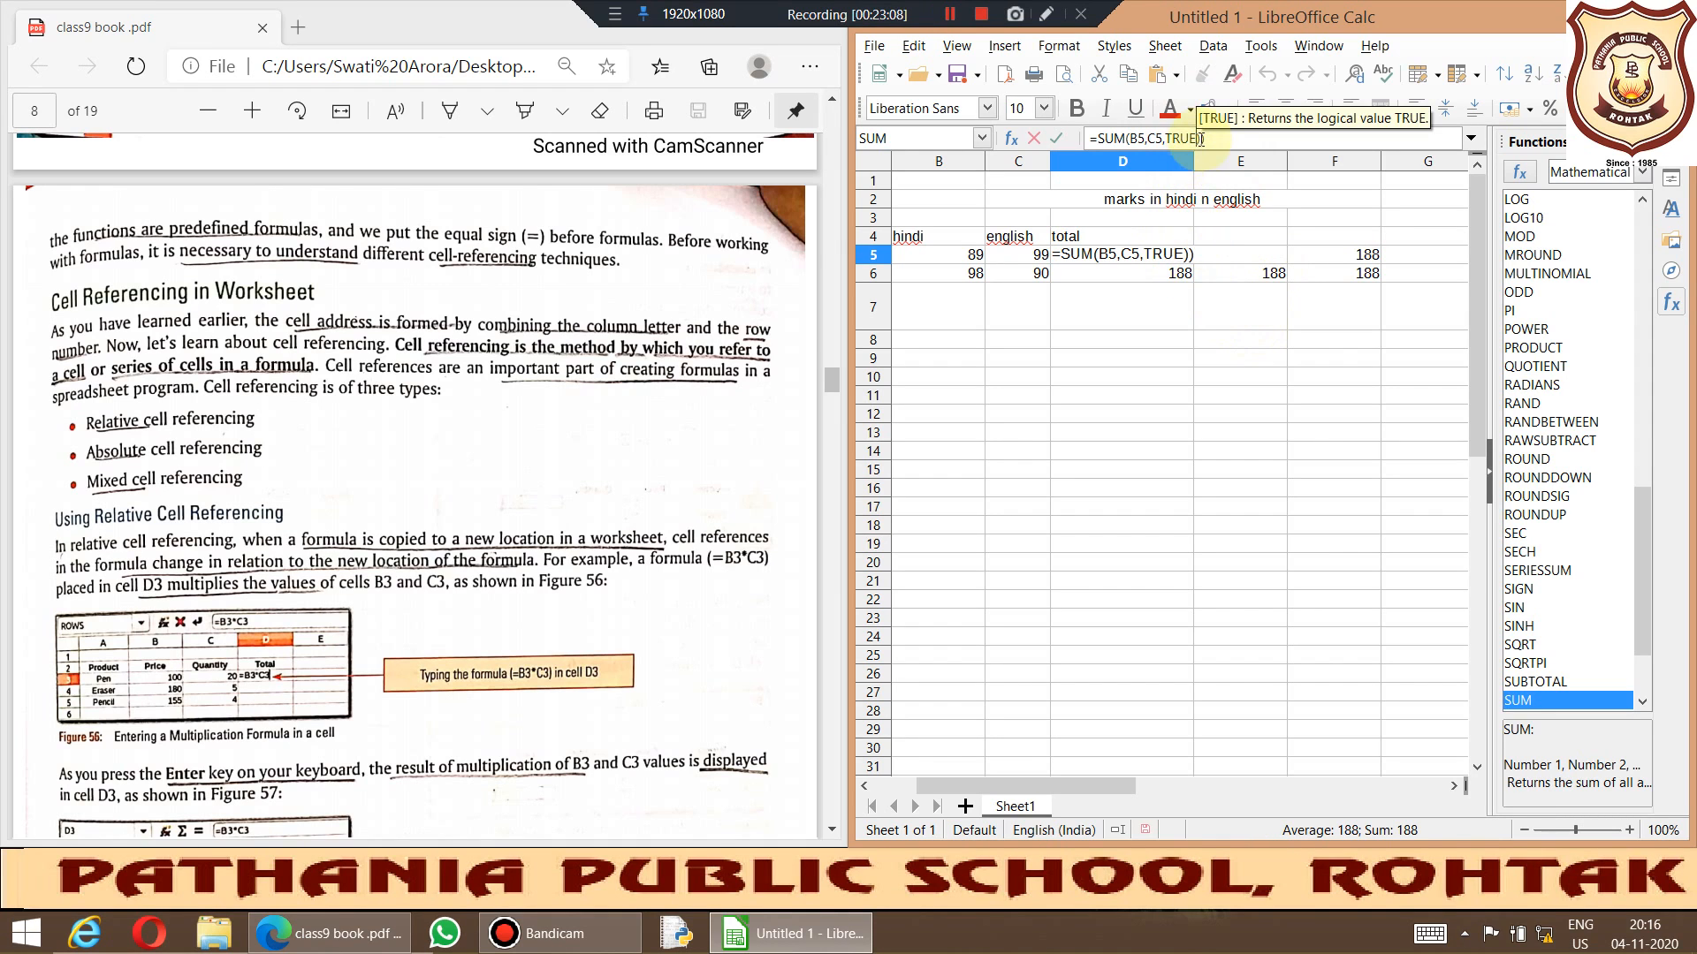
key("BackSpace")
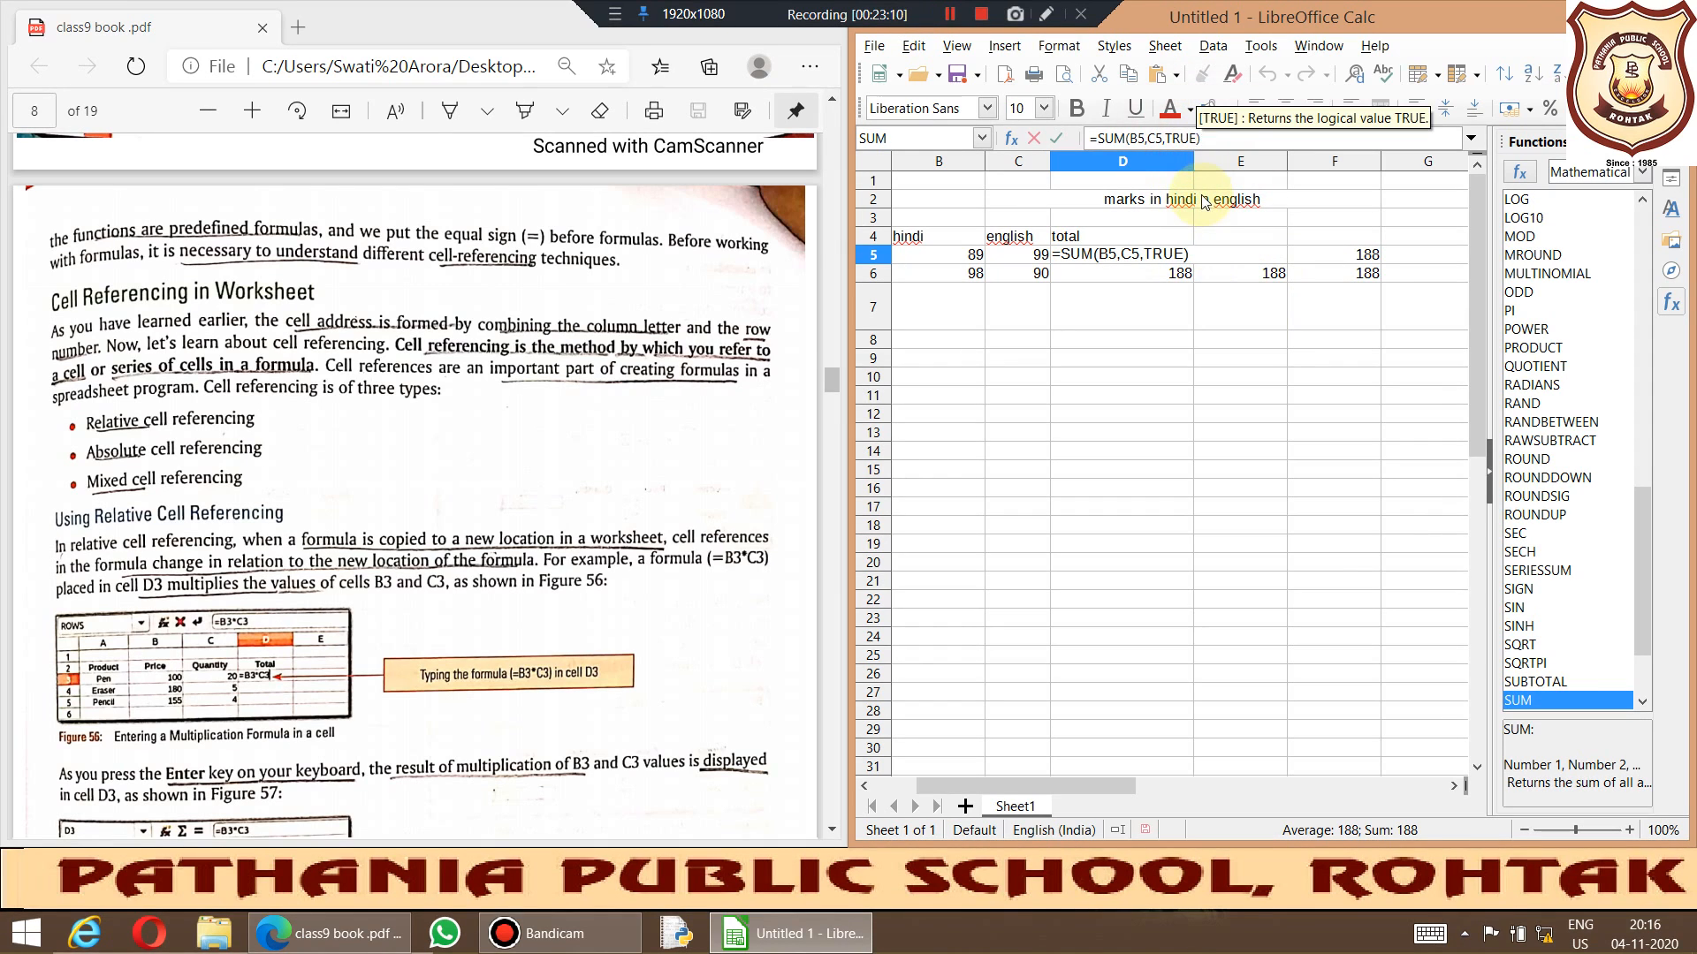
left_click(1231, 138)
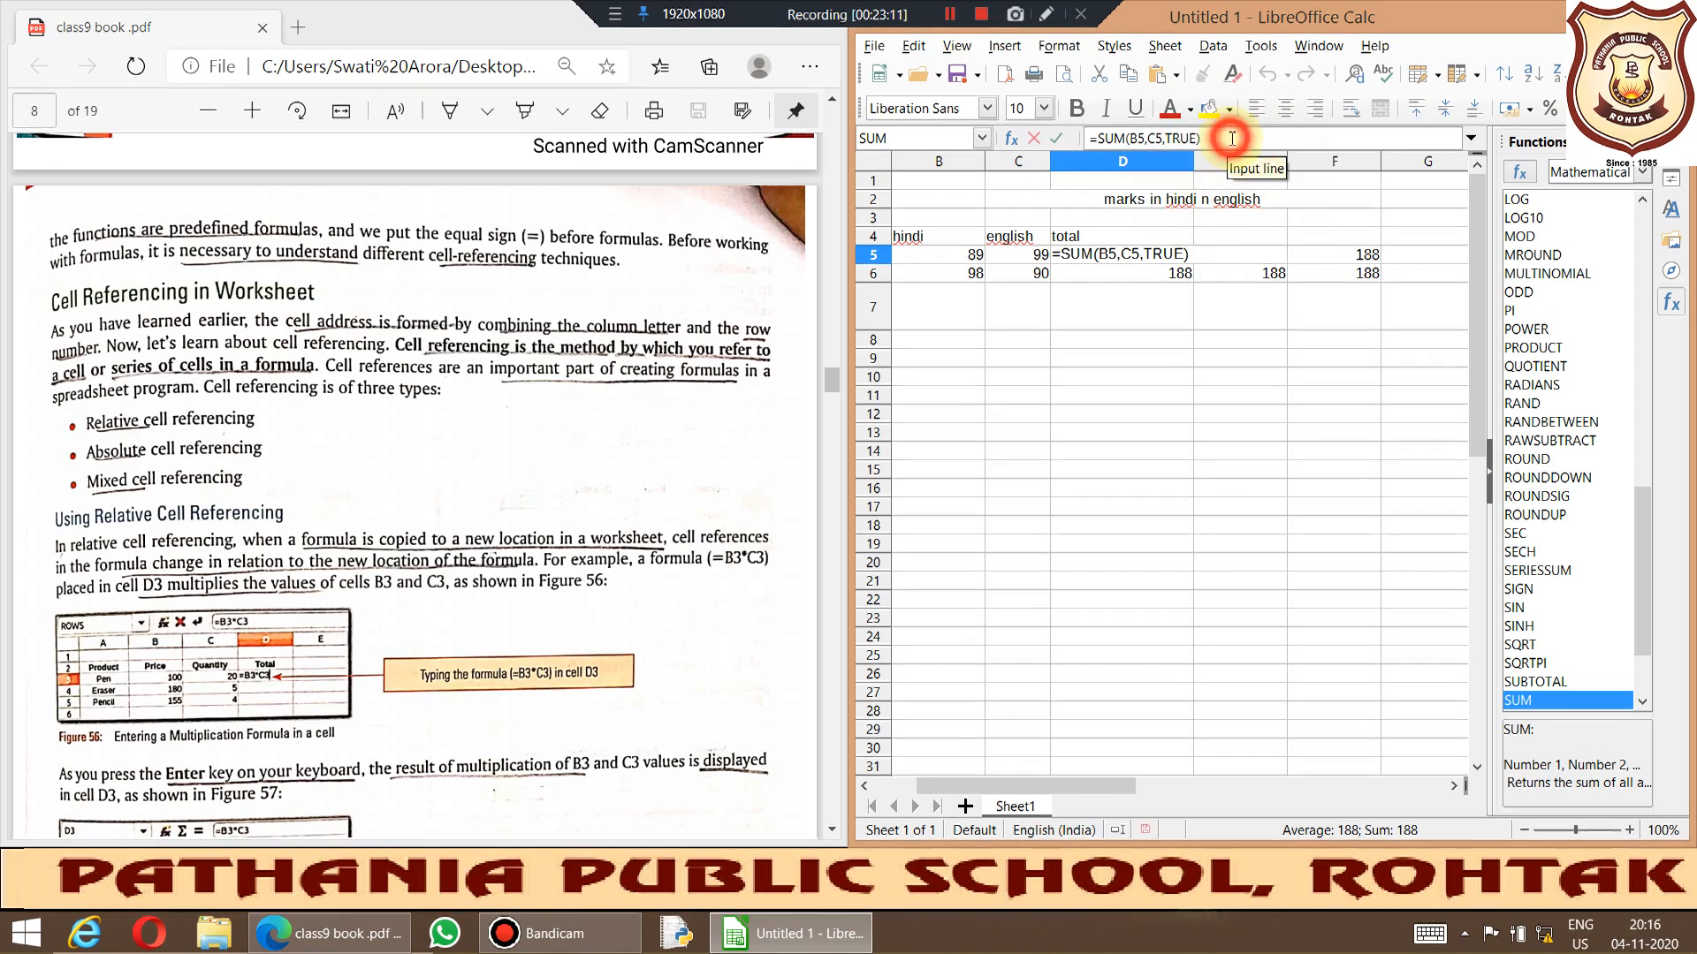
key("Return")
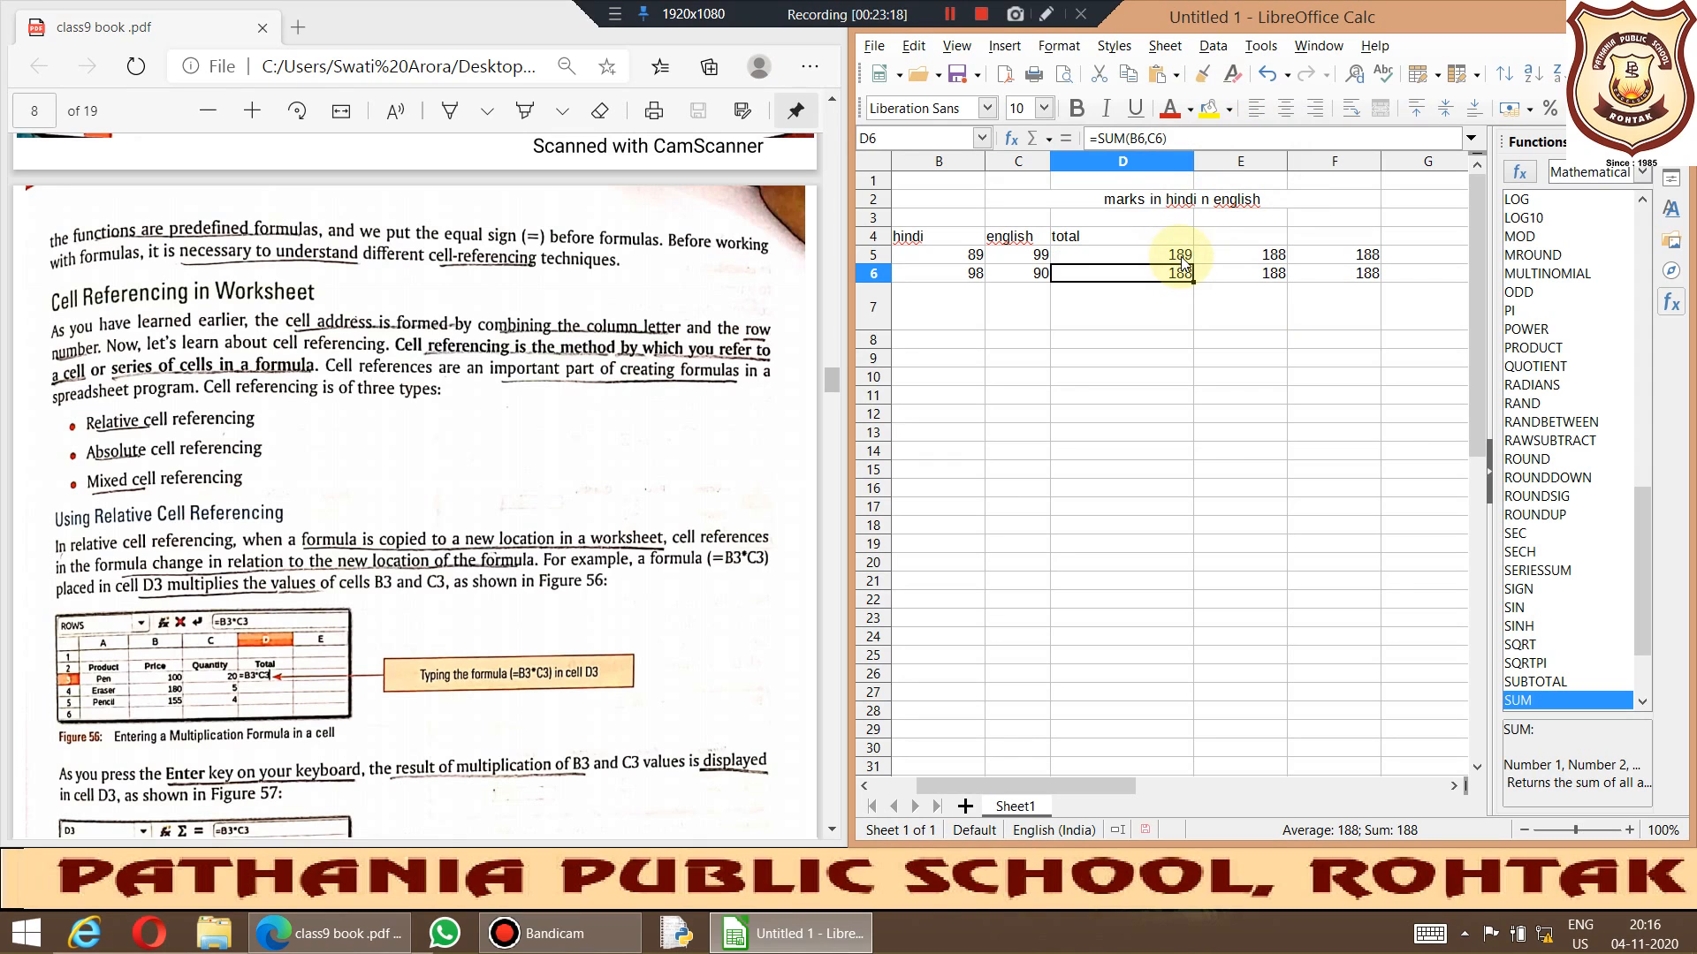
Step: Compare the total formulas in D5, E5 and F5, and check the Hindi mark in B5 that they refer to
left_click(1182, 255)
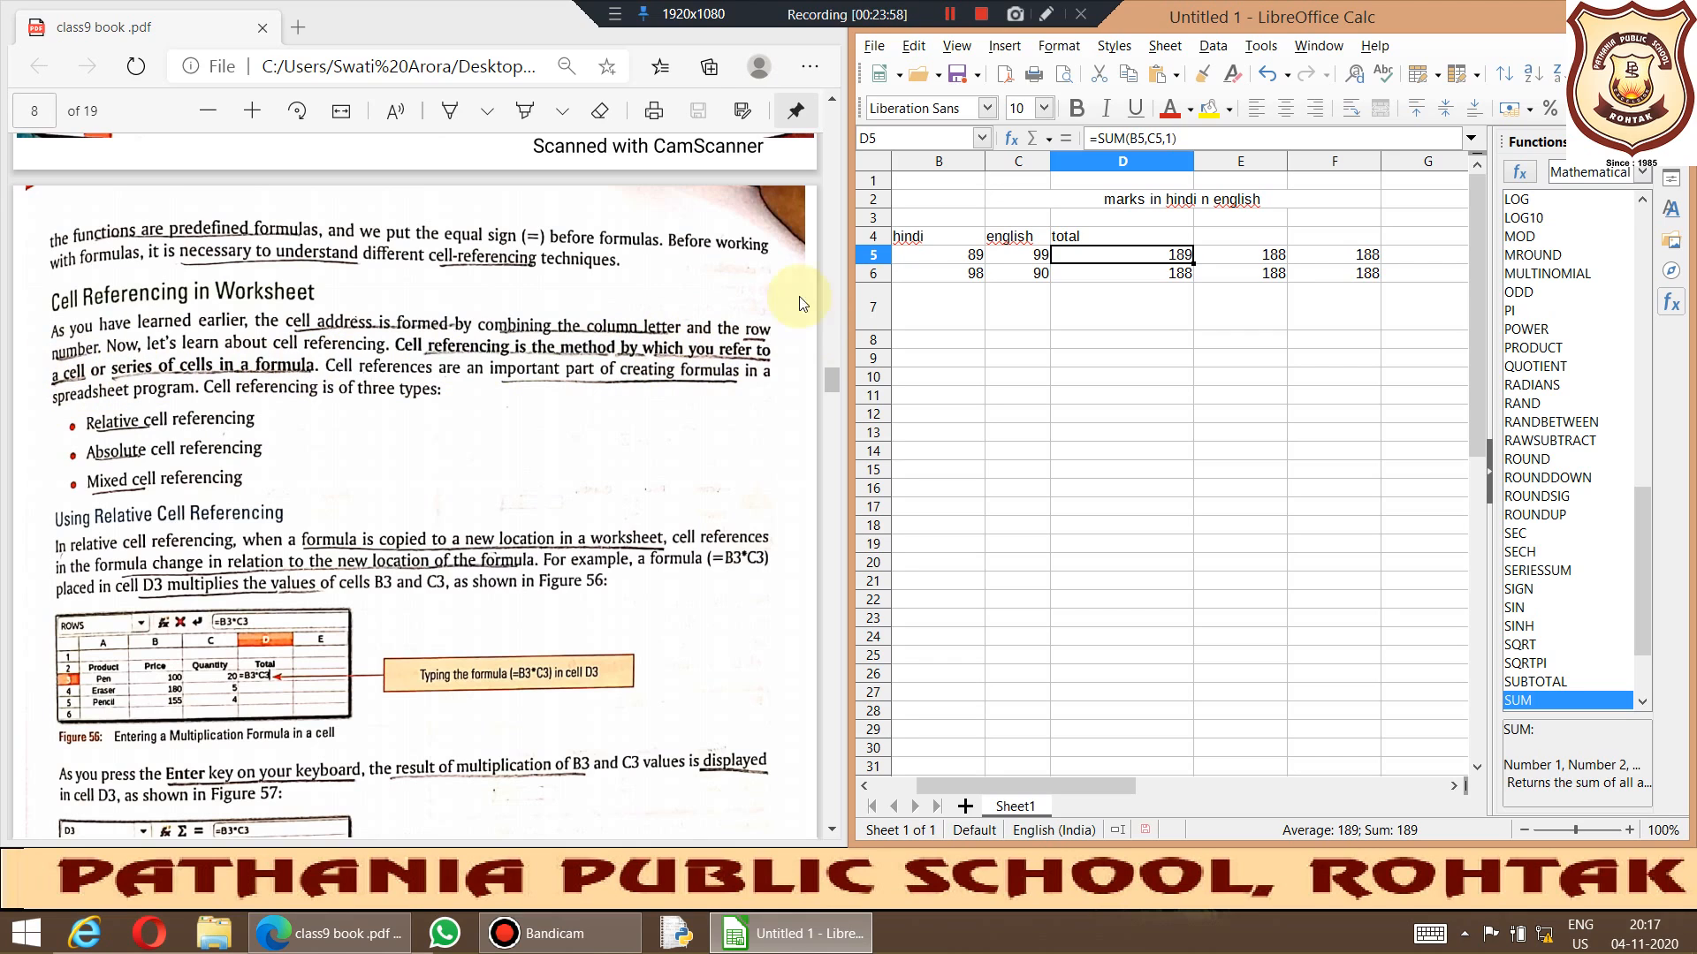
left_click(941, 257)
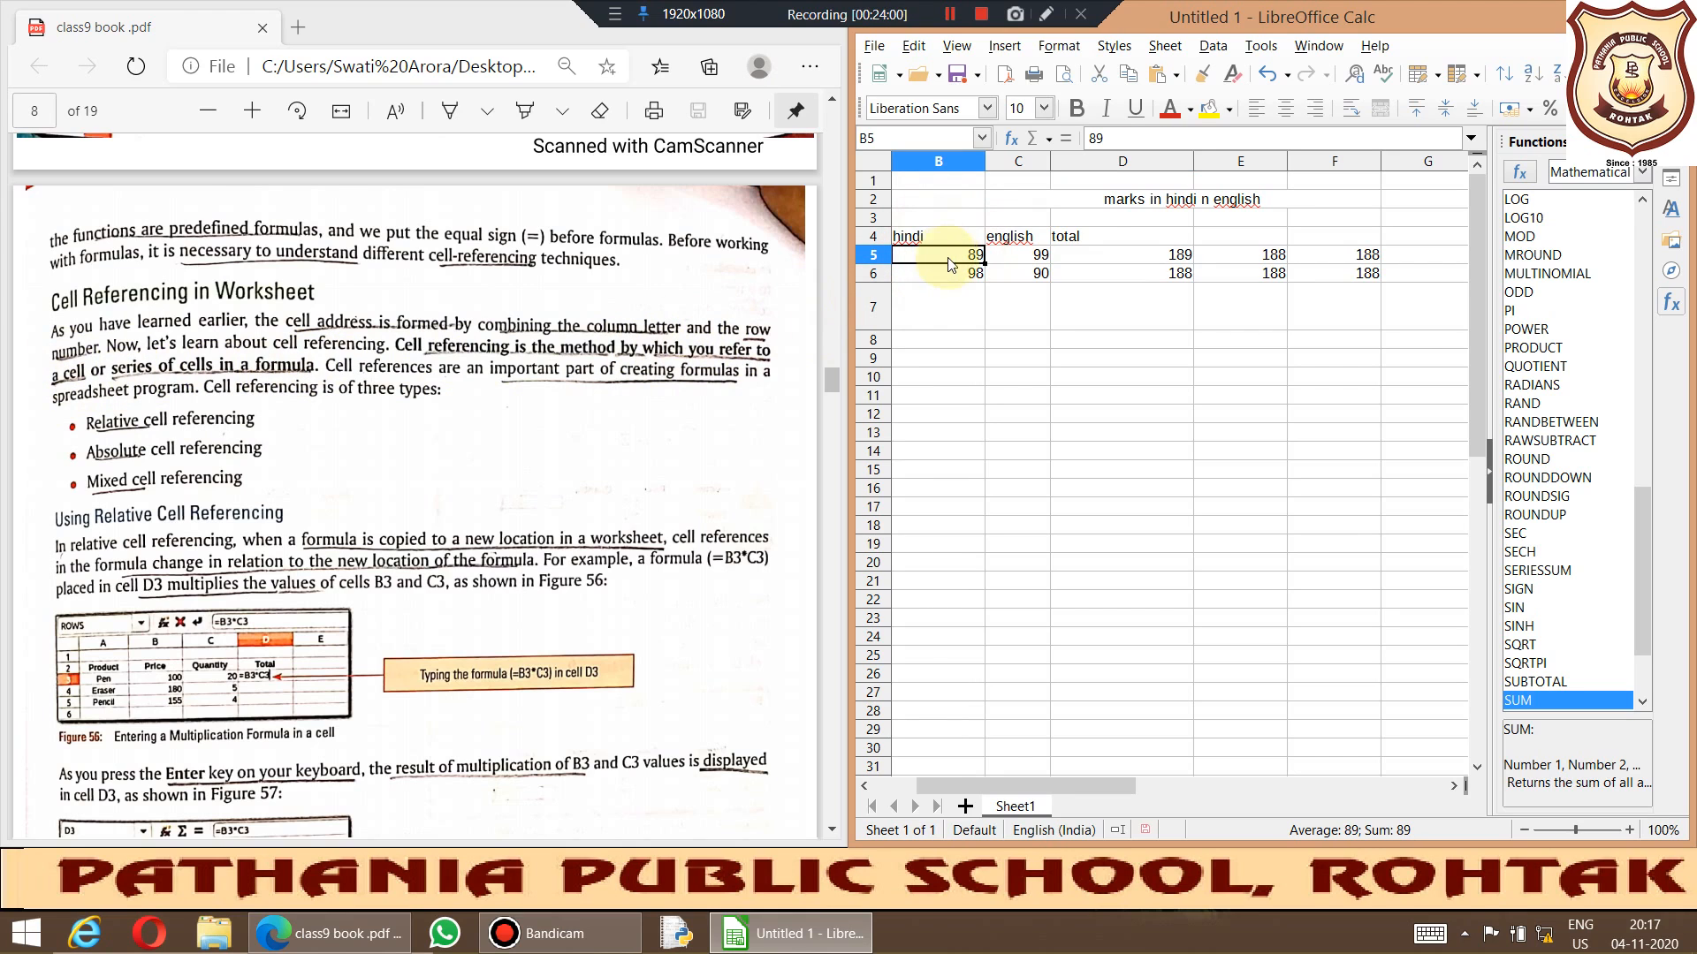
left_click(1283, 262)
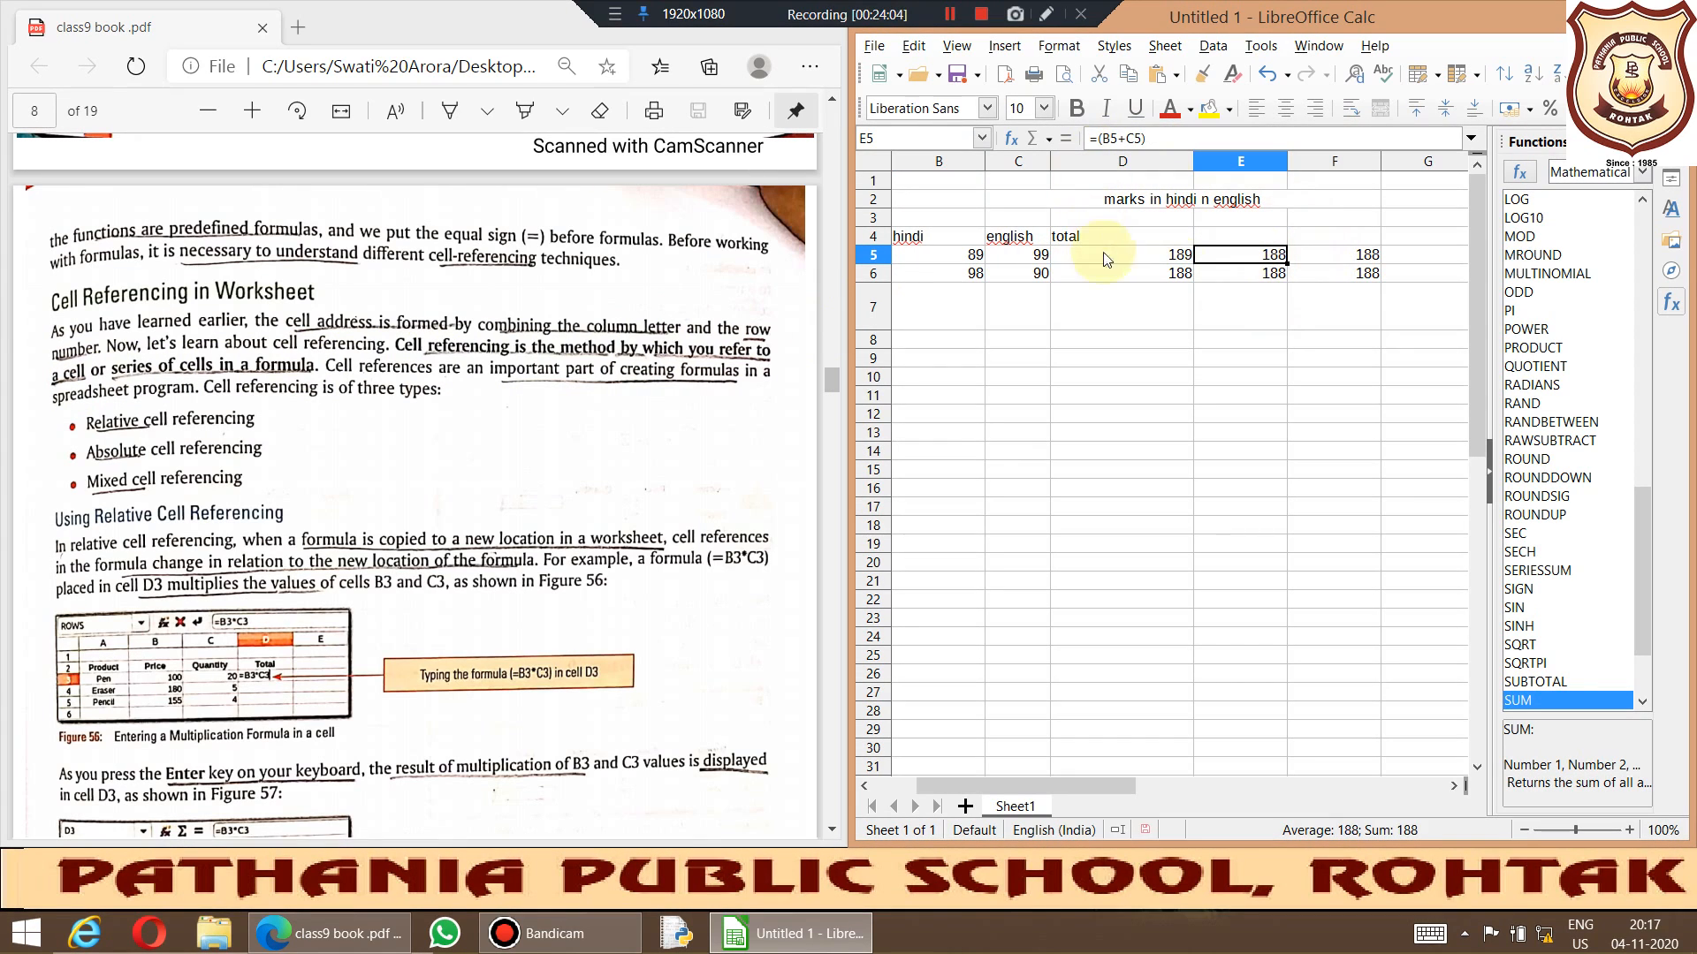
left_click(1321, 257)
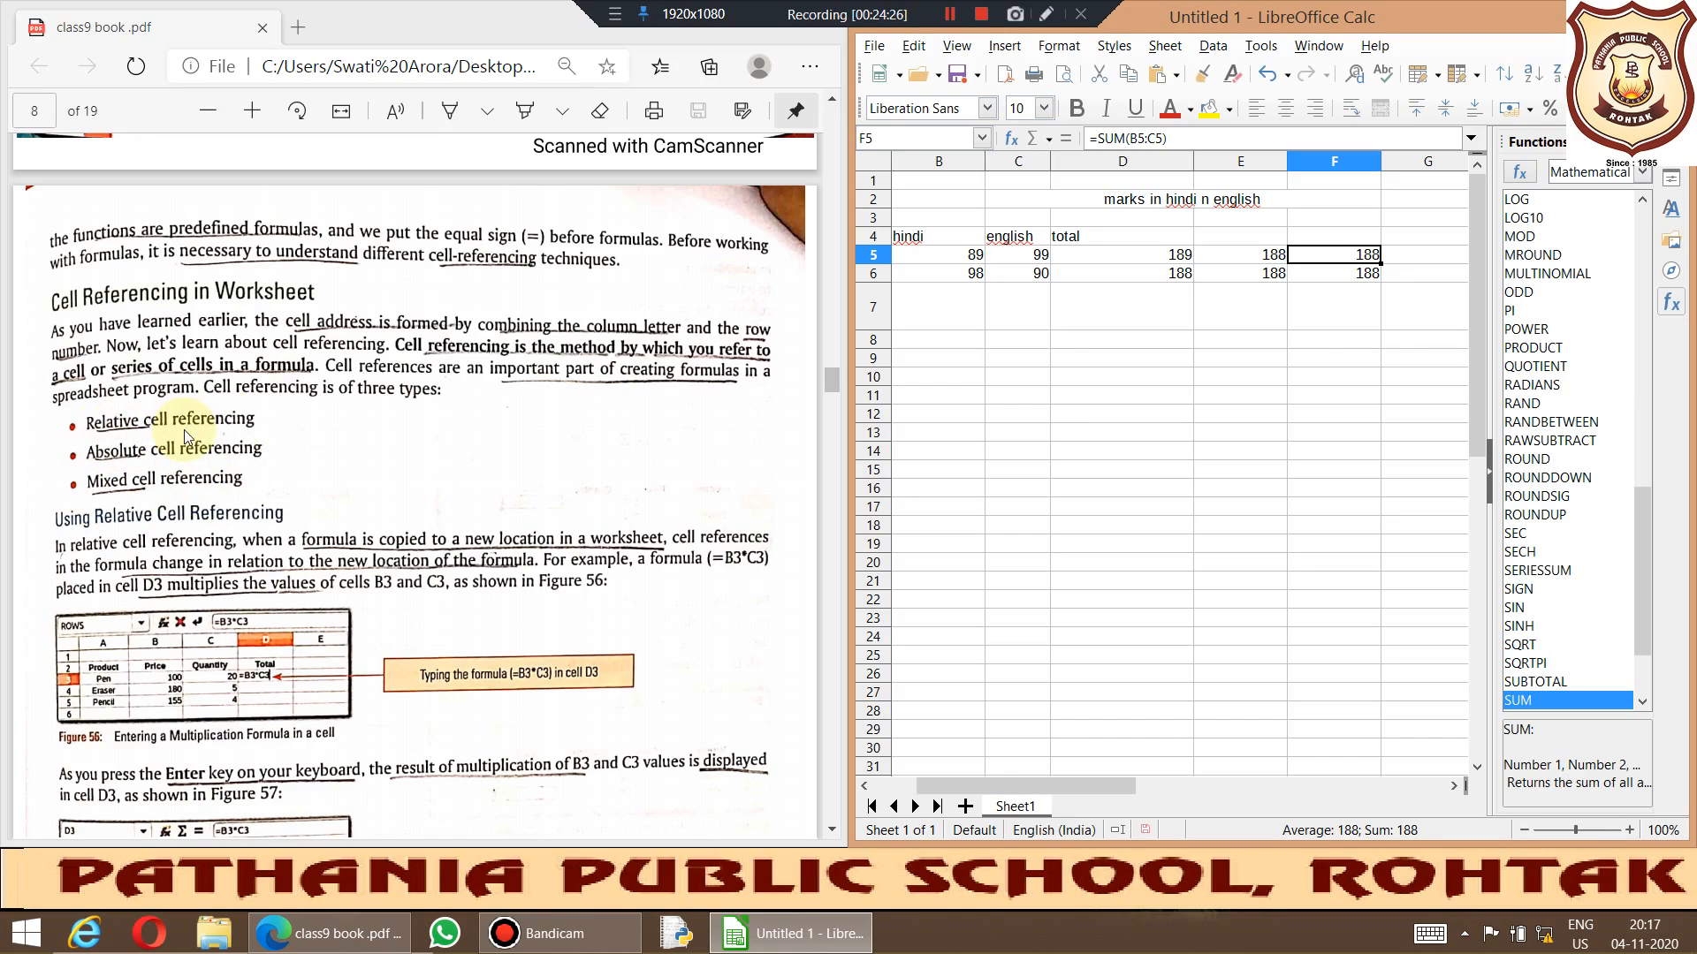
Step: Hide the functions sidebar and trace the cells B5 and C5 referenced by the addition formula in E5
left_click(1489, 470)
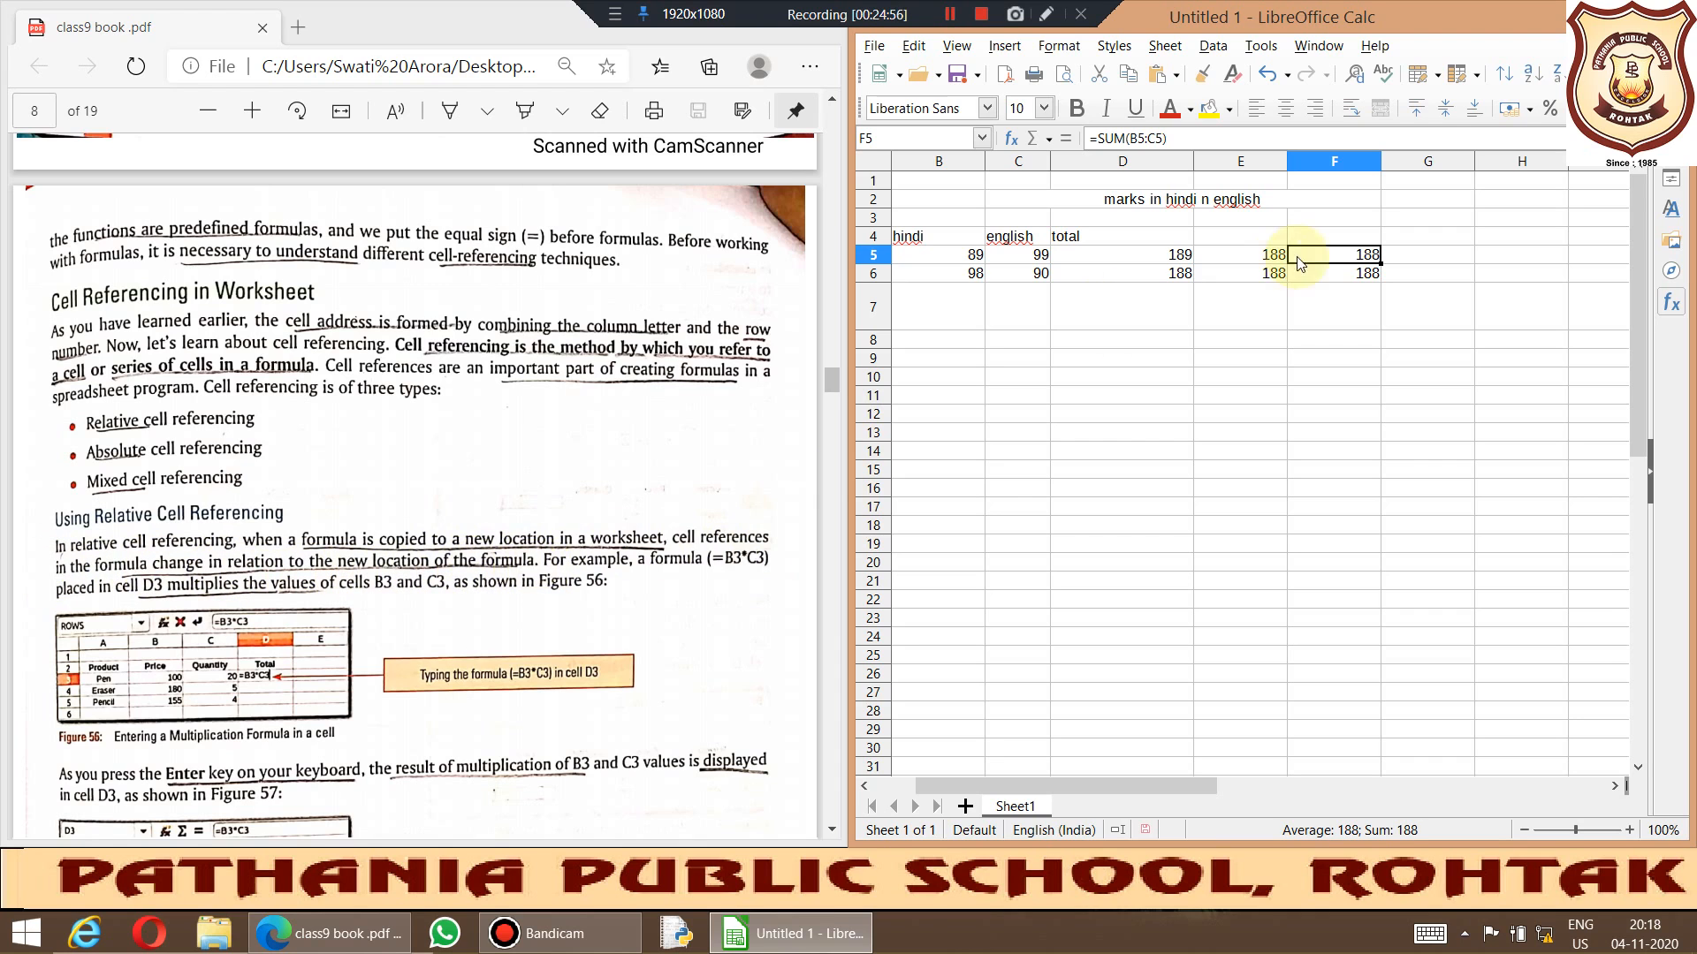
left_click(1162, 261)
left_click(1263, 256)
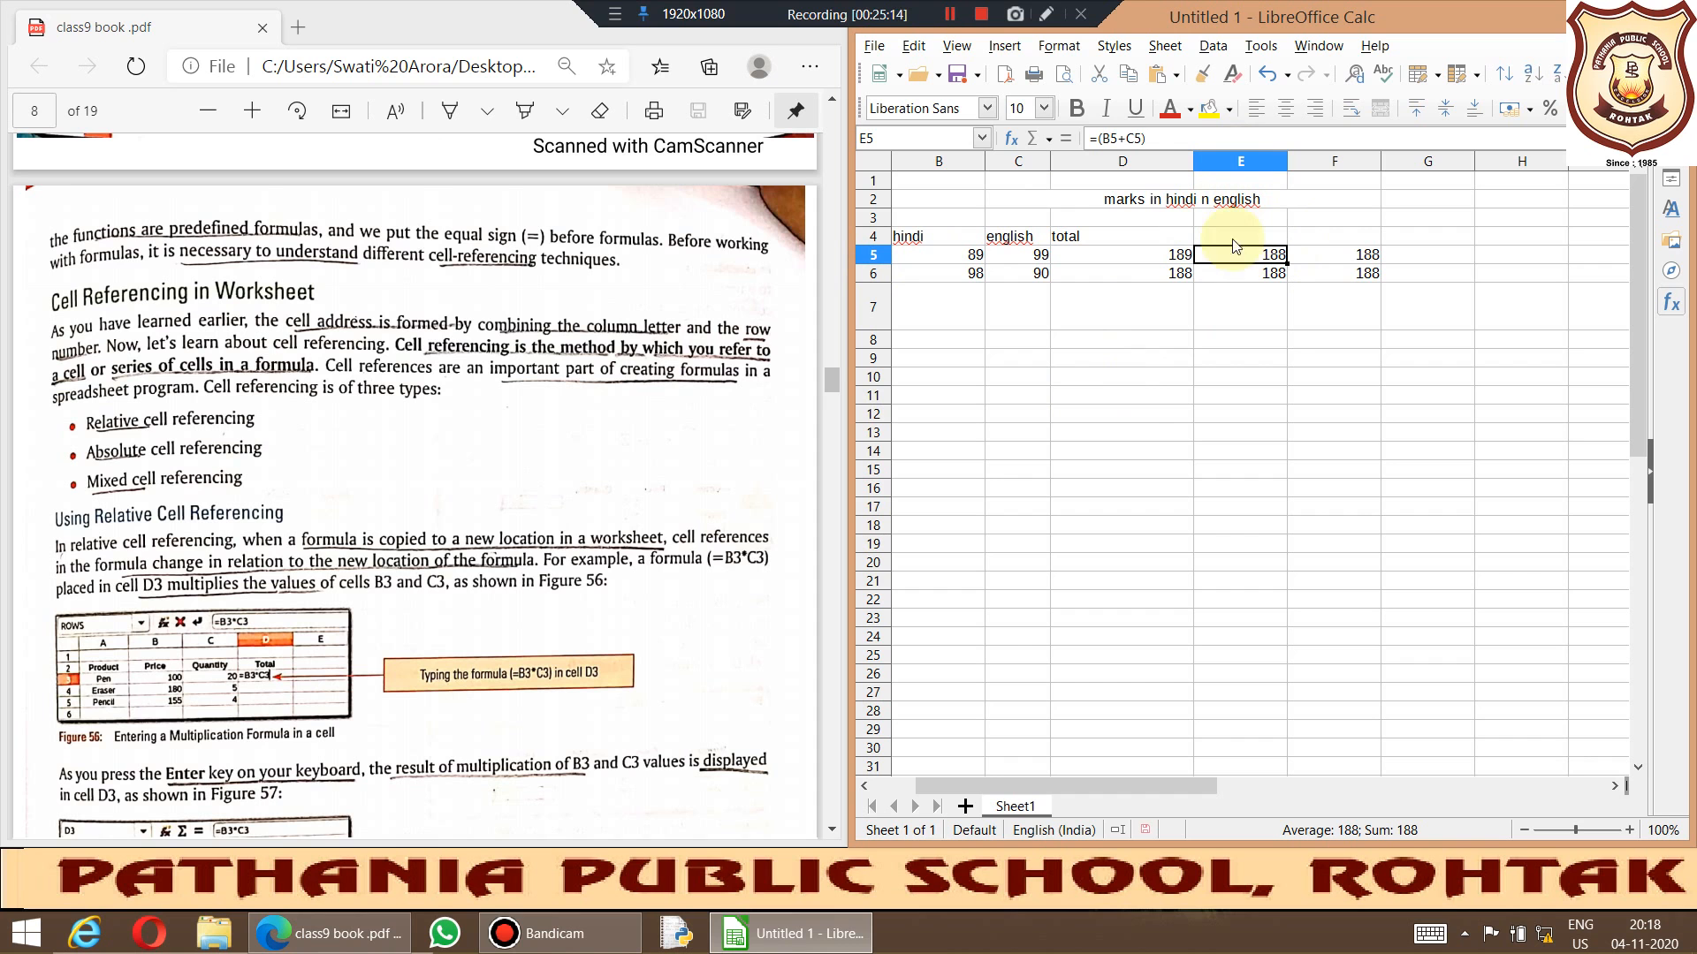
left_click(957, 260)
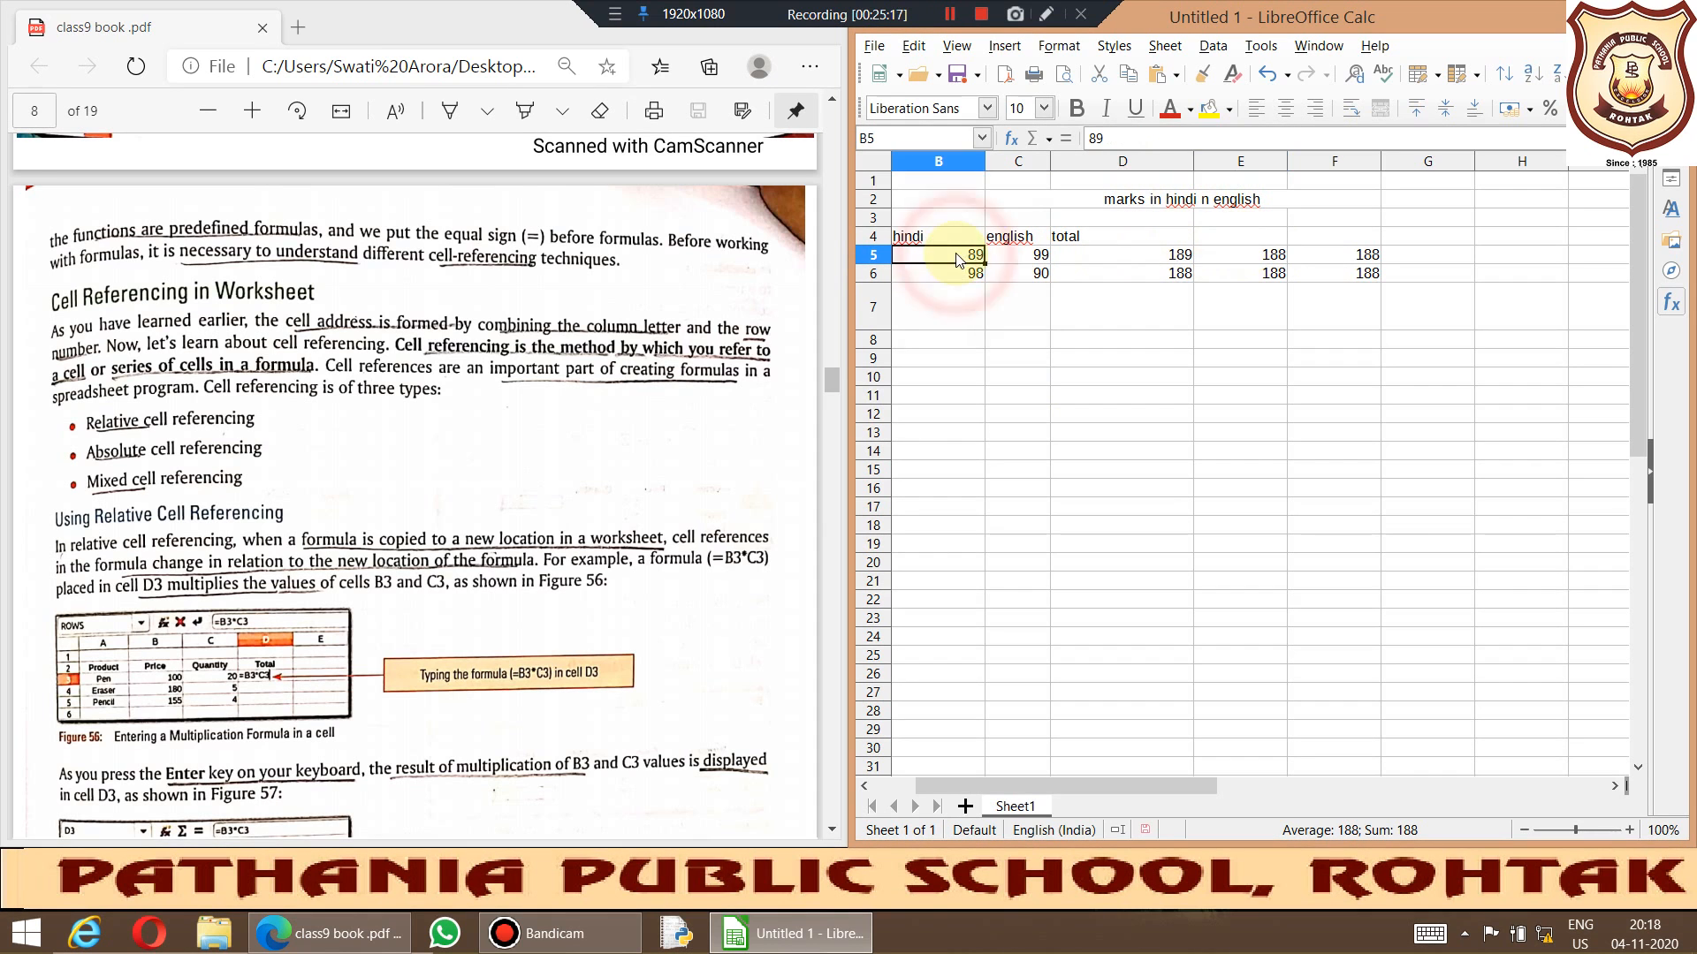
left_click(1023, 257)
left_click(1268, 258)
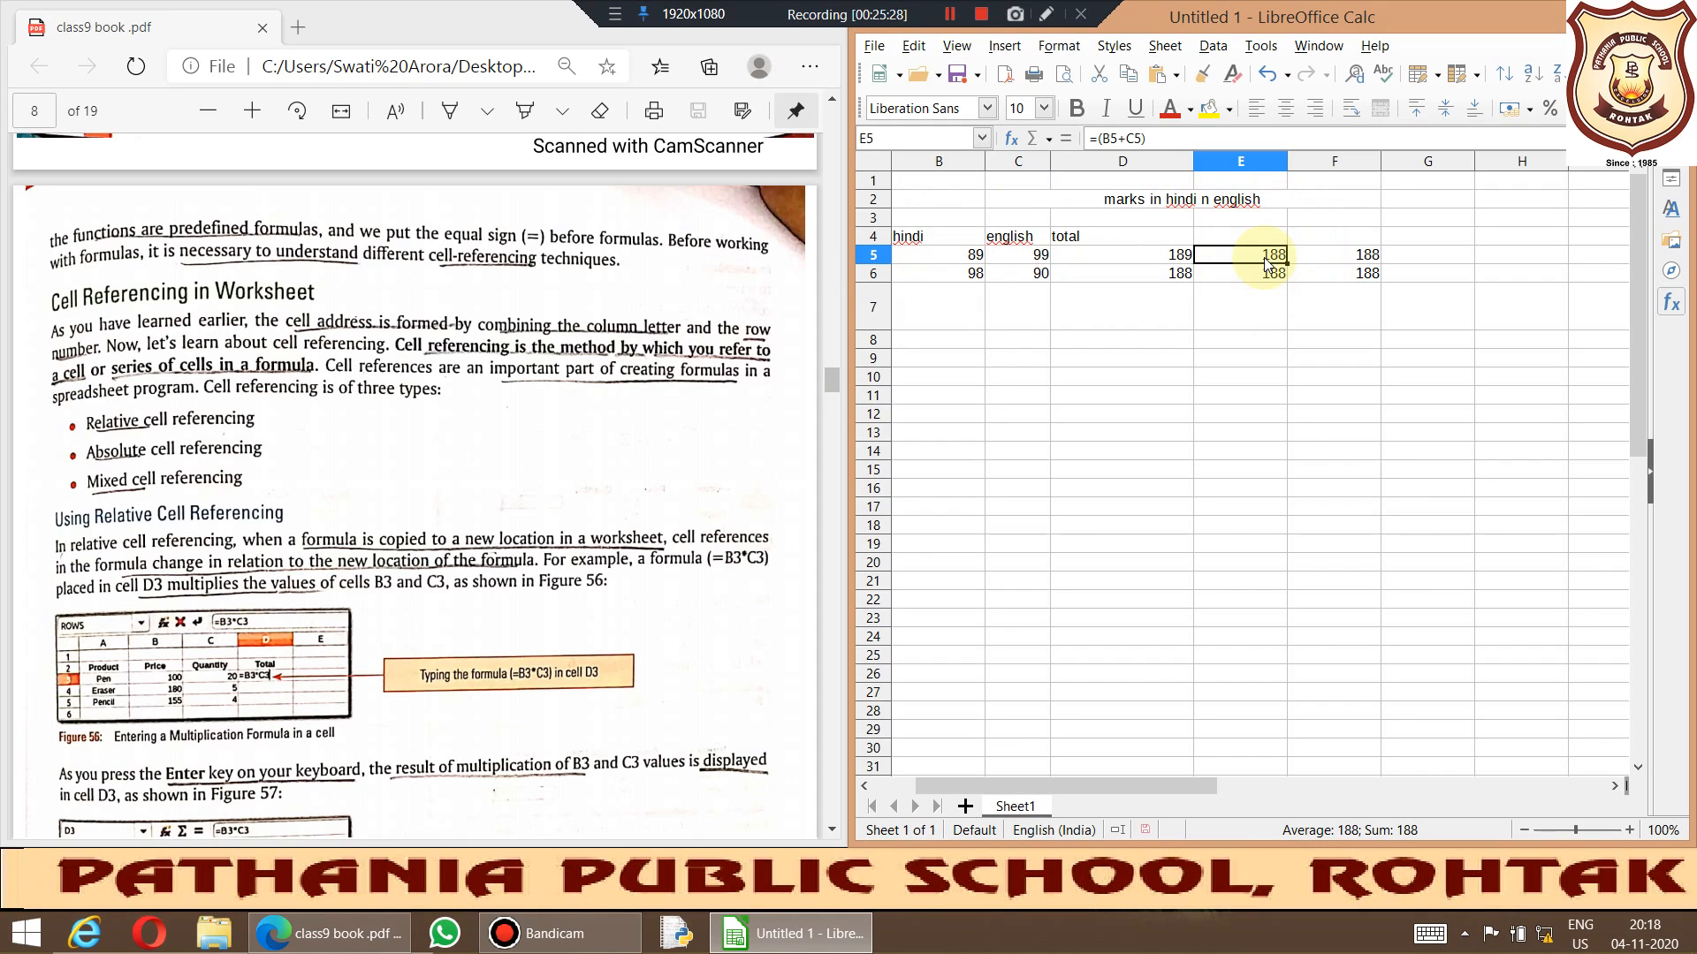
double_click(1268, 258)
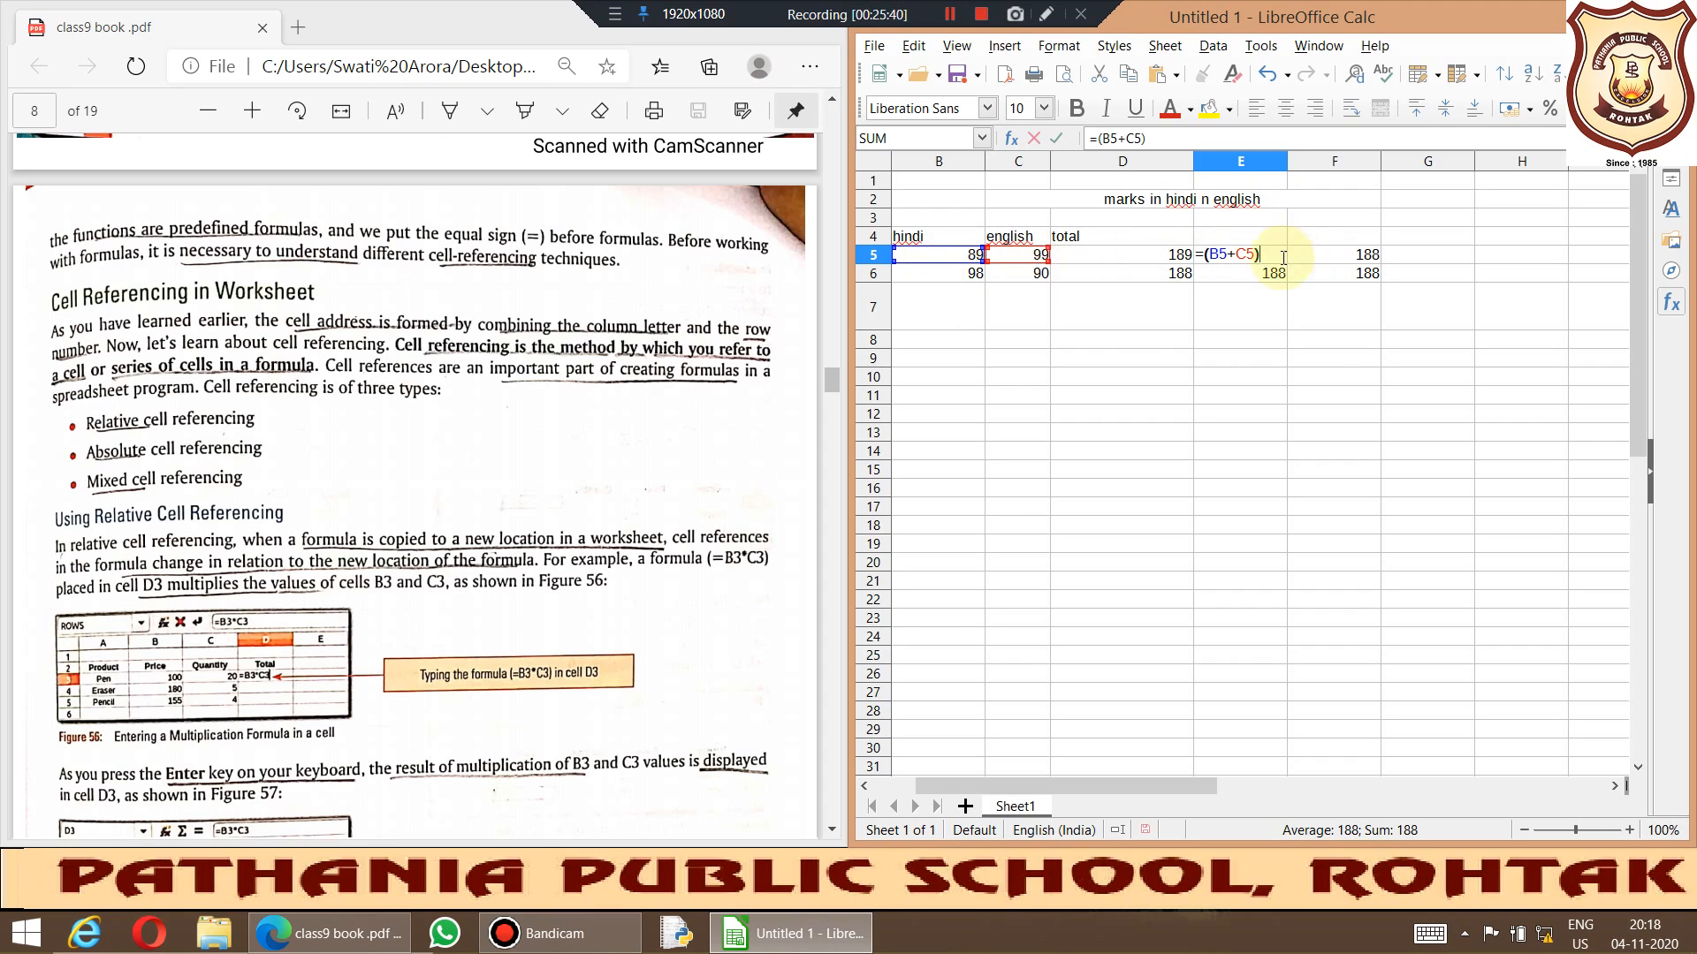
key("Return")
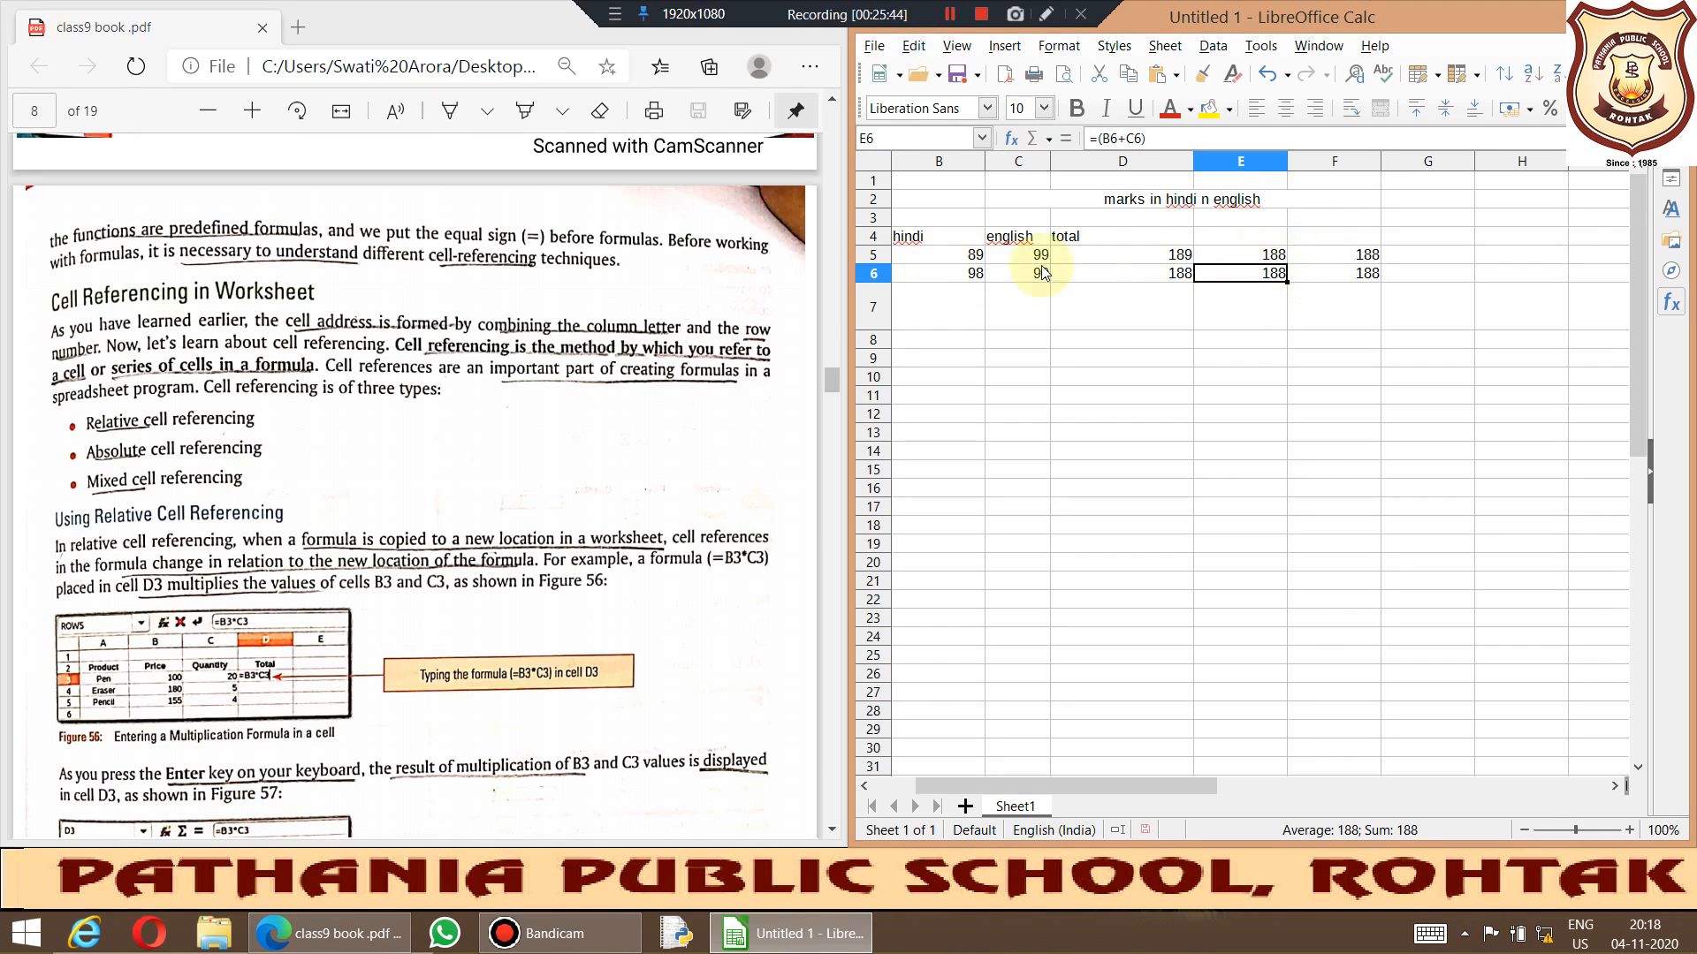
Step: Copy the addition formula from E5 down to E6 again and compare the cell references in both rows
left_click(1277, 258)
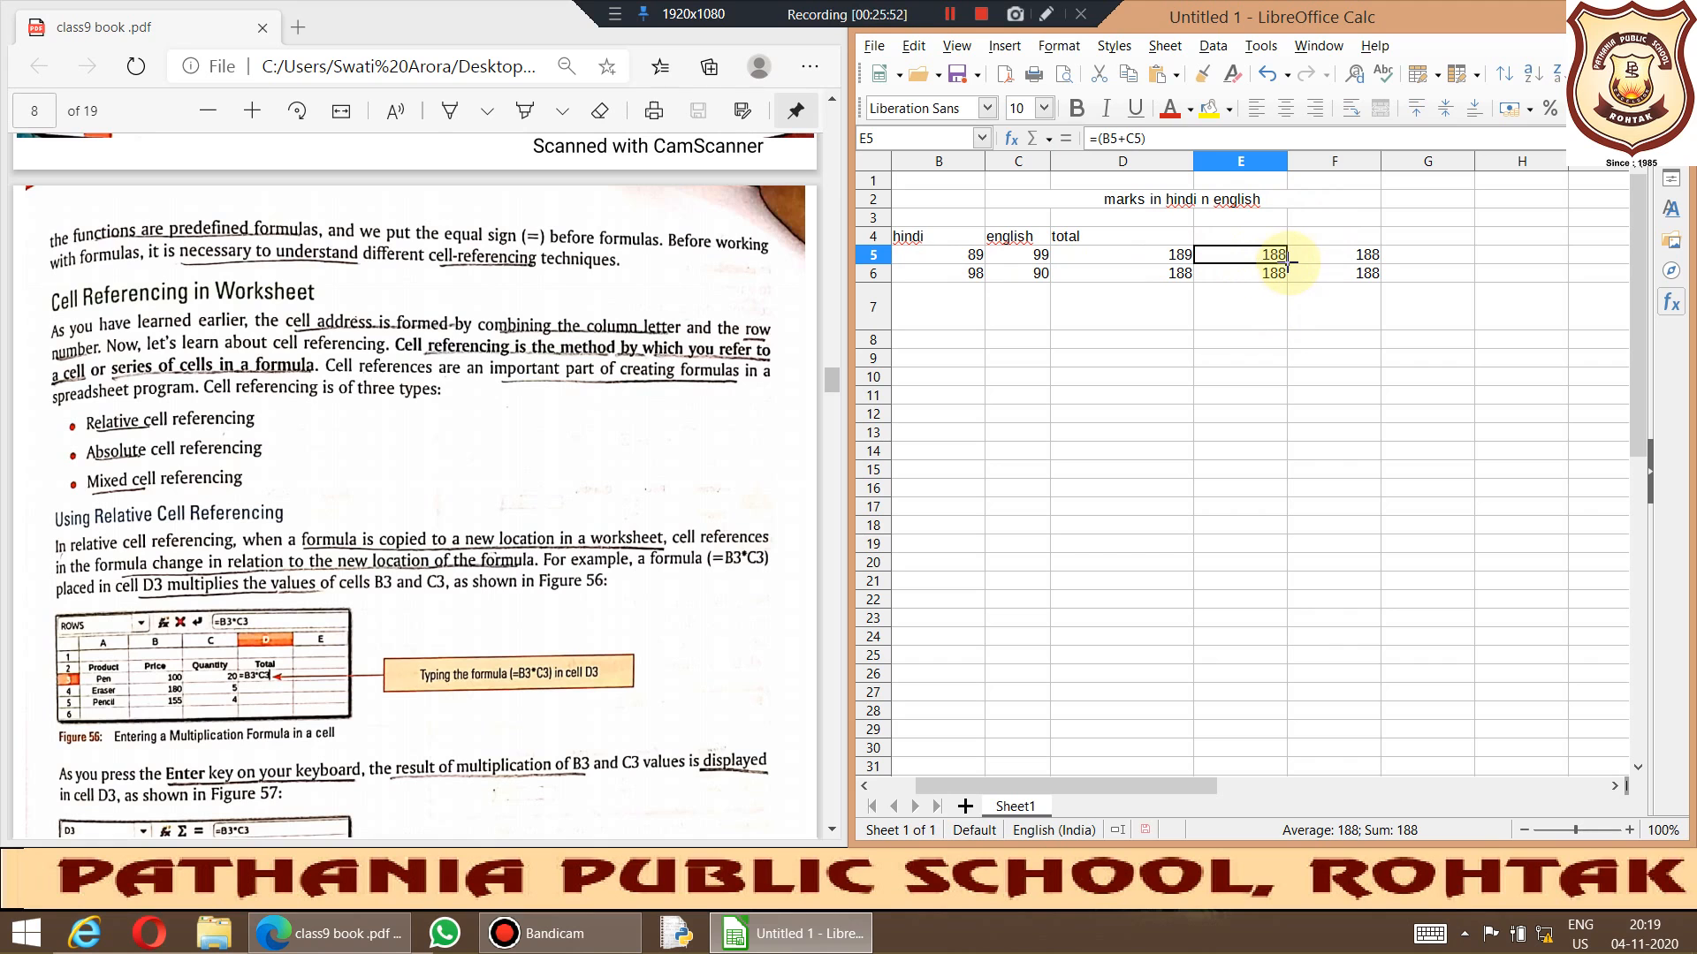
left_click_drag(1287, 261, 1286, 275)
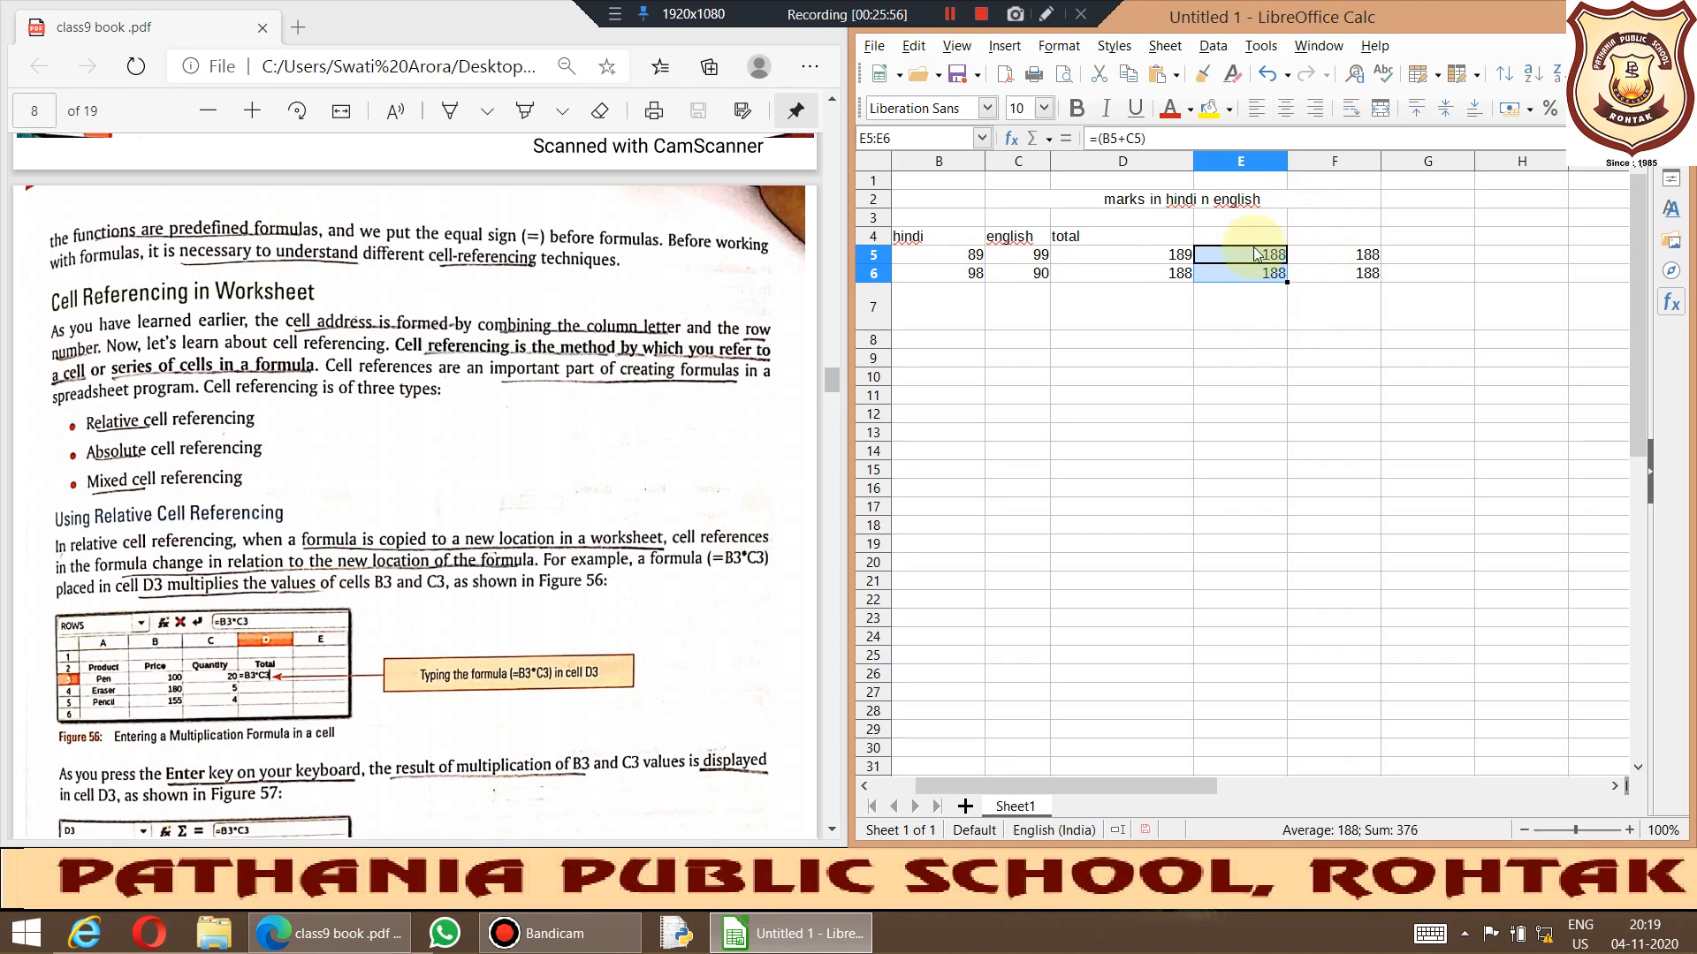
left_click(1247, 265)
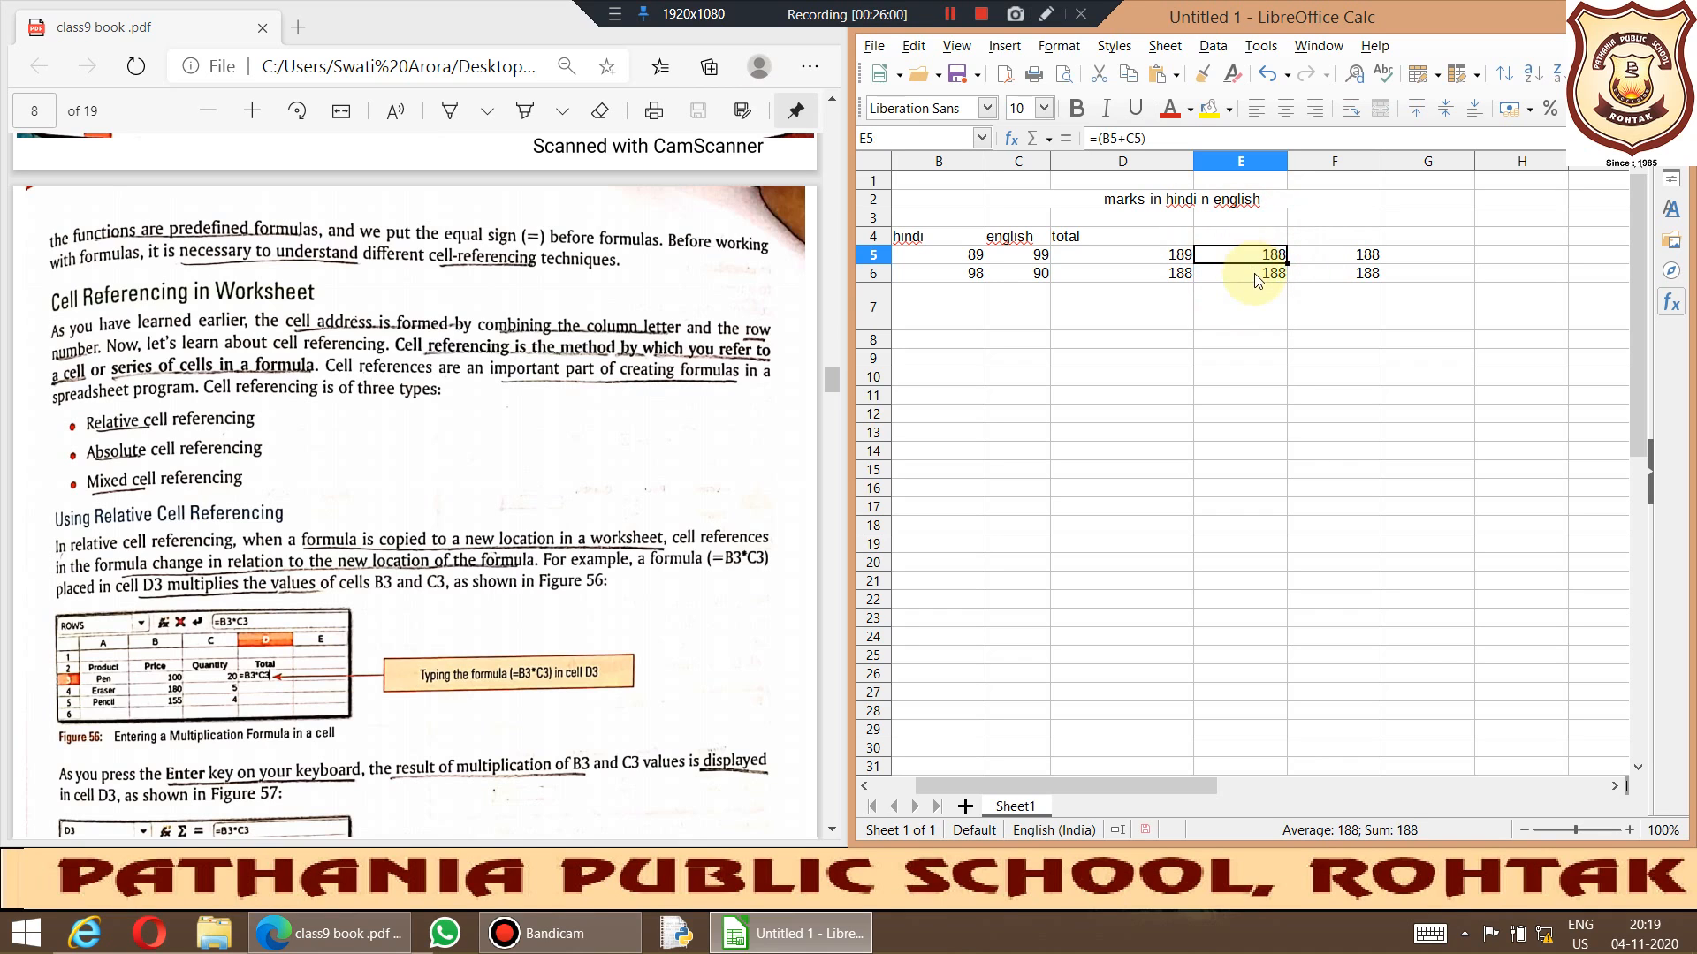
left_click(1251, 279)
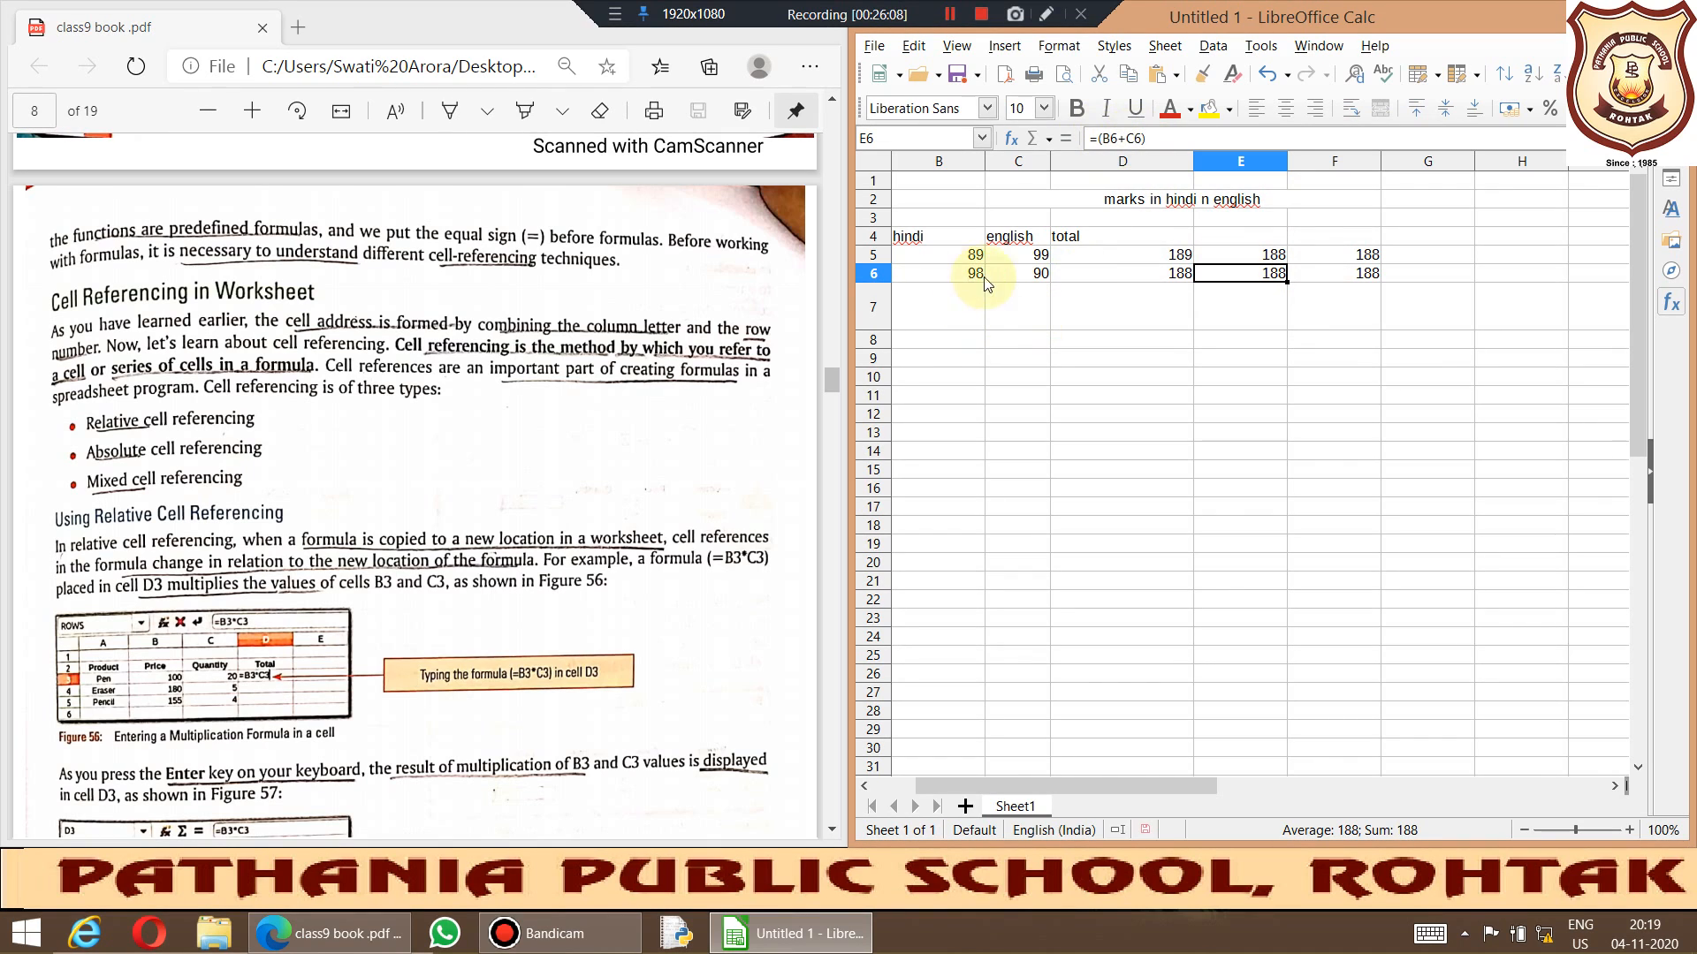
left_click(1049, 276)
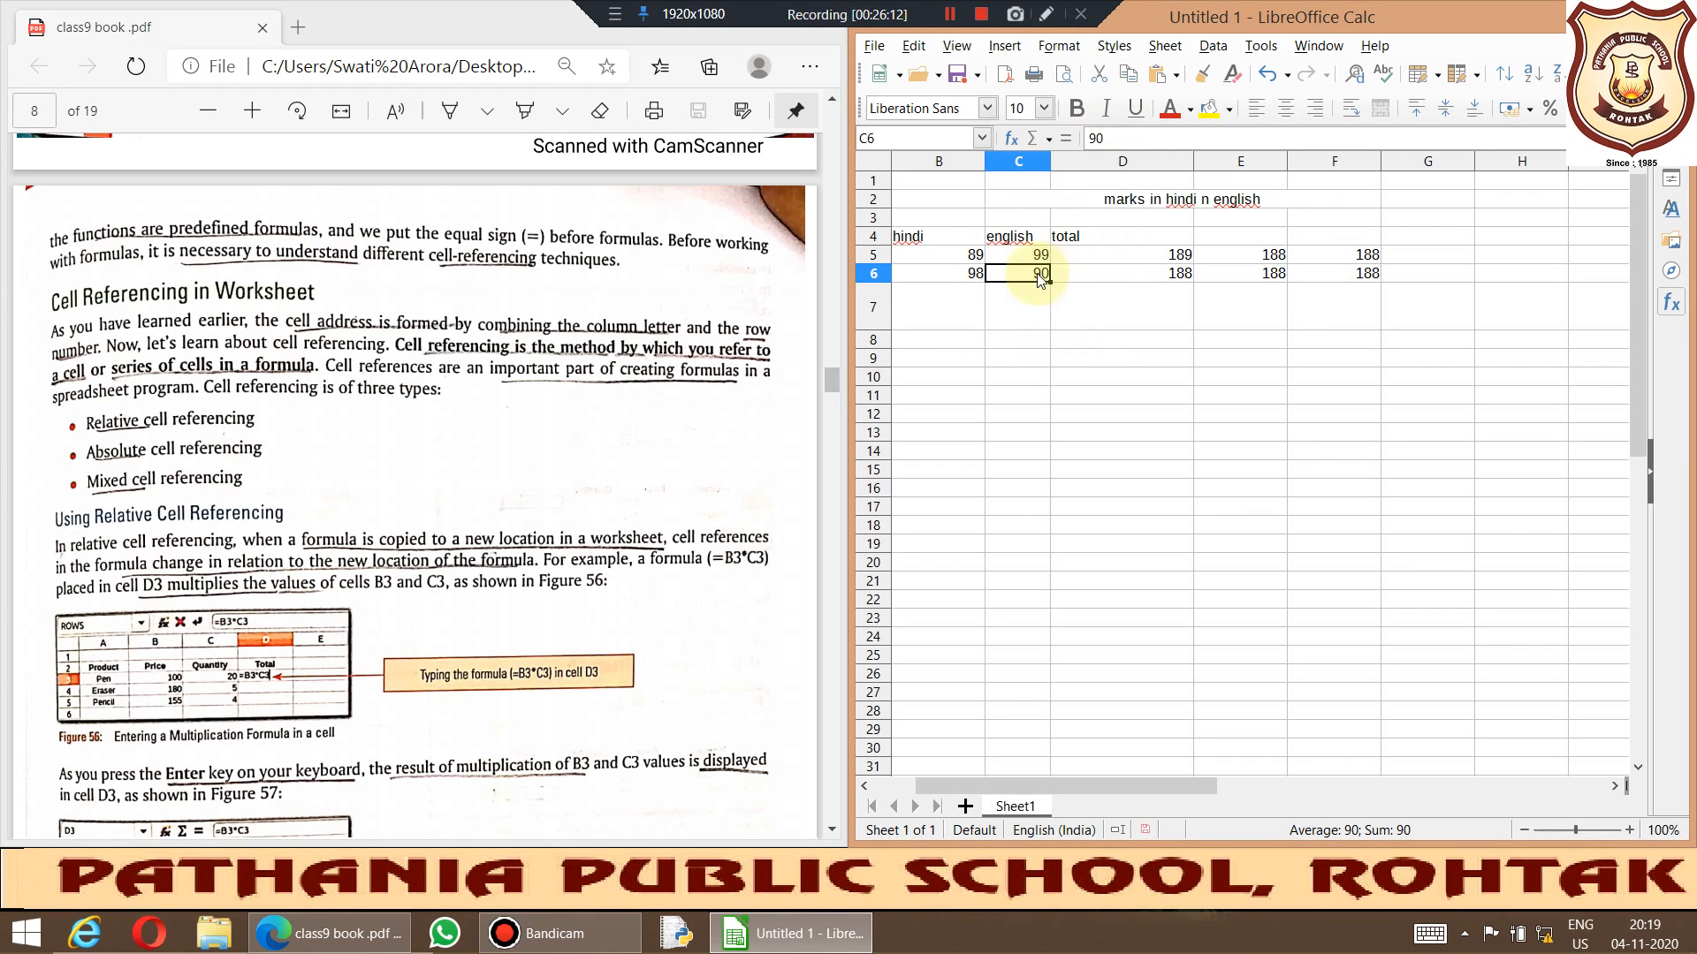
Step: Set the English mark in C6 to 95 and reduce the D5 total formula to =SUM(B5,C5)
type("95")
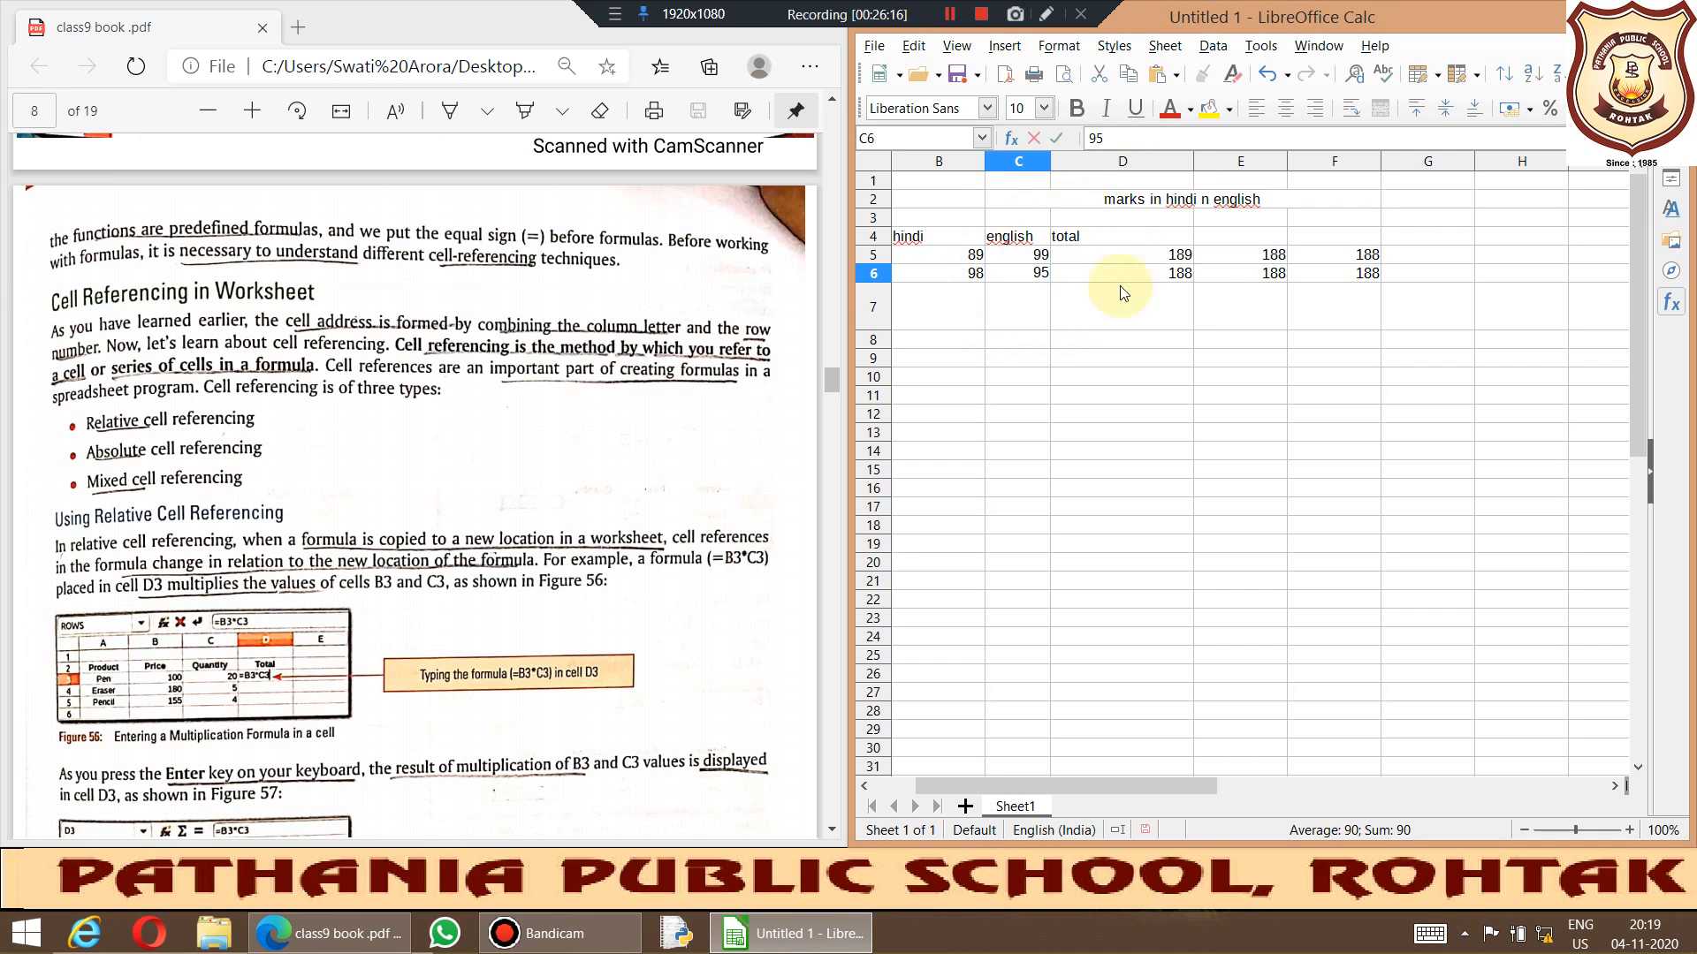
left_click(1129, 299)
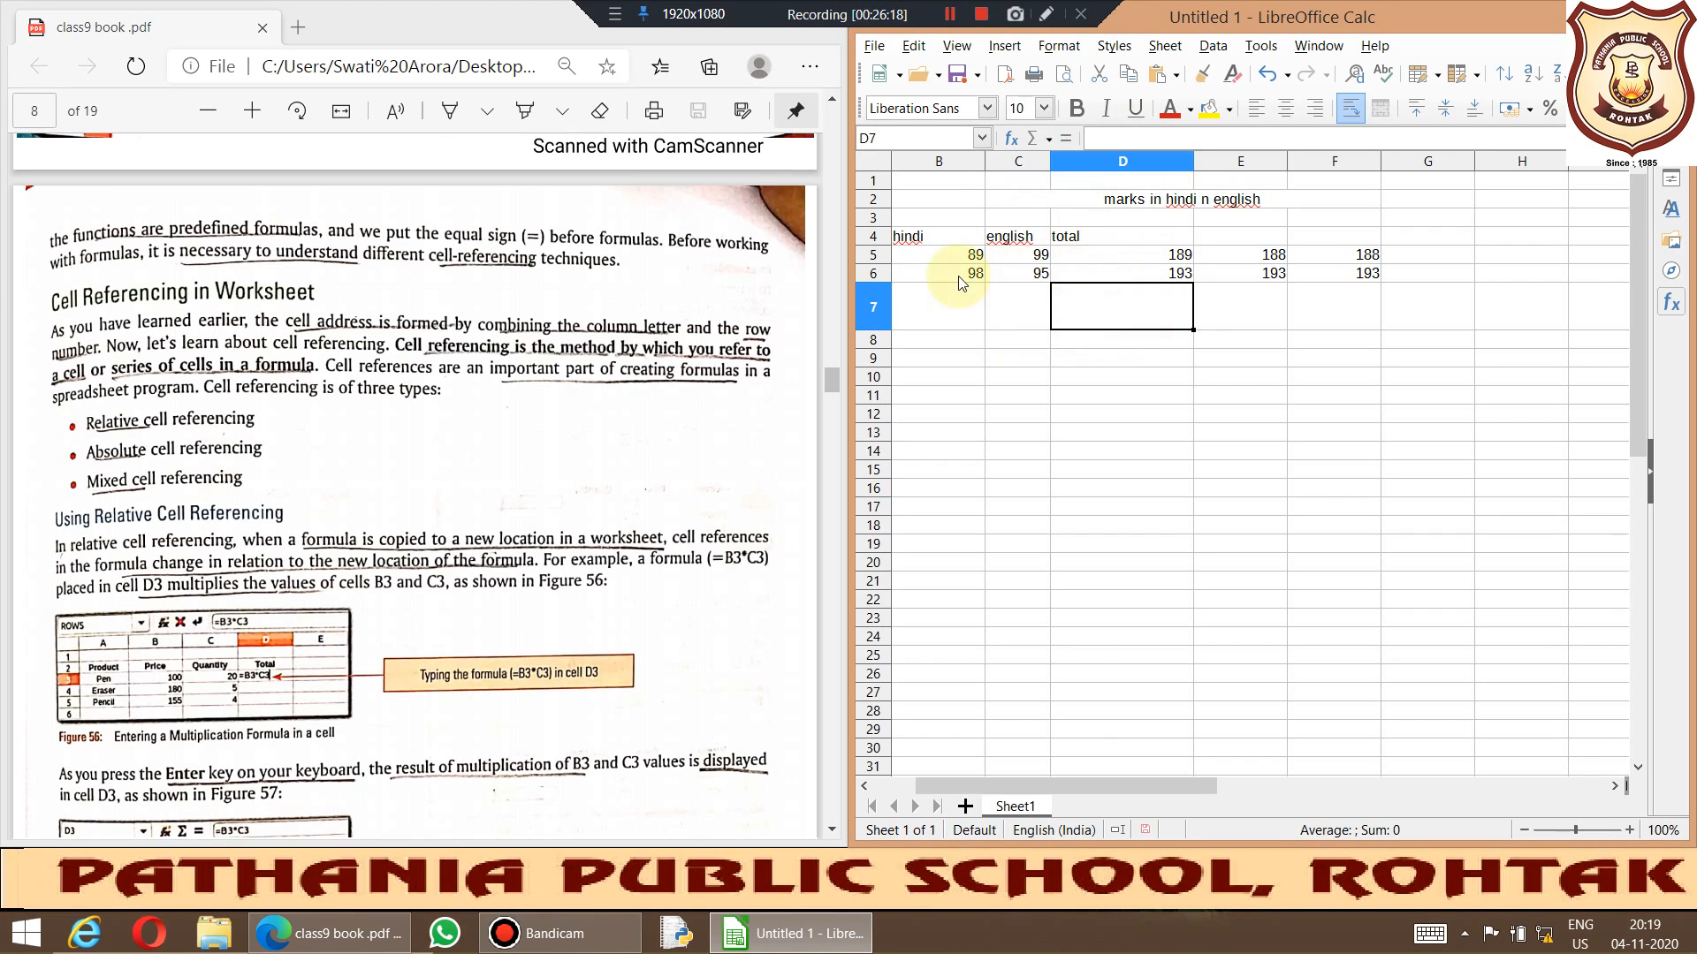
left_click(1173, 254)
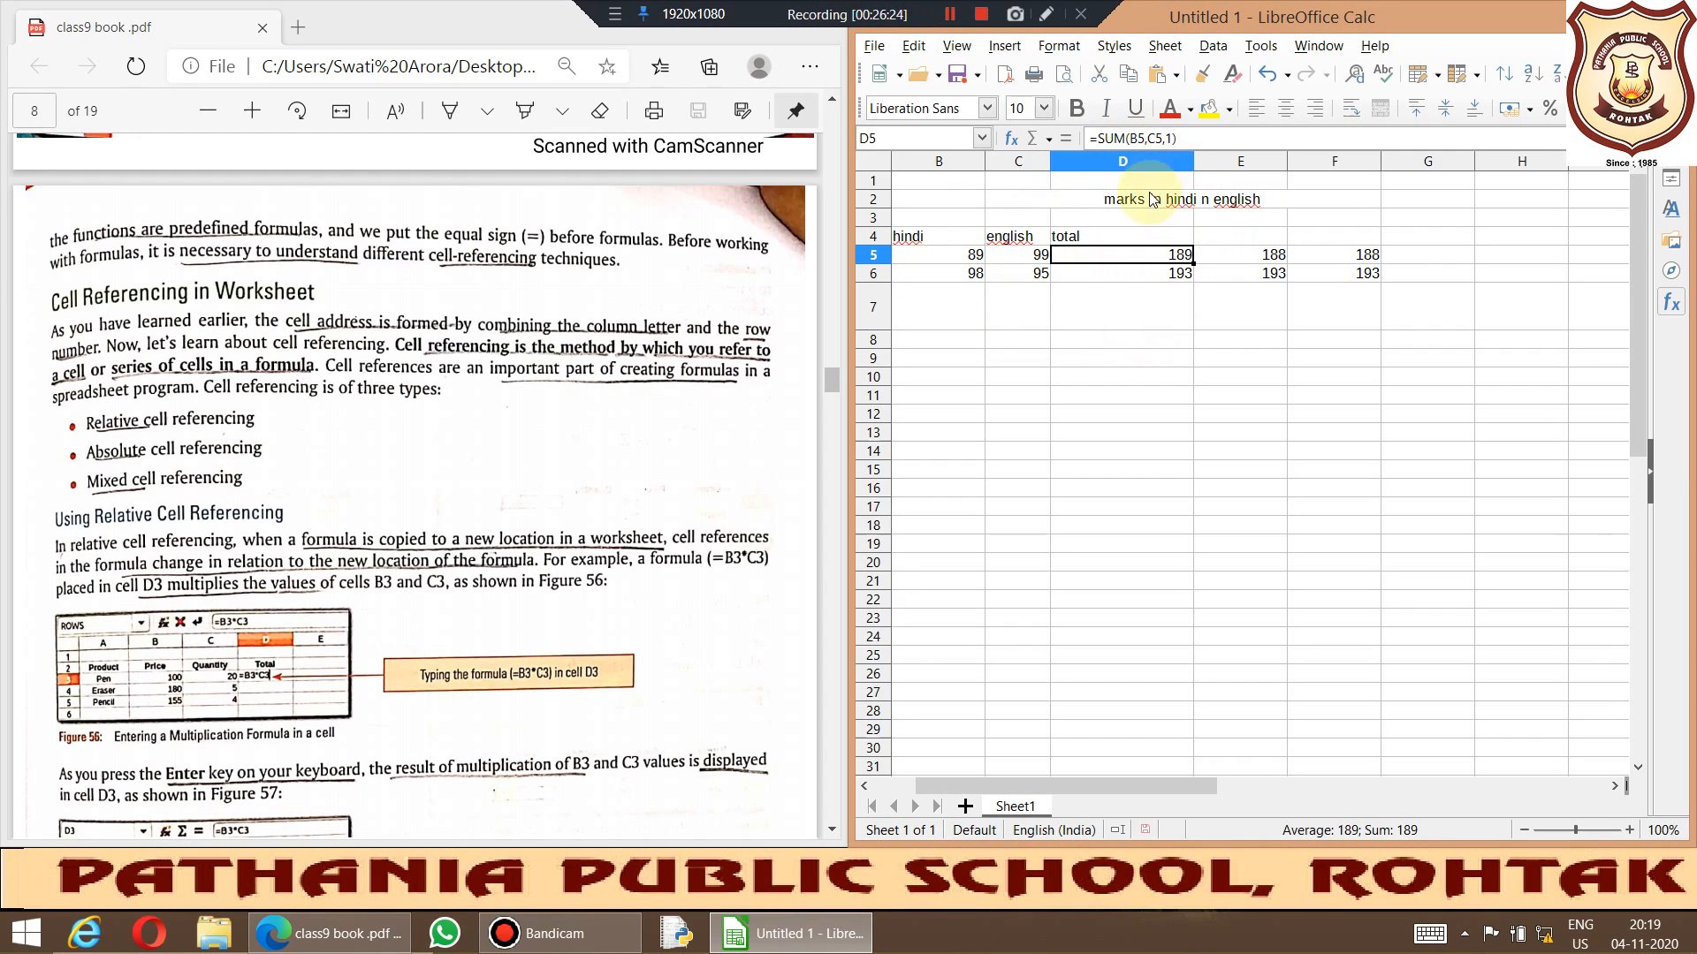
left_click(1170, 138)
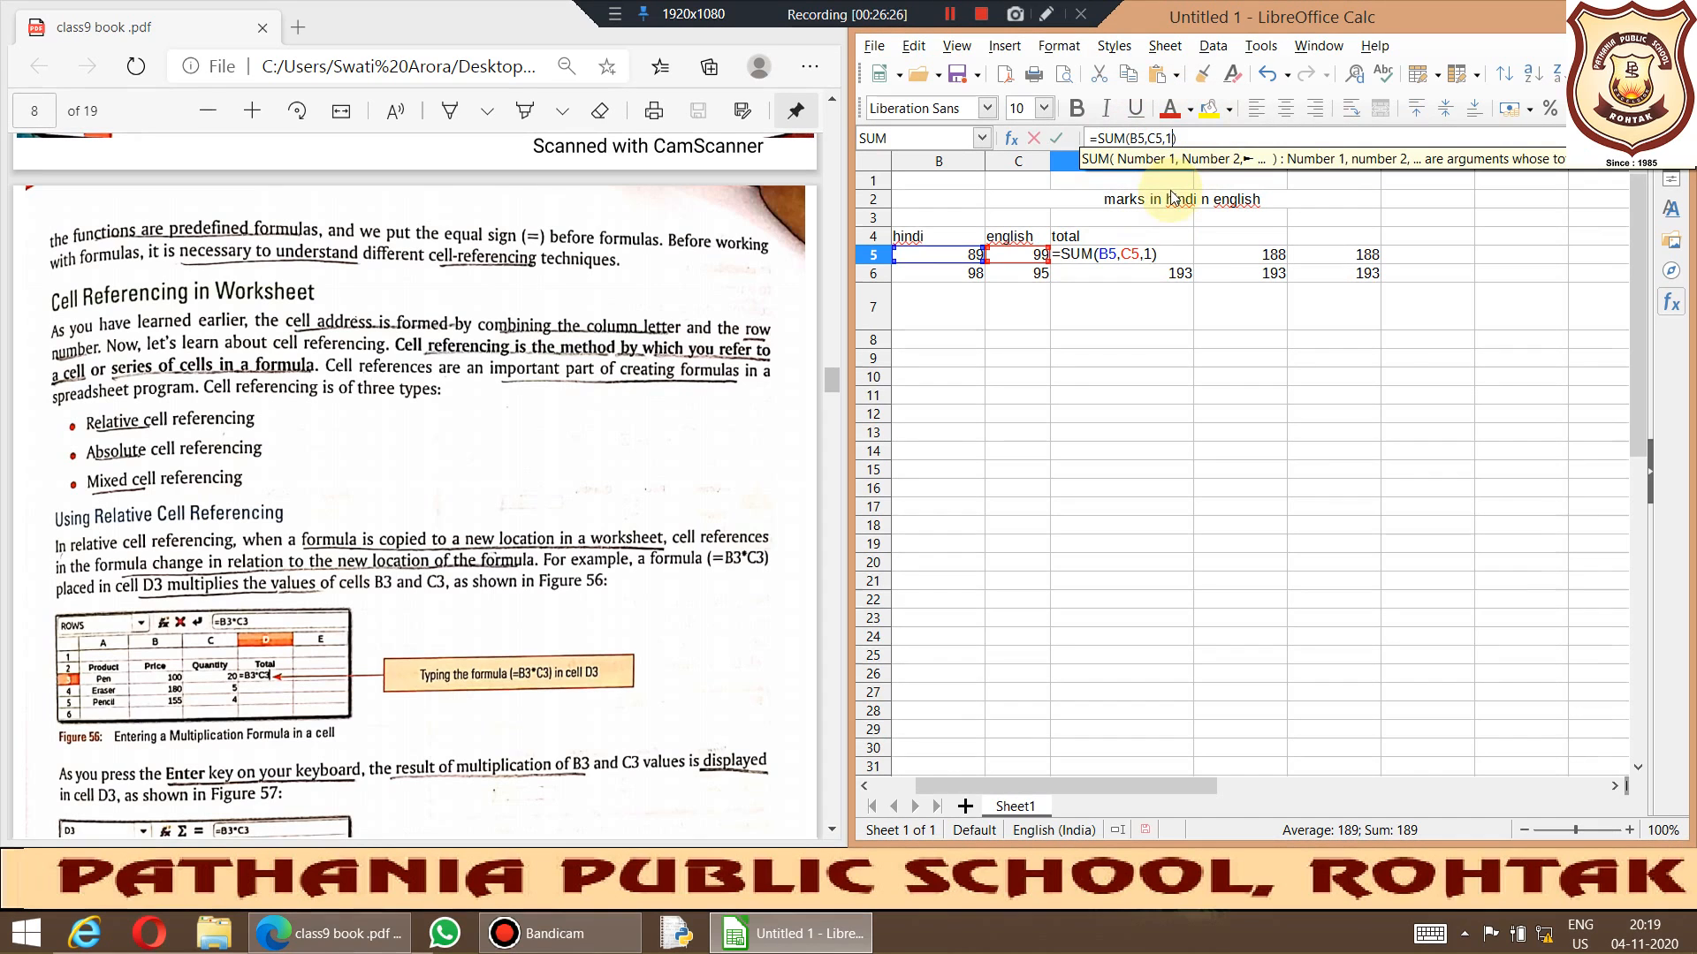
key("BackSpace")
key("BackSpace")
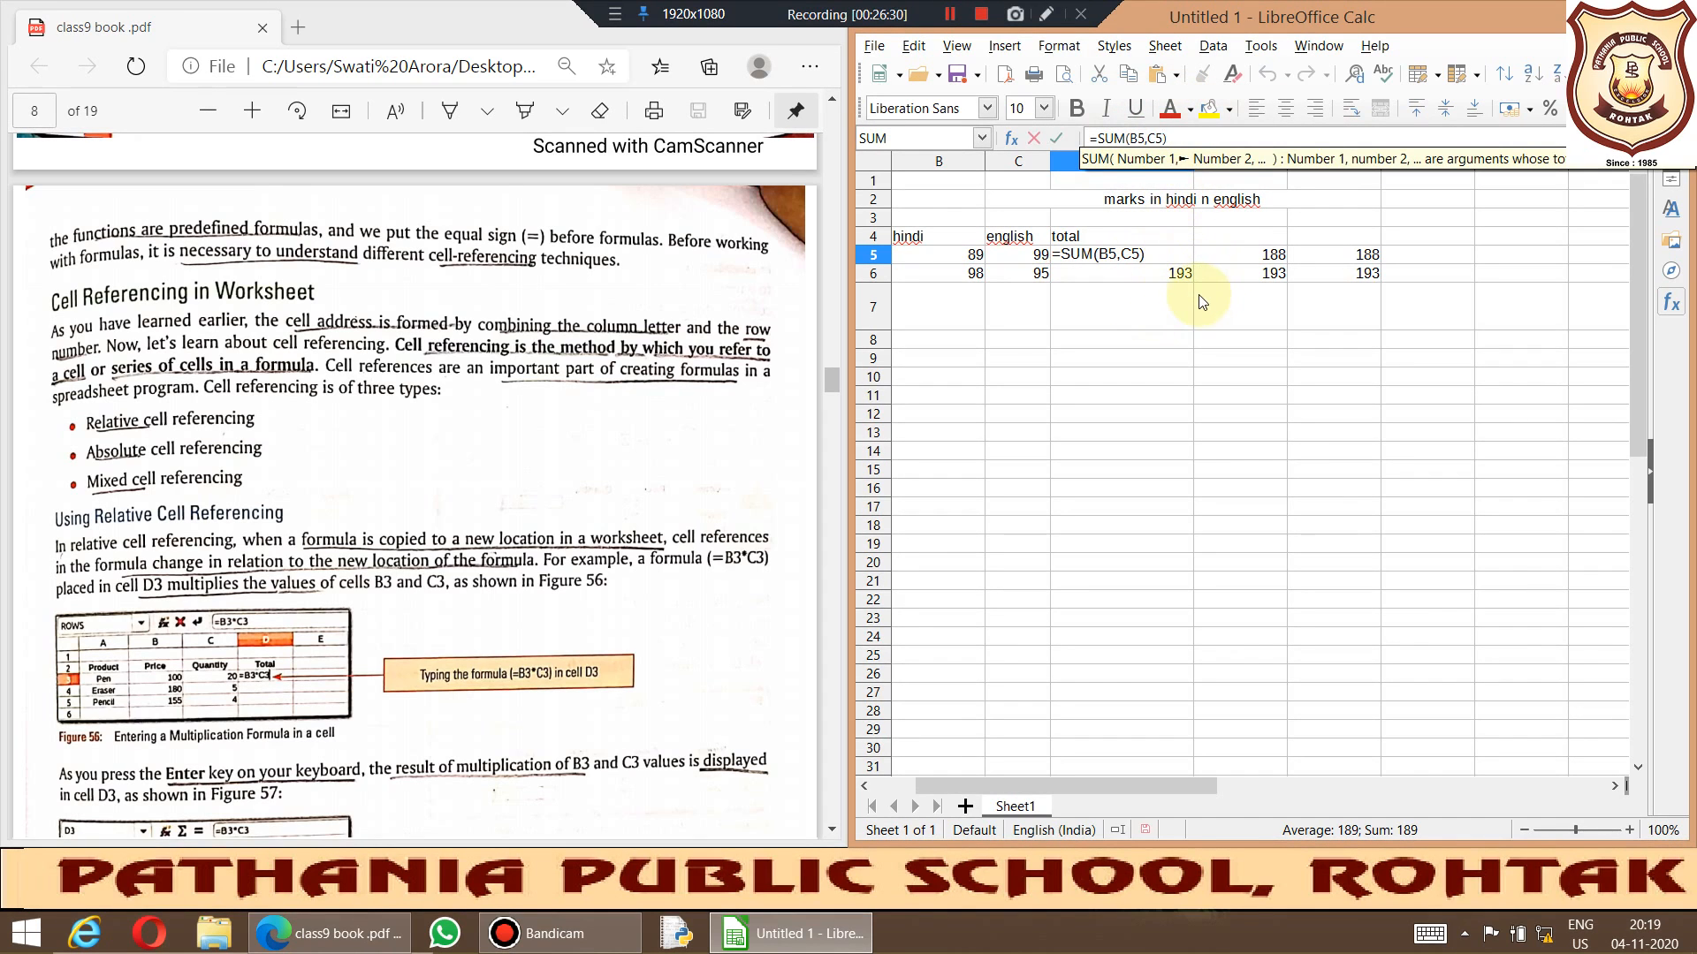
key("Return")
Step: Copy the SUM formula from D5 down to D6 and compare the relative cell references in both cells
left_click(1169, 263)
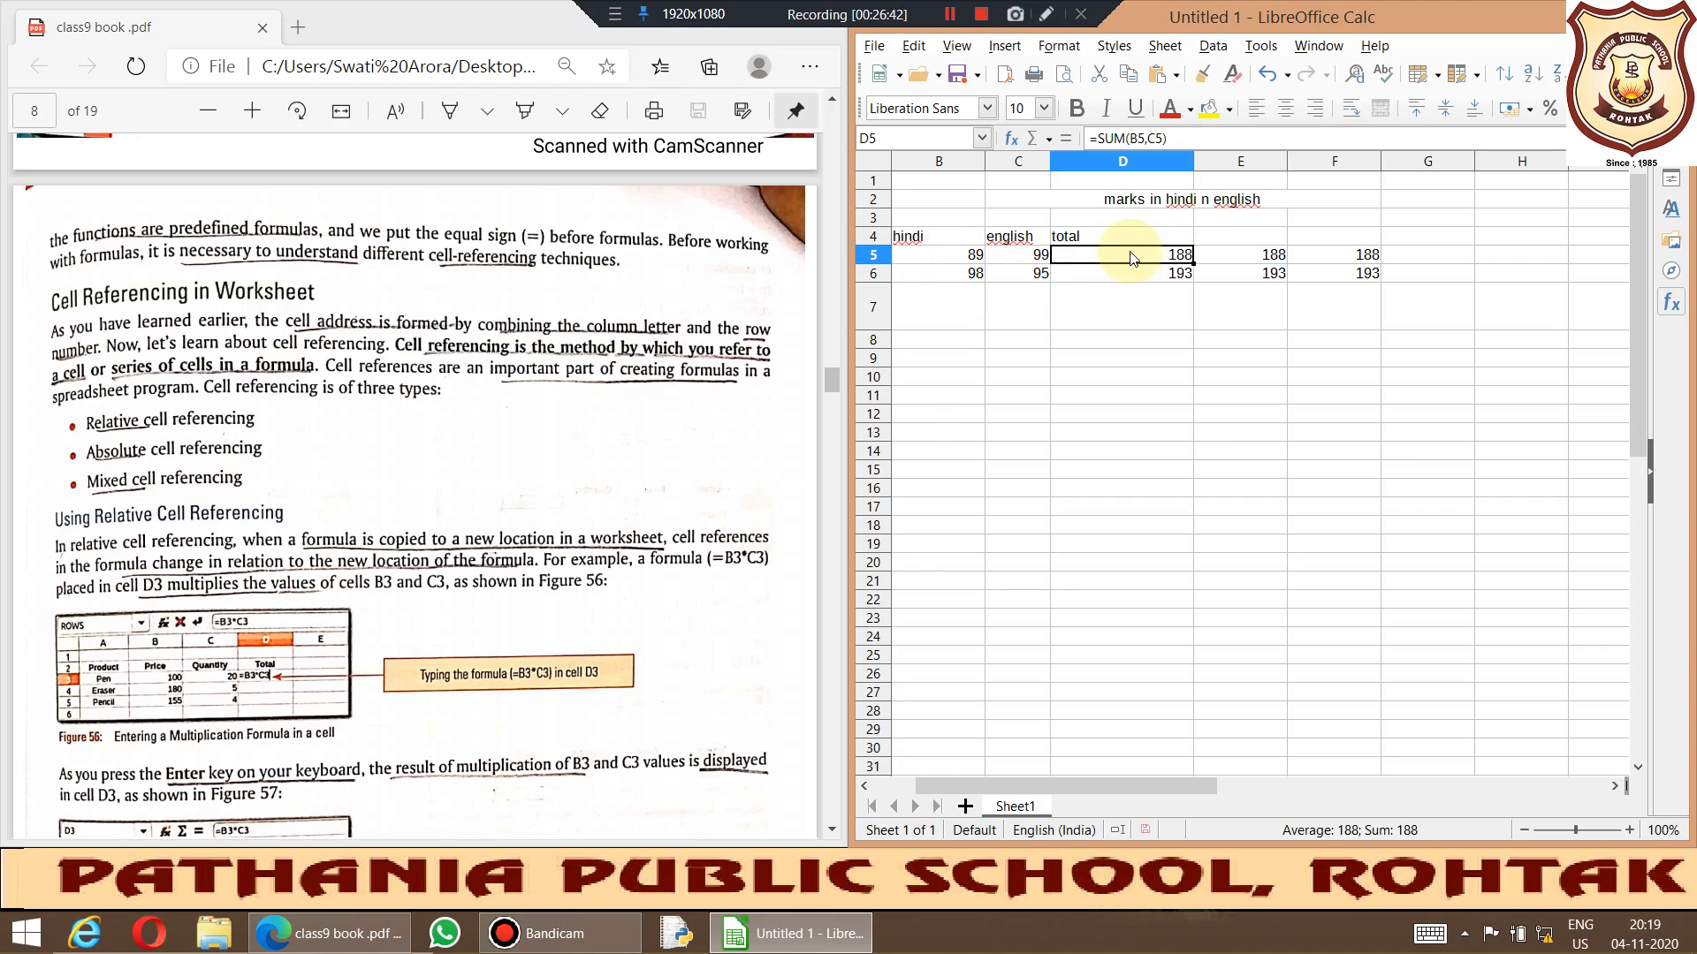
left_click_drag(1195, 263, 1188, 282)
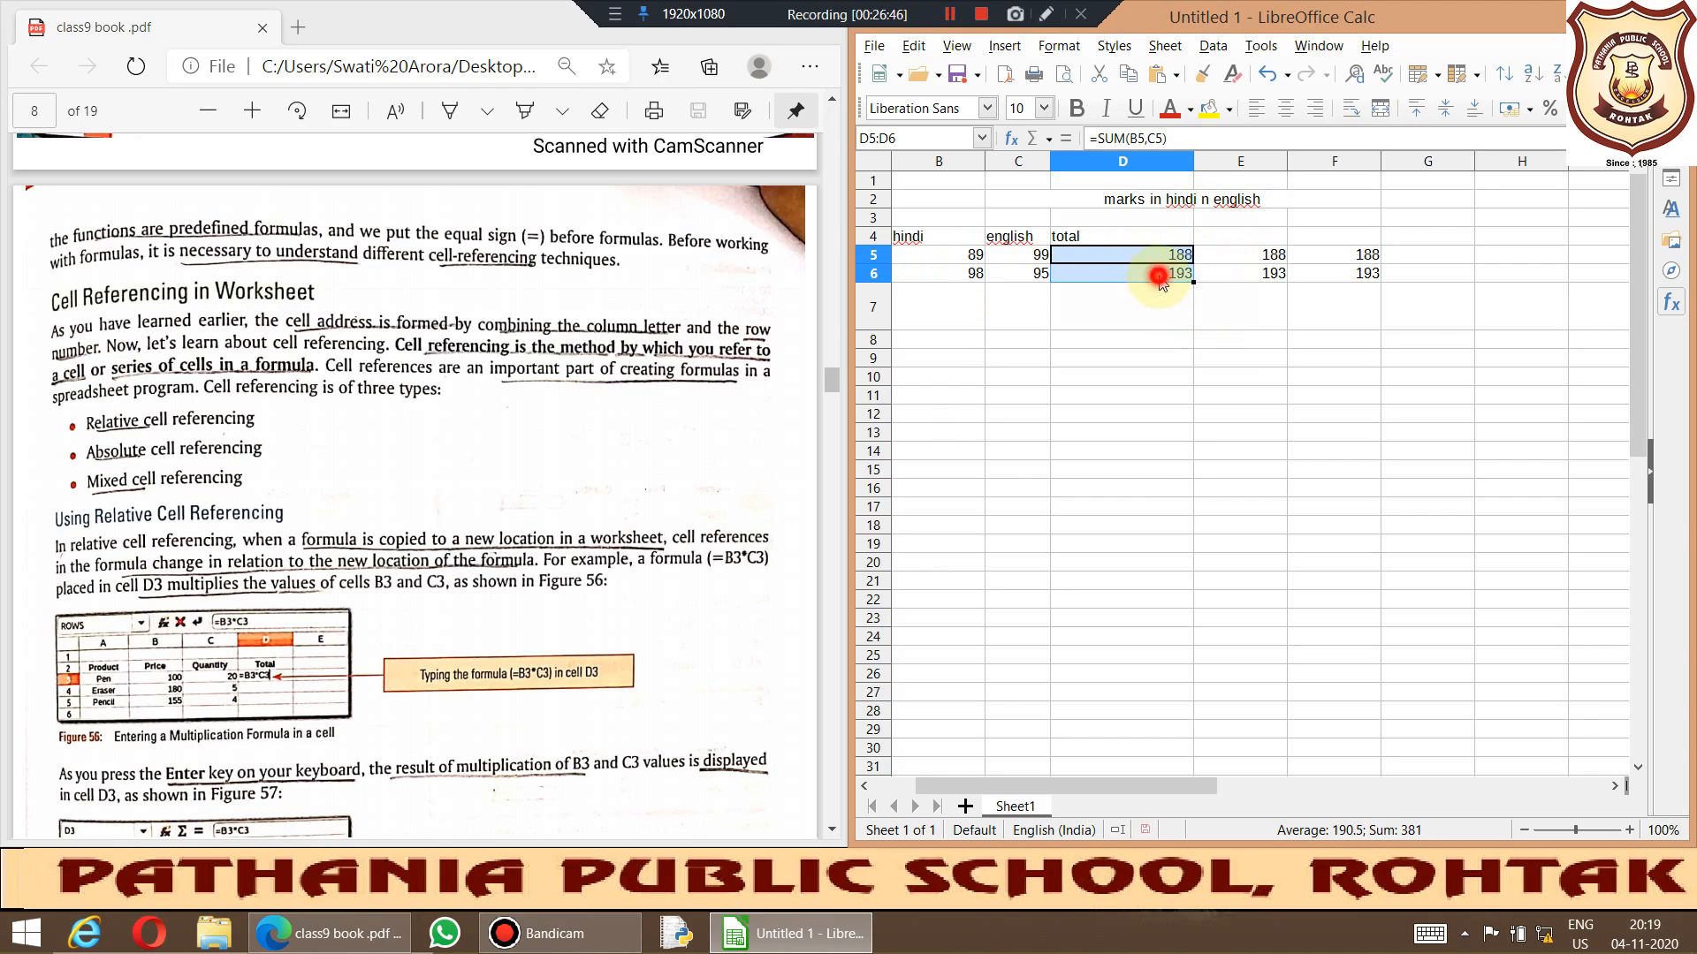
left_click(1162, 274)
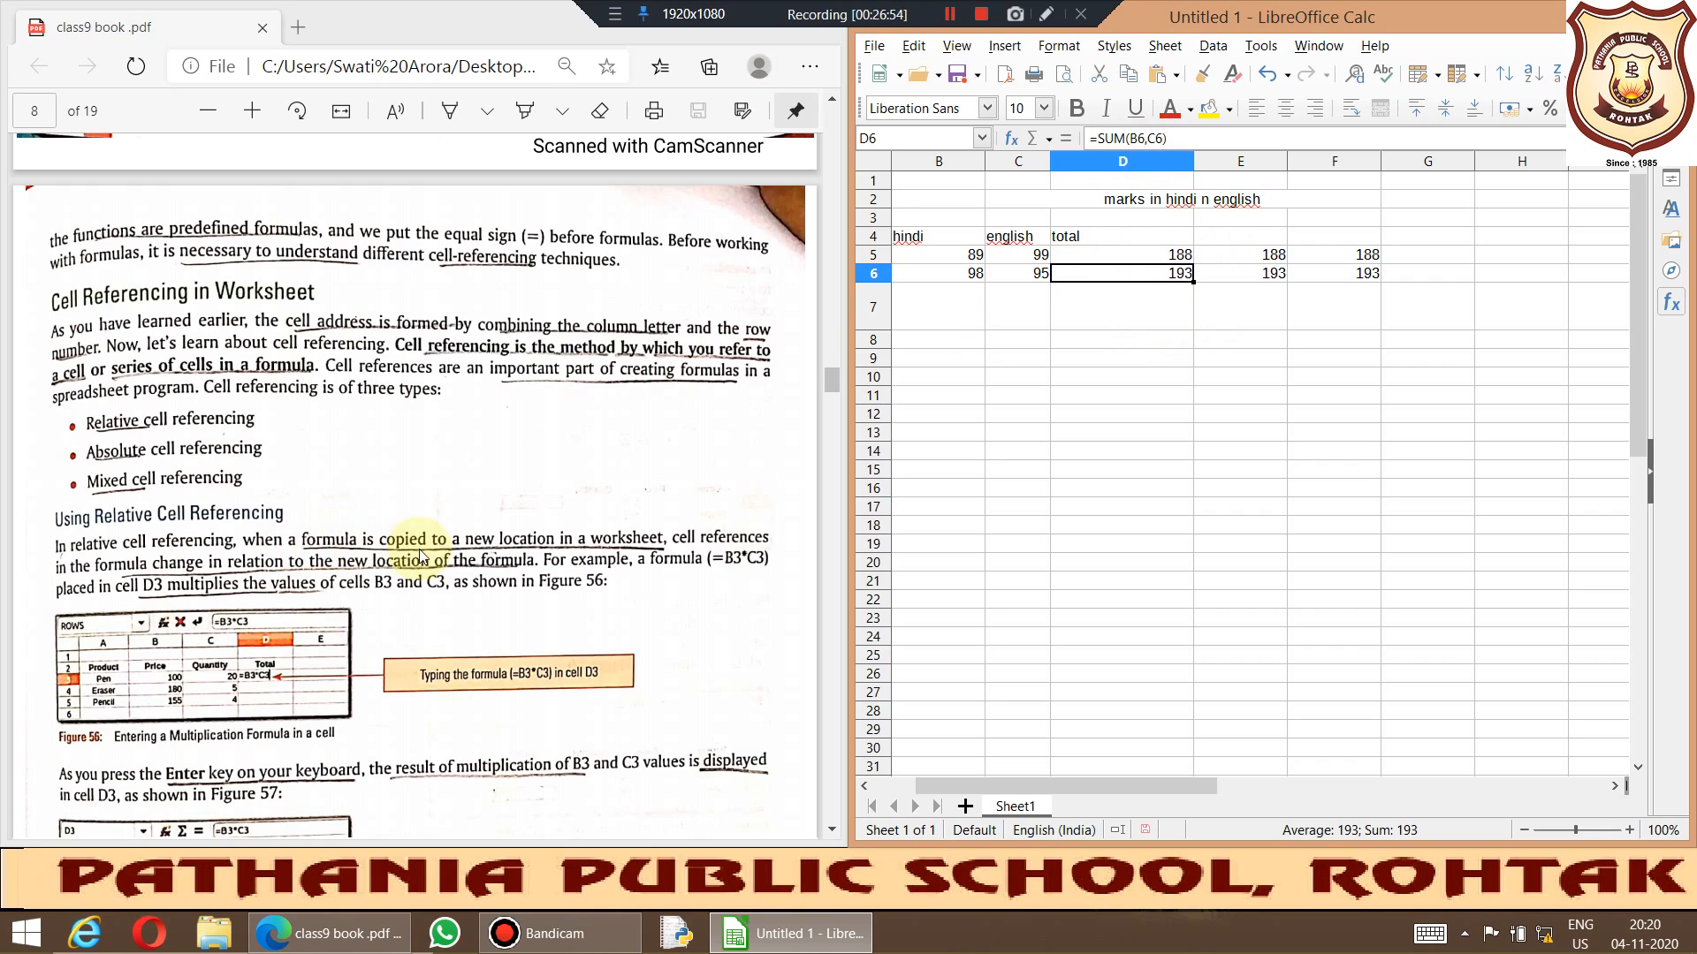
left_click(1191, 261)
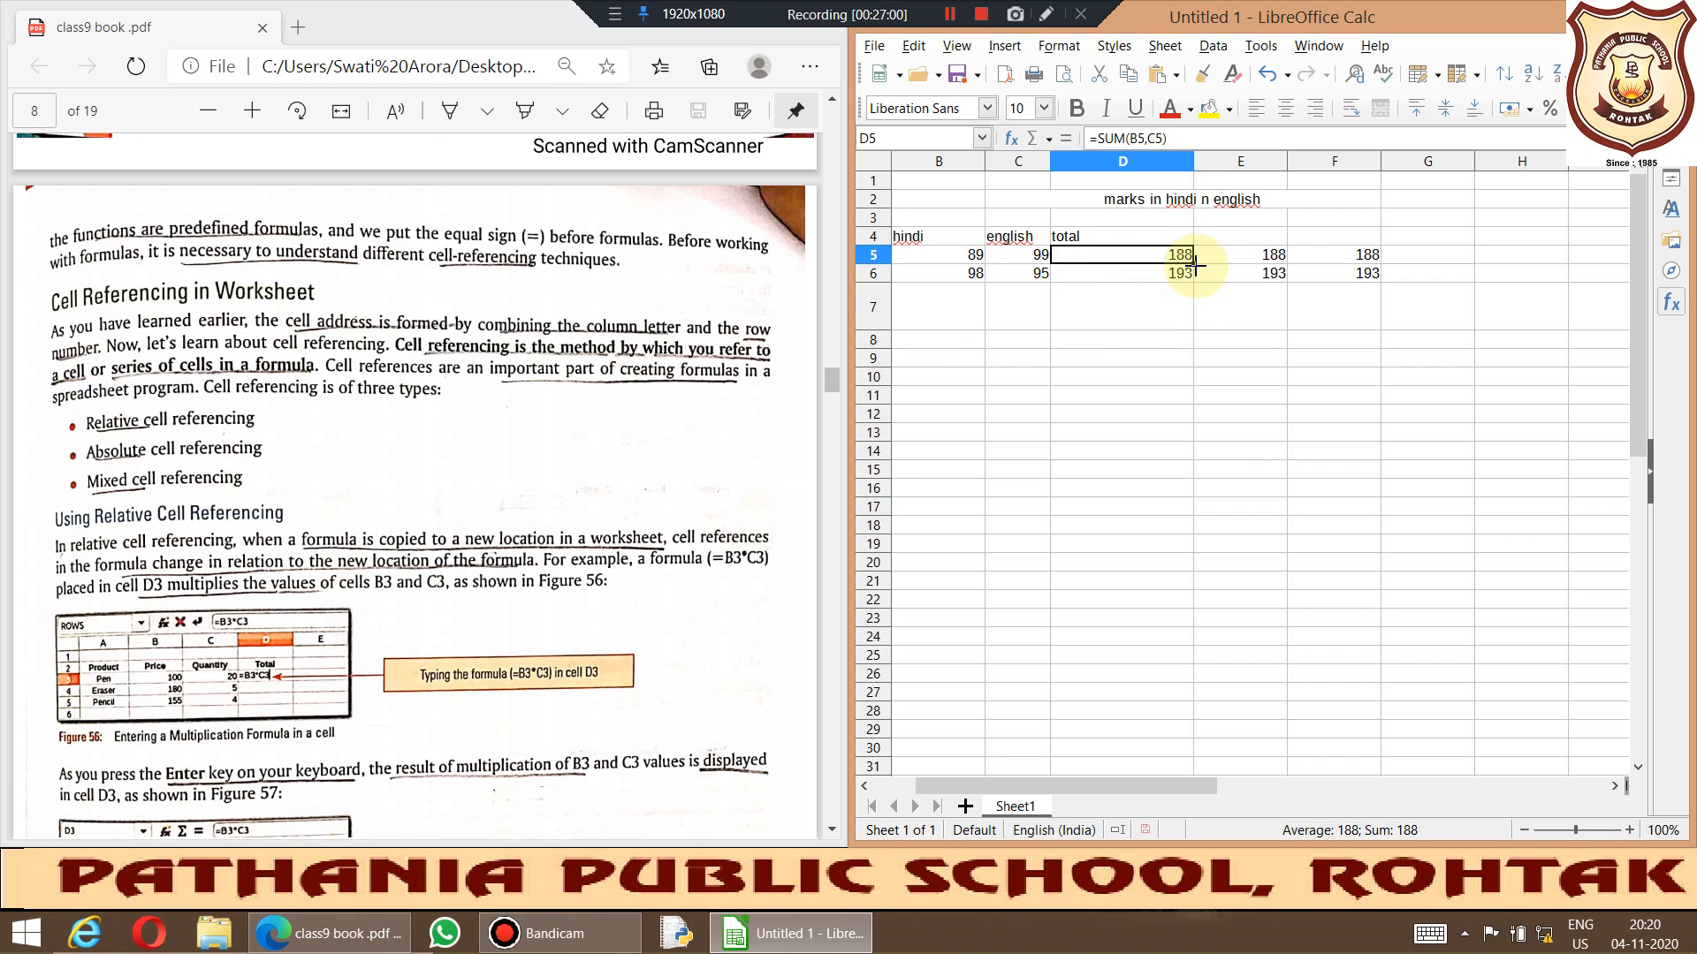
left_click_drag(1182, 258, 1149, 274)
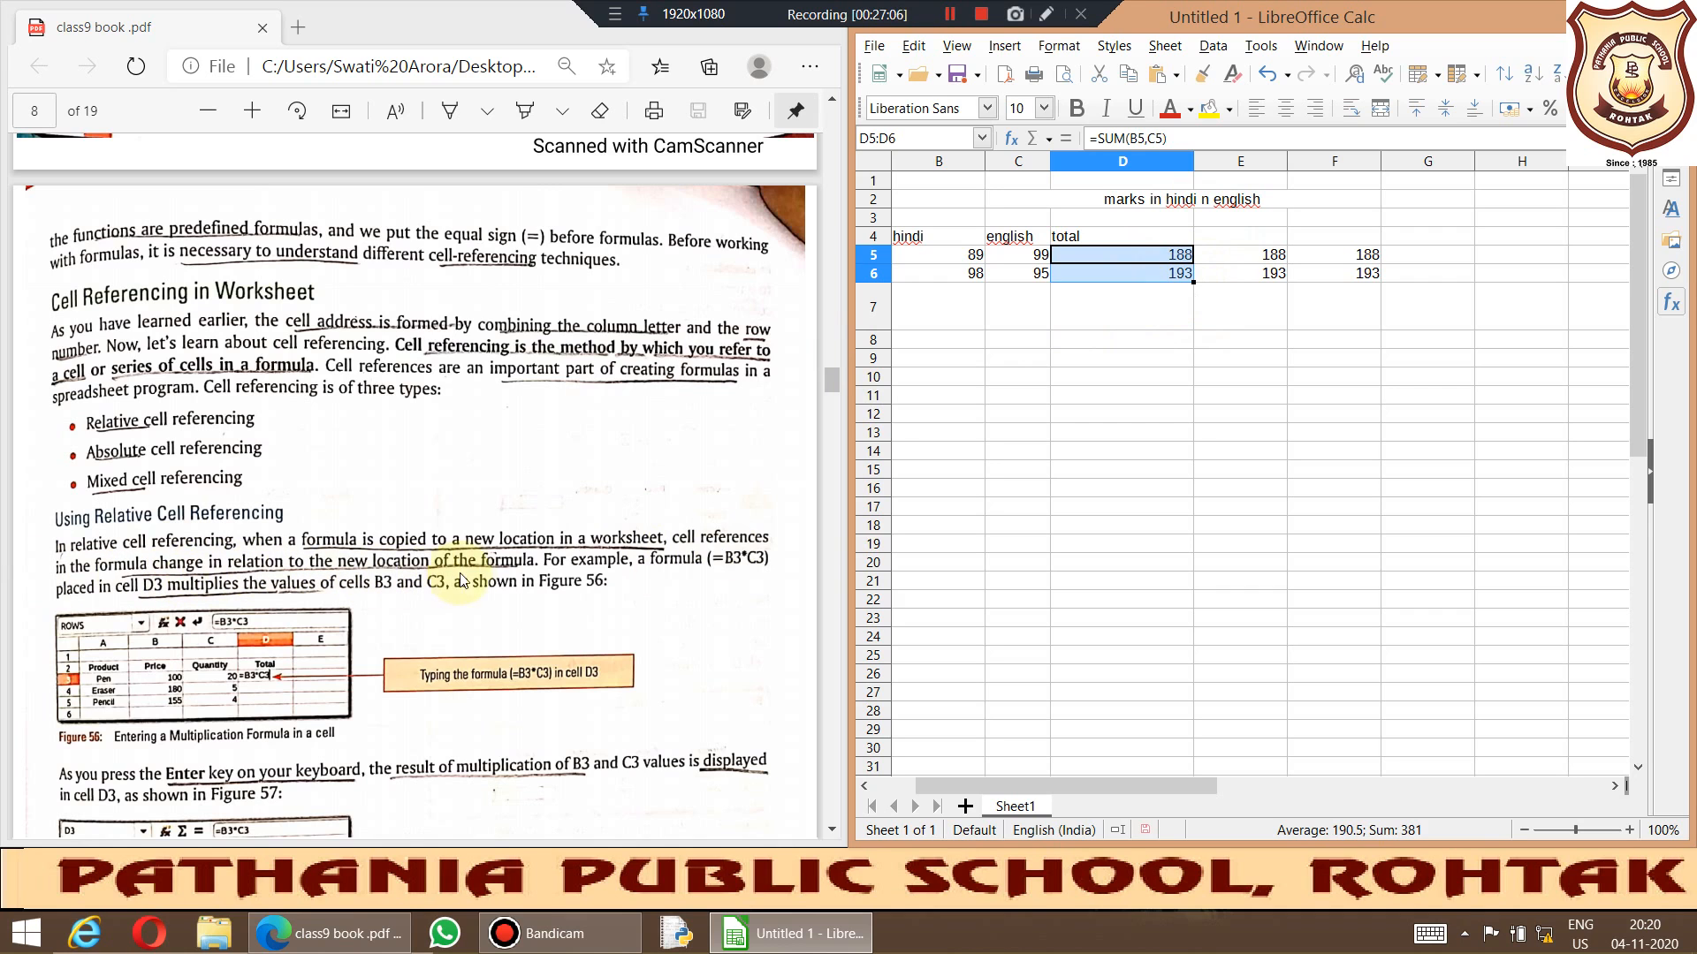
left_click(1149, 279)
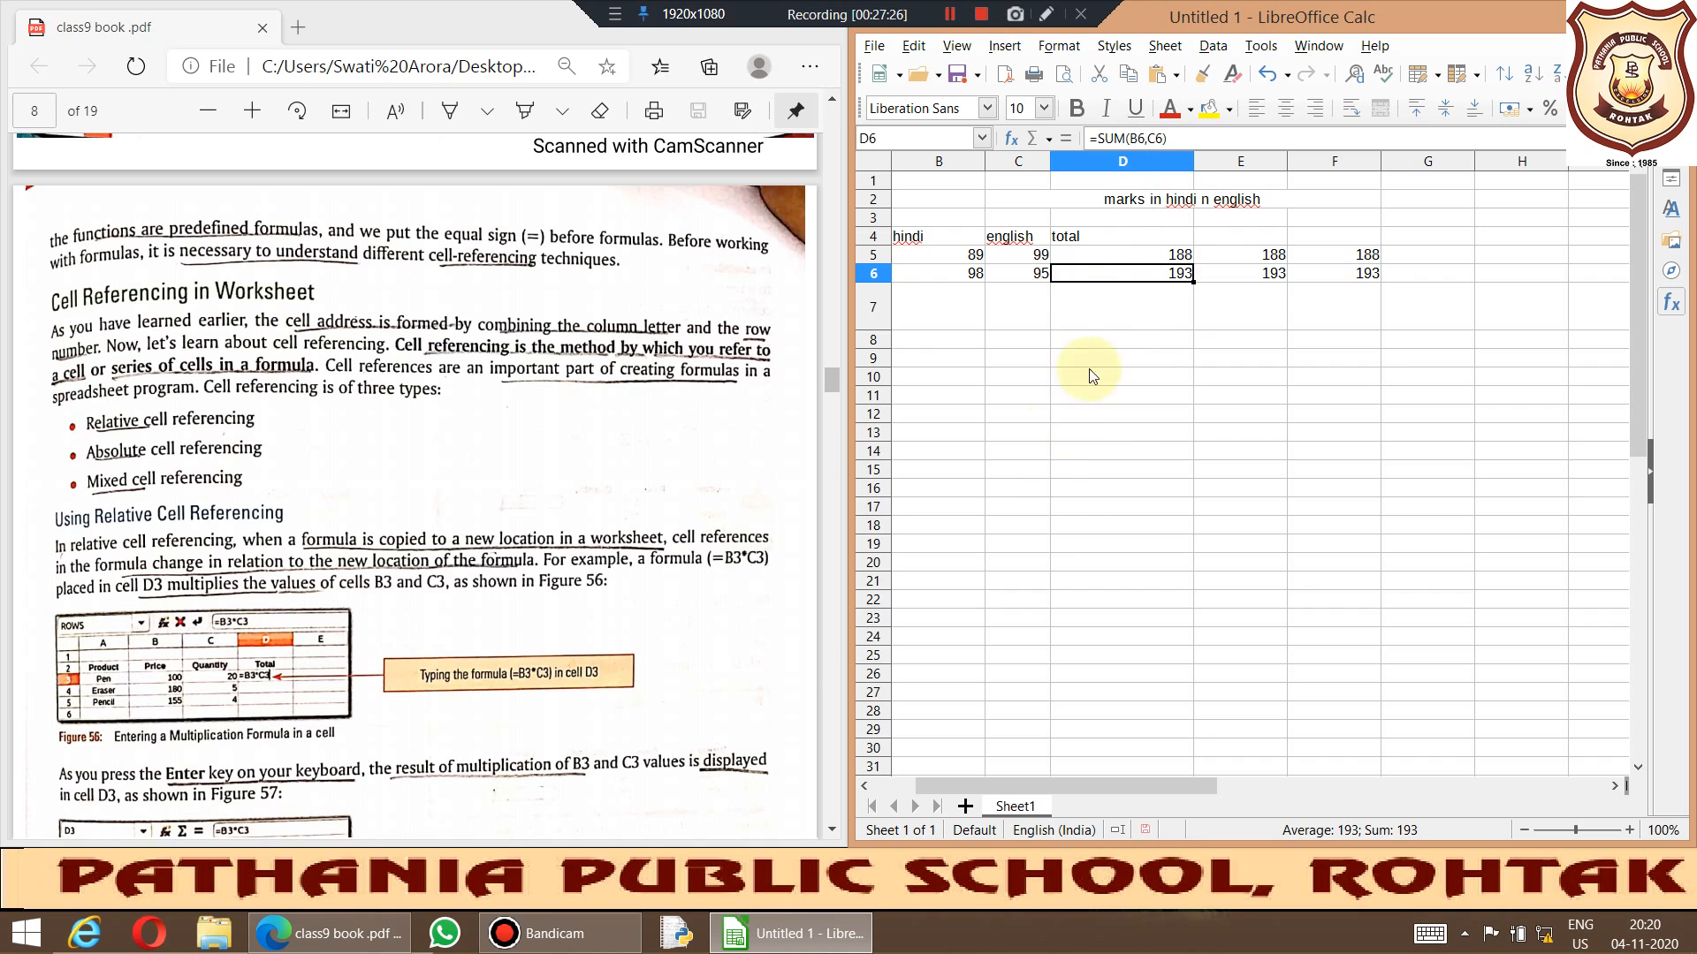
Step: Clear the duplicate totals from cells E5 to F6
left_click(1138, 319)
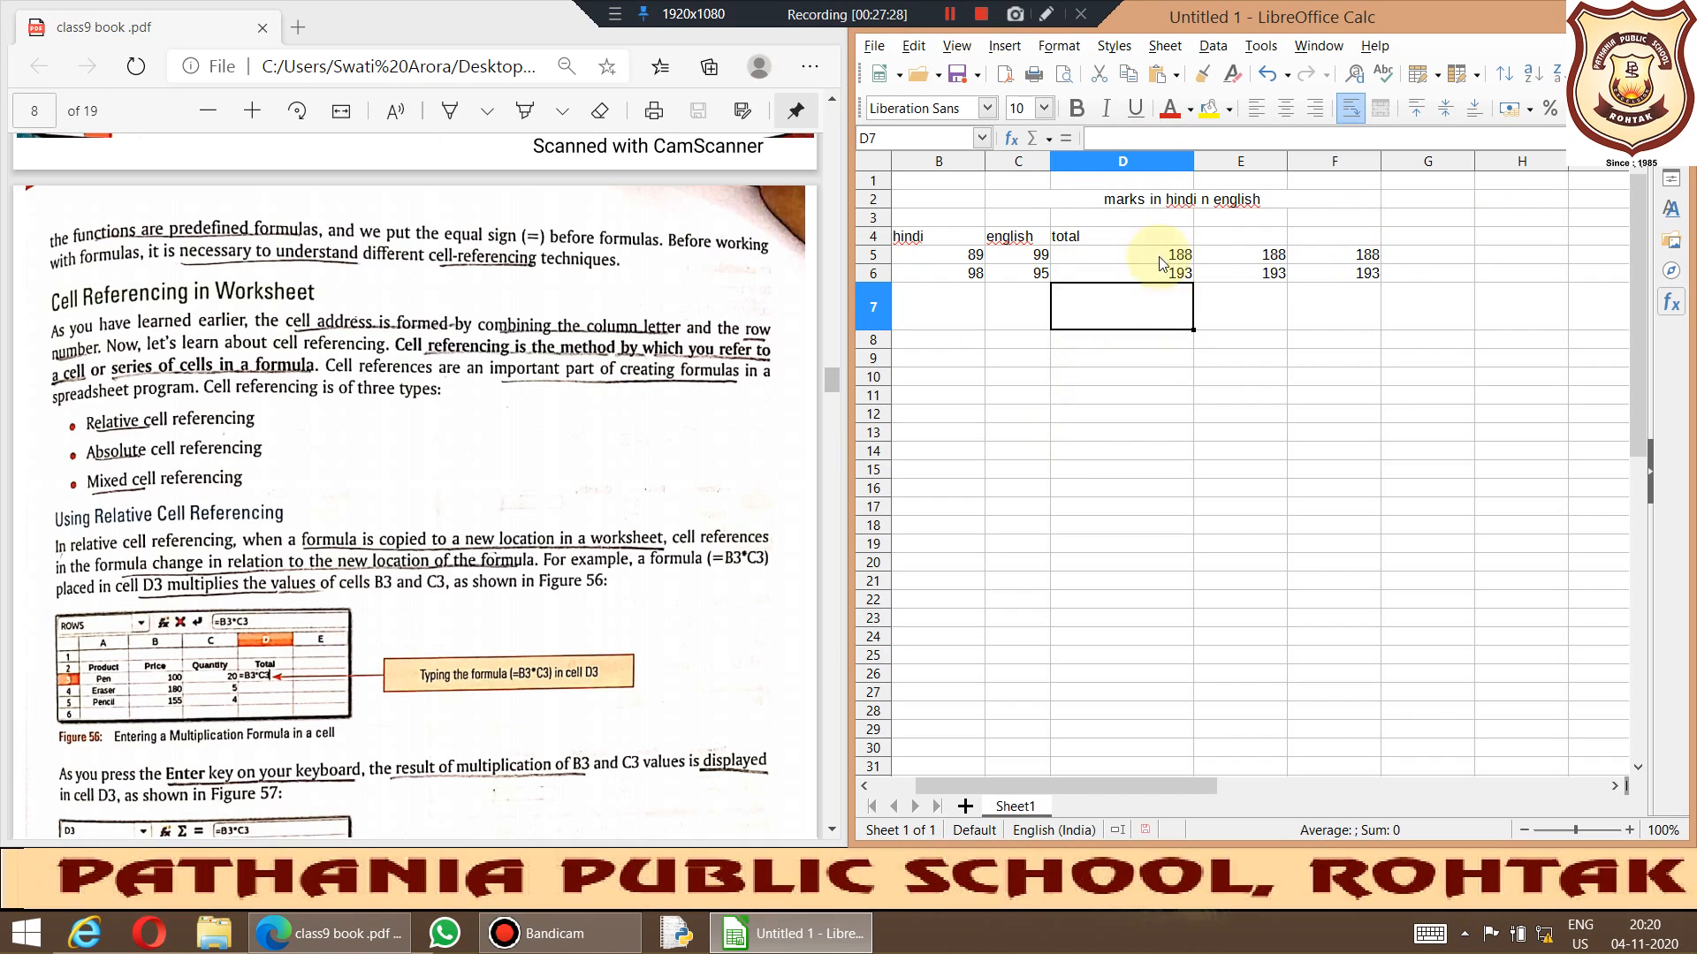
left_click_drag(1254, 254, 1375, 288)
key("Delete")
left_click(1239, 263)
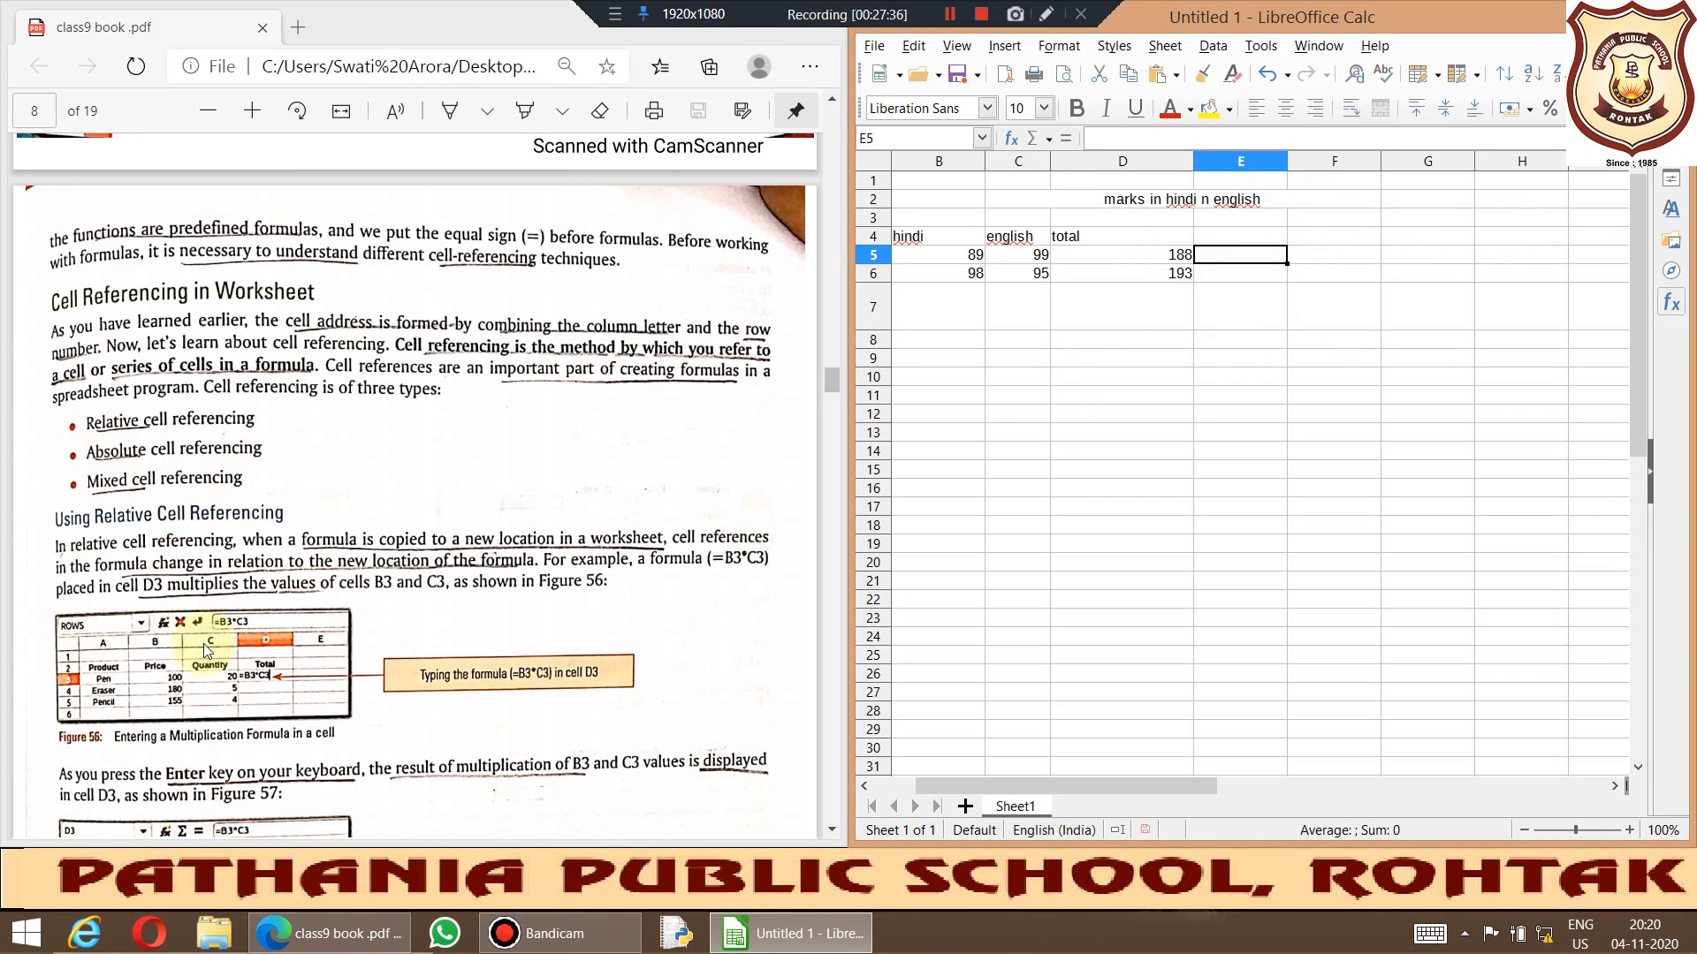
Step: Read the textbook section on absolute cell referencing and compare the relative SUM formulas in D5 and D6
scroll(288, 686, "down", 1)
scroll(494, 723, "up", 1)
left_click(681, 671)
scroll(327, 654, "down", 8)
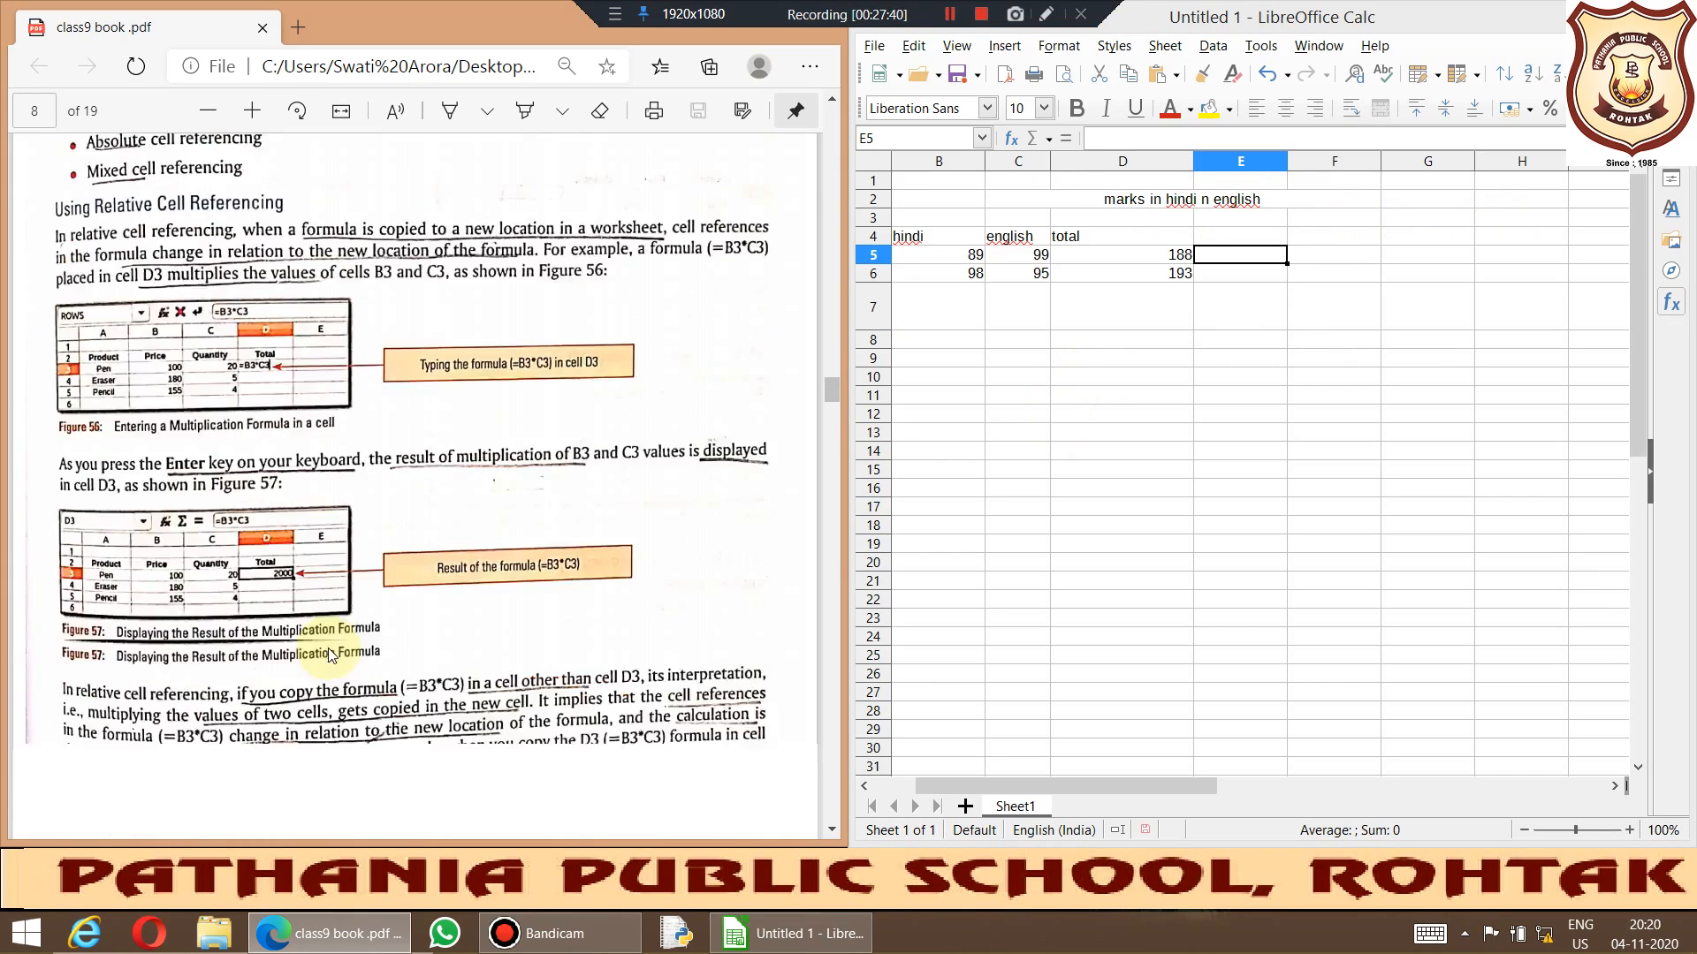
scroll(327, 656, "down", 5)
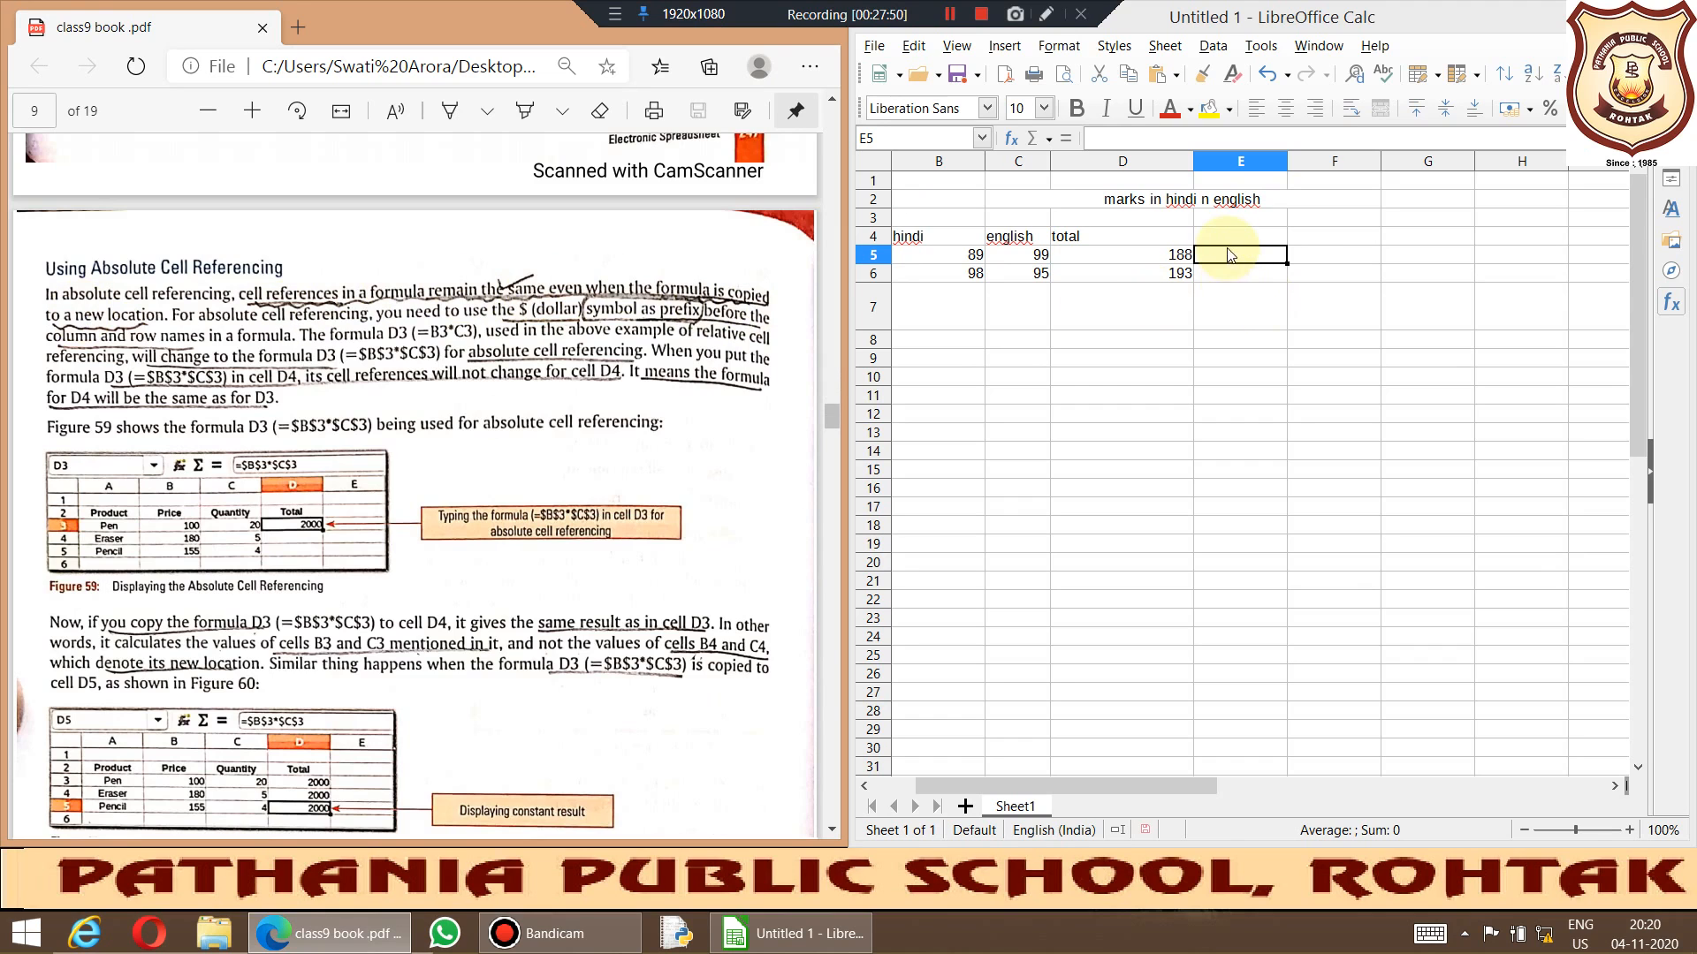
left_click(1158, 258)
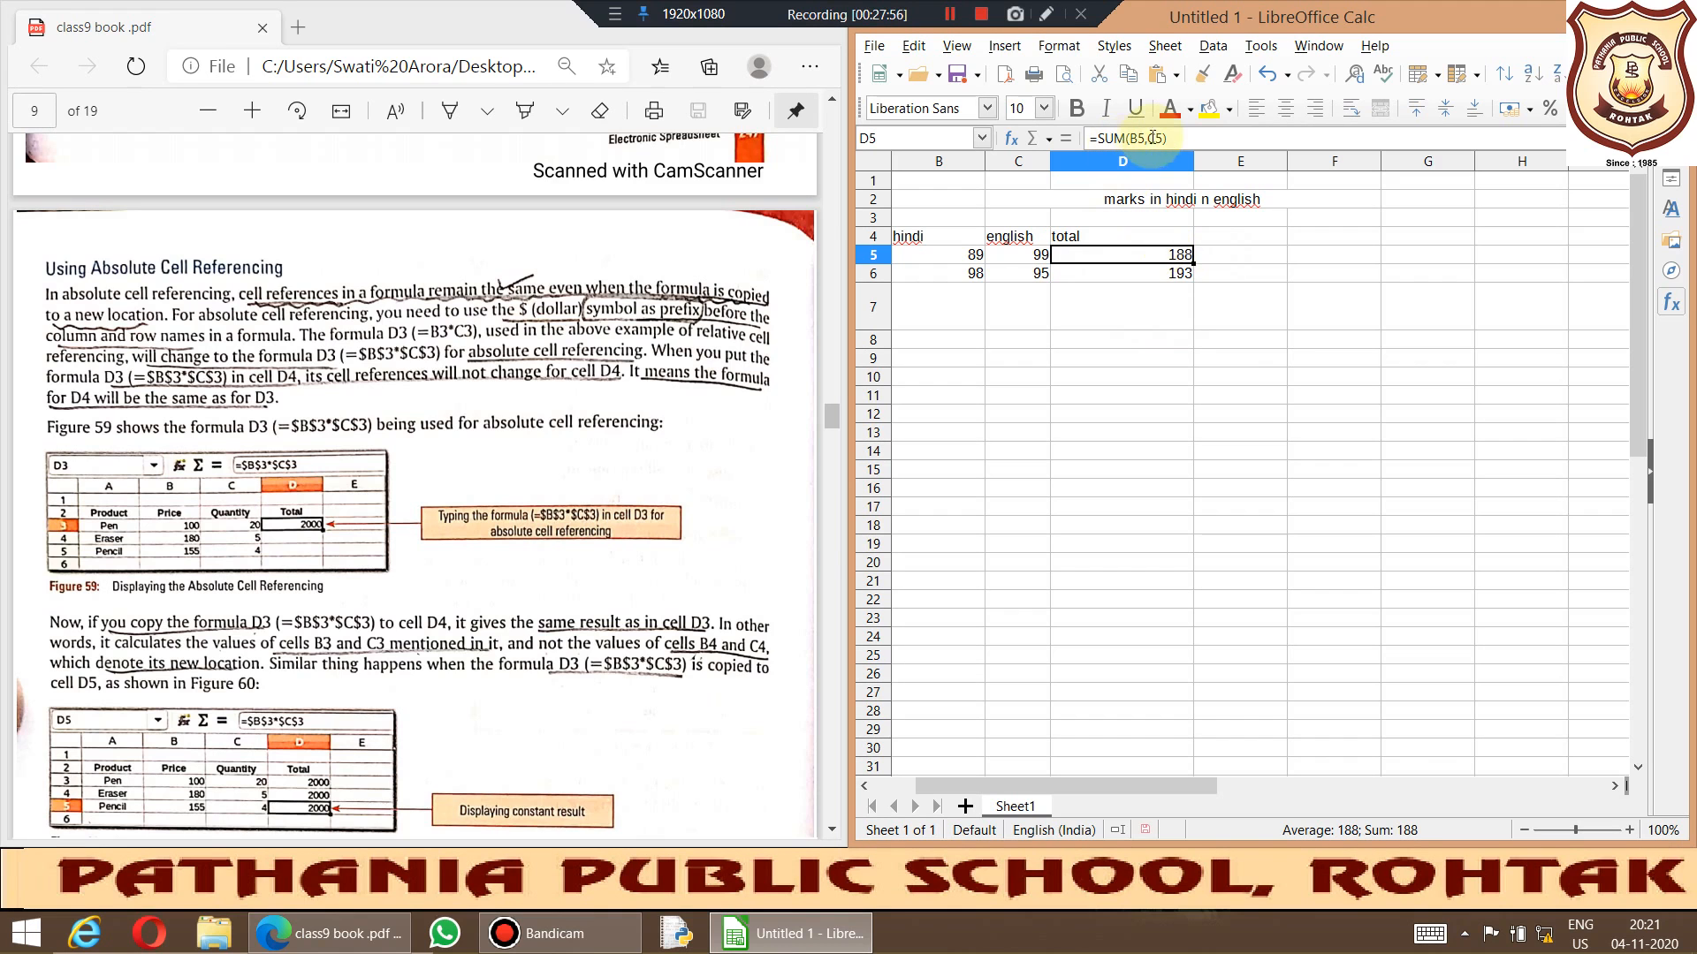
left_click(1169, 281)
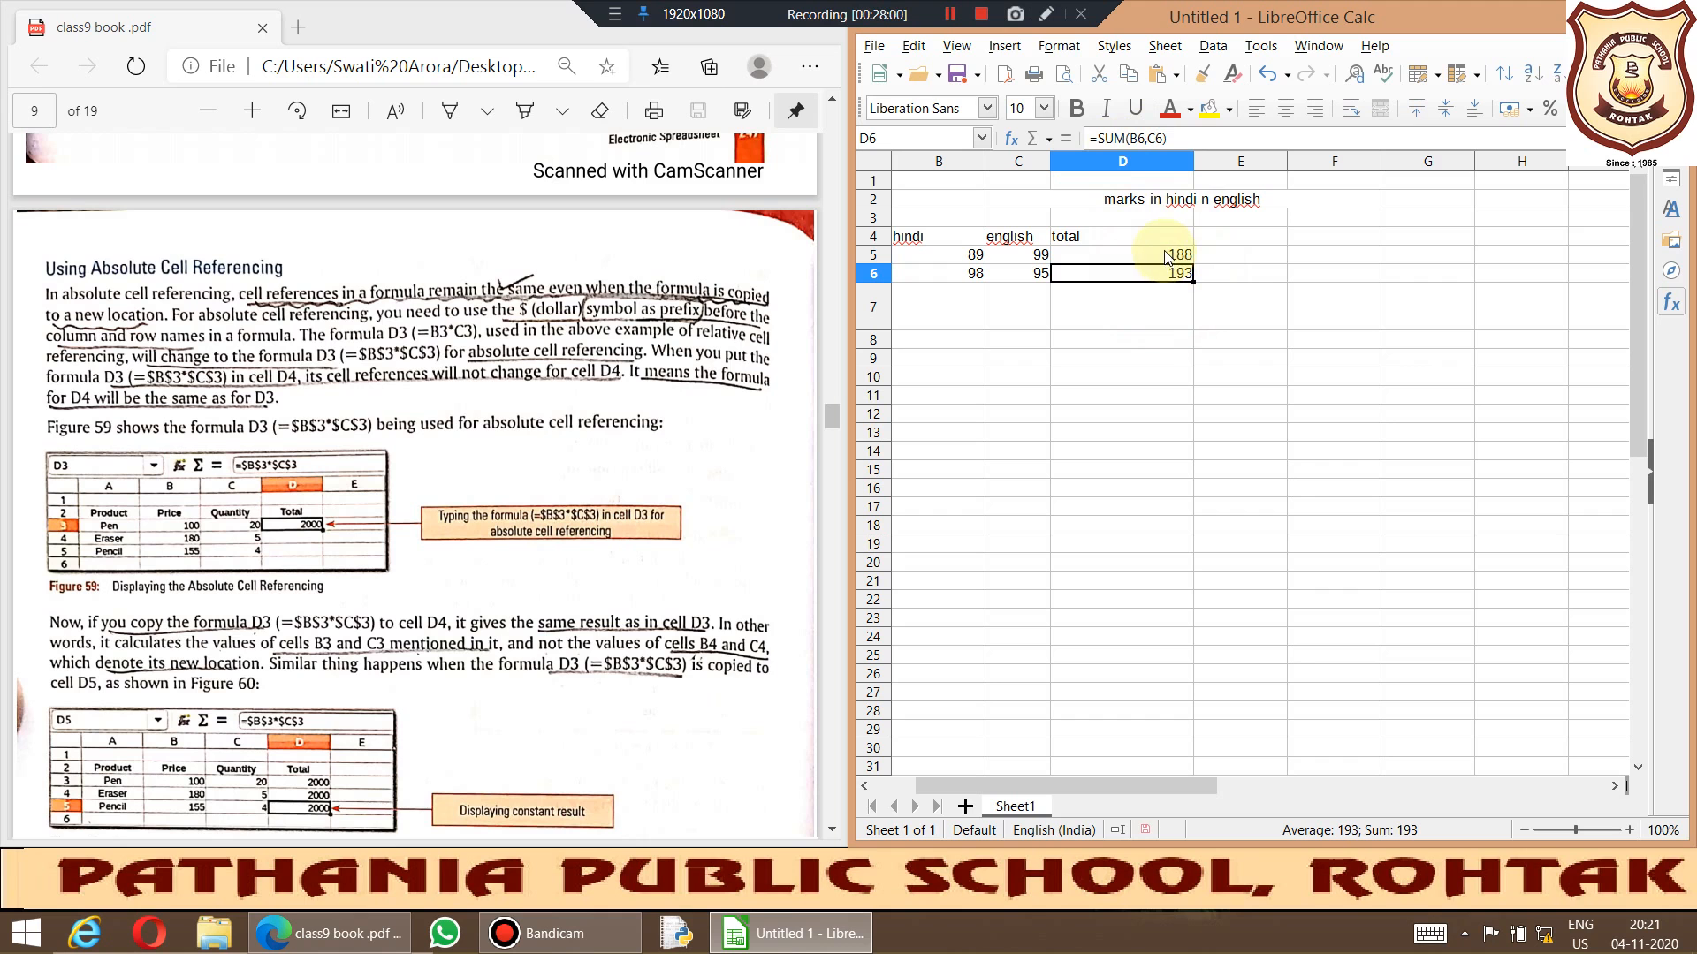
Step: Enter a SUM formula in E5 with both references made absolute, =SUM($B$5:$C$5)
left_click(1233, 261)
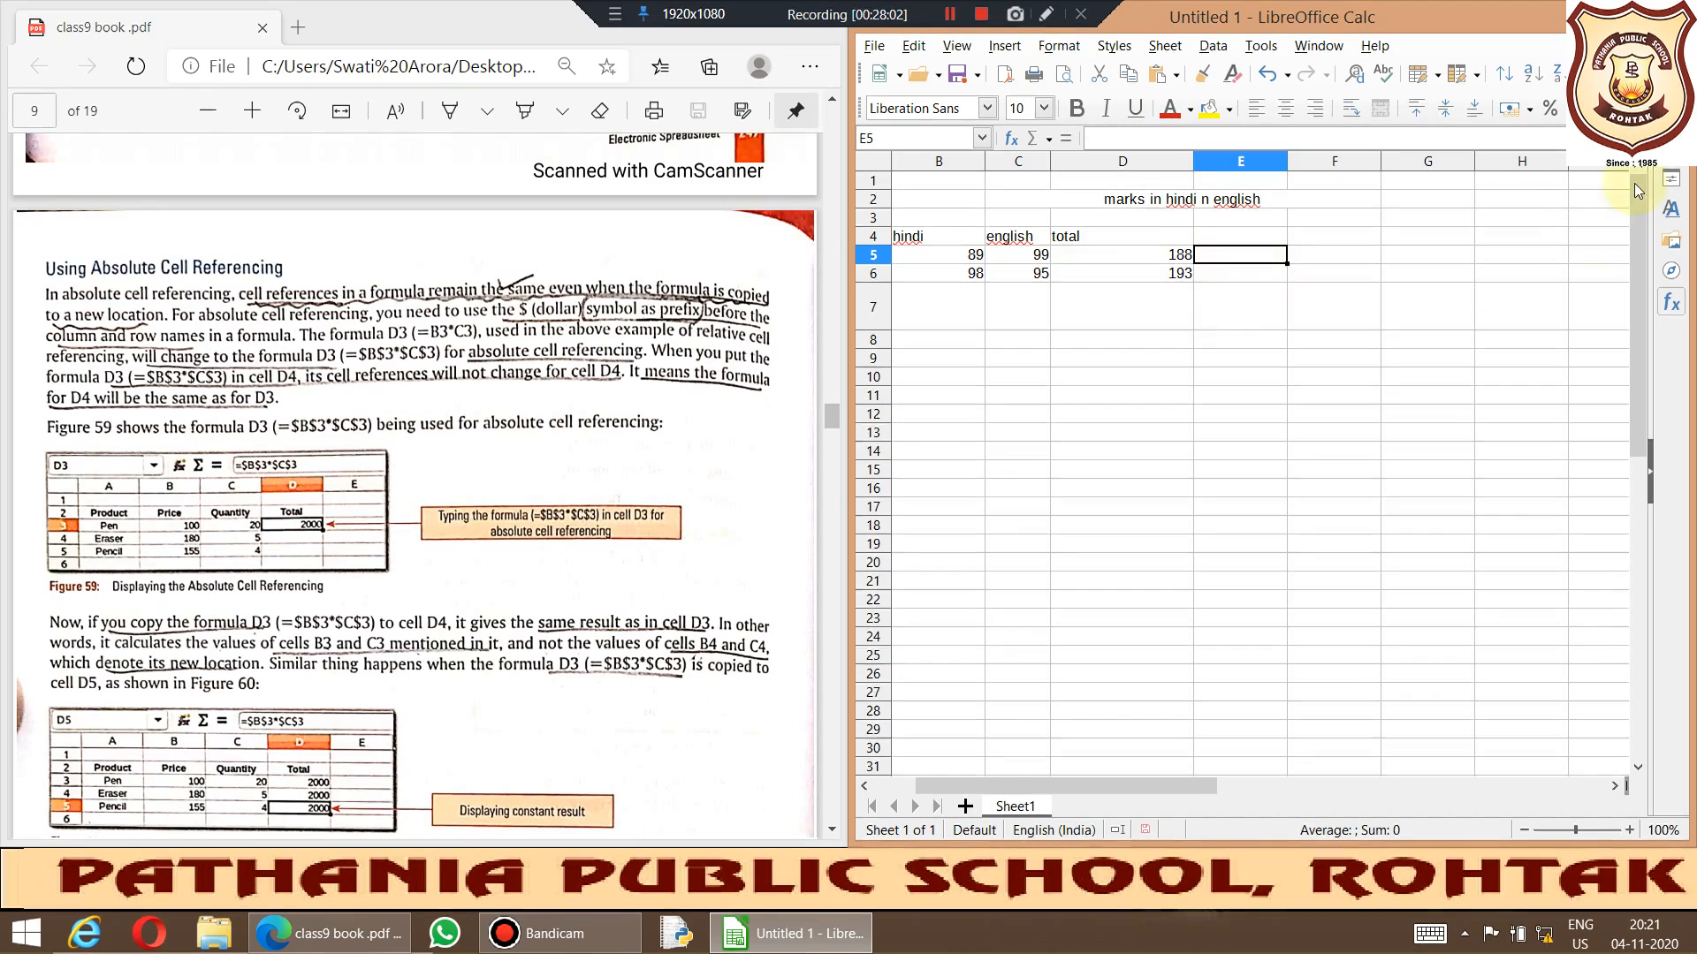
left_click(1676, 307)
double_click(1546, 589)
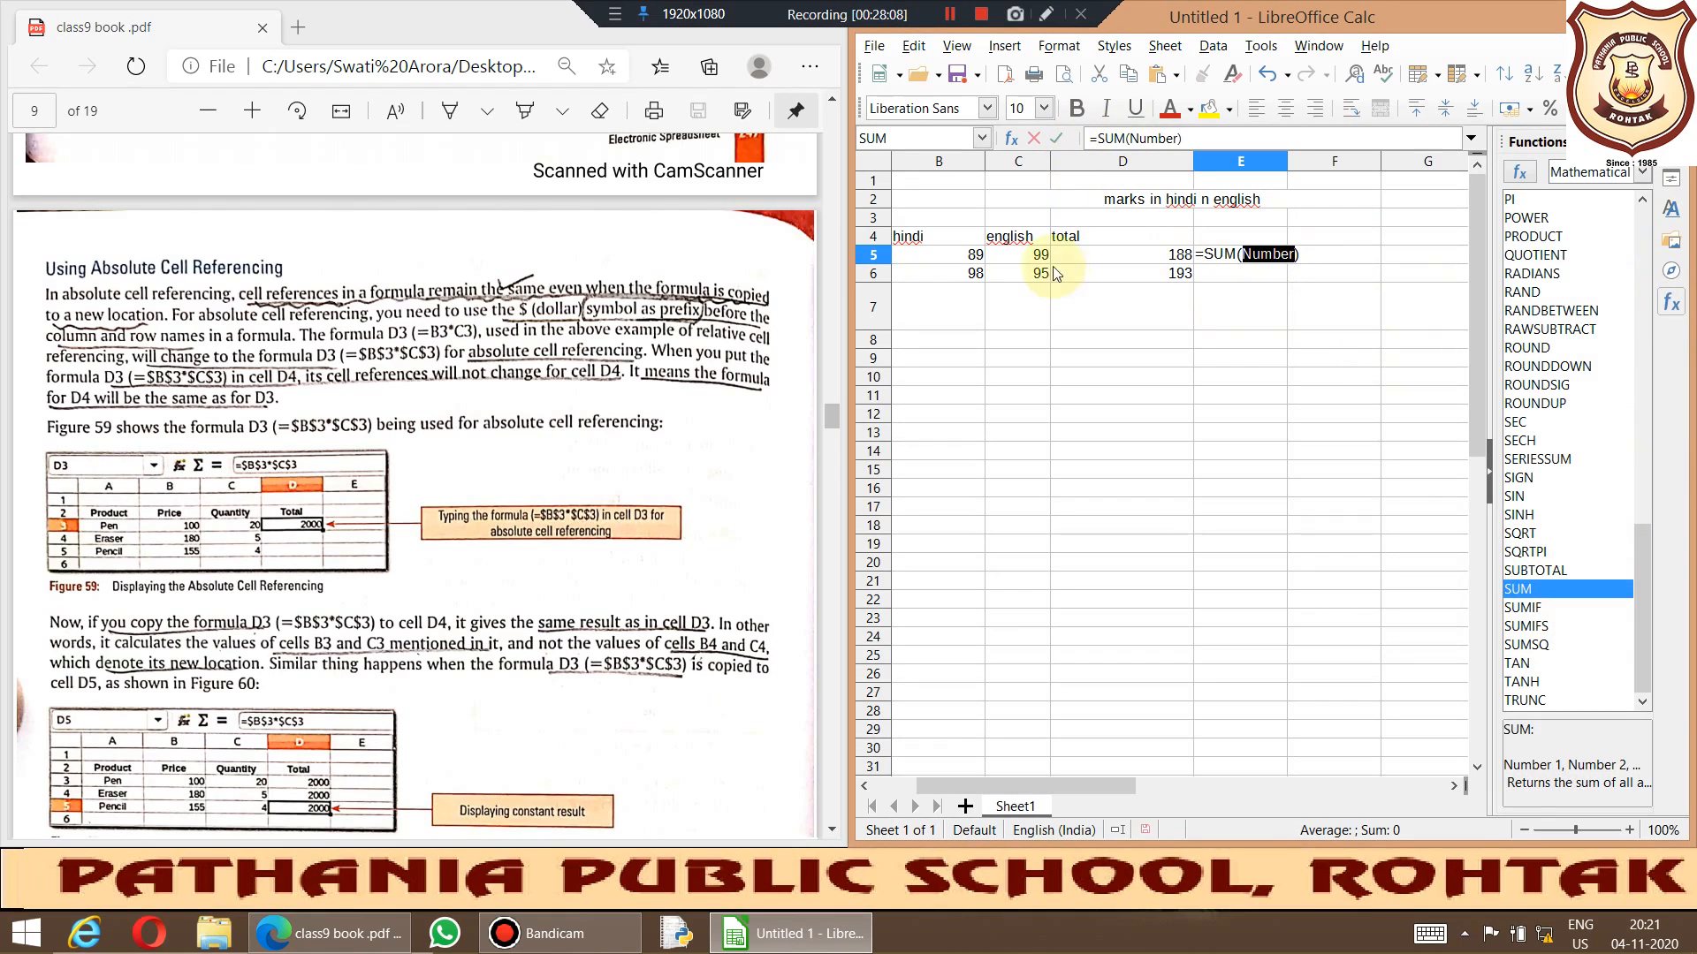
left_click_drag(884, 255, 1029, 256)
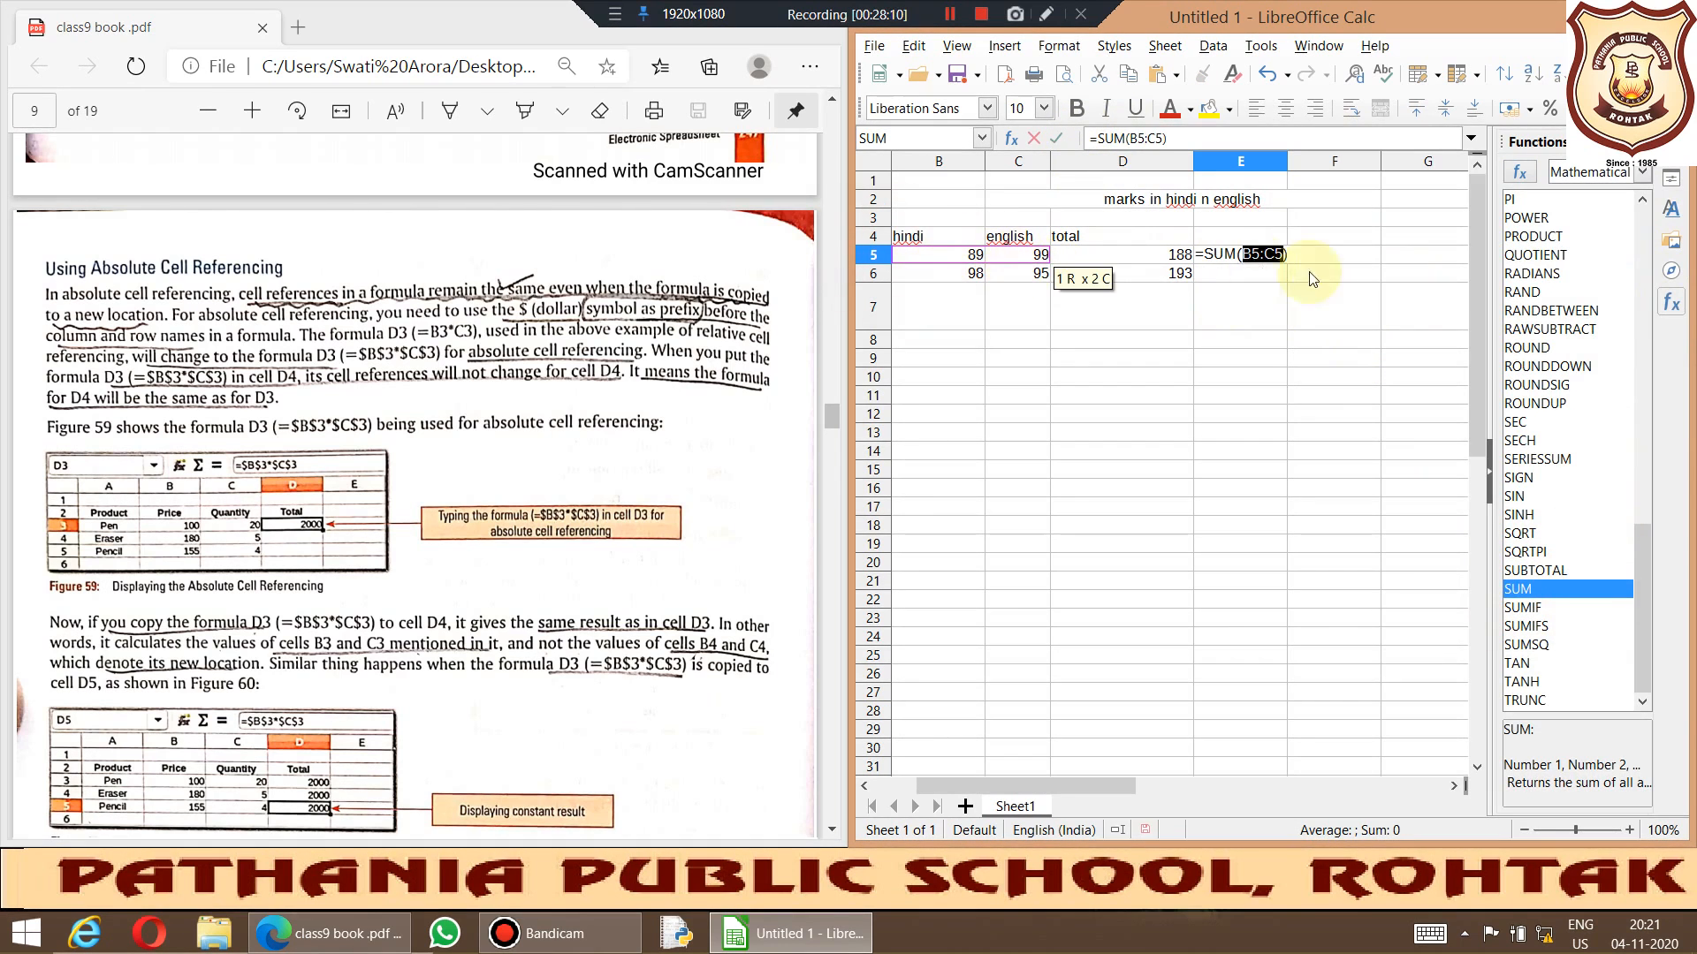
left_click(1125, 140)
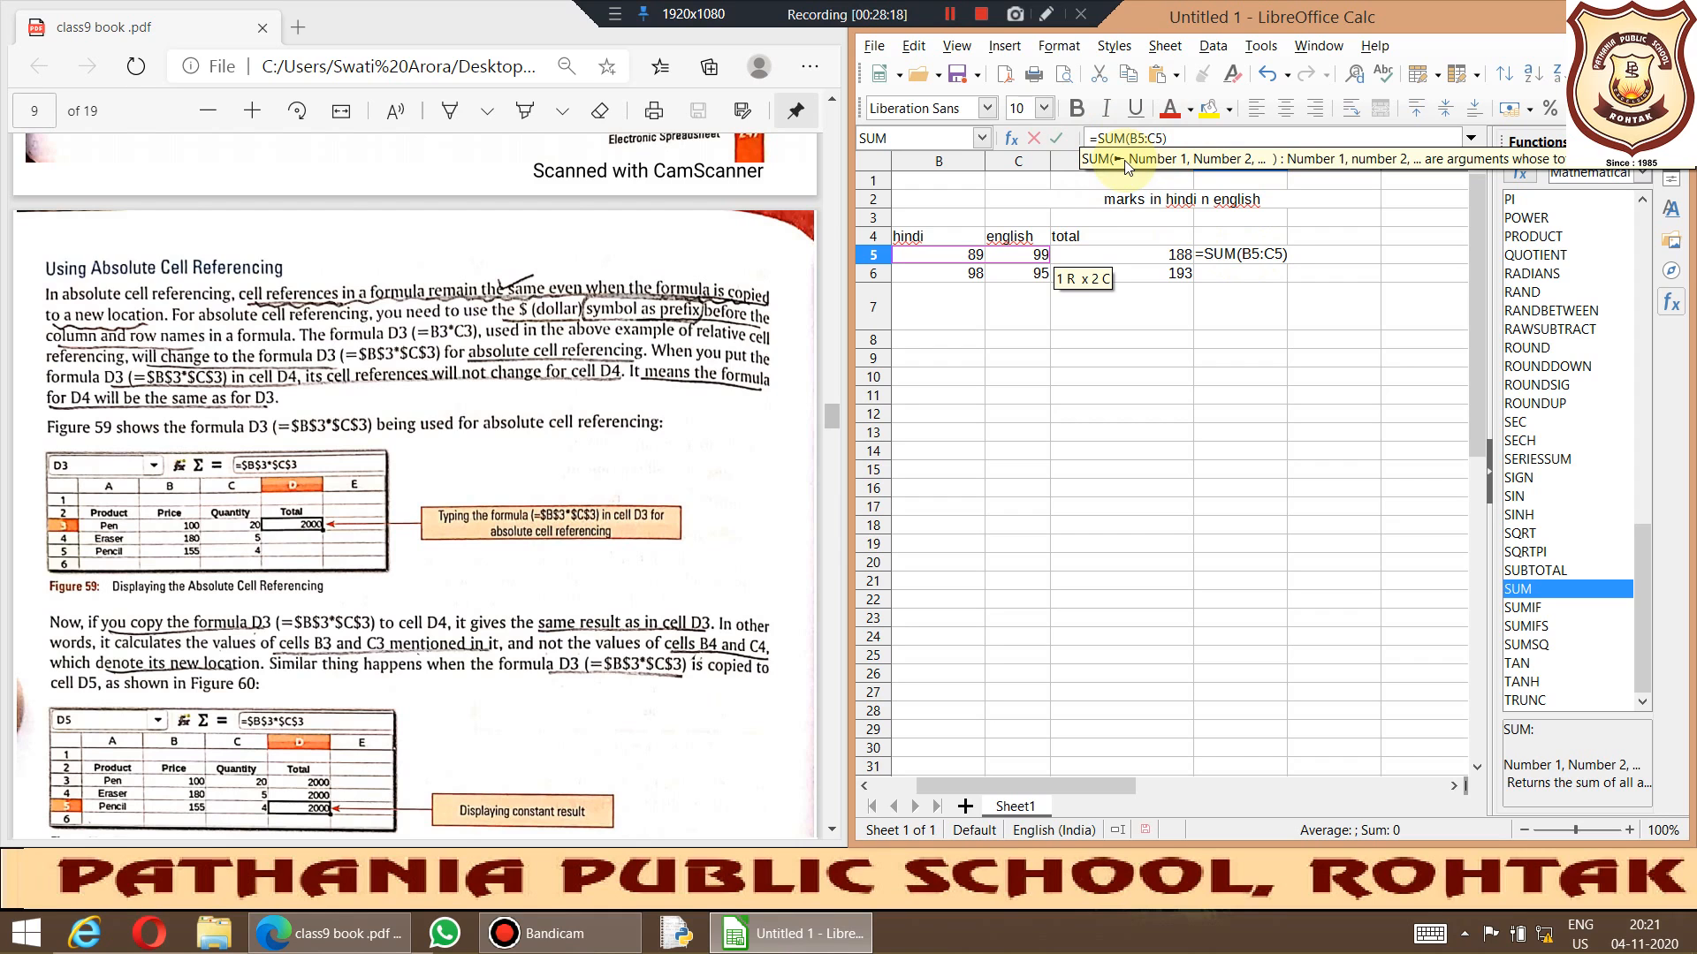
key("F4")
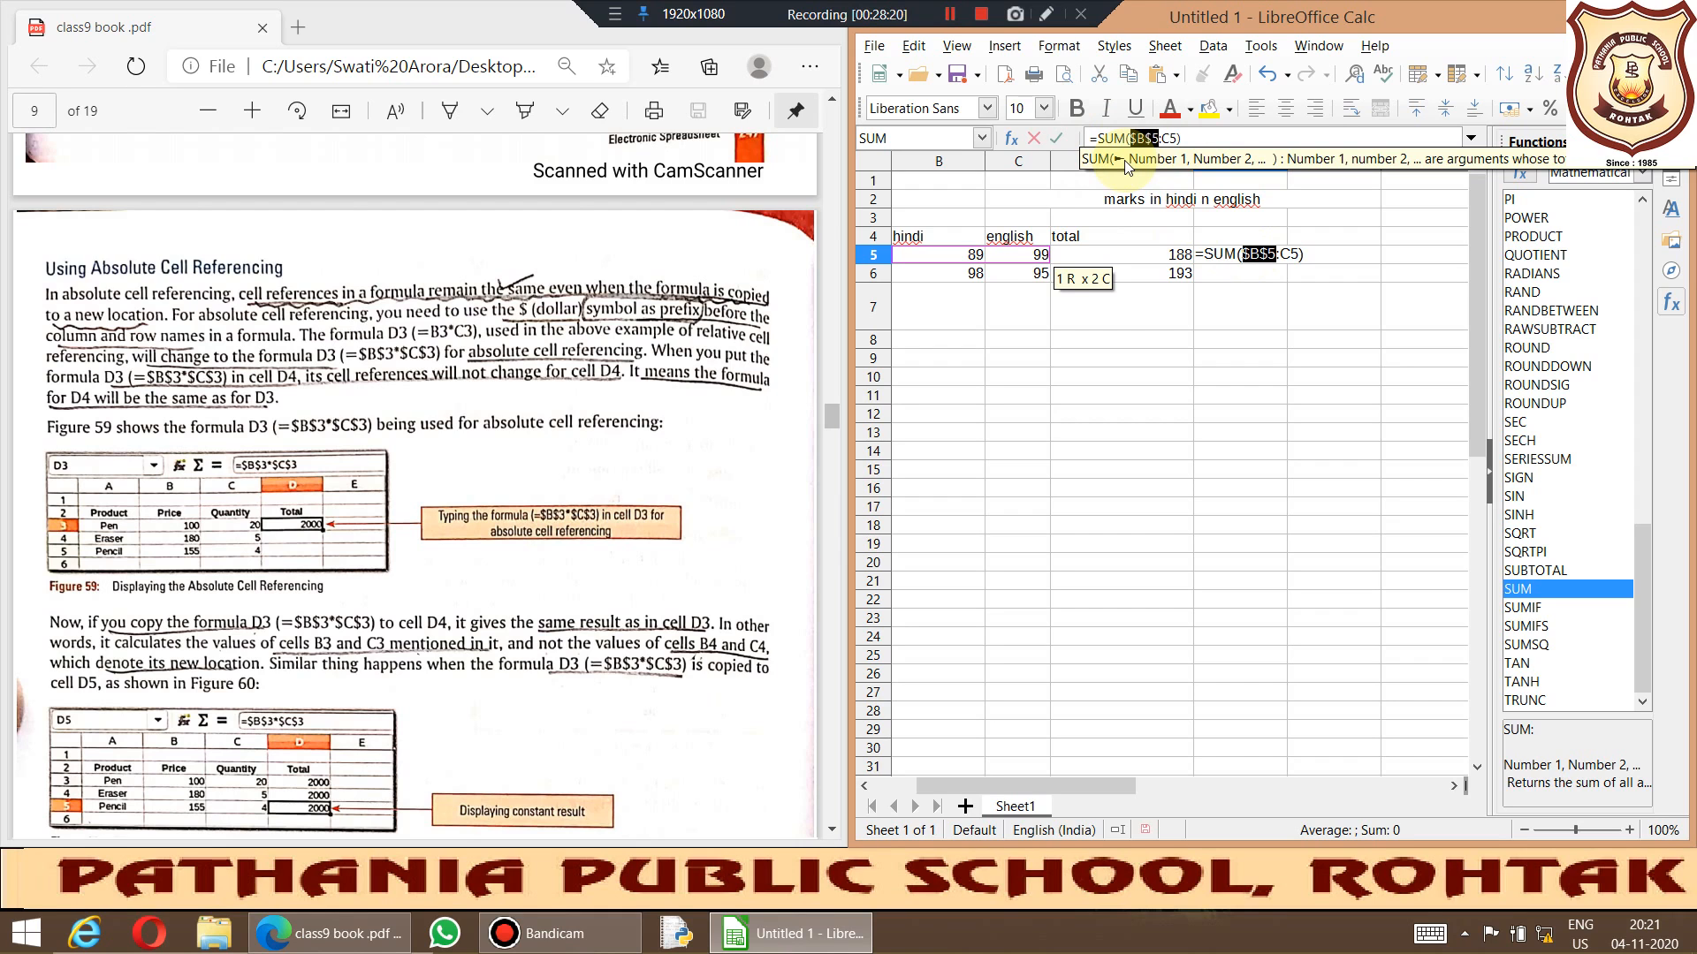
left_click(1165, 138)
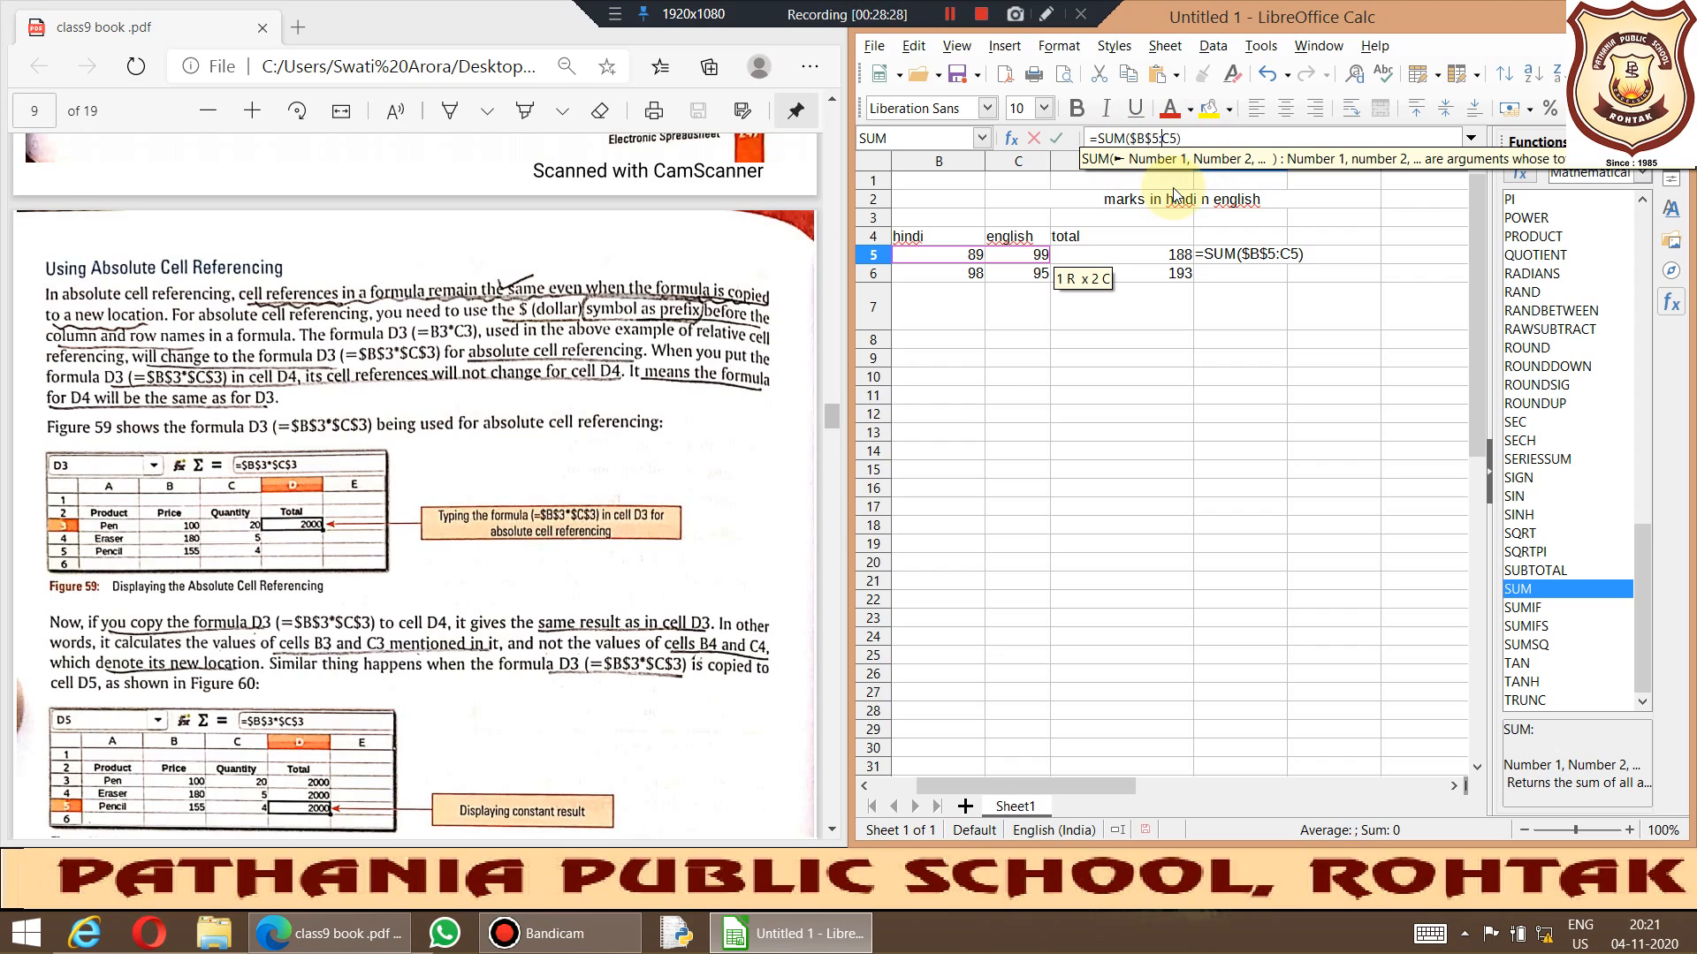
key("F4")
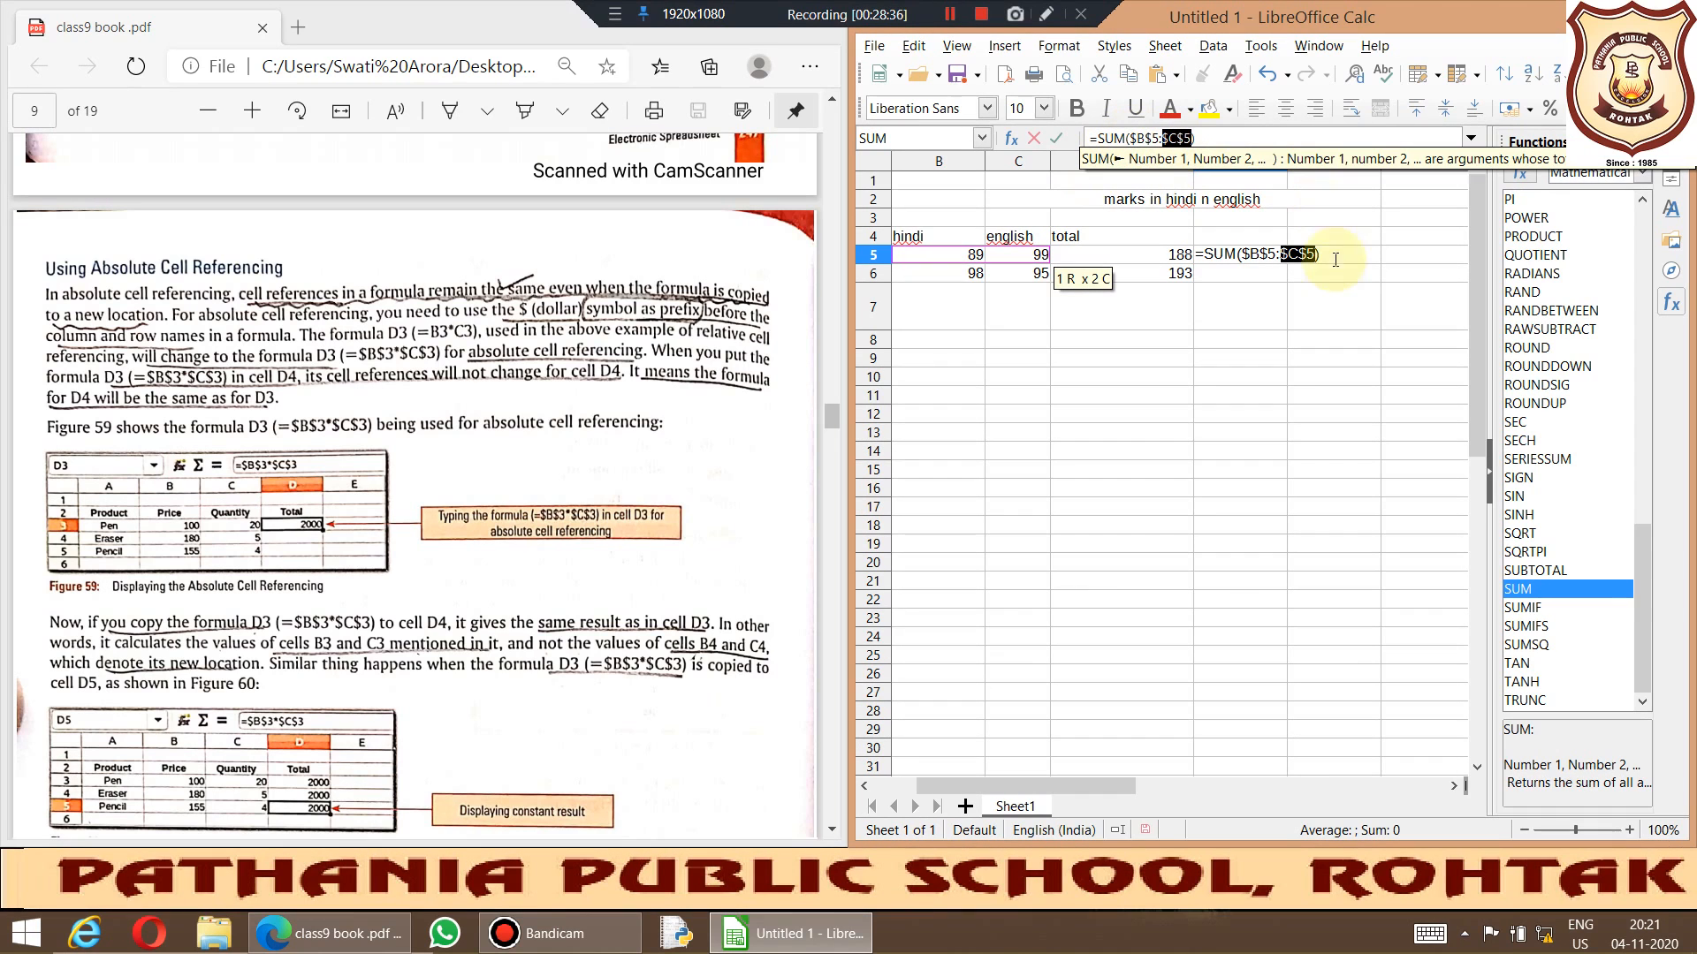
key("Return")
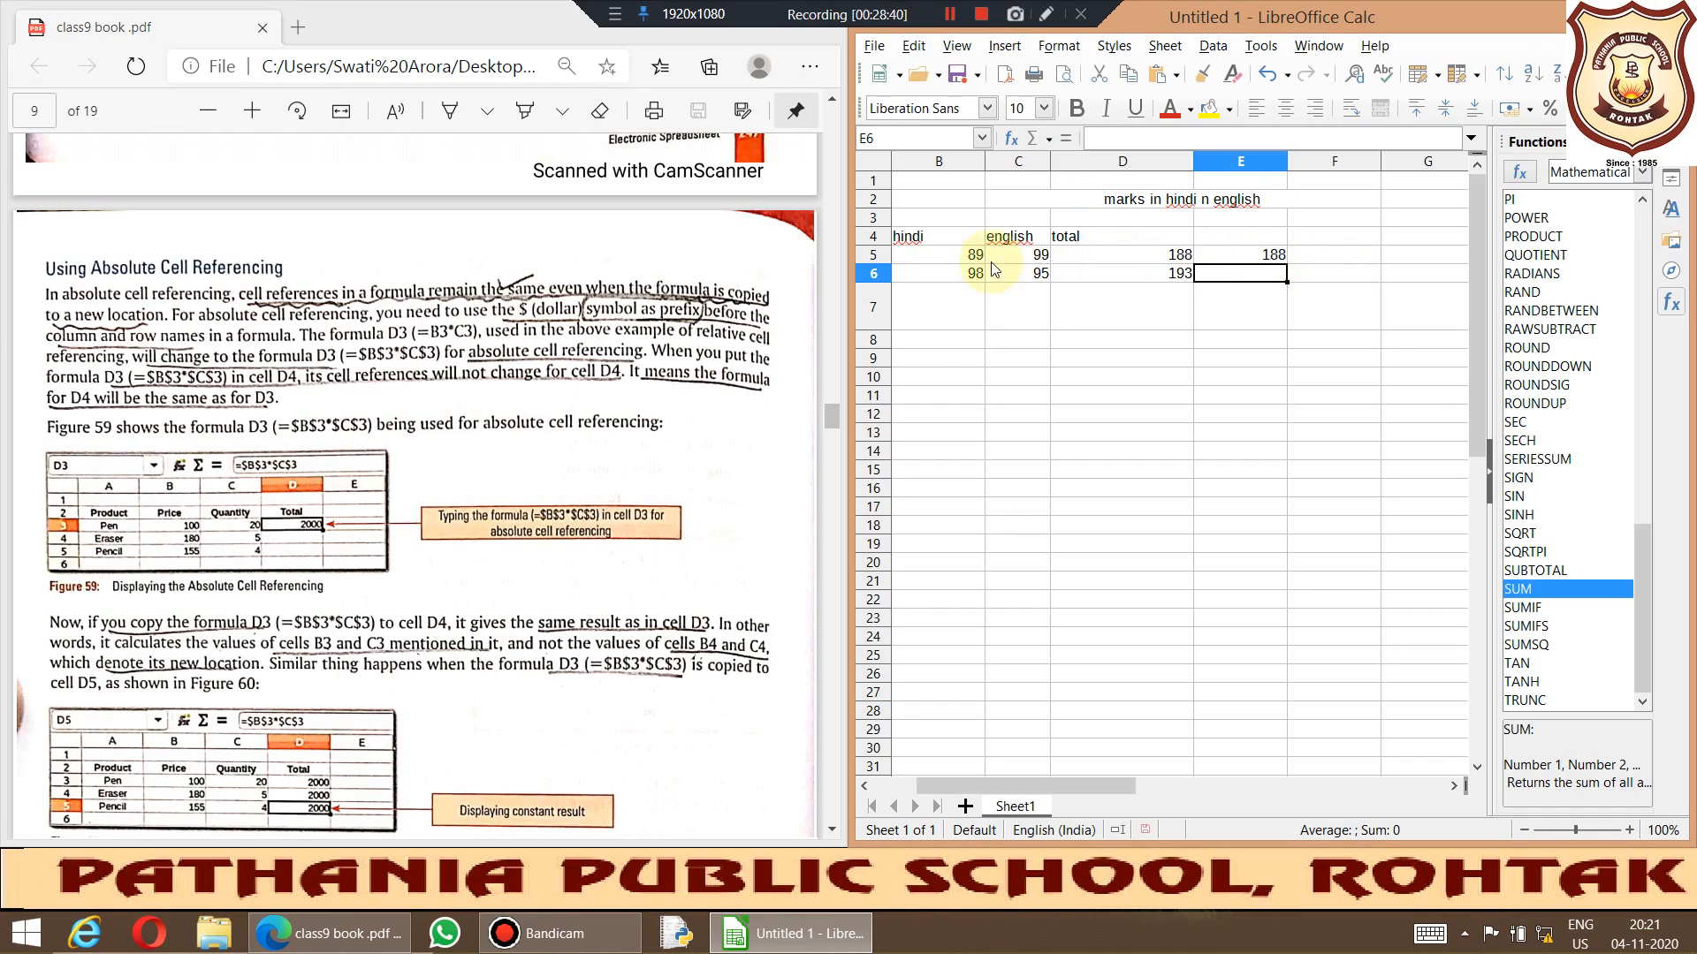
Step: Copy the absolute SUM formula from E5 down to E14 and inspect the cell references in E7
left_click(1268, 256)
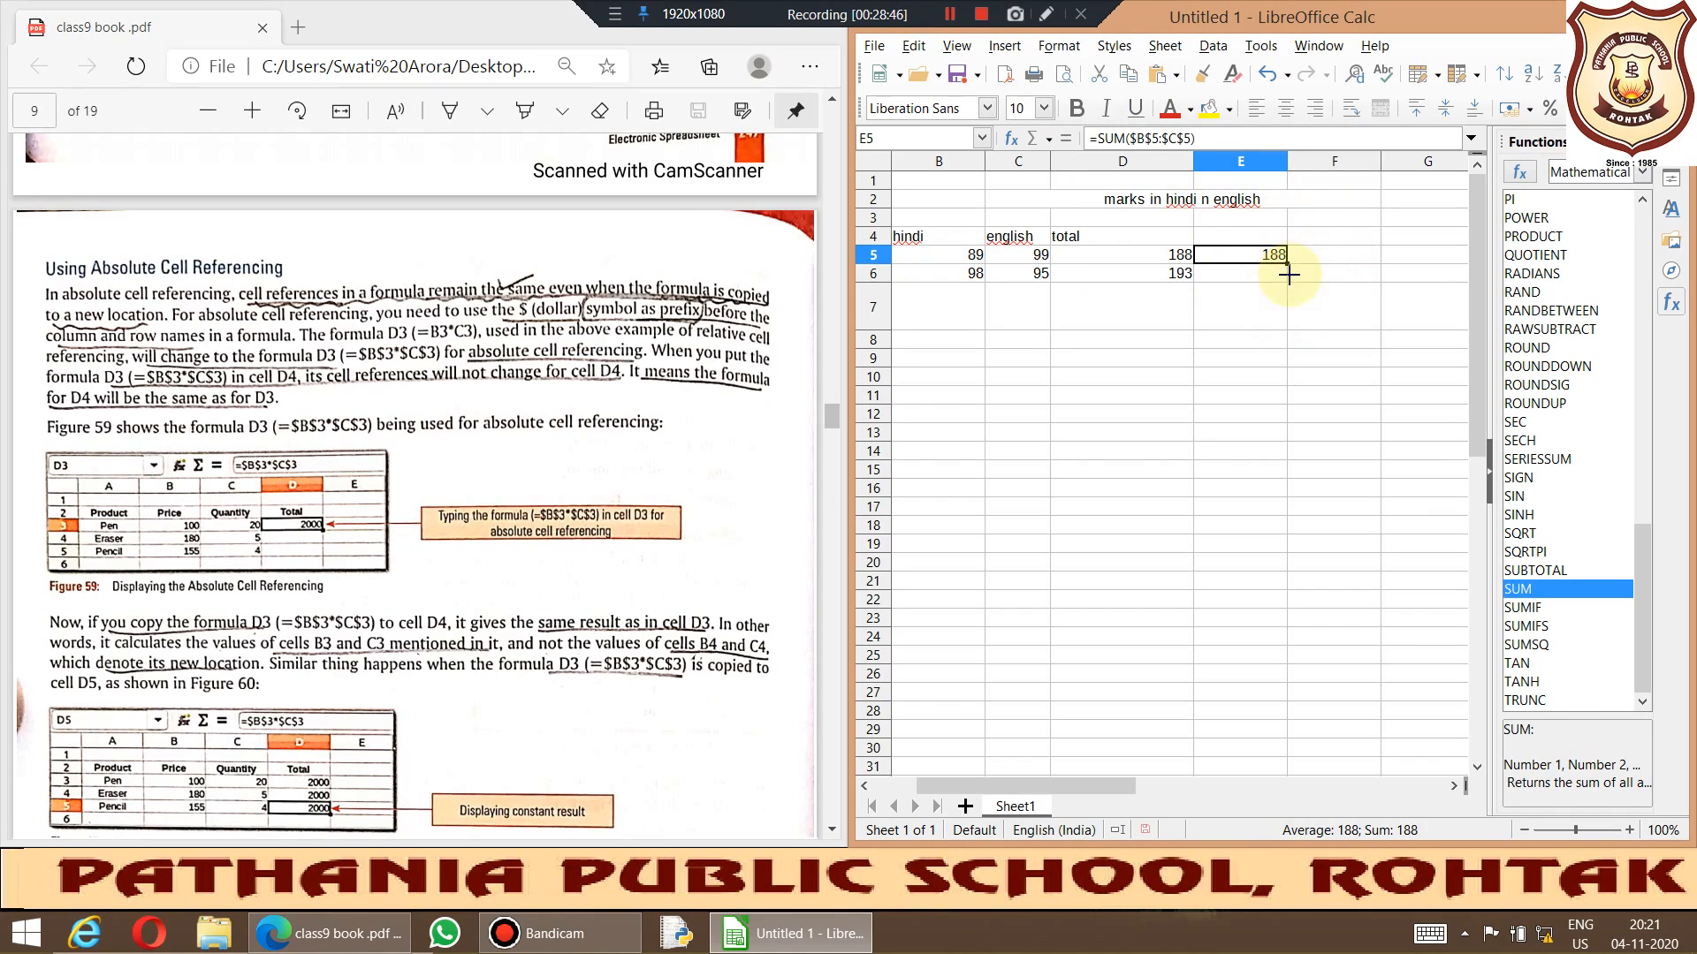
left_click_drag(1289, 278, 1290, 452)
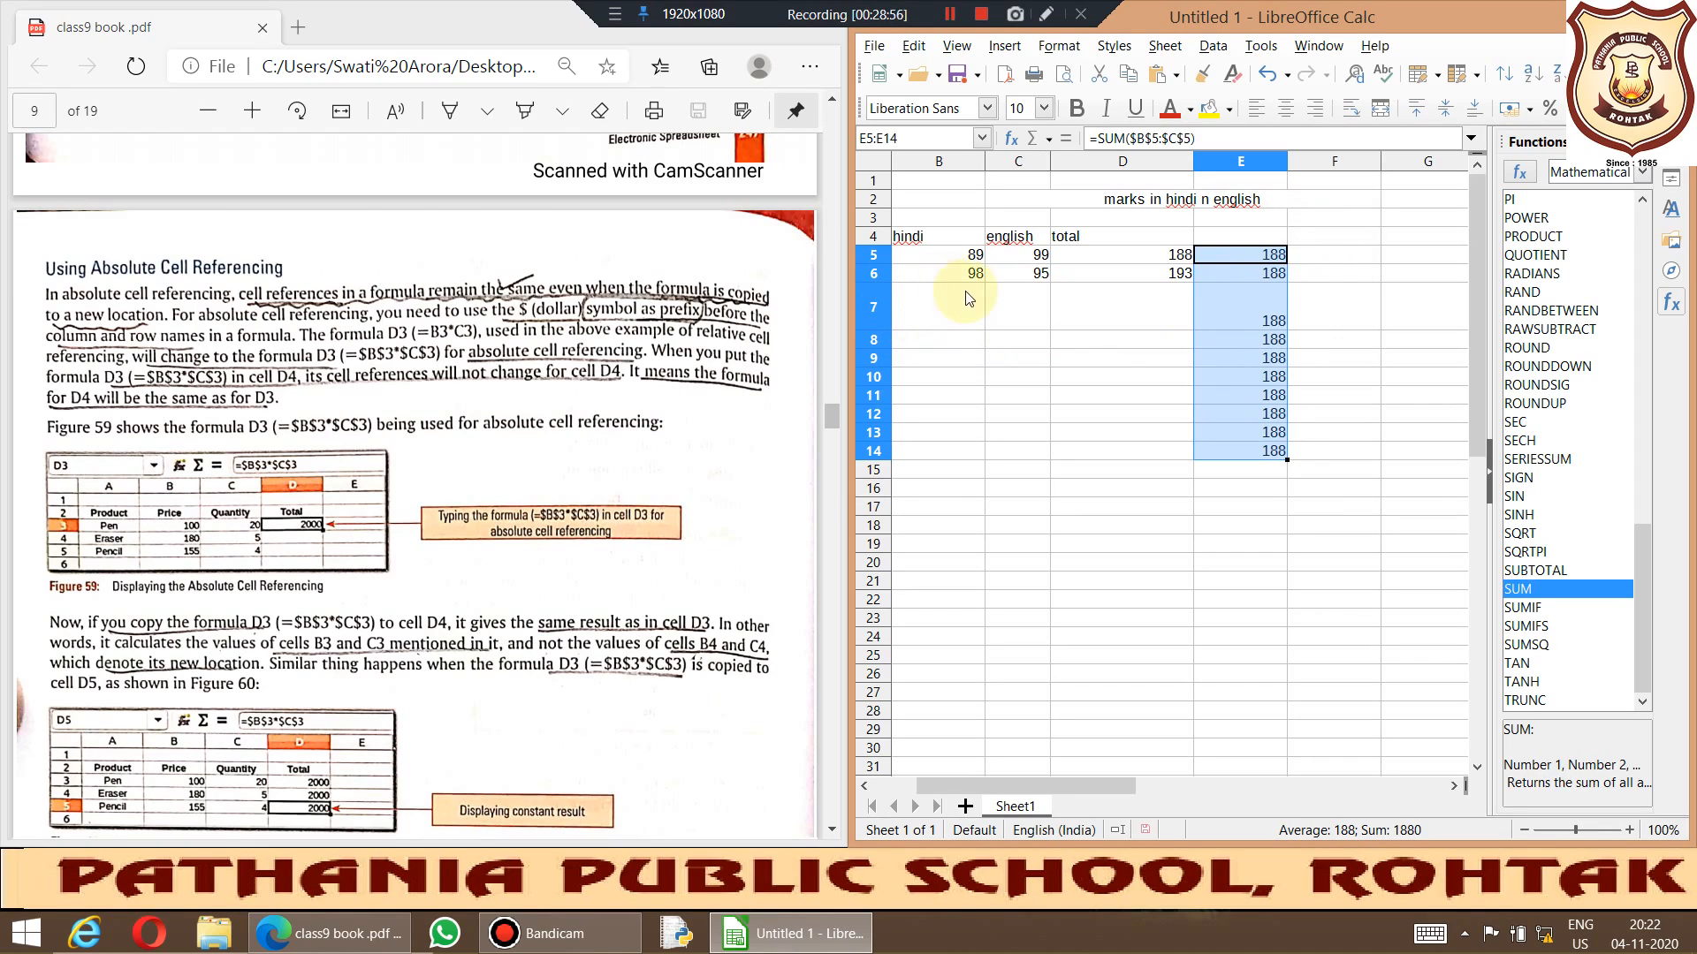
left_click(1256, 326)
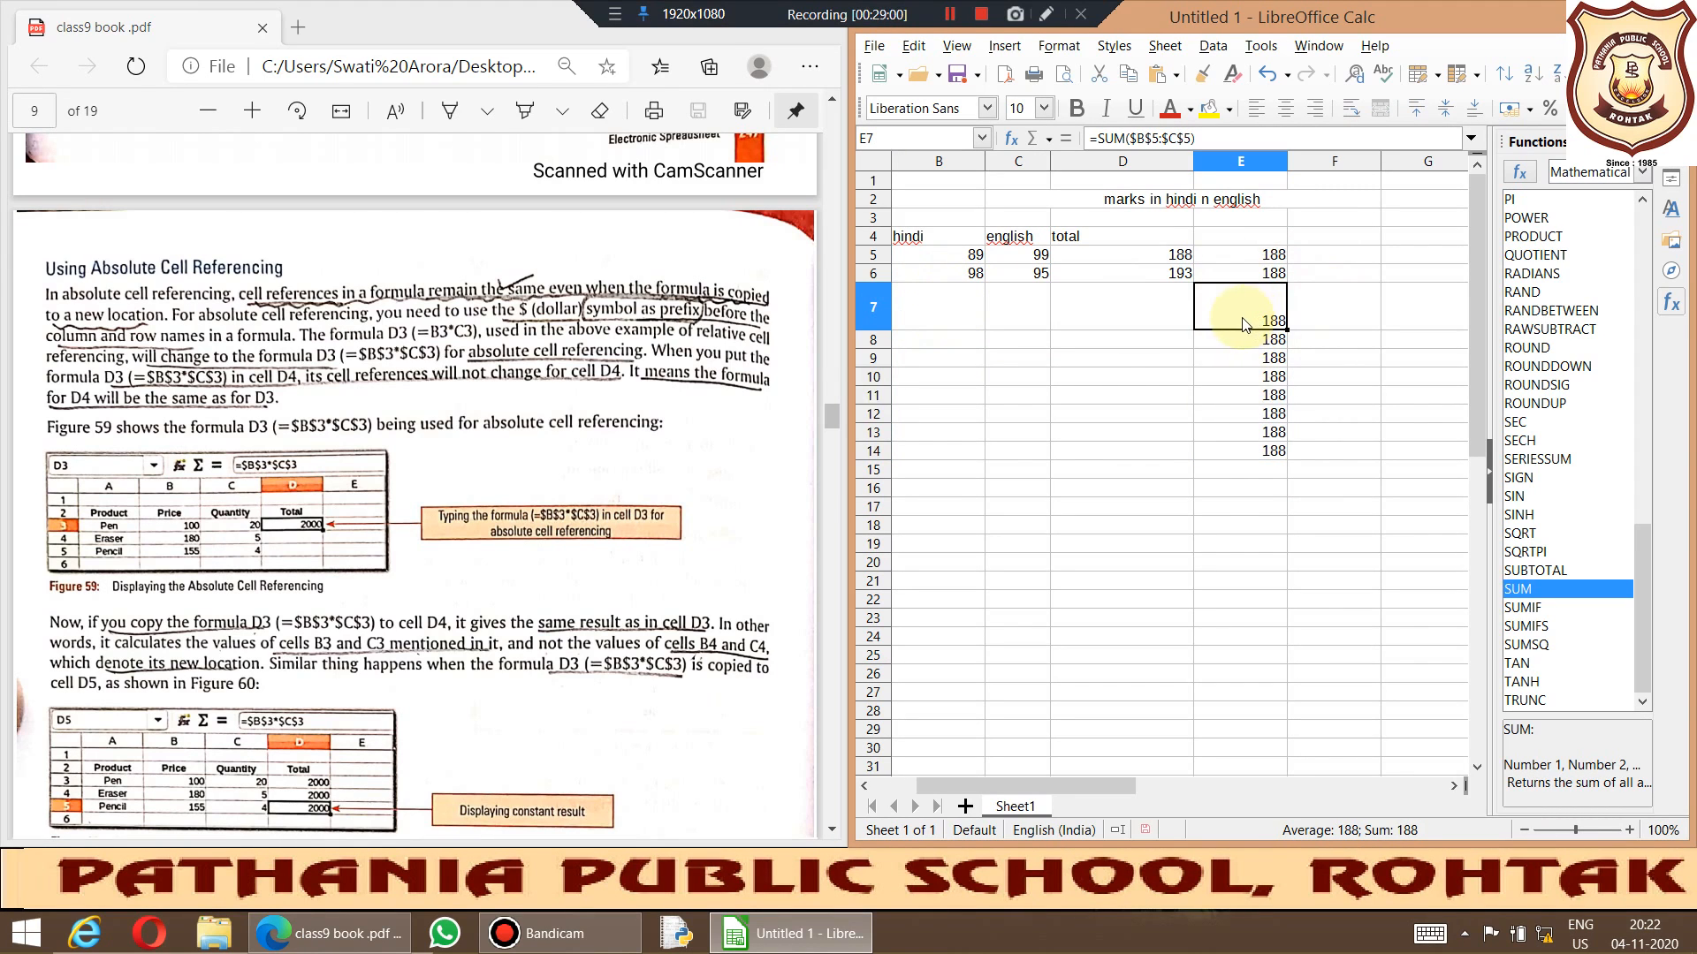
double_click(1245, 324)
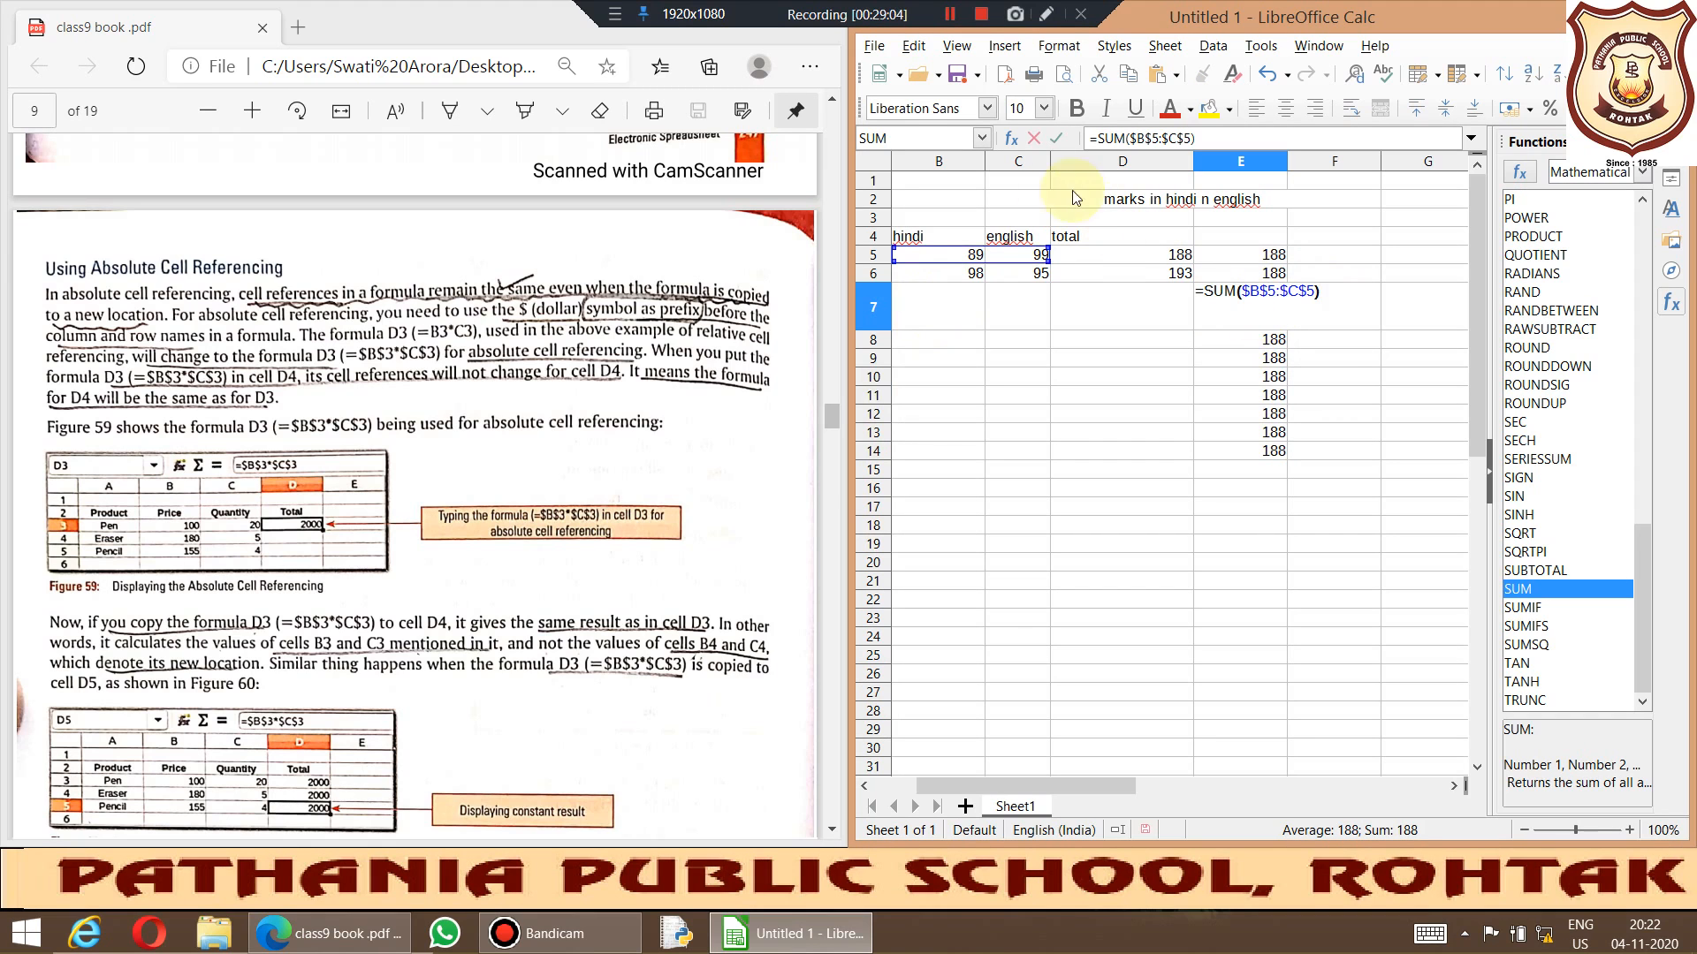
left_click(1248, 453)
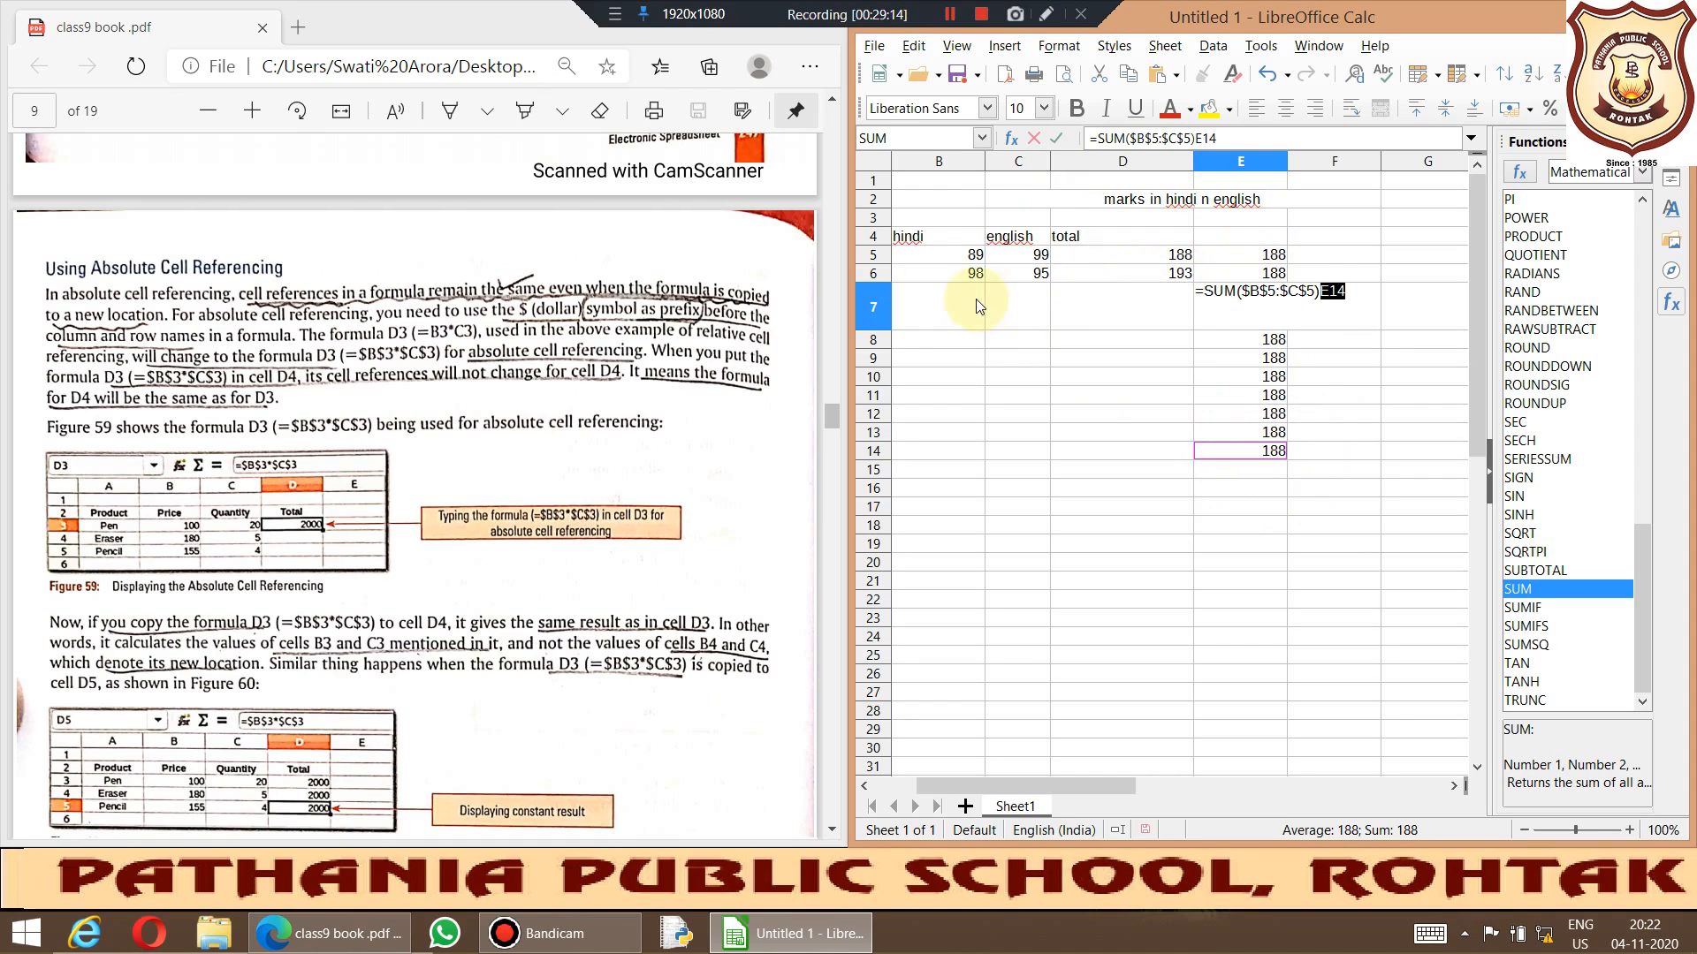
left_click(1177, 273)
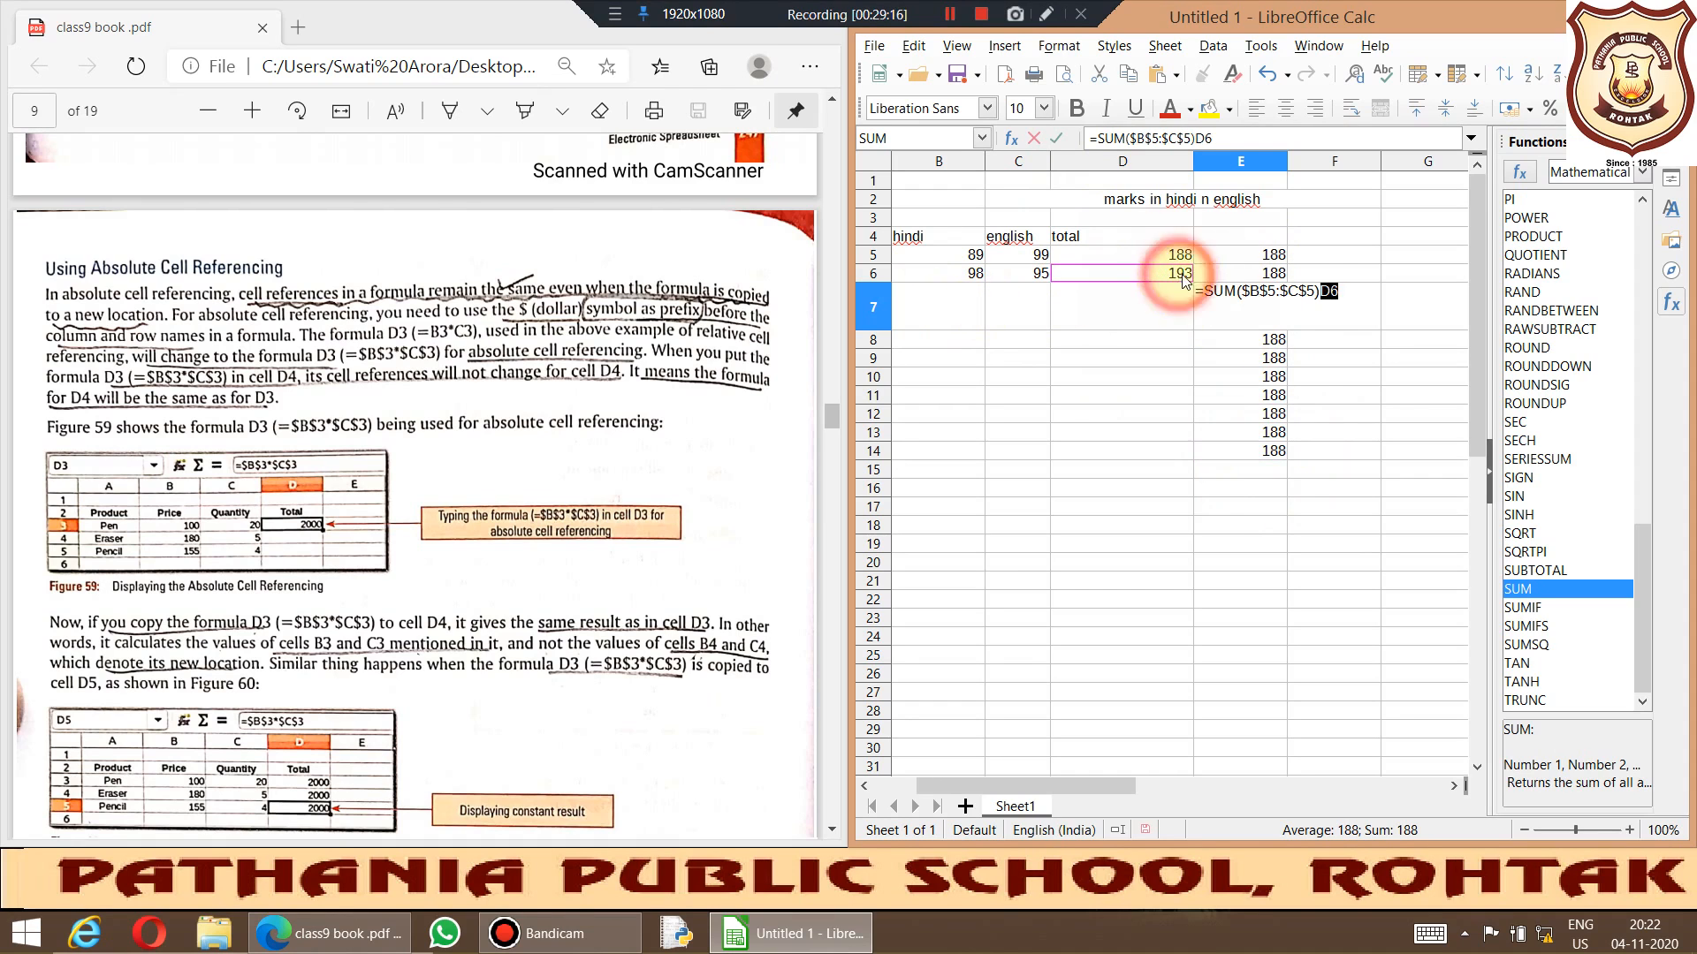
left_click(1175, 258)
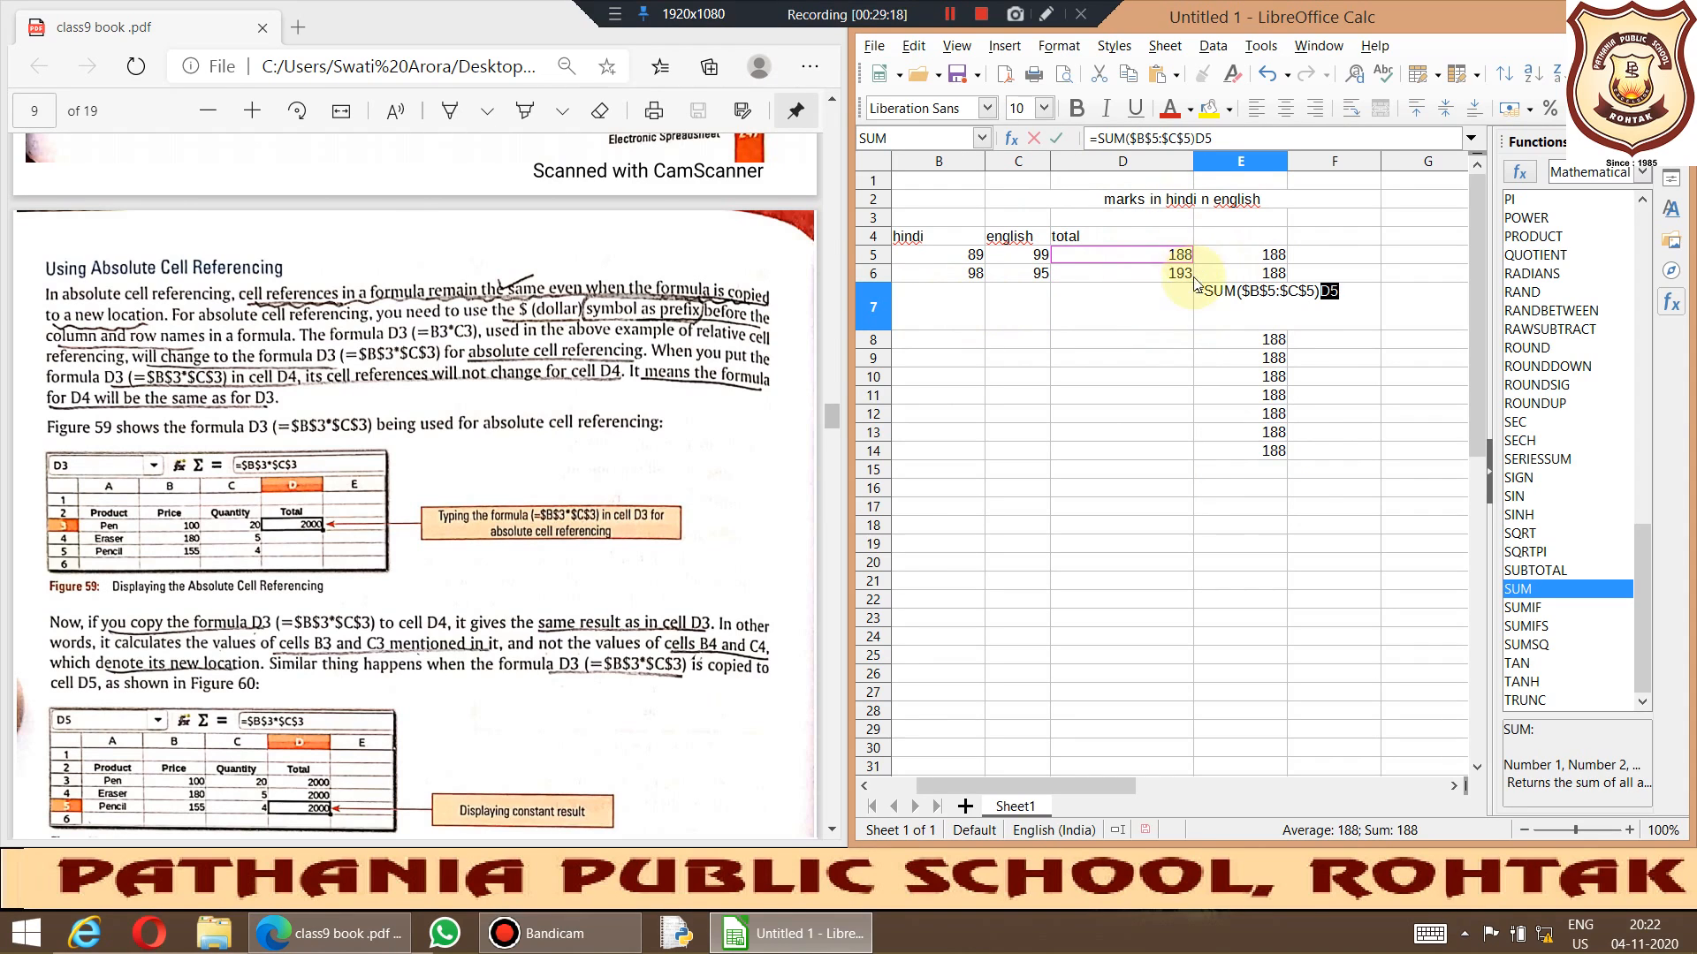
left_click(1185, 278)
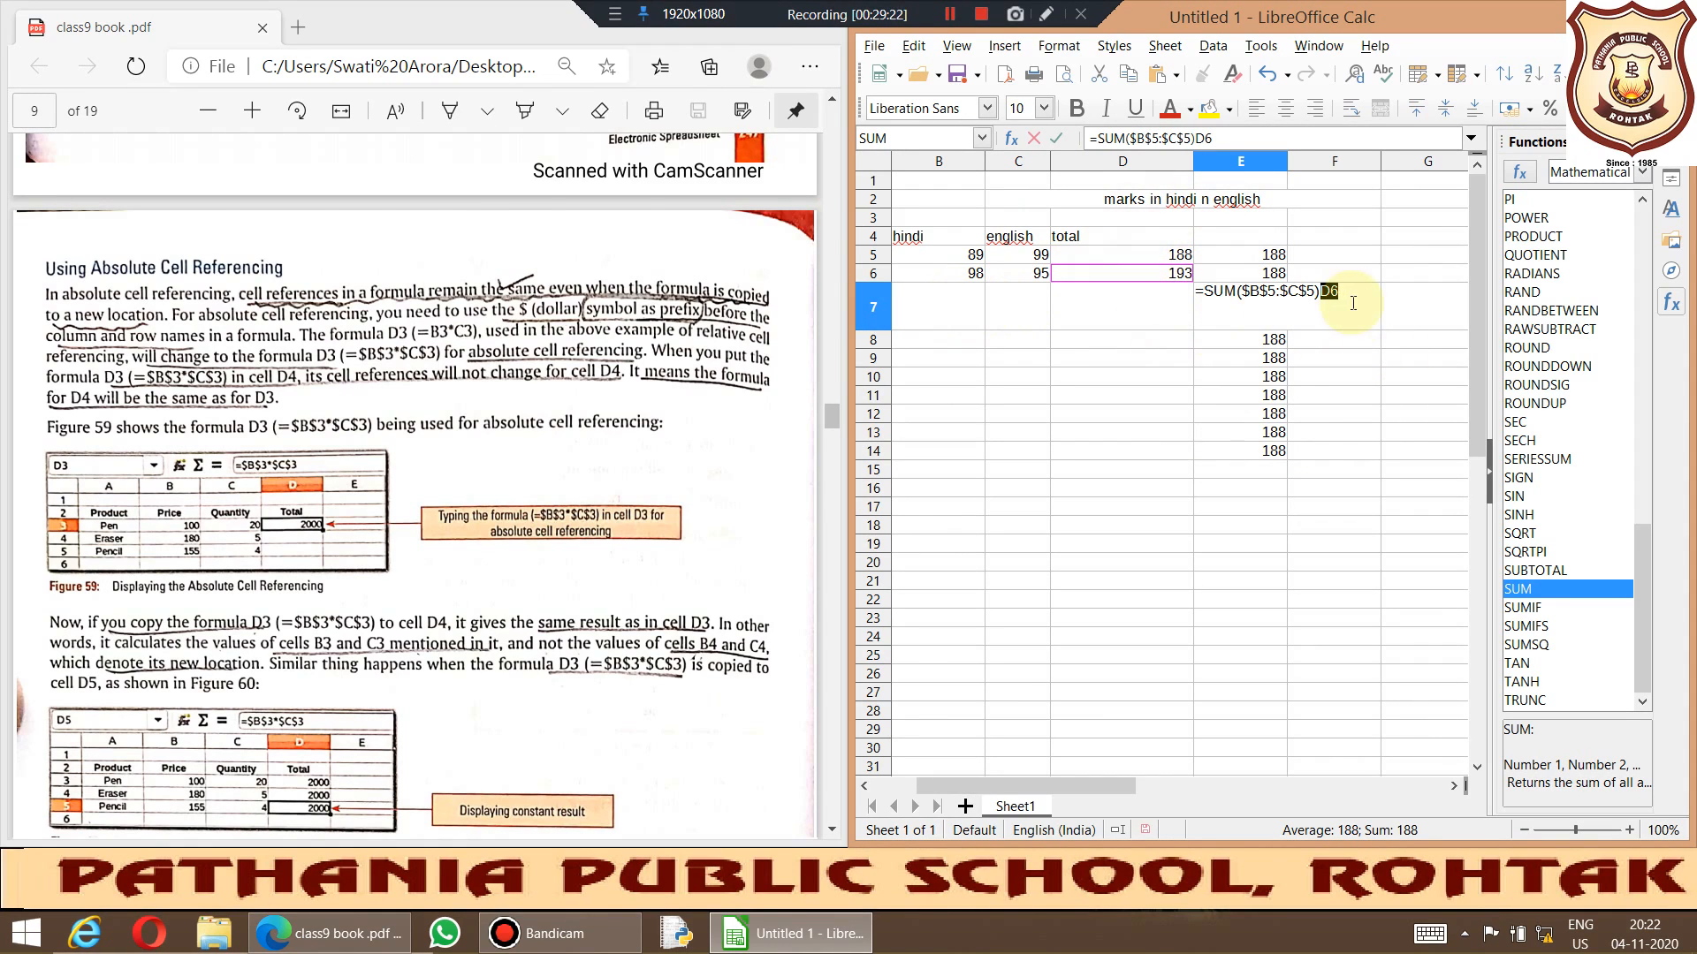
key("BackSpace")
key("Return")
Step: Copy the relative SUM formula from D6 down to D17
left_click(1184, 276)
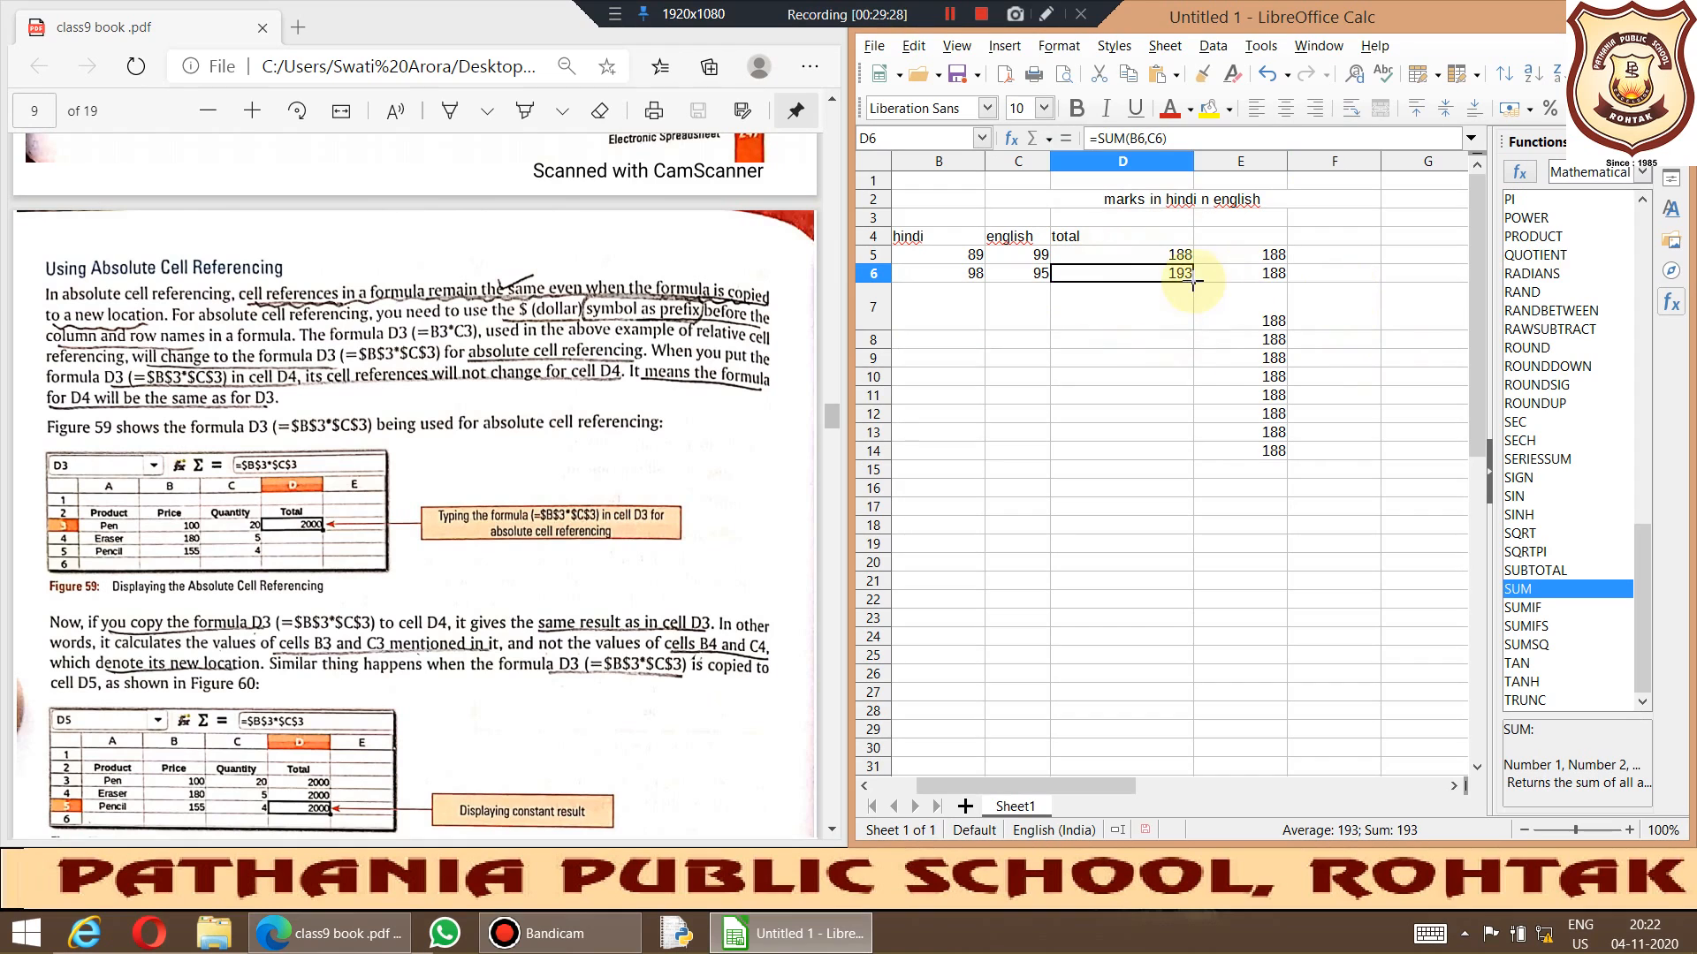
left_click(1195, 287)
left_click(1174, 274)
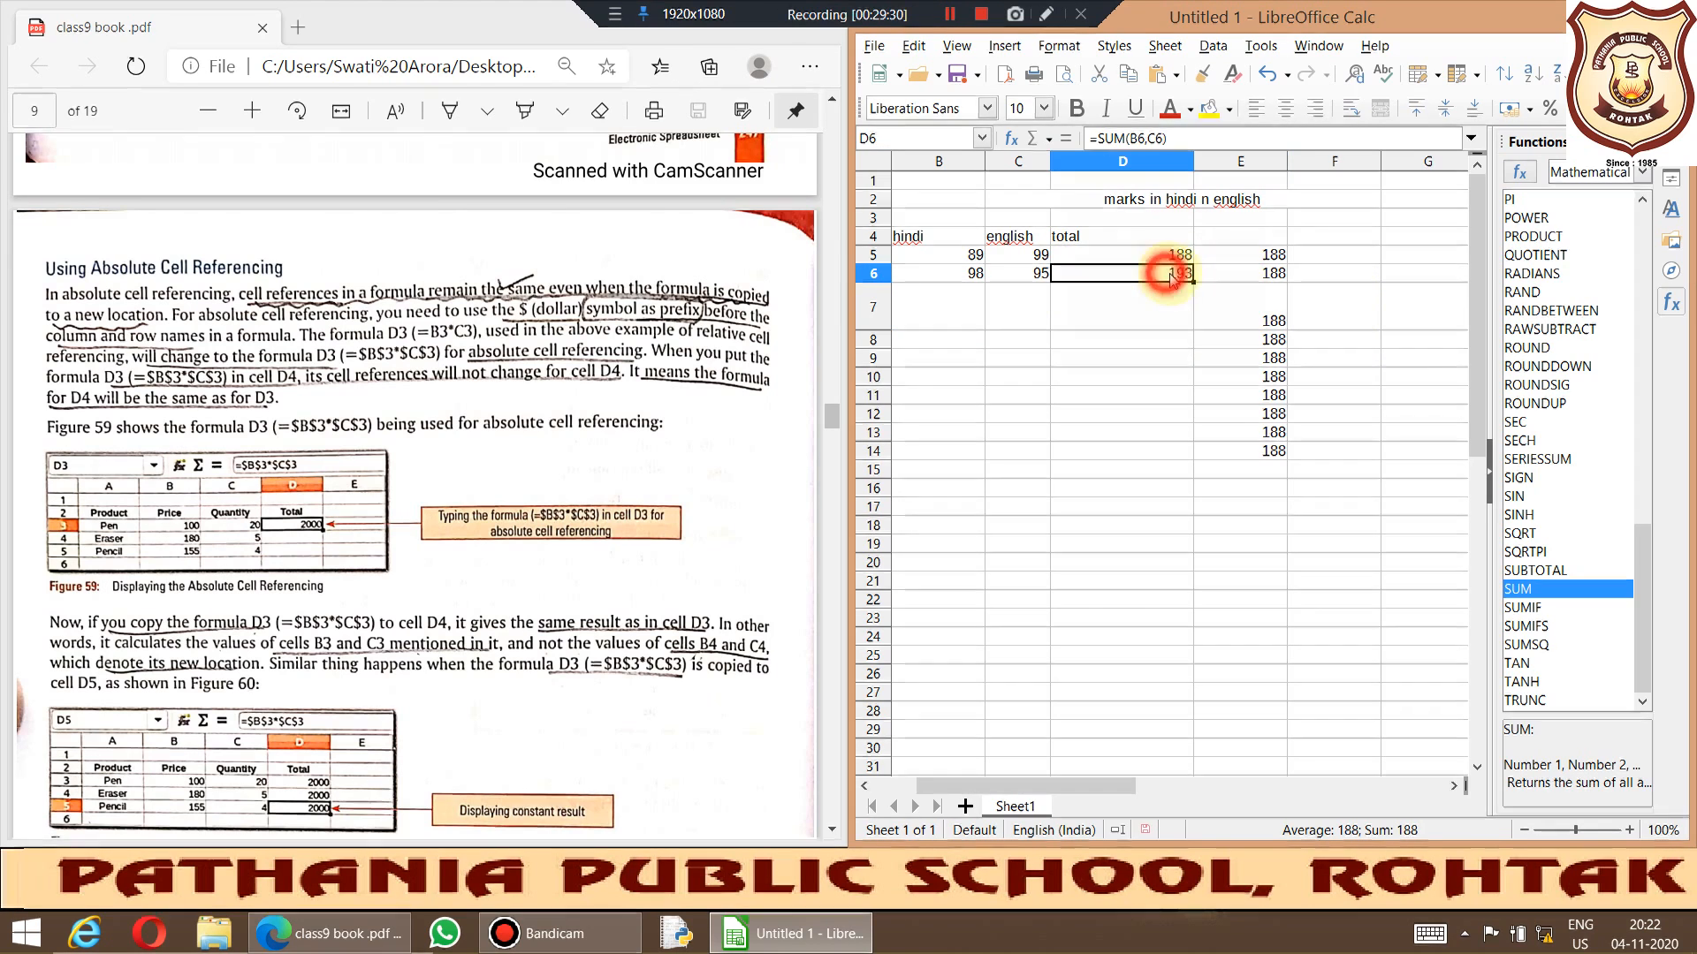
left_click_drag(1193, 281, 1182, 517)
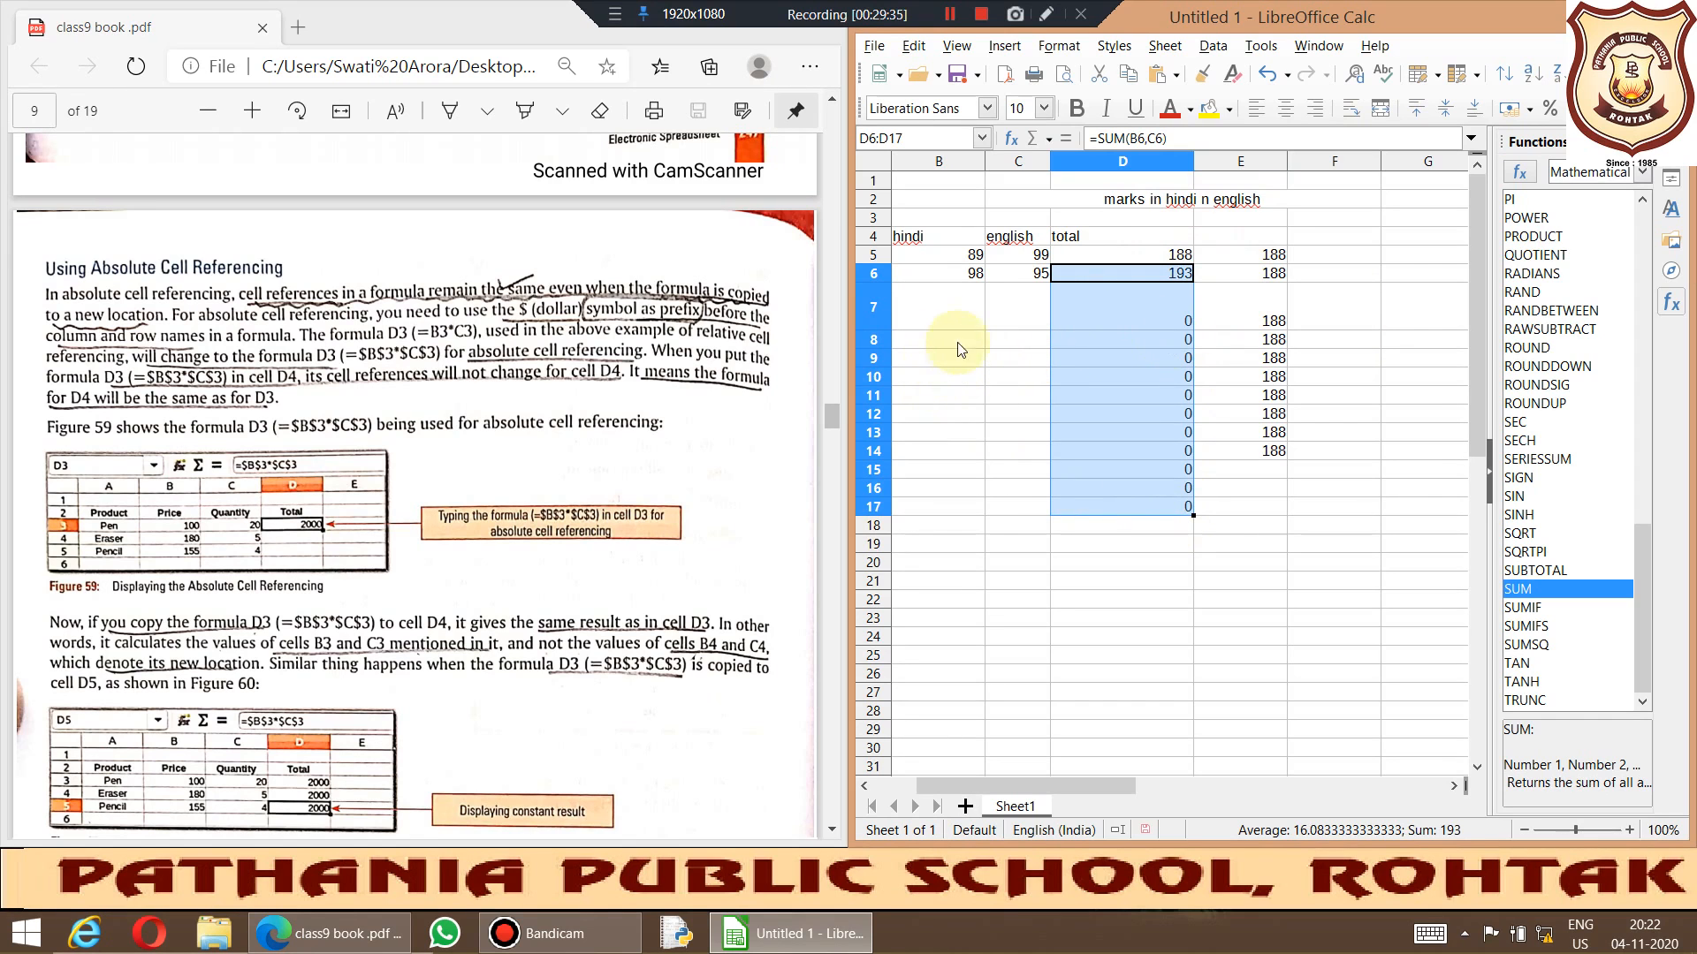
Step: Inspect the relative cell references in the copied SUM formulas in D8 and D14
left_click(1179, 343)
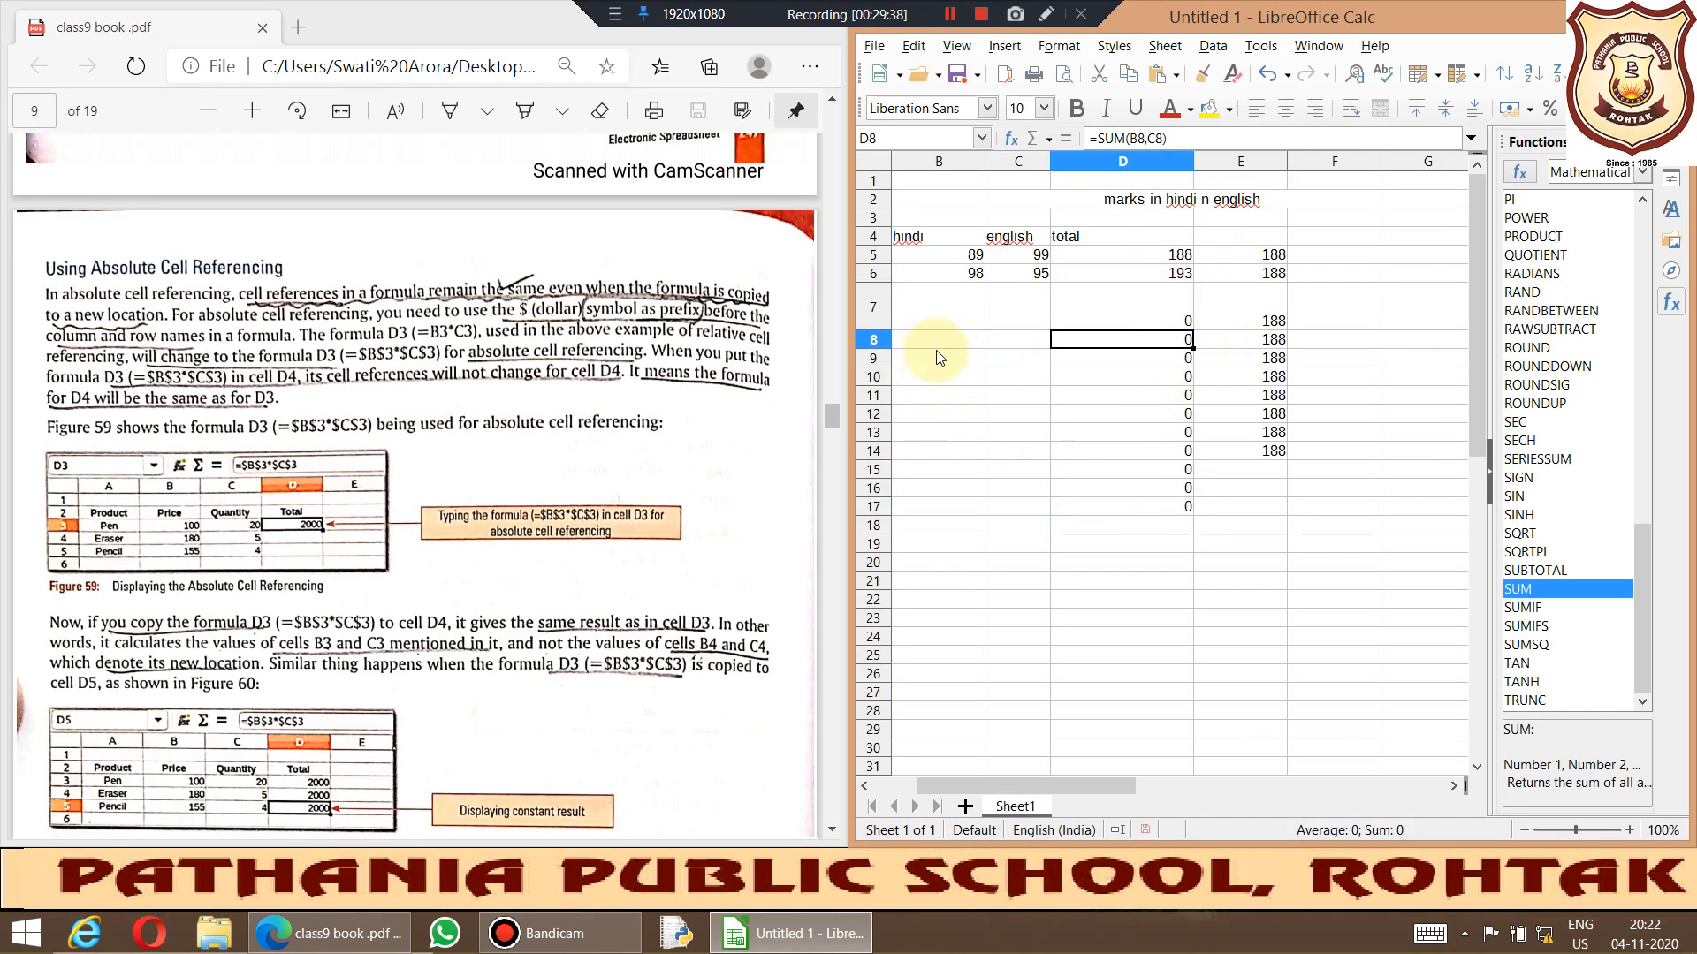
double_click(1171, 337)
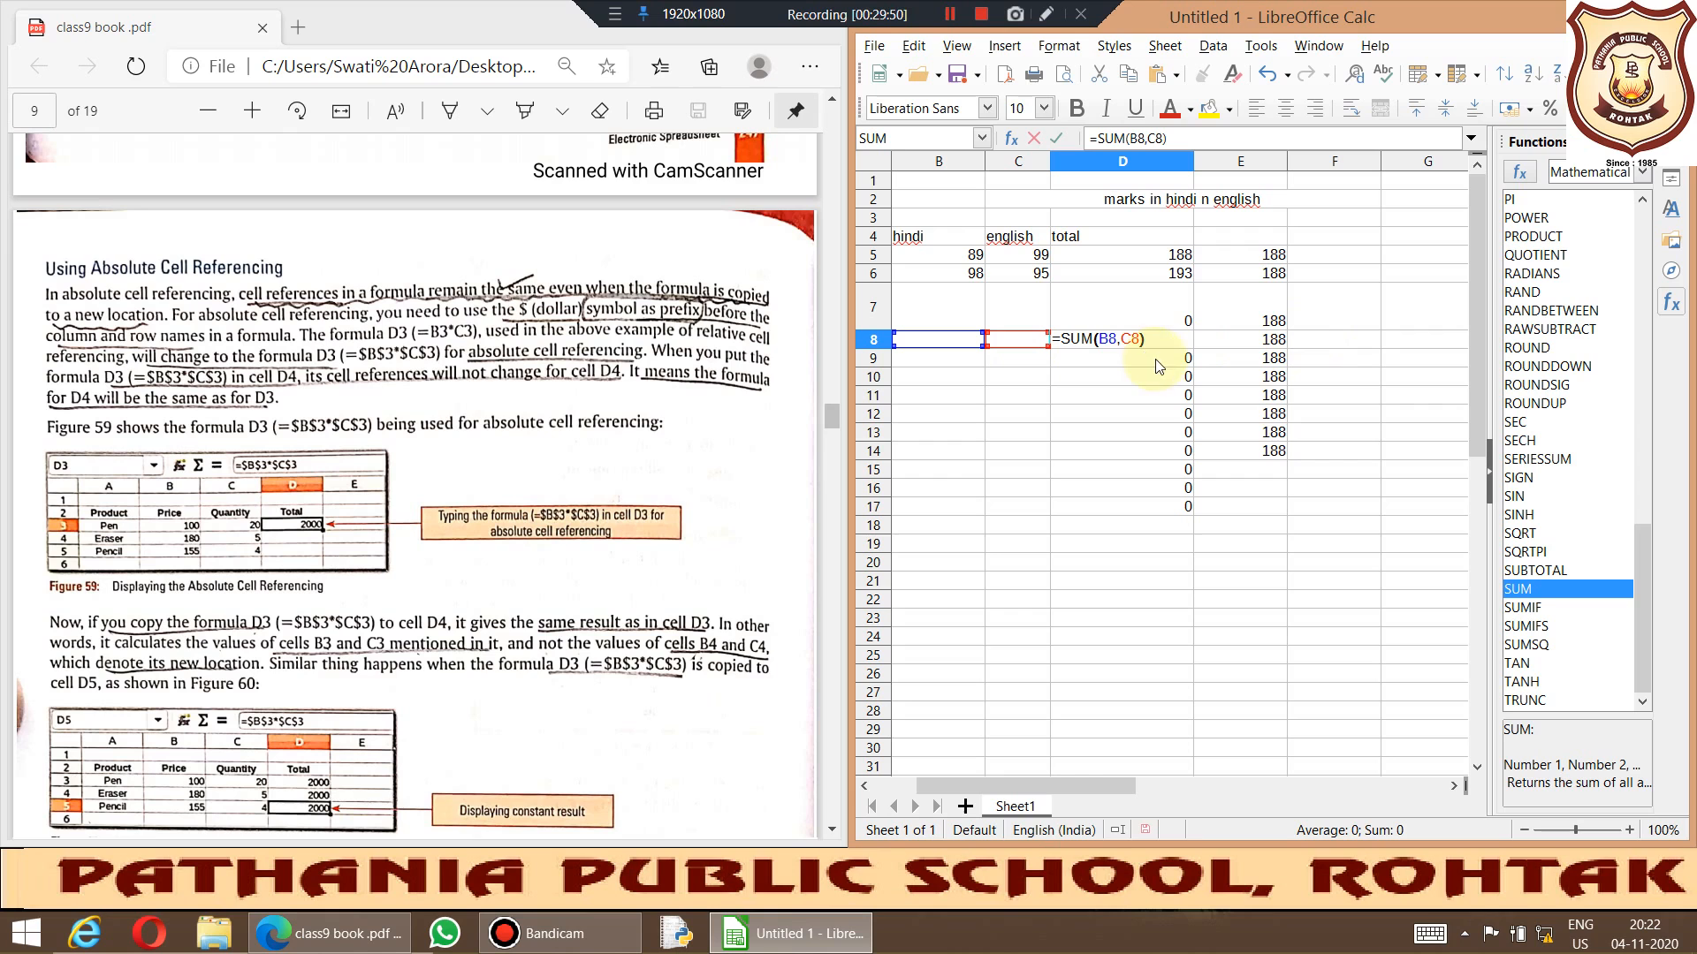
left_click(1178, 364)
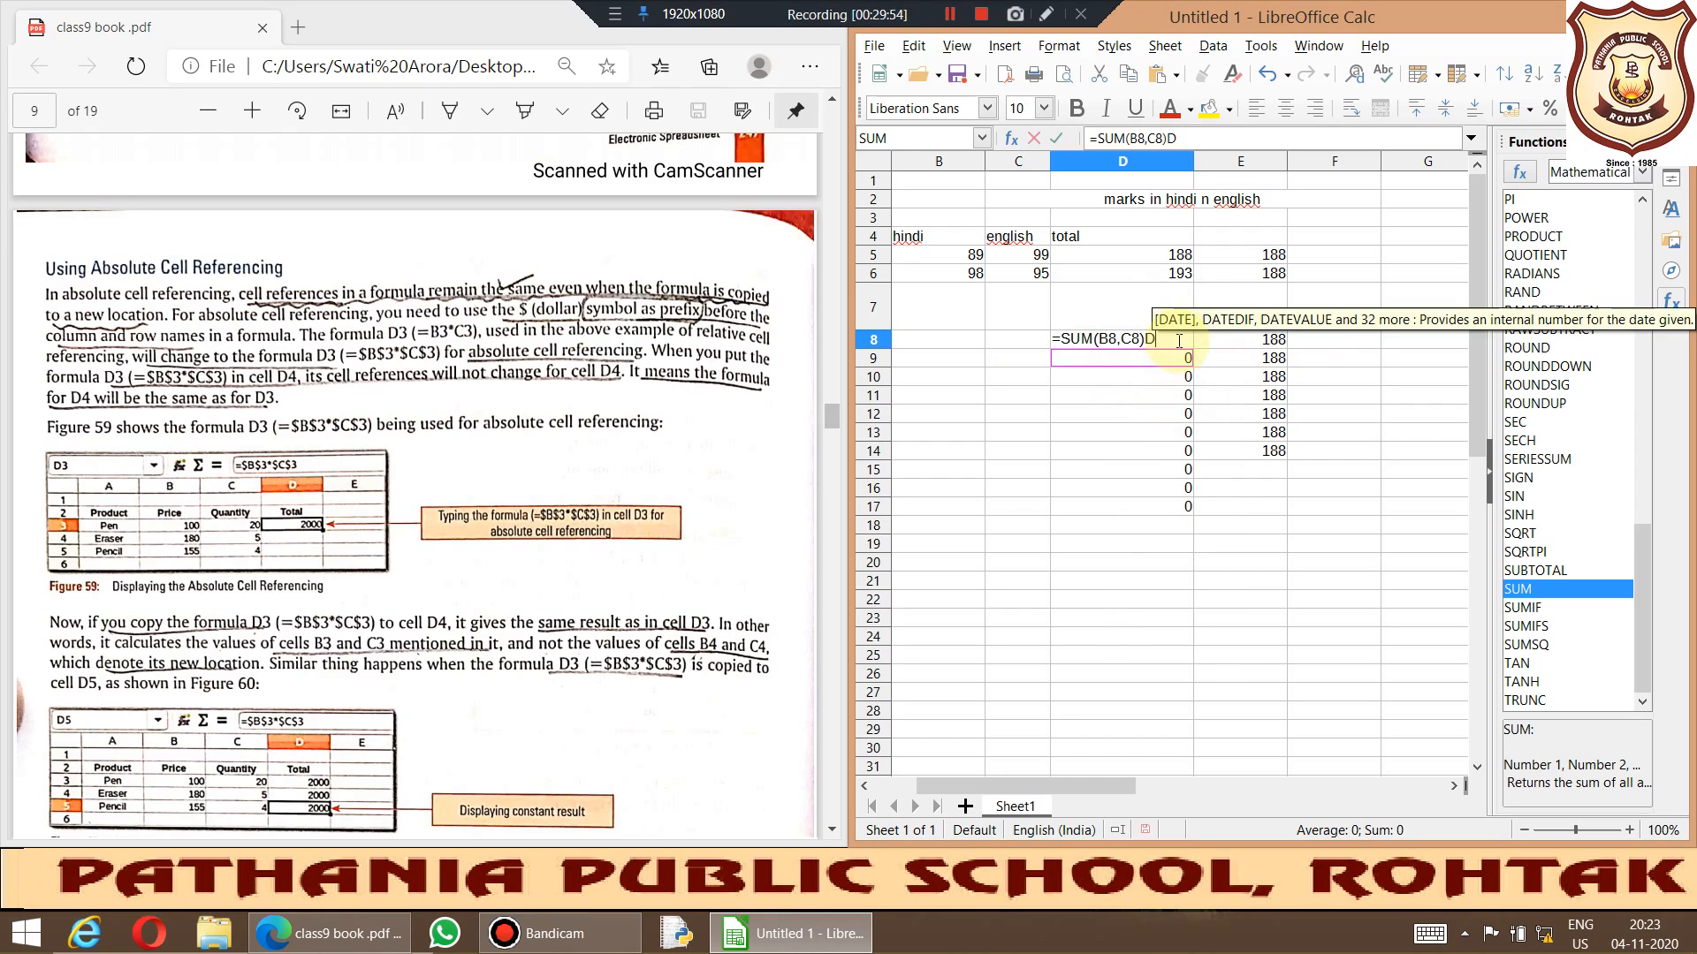
key("BackSpace")
left_click(1158, 366)
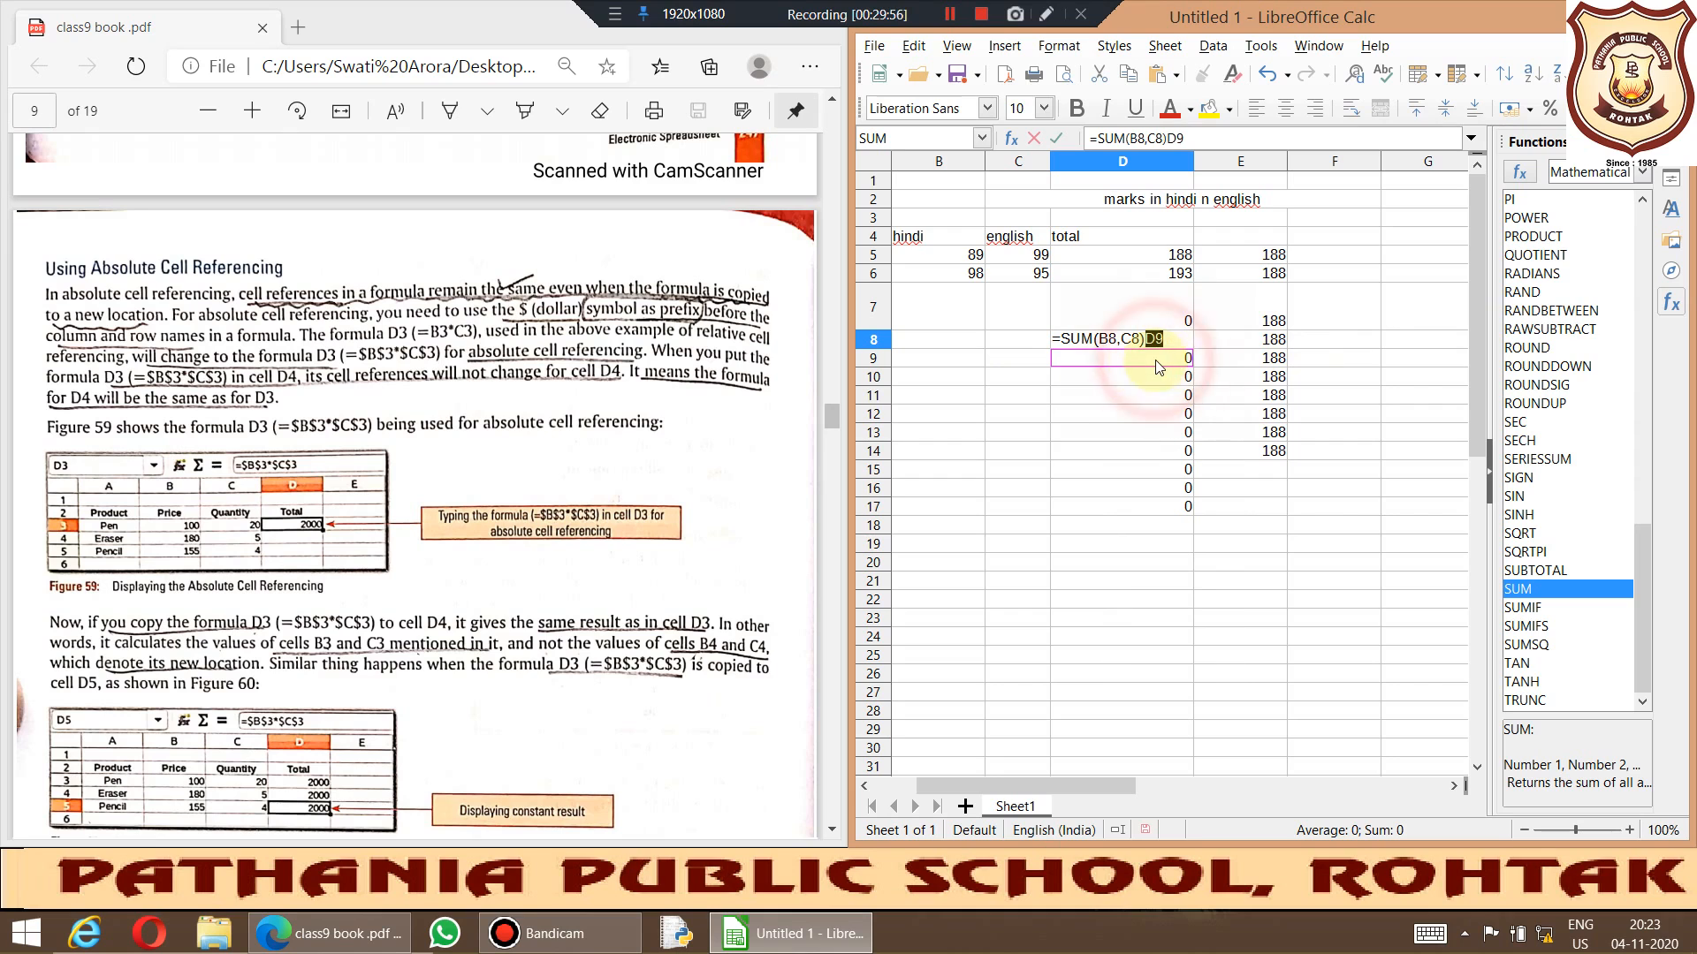
key("BackSpace")
key("Return")
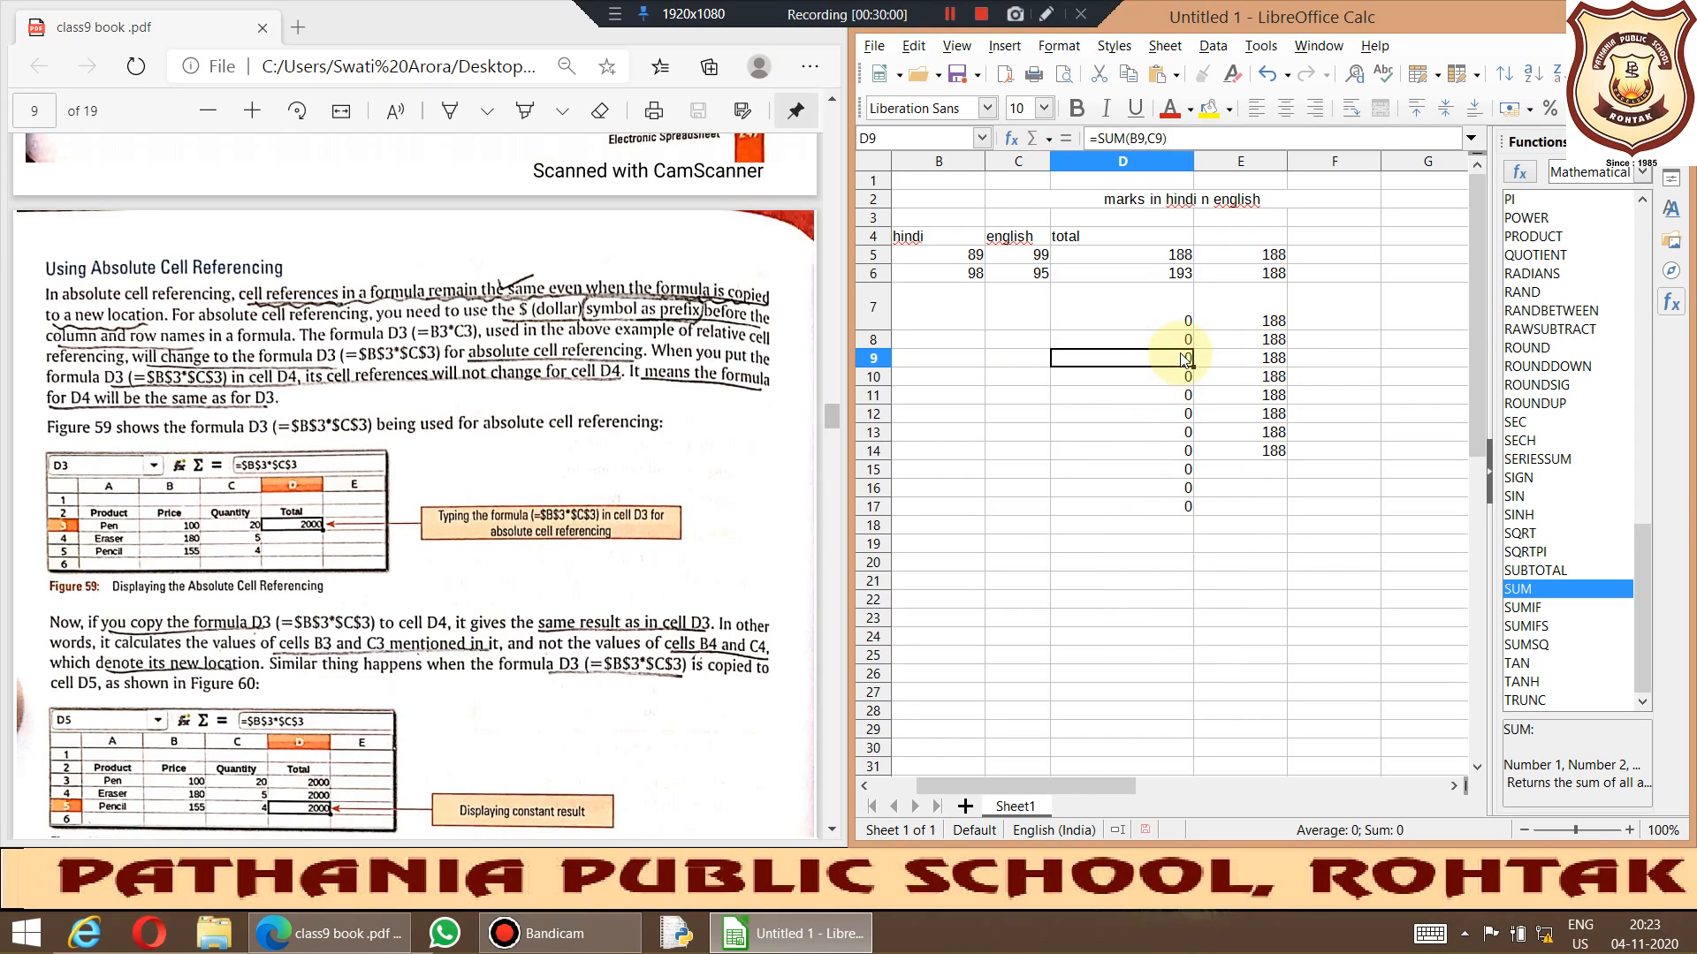
left_click(1180, 455)
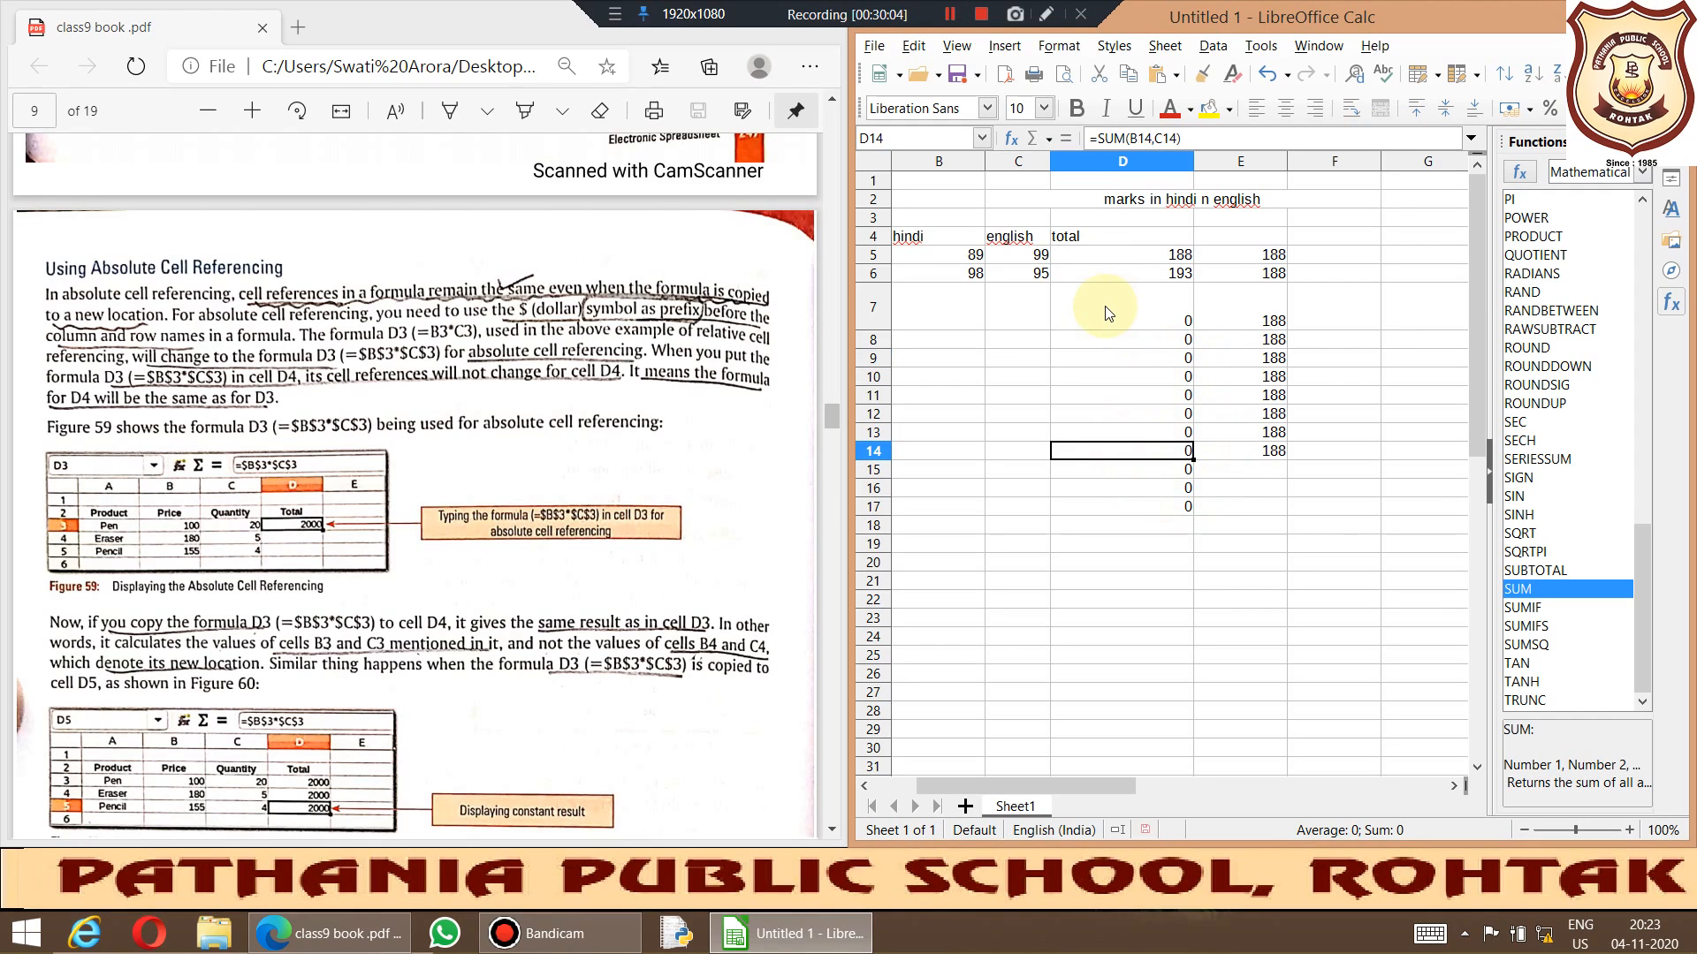
key("F2")
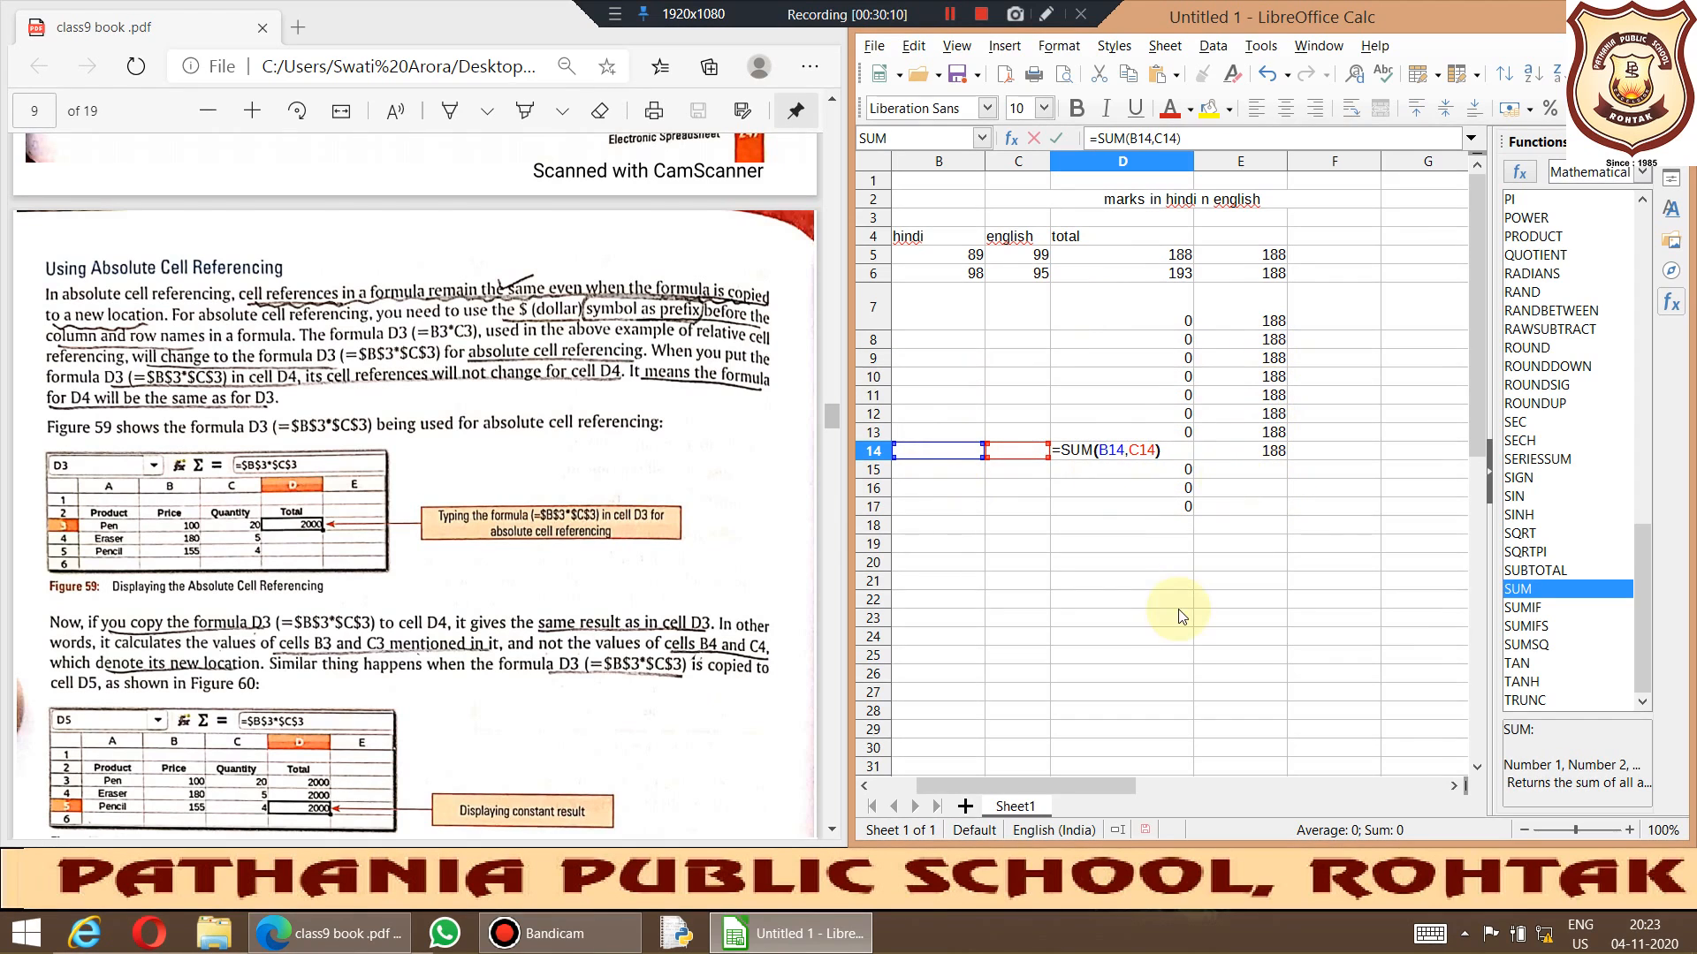
key("Return")
Step: Inspect the absolute cell references in the SUM formula in E12, removing any stray characters added to it
left_click(1255, 412)
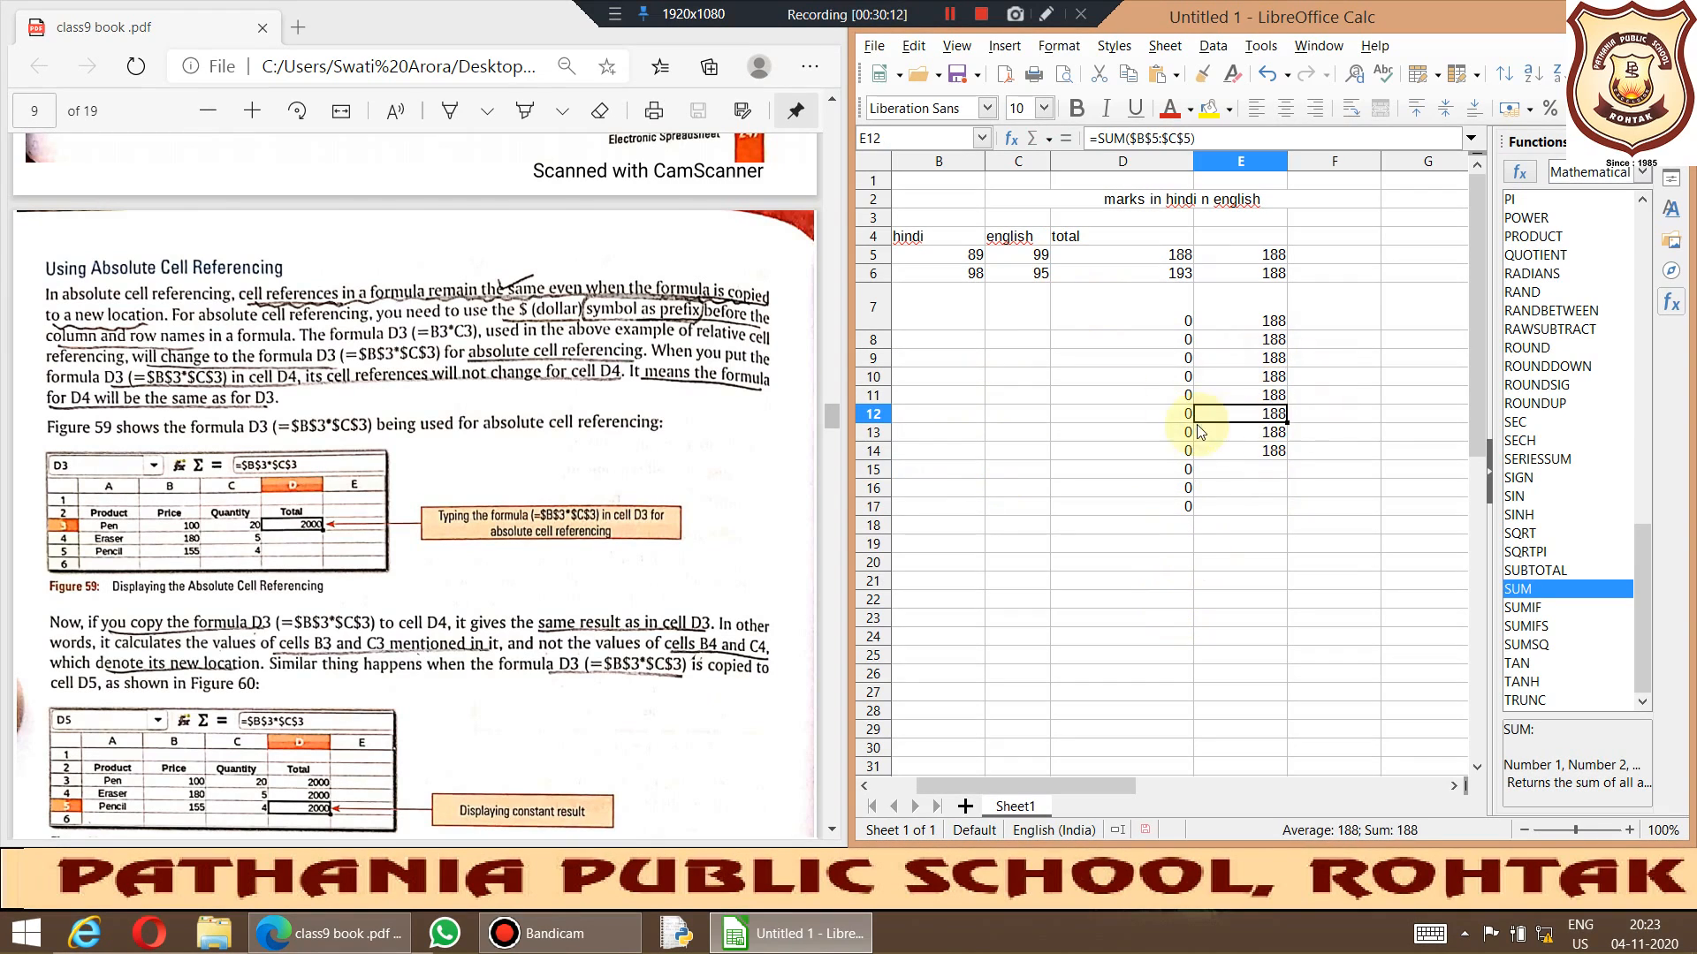
key("F2")
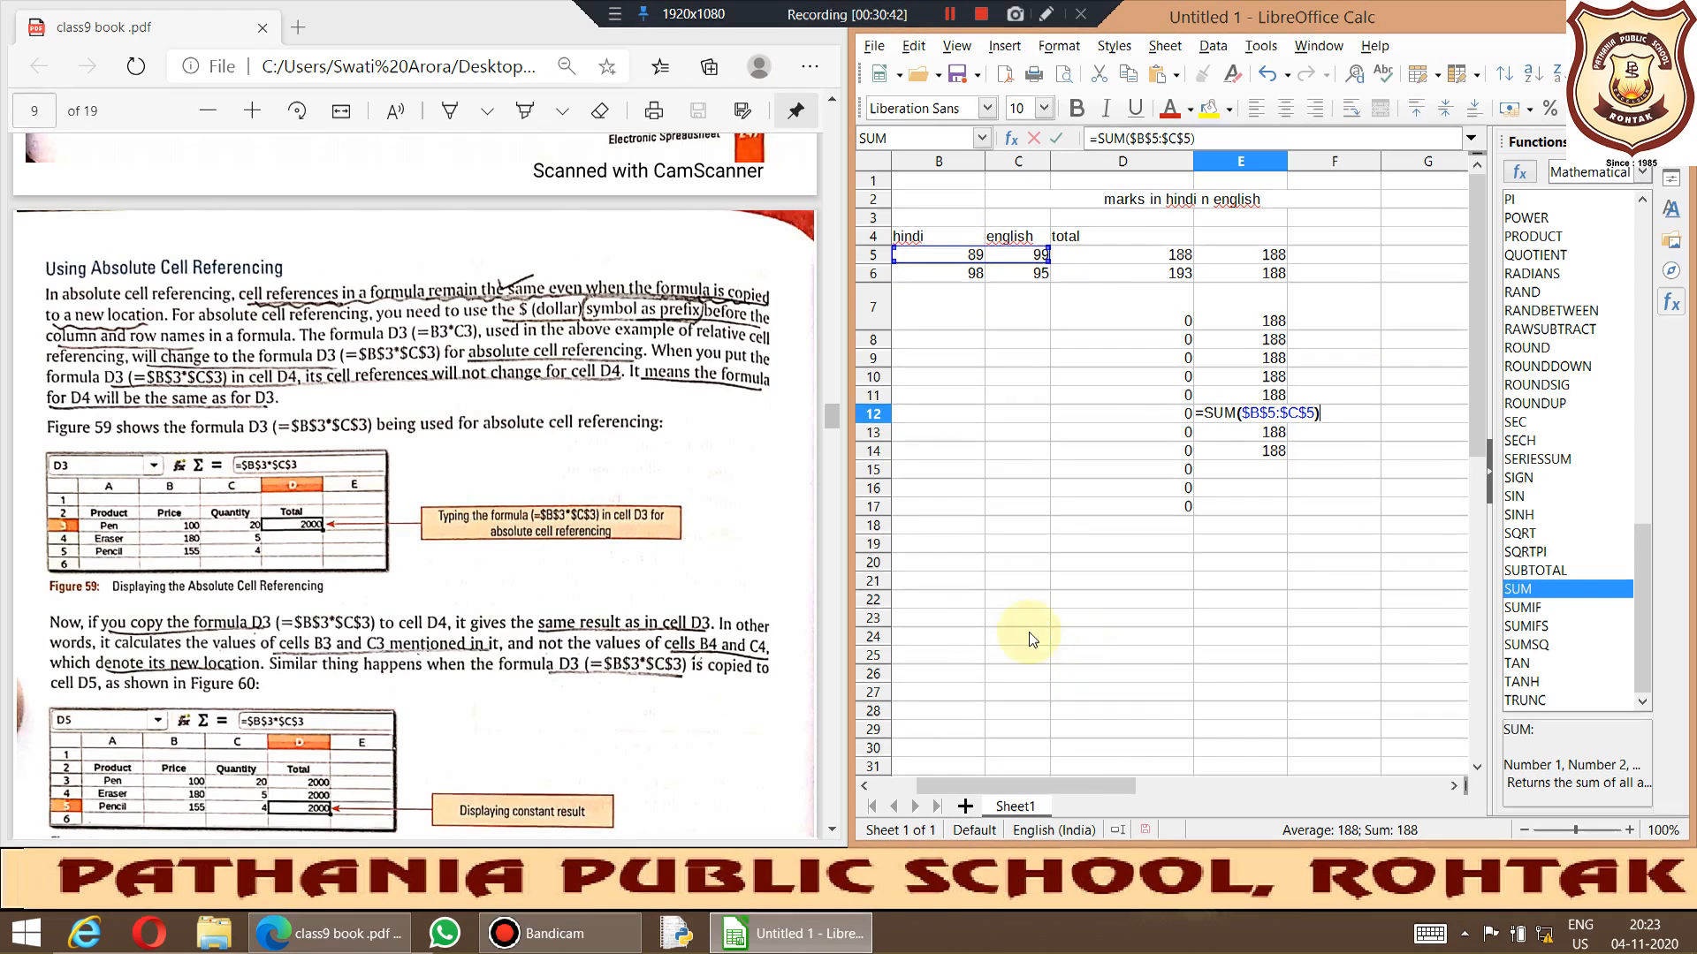
left_click(941, 433)
type("5")
type("B1")
key("BackSpace")
key("BackSpace")
key("BackSpace")
key("BackSpace")
key("BackSpace")
key("BackSpace")
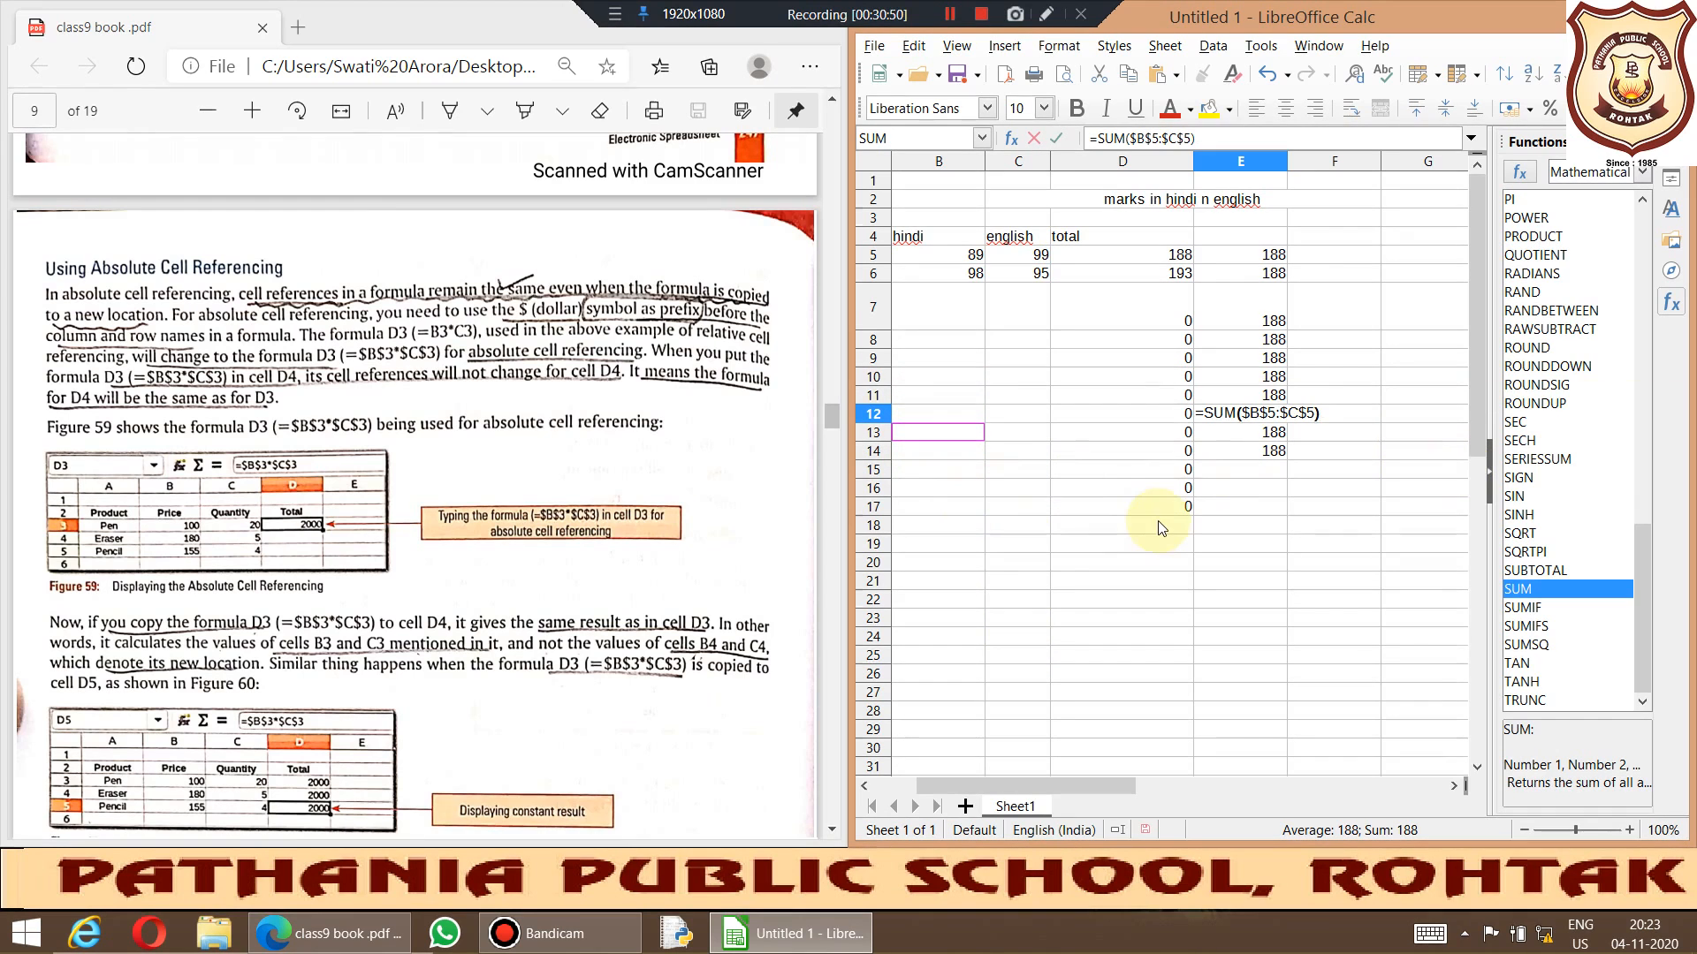
key("Return")
left_click(940, 453)
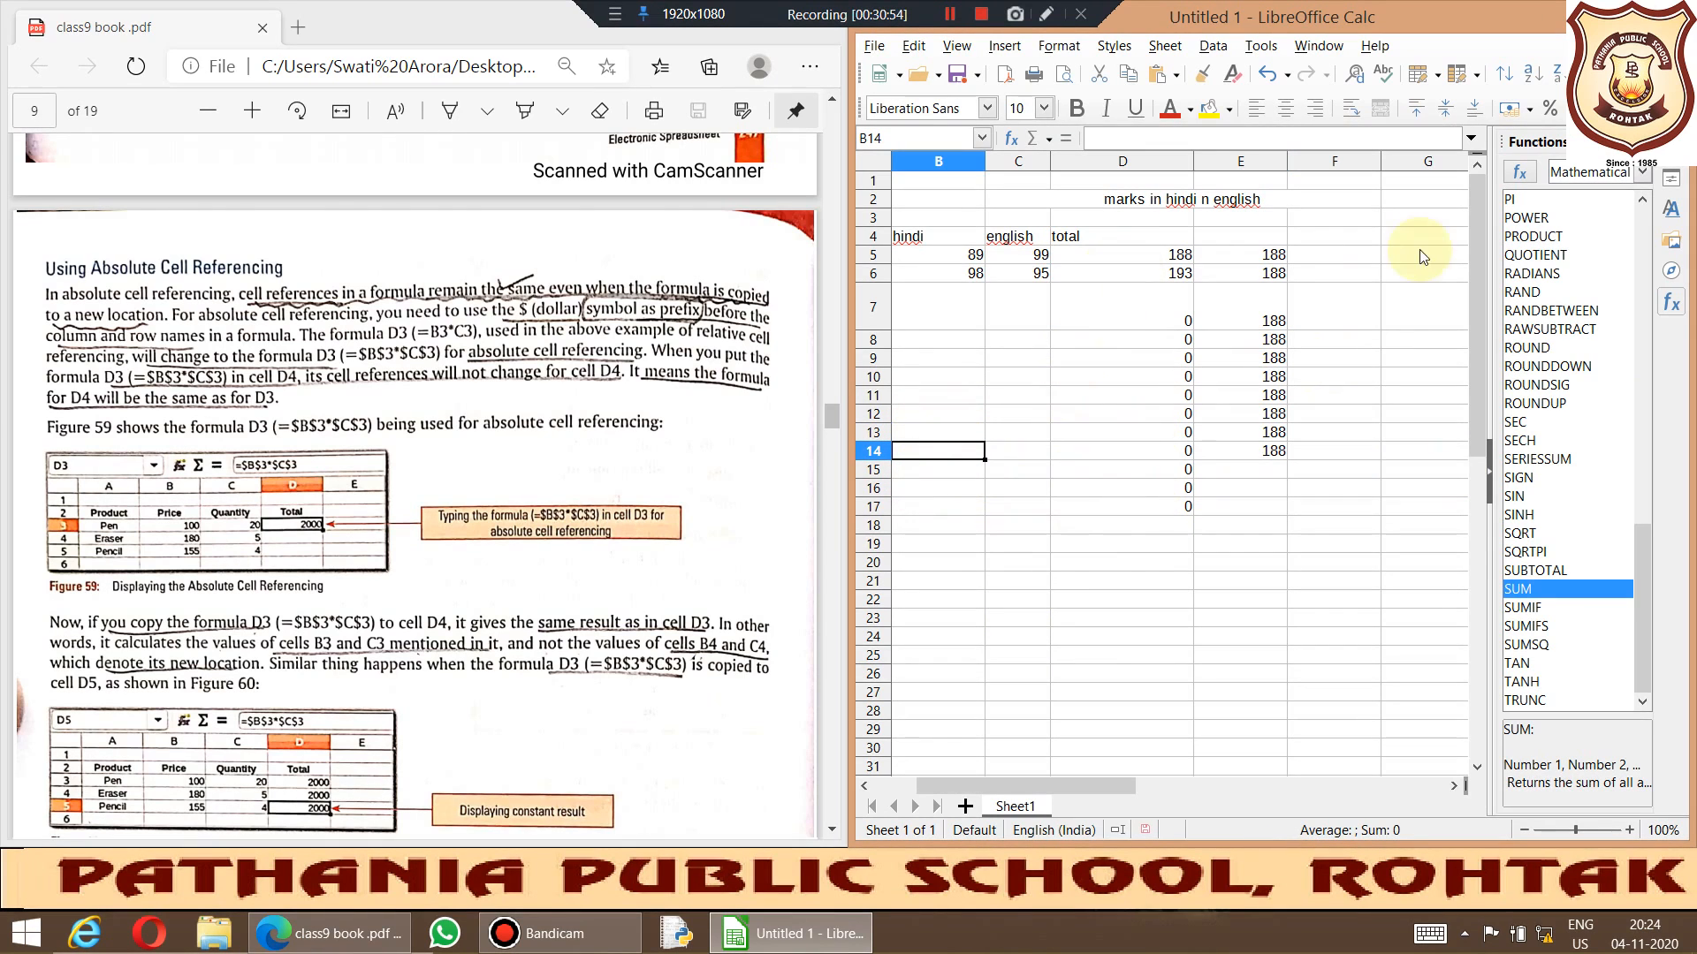
Step: Enter the heading "nb" in F4 and the number 5 in F5
left_click(1348, 254)
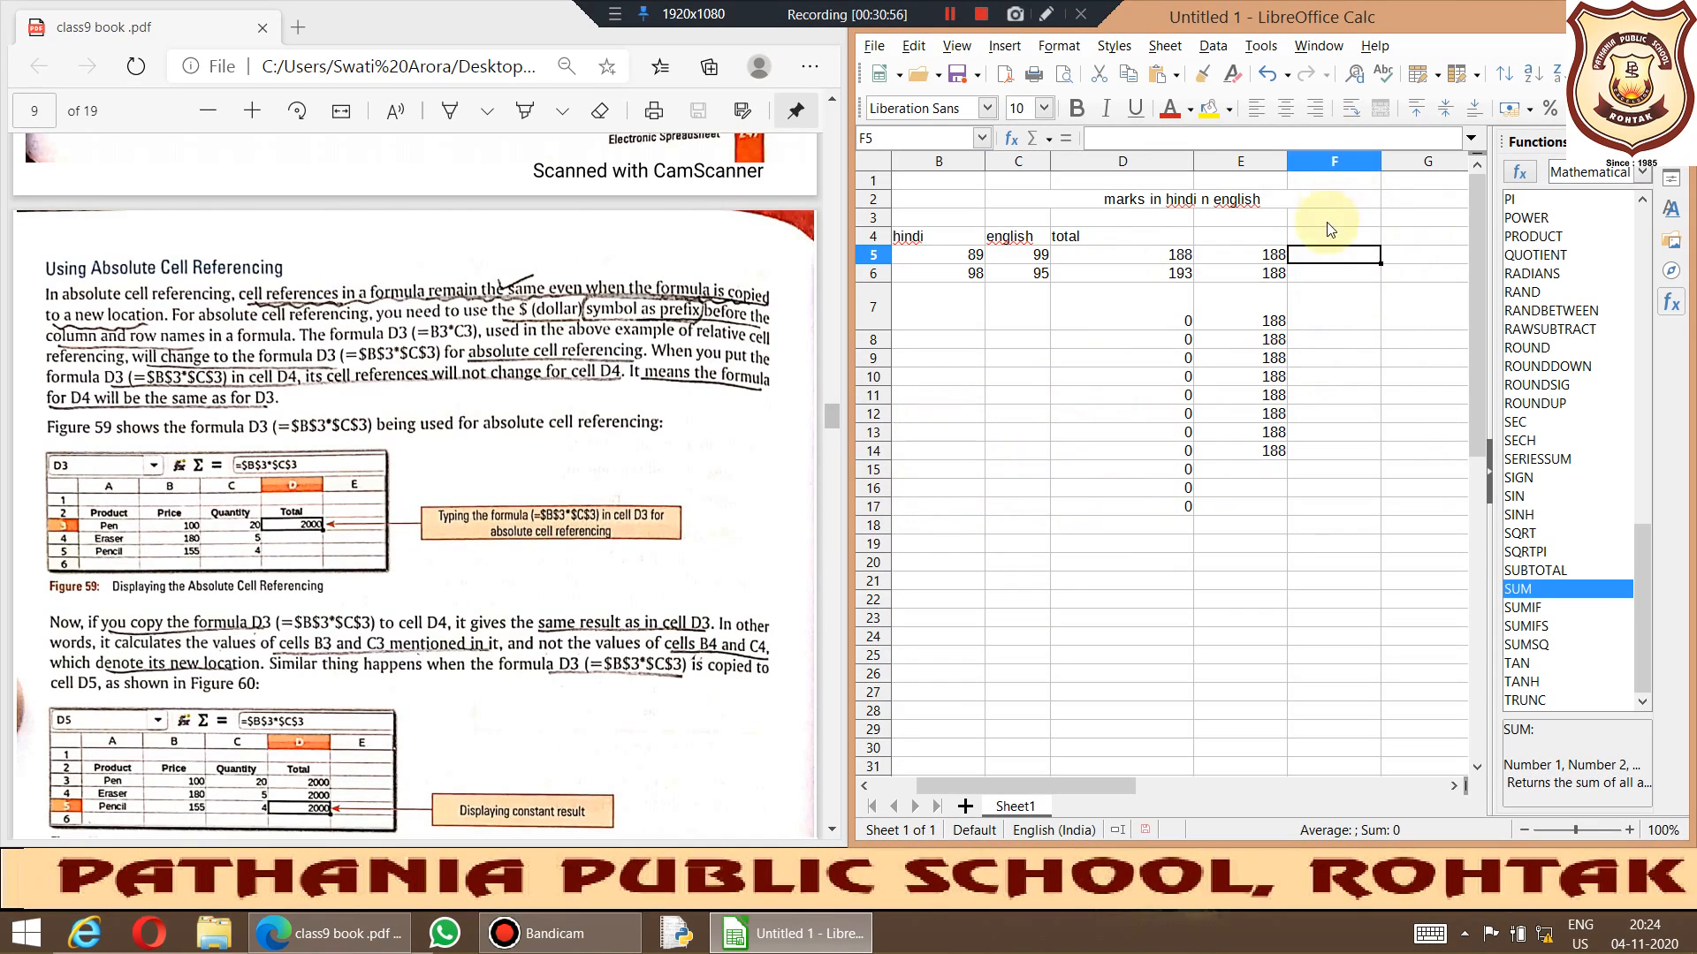
left_click(1330, 236)
type("nb")
left_click(1319, 263)
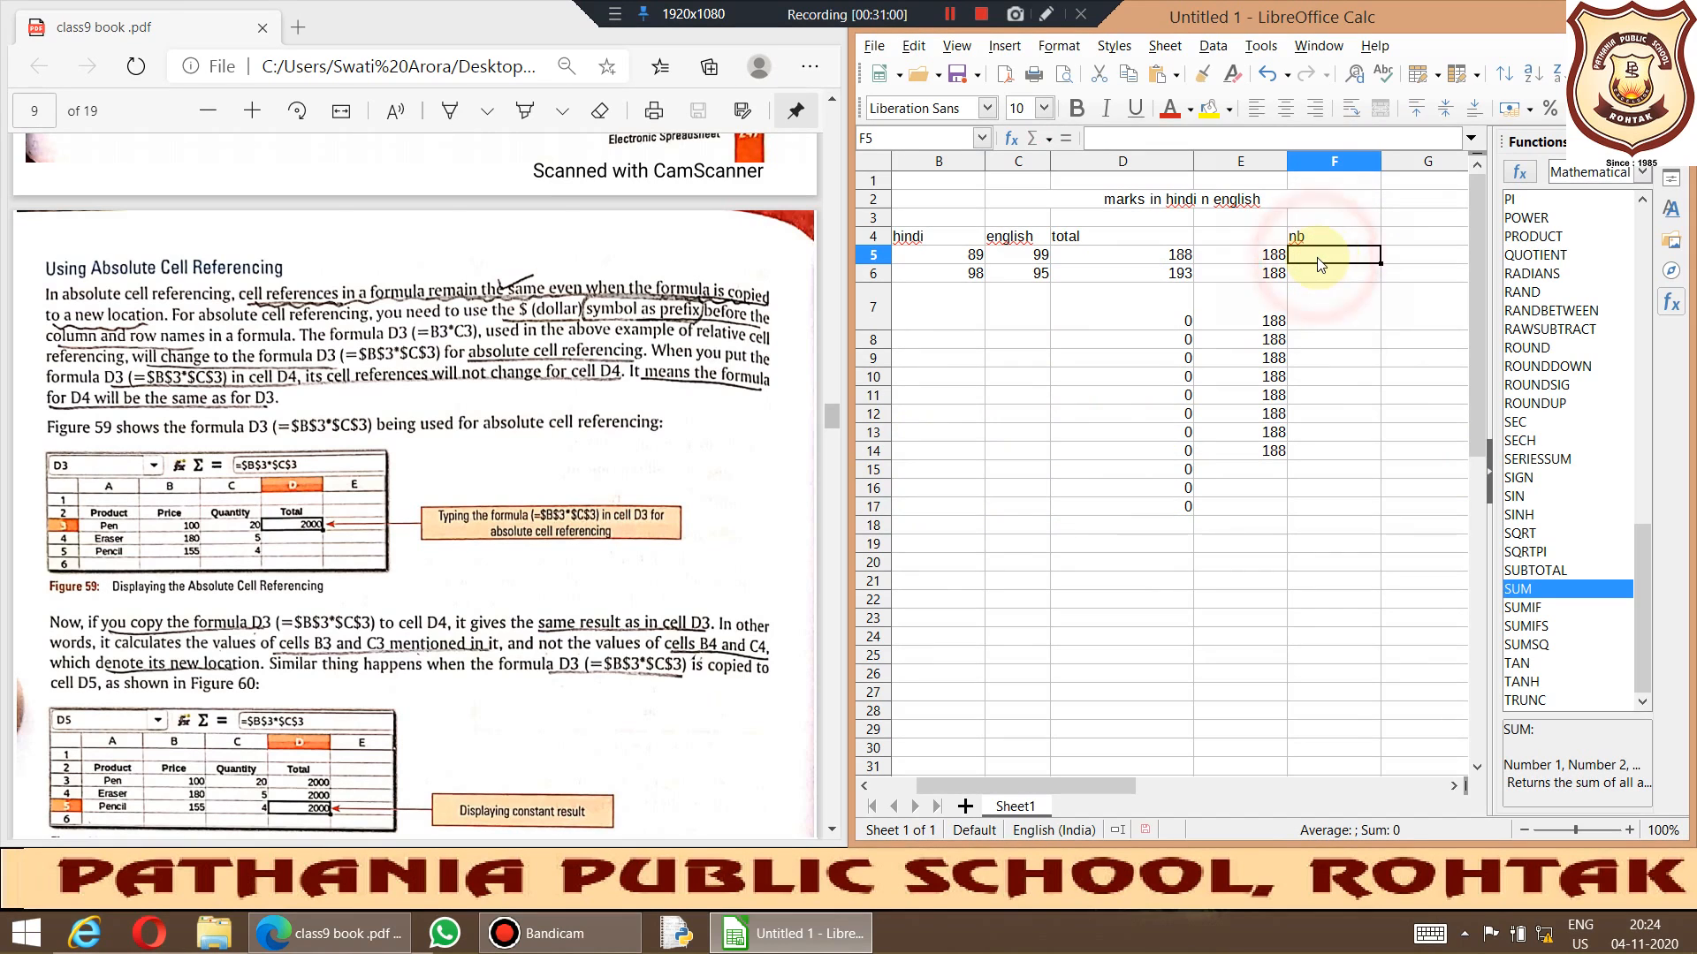
type("5")
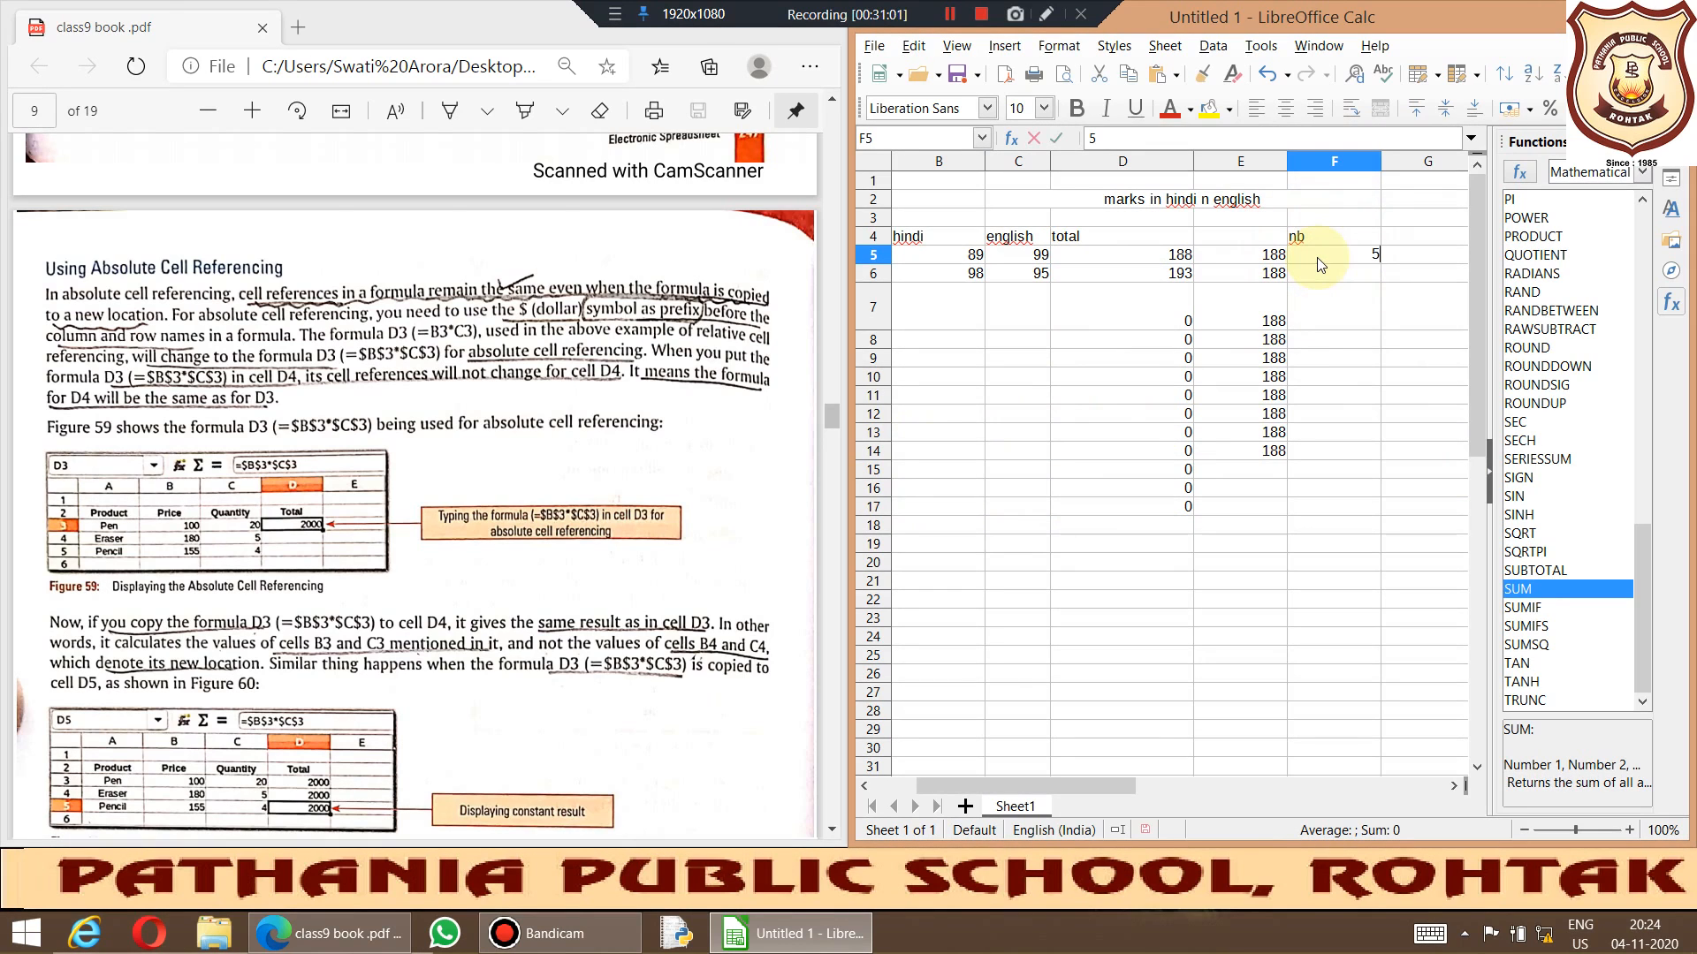
left_click(1362, 278)
Step: Try filling the value in F5 down to F10 and undo the fill
left_click(1365, 258)
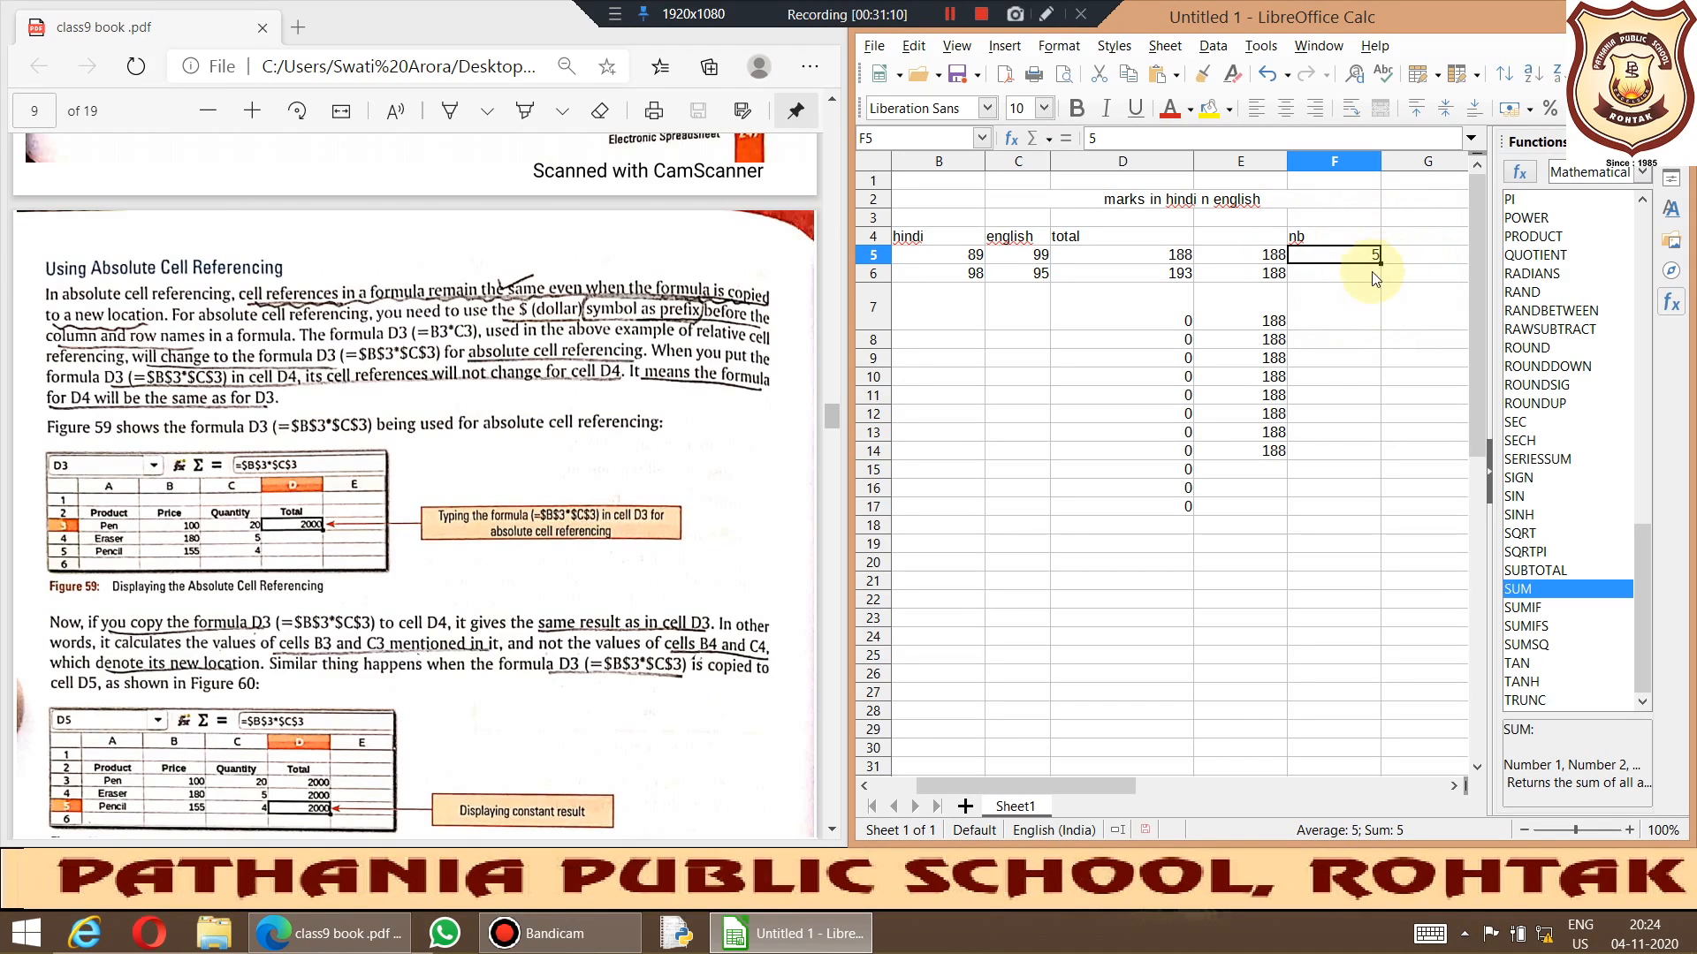
left_click_drag(1380, 268, 1375, 382)
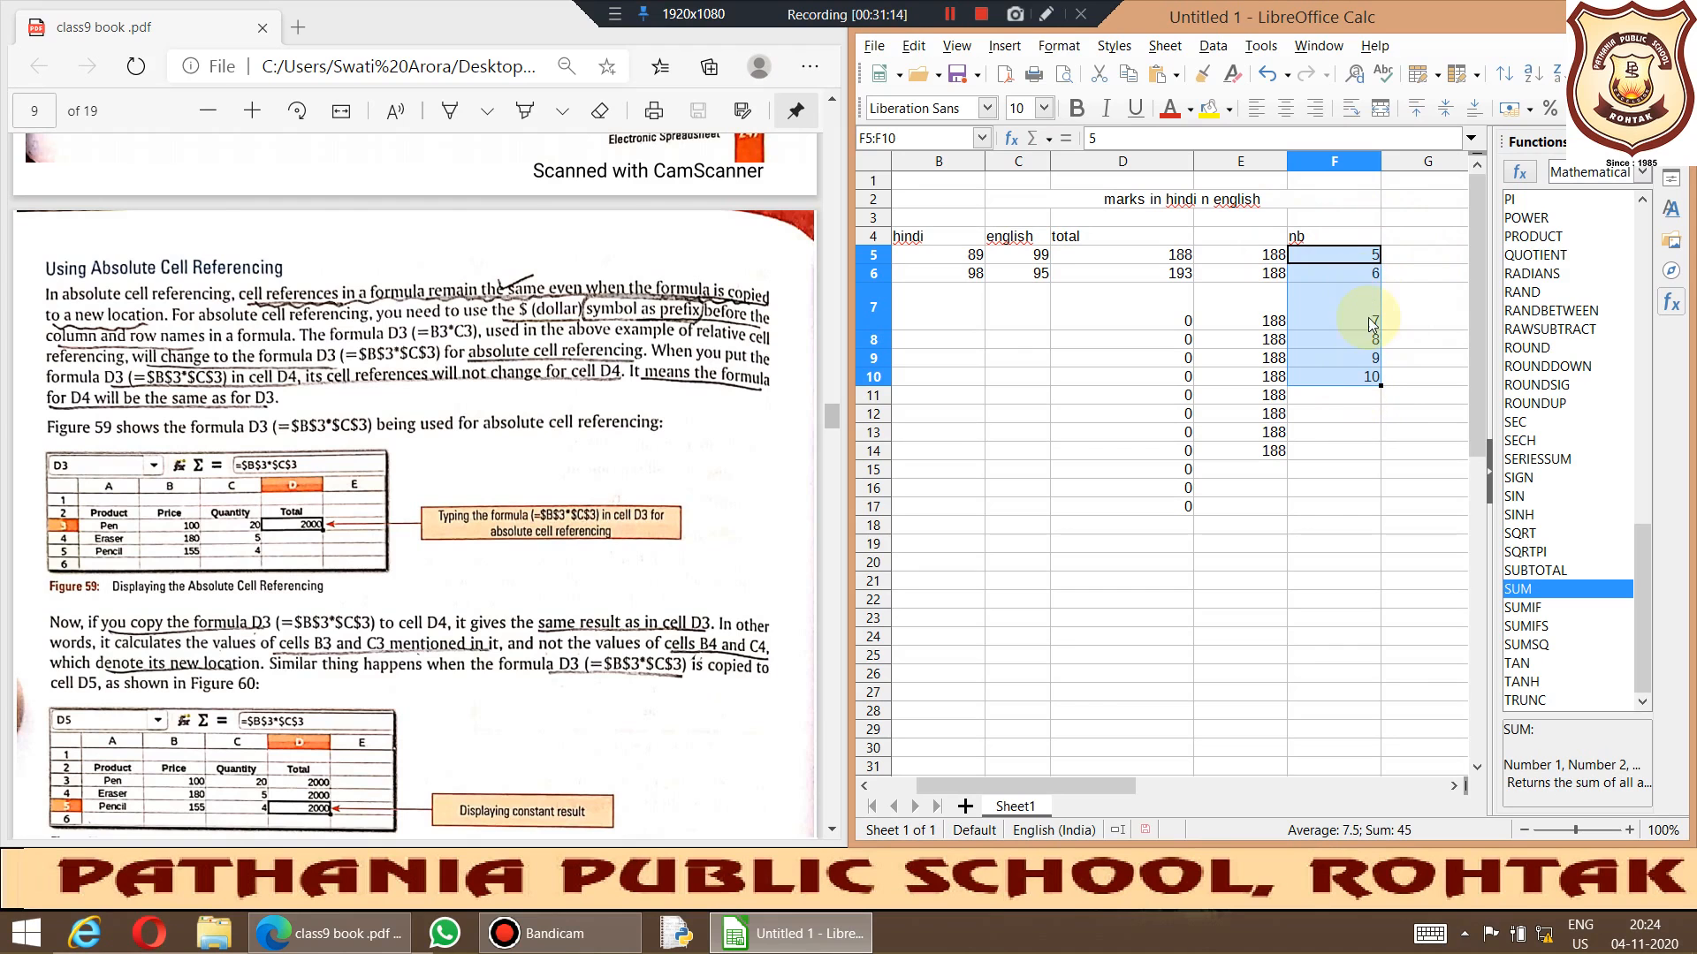
key("ctrl+z")
scroll(1403, 265, "right", 2)
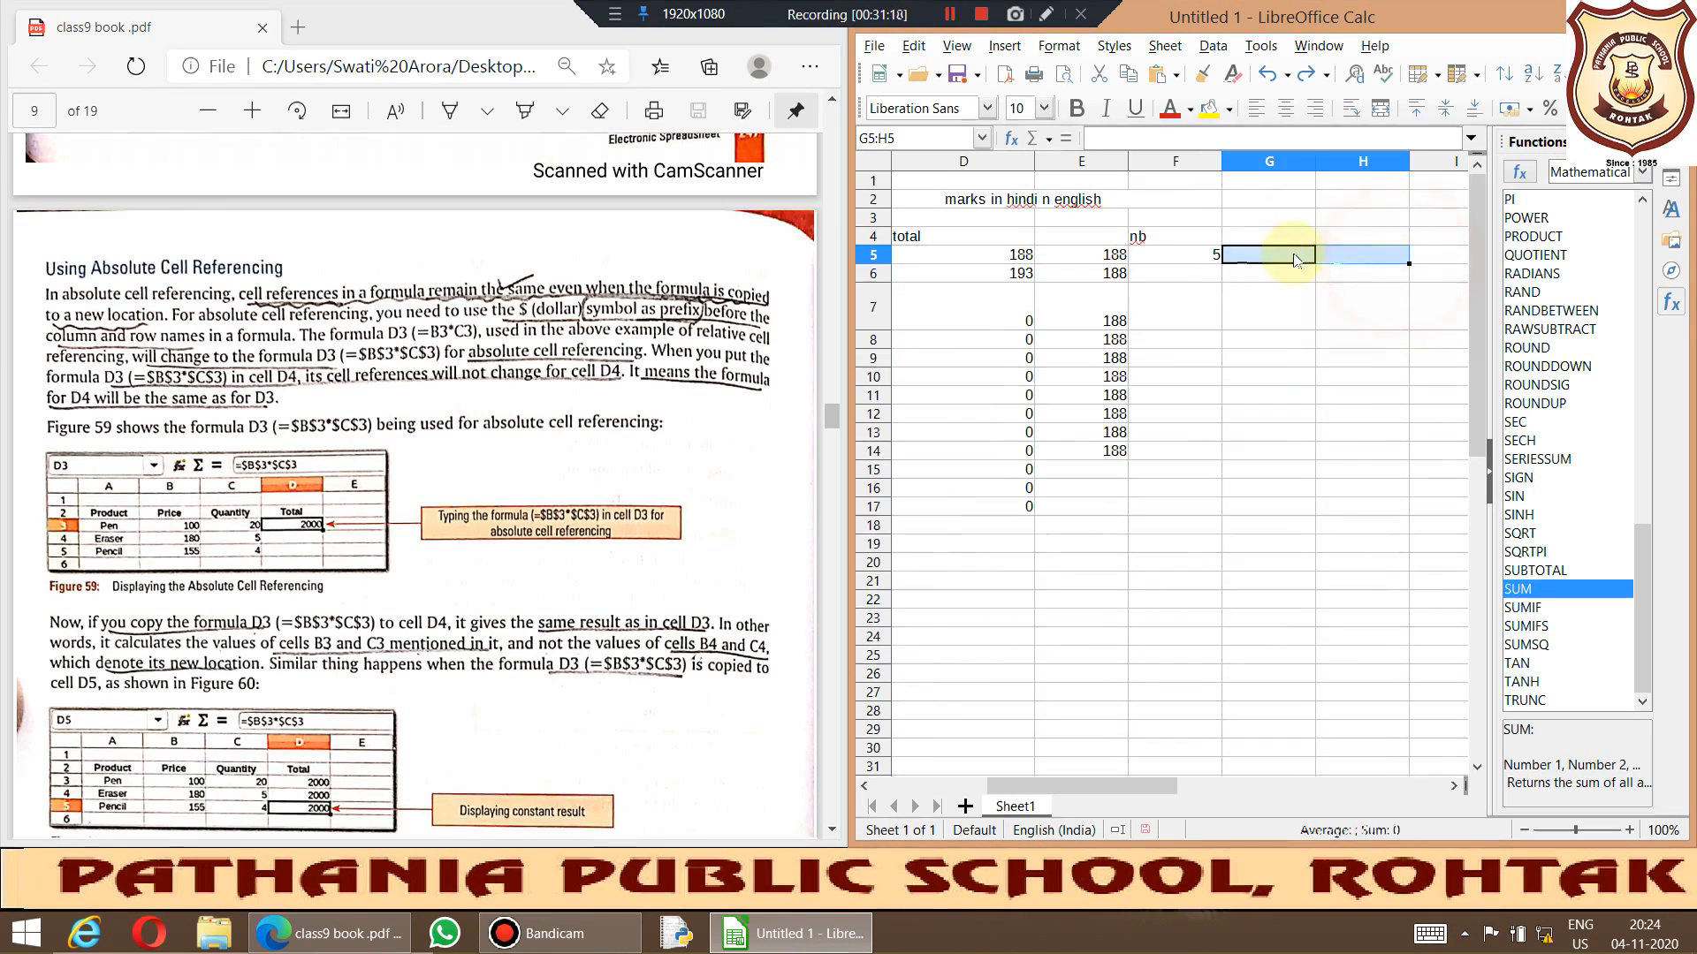
Step: Enter the number 5 in F5 again
left_click(1193, 254)
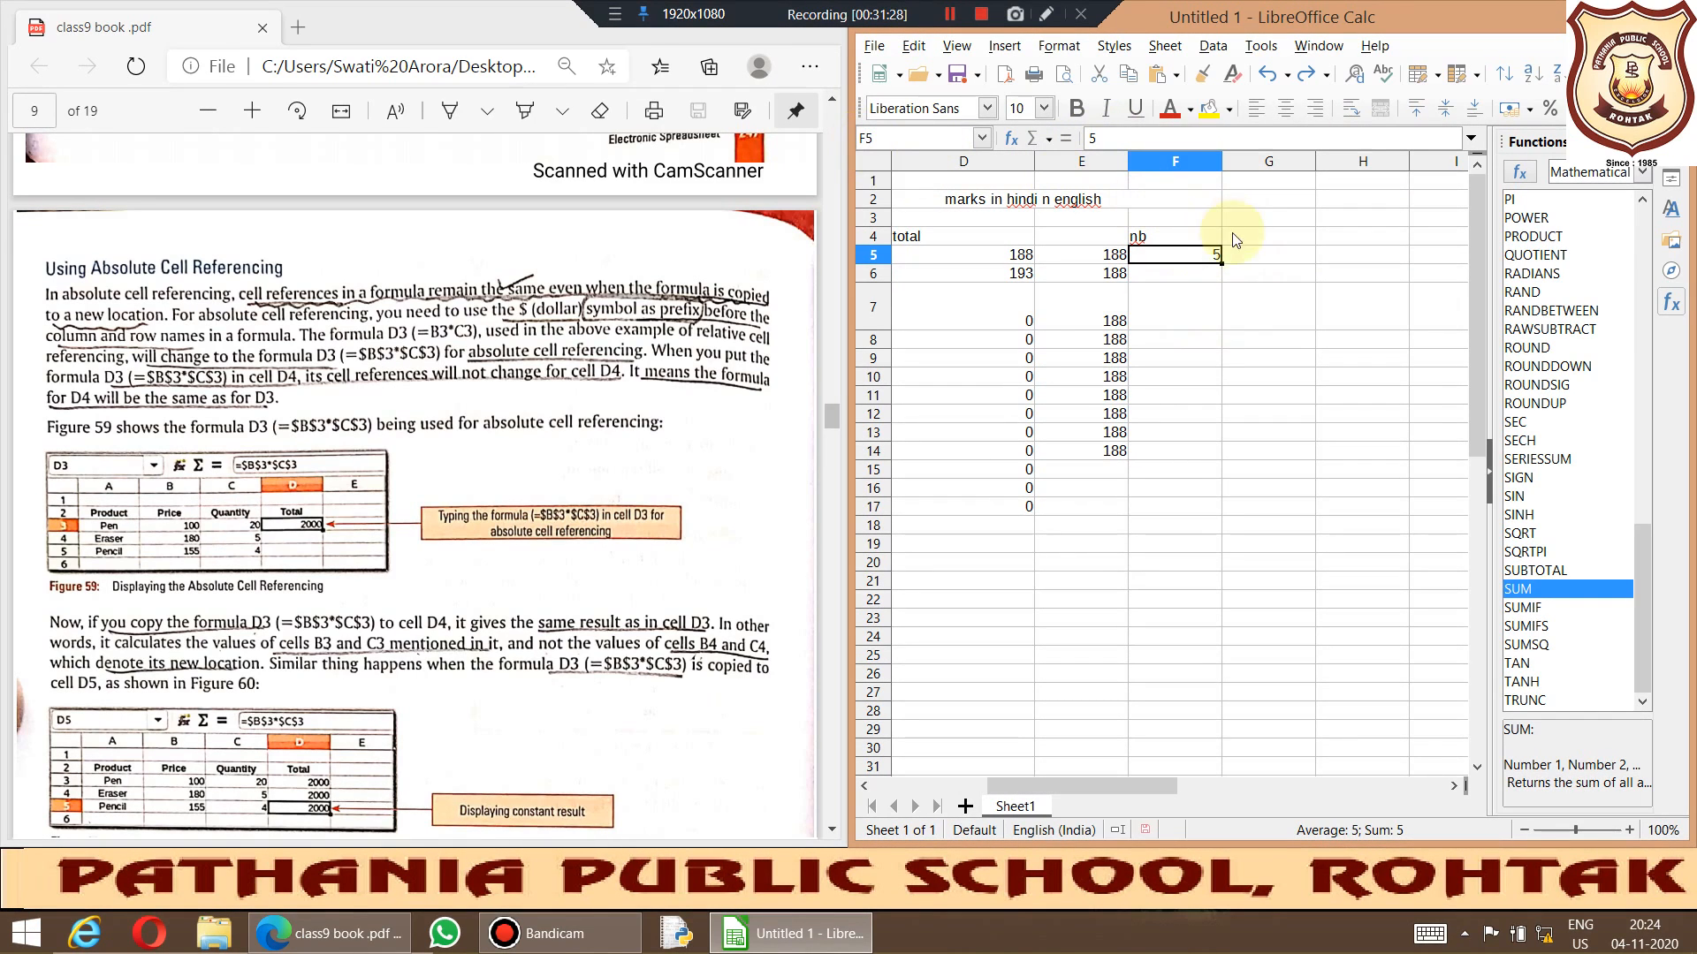
left_click(1217, 276)
left_click(1217, 257)
type("5")
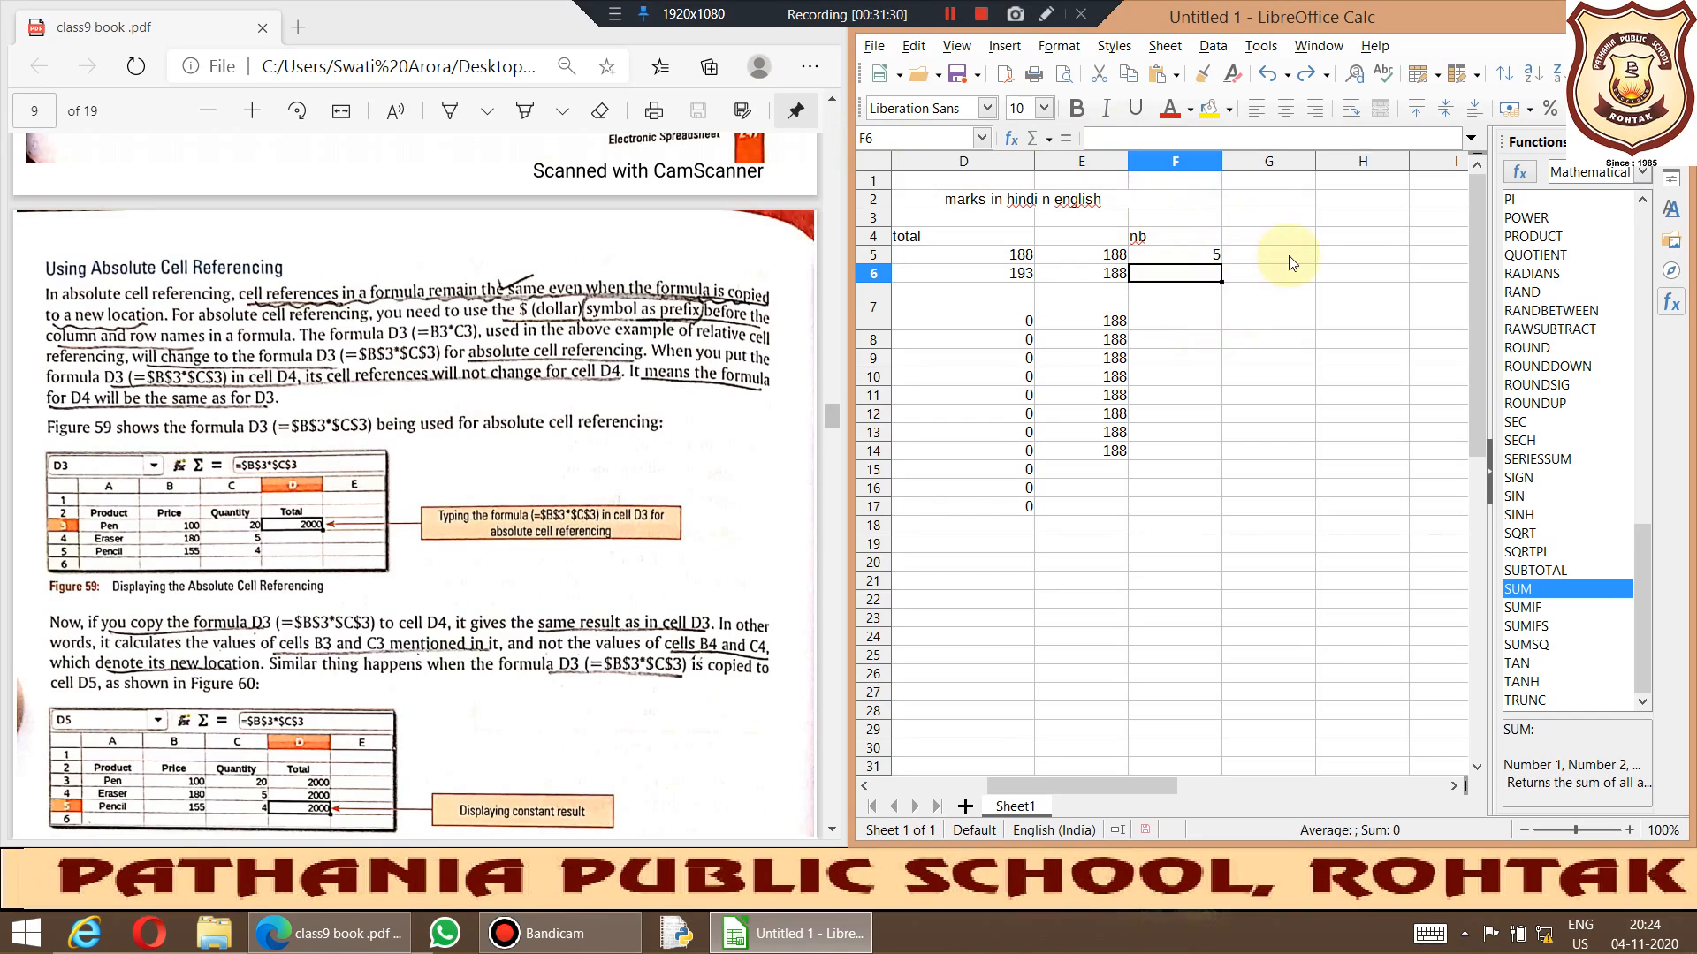
left_click(1281, 256)
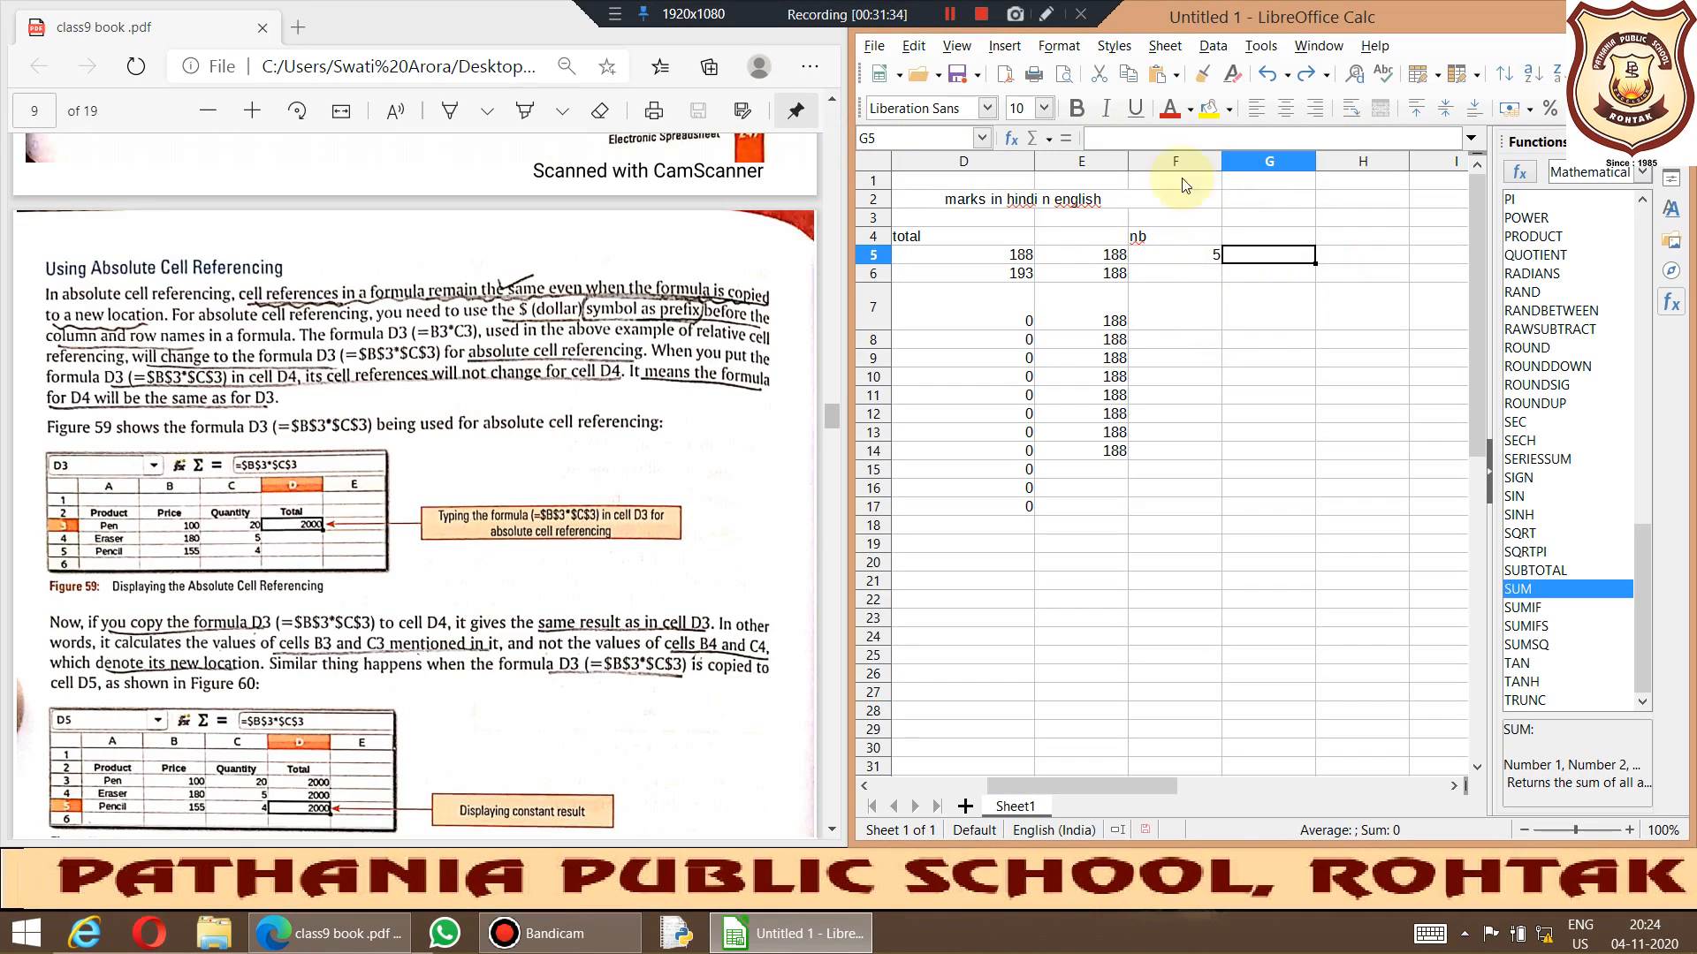
left_click(949, 14)
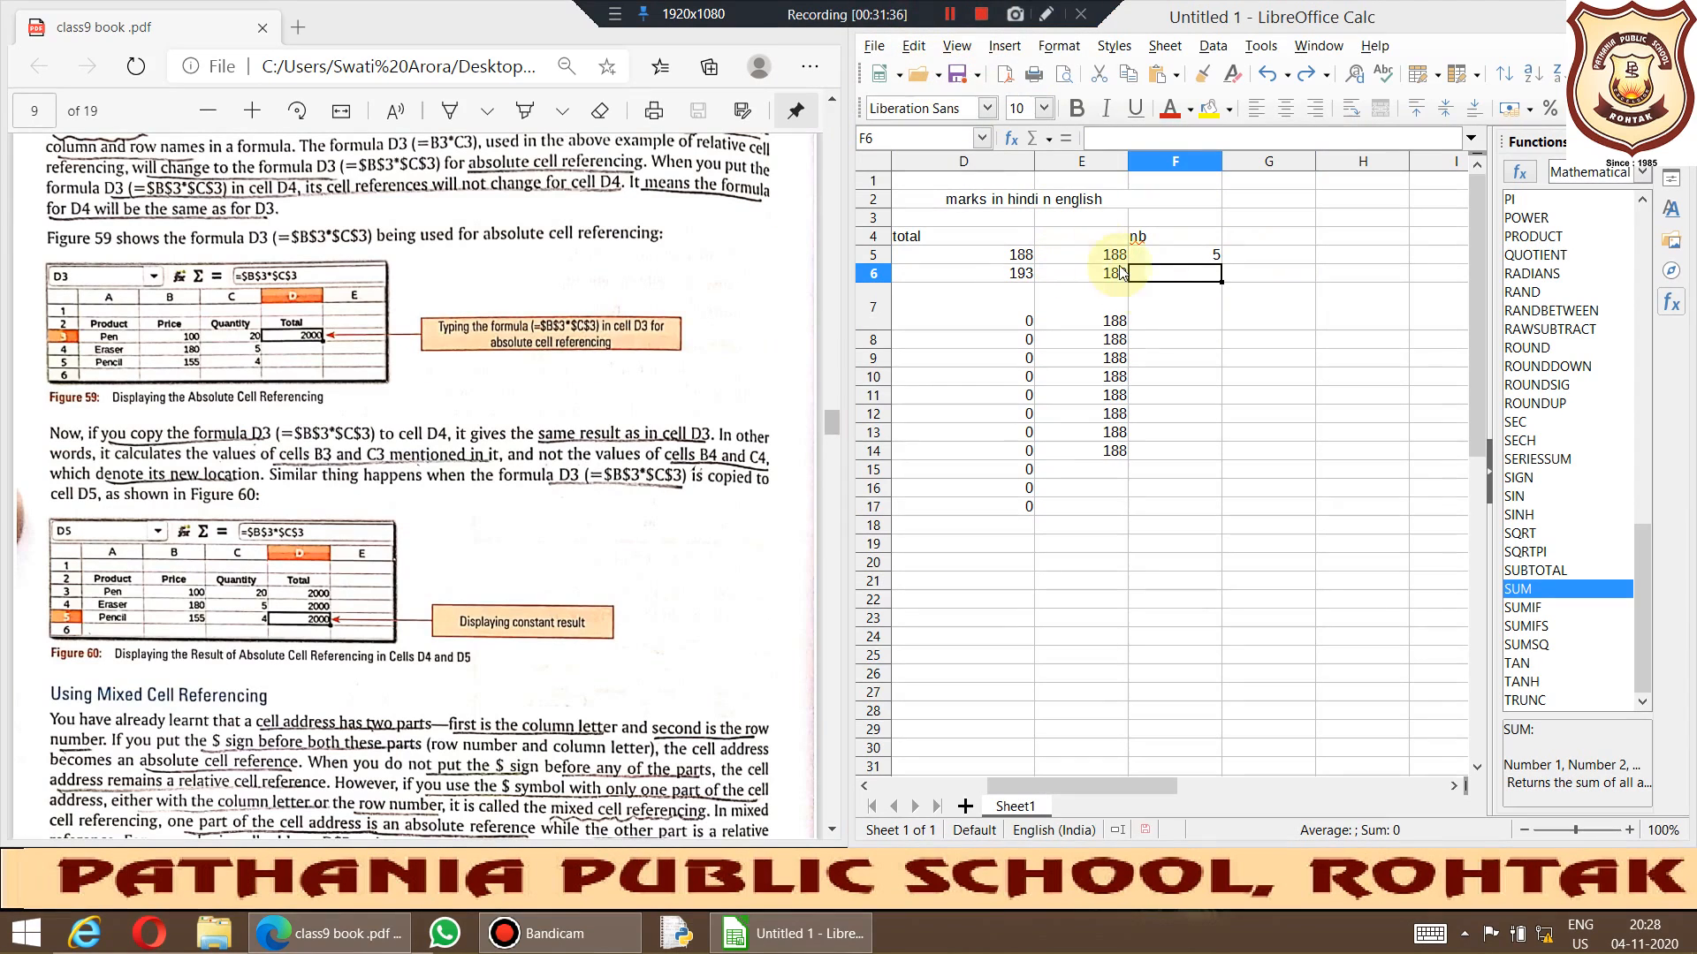
left_click(1203, 261)
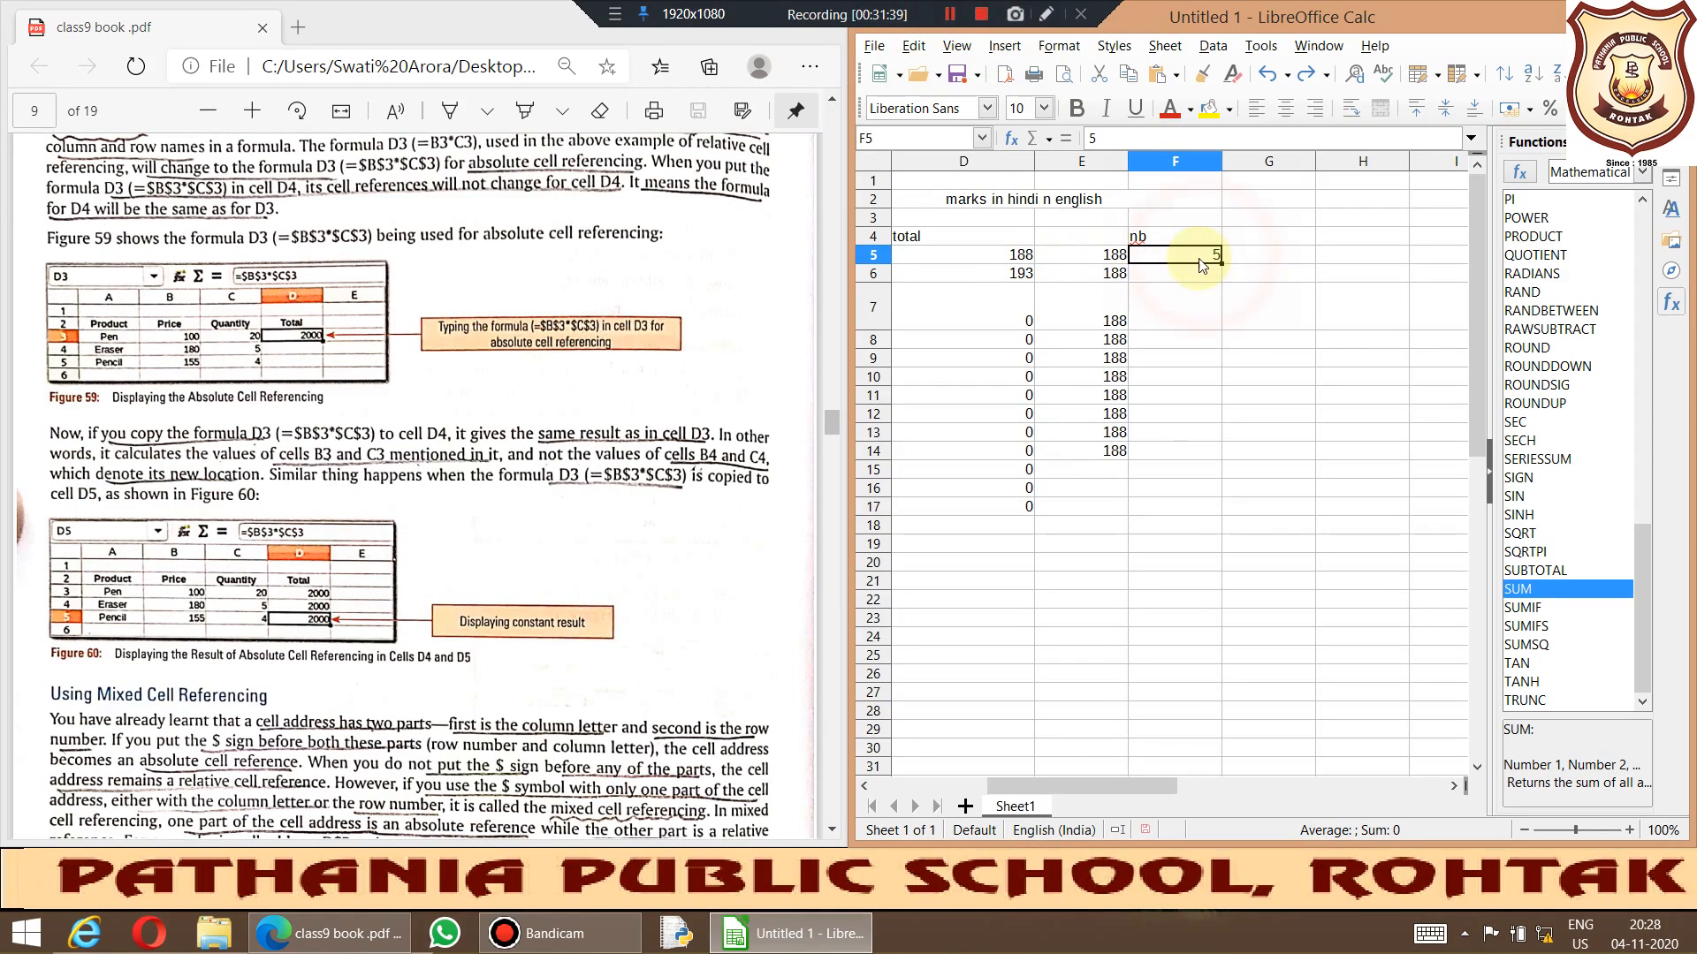
left_click(1158, 278)
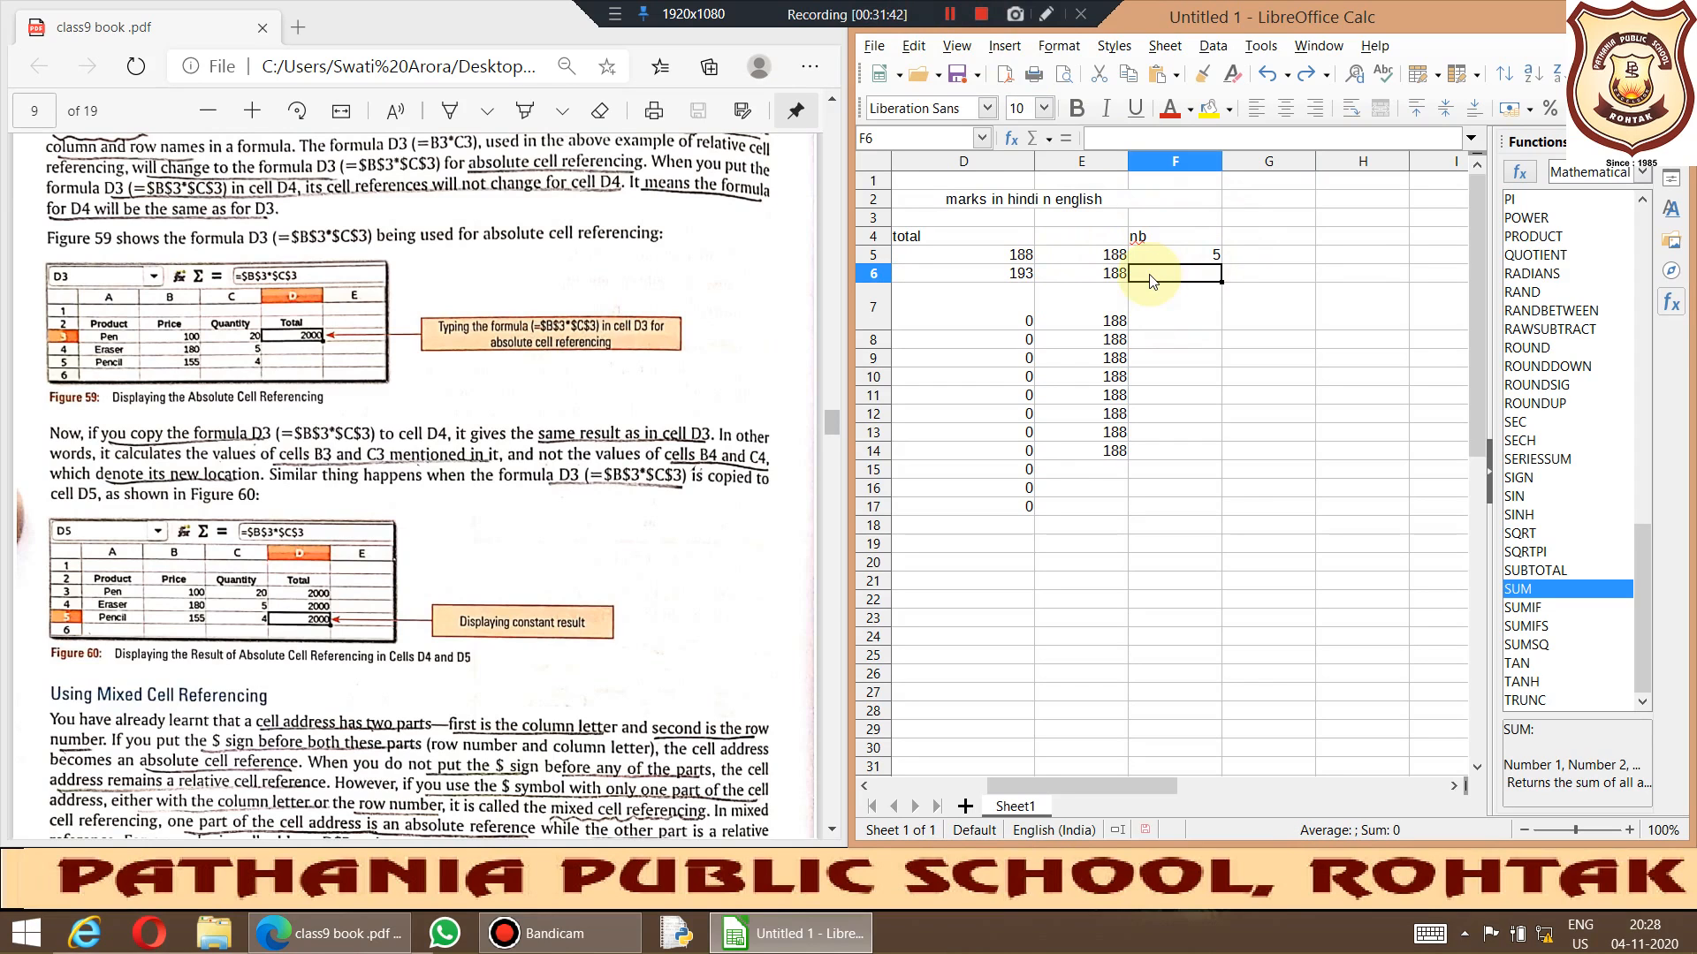
type("=")
left_click(1191, 252)
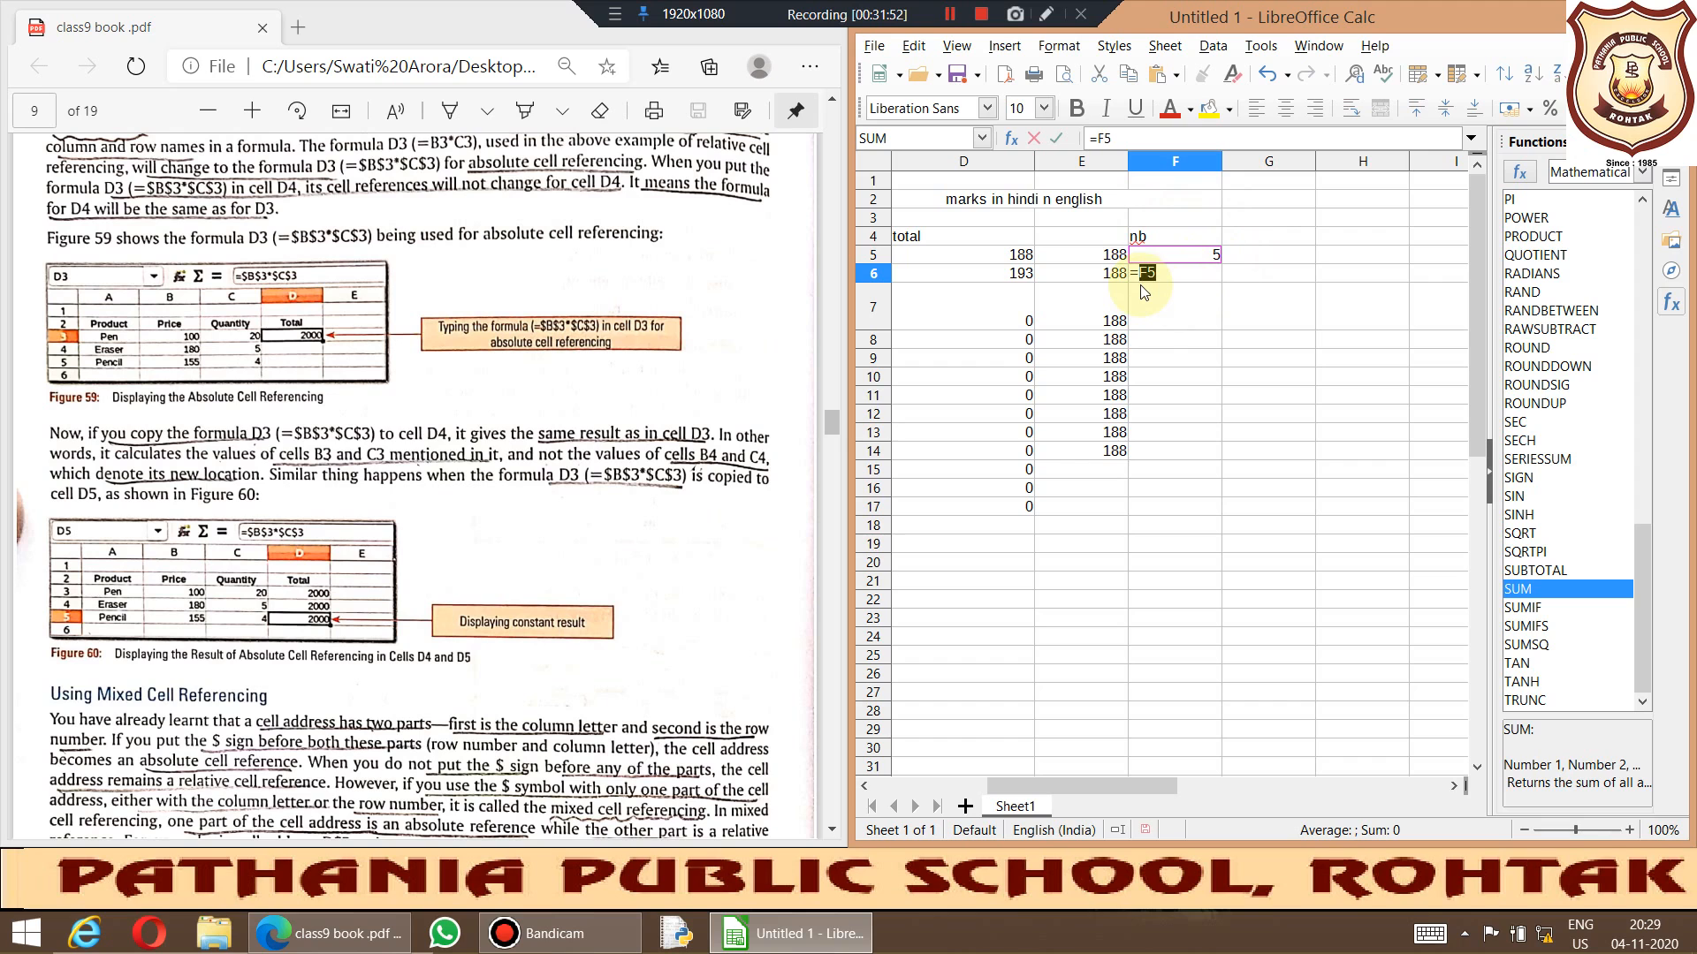
key("F4")
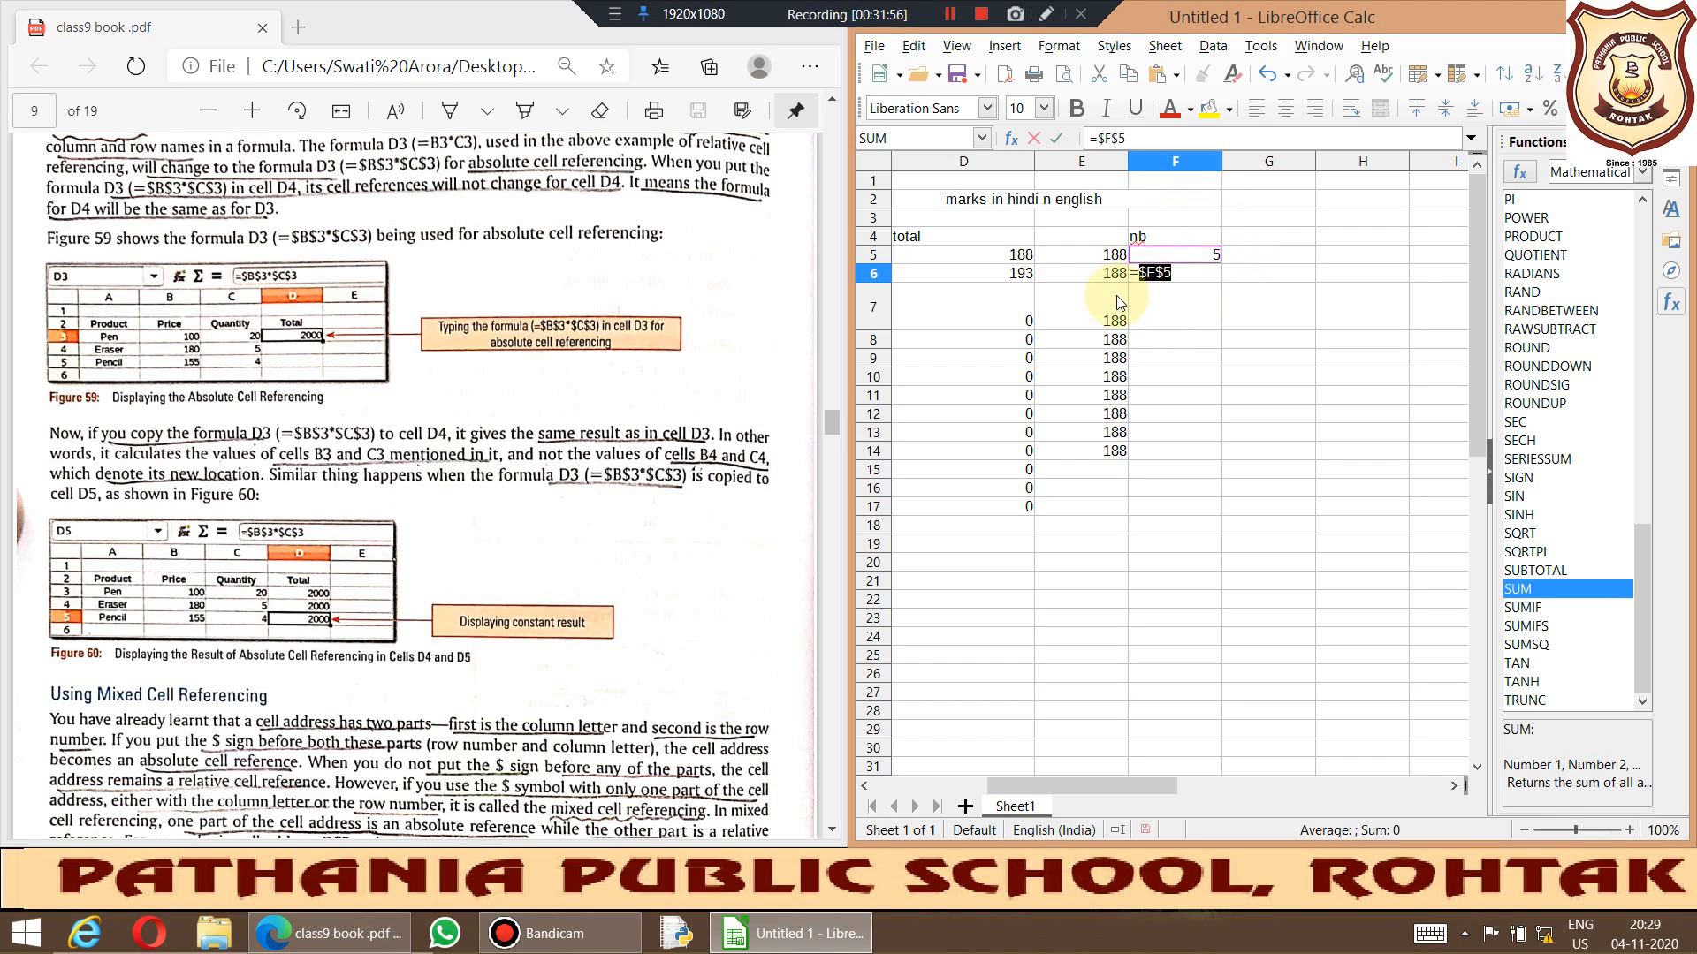
left_click(1188, 274)
key("BackSpace")
key("BackSpace")
key("BackSpace")
key("BackSpace")
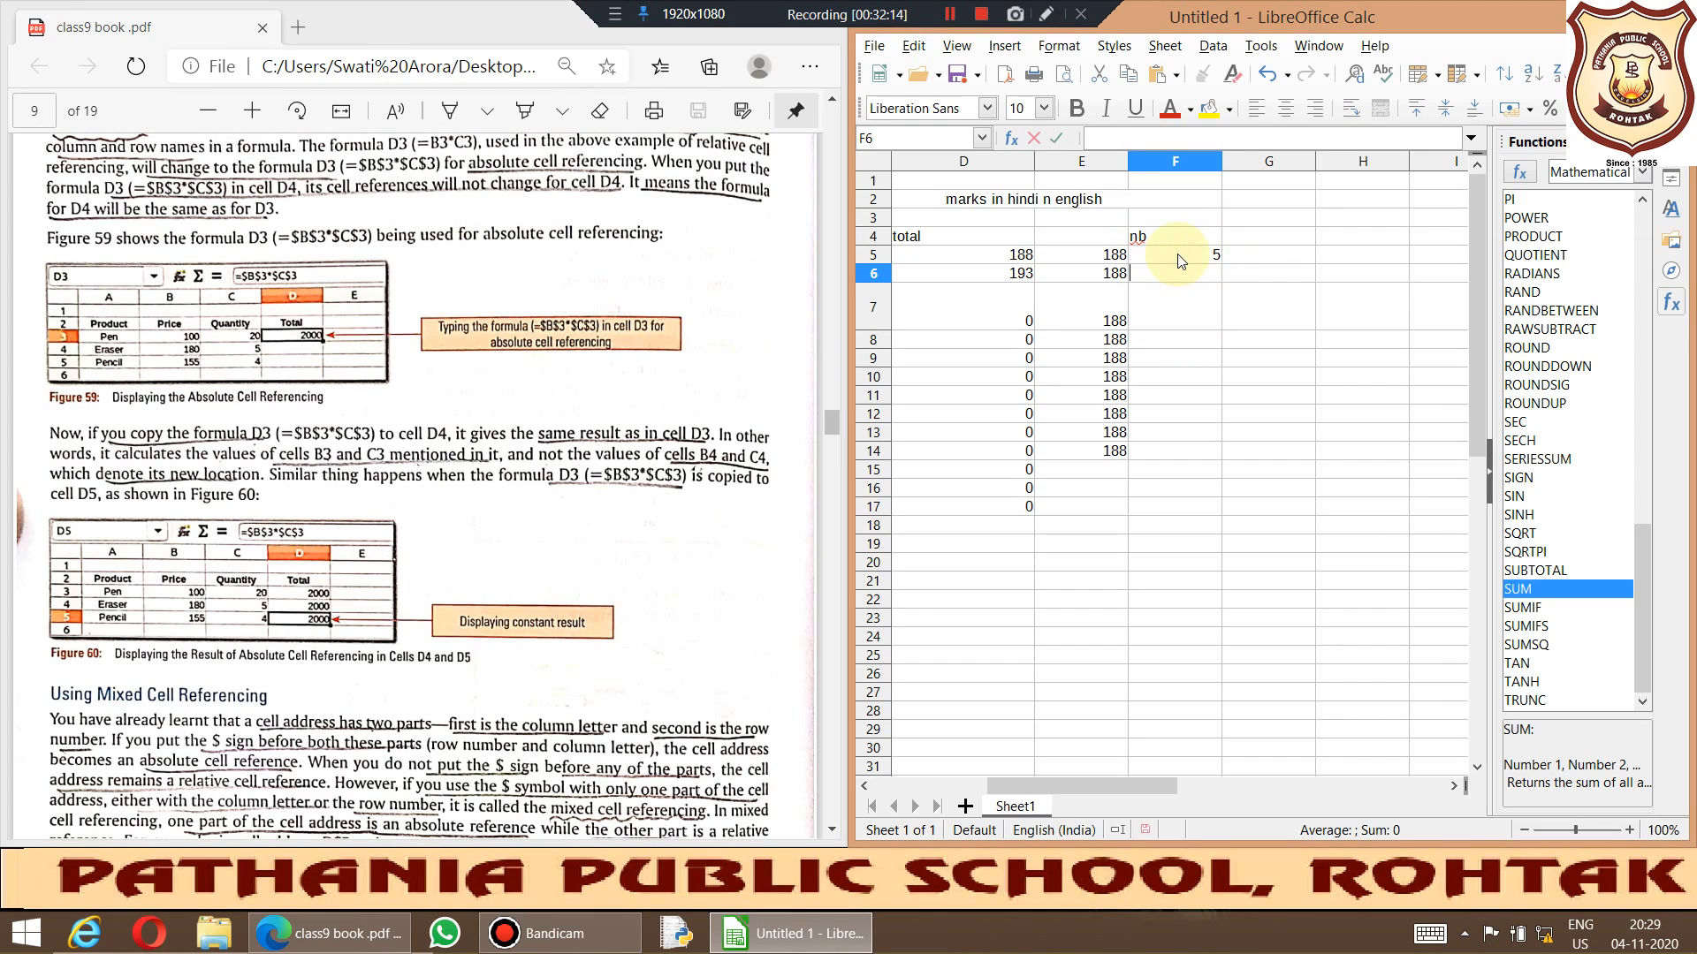
left_click(1181, 258)
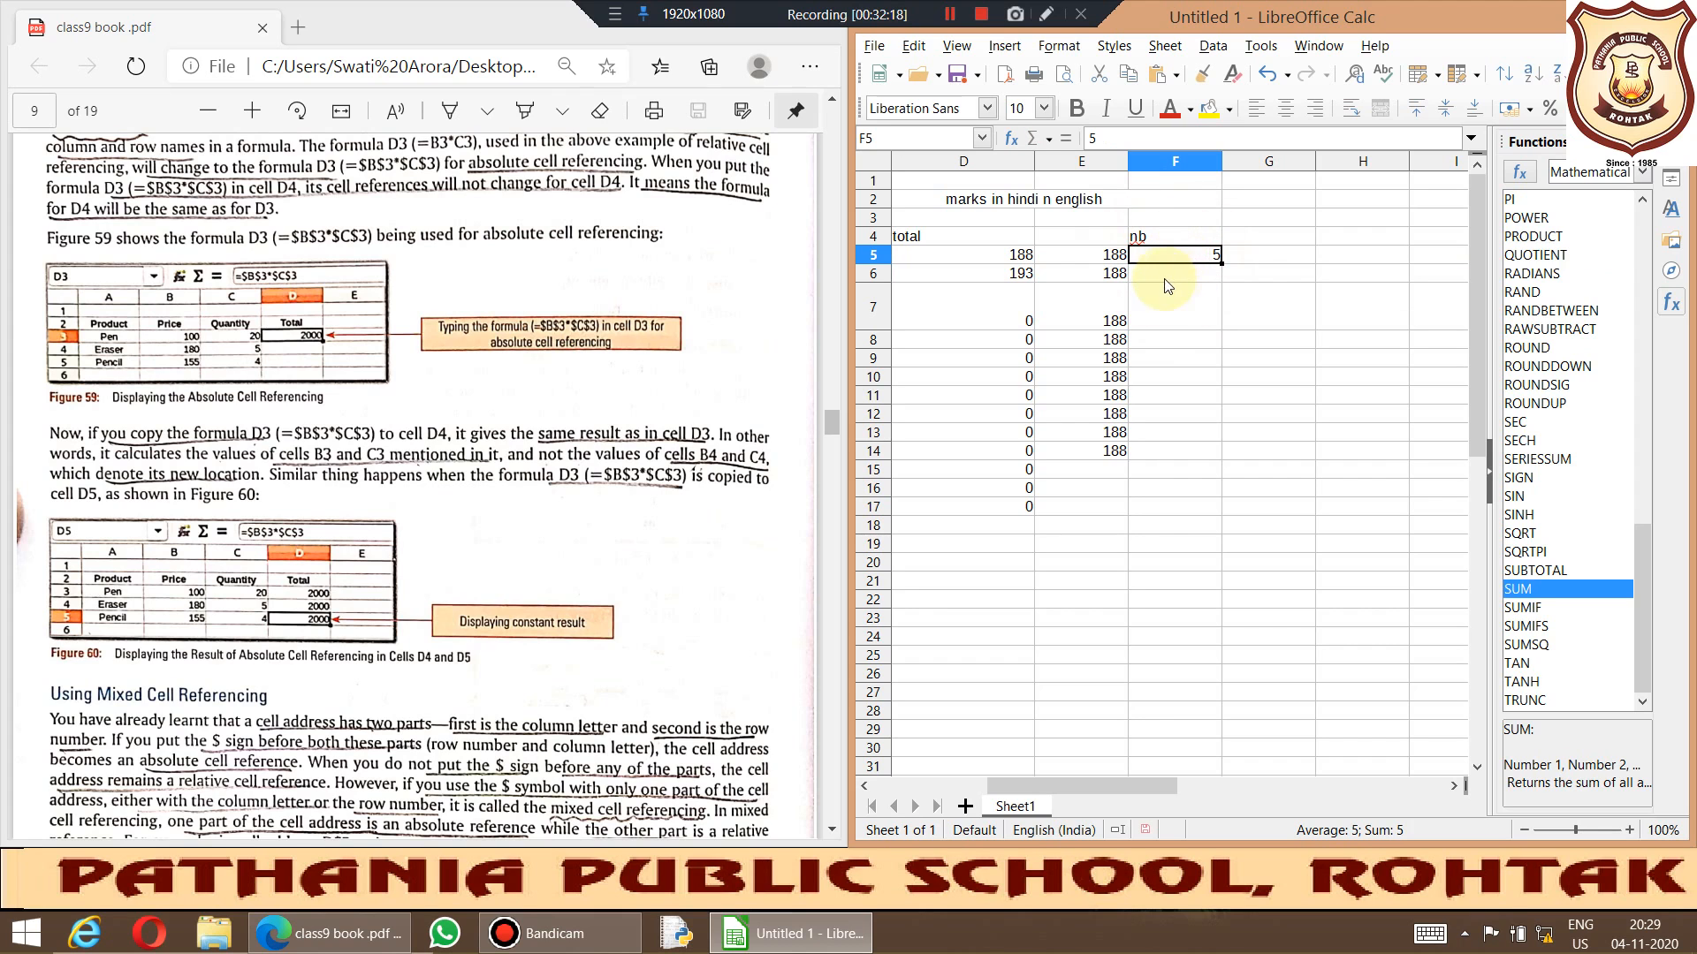
Step: Enter a formula in F6 with an absolute reference to the cell above, =$F$5
left_click(1163, 281)
type("=")
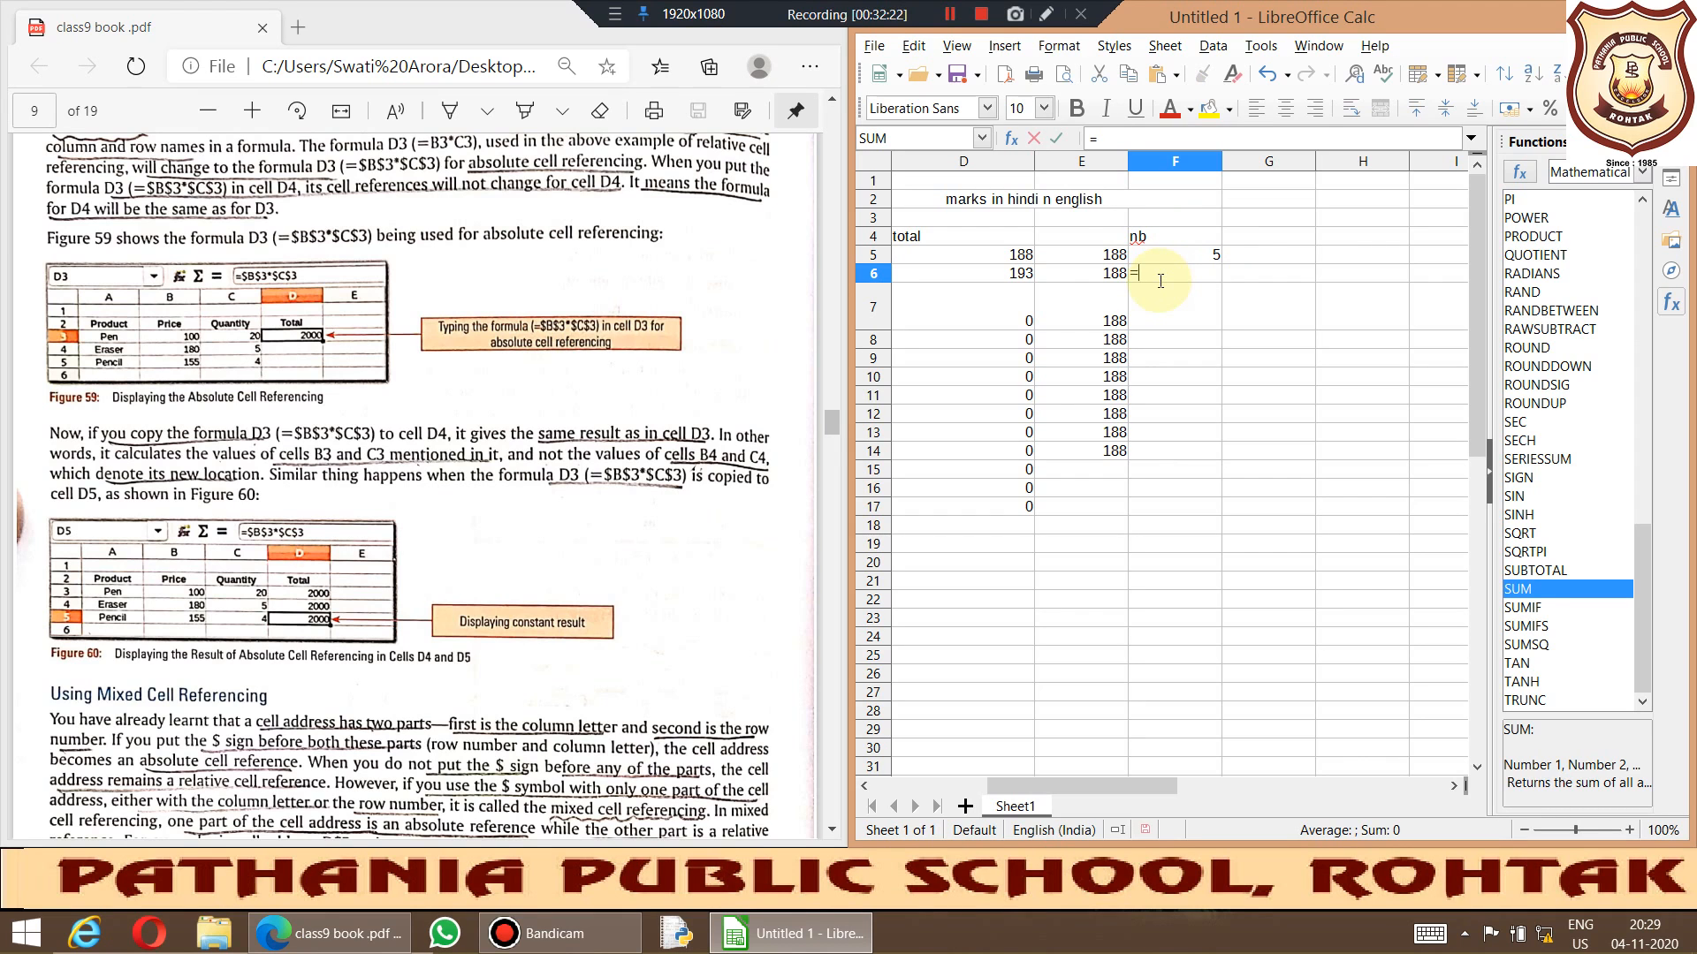
left_click(1177, 259)
key("F4")
key("Return")
Step: Copy the absolute reference formula from F6 down to F31
left_click(1198, 282)
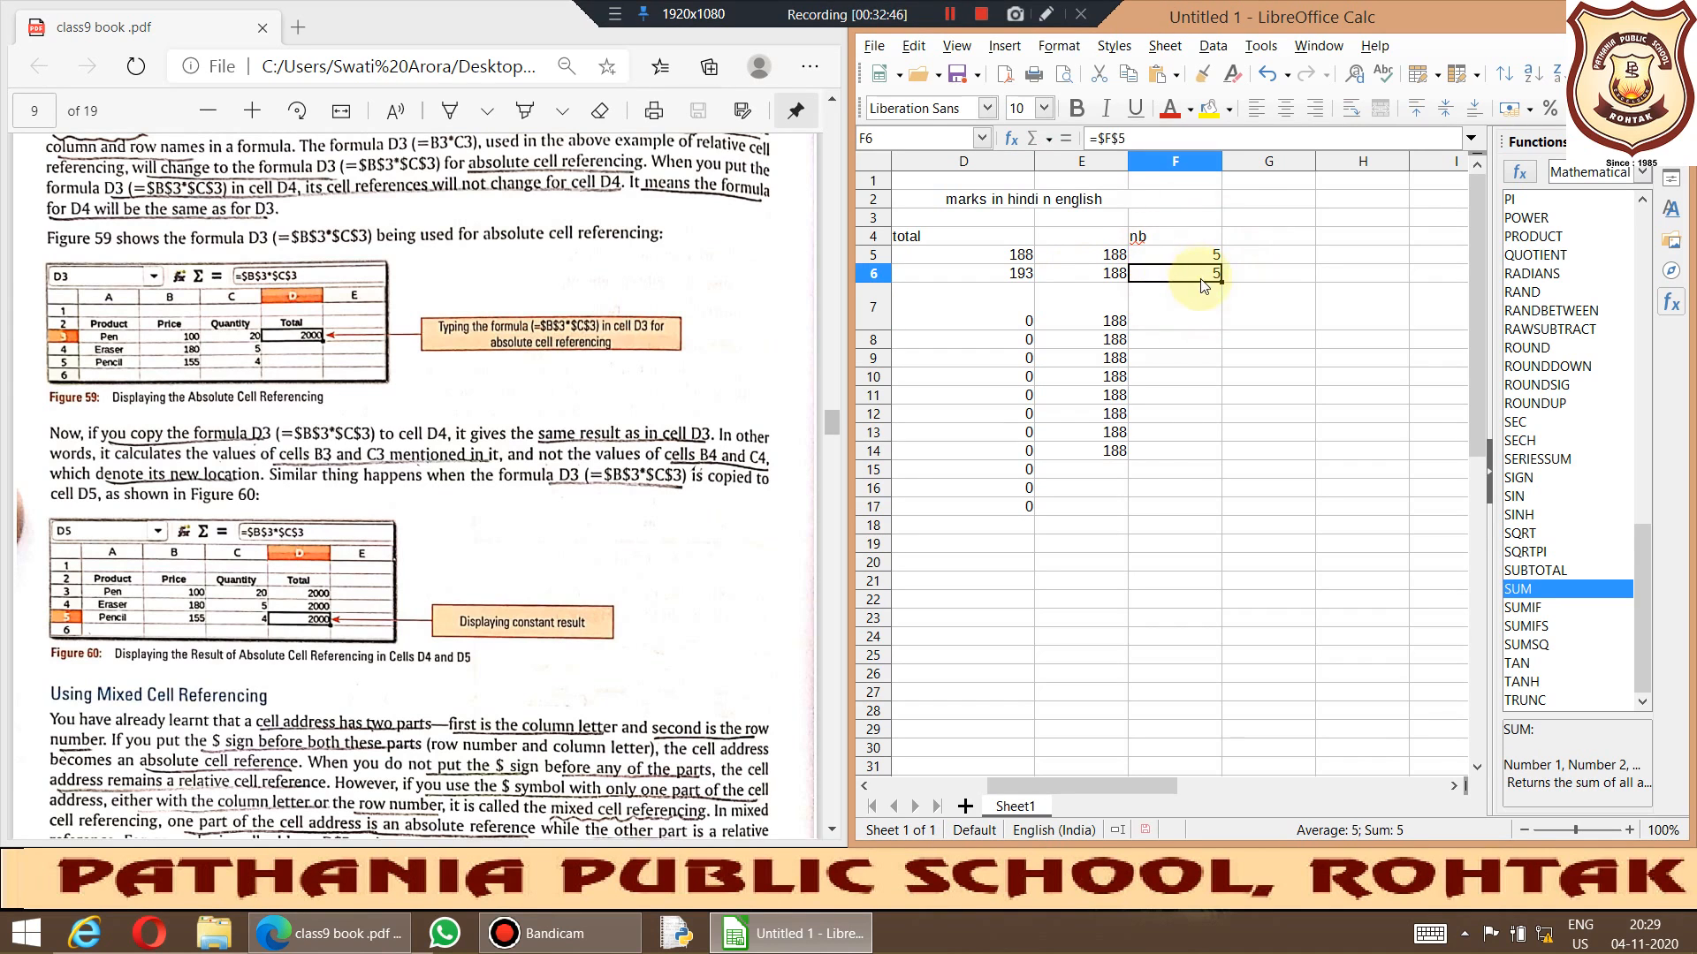
left_click_drag(1220, 282, 1204, 425)
left_click_drag(1203, 454, 1200, 469)
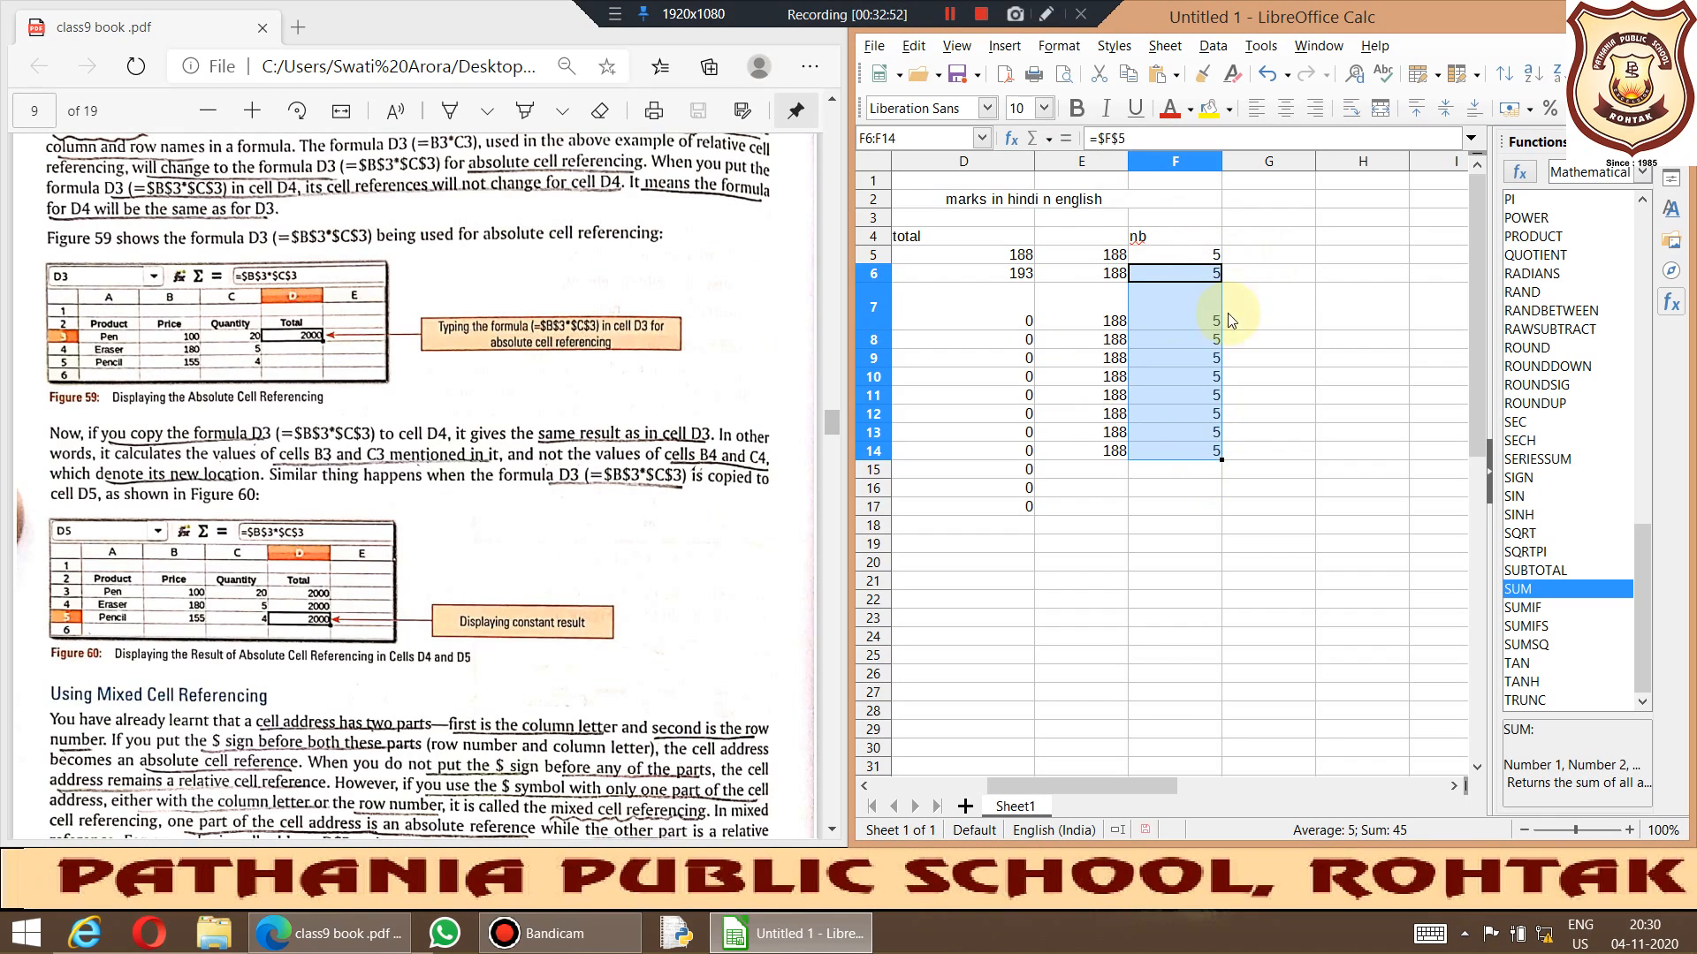
left_click_drag(1220, 458, 1227, 772)
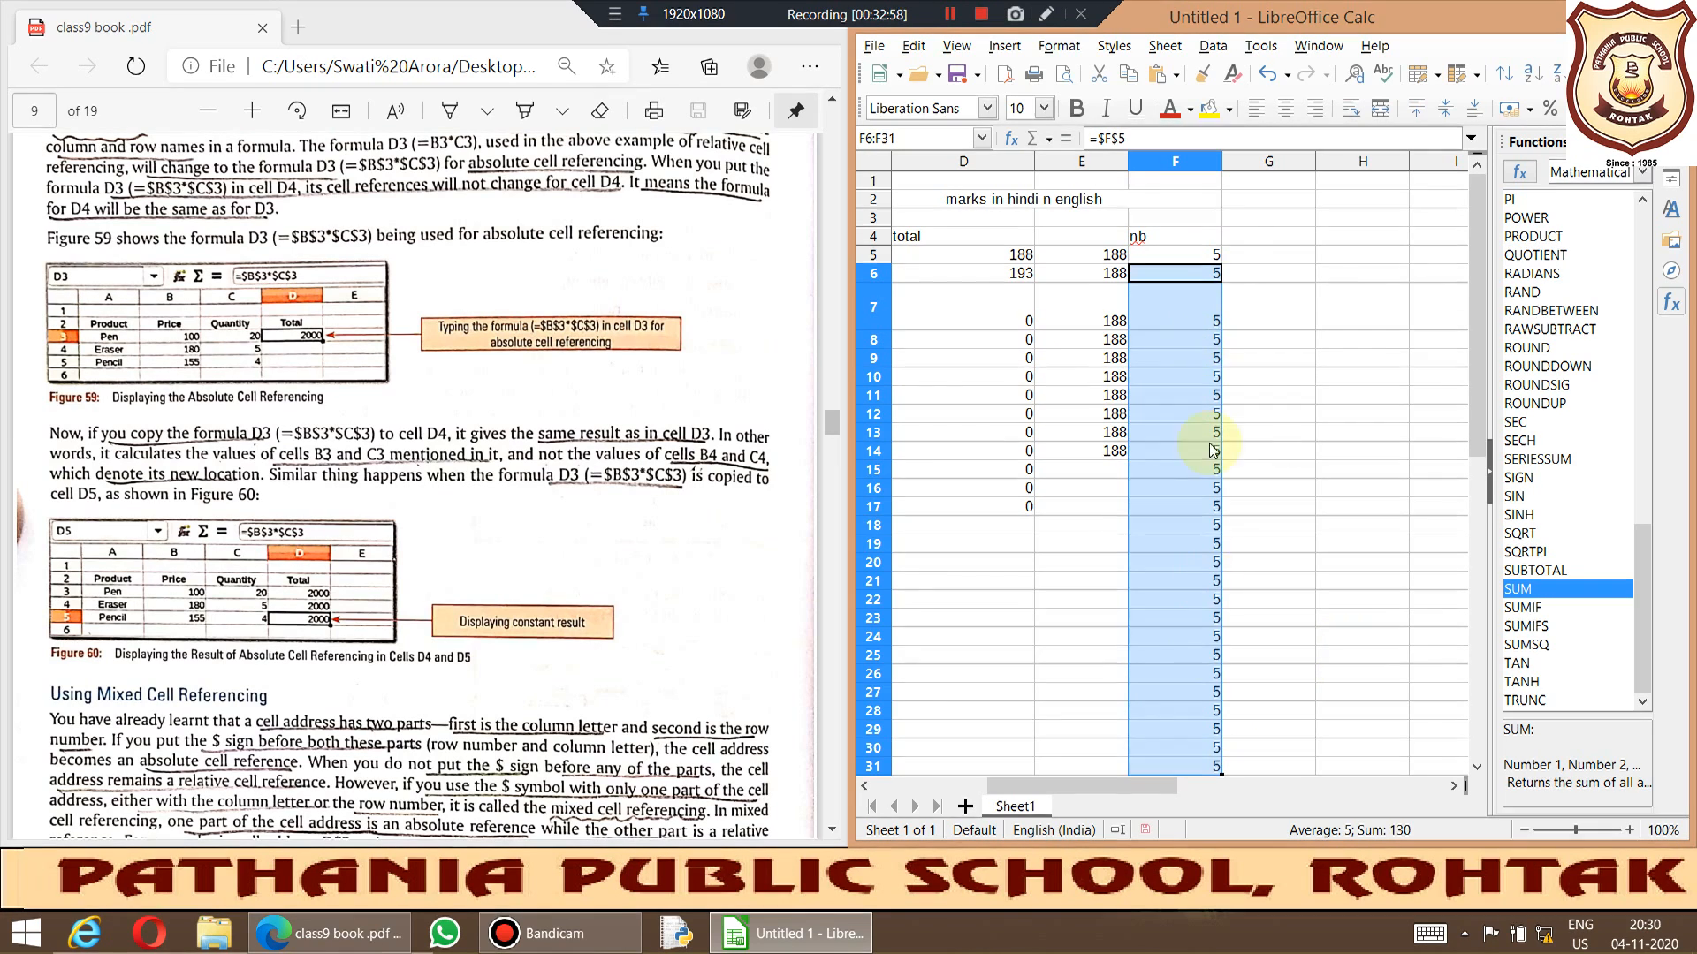
left_click(1265, 255)
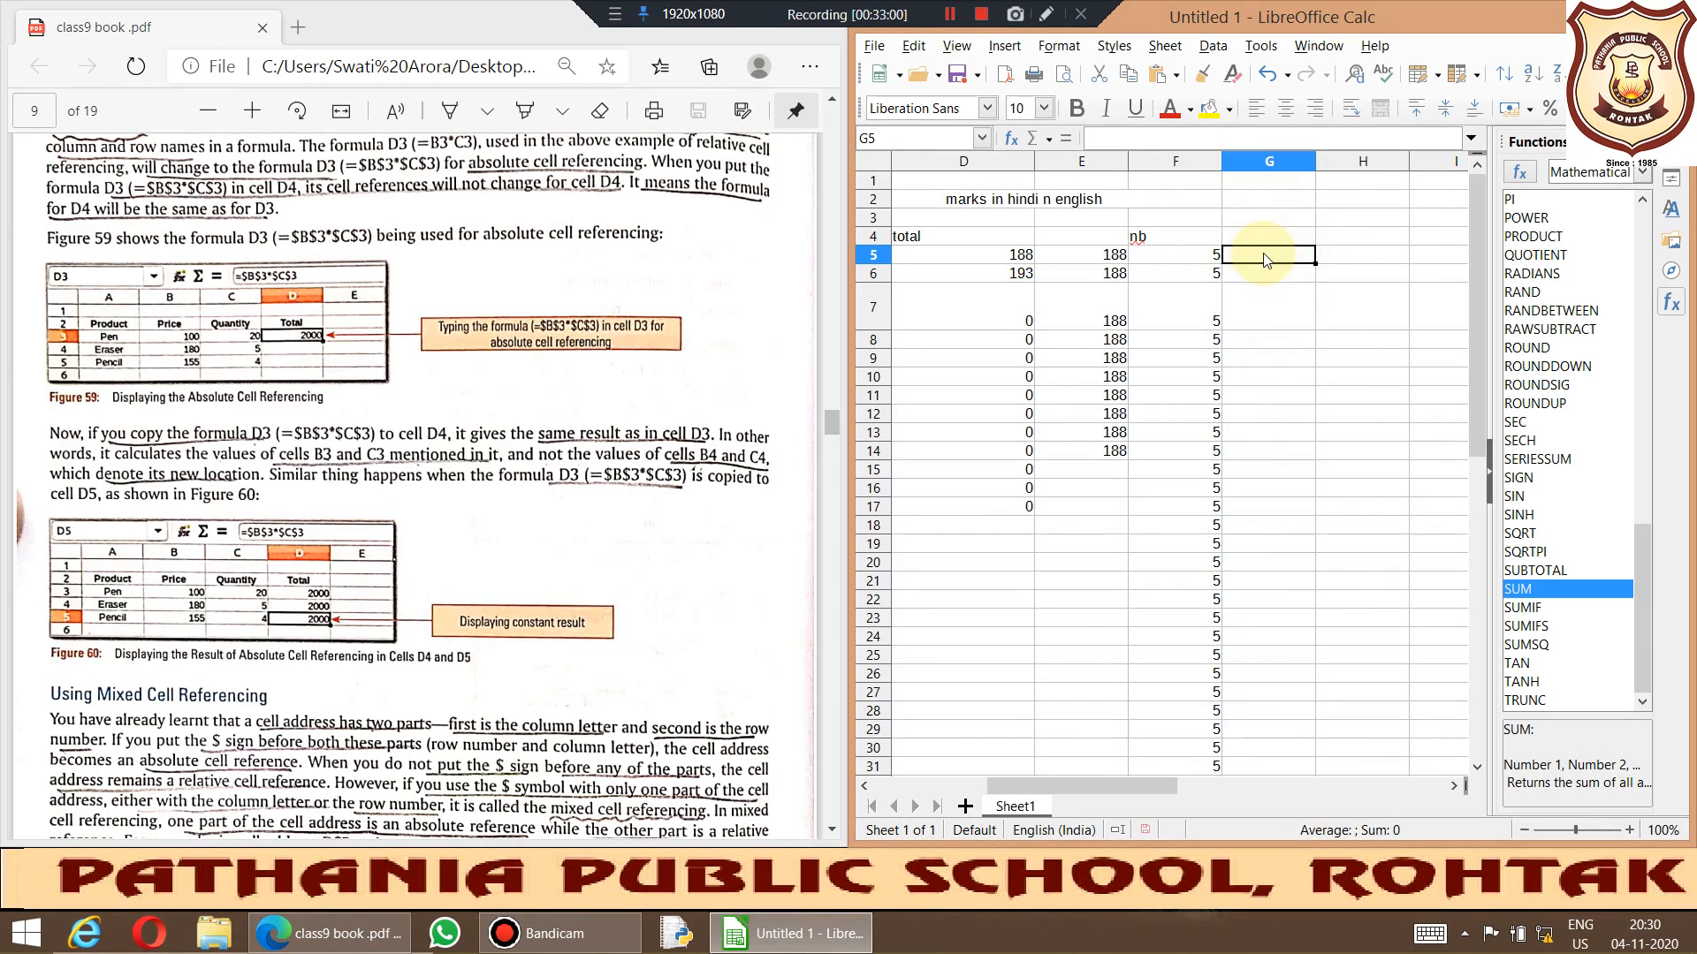
Step: Enter 5 in G5 and fill it down to G31 as an increasing number series
type("5")
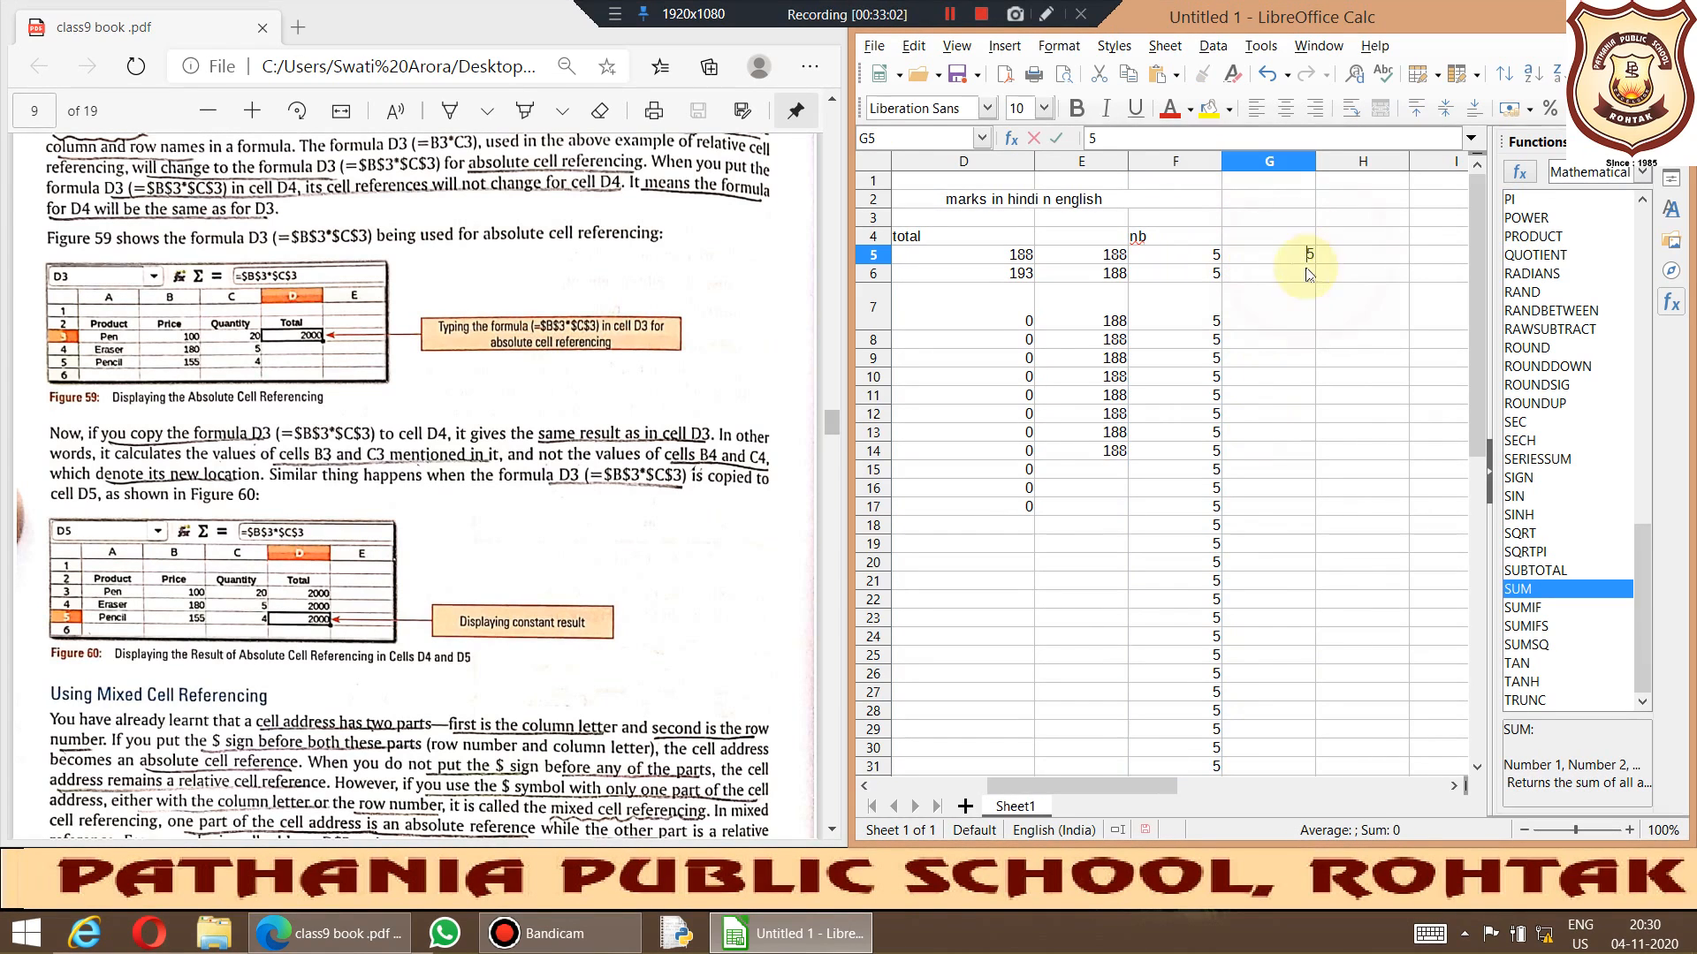
left_click(1288, 240)
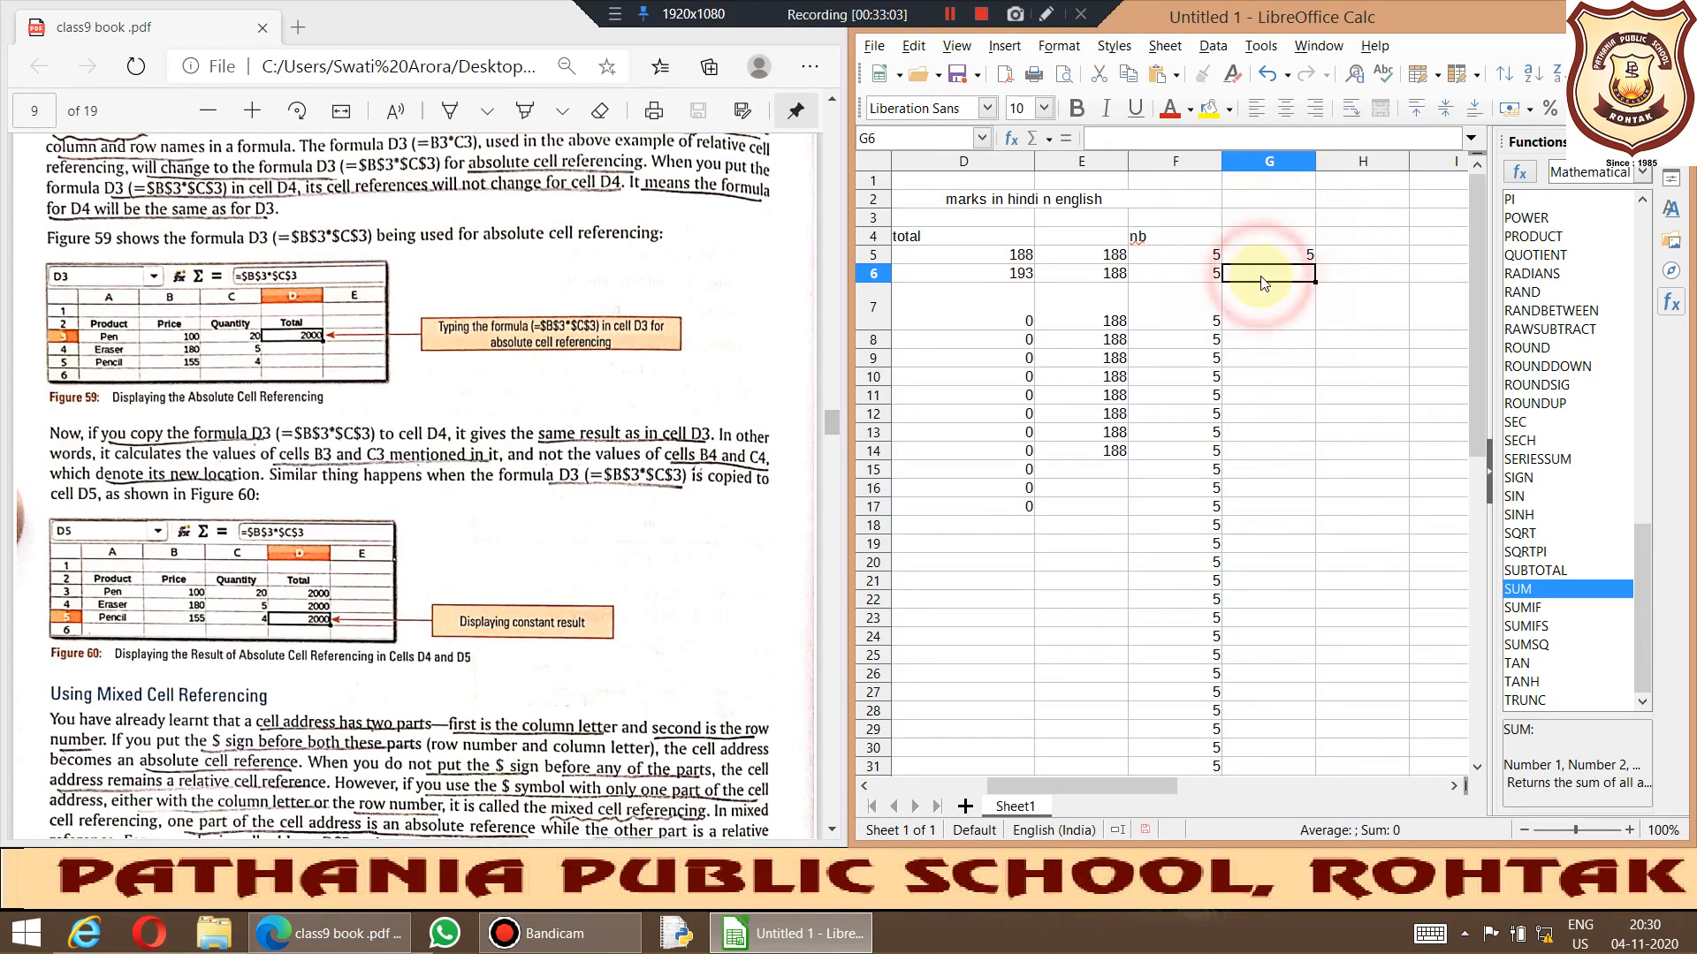
left_click(1310, 259)
left_click_drag(1314, 266, 1275, 767)
left_click(1368, 654)
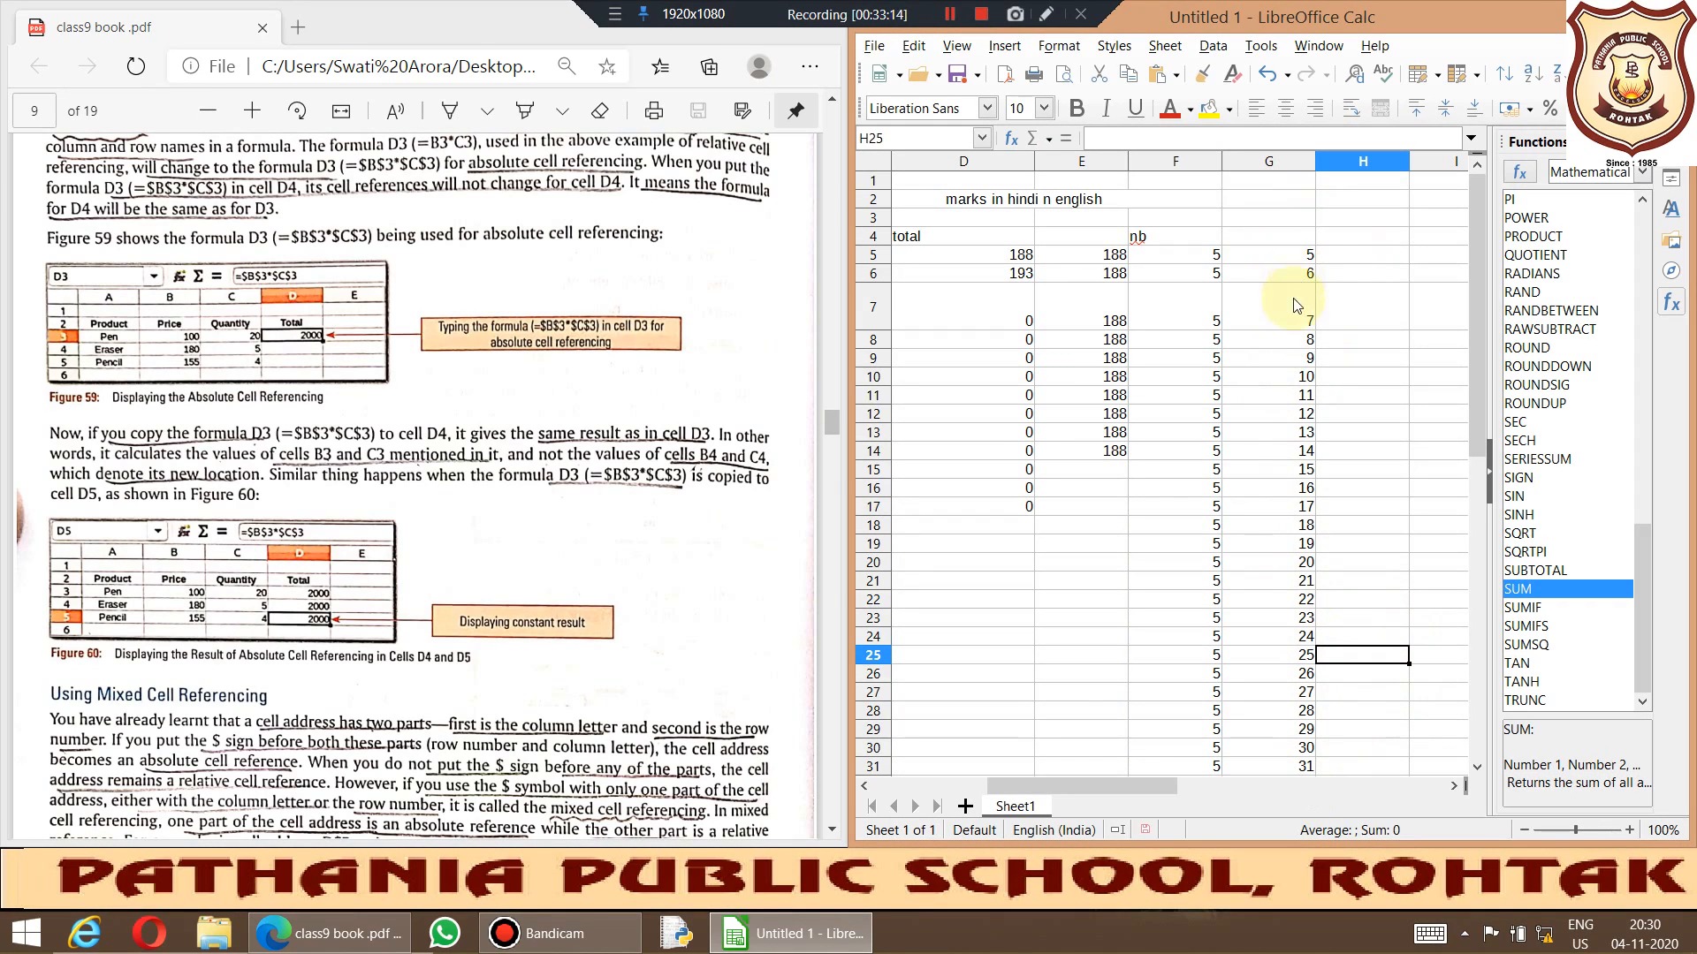
left_click(1299, 544)
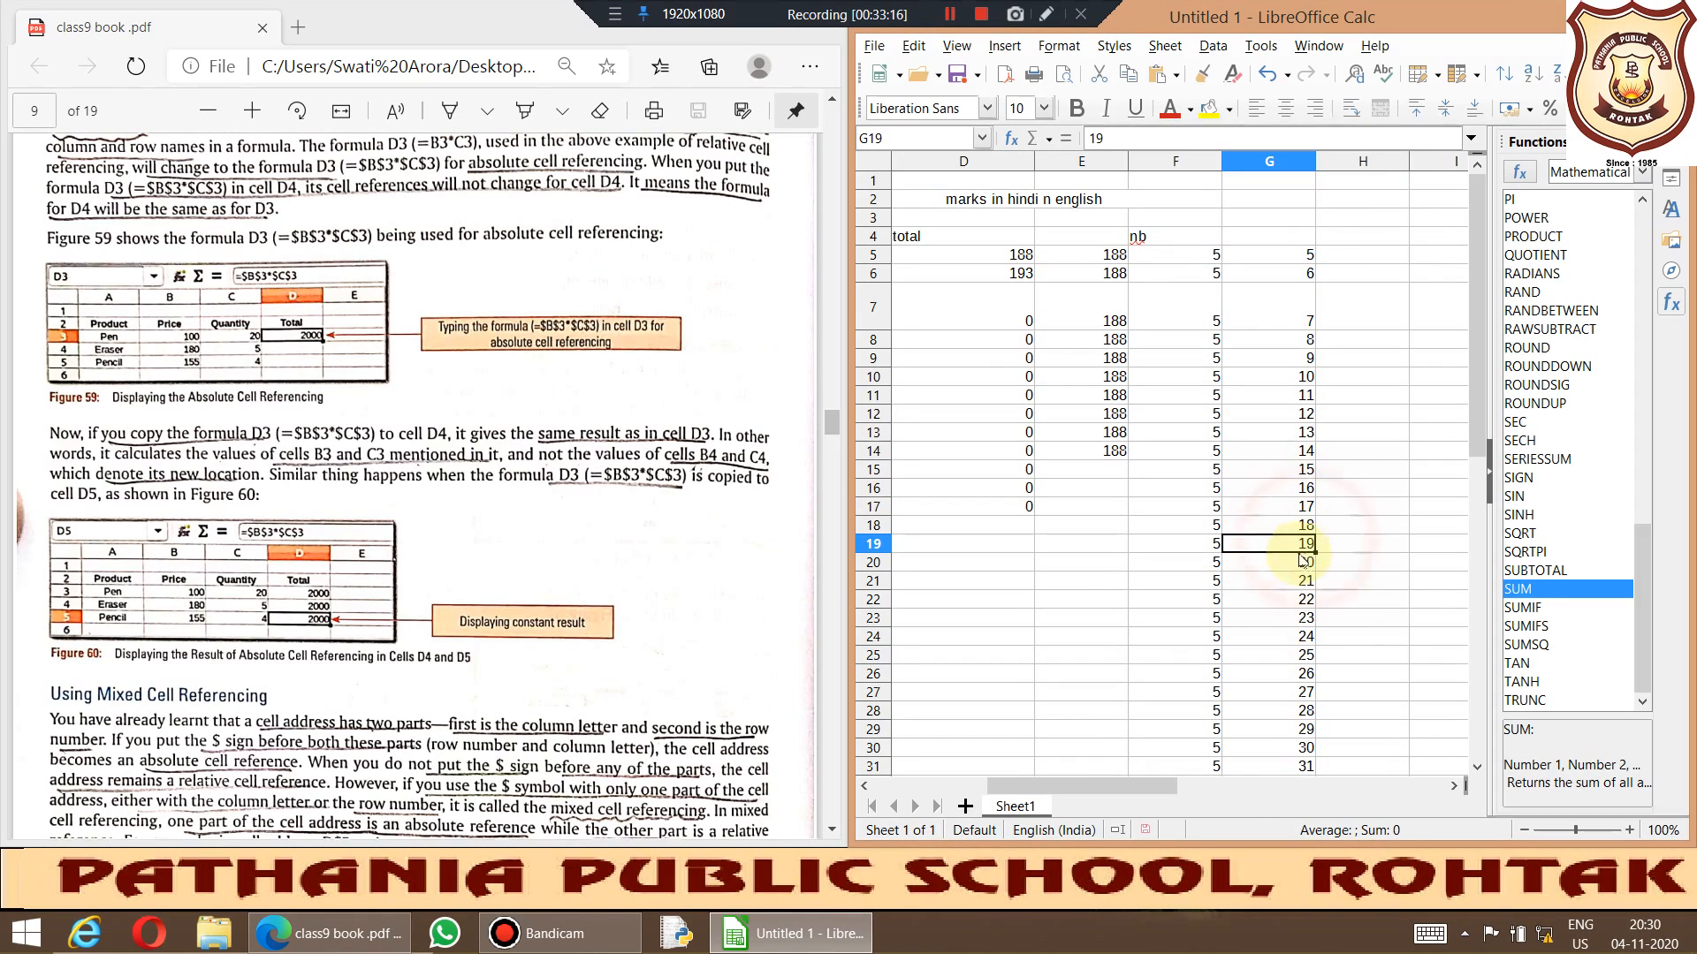
left_click(1200, 309)
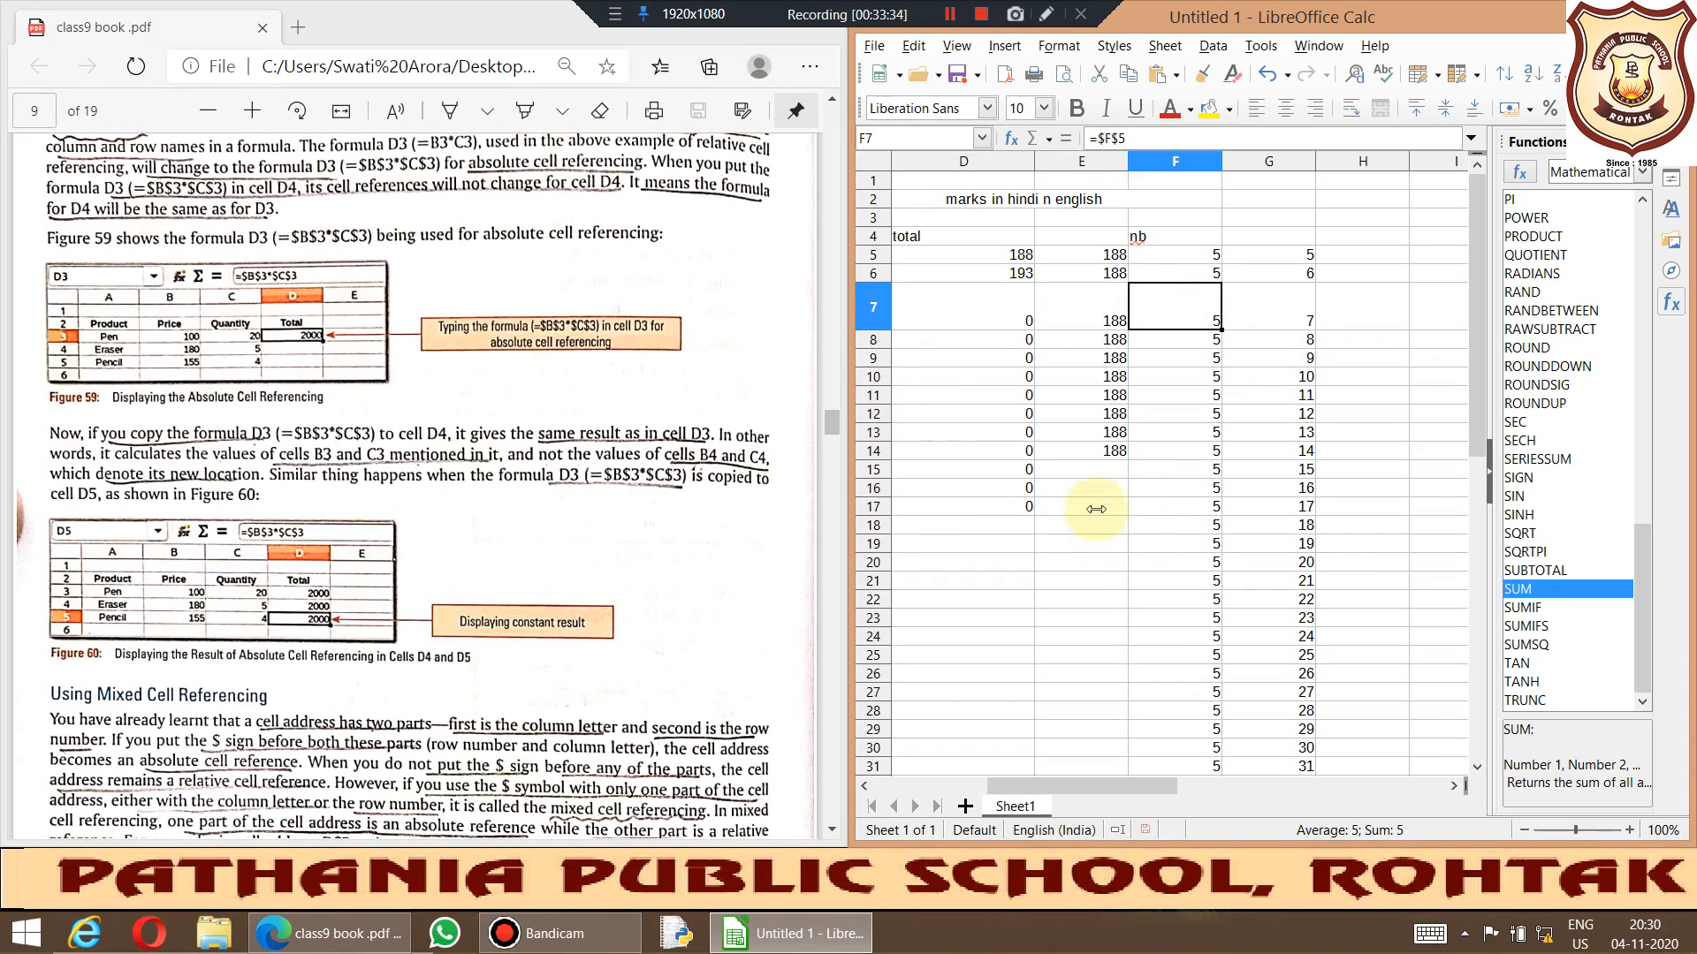
Step: Hide the Functions sidebar to give the sheet more room
left_click(1642, 143)
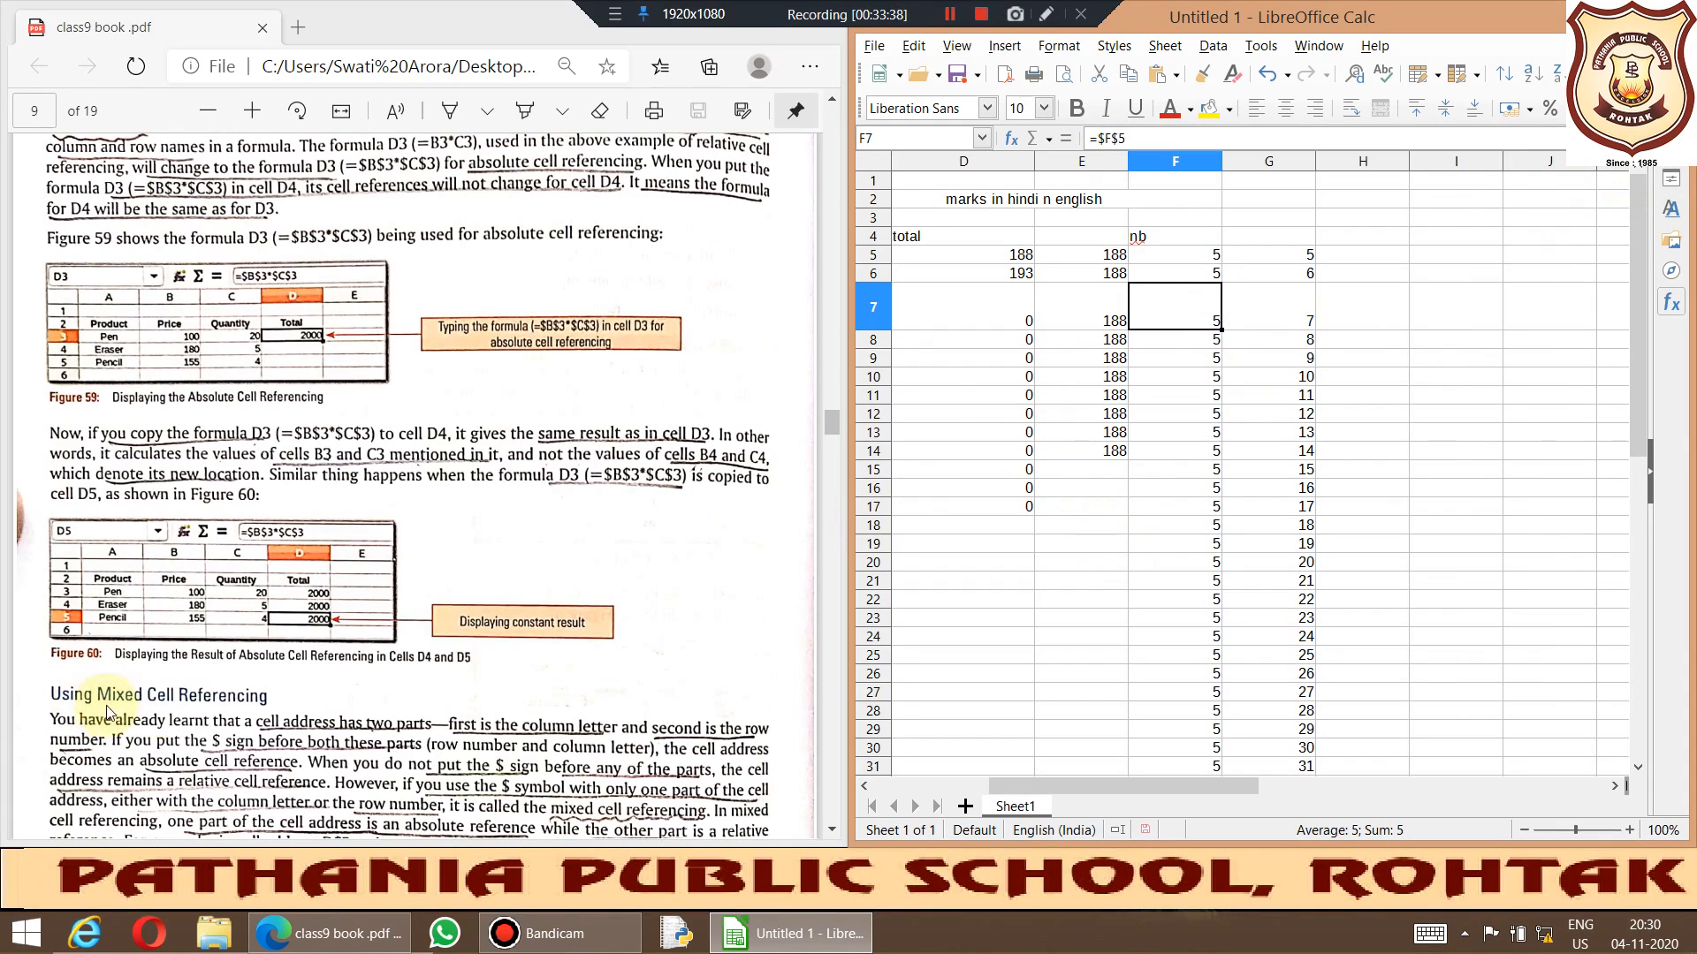
scroll(249, 710, "down", 1)
scroll(249, 710, "up", 1)
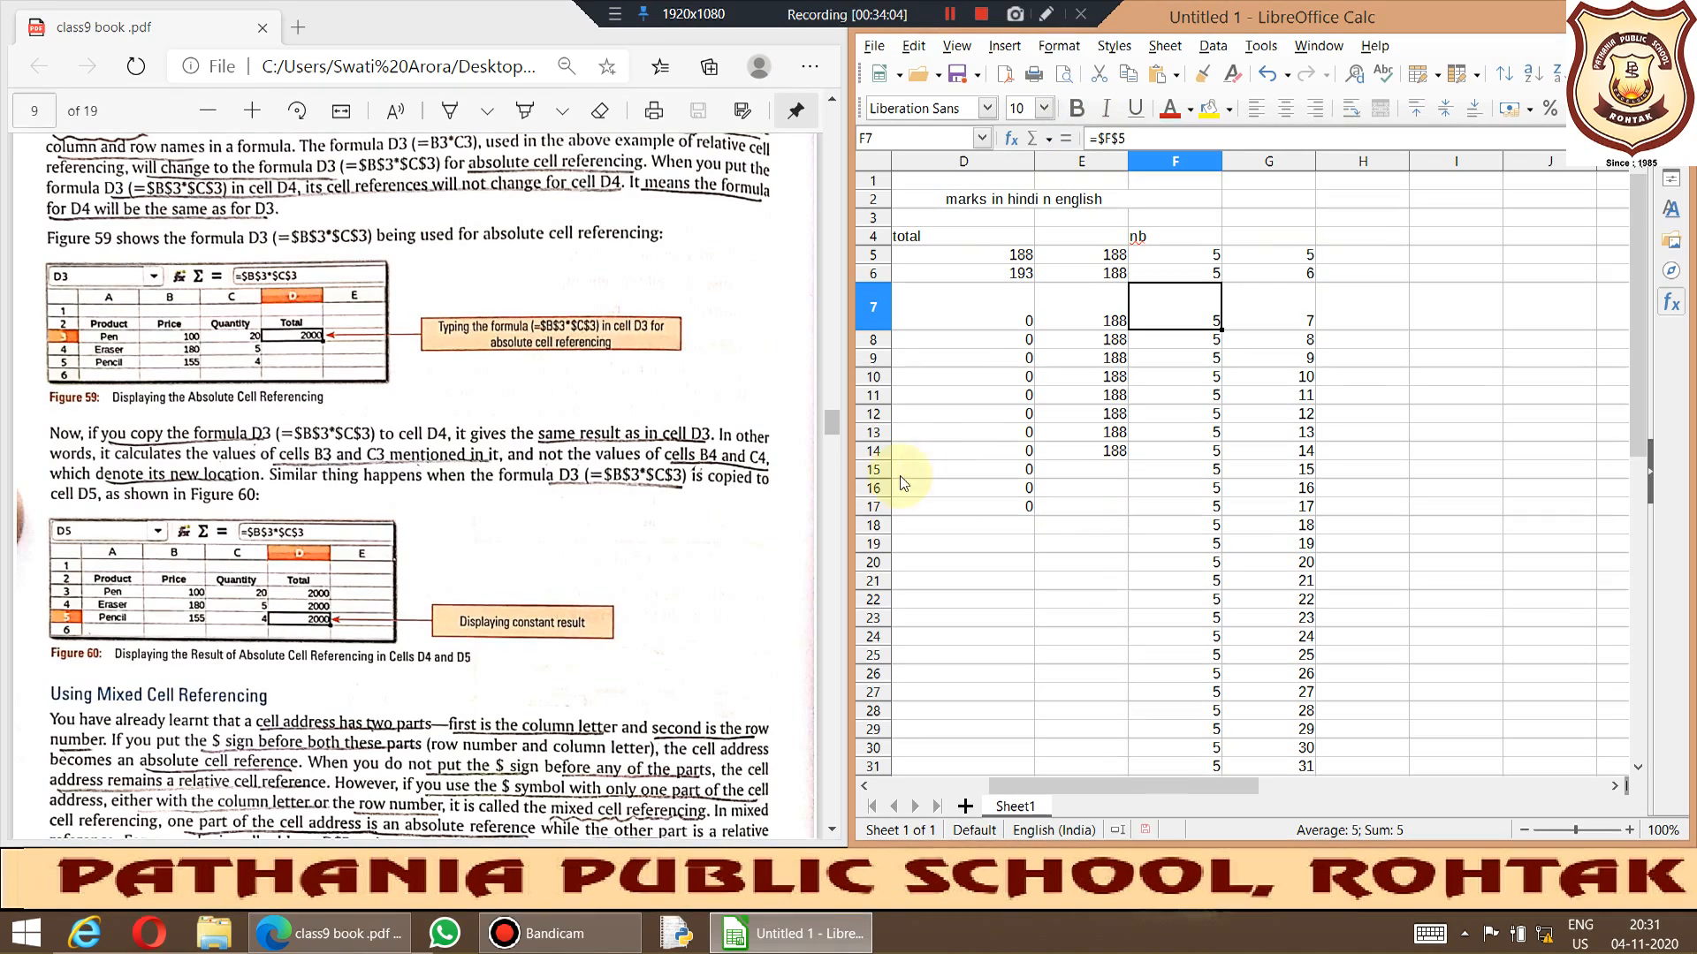
scroll(337, 718, "down", 1)
scroll(541, 761, "up", 1)
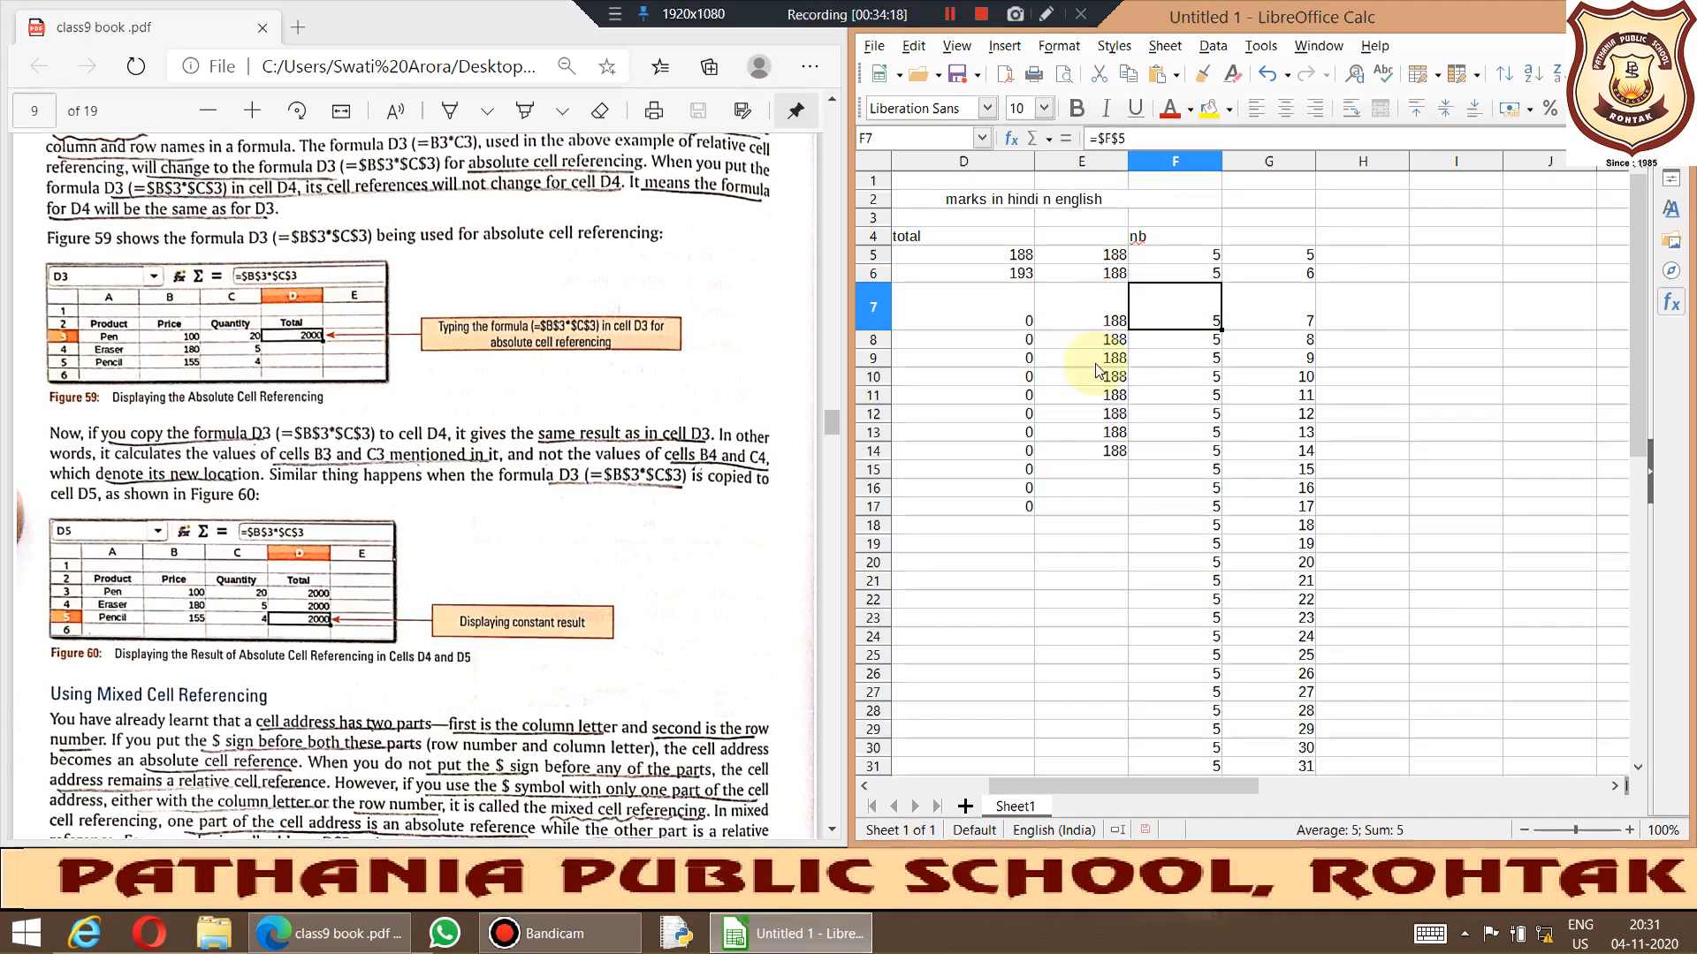
Step: Enter the numbers 10, 20, 30, 40 and 50 in cells E39 to E43
left_click(1039, 693)
scroll(1036, 686, "down", 5)
scroll(1036, 687, "up", 5)
scroll(1096, 608, "down", 6)
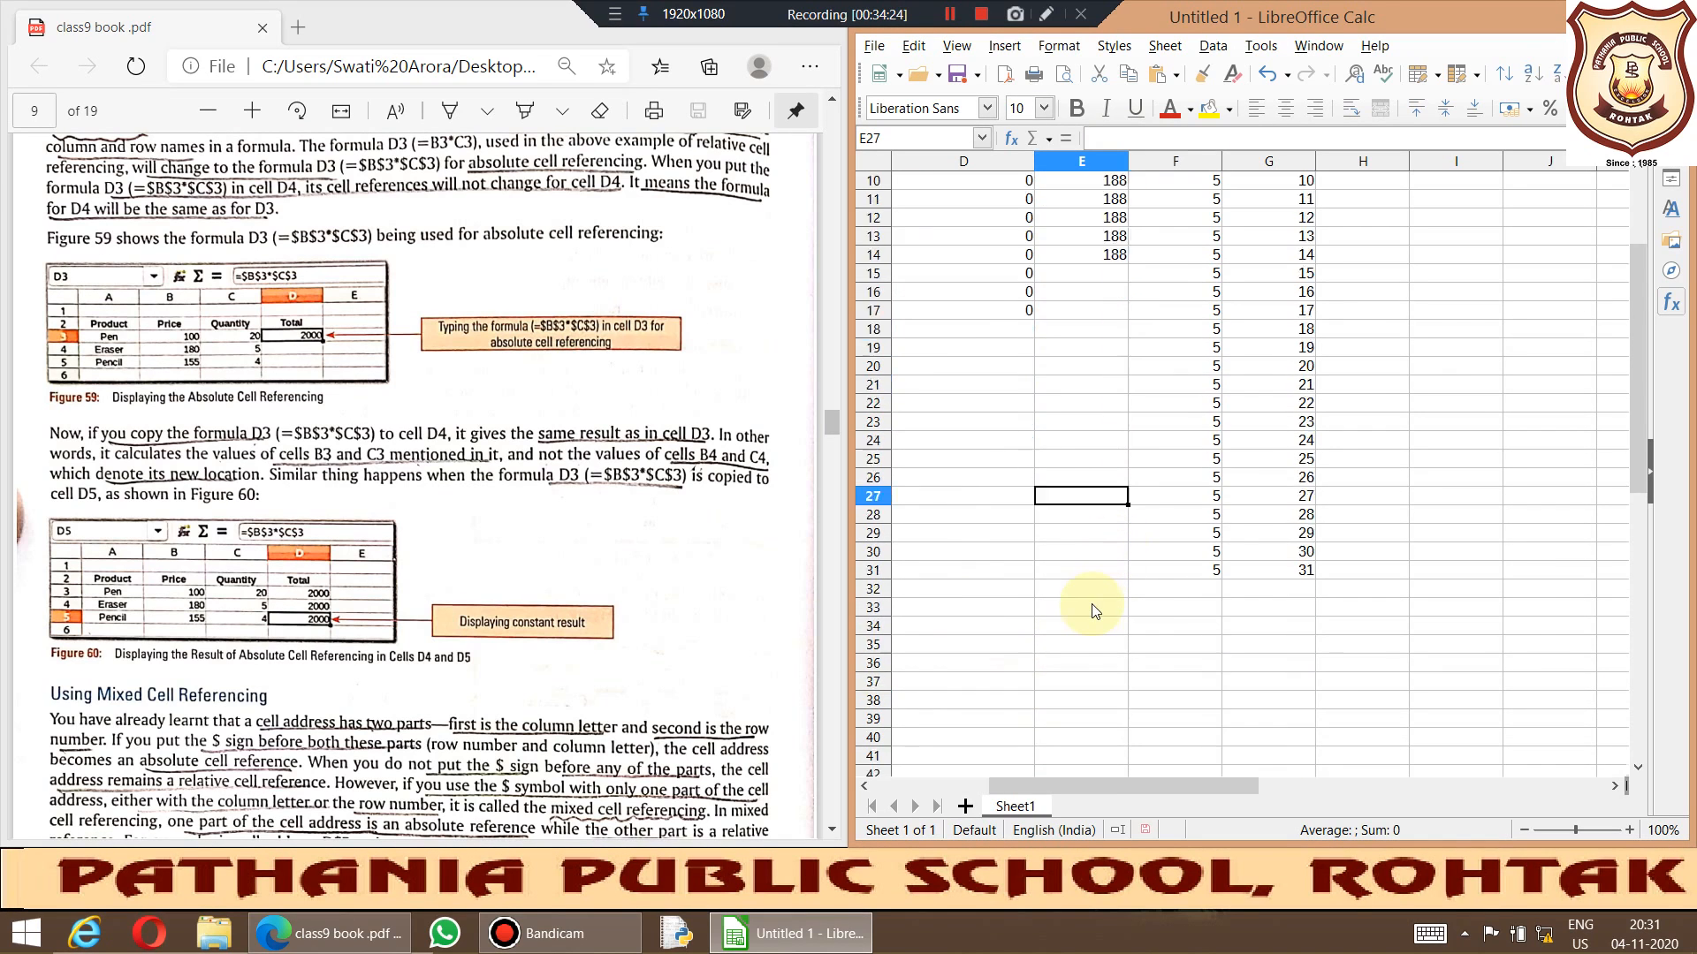
scroll(1094, 609, "down", 4)
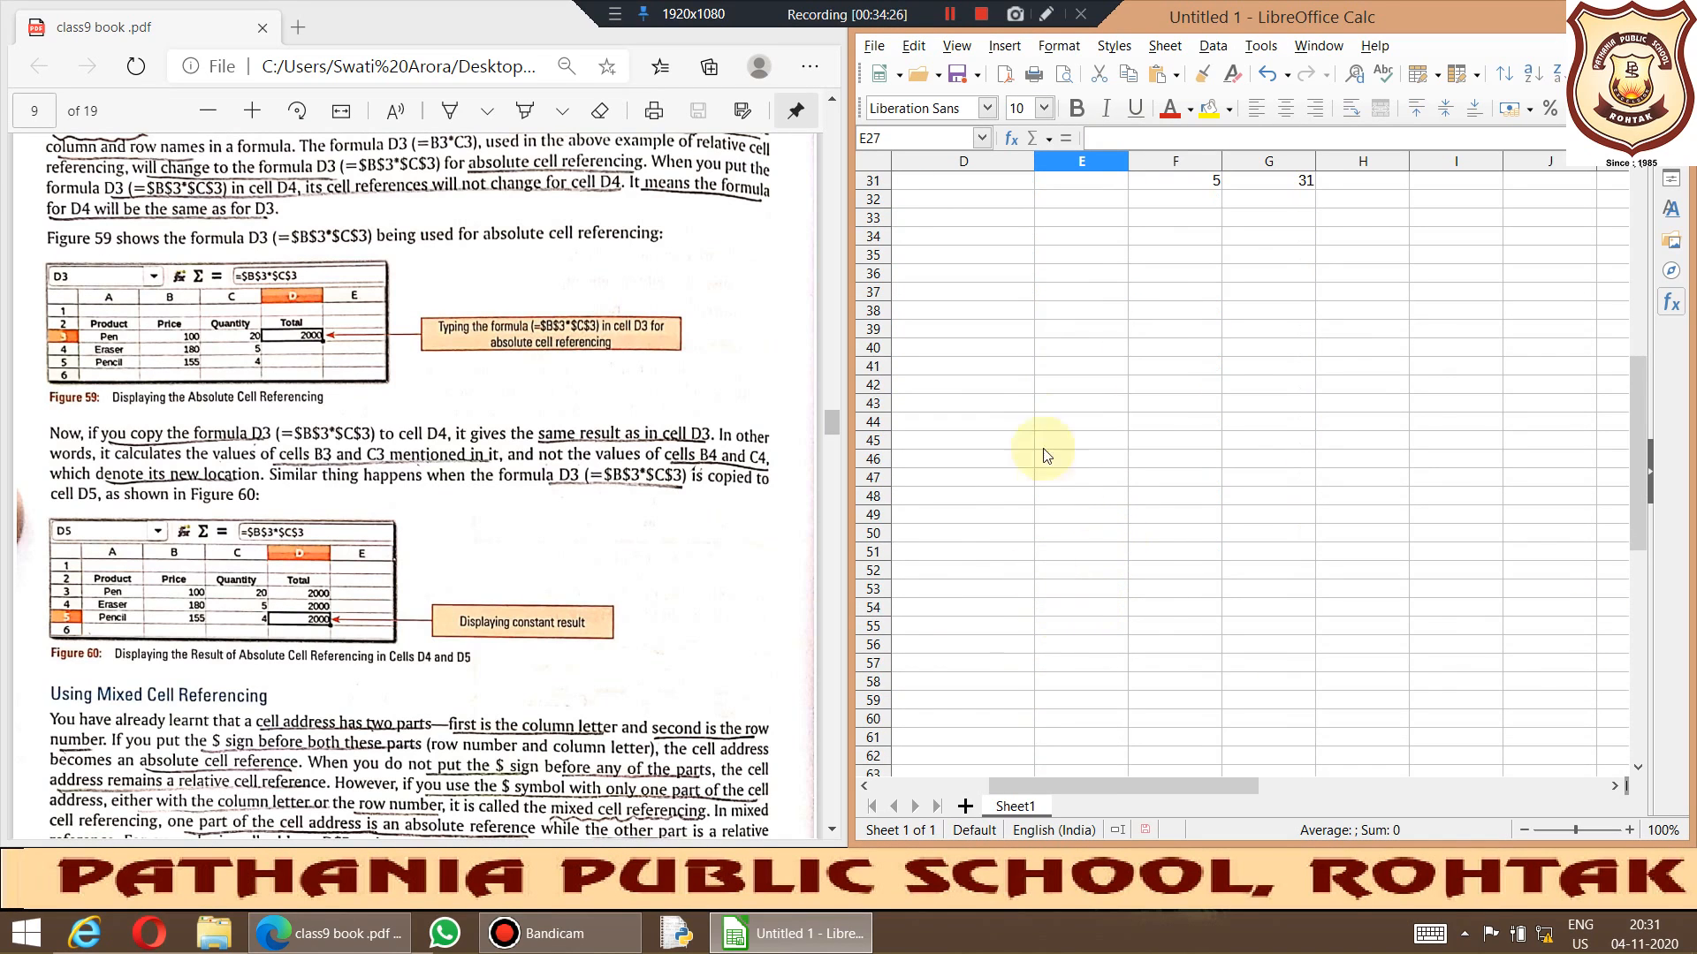
left_click(1058, 334)
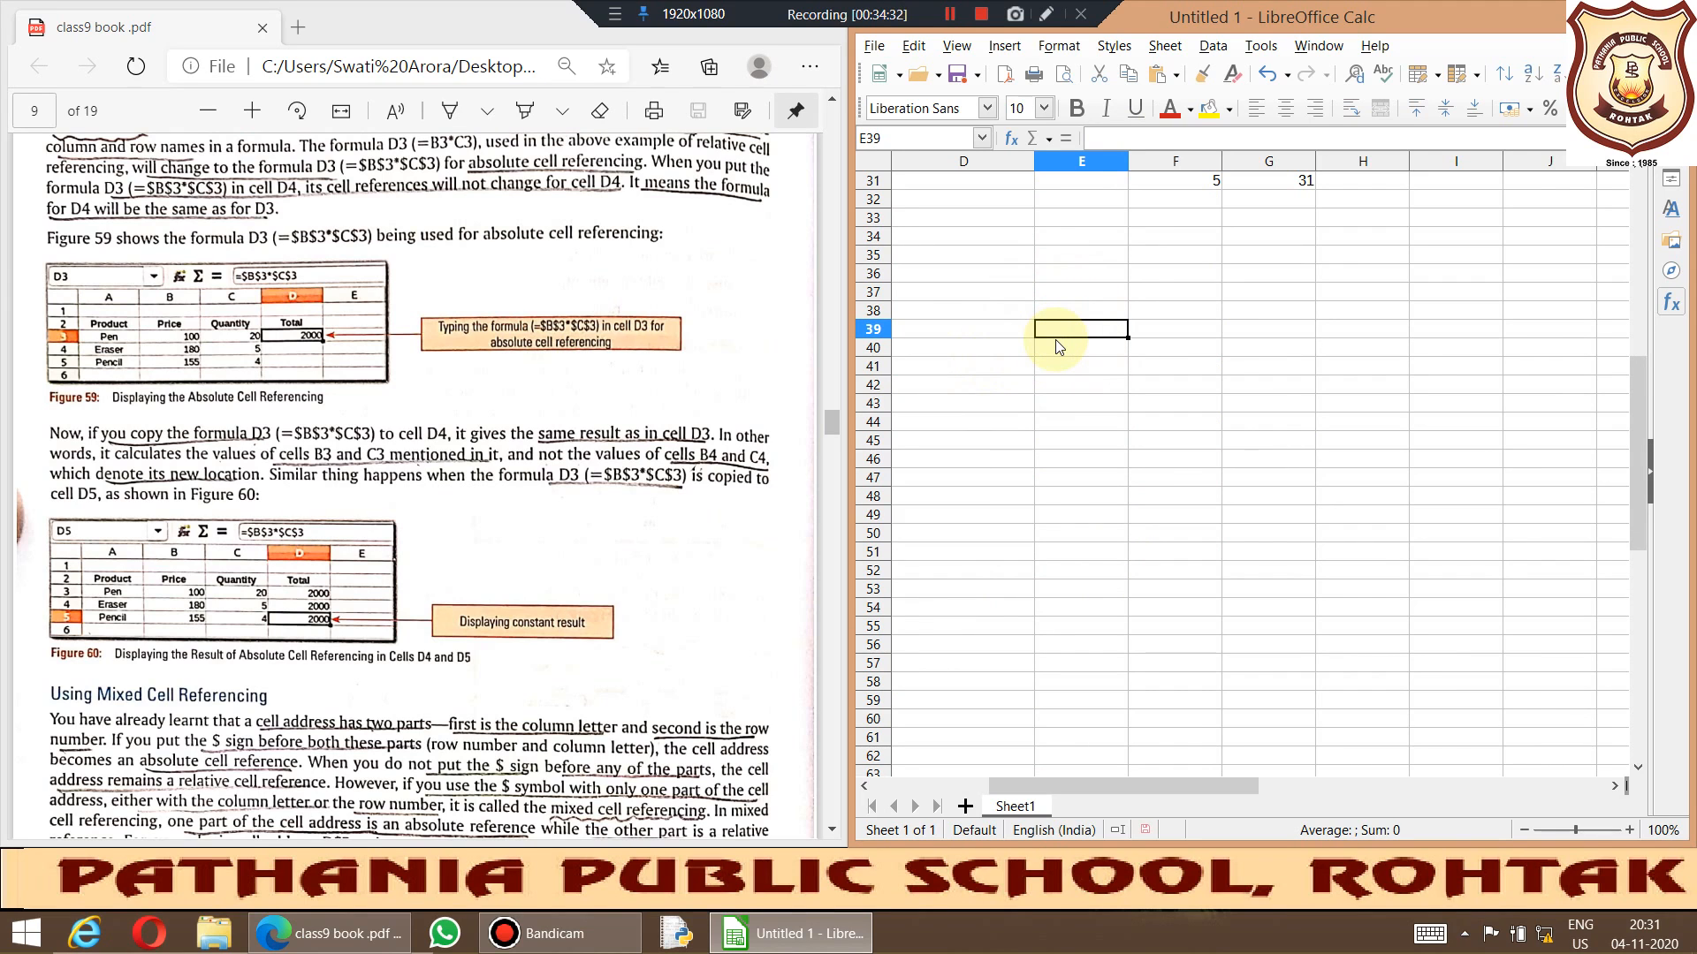
type("1")
key("Return")
type("20")
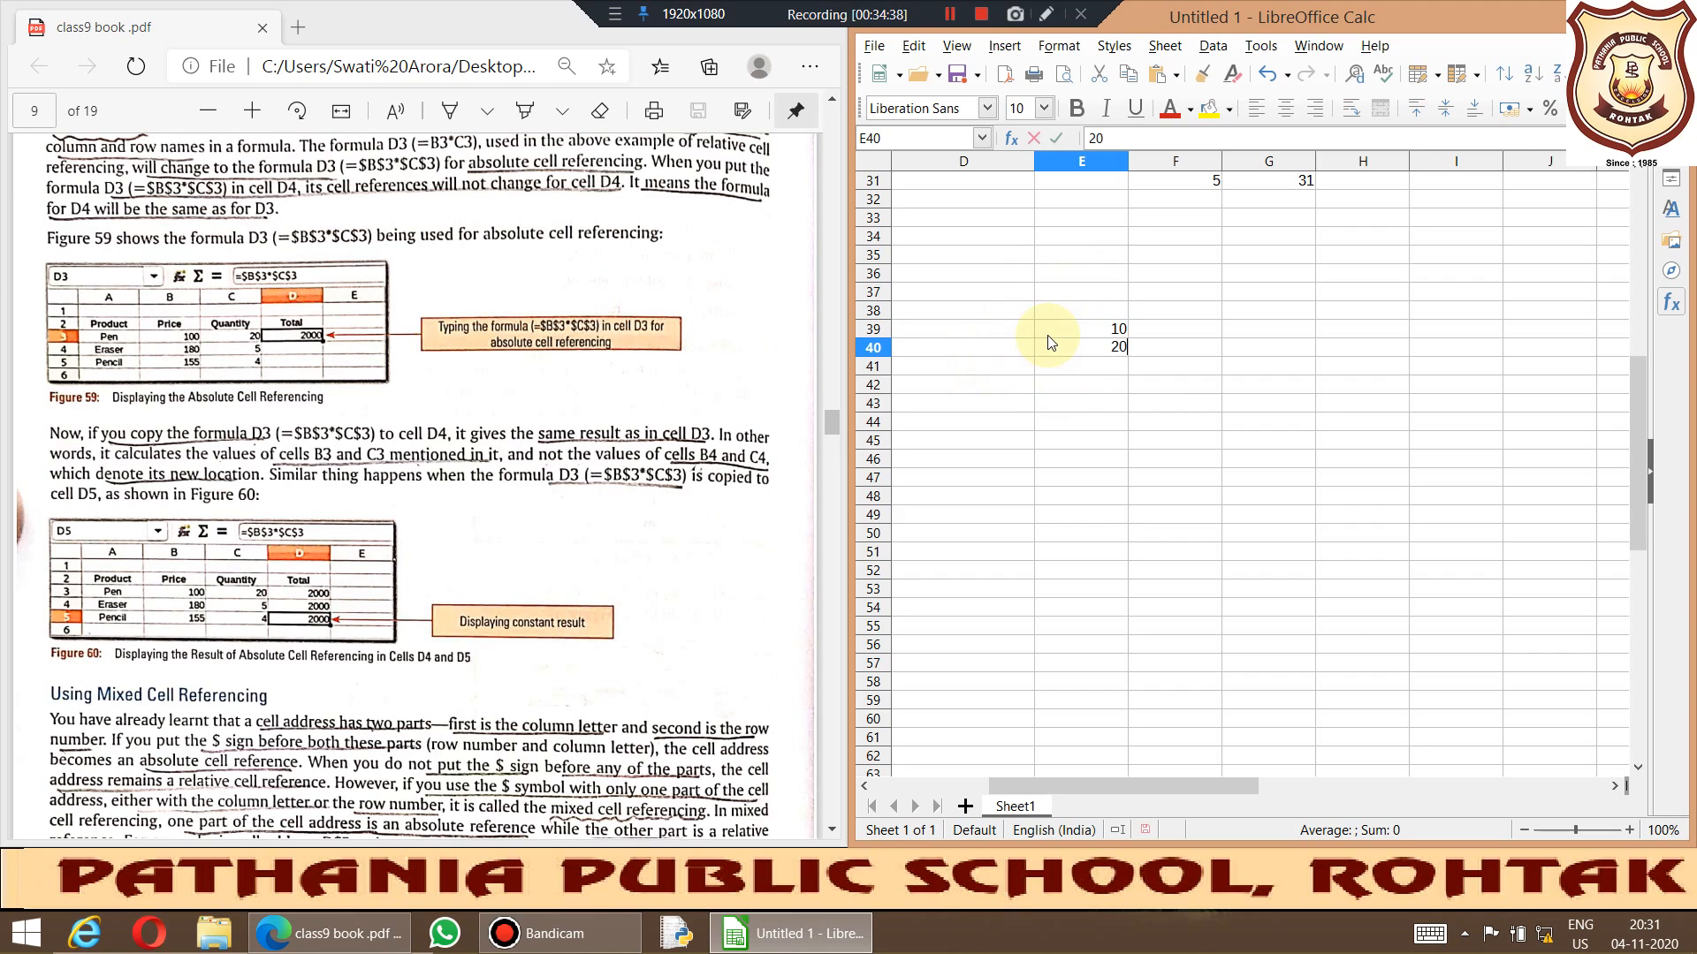
key("Return")
type("30")
key("Return")
type("40")
key("Return")
type("50")
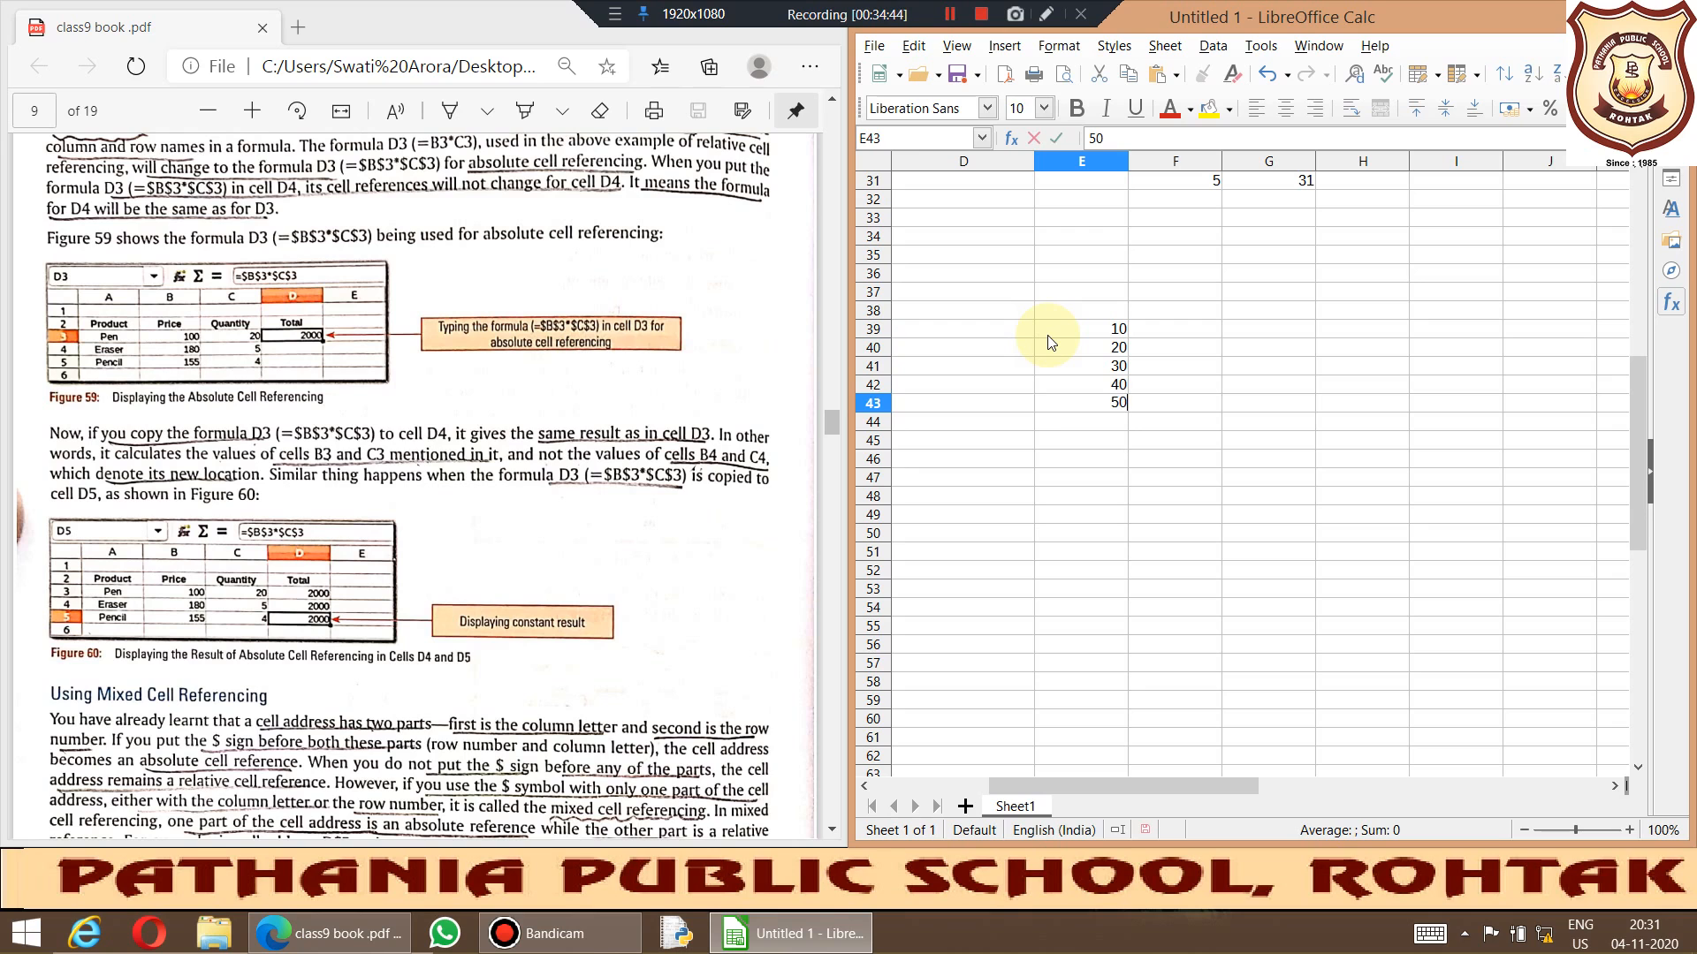
key("Return")
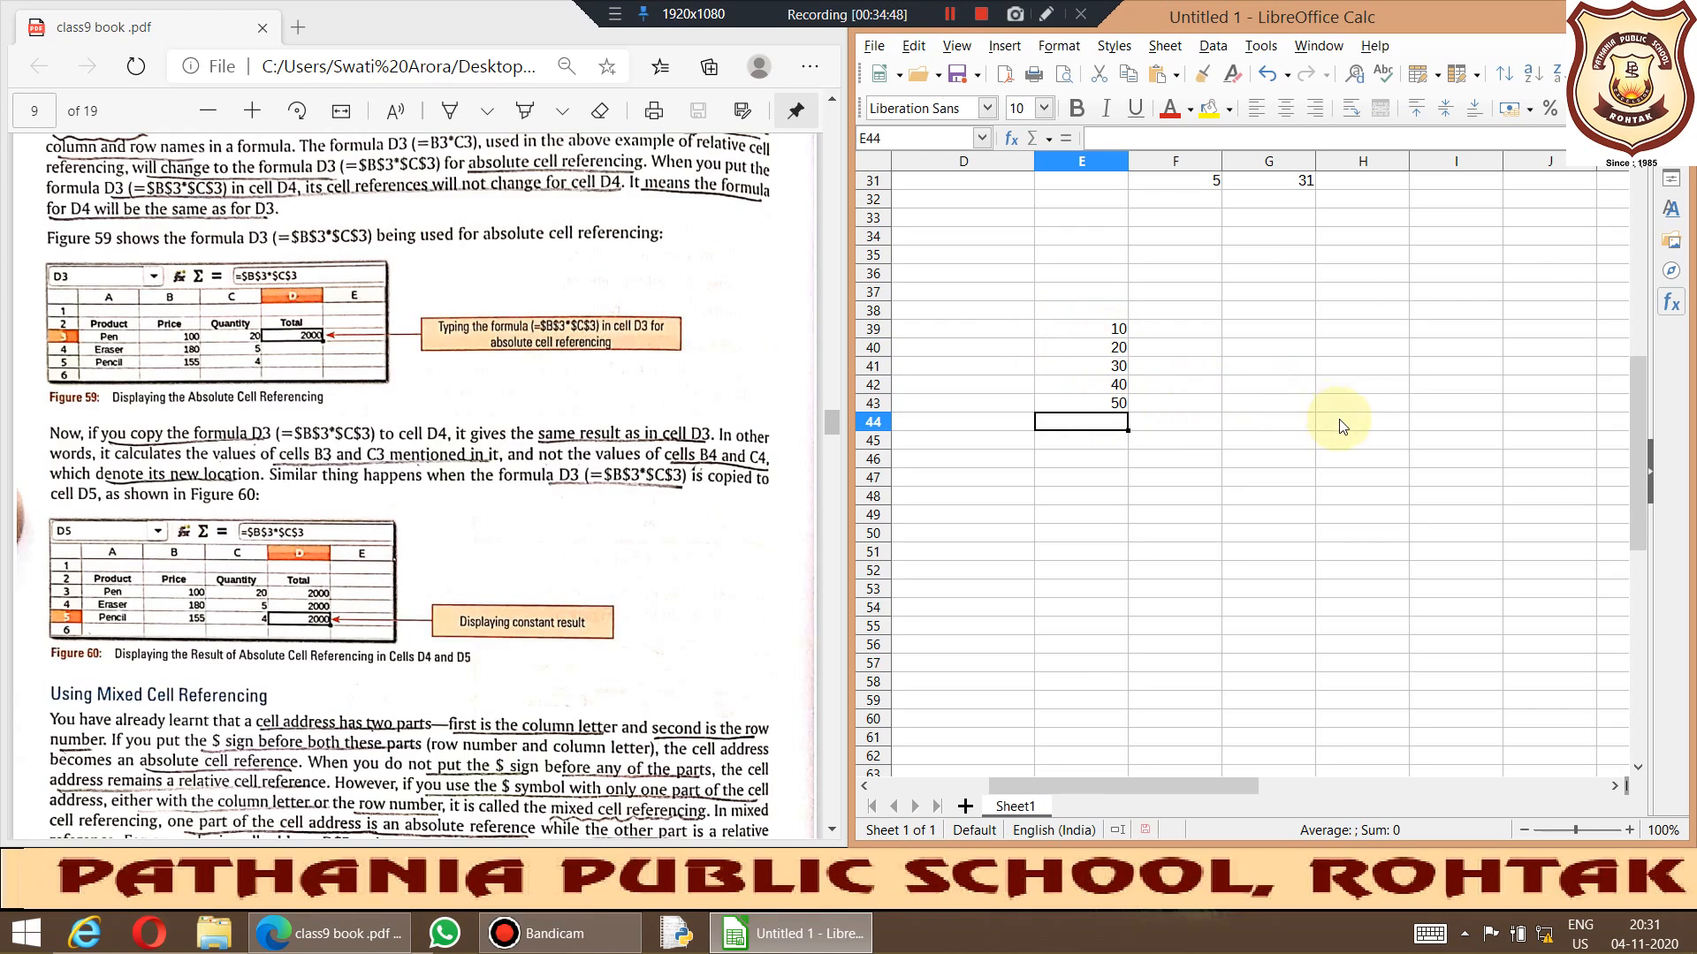
Step: Enter the numbers 60, 70, 80, 90 and 100 in cells H42 to H46
left_click(1343, 389)
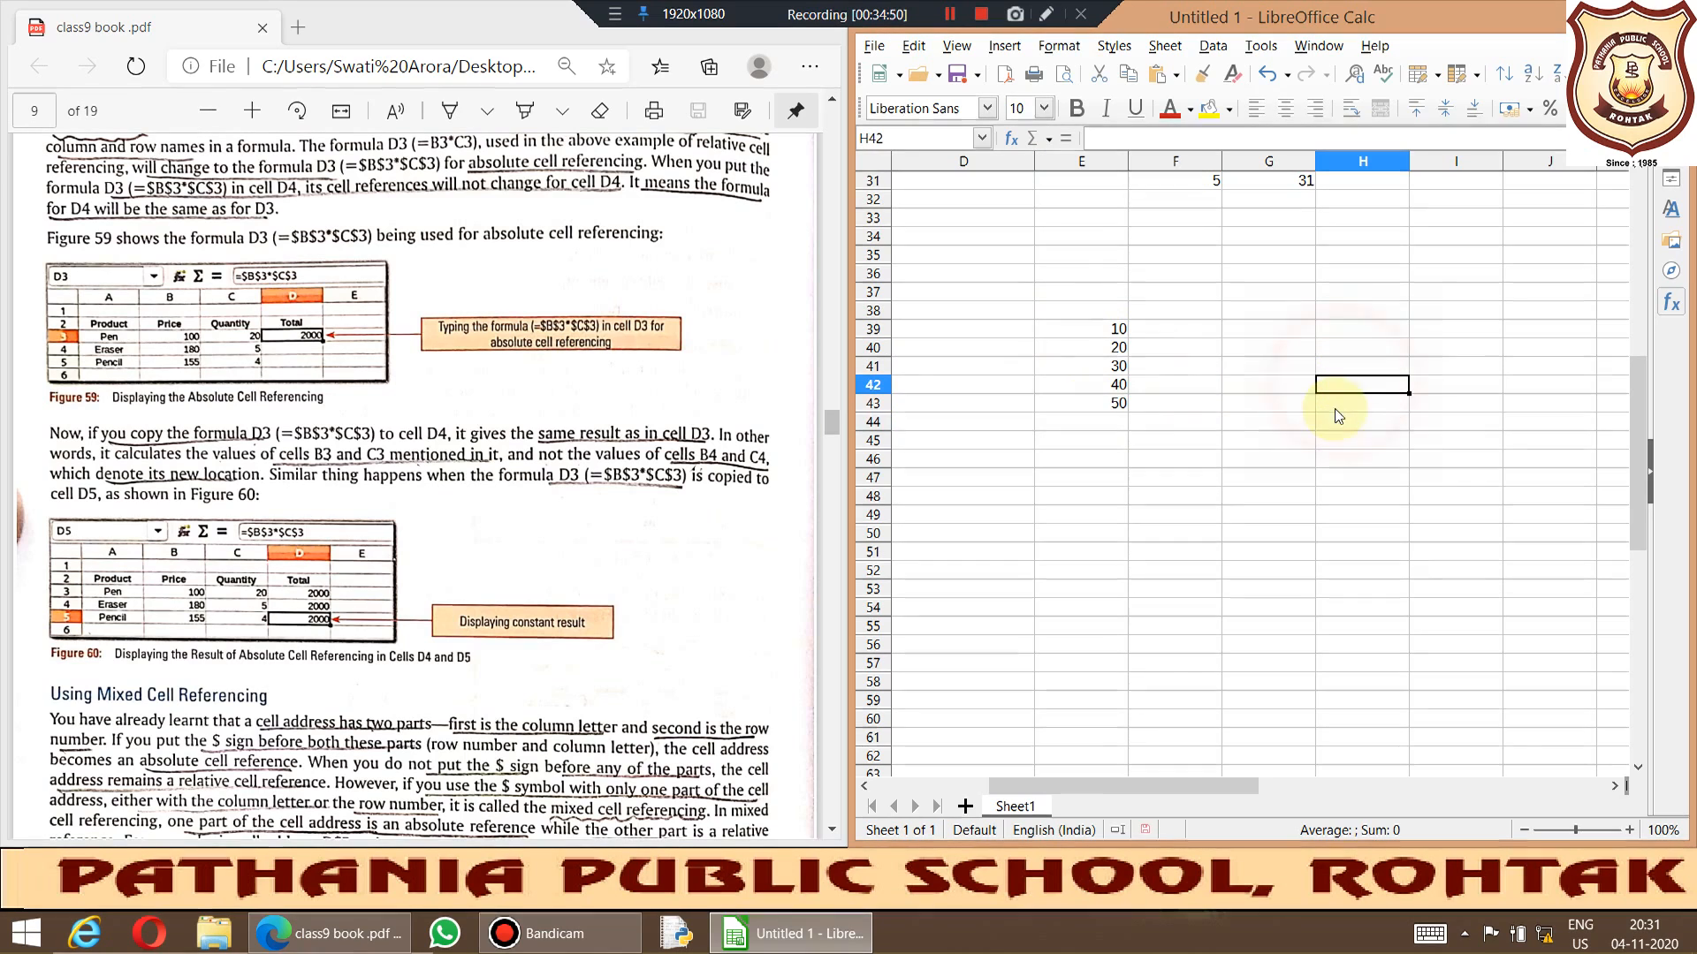
type("6")
key("Return")
type("70")
key("Return")
type("80")
key("Return")
type("90")
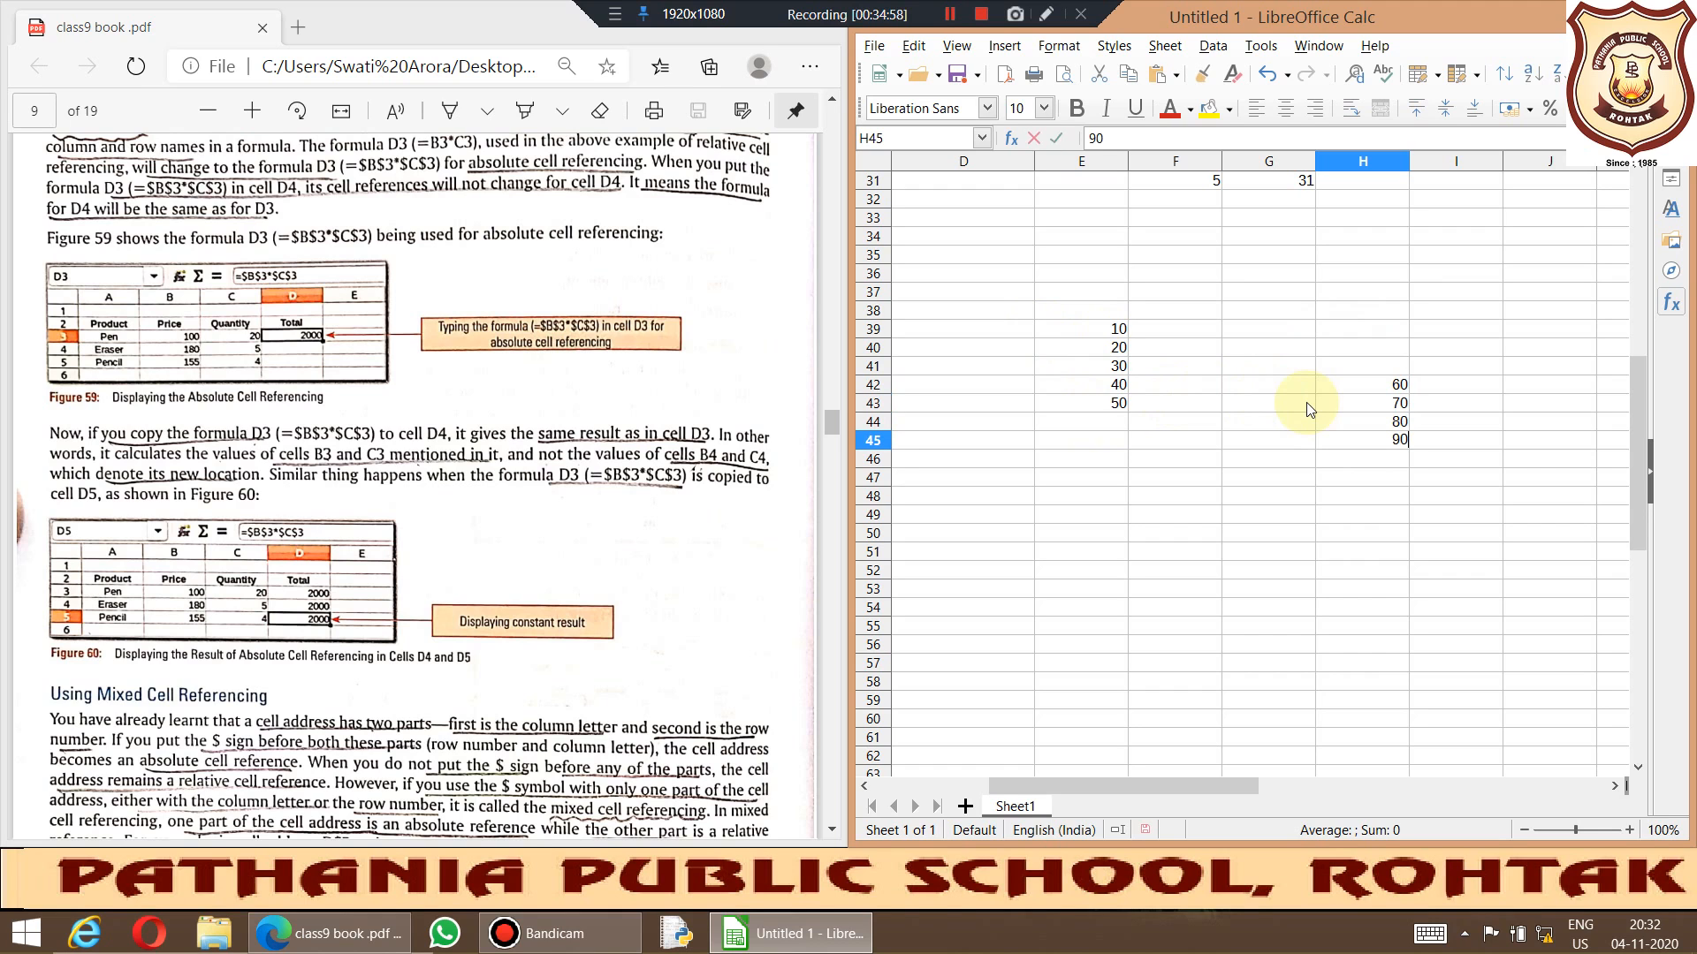
key("Return")
type("100")
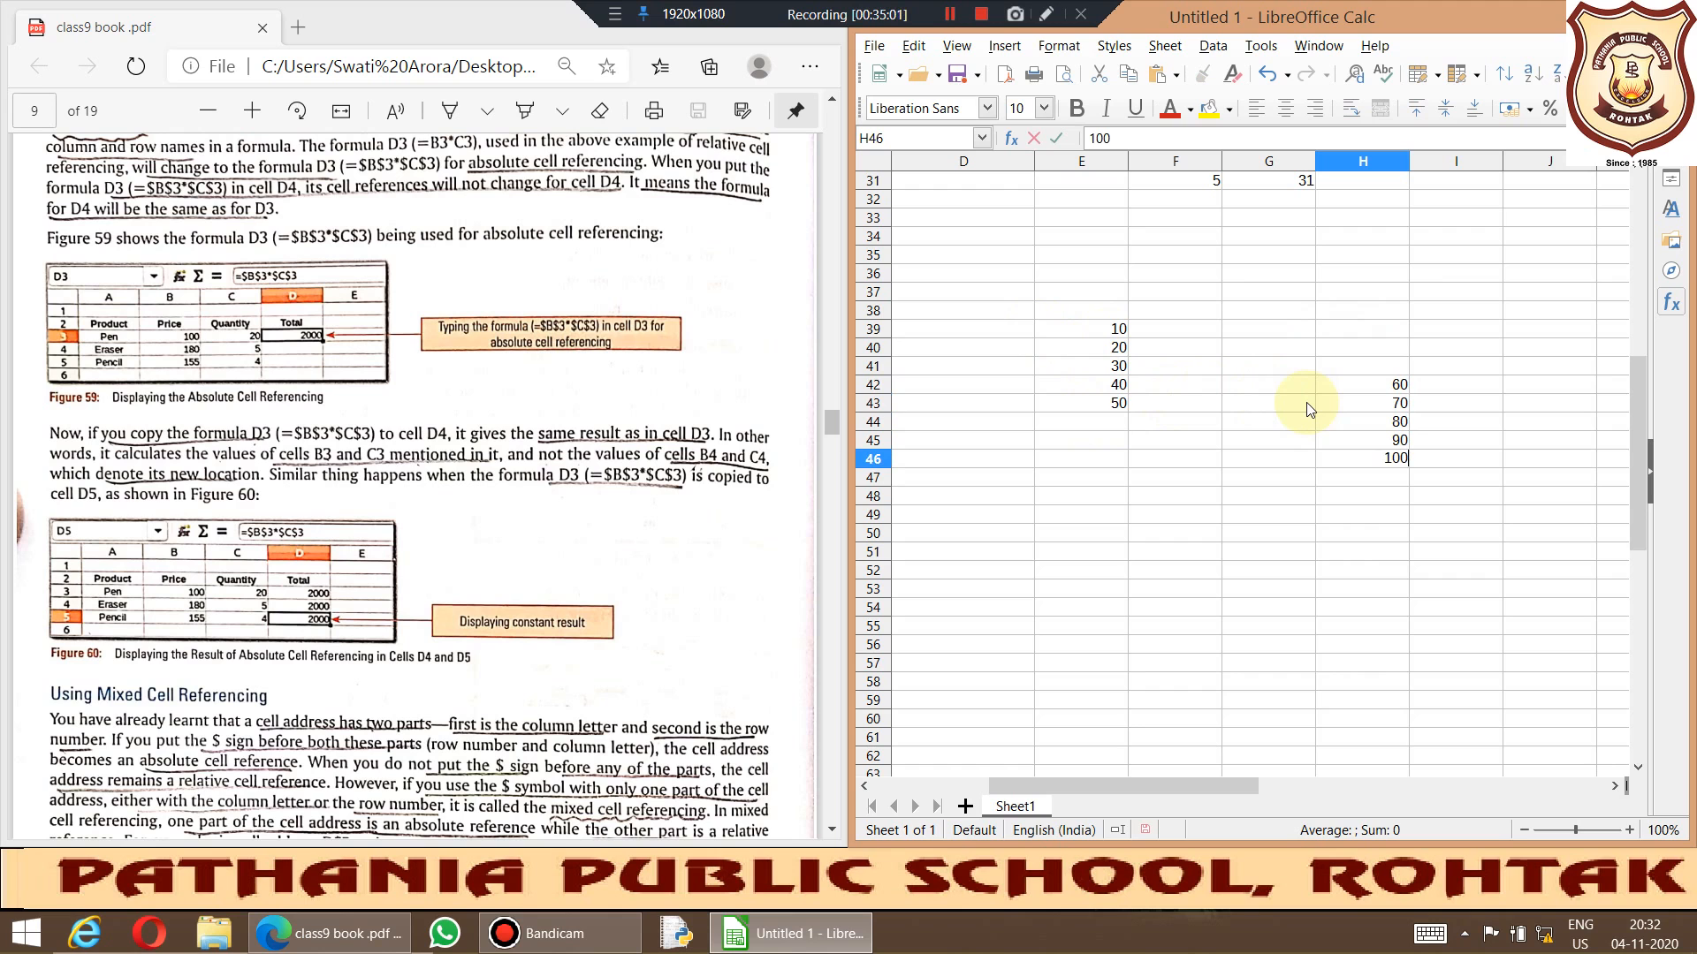
key("Return")
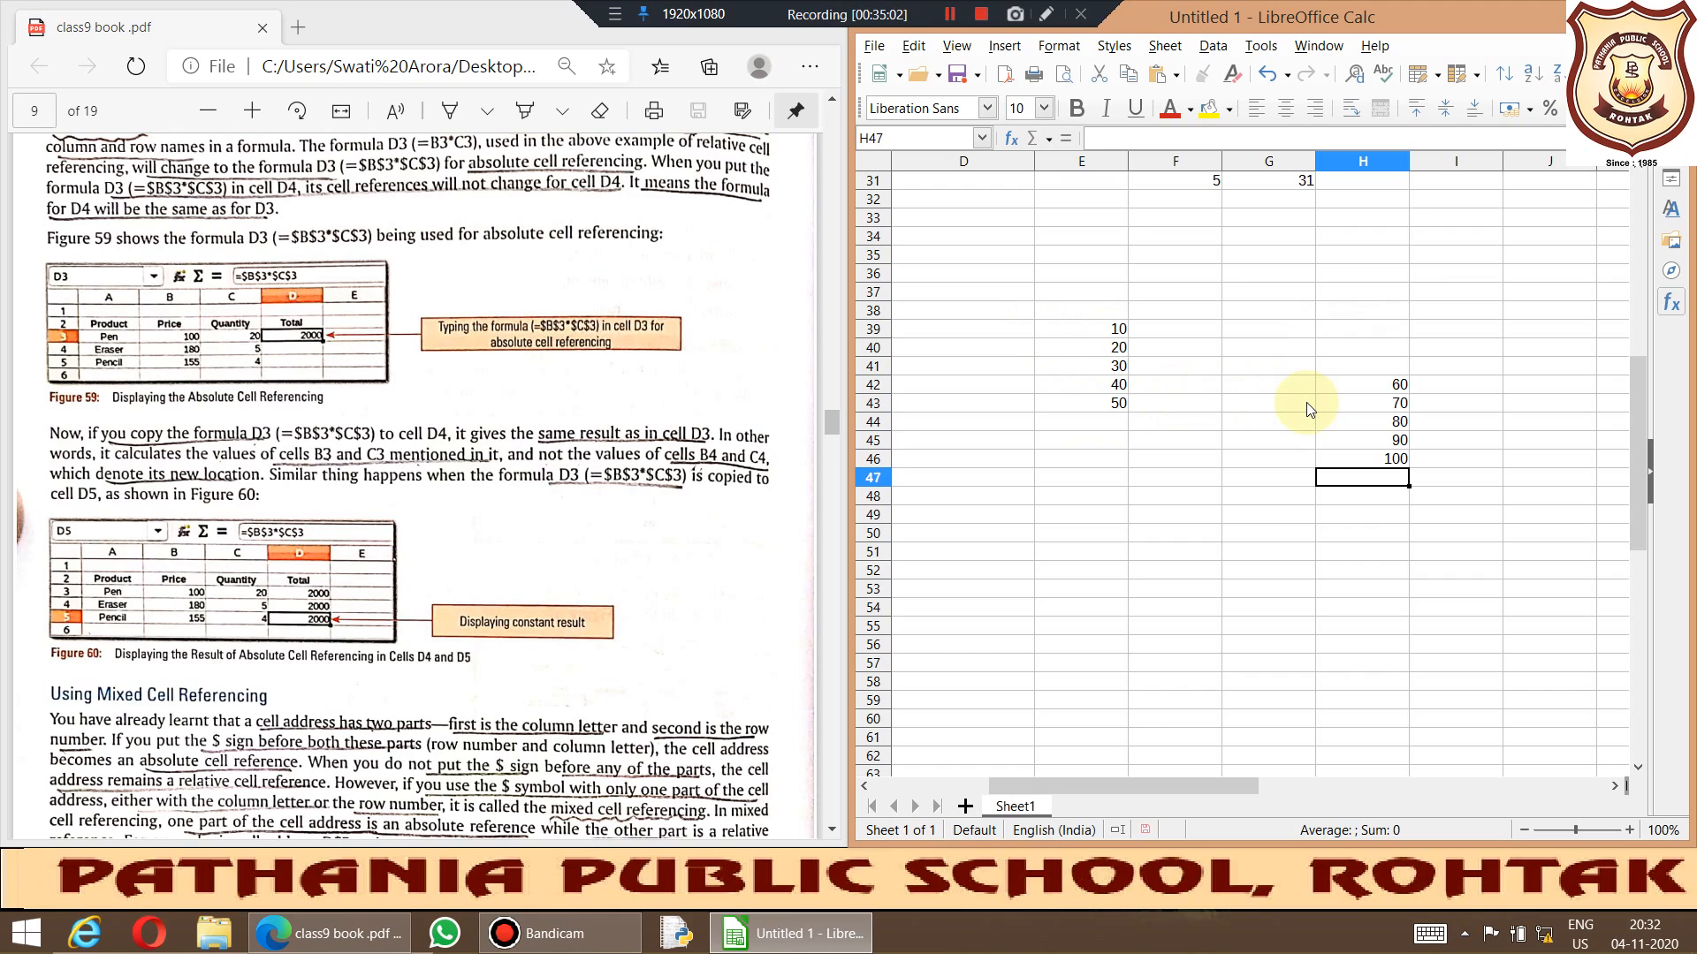
Step: Start an addition formula in E44 with the first number's cell, =(E39+
left_click(1095, 421)
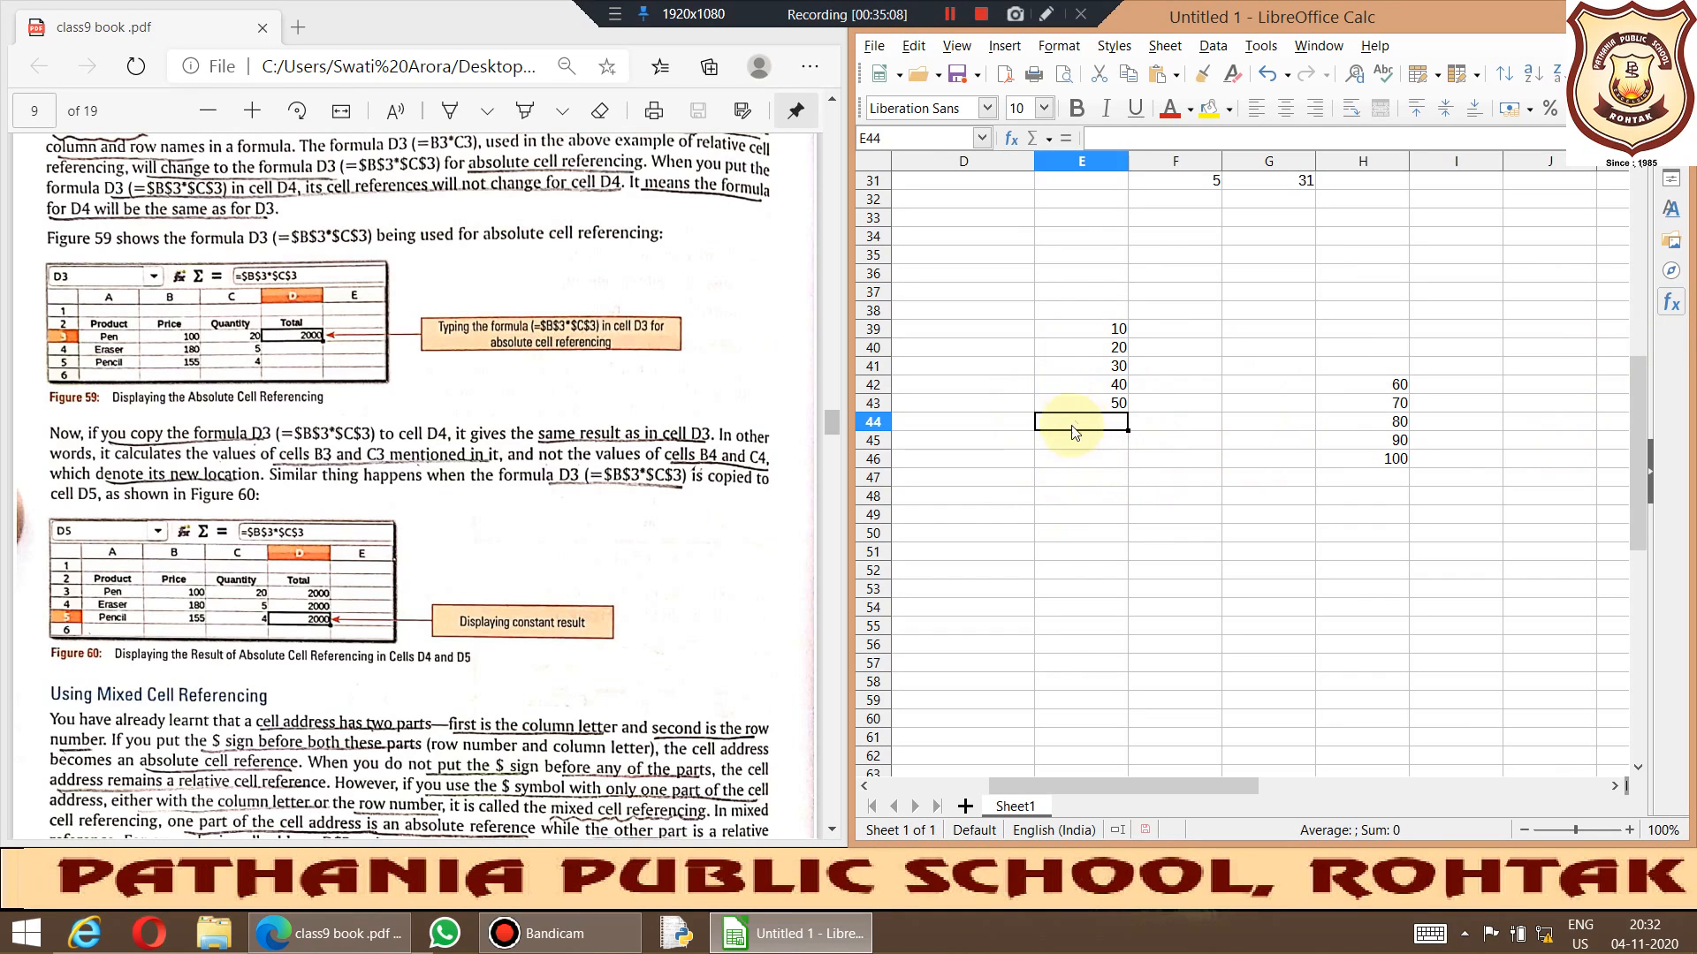
type("=(")
left_click_drag(1079, 332, 1092, 408)
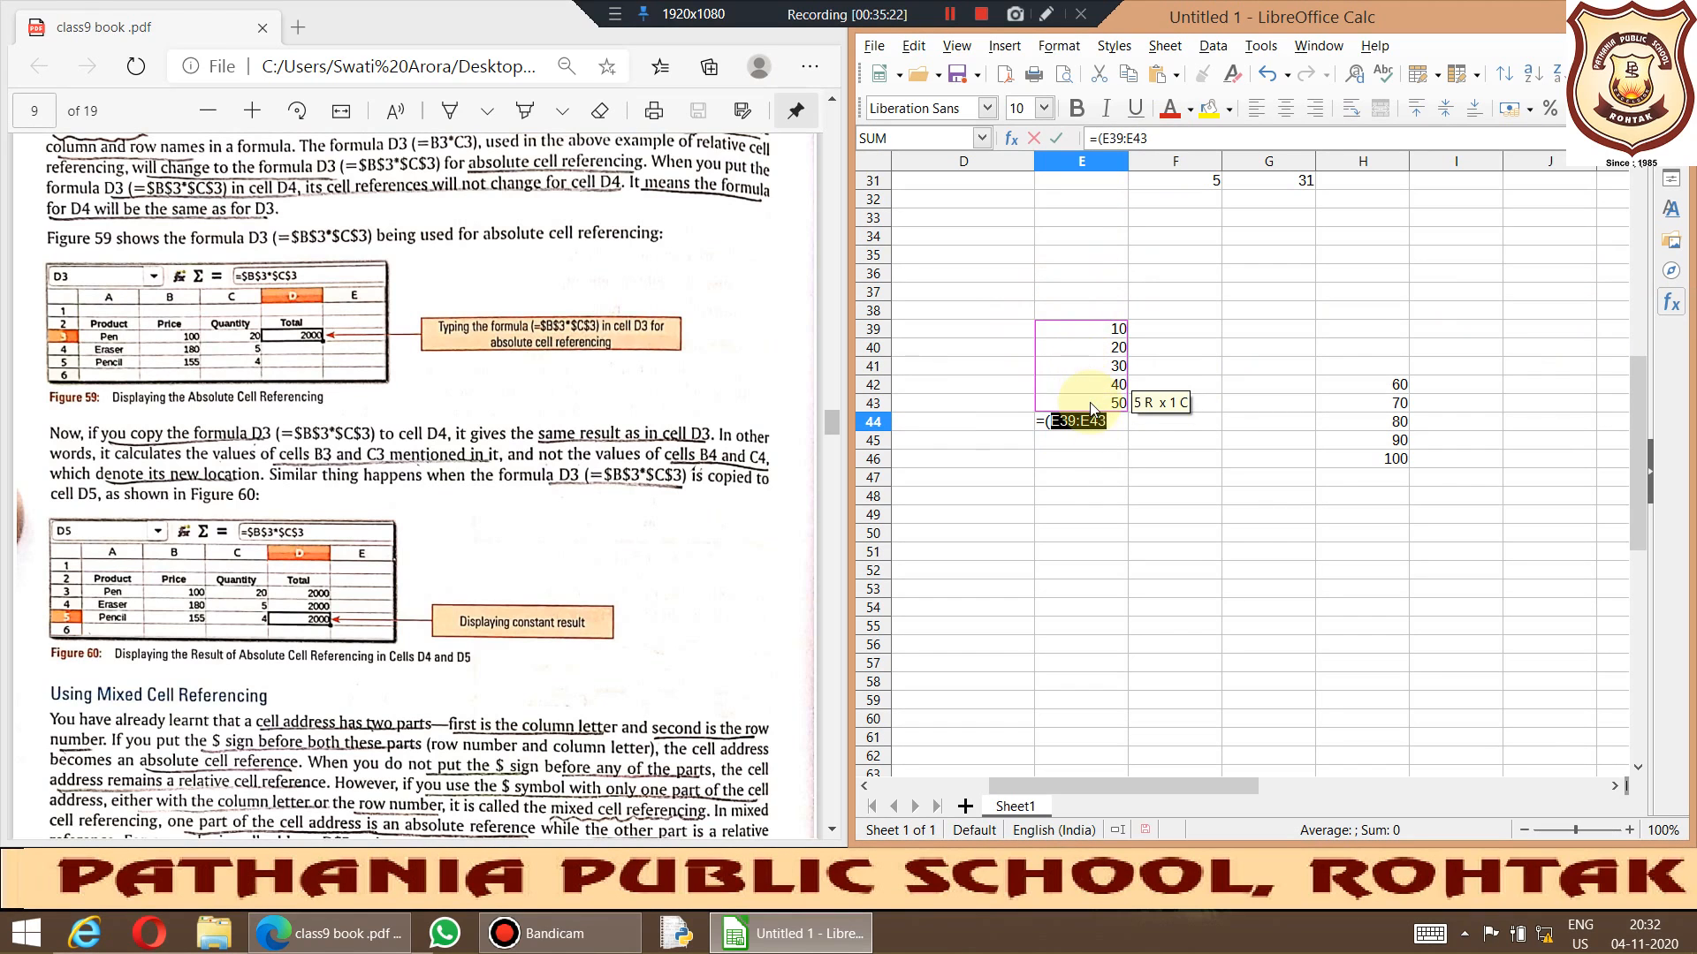
left_click(1042, 424)
left_click_drag(1110, 425, 1074, 423)
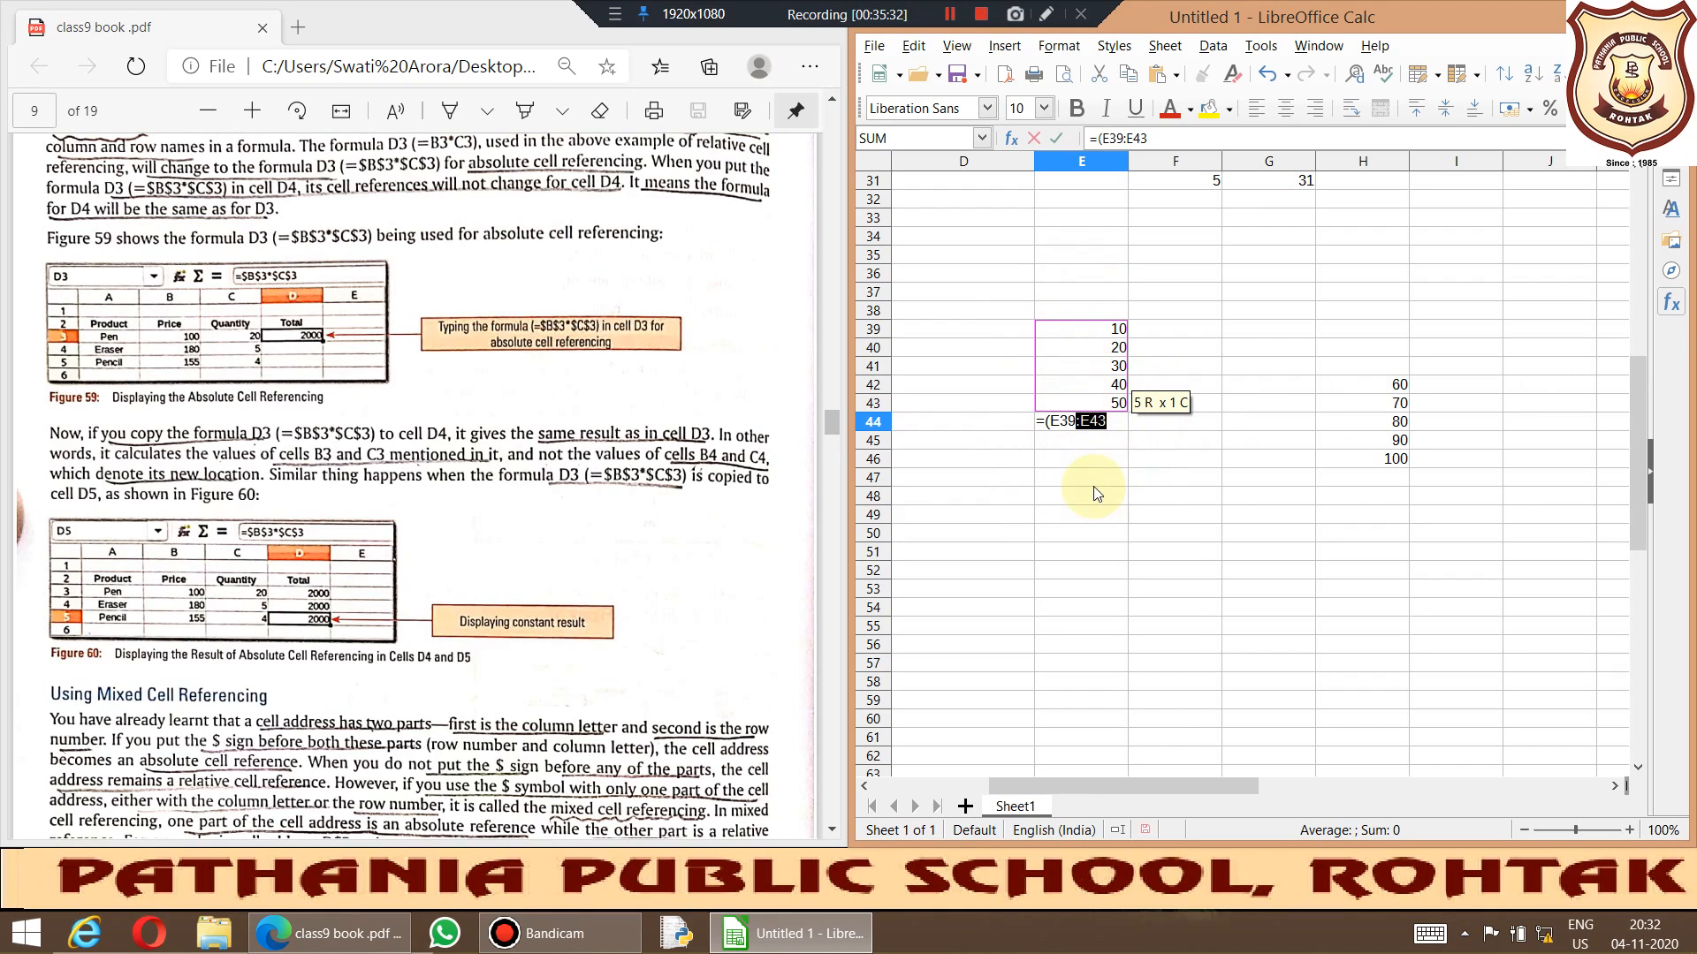
key("BackSpace")
type("+")
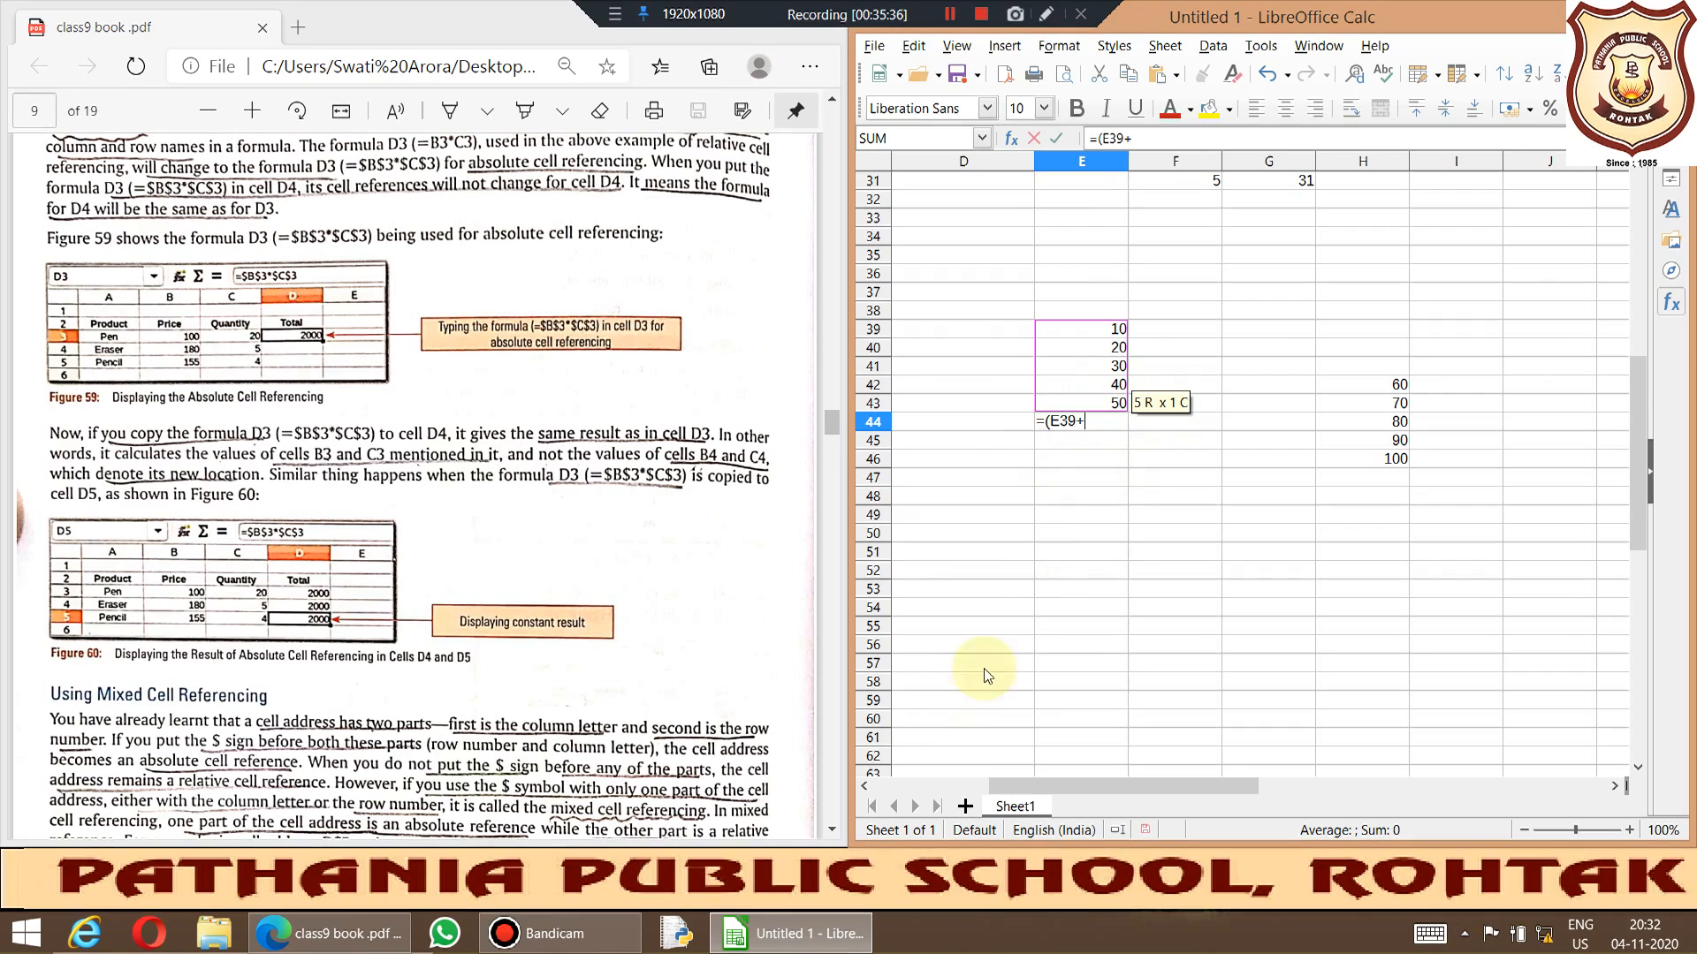
left_click(1228, 366)
left_click(1101, 335)
left_click(1109, 345)
left_click(1113, 364)
left_click(1116, 378)
left_click(1115, 403)
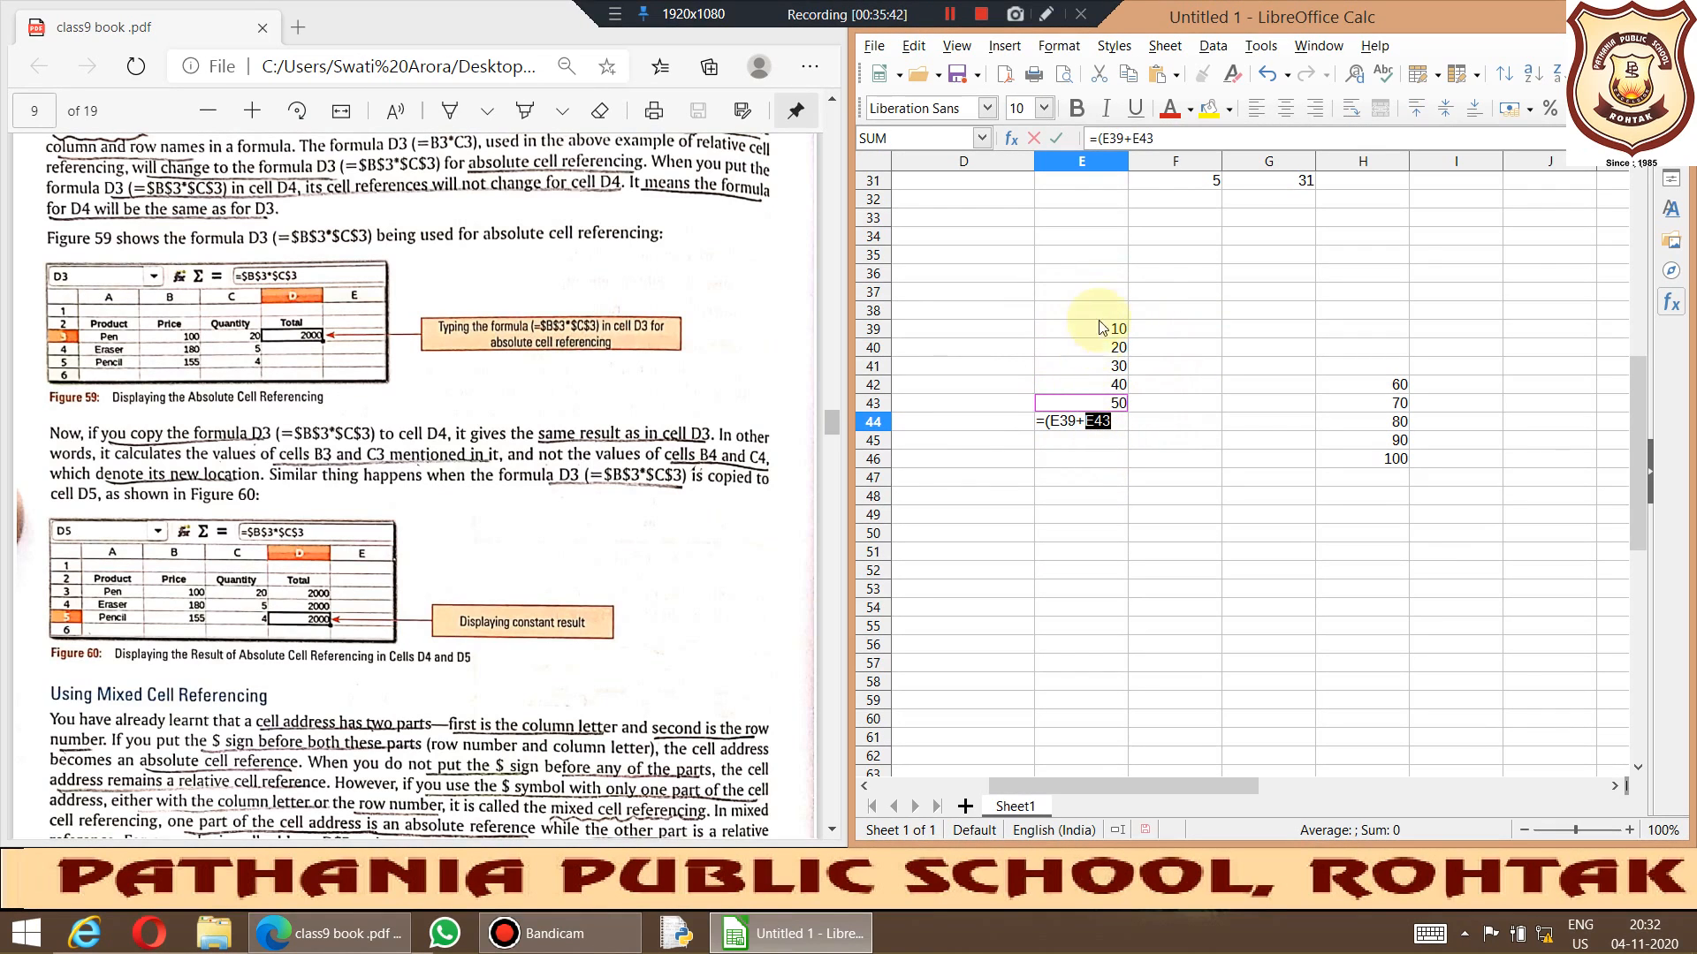
key("BackSpace")
key("BackSpace")
key("BackSpace")
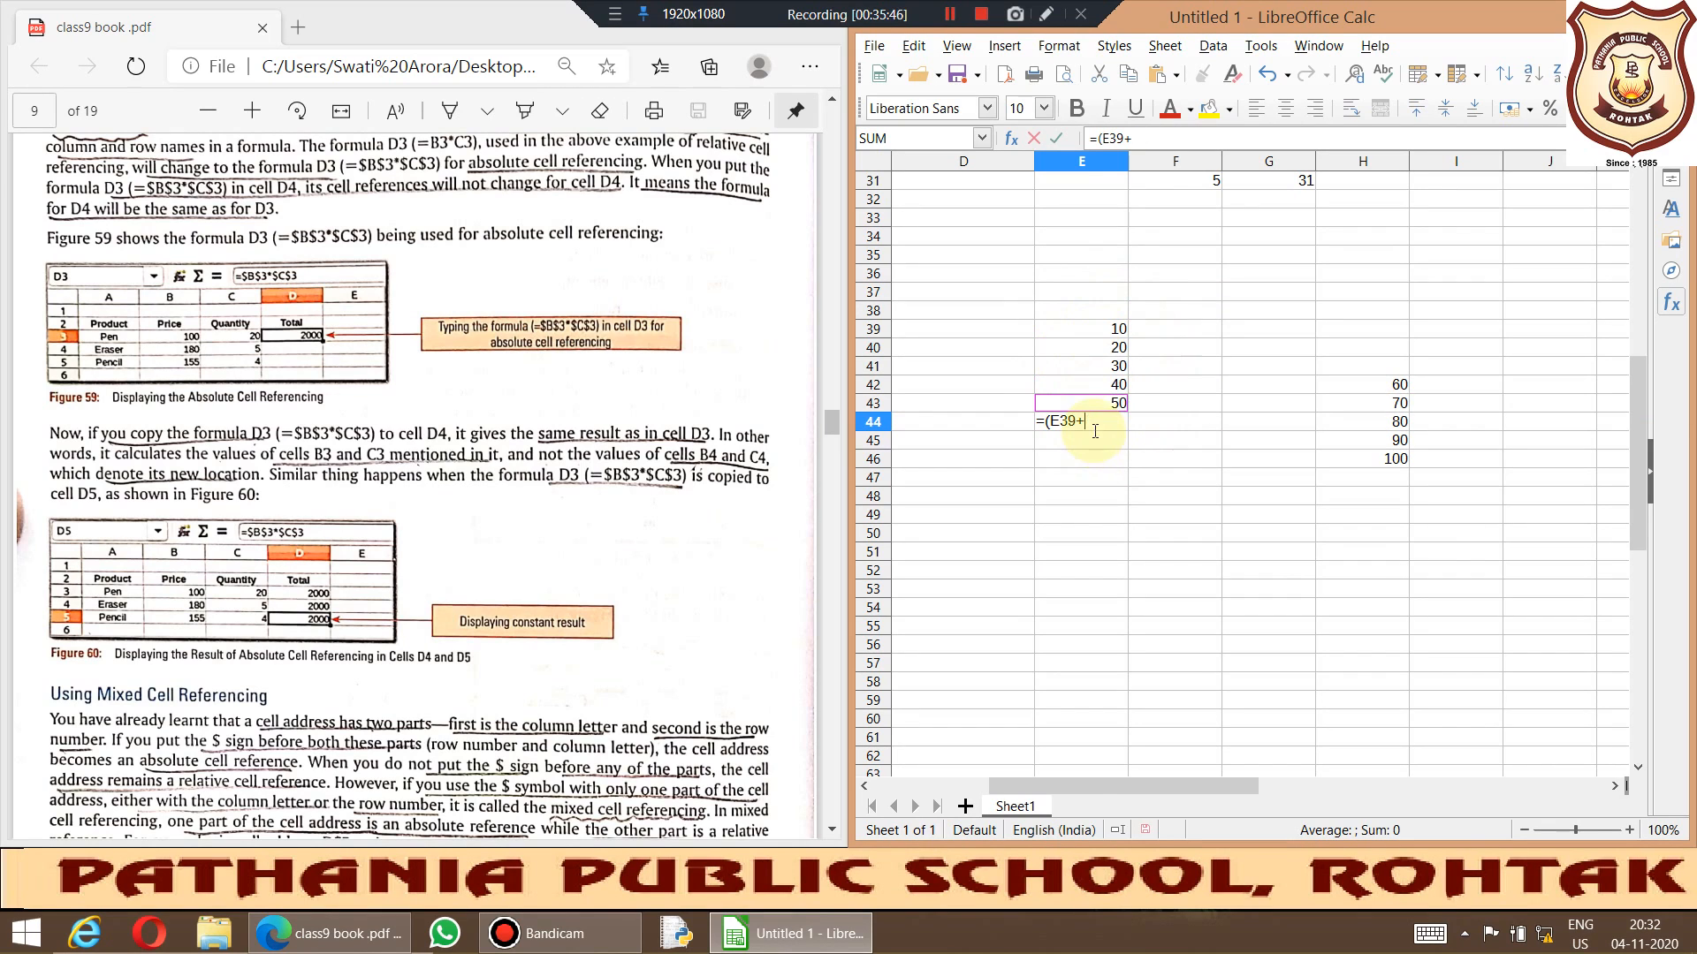
left_click(1112, 332)
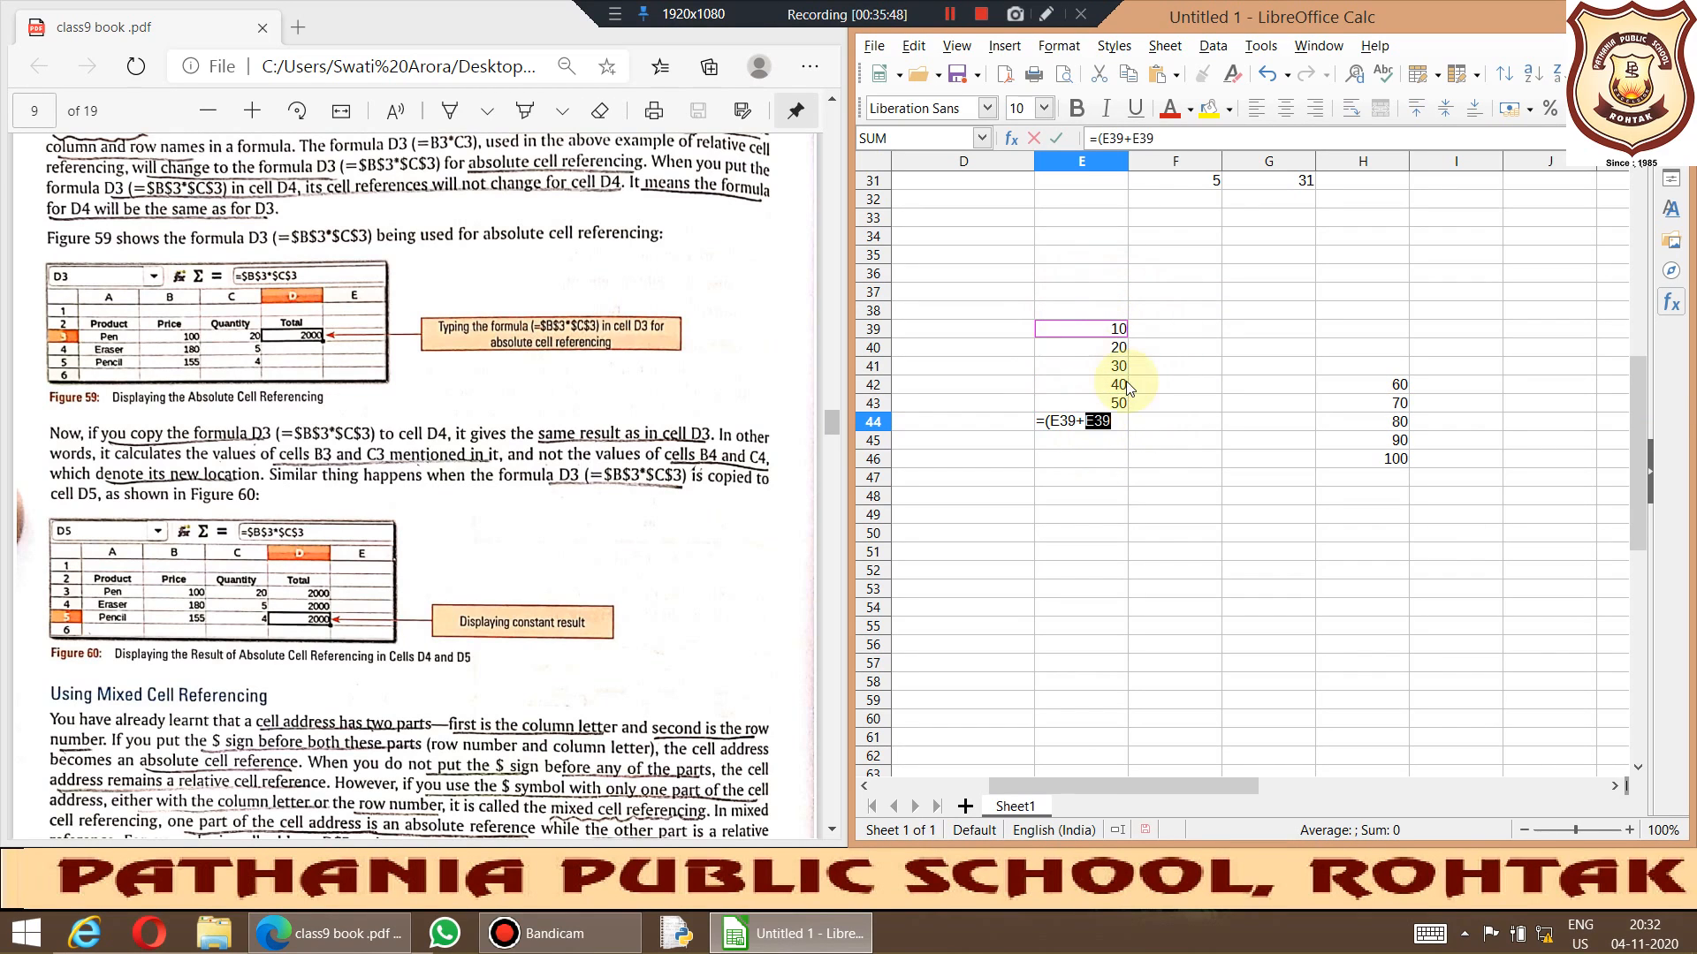
type("E")
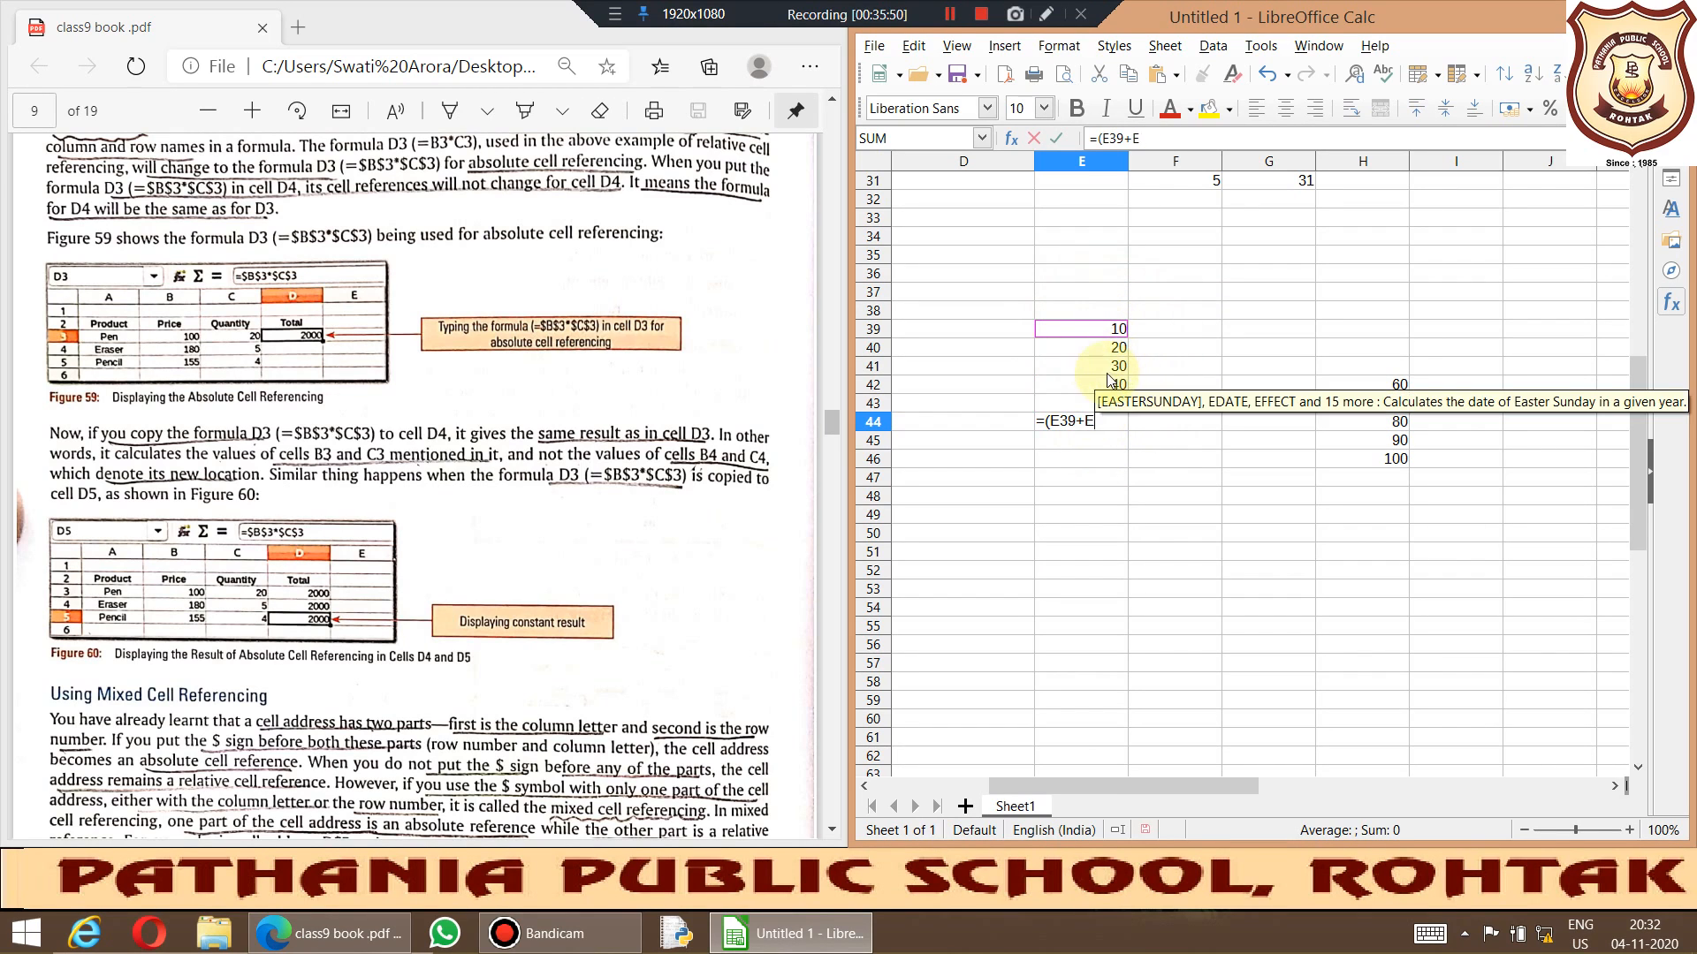
key("BackSpace")
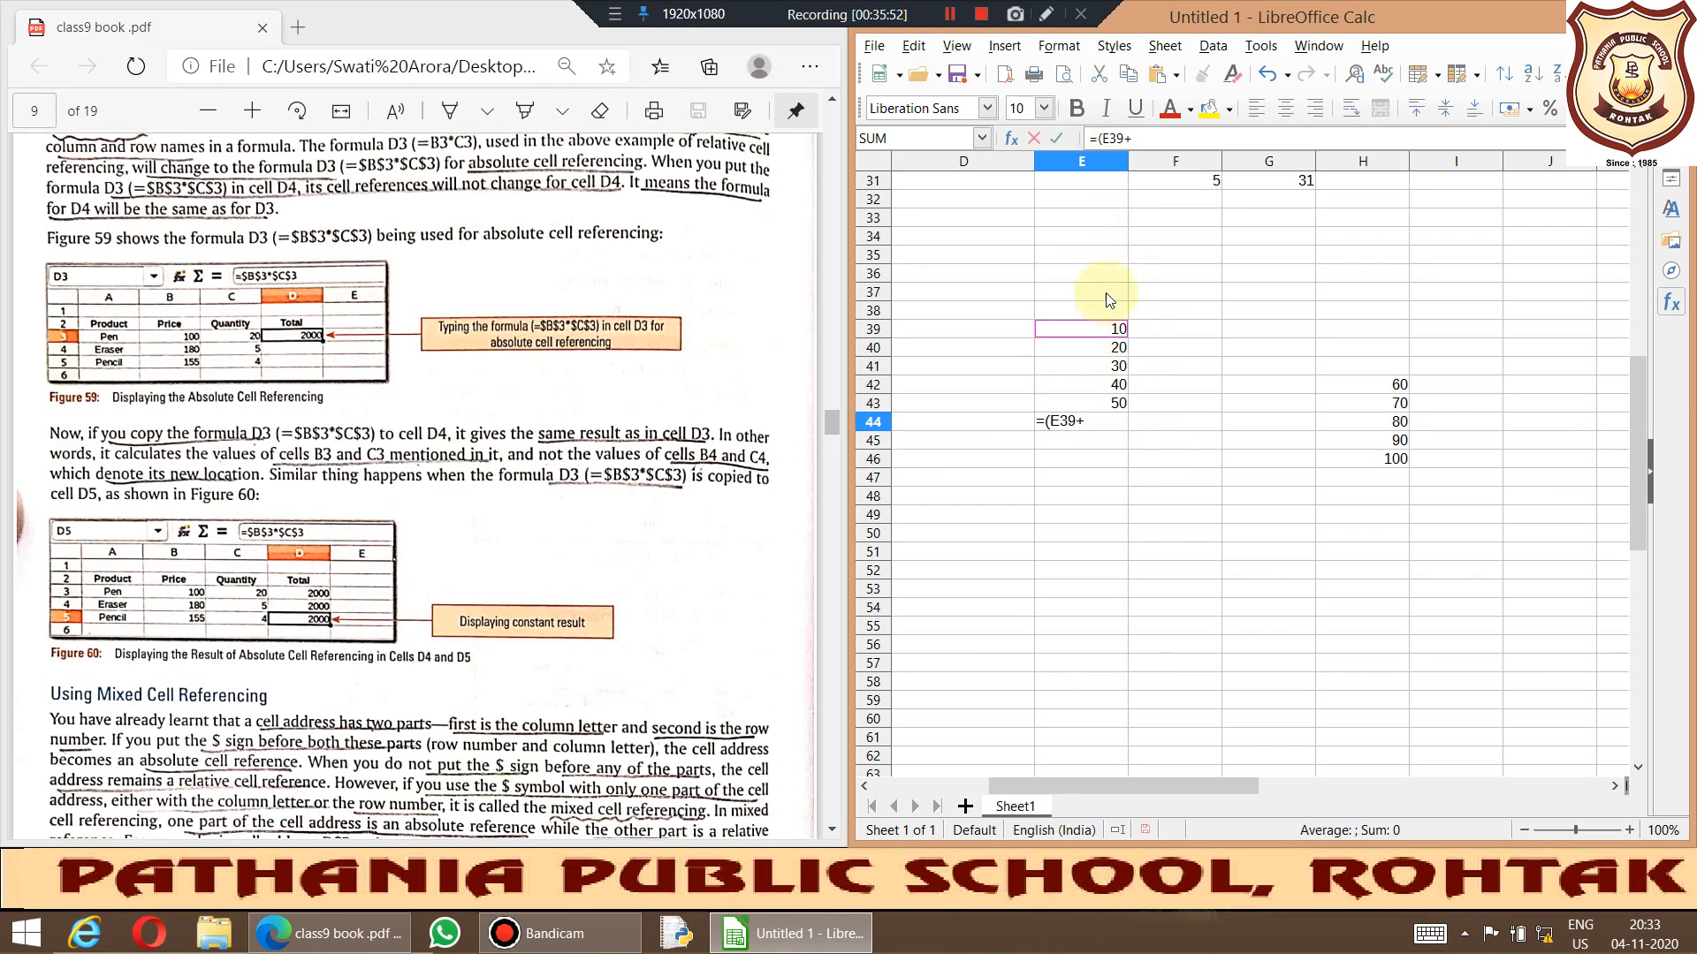
Step: Complete the formula in E44 as =(E39+E40+E41+E41:E42+E43)
left_click(1117, 352)
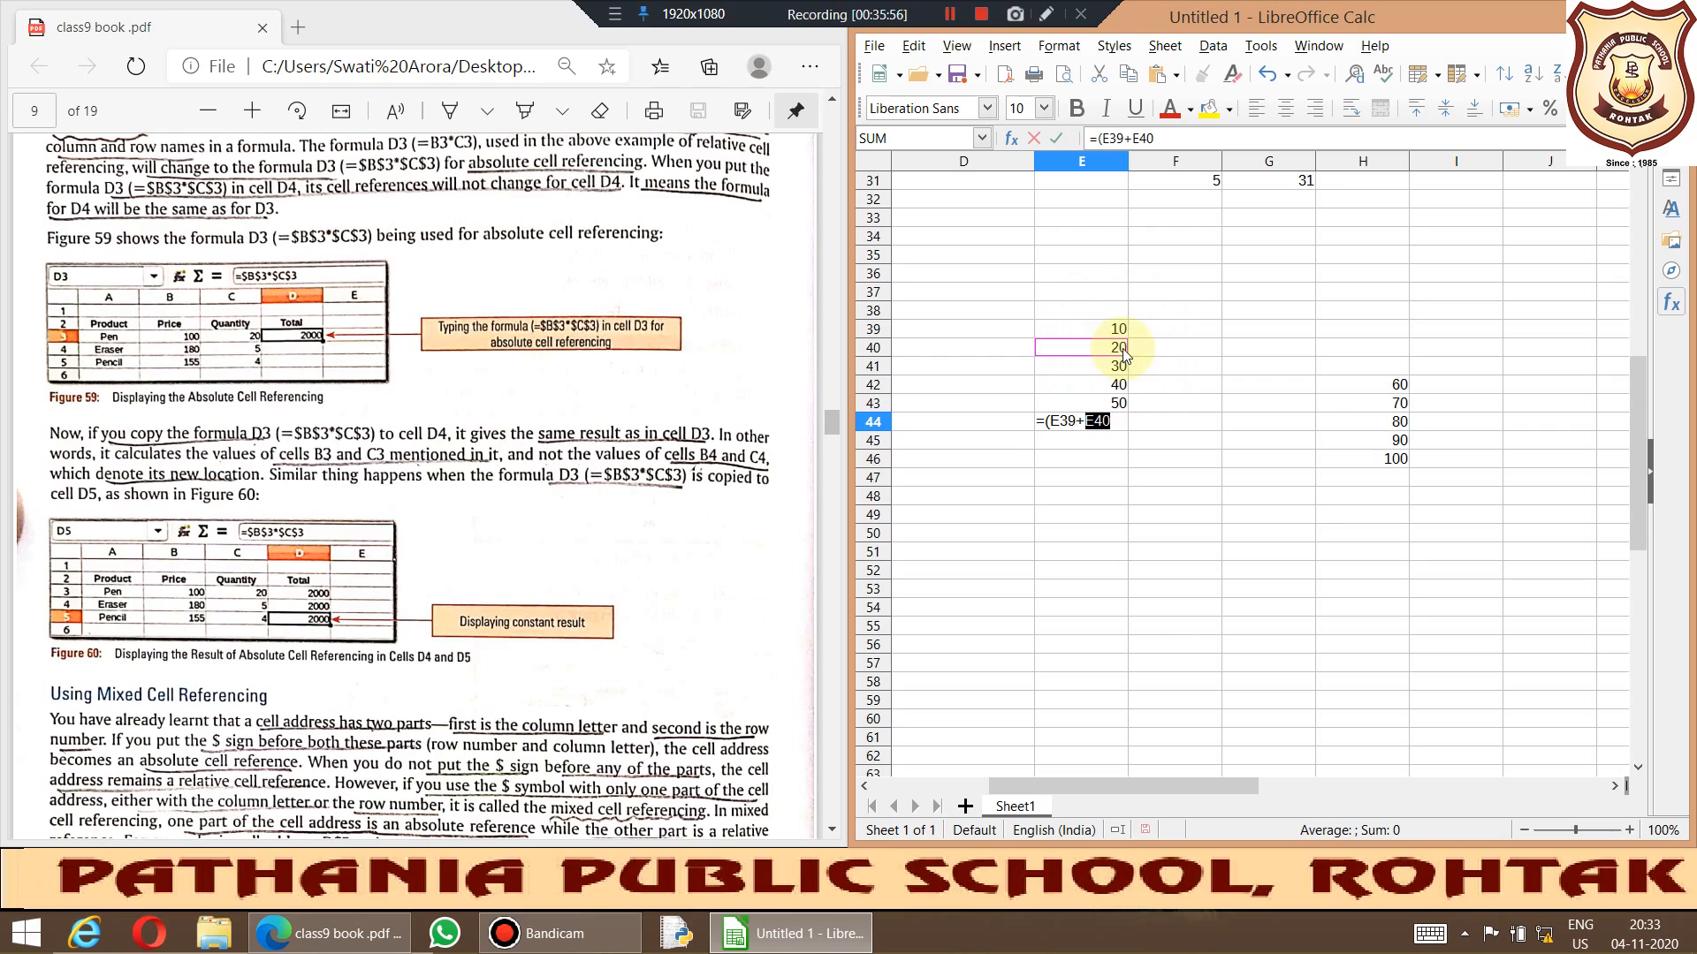
type("=")
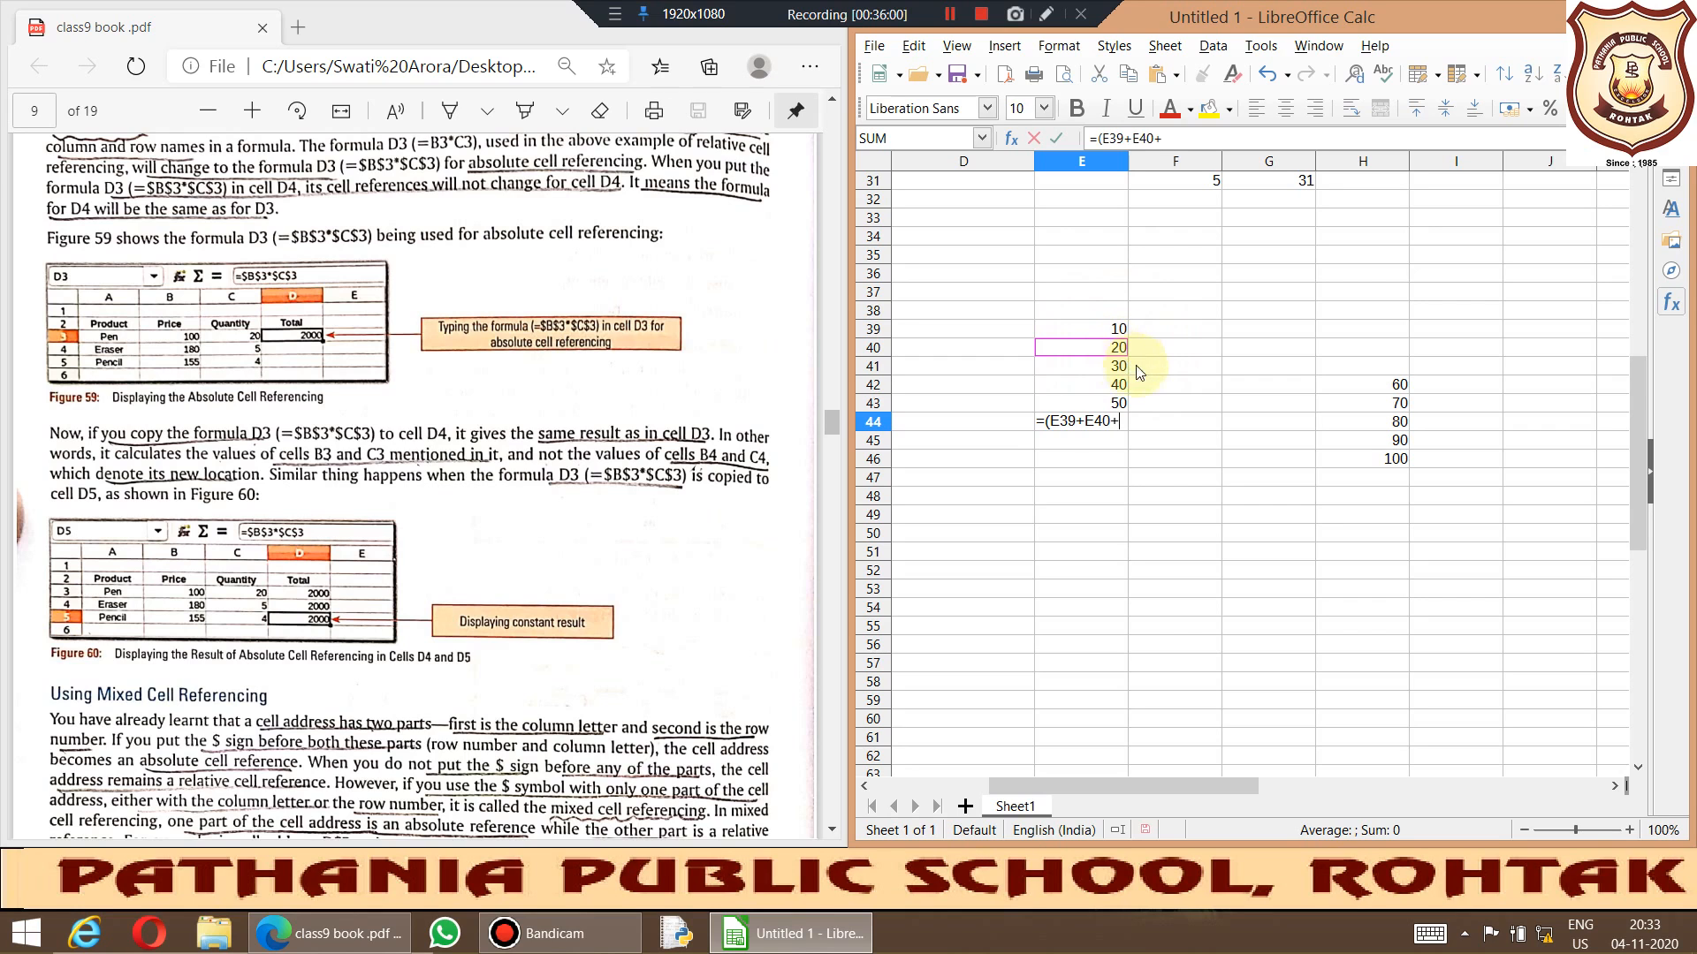
left_click(1119, 366)
type("+")
left_click_drag(1118, 389, 1145, 427)
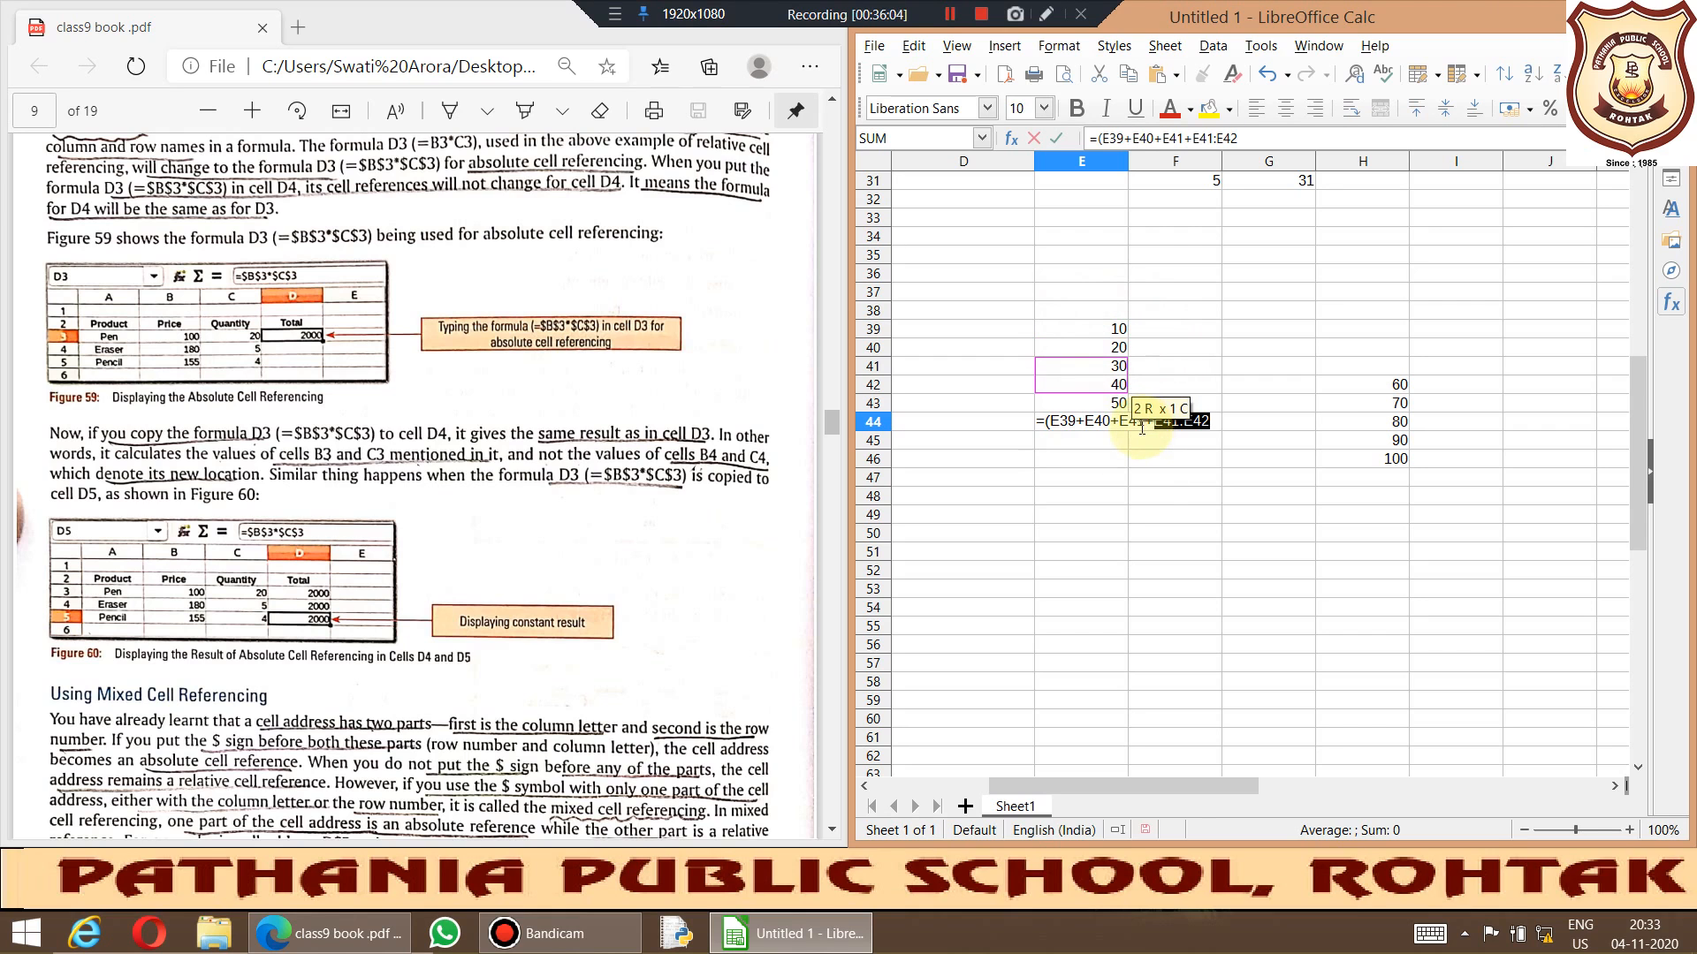
type("+")
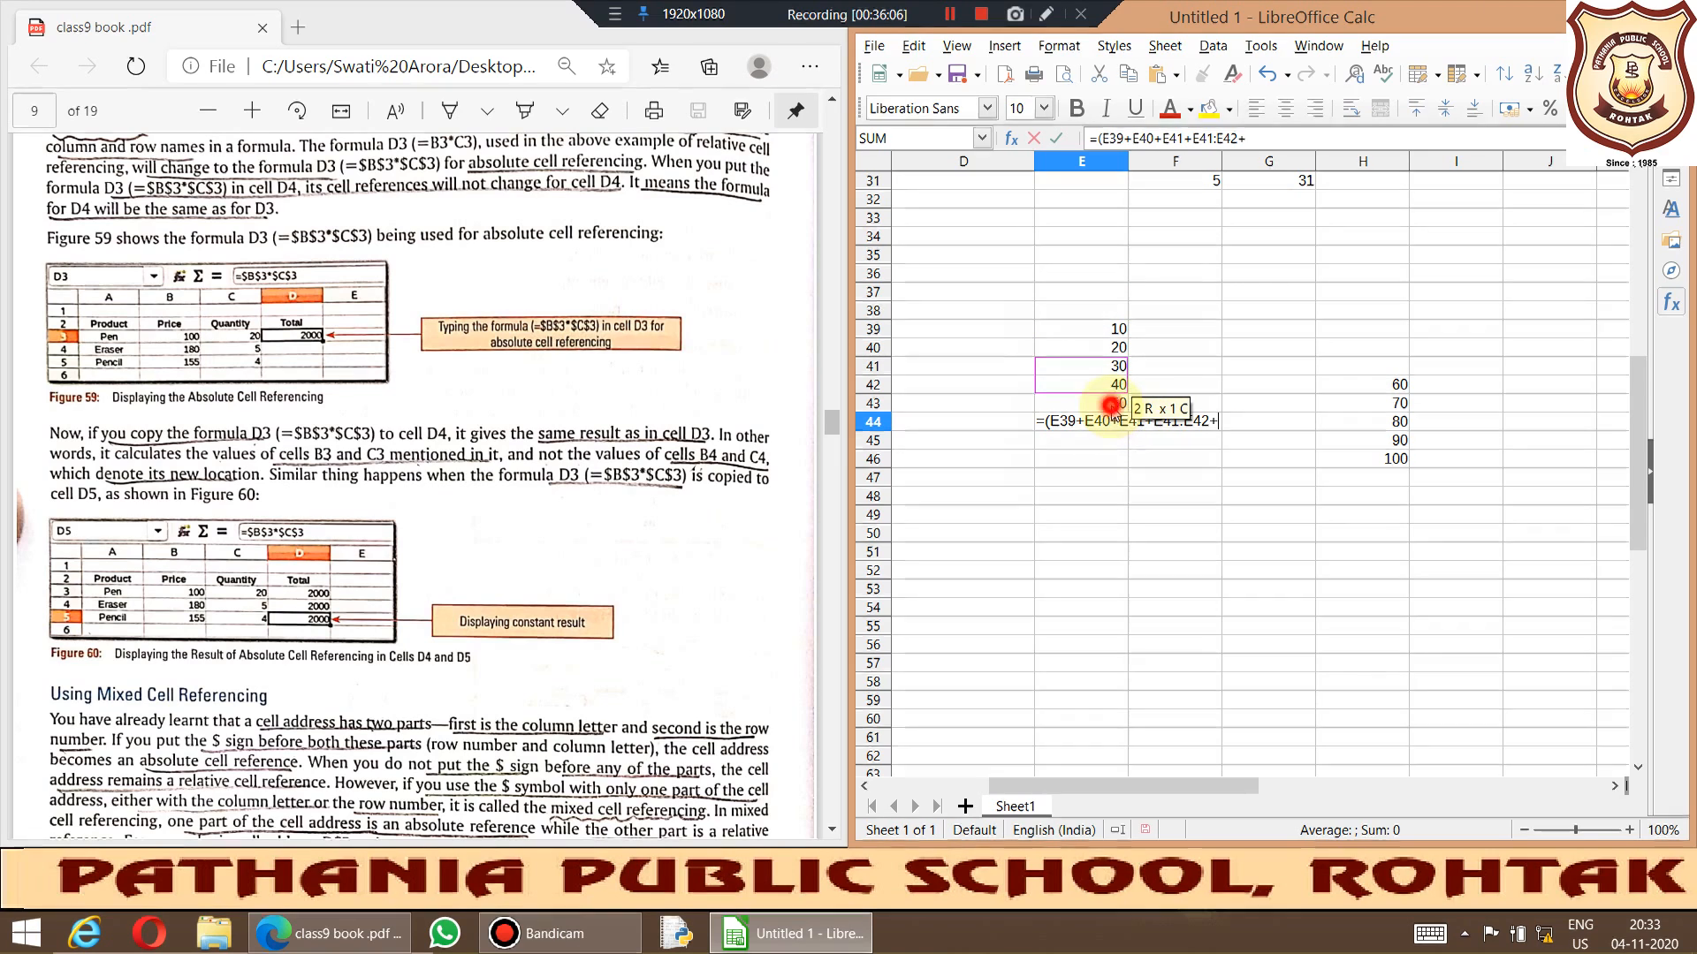
left_click(1113, 405)
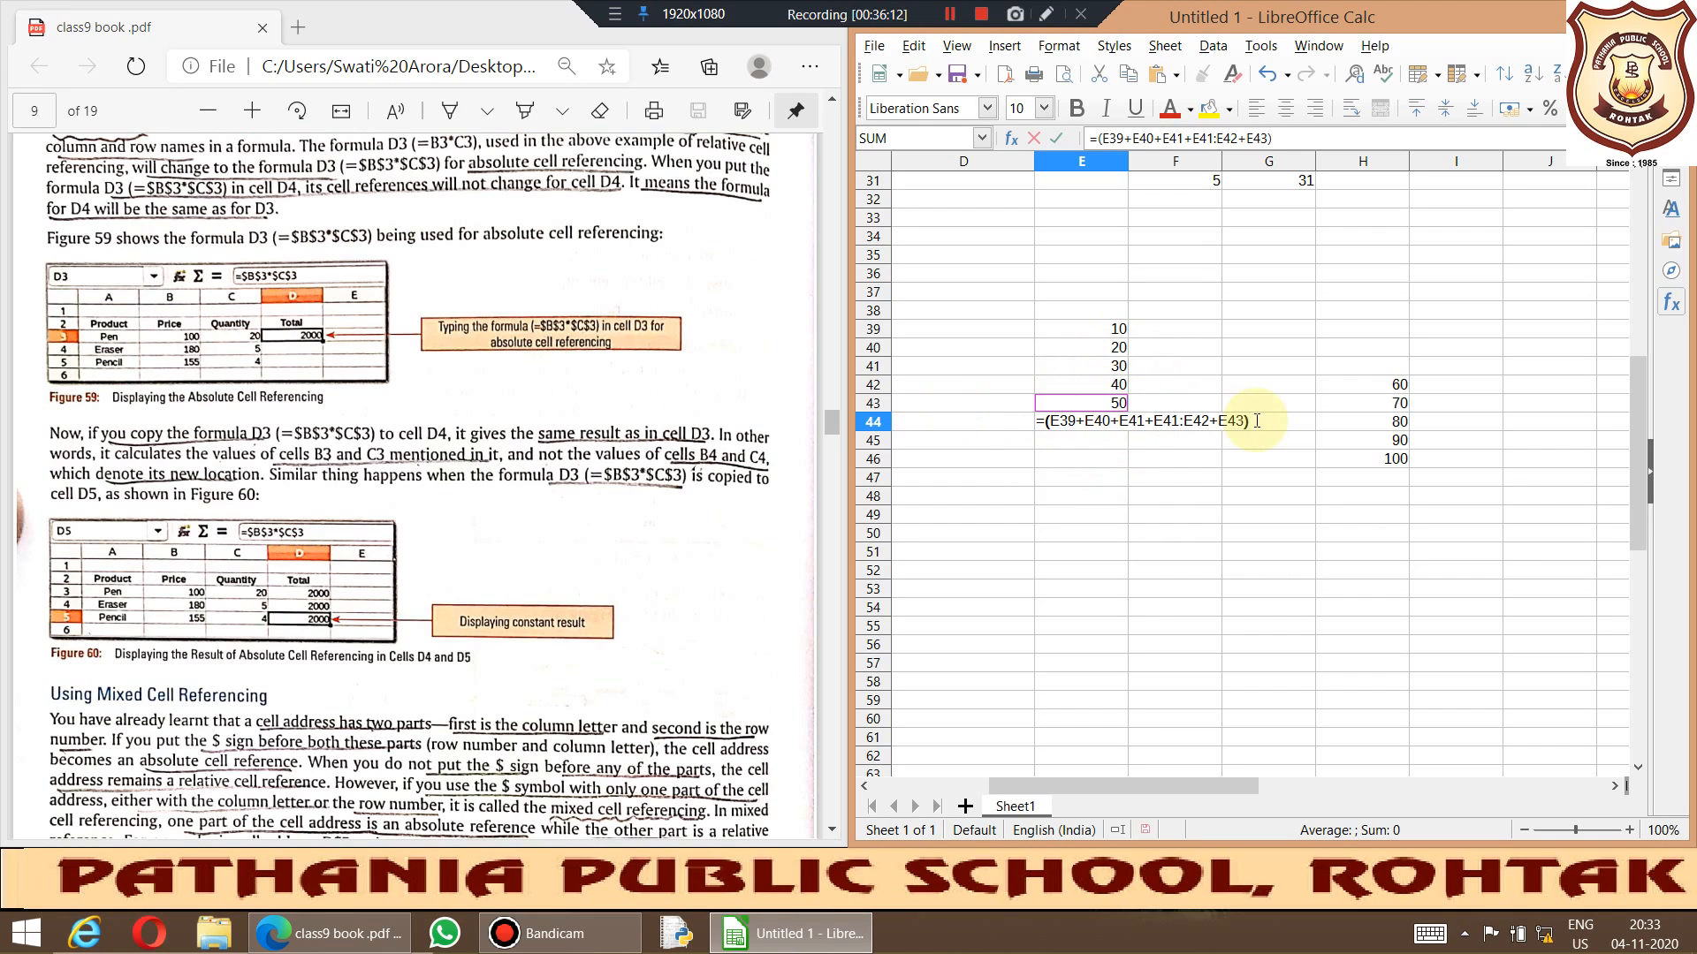
key("Return")
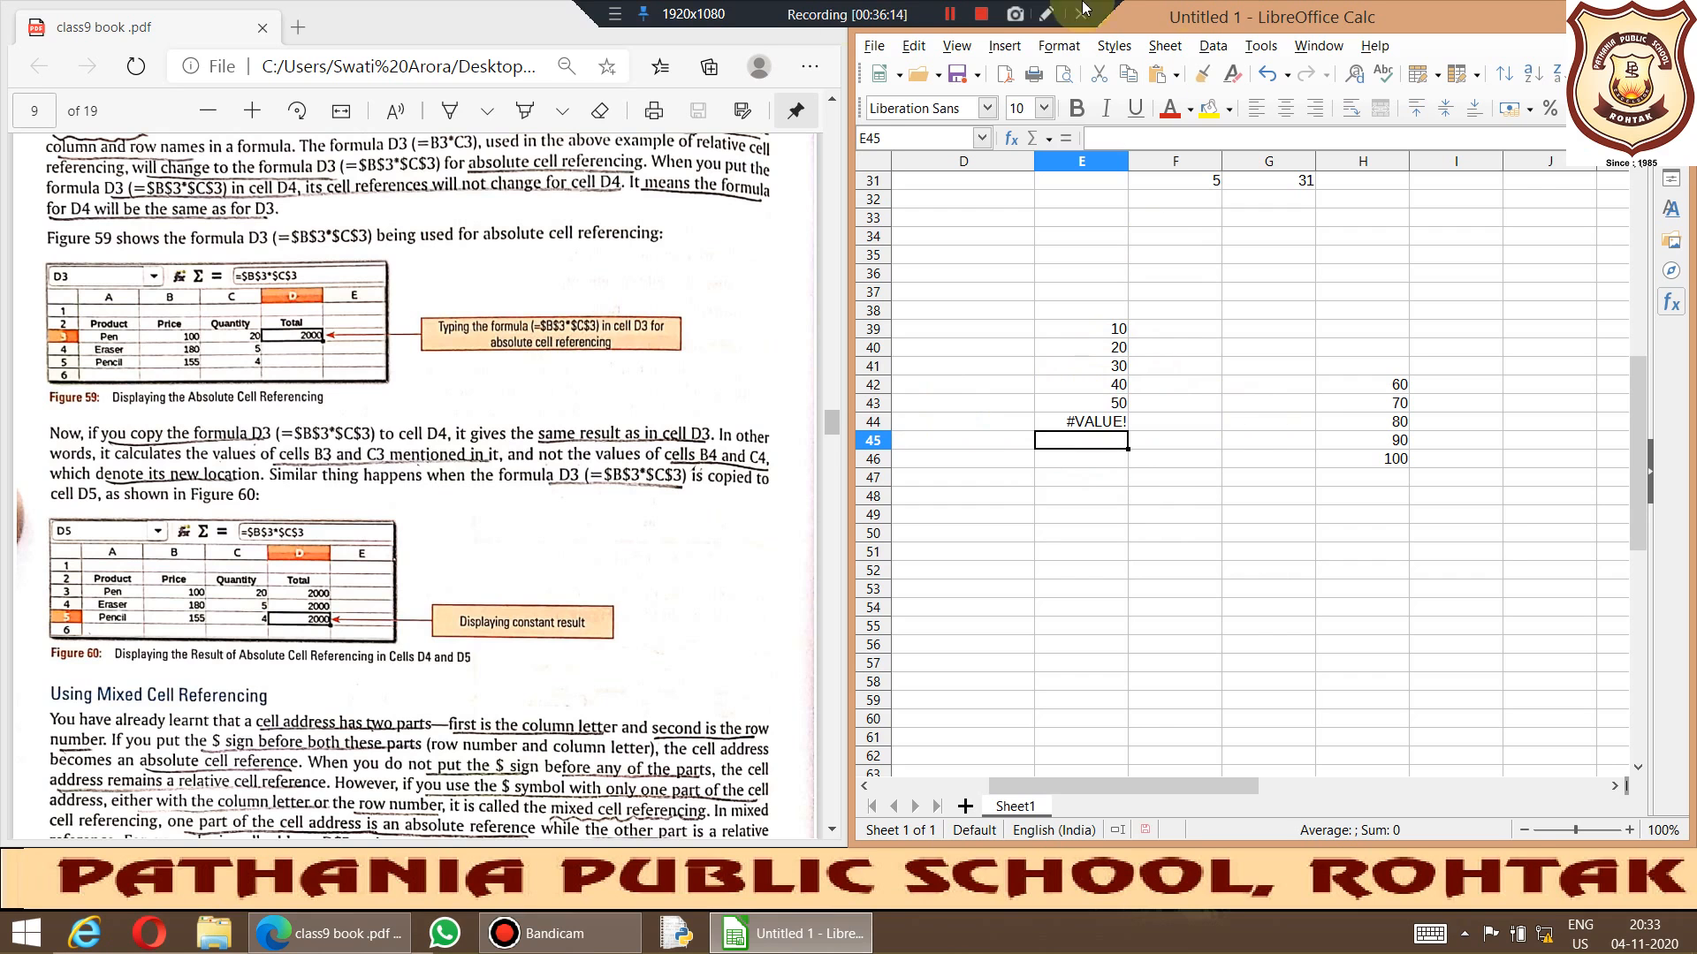
Step: Widen column E slightly and select the formula cell E44
left_click_drag(1127, 166, 1148, 166)
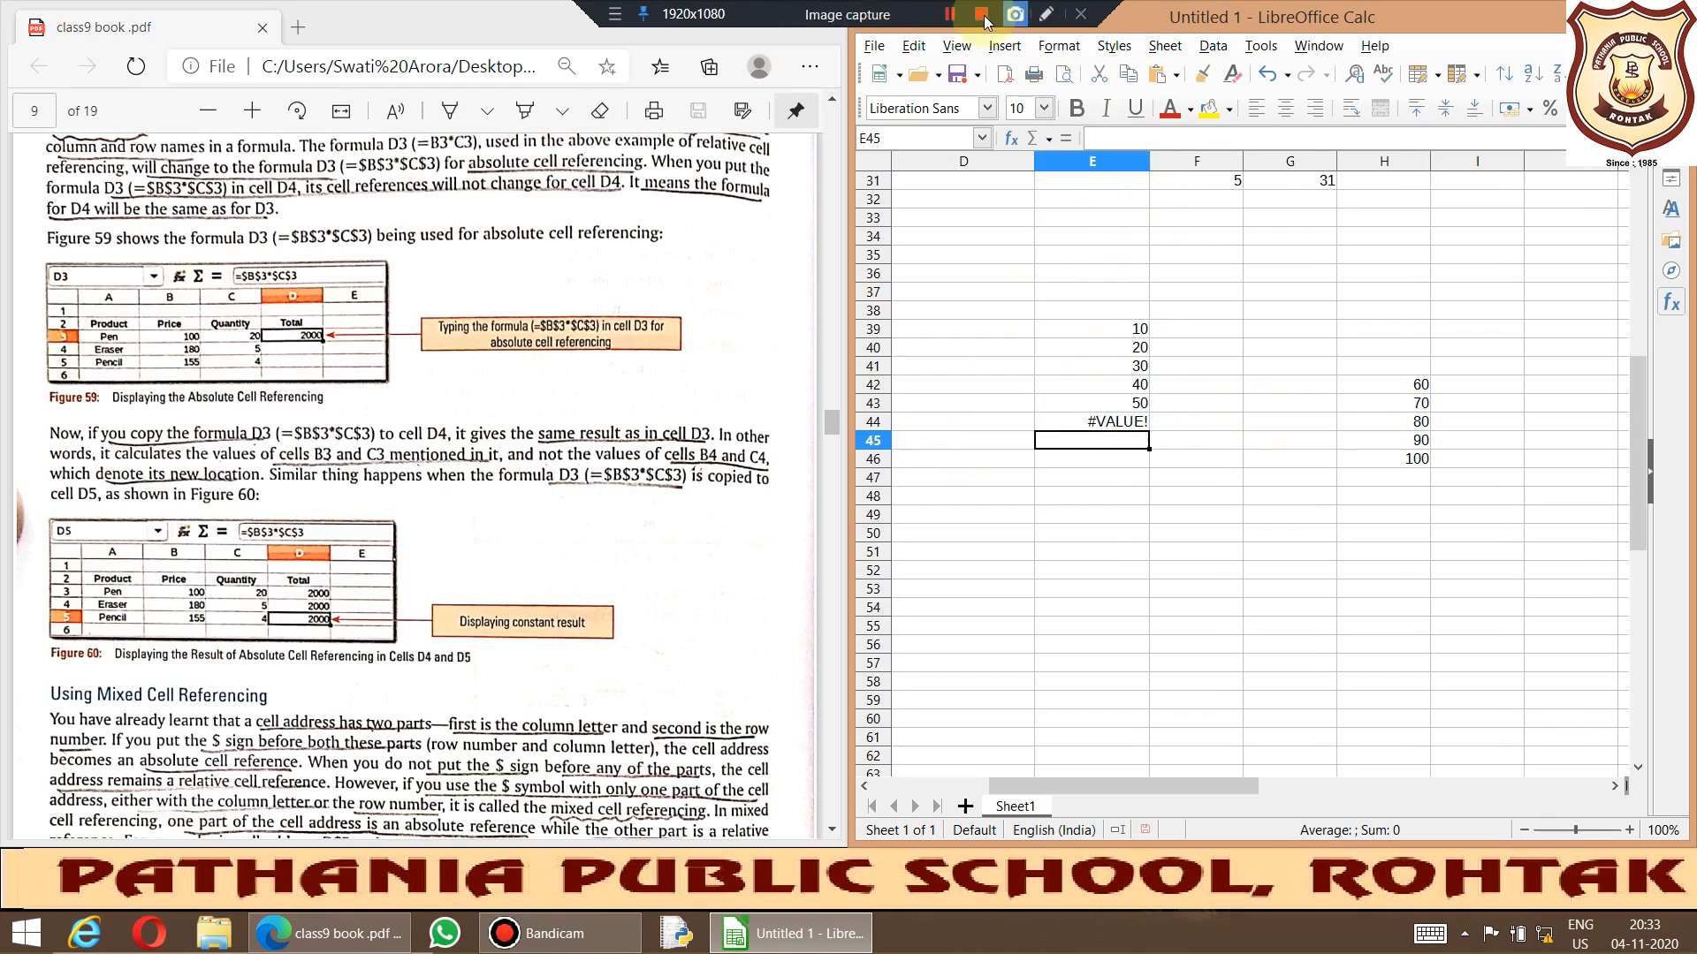
key("Up")
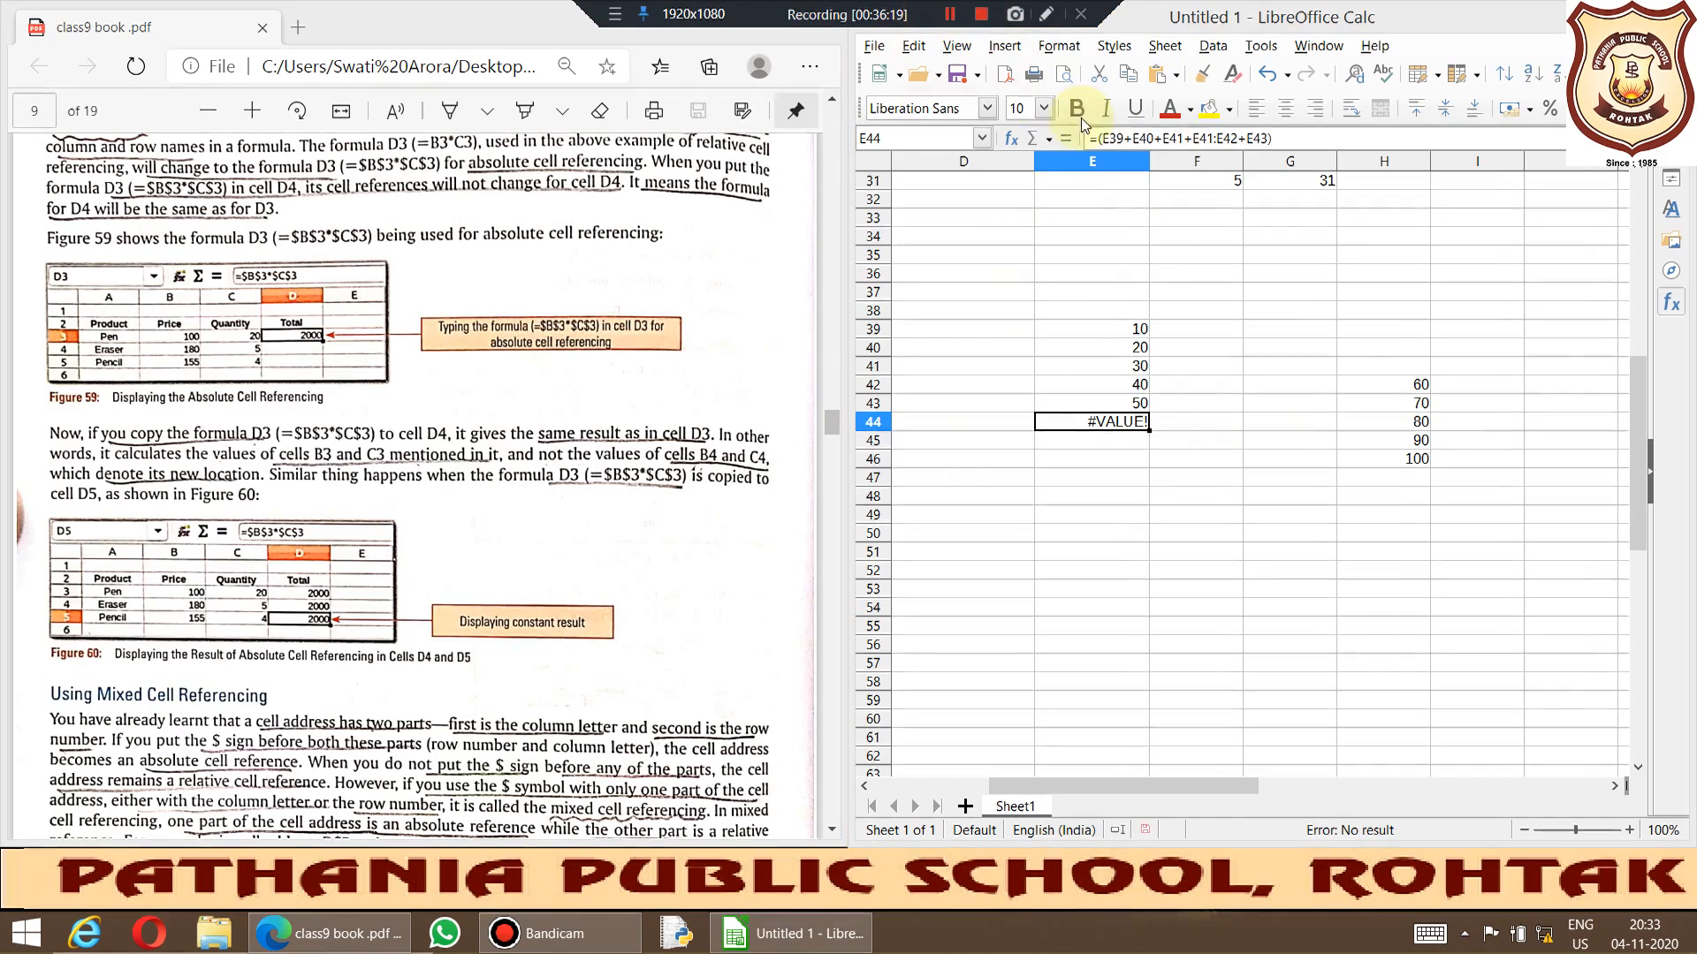
Step: Replace the colon between E41 and E42 with a plus sign in the E44 formula
left_click(1216, 139)
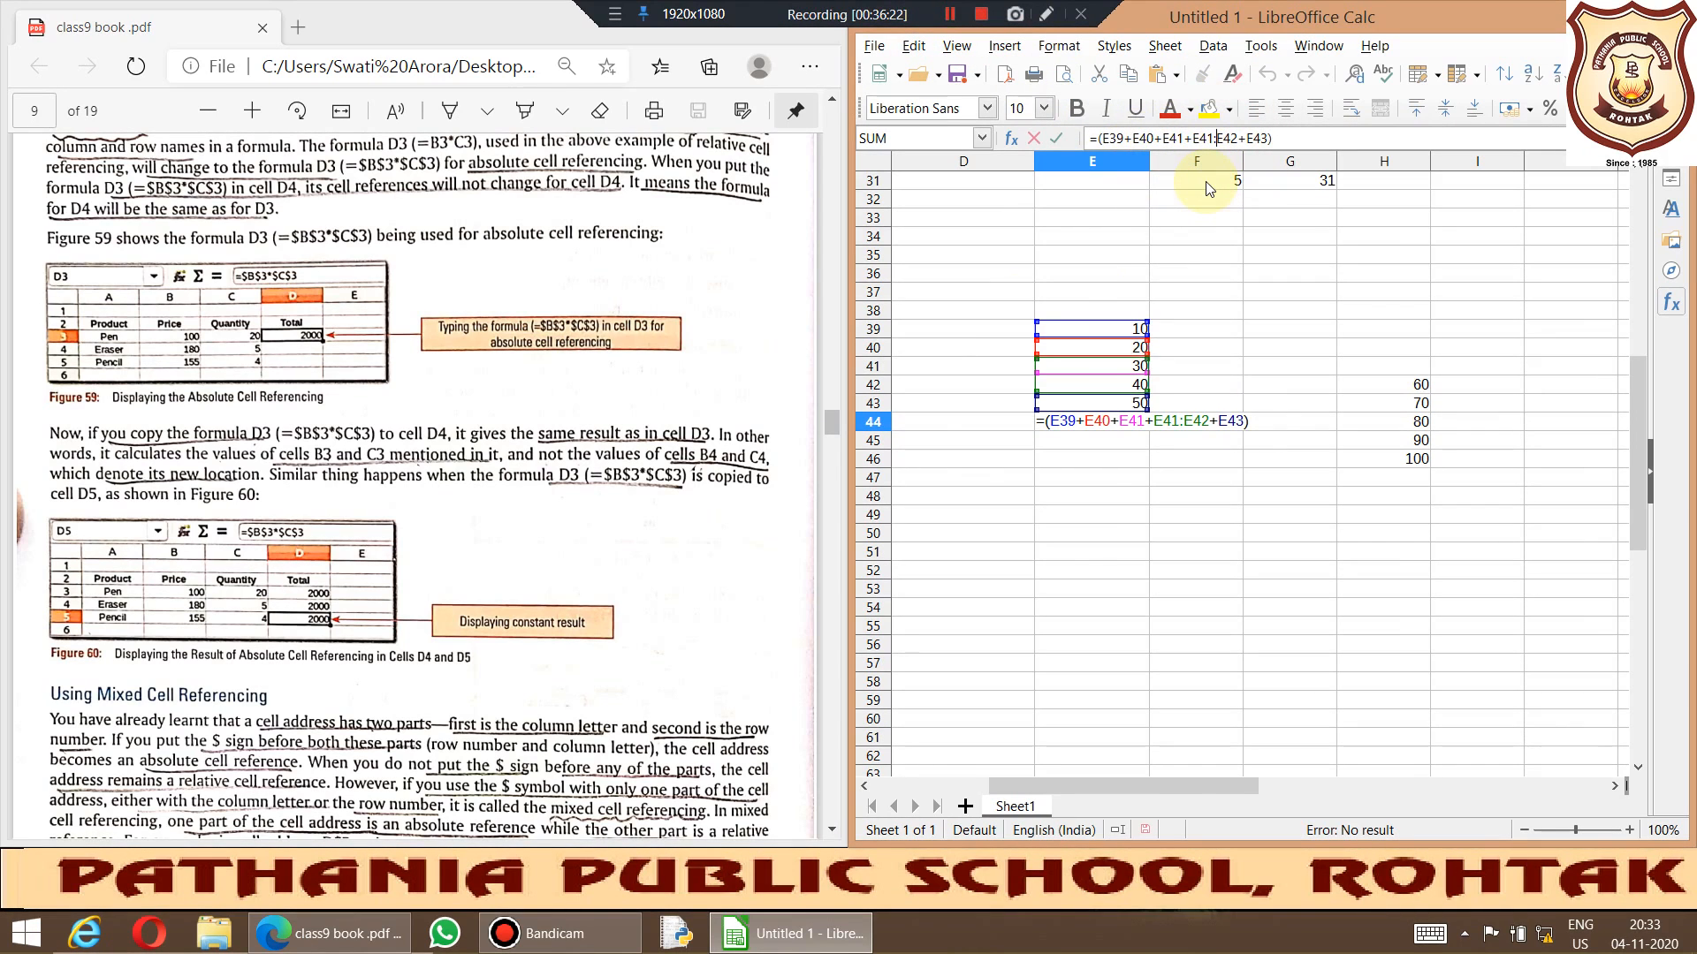
key("BackSpace")
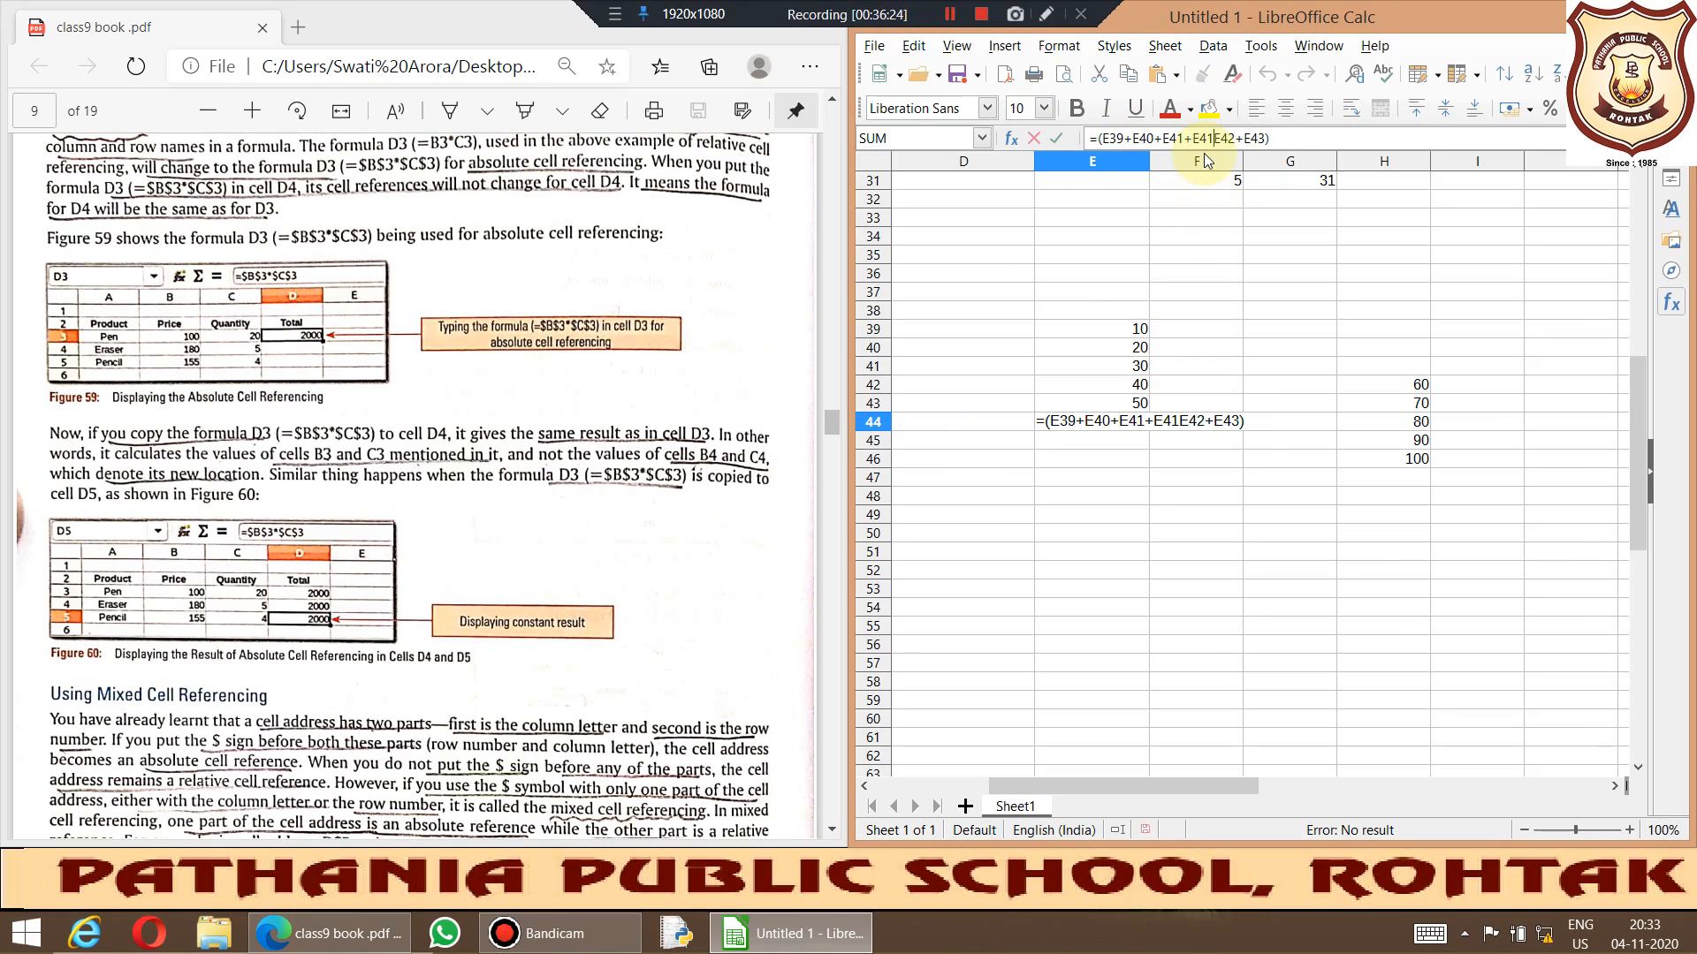
type("+")
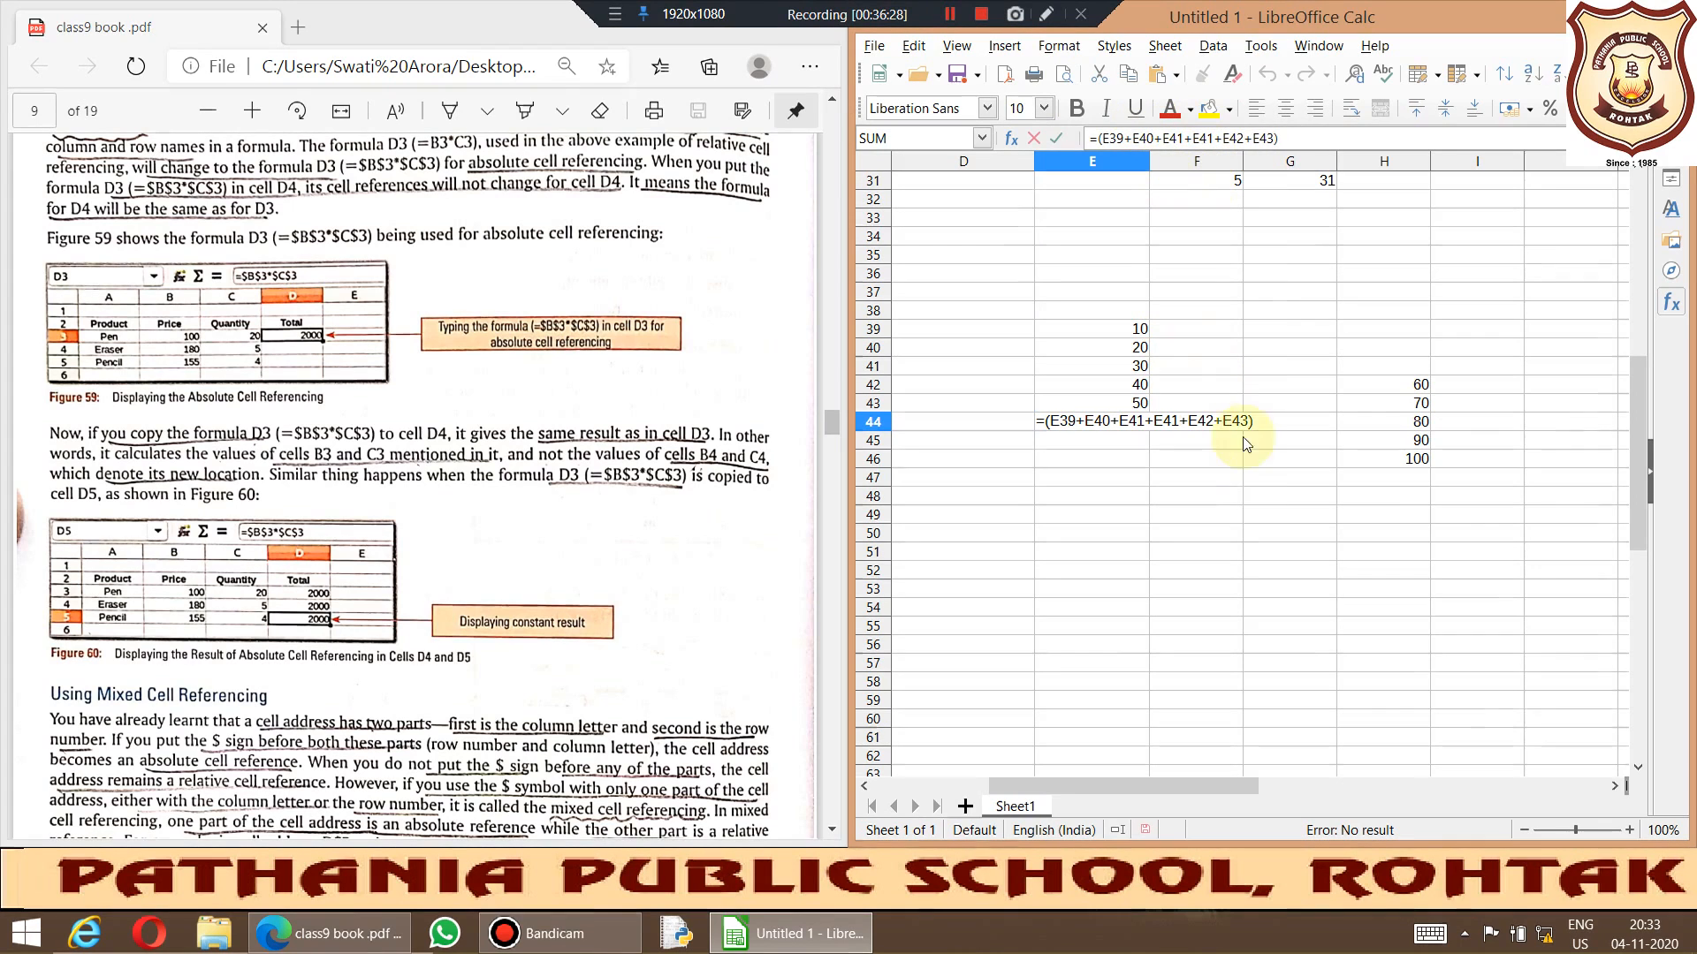
key("Return")
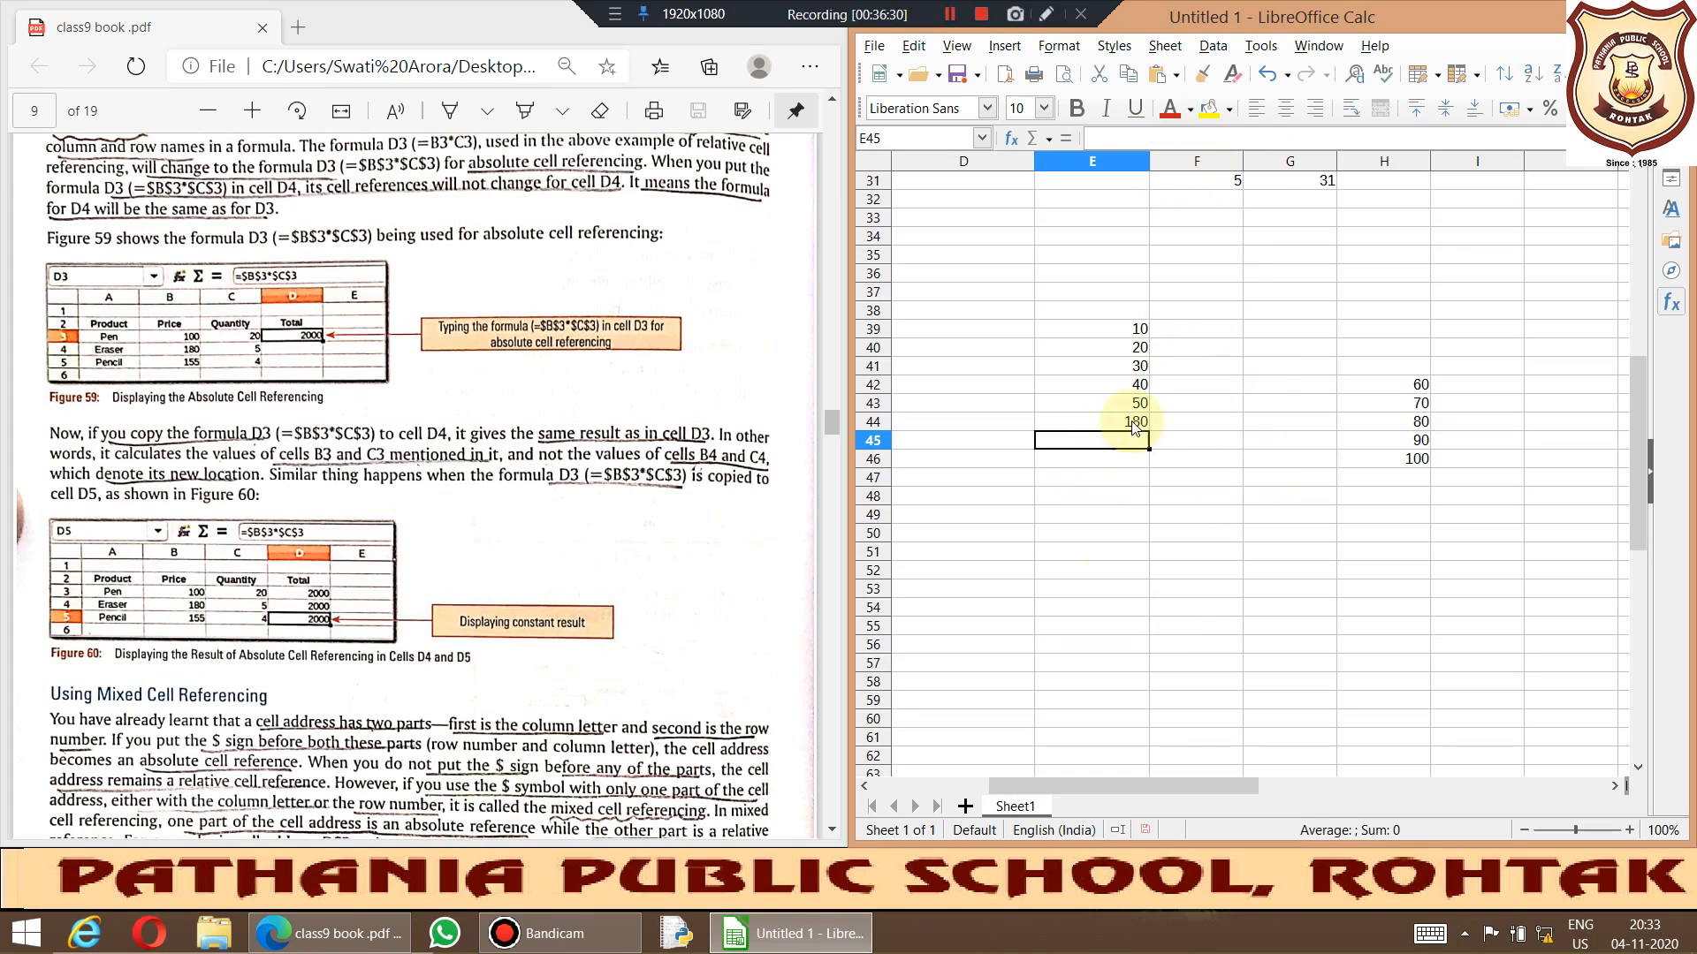
Step: Remove the duplicate E41 reference from the formula in E44, leaving =(E39+E40+E41+E42+E43)
left_click(1134, 423)
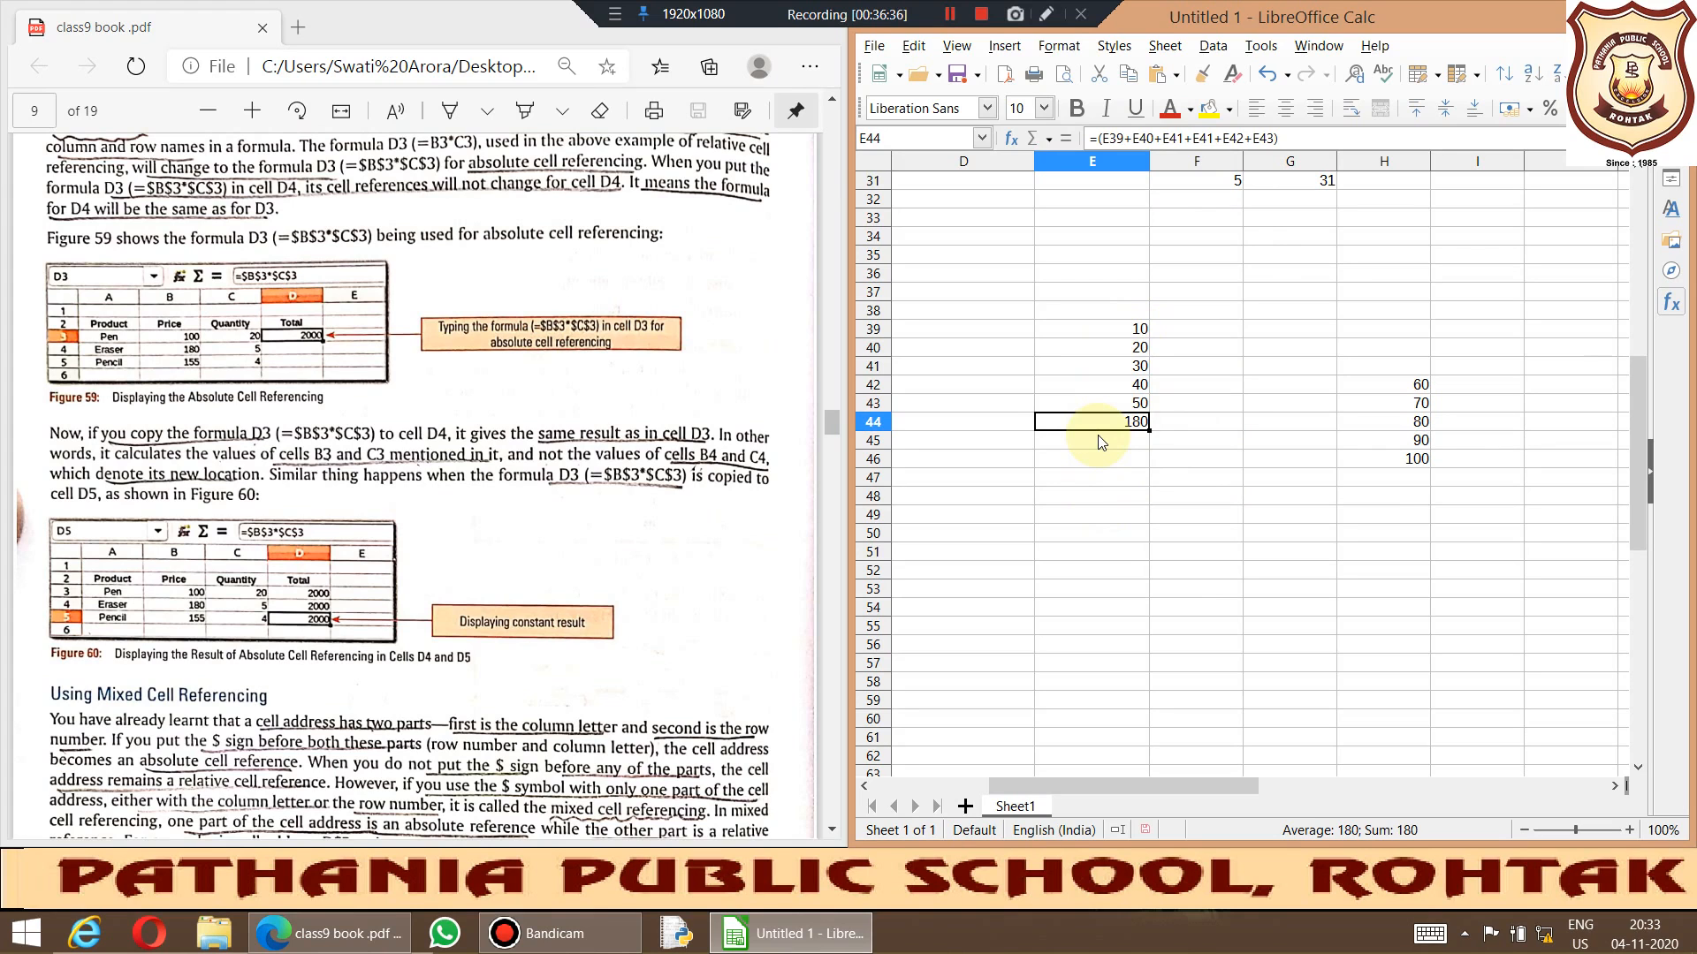
key("F2")
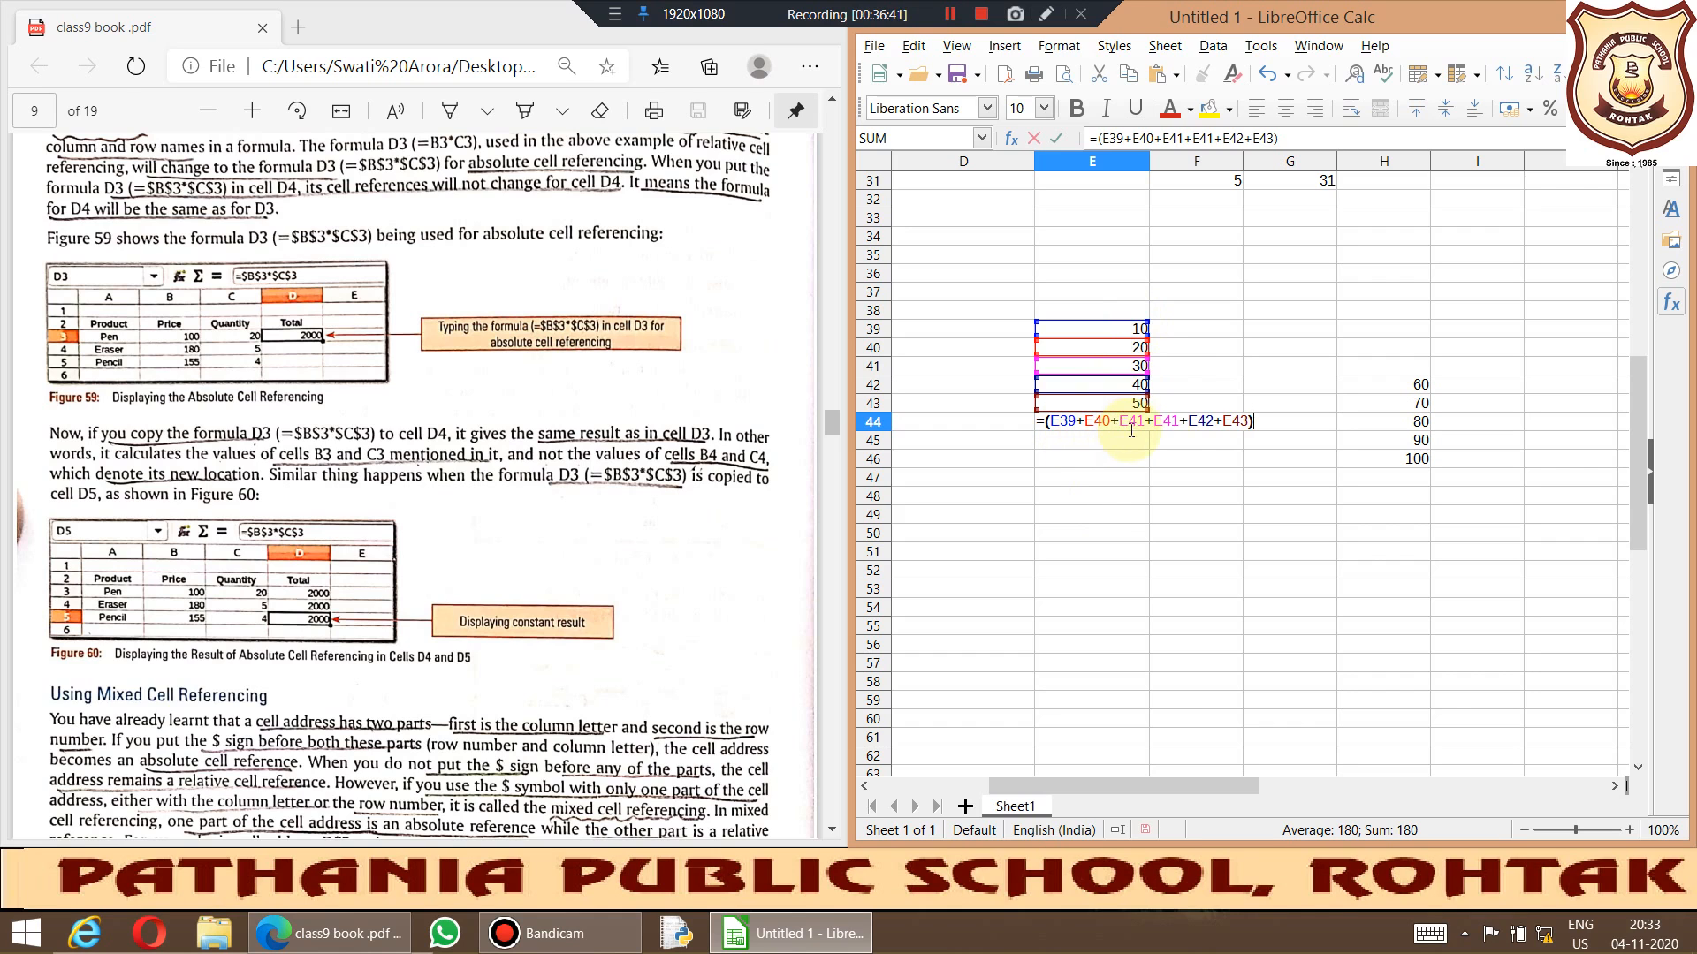
left_click(1180, 420)
key("BackSpace")
key("BackSpace")
key("BackSpace")
key("BackSpace")
key("Return")
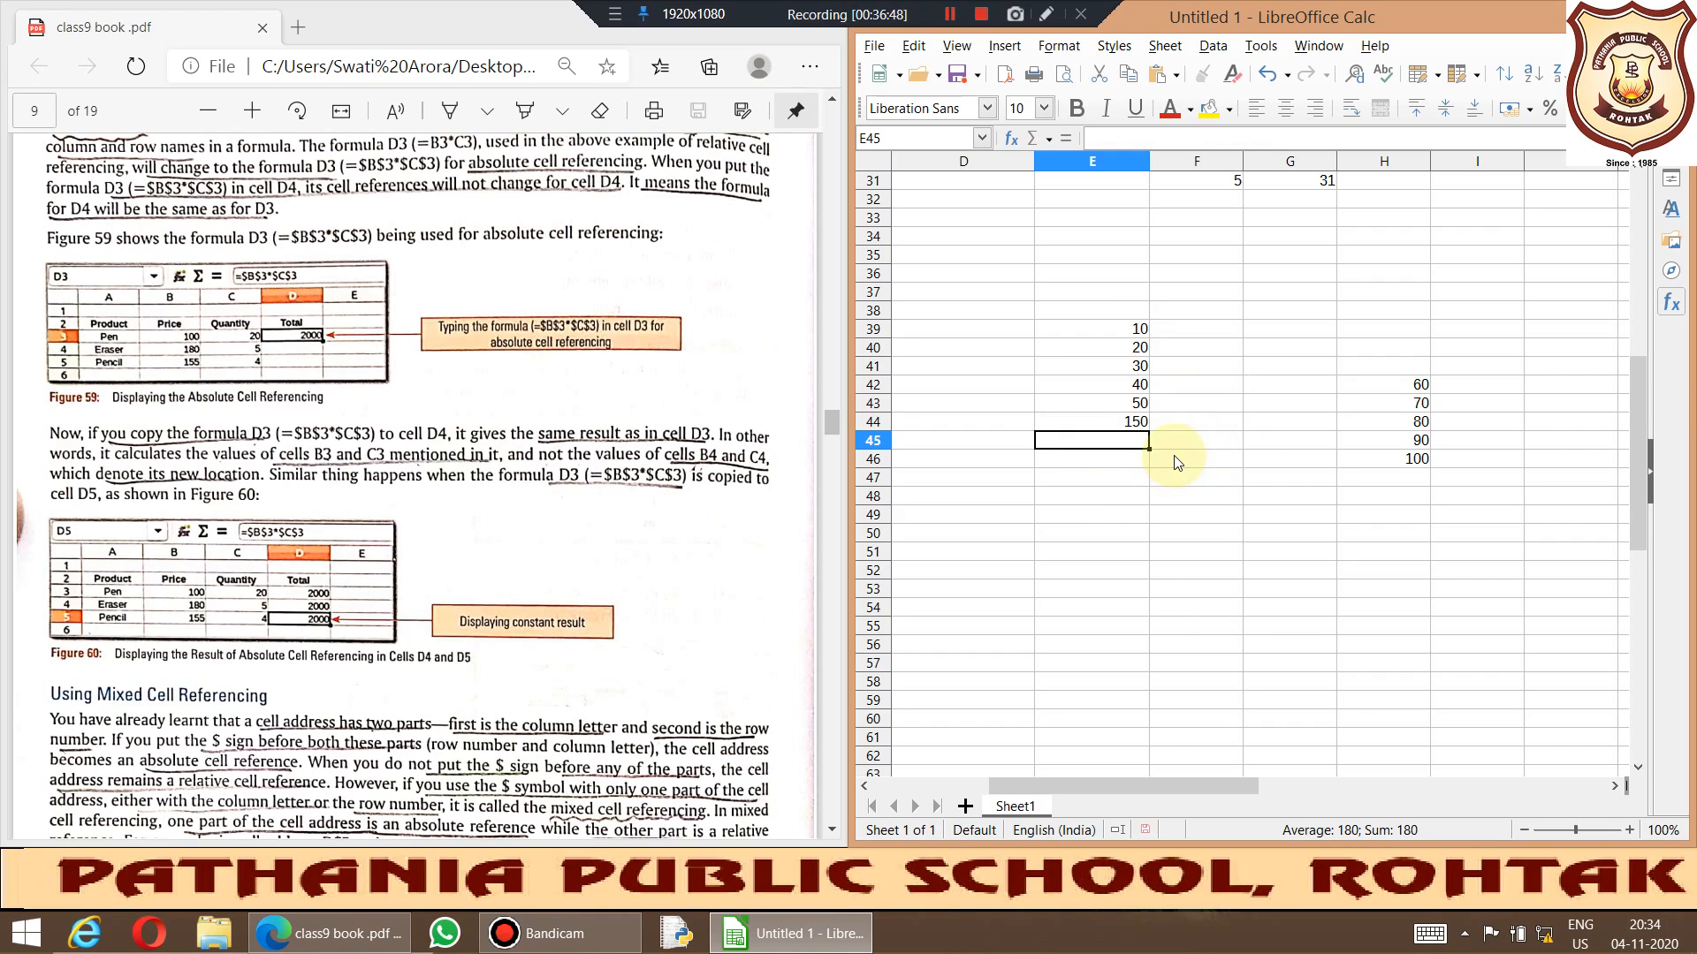
Step: Copy the addition formula from E44 and paste it into H47 below the second column of numbers
left_click(1127, 426)
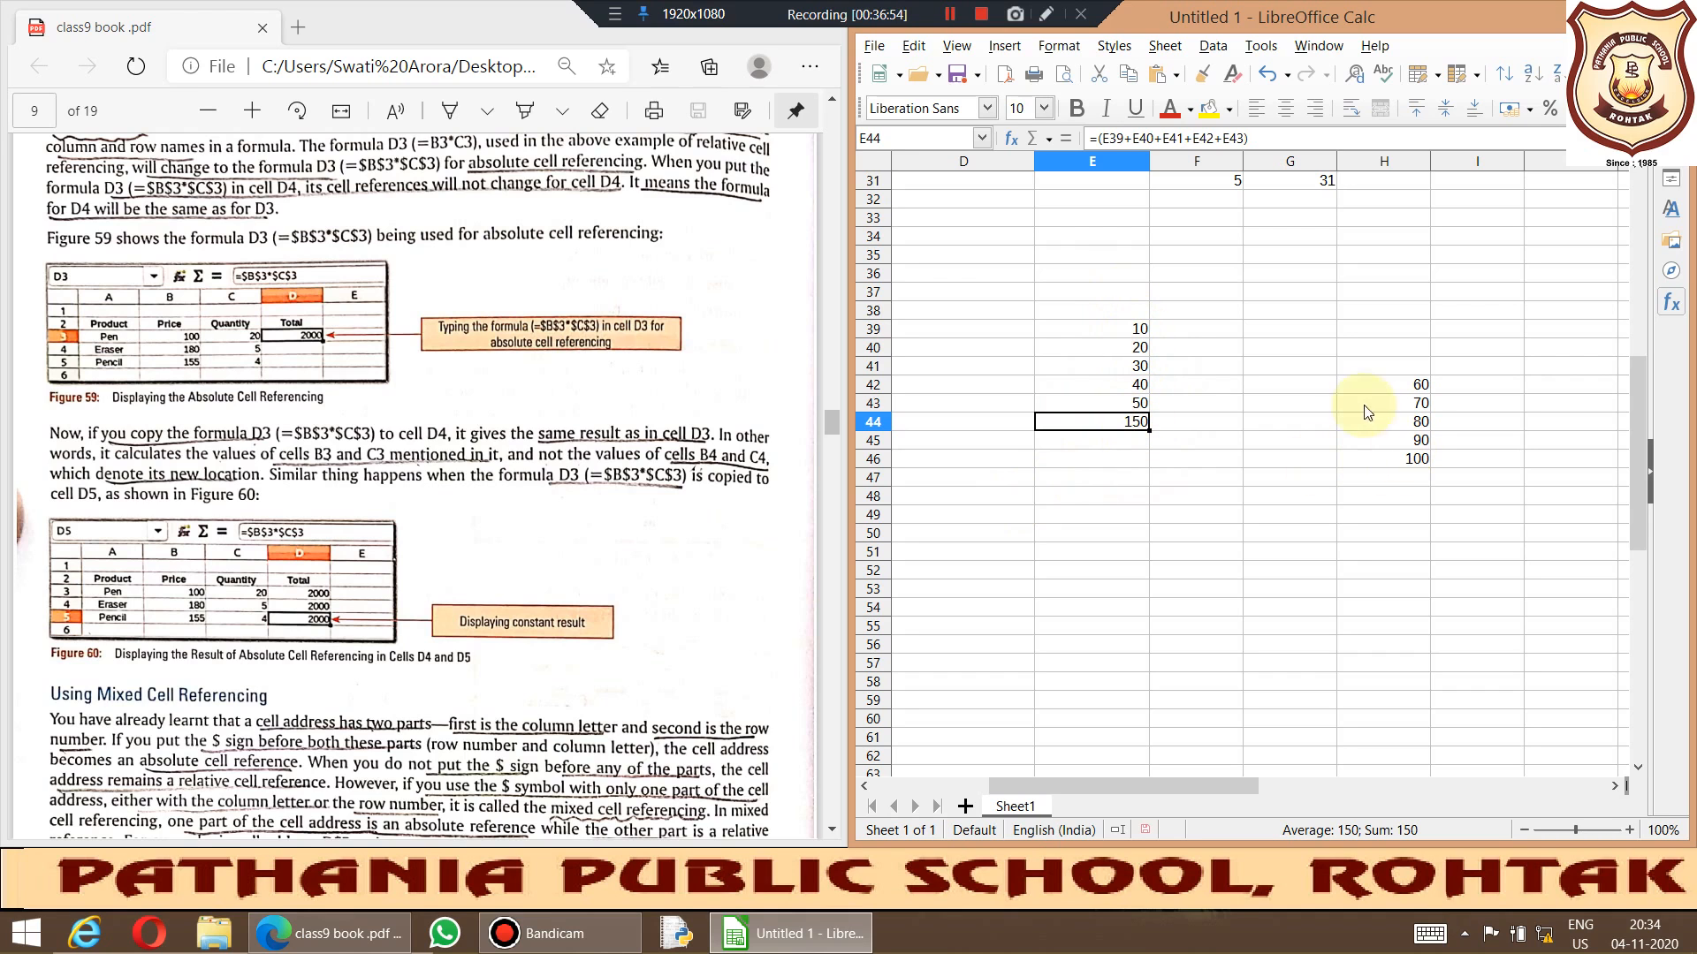
left_click(1385, 479)
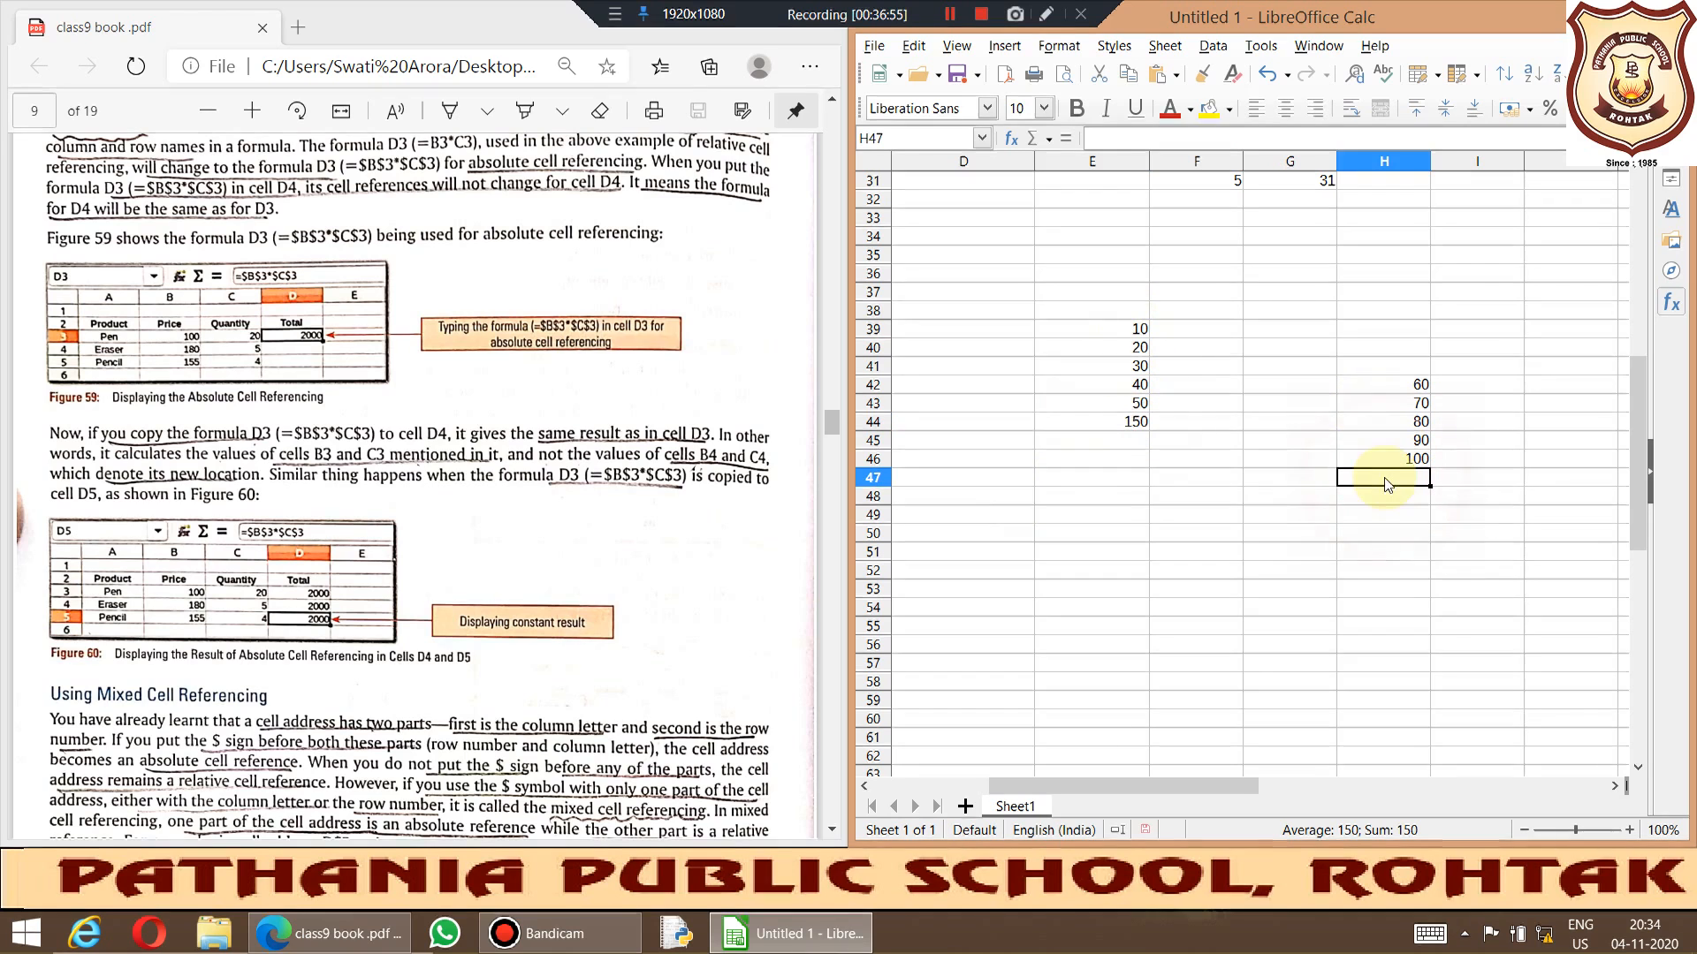
left_click(1111, 417)
right_click(1099, 427)
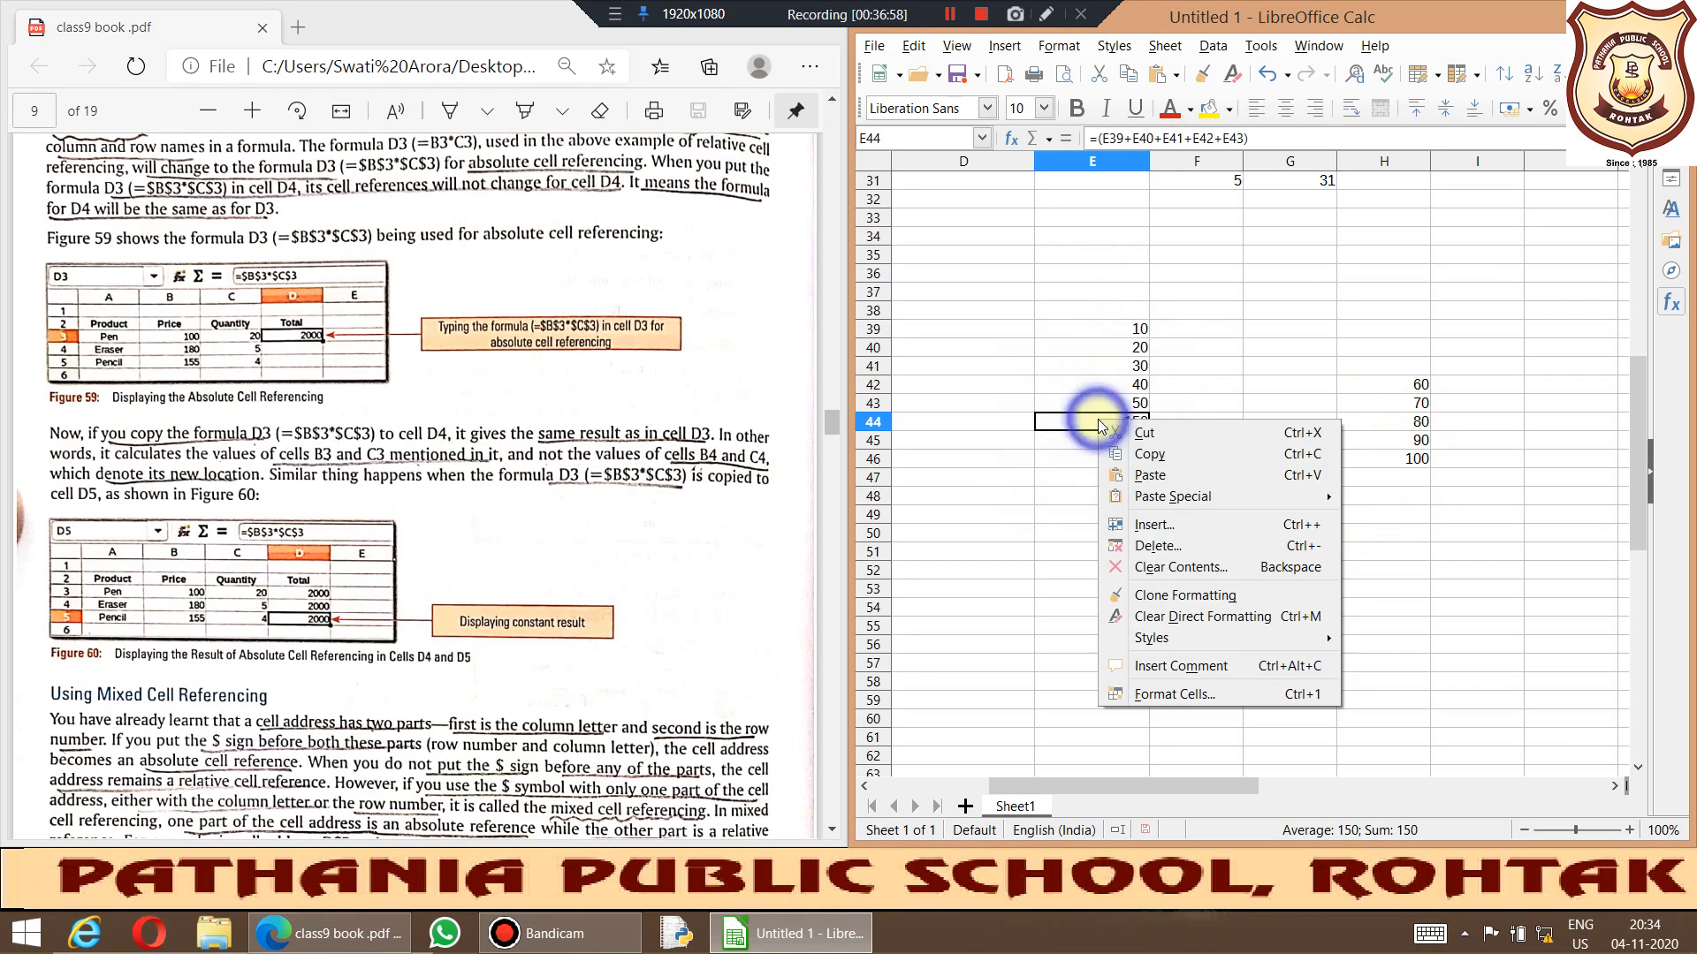
left_click(1144, 455)
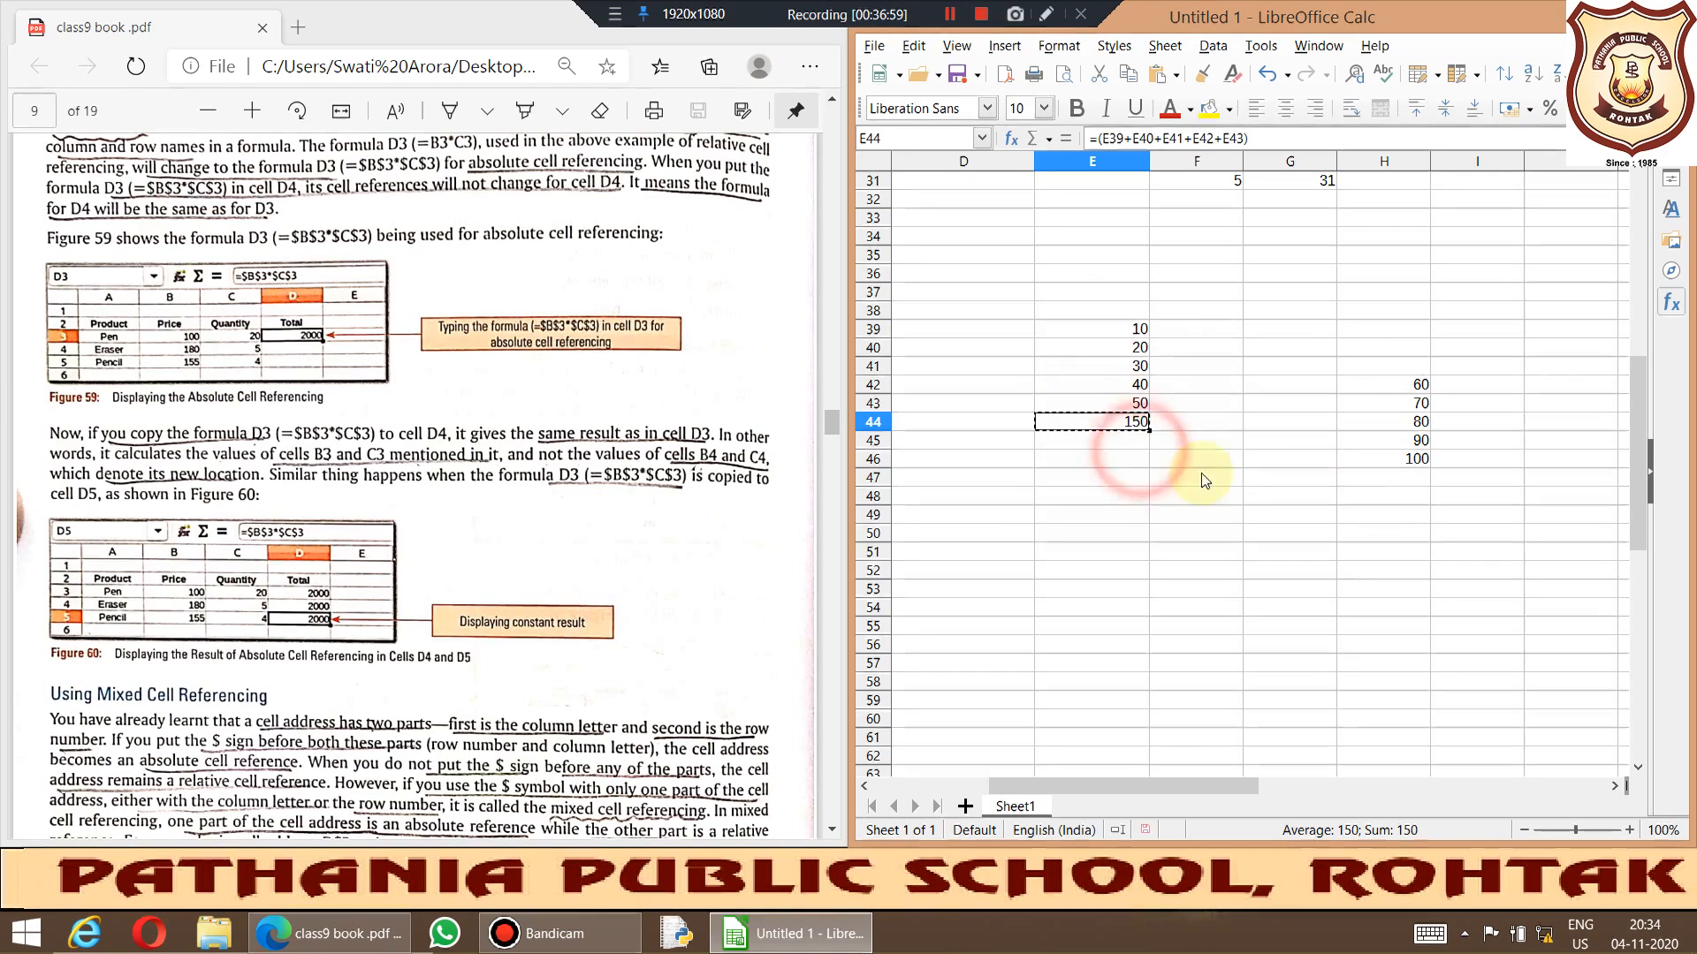
right_click(1371, 480)
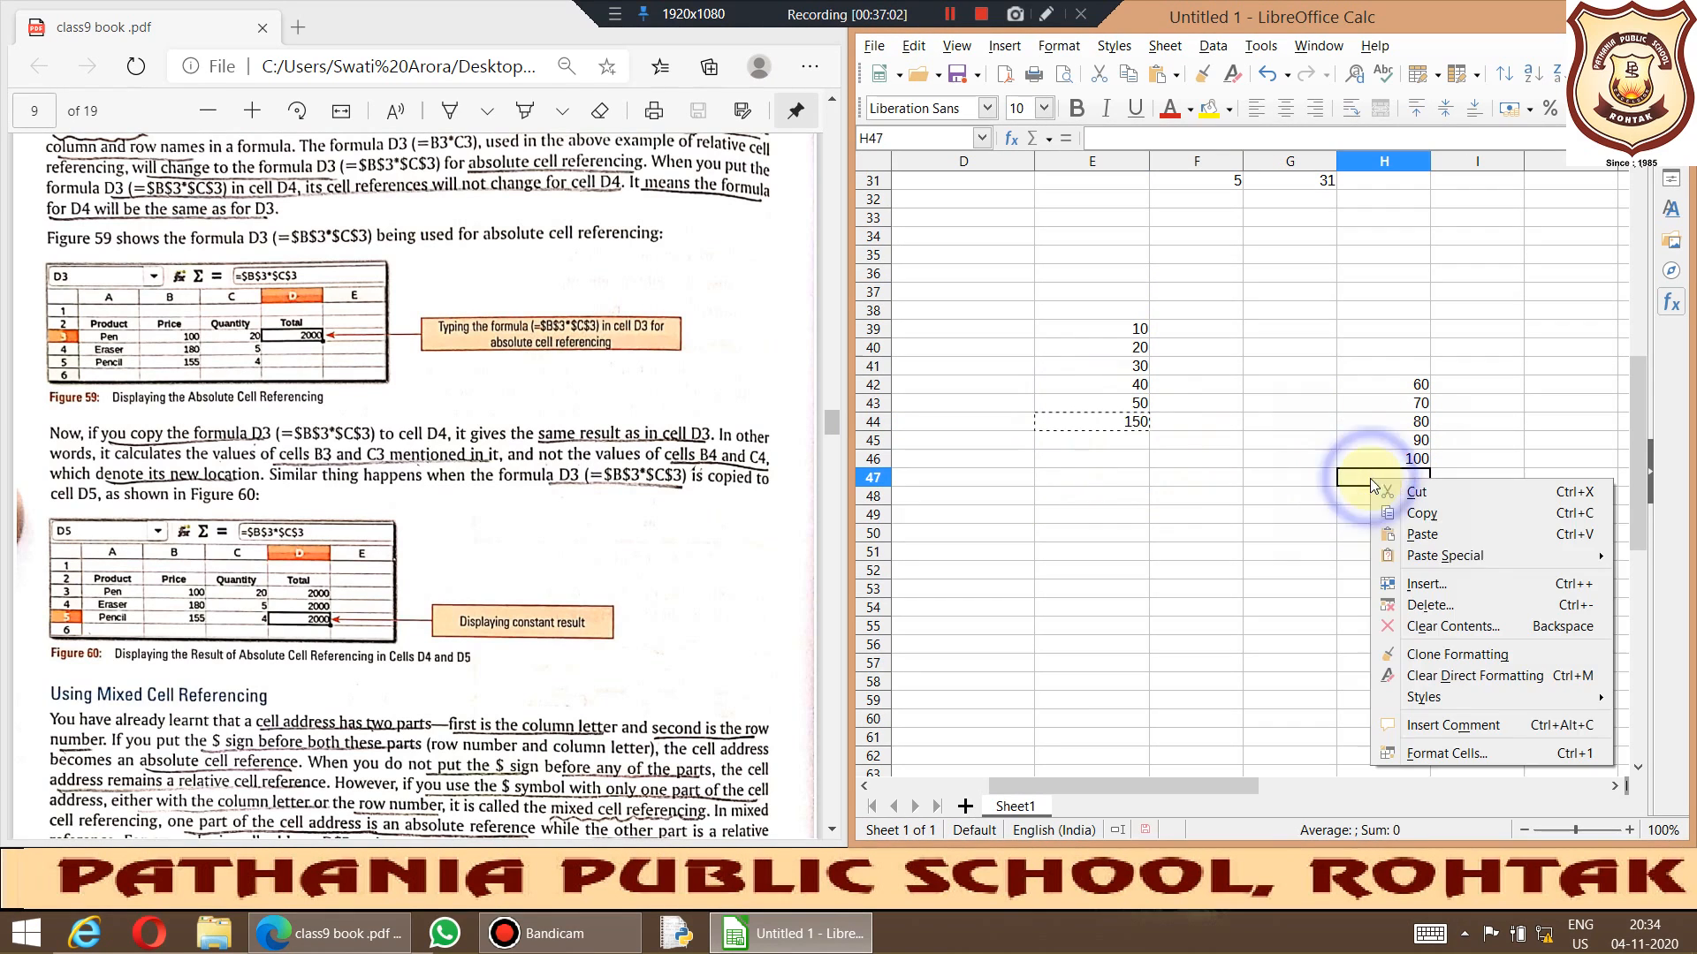
left_click(1420, 534)
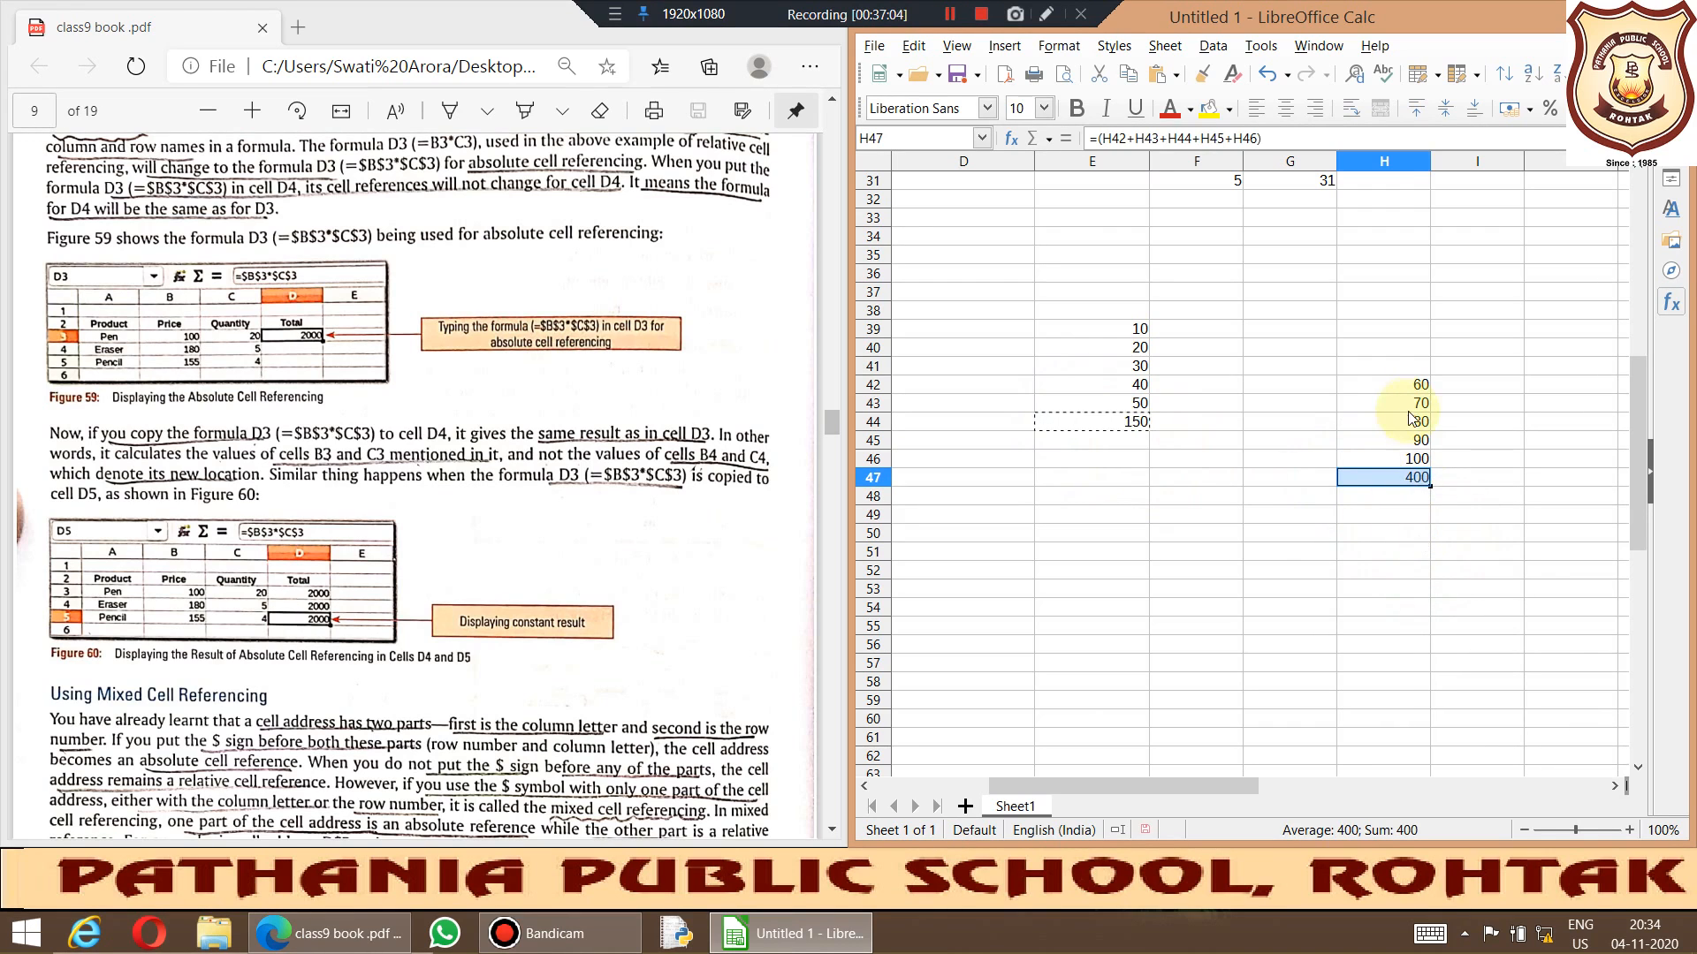
Step: Compare the cell references in the pasted H47 formula with those in E44, removing the stray E44 reference picked up in H47
double_click(1416, 477)
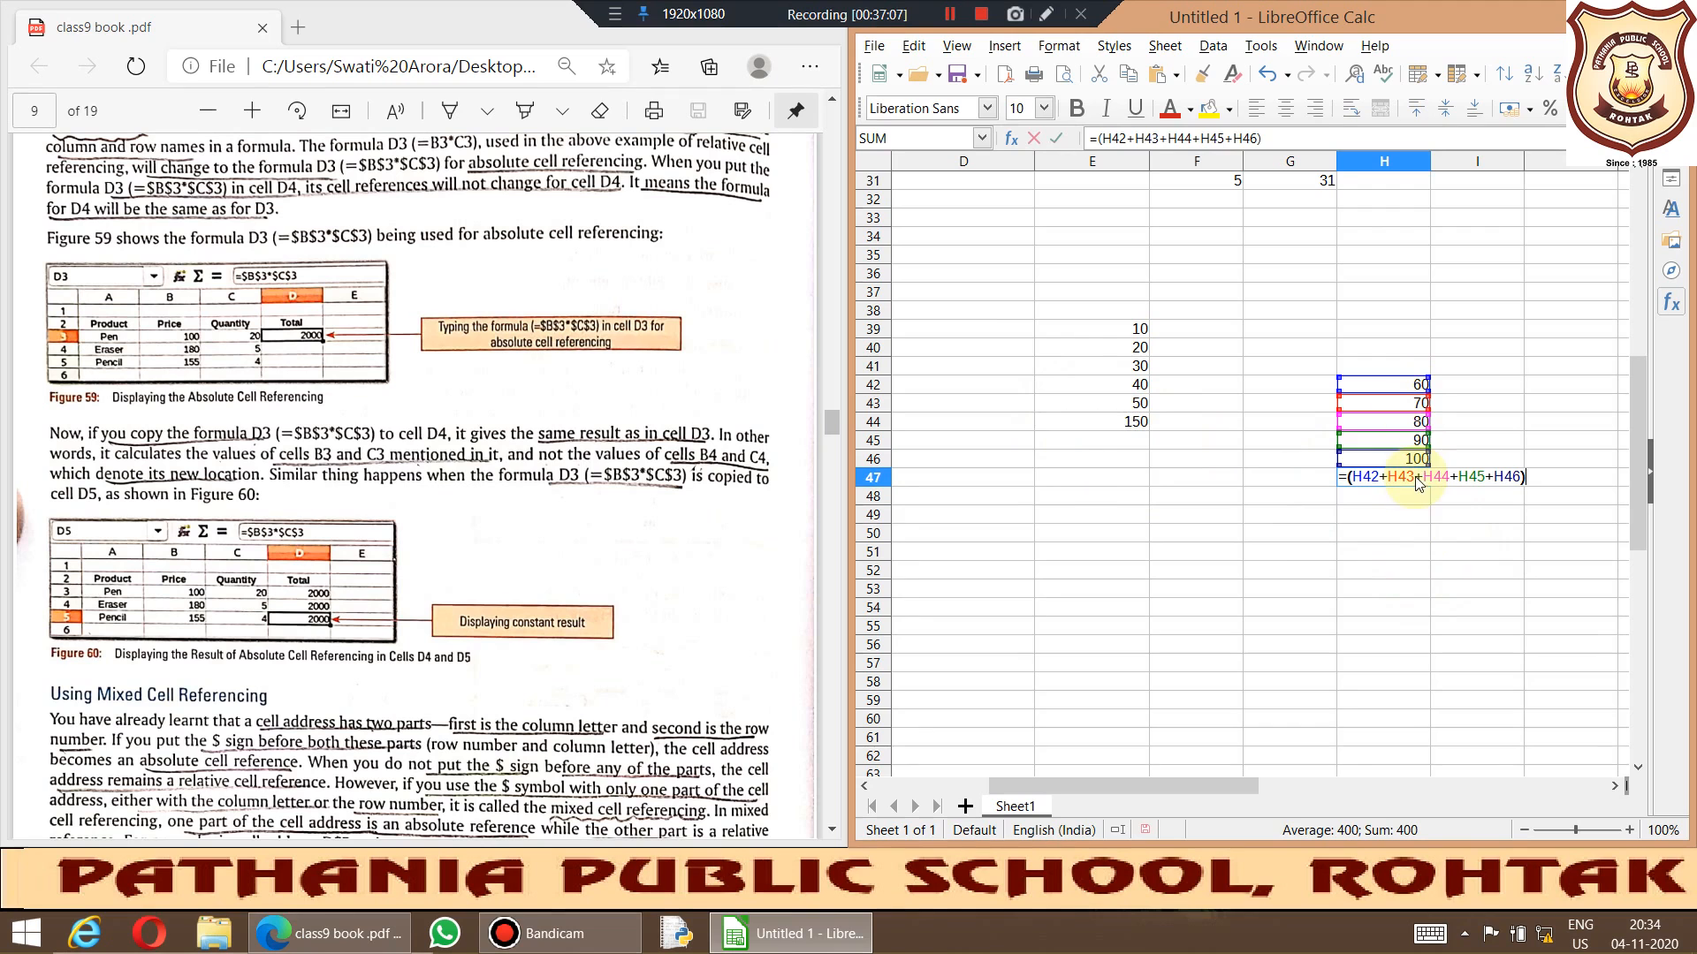
left_click(1117, 429)
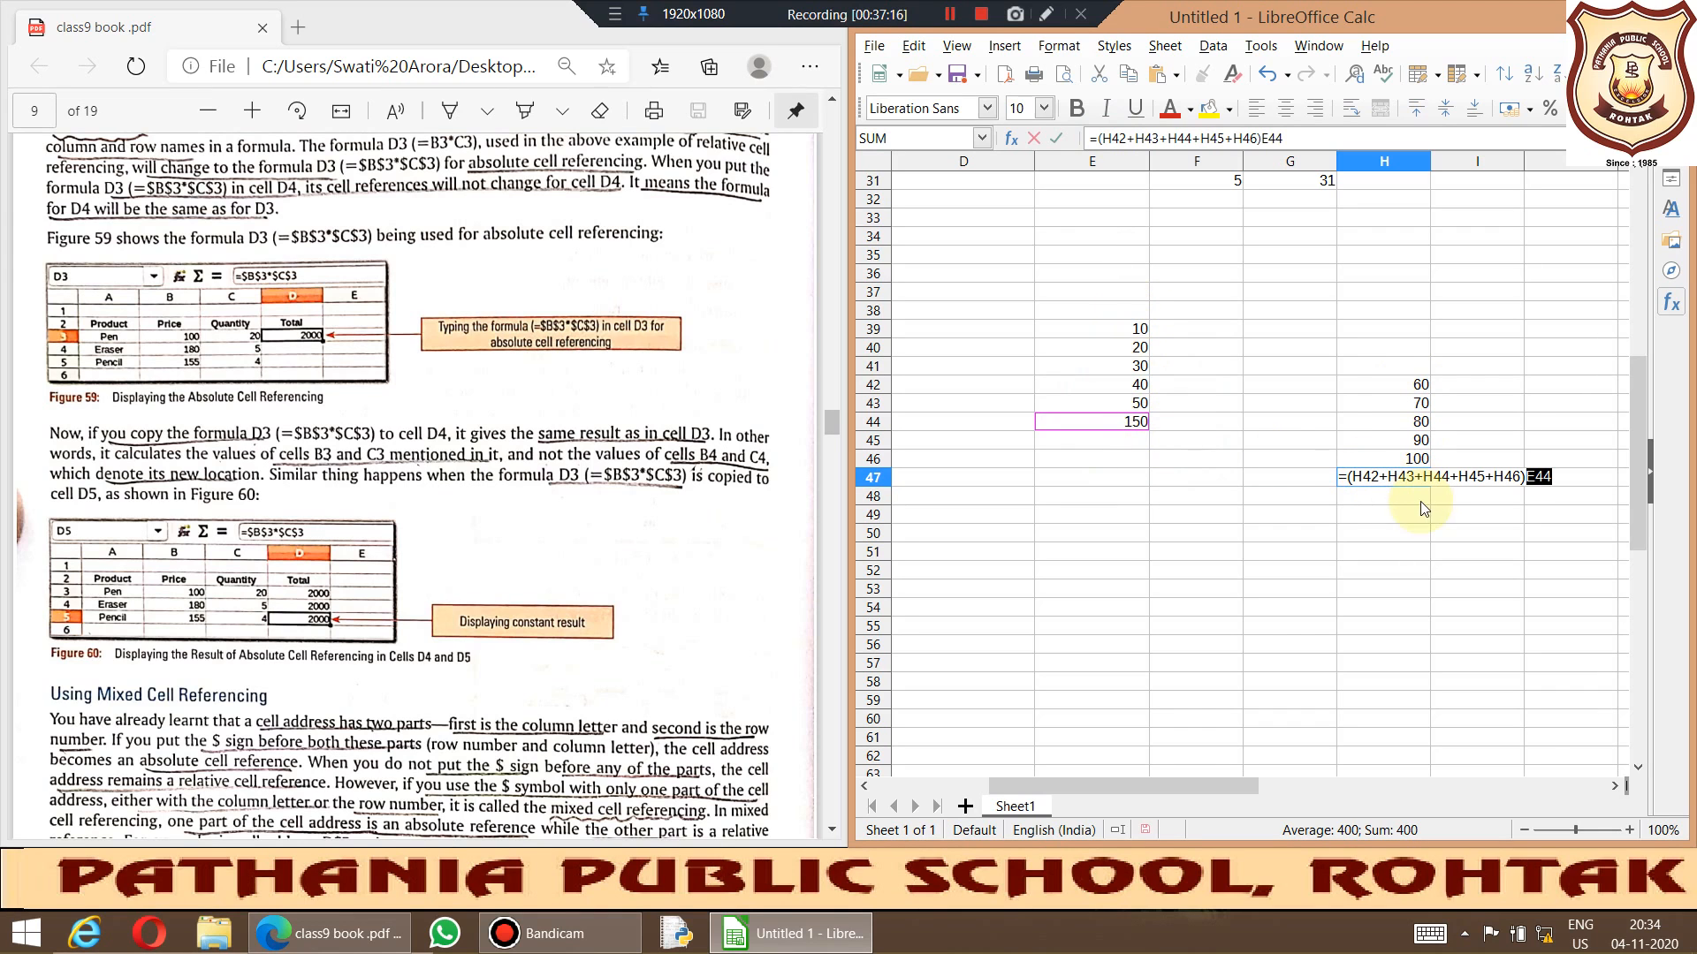
key("BackSpace")
key("BackSpace")
key("BackSpace")
key("Return")
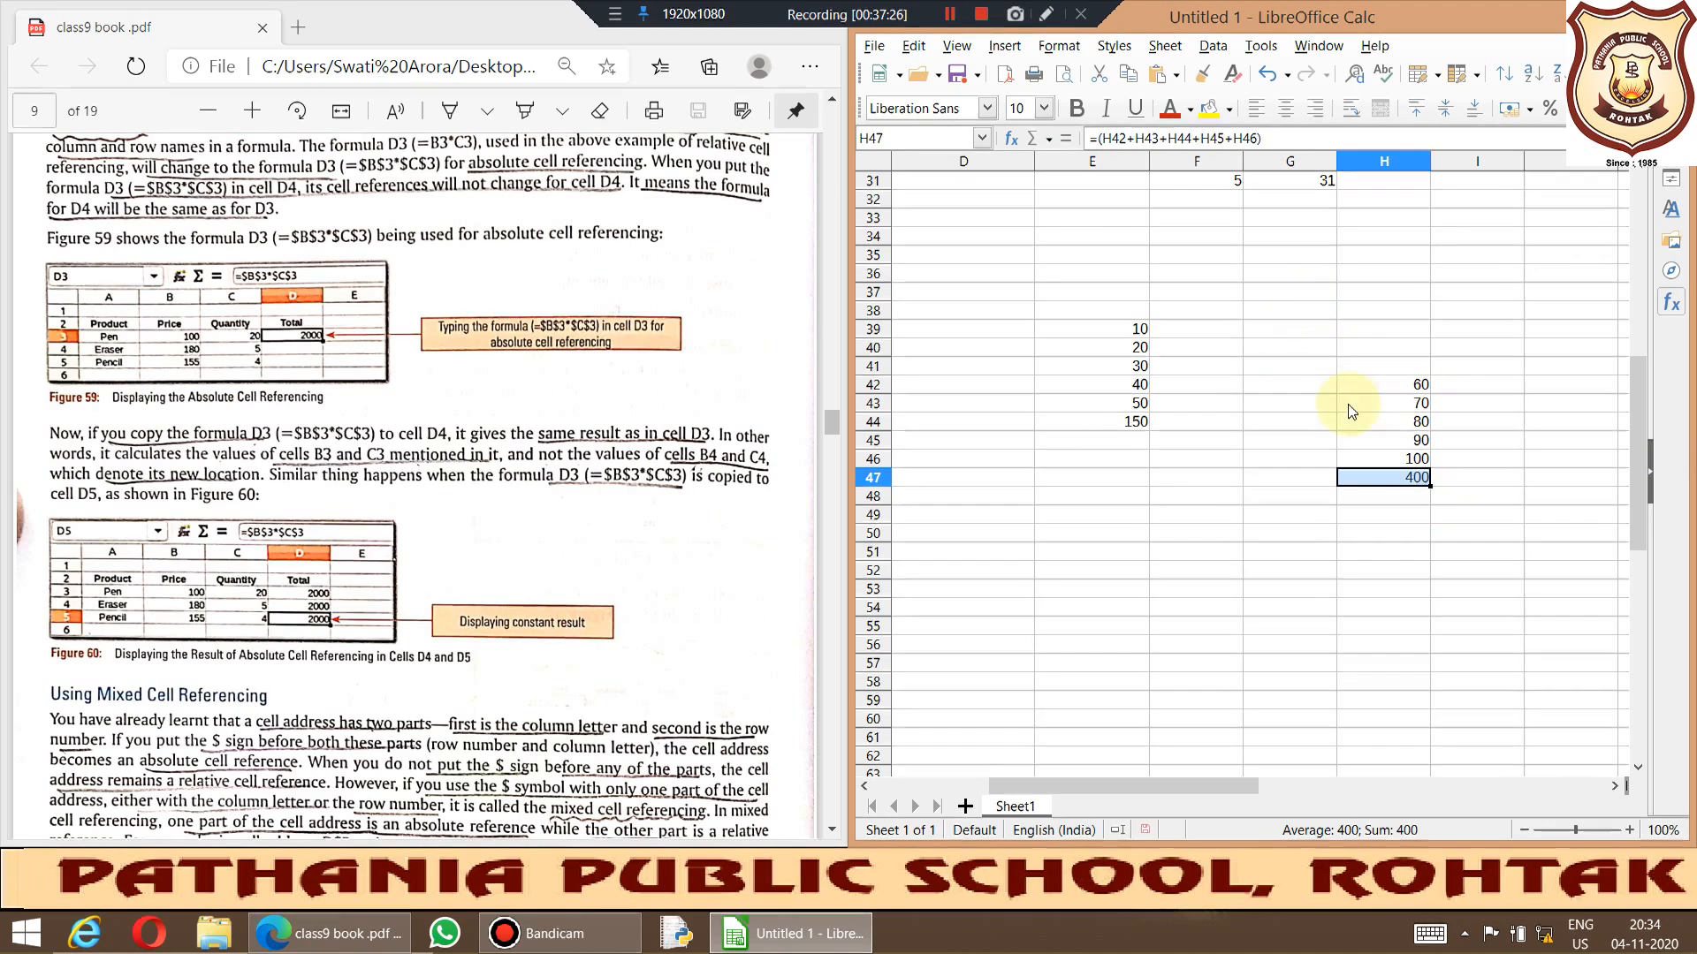
left_click(1115, 422)
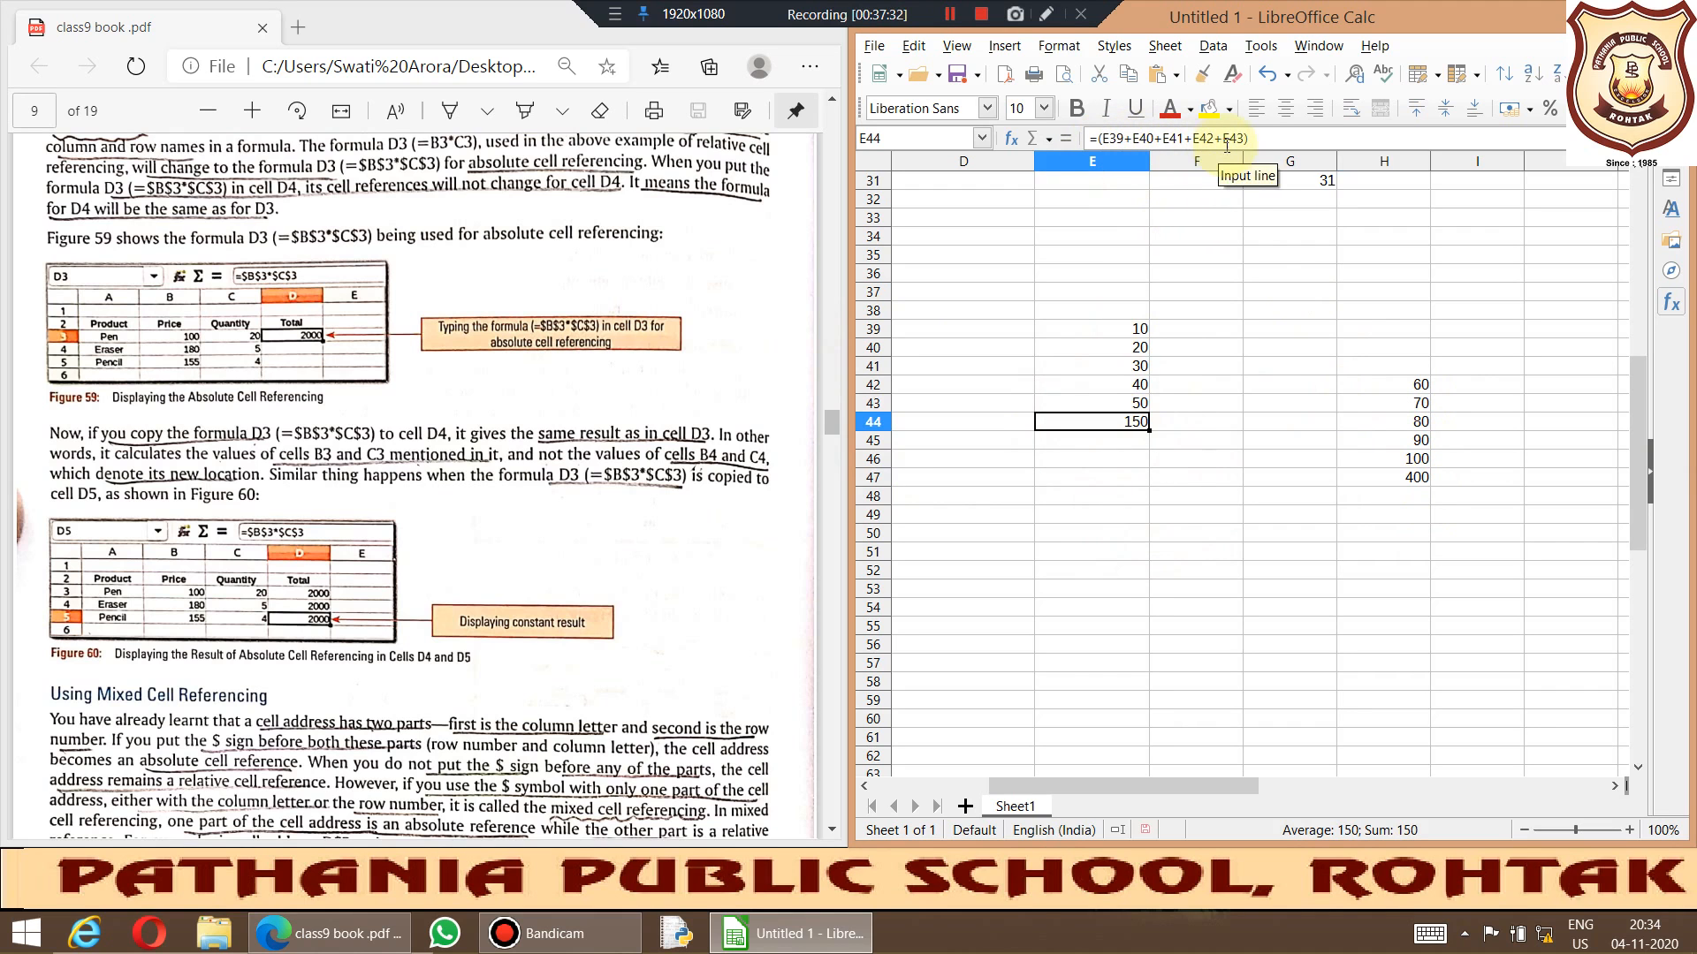
left_click(1405, 477)
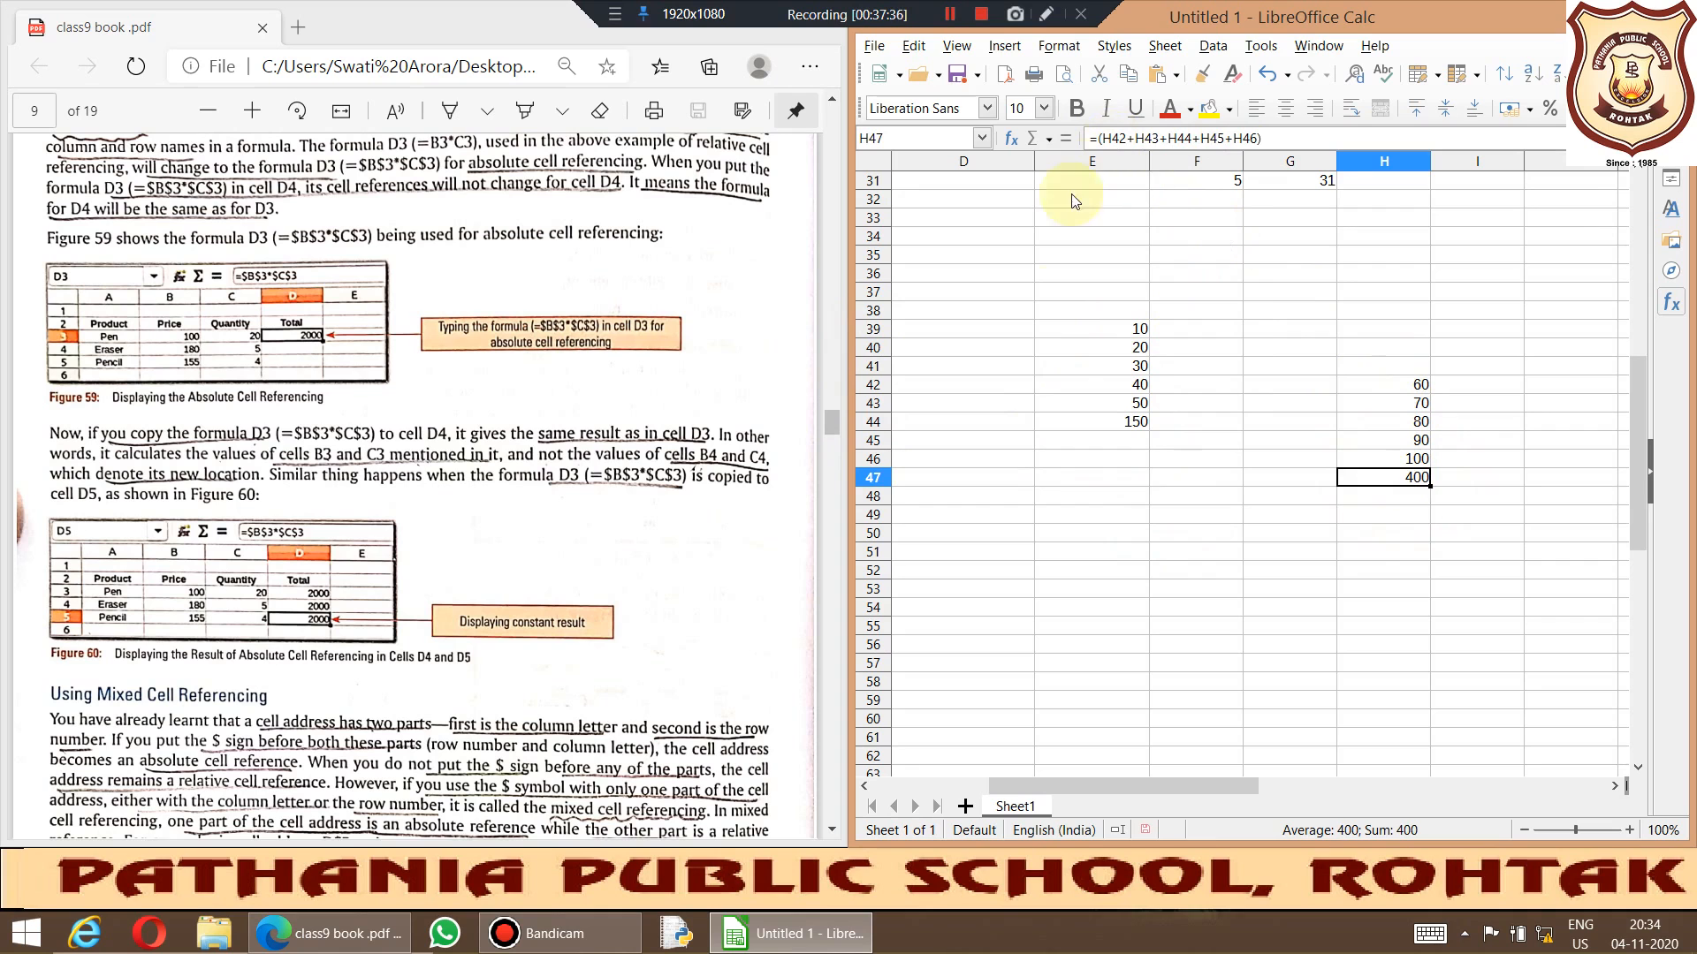
left_click(1414, 387)
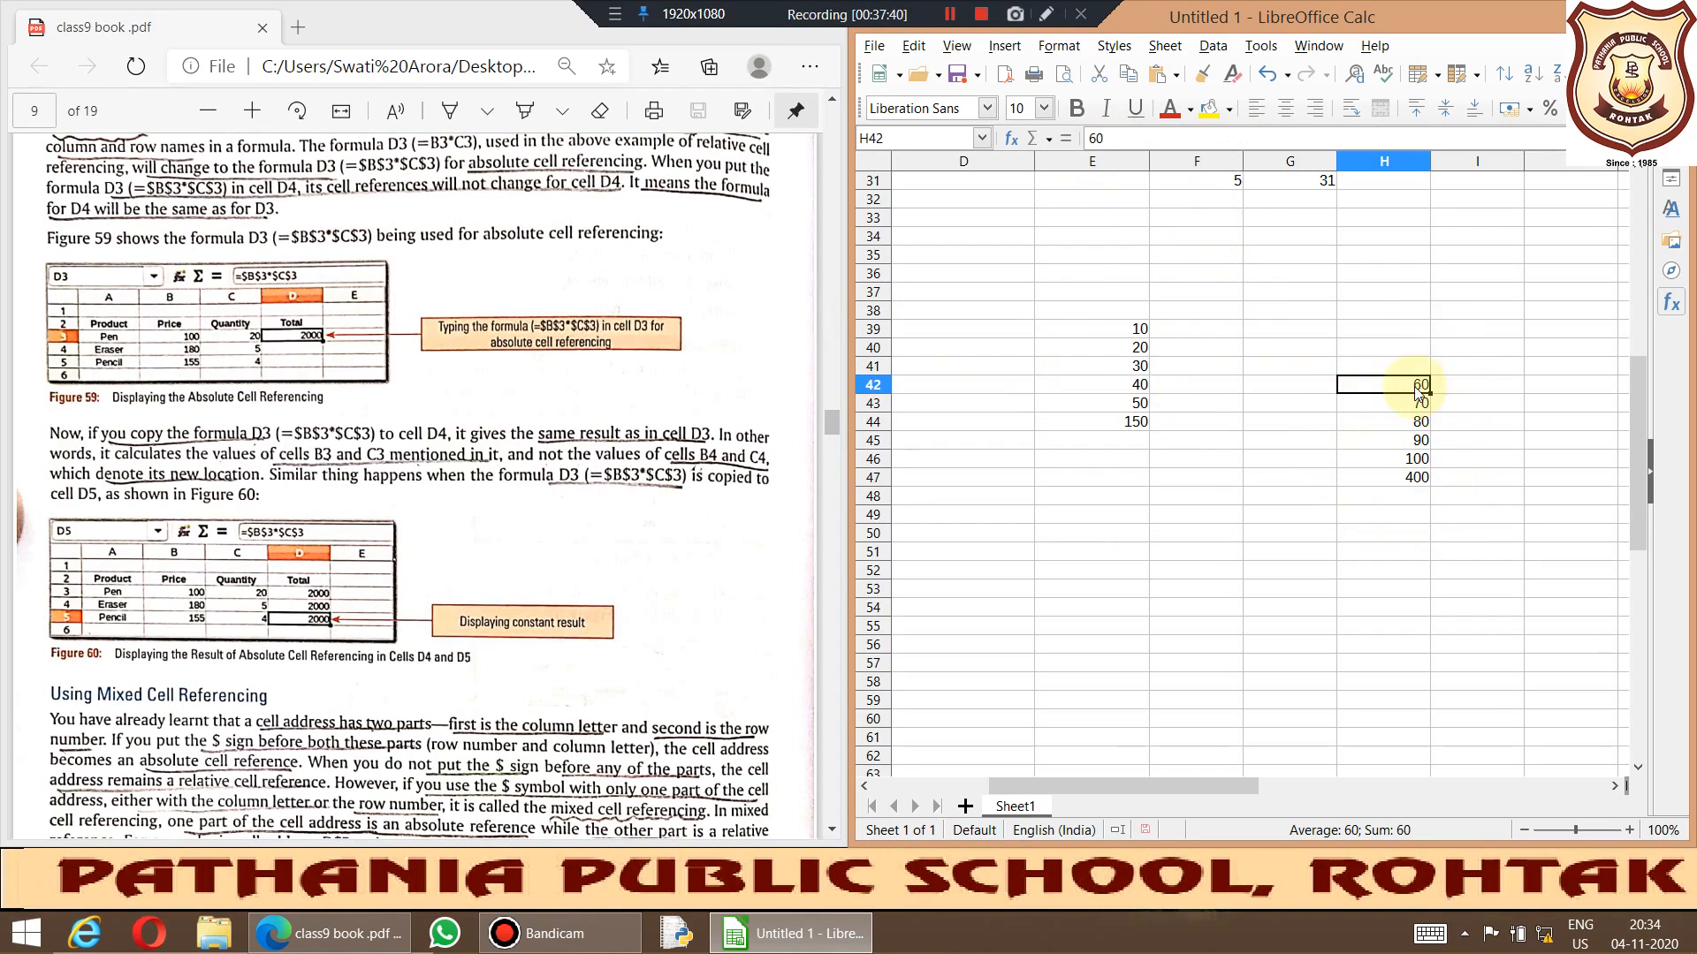
left_click(1419, 477)
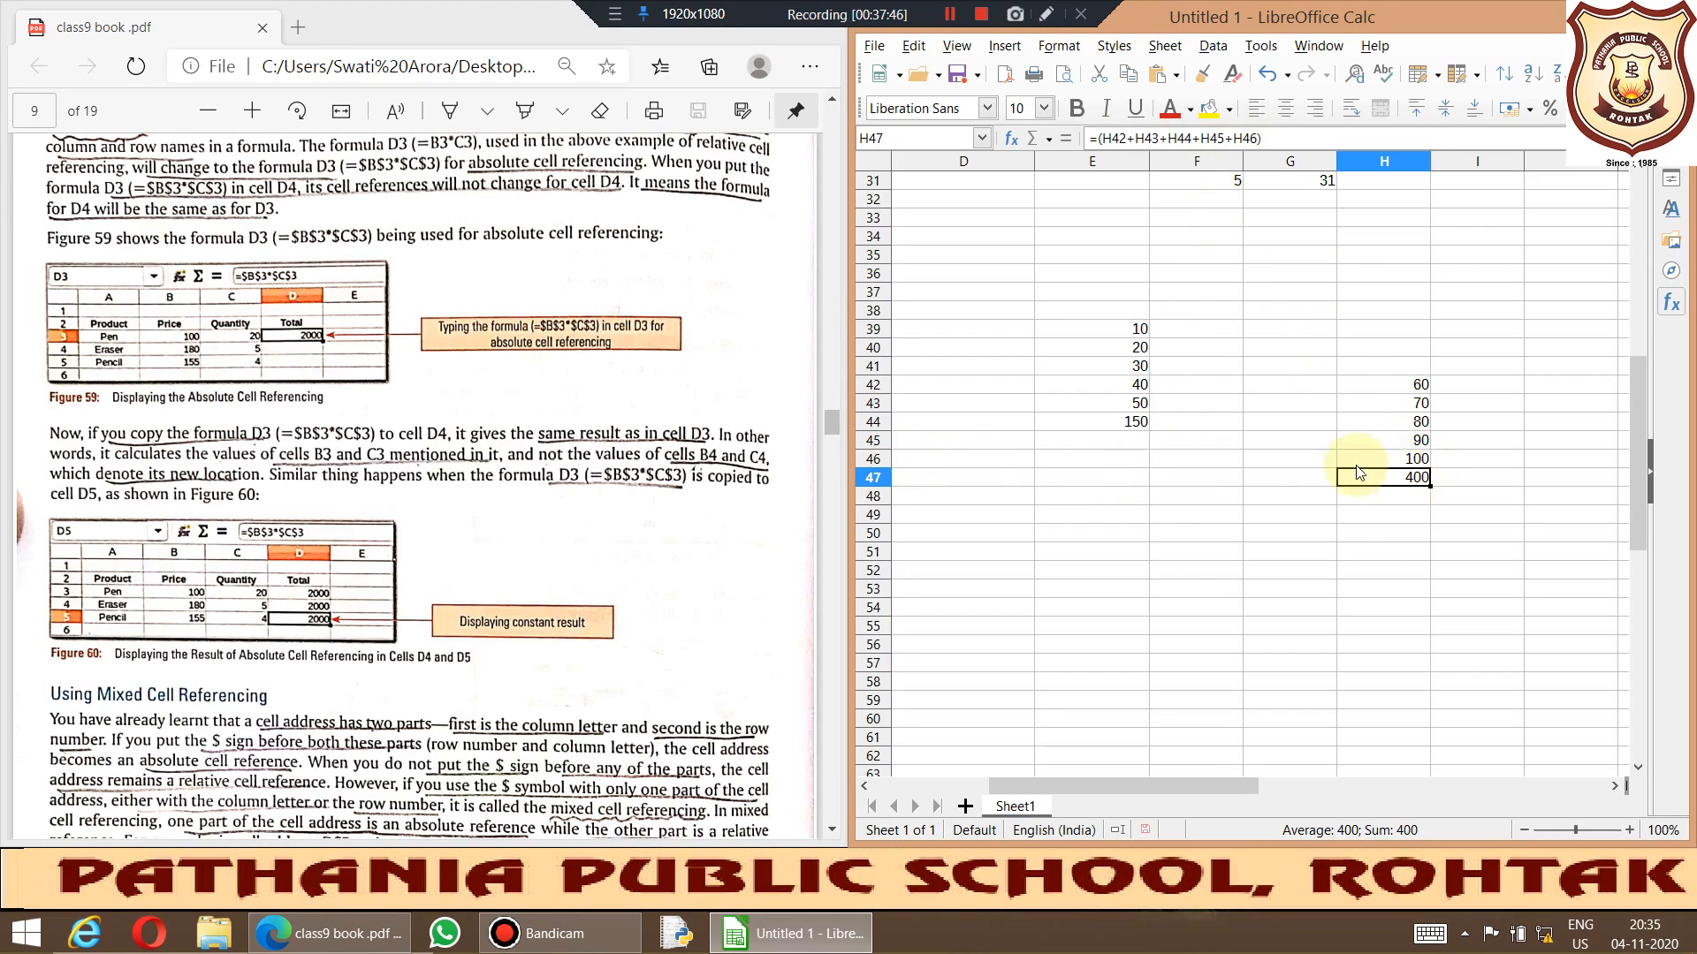
Step: Make every reference in the E44 formula absolute, giving =($E$39+$E$40+$E$41+$E$42+$E$43)
left_click(1136, 428)
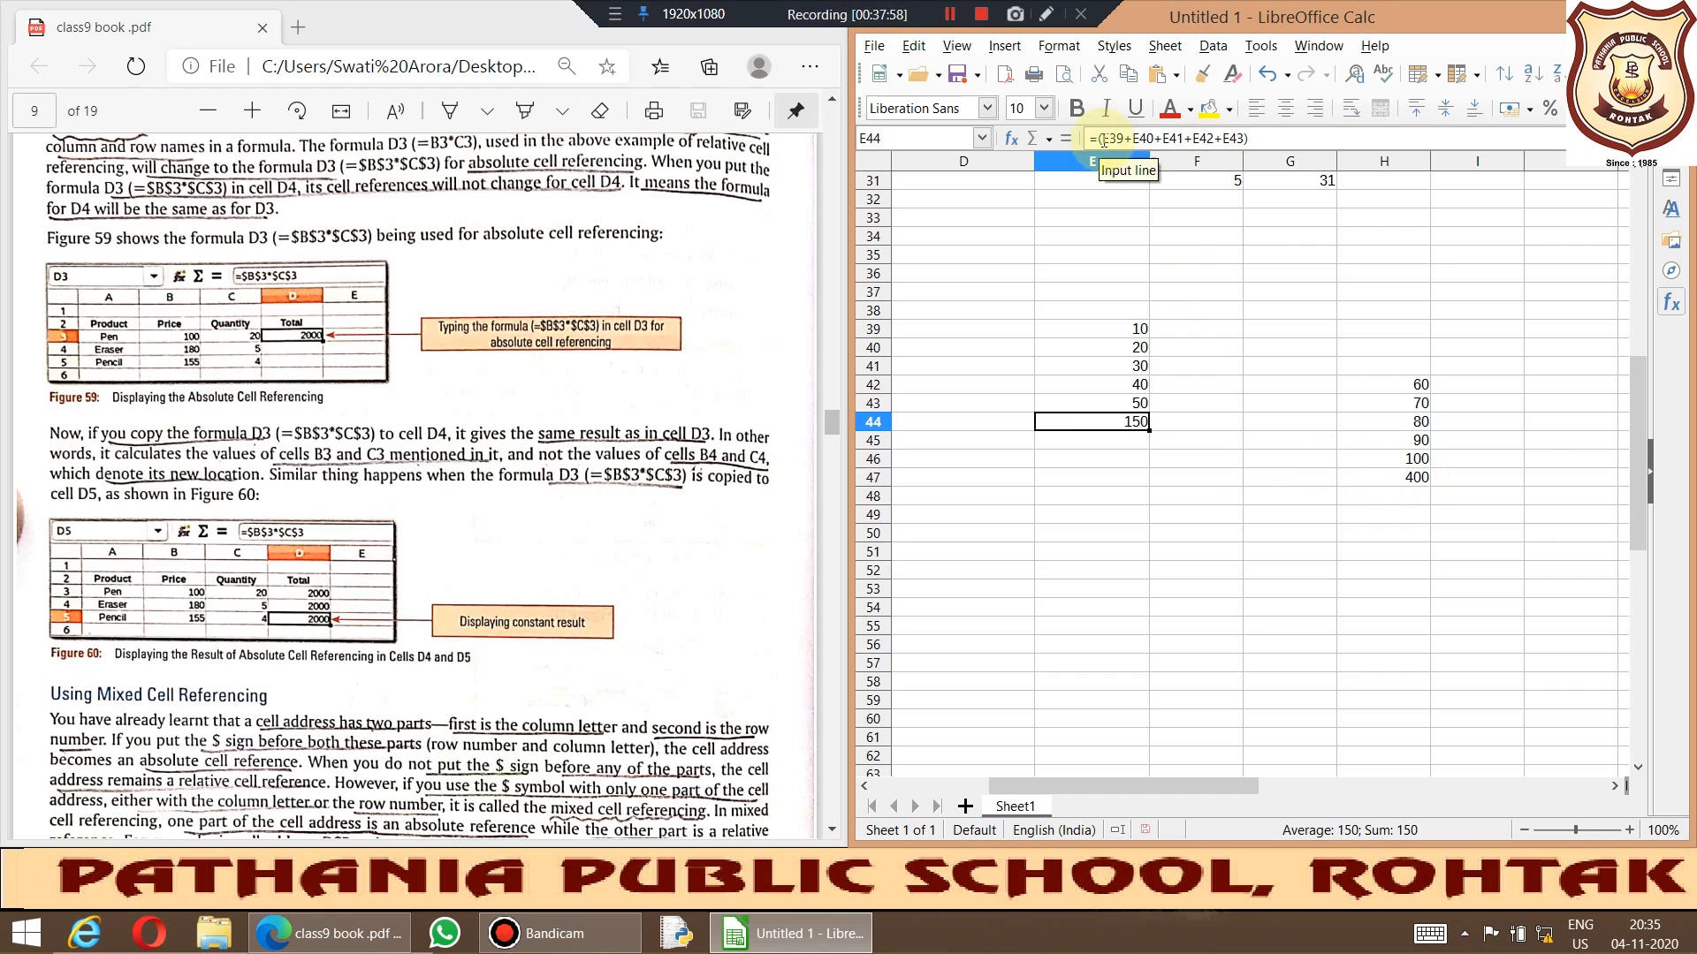
key("F2")
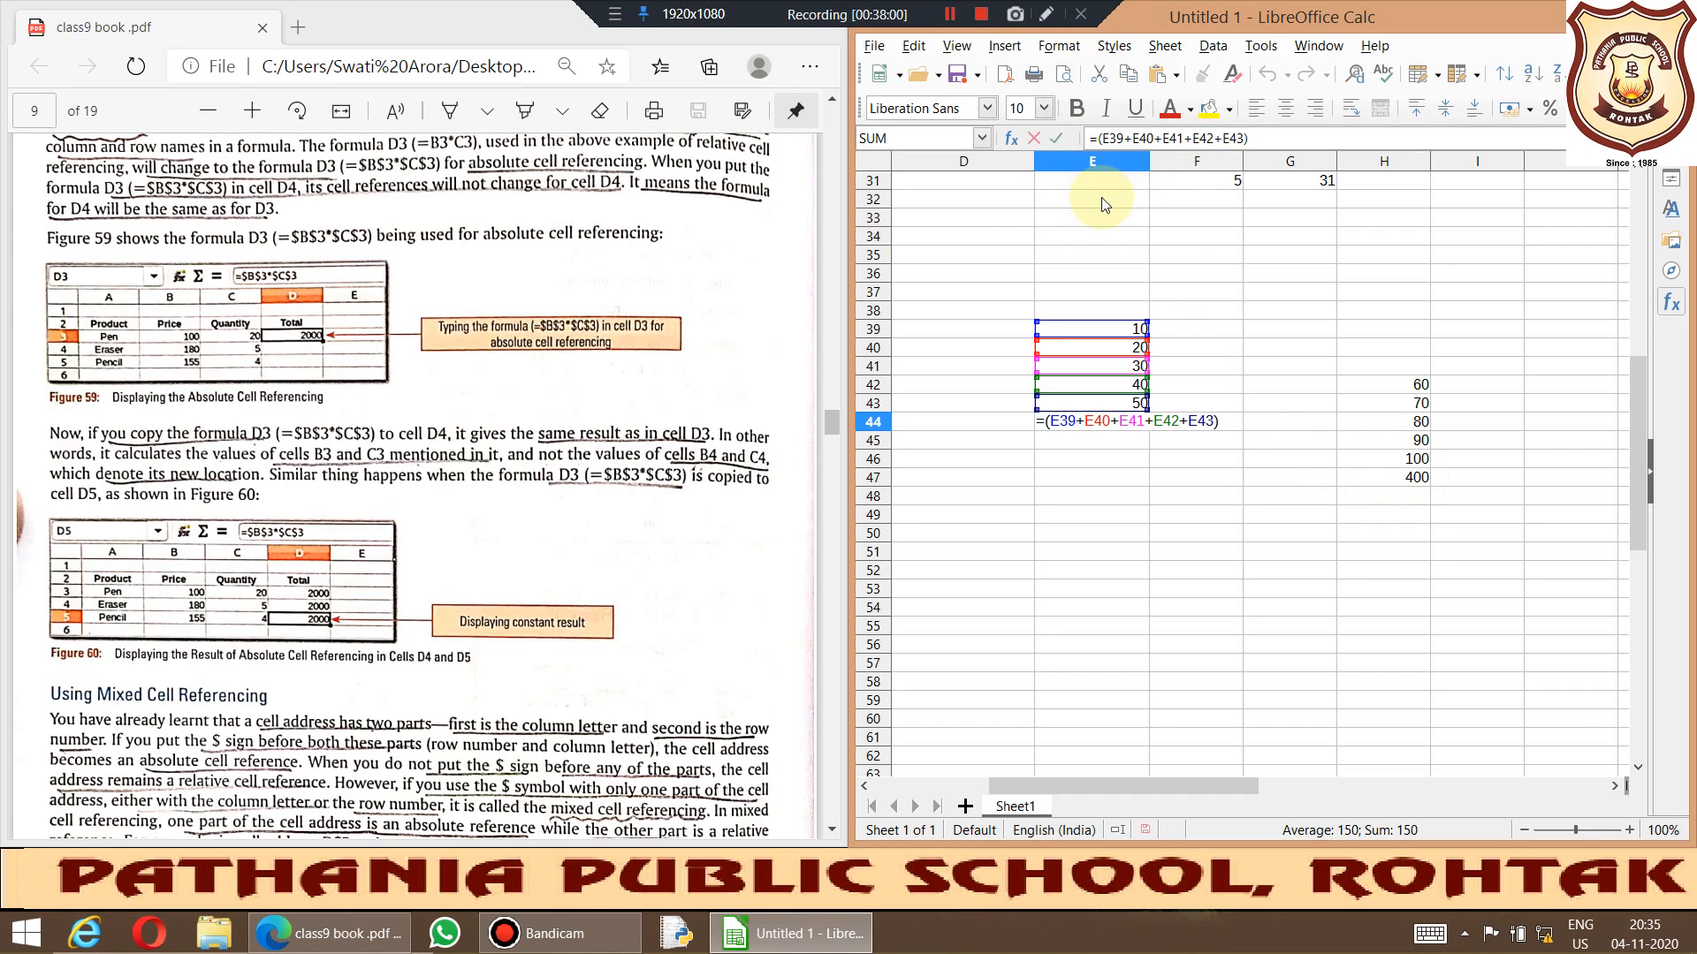
key("shift+F4")
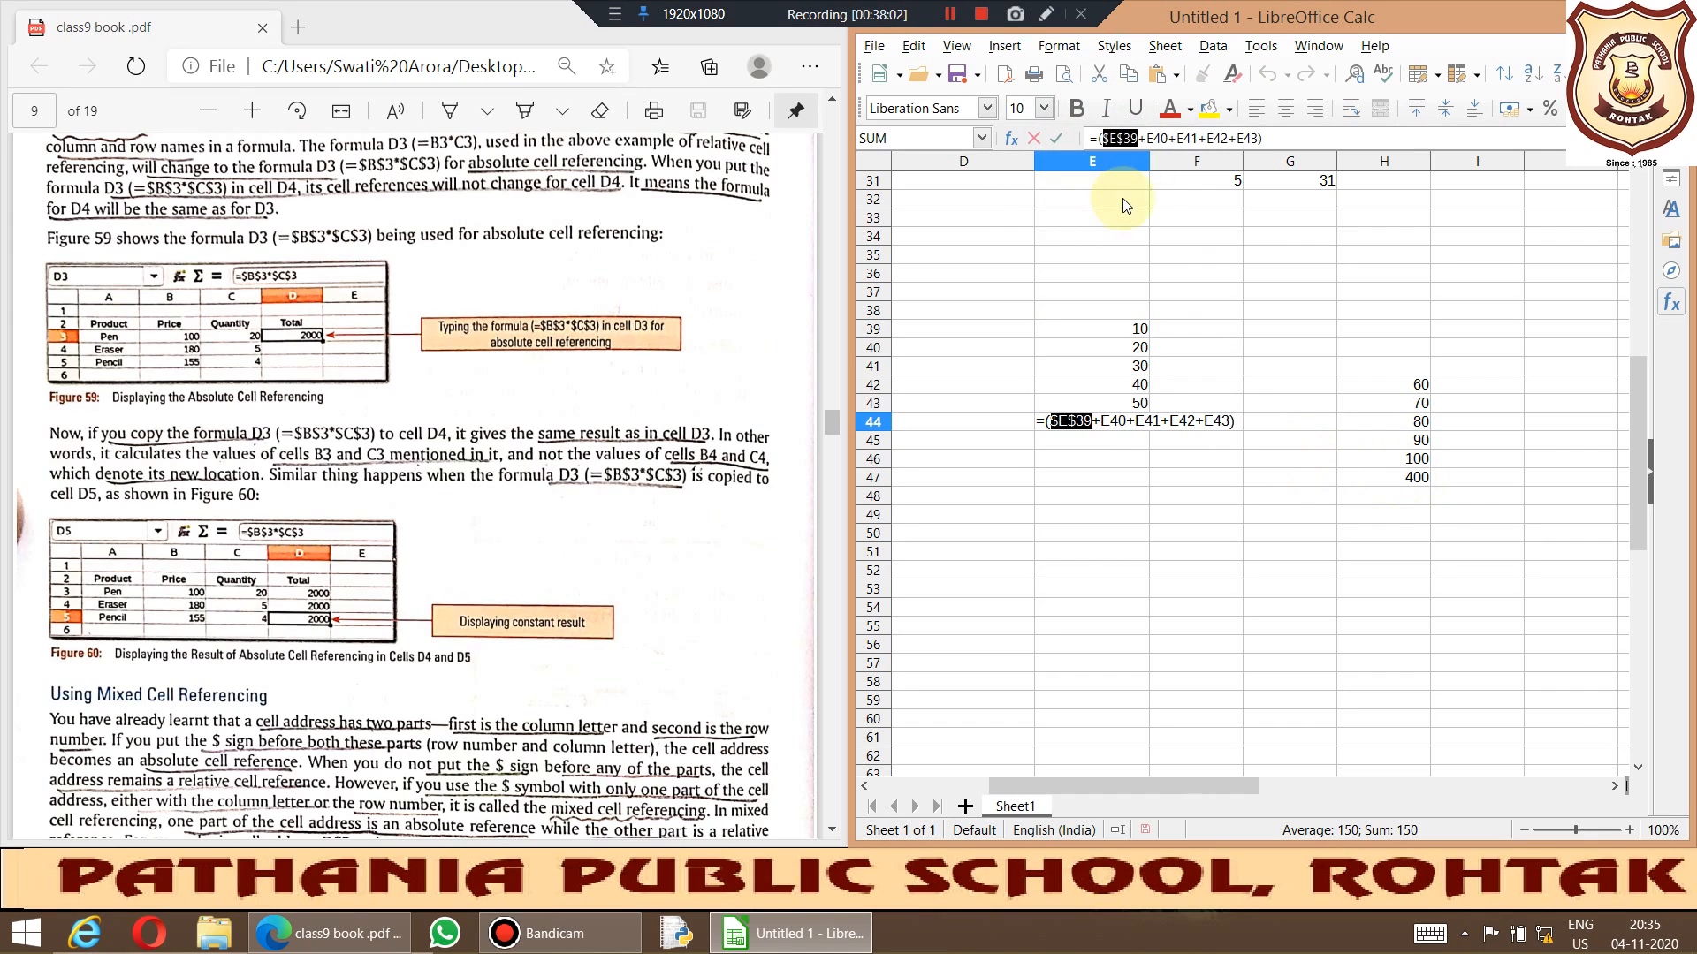
left_click(1149, 138)
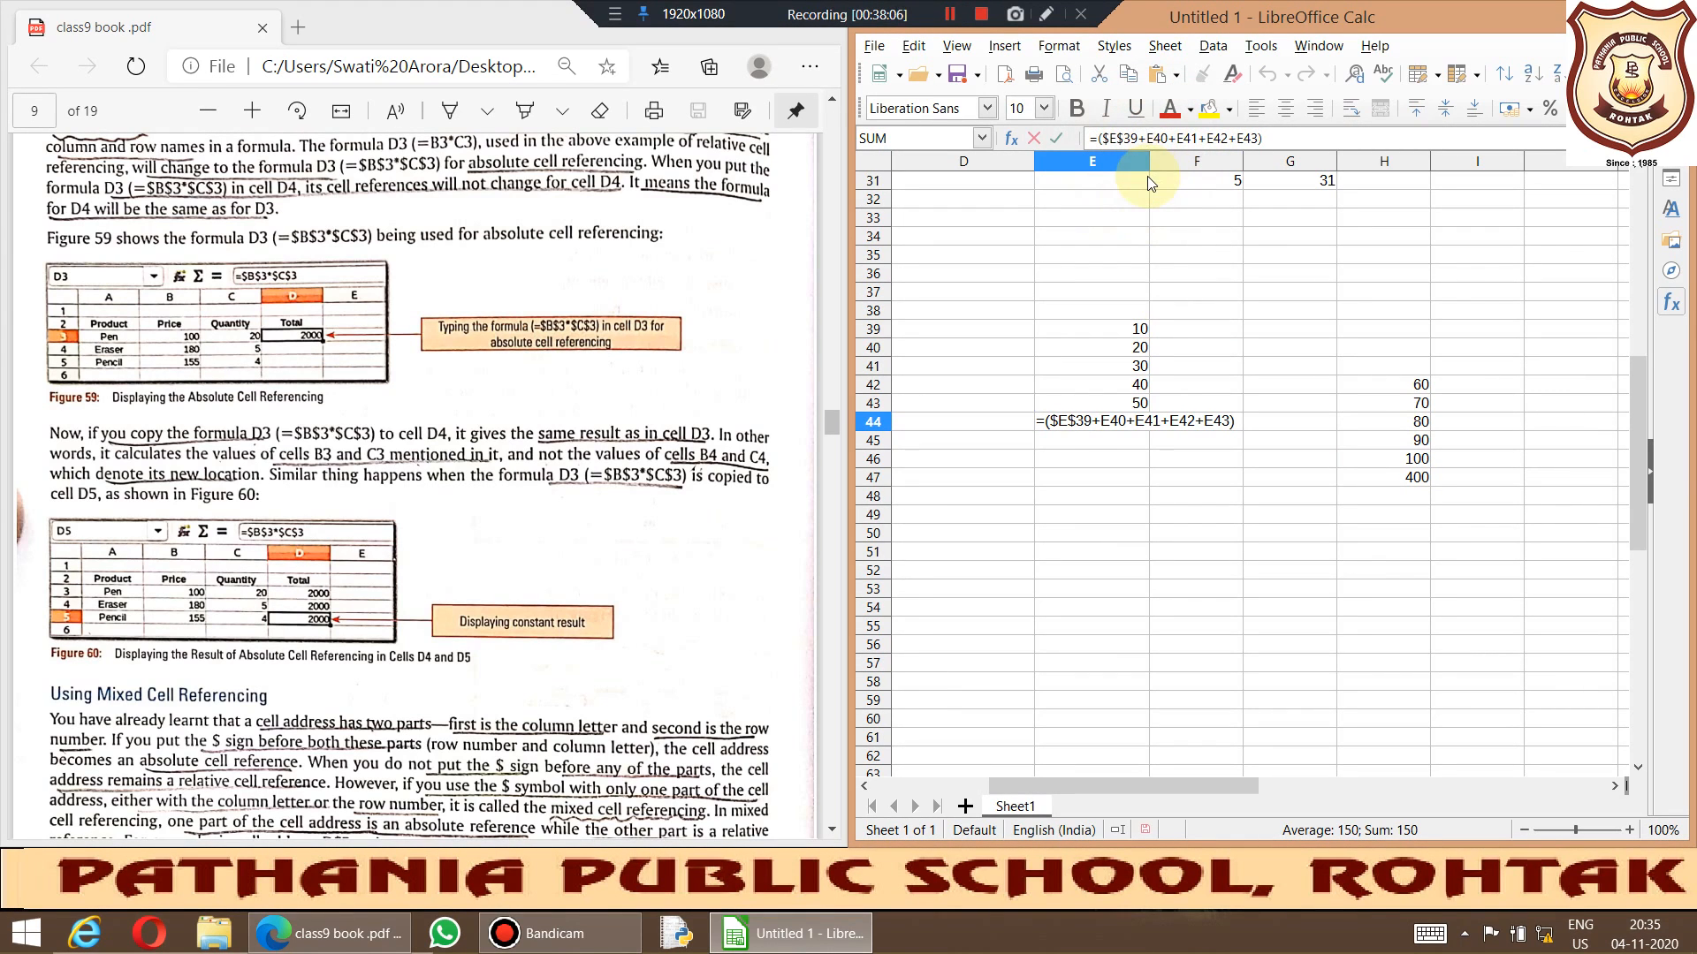
key("shift+F4")
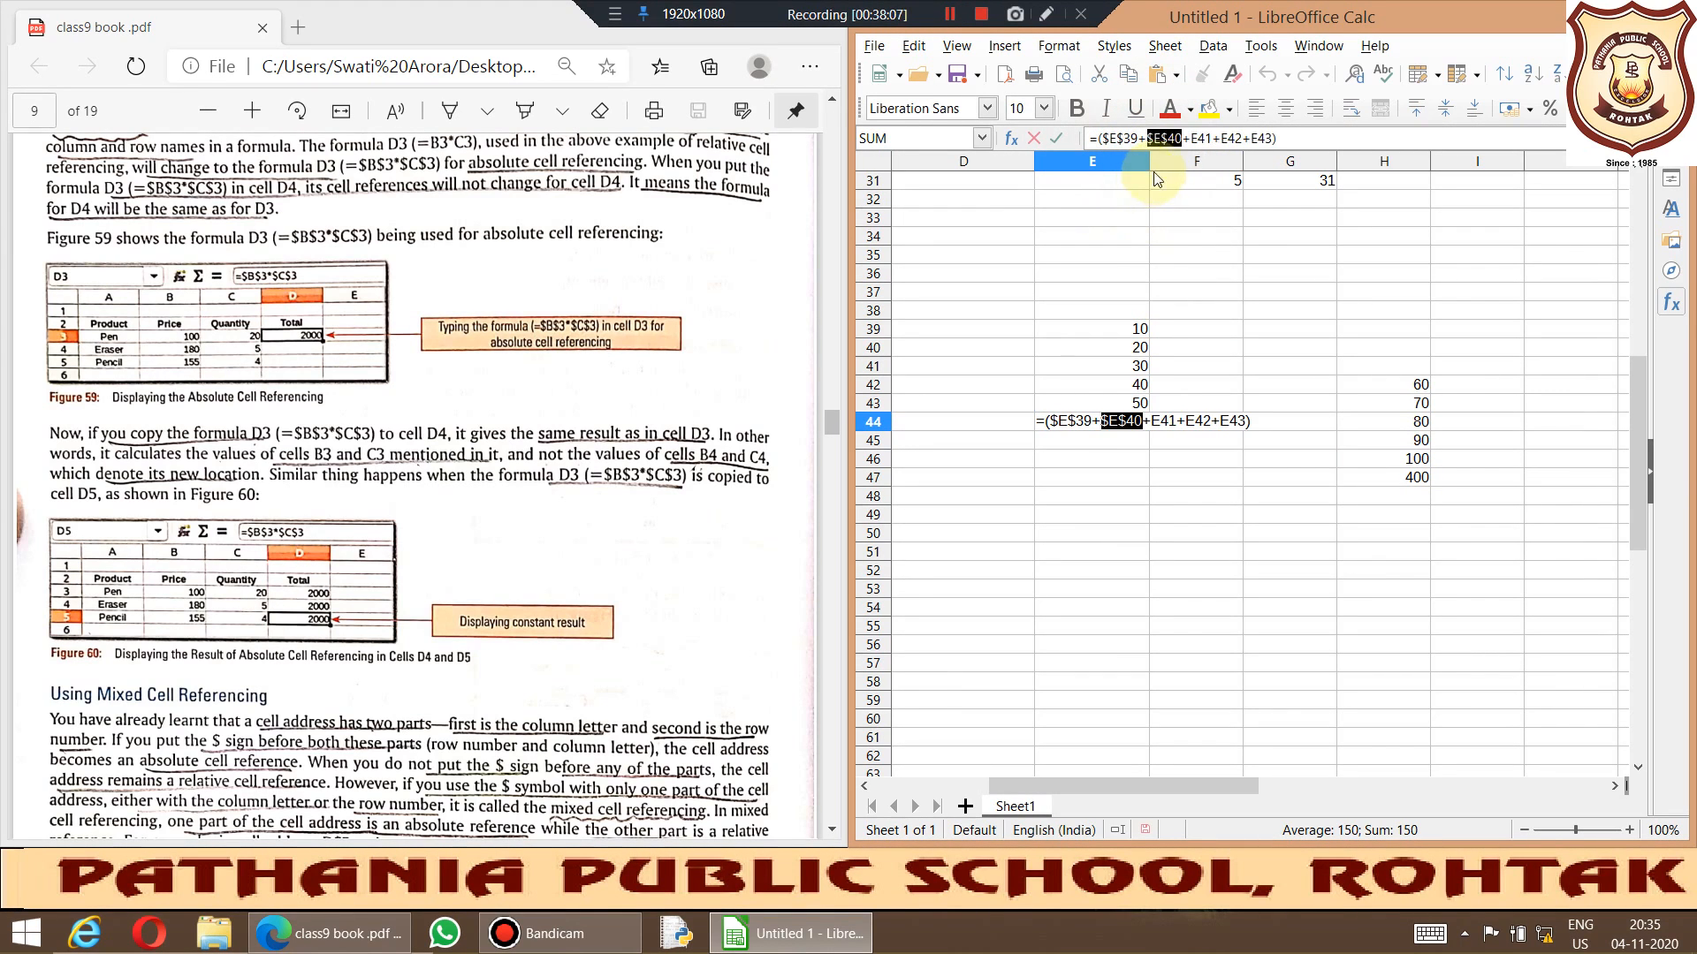
left_click(1191, 138)
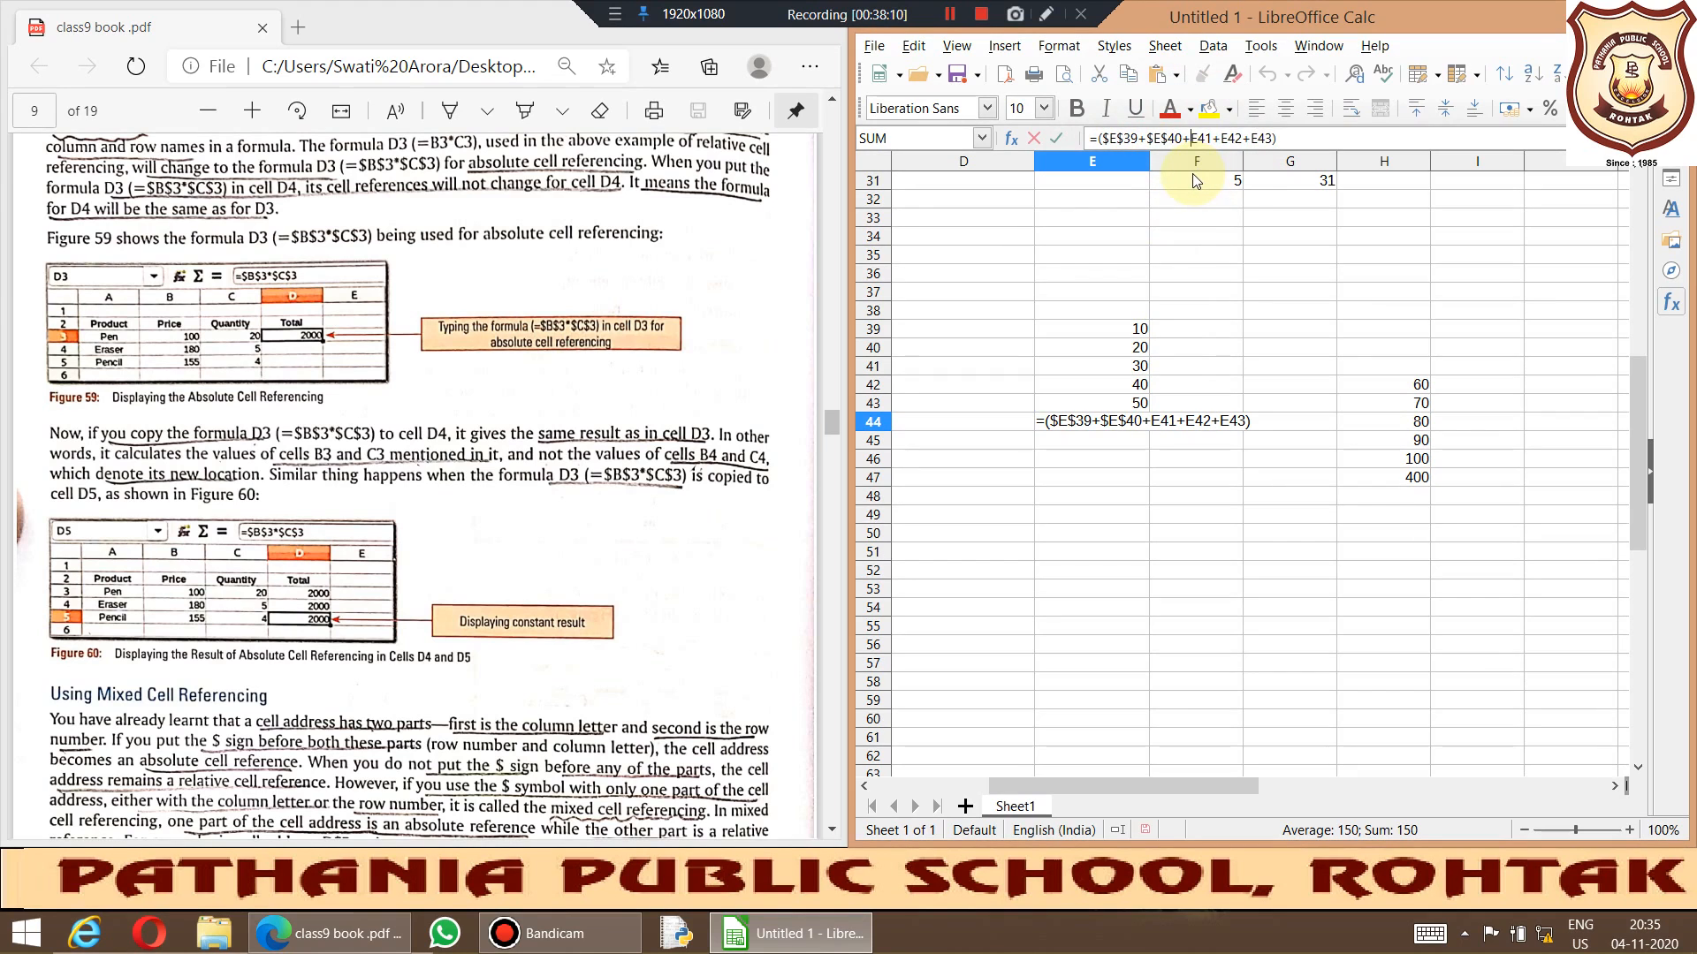
key("shift+F4")
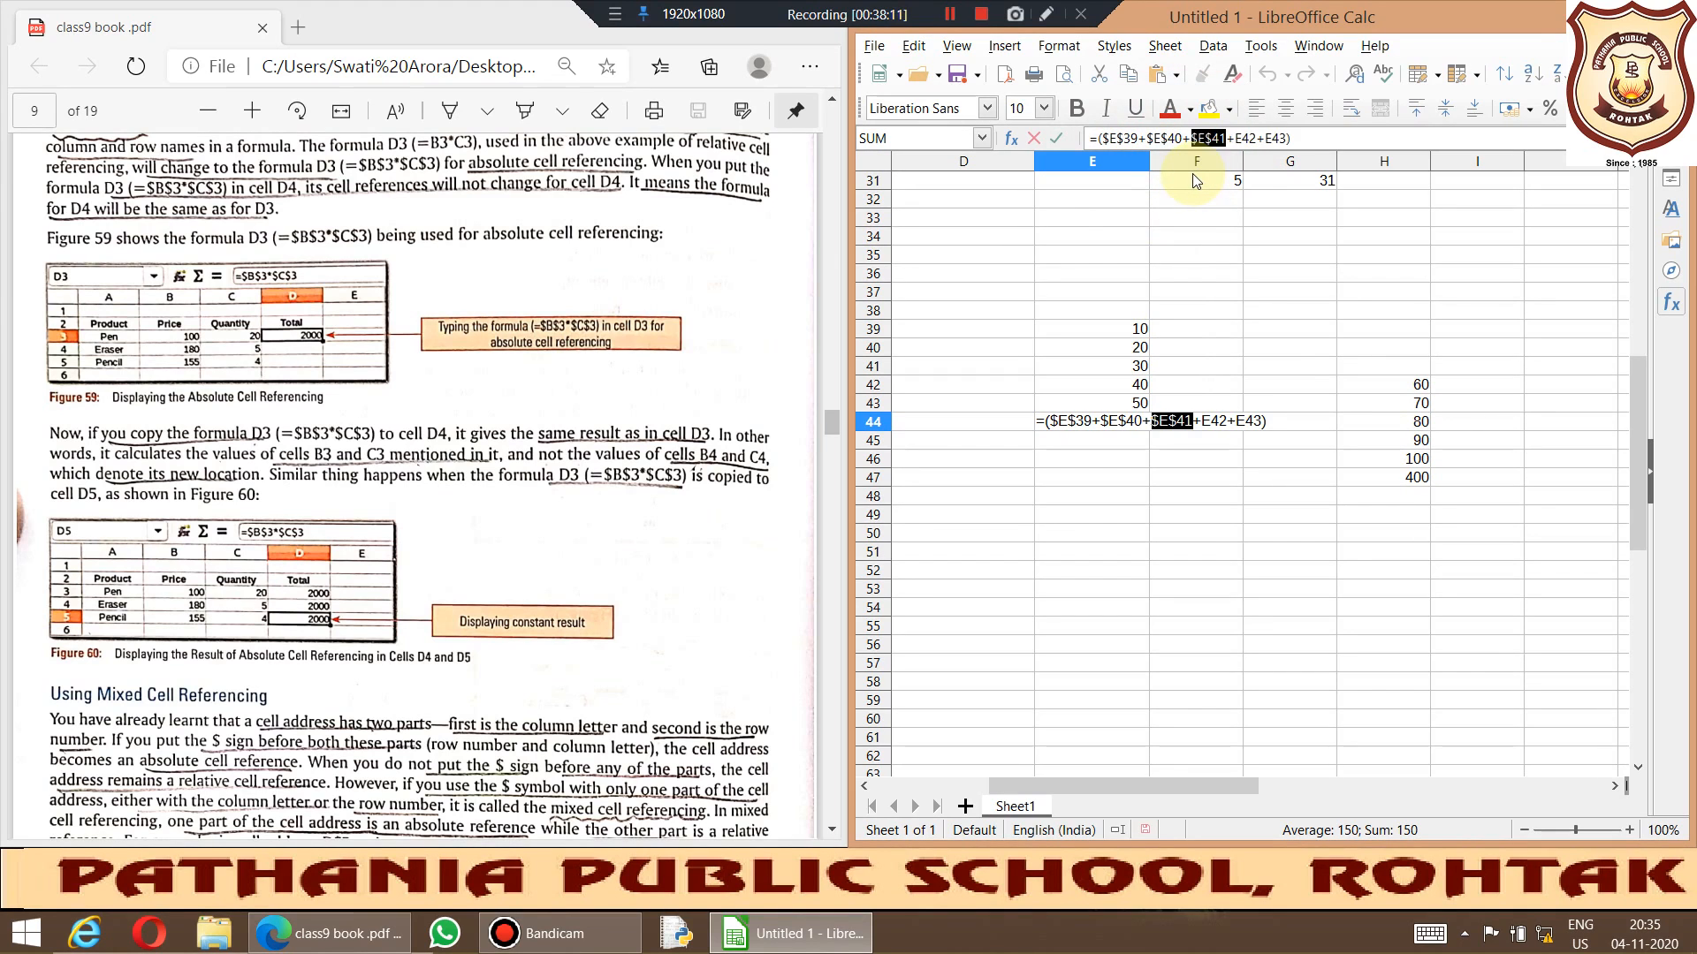
left_click(1235, 139)
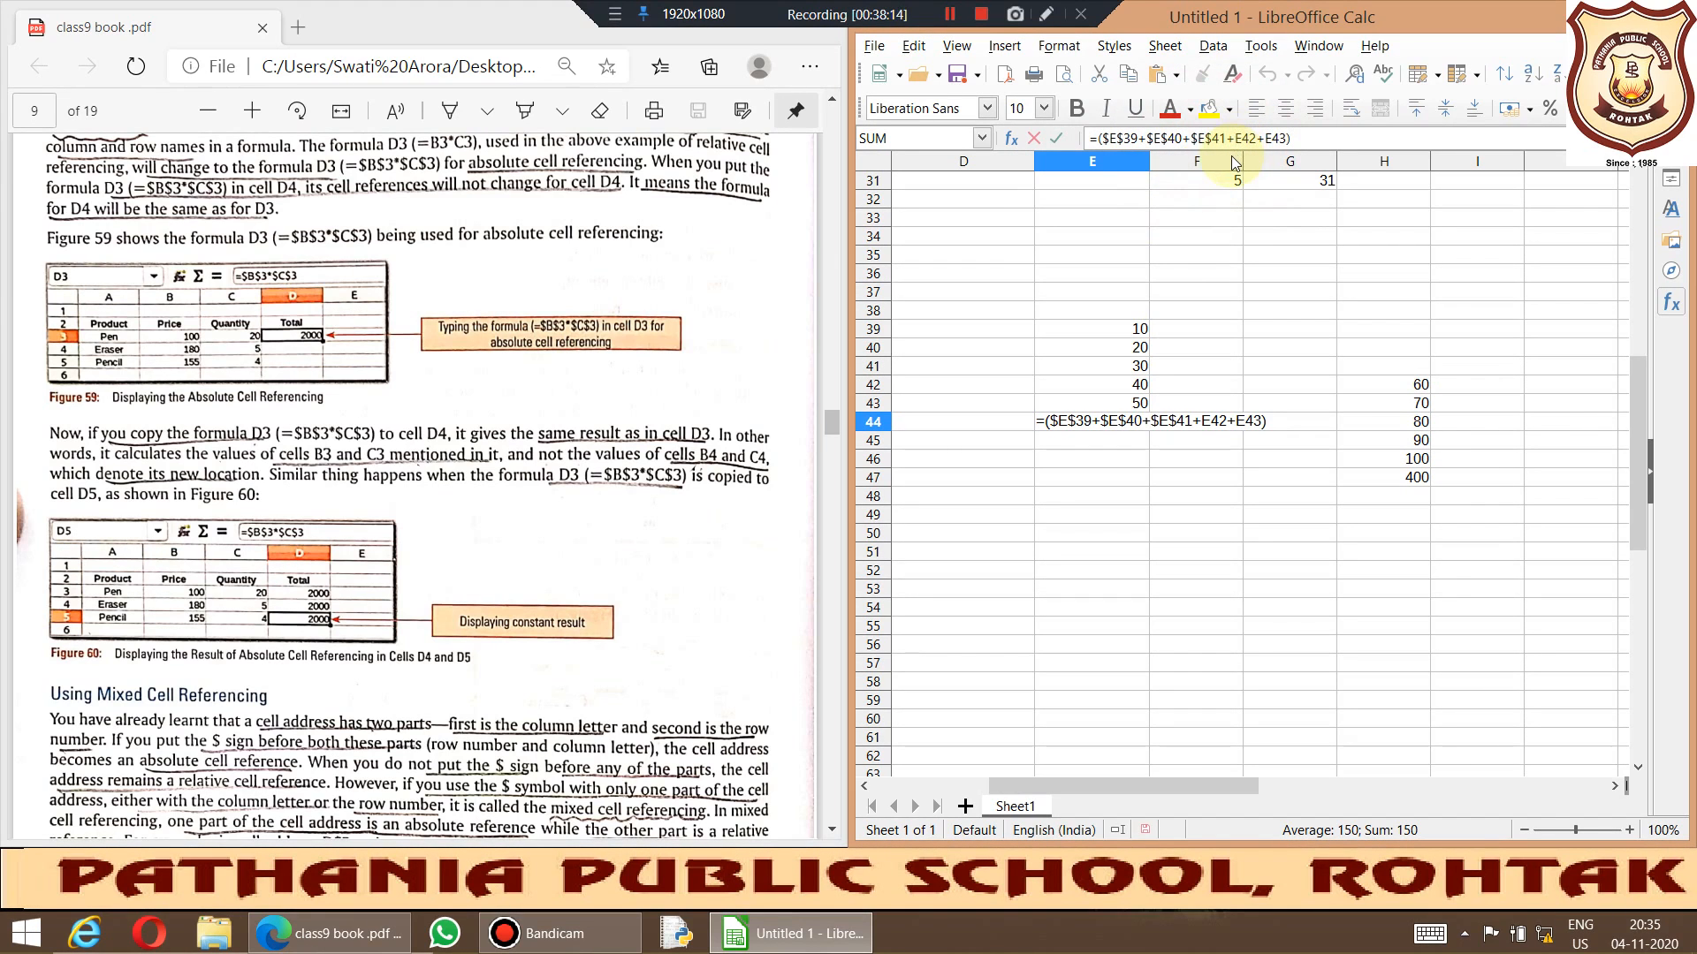
key("shift+F4")
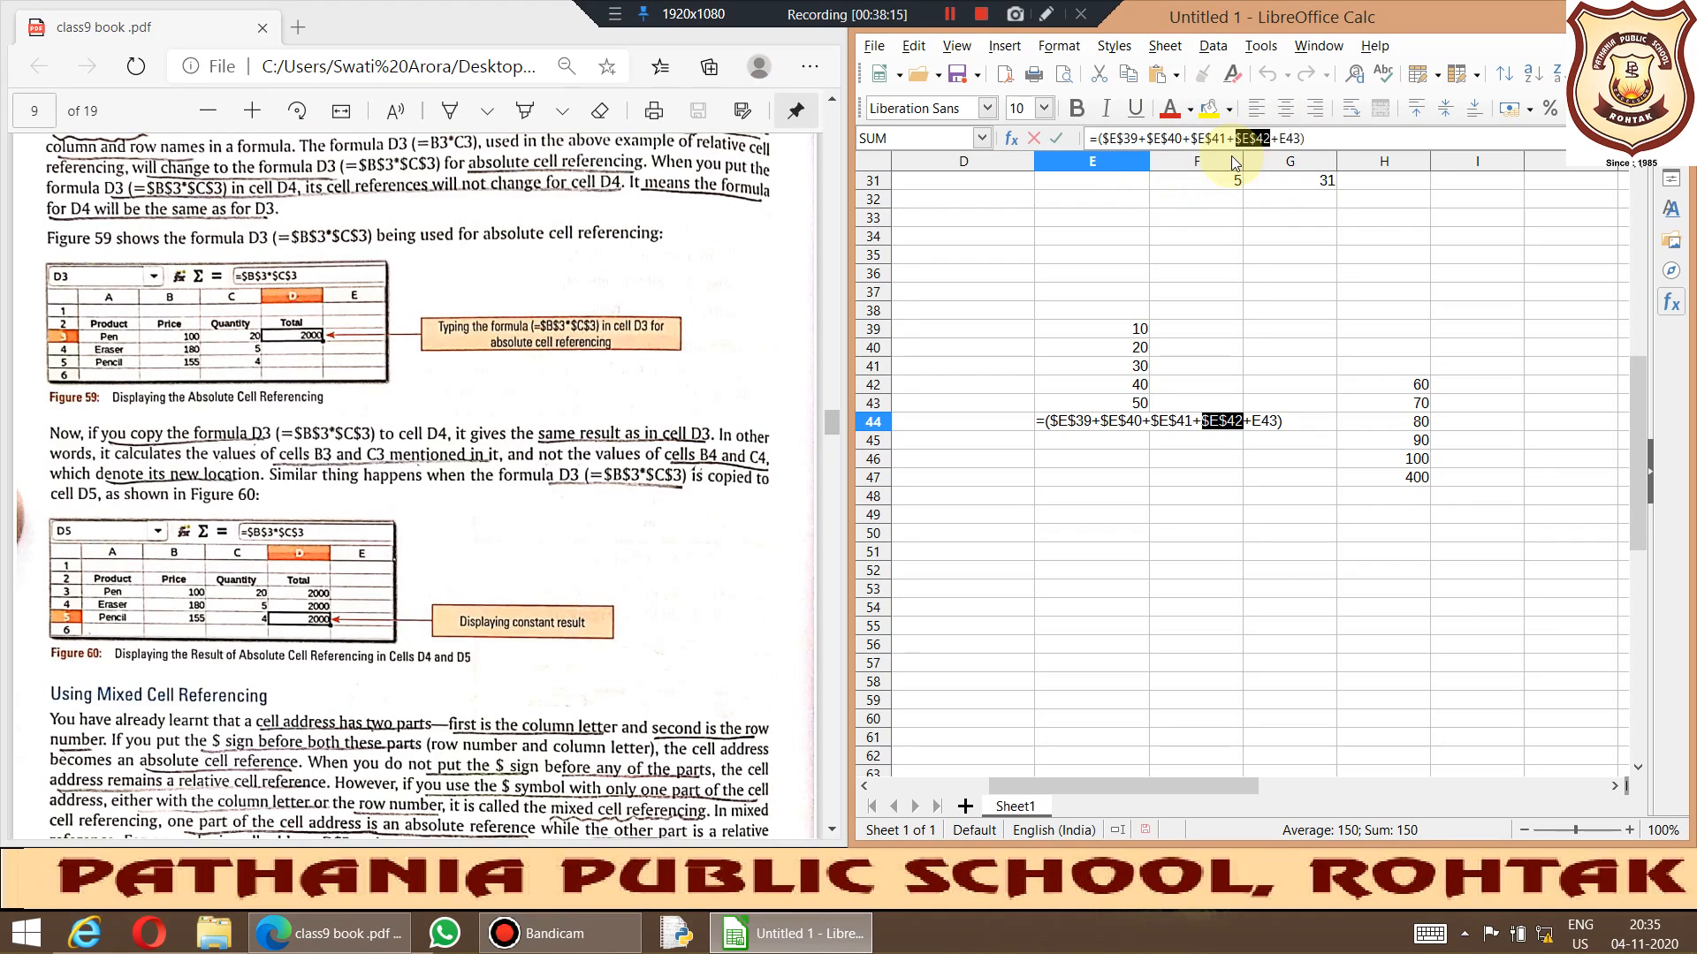
left_click(1280, 139)
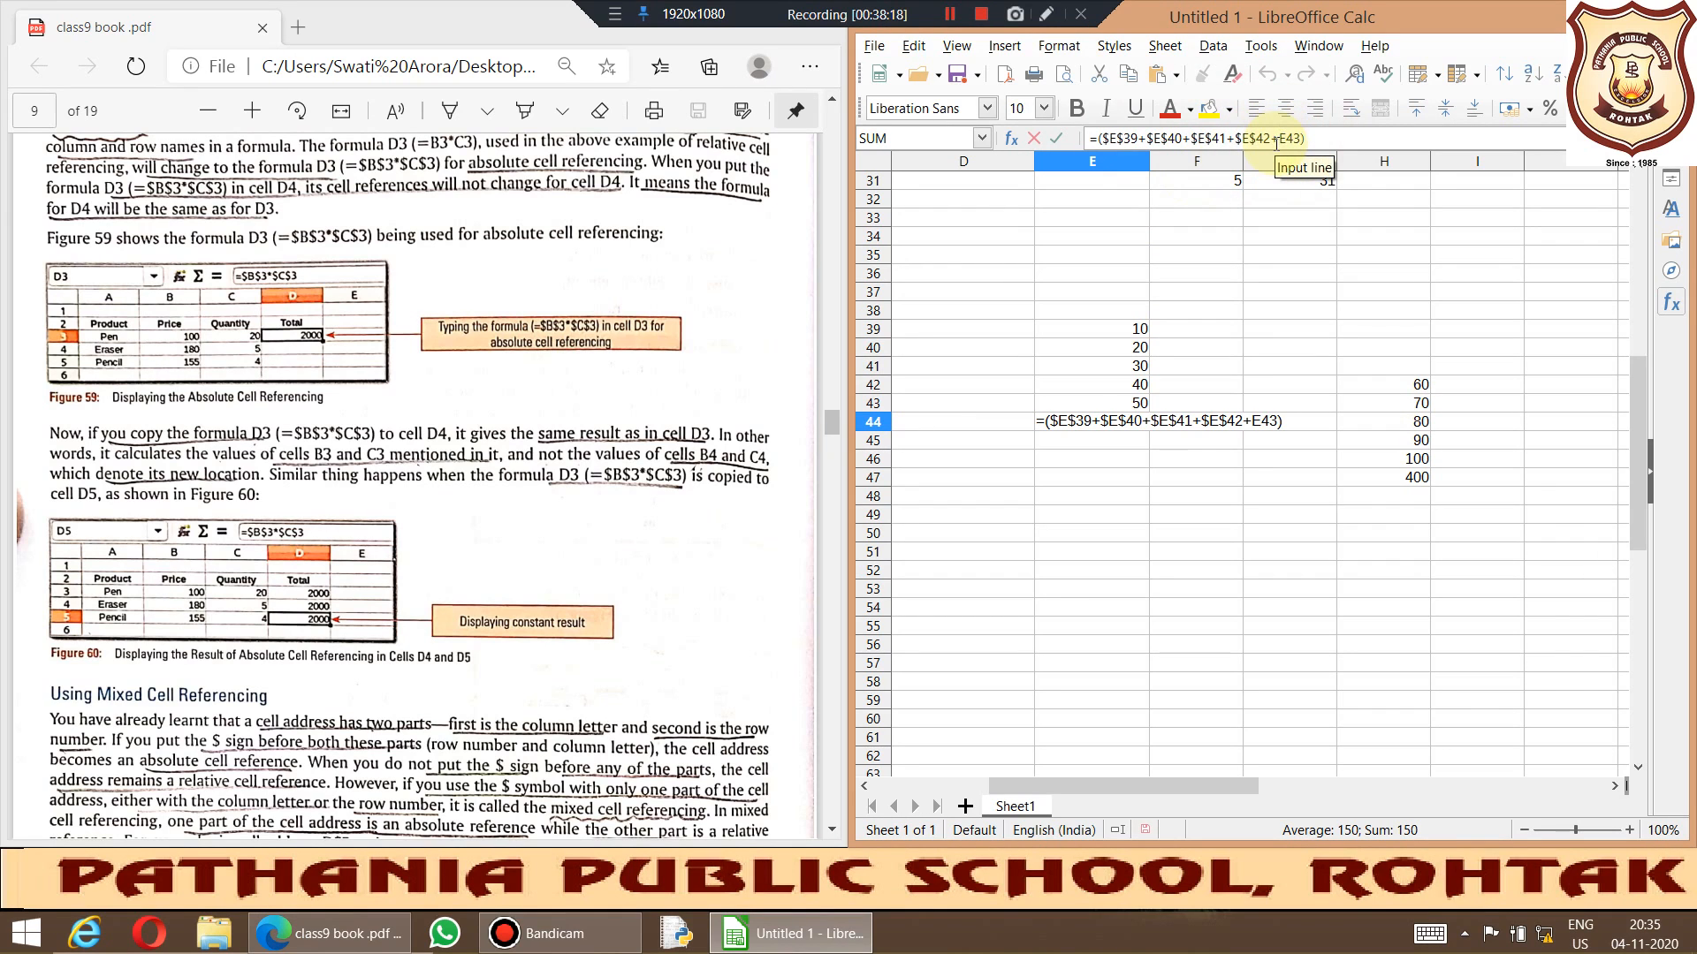
key("shift+F4")
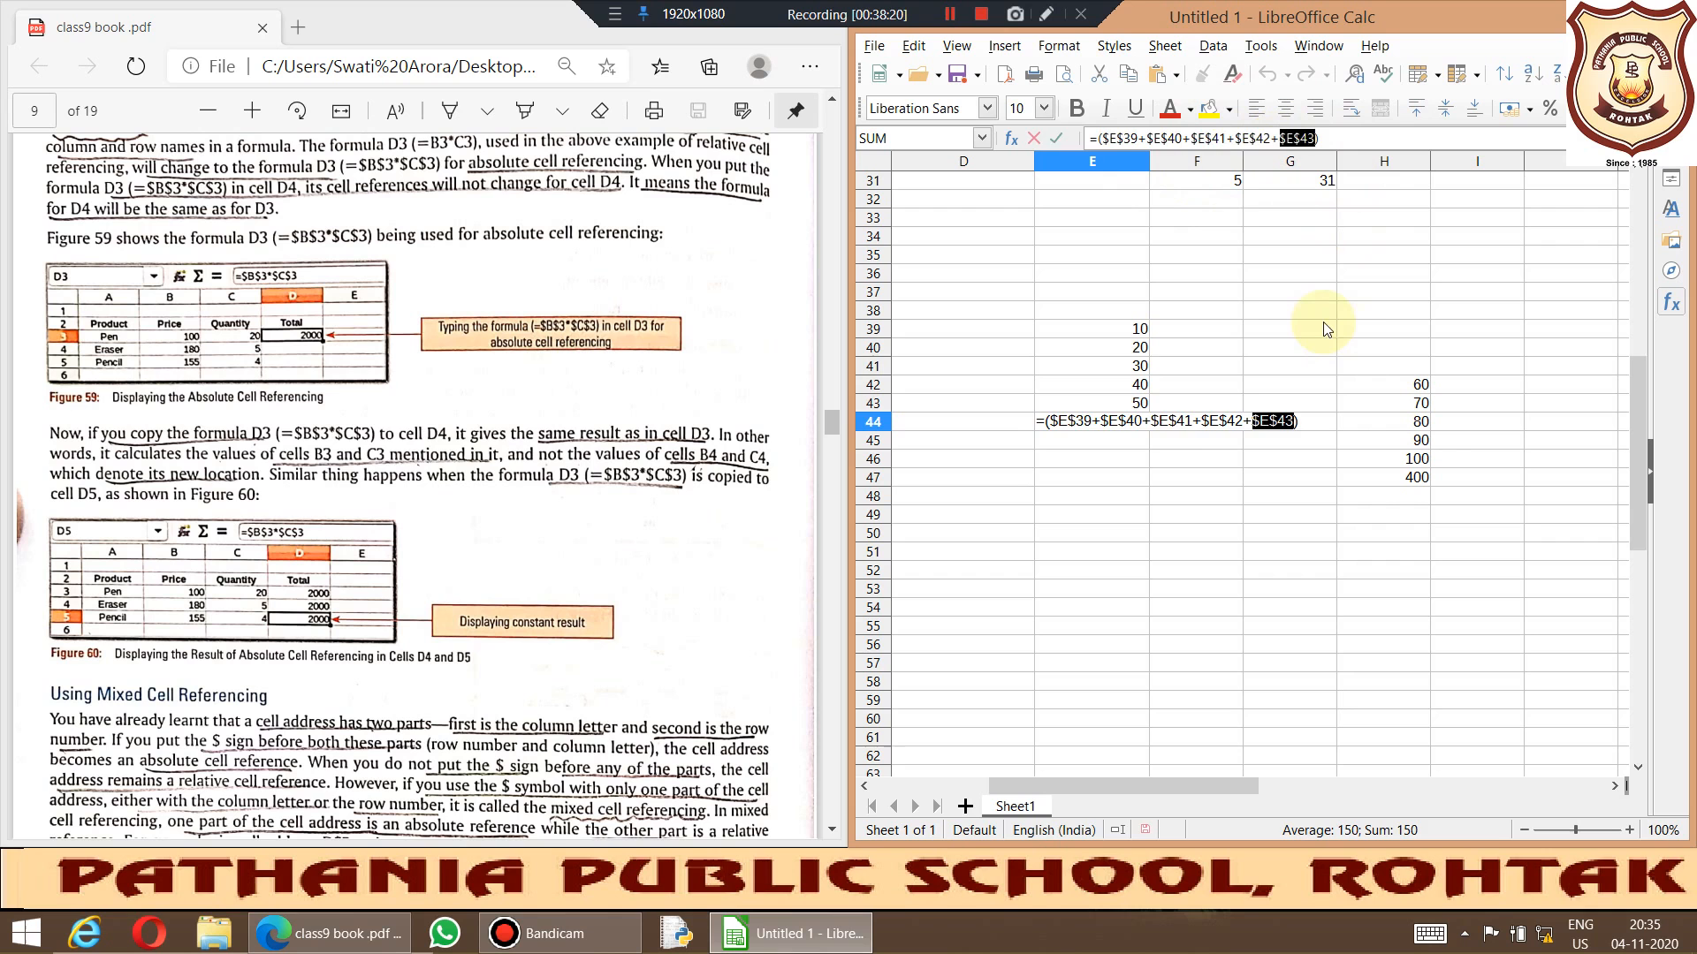
key("Return")
Step: Copy the absolute addition formula from E44, clear the existing formula in H47, and paste the copied one there
left_click(1138, 424)
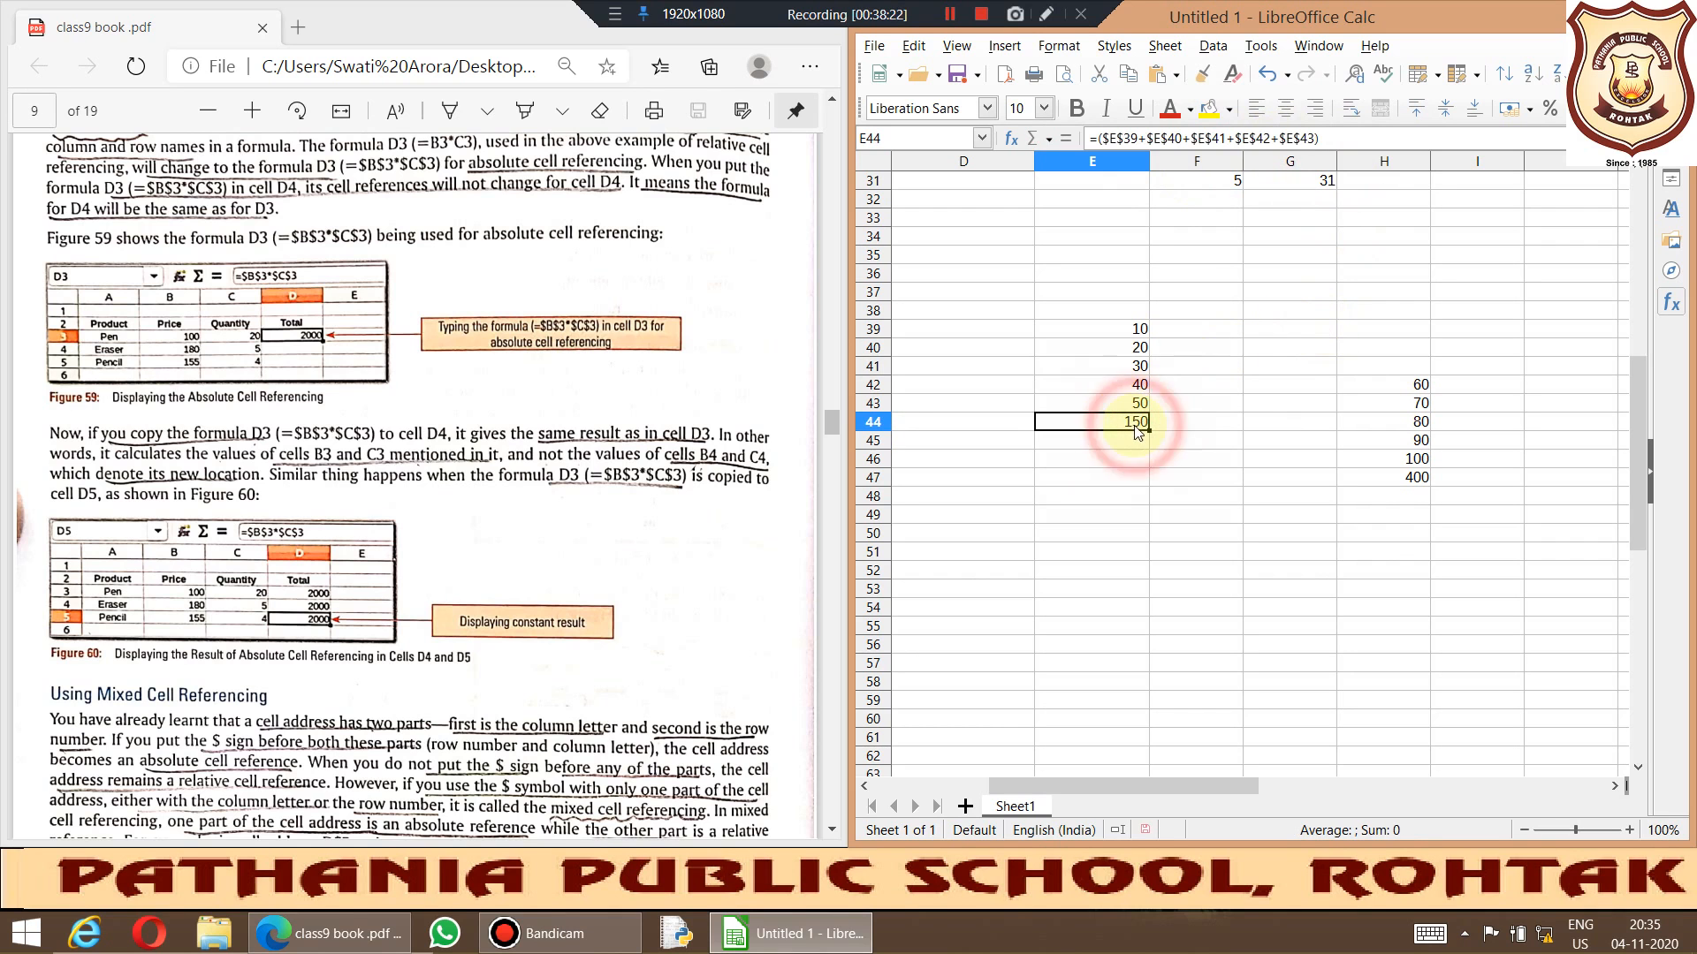
right_click(1137, 429)
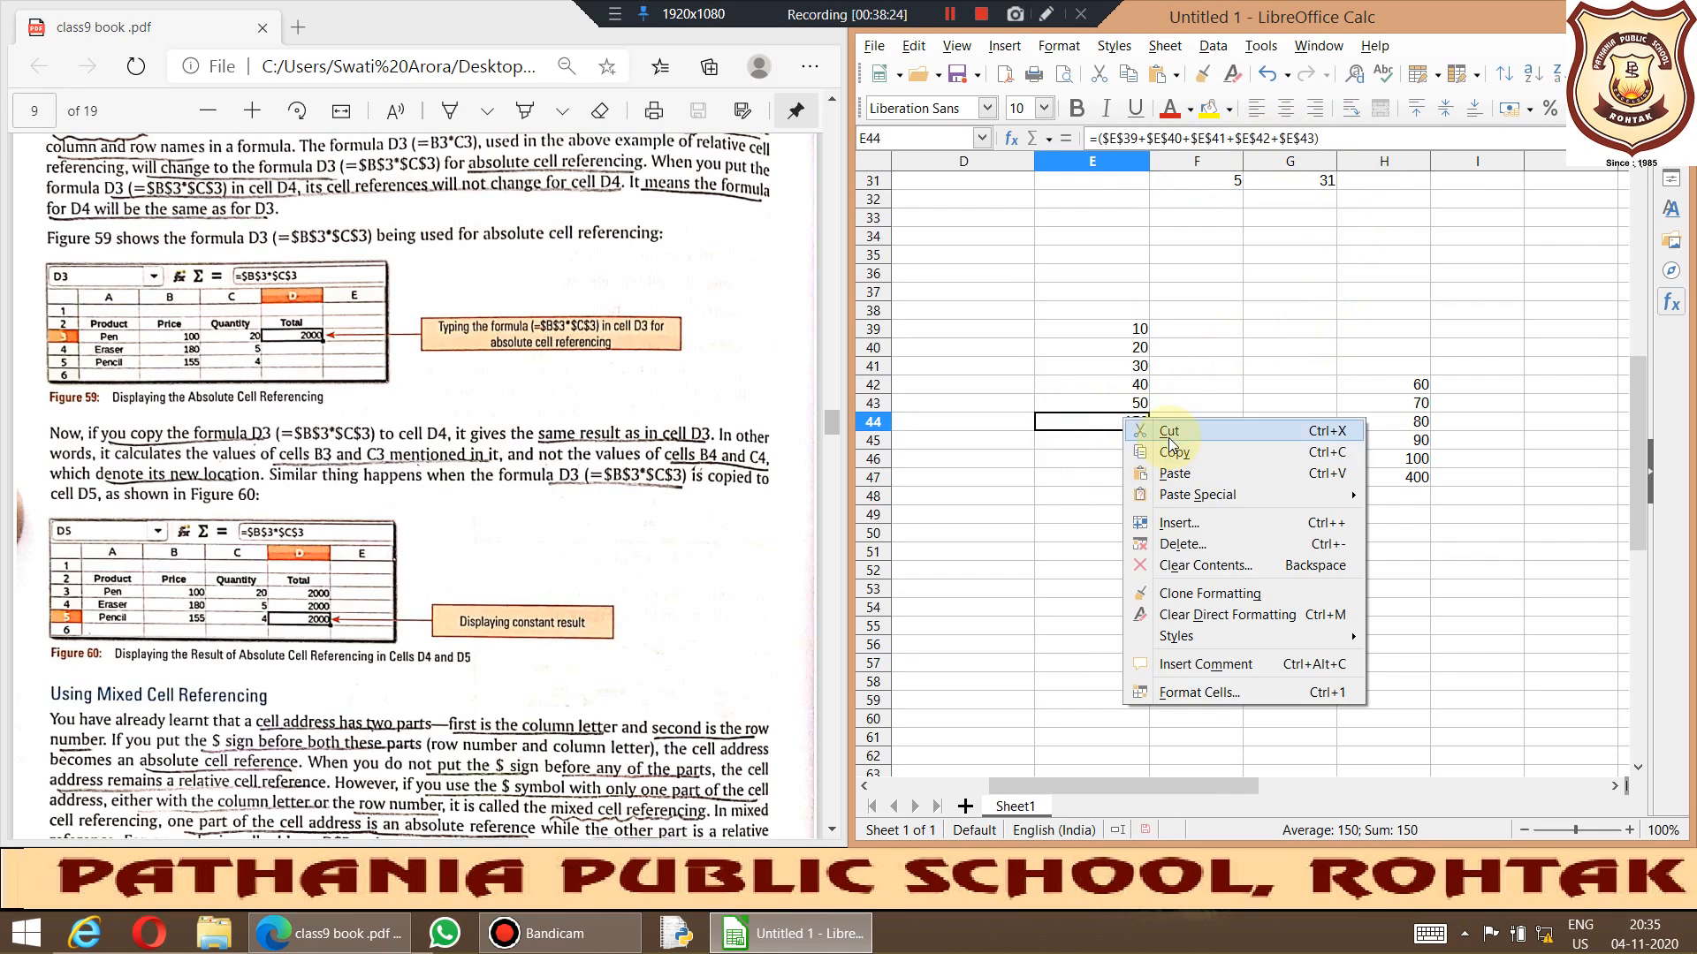
left_click(1172, 451)
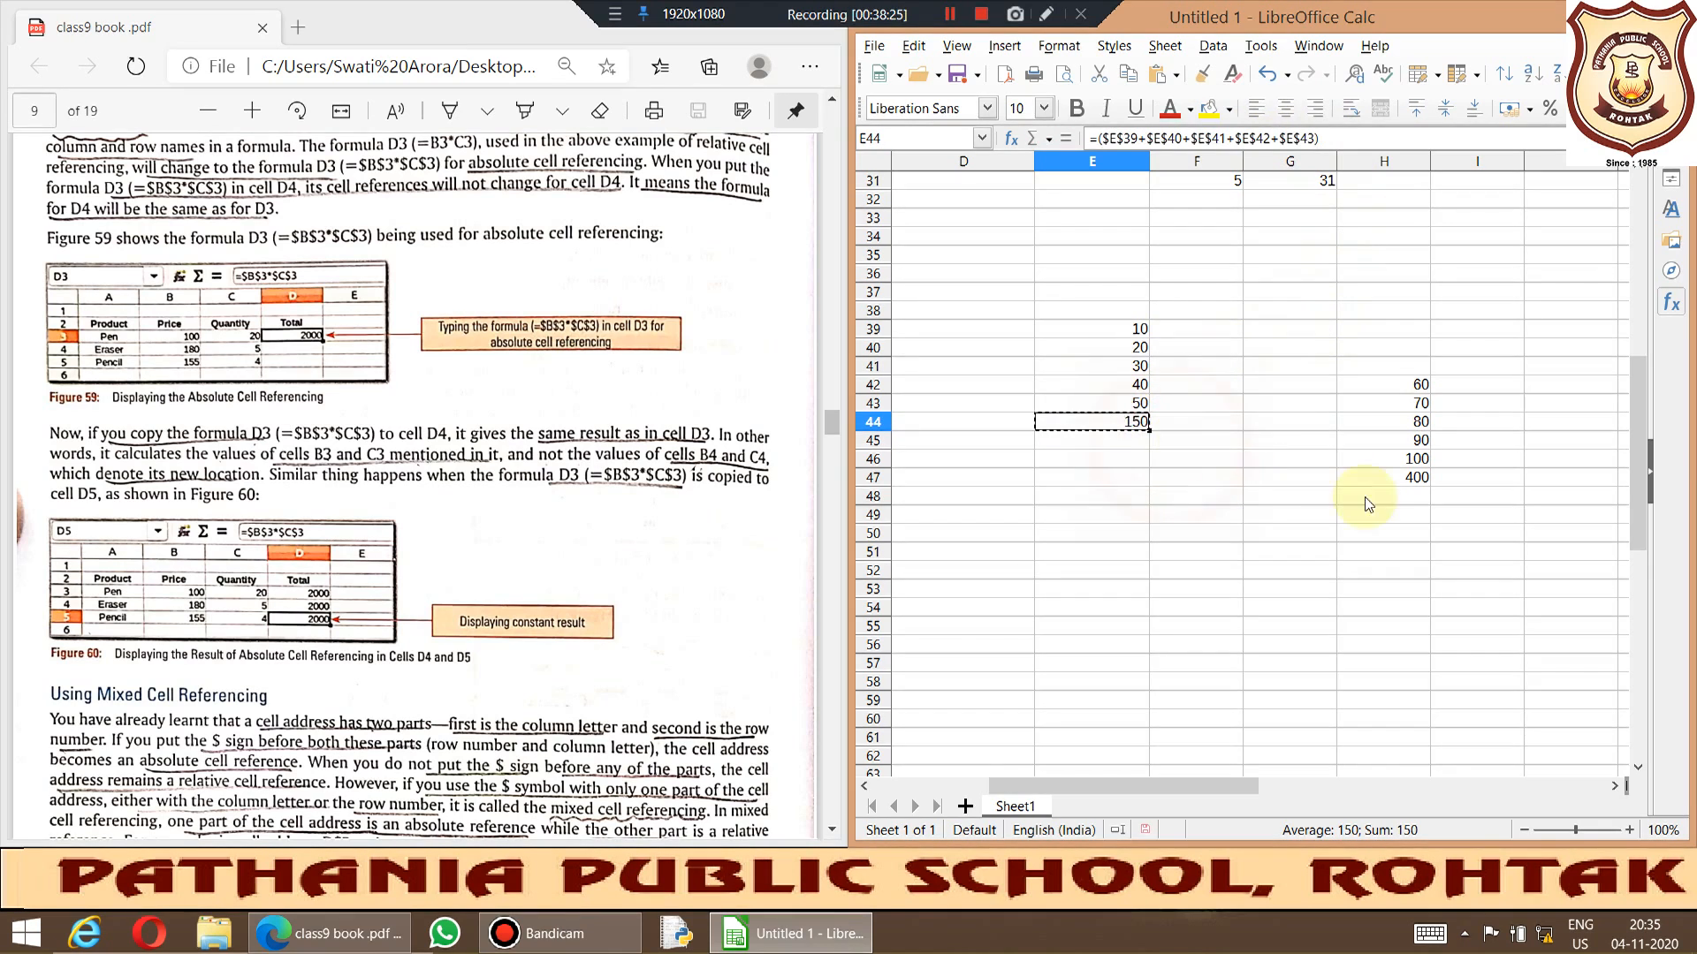
left_click(1413, 484)
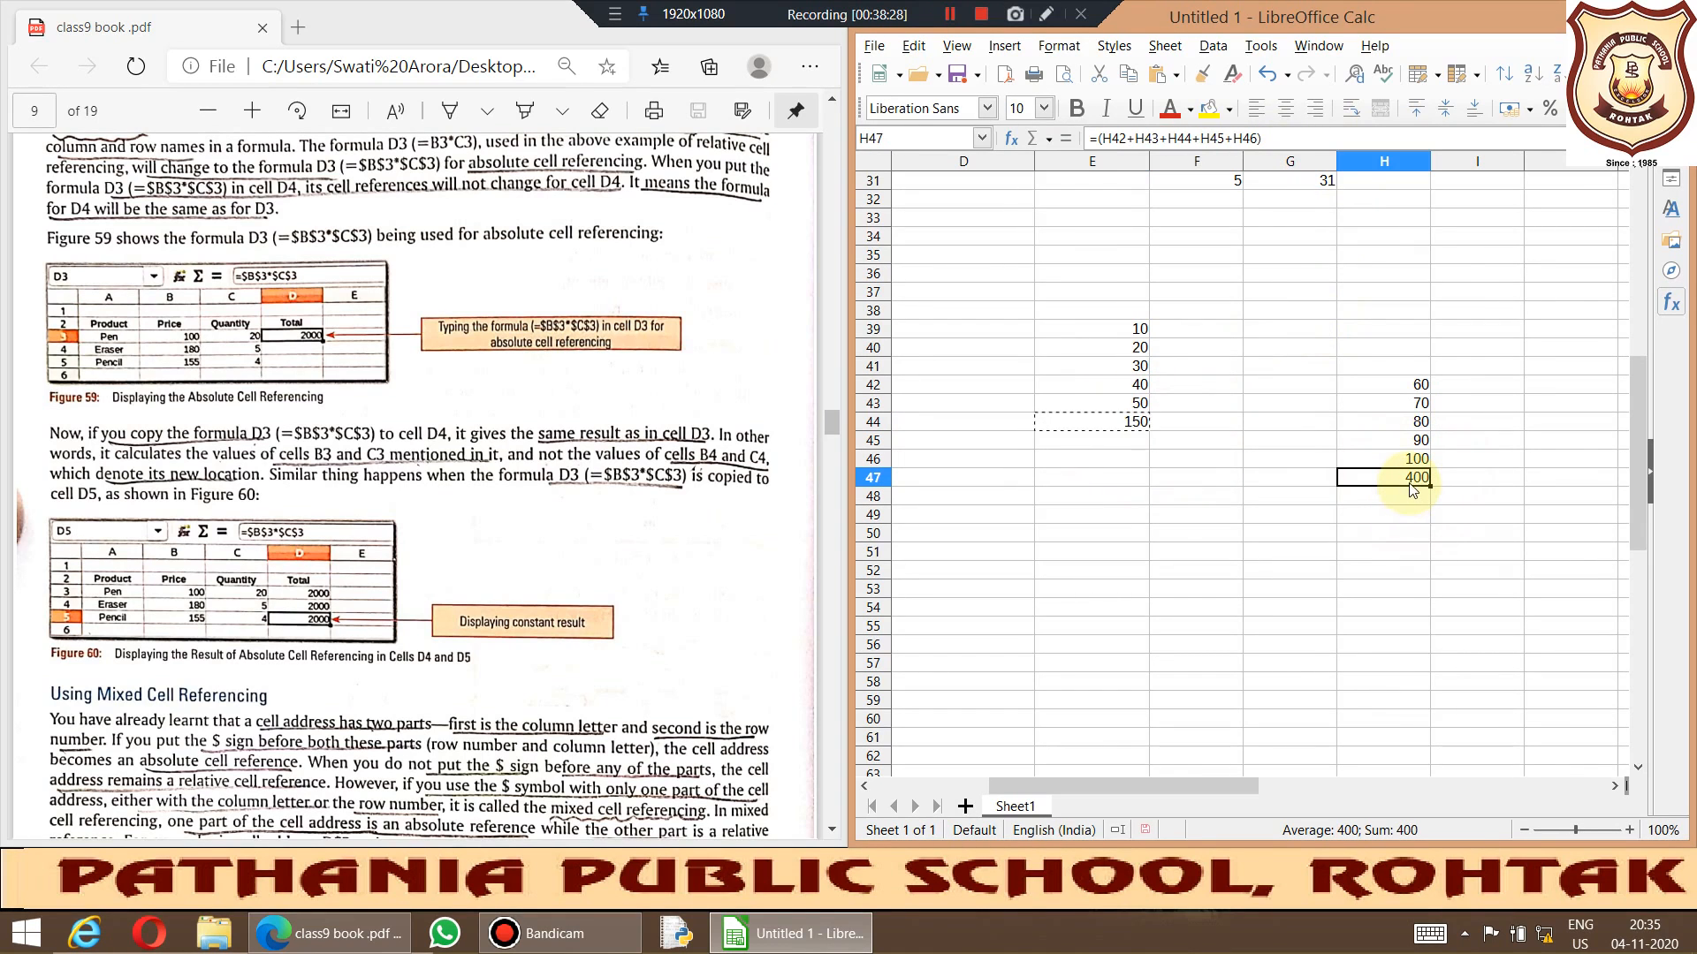
key("Delete")
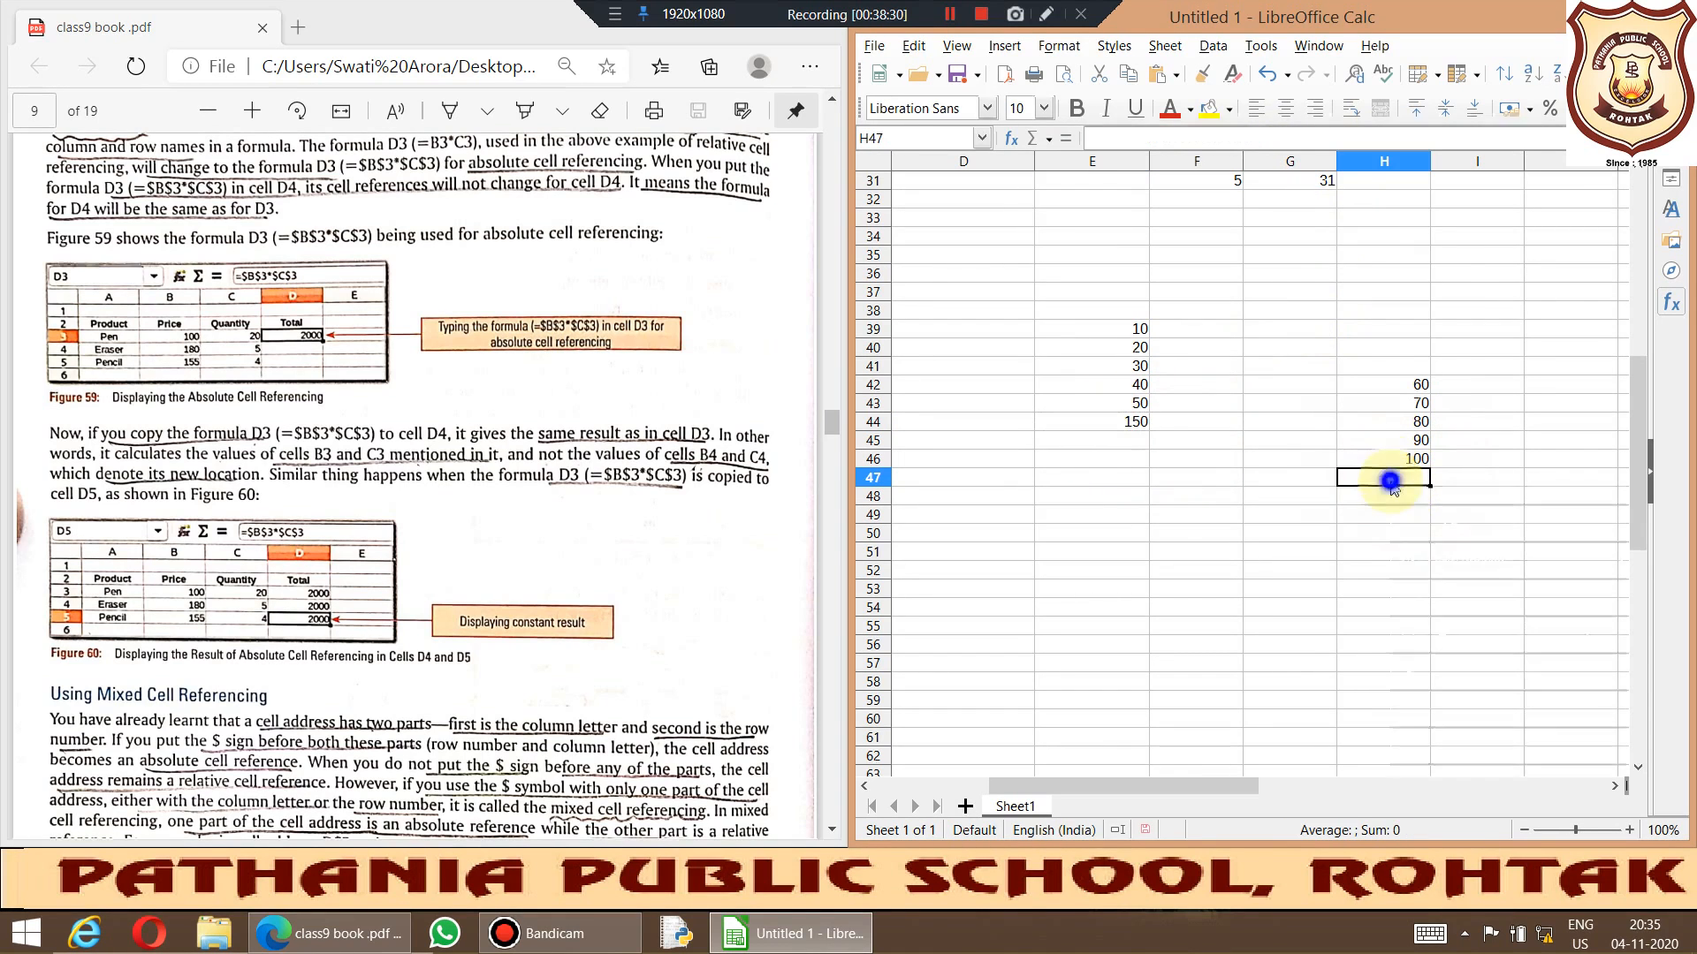
right_click(1394, 485)
left_click(1437, 537)
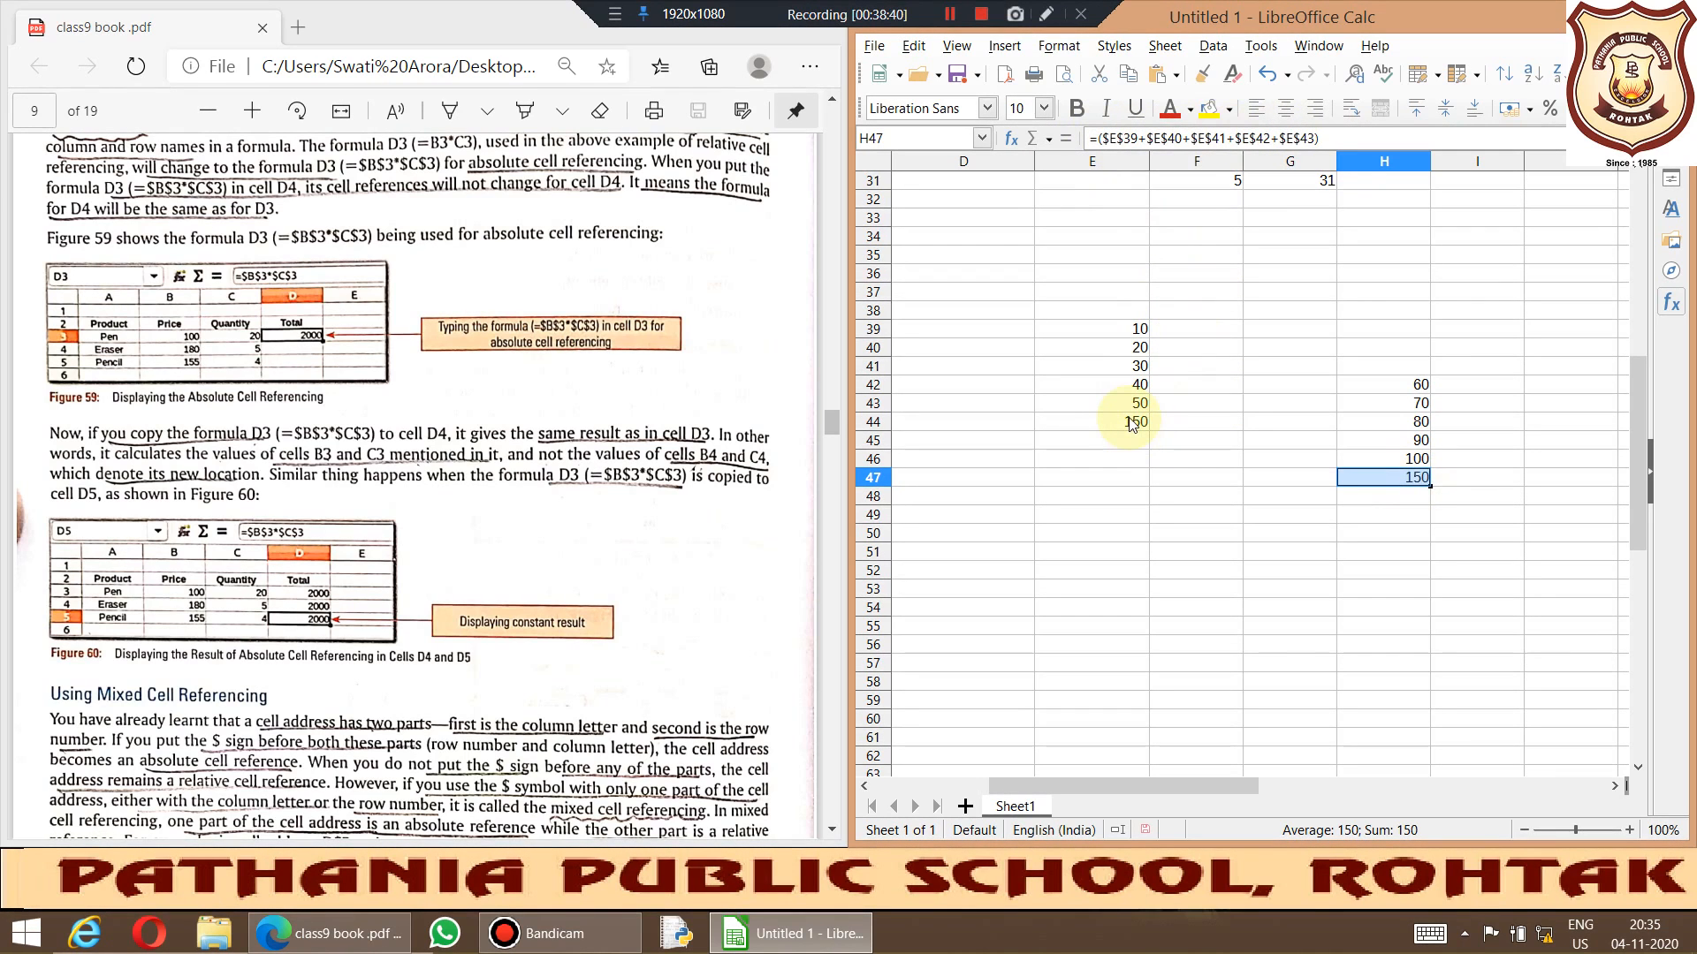
Step: Compare the absolute formula in E44 with the pasted formula and result in H47
scroll(1224, 229, "up", 4)
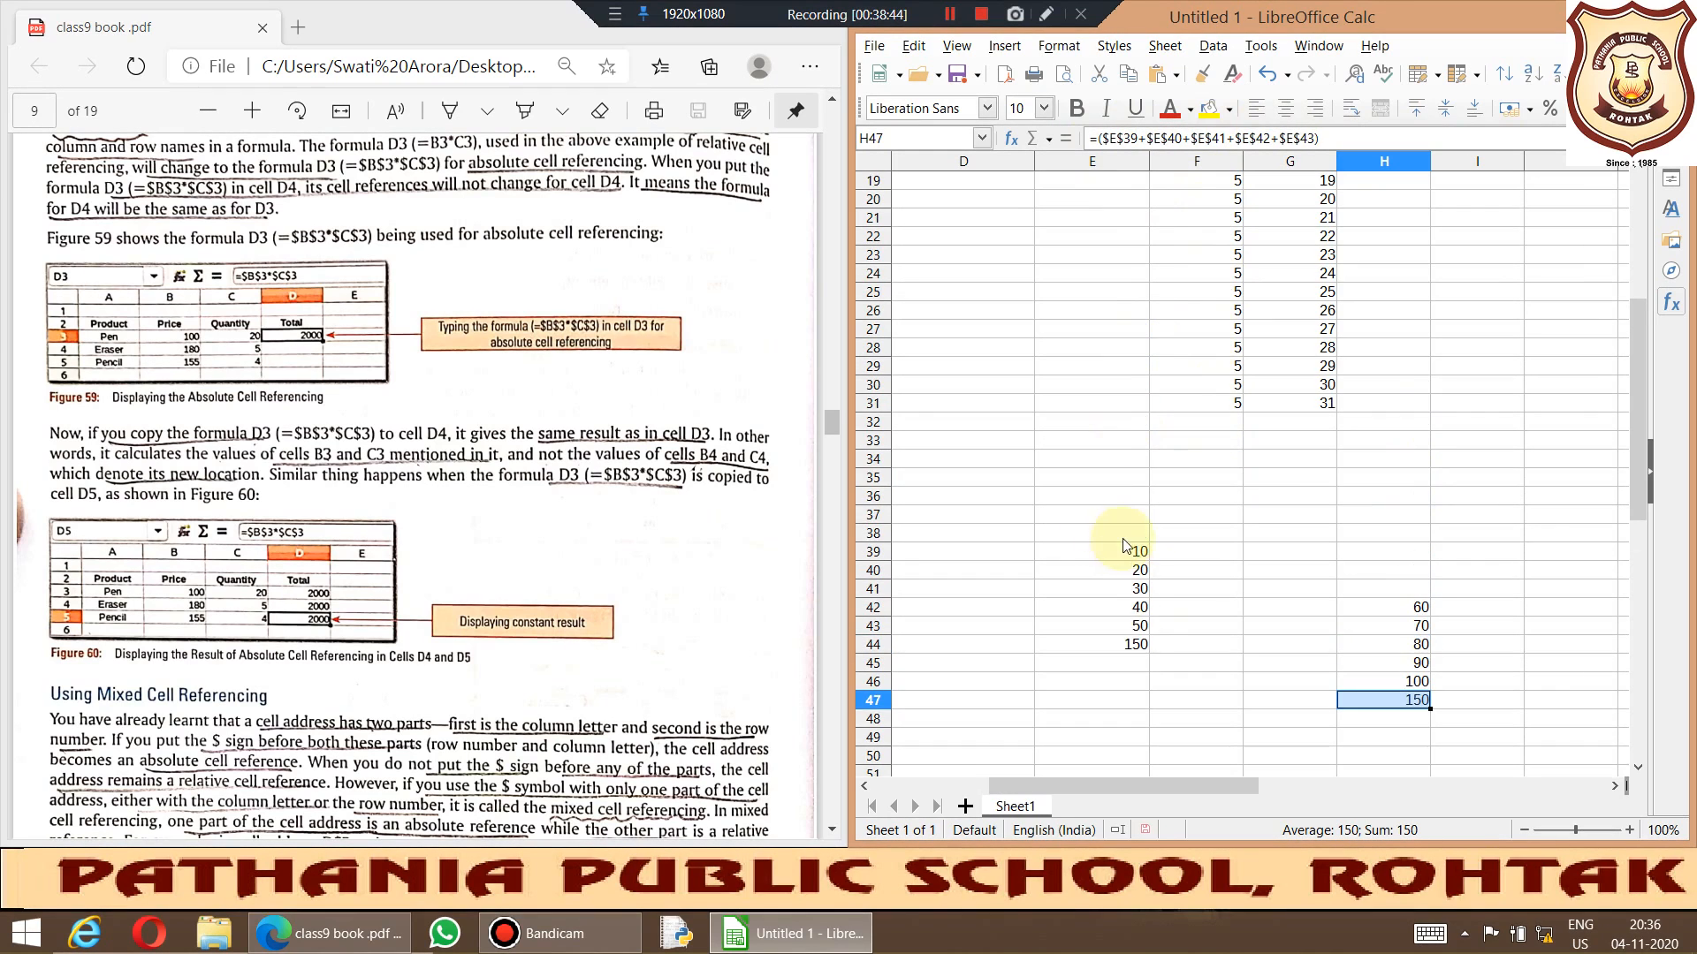
scroll(1118, 566, "down", 1)
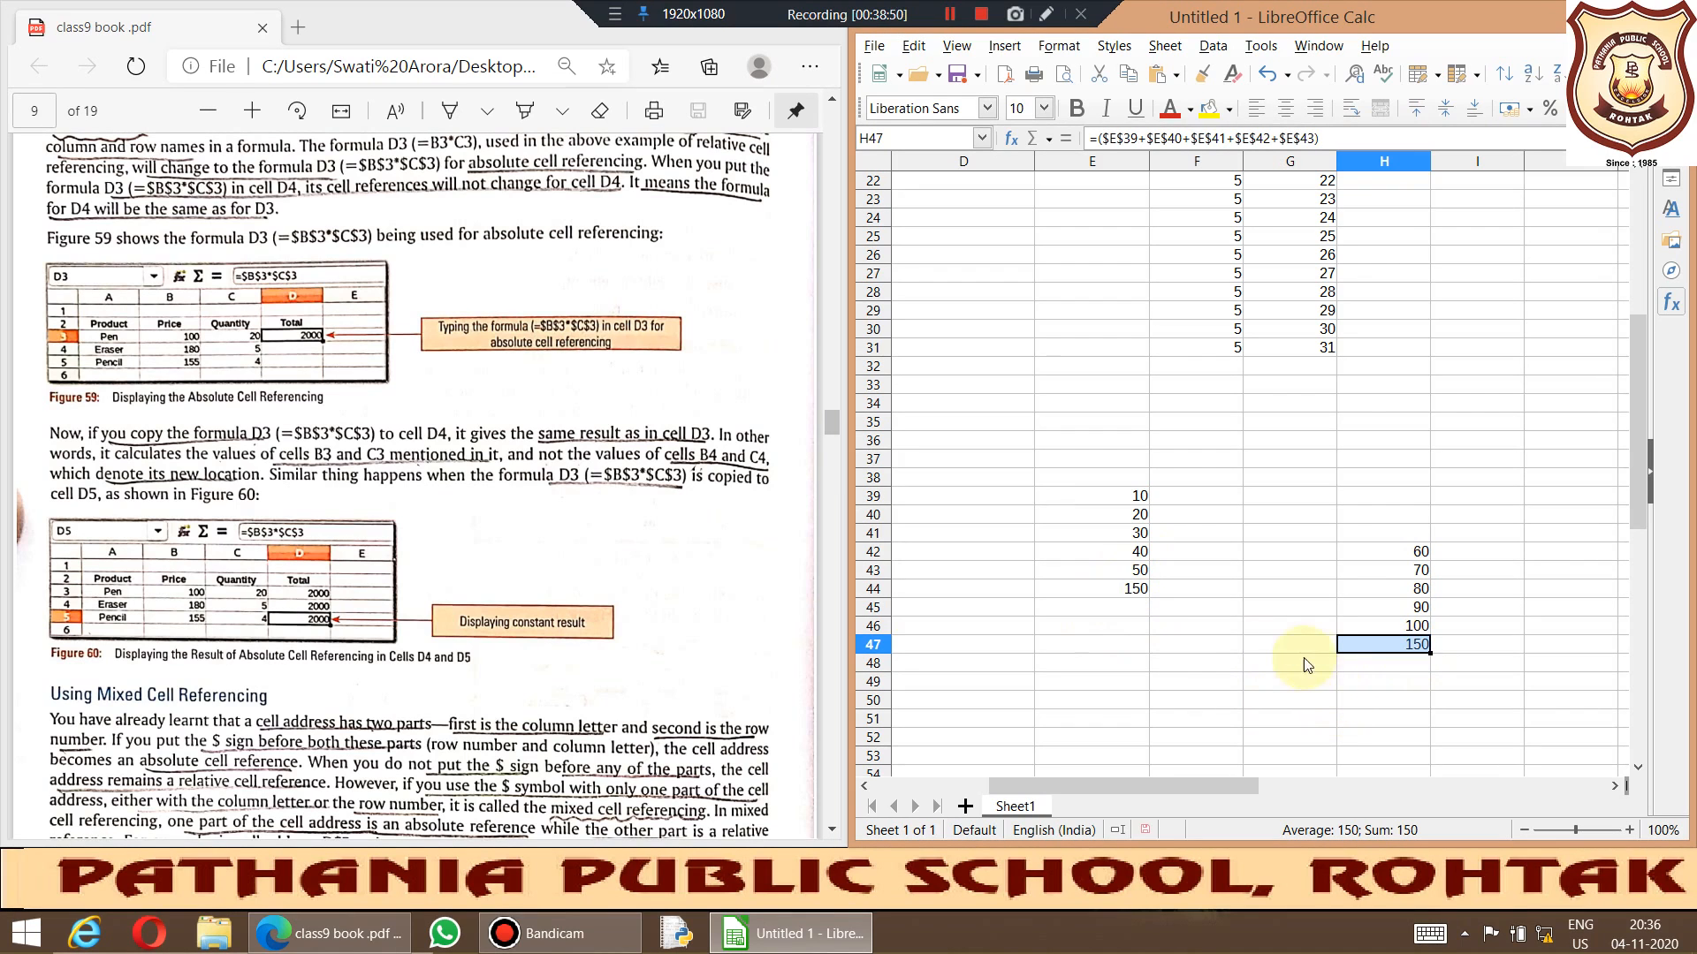
left_click(1395, 661)
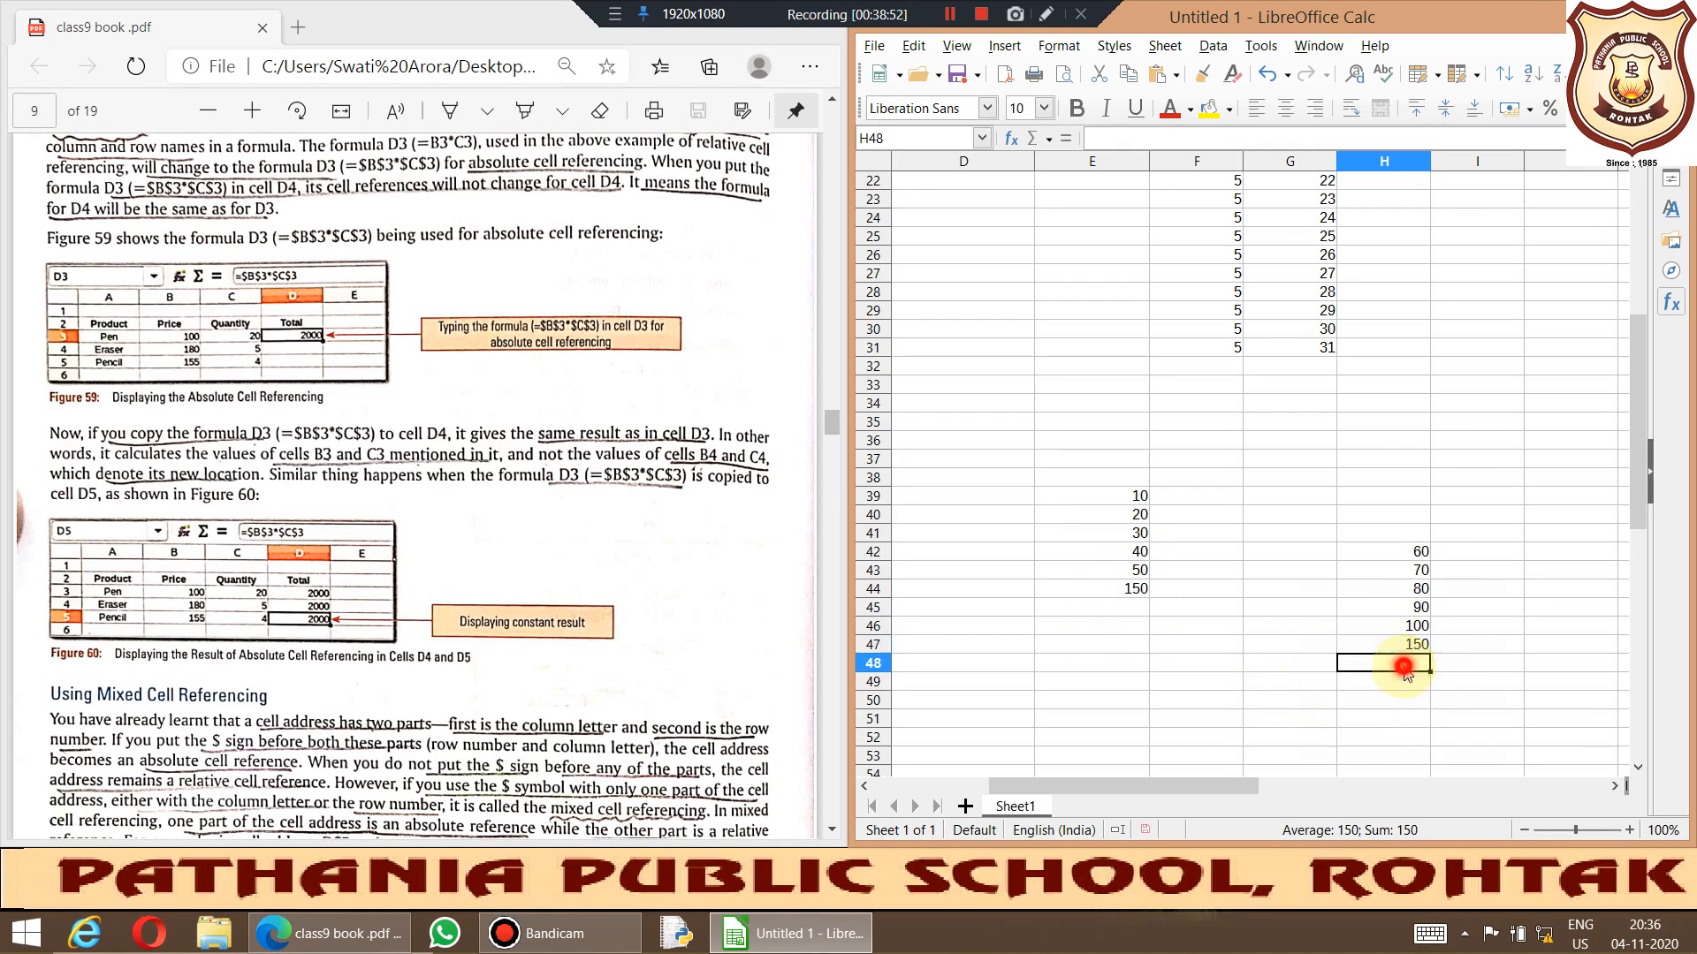
left_click(1126, 590)
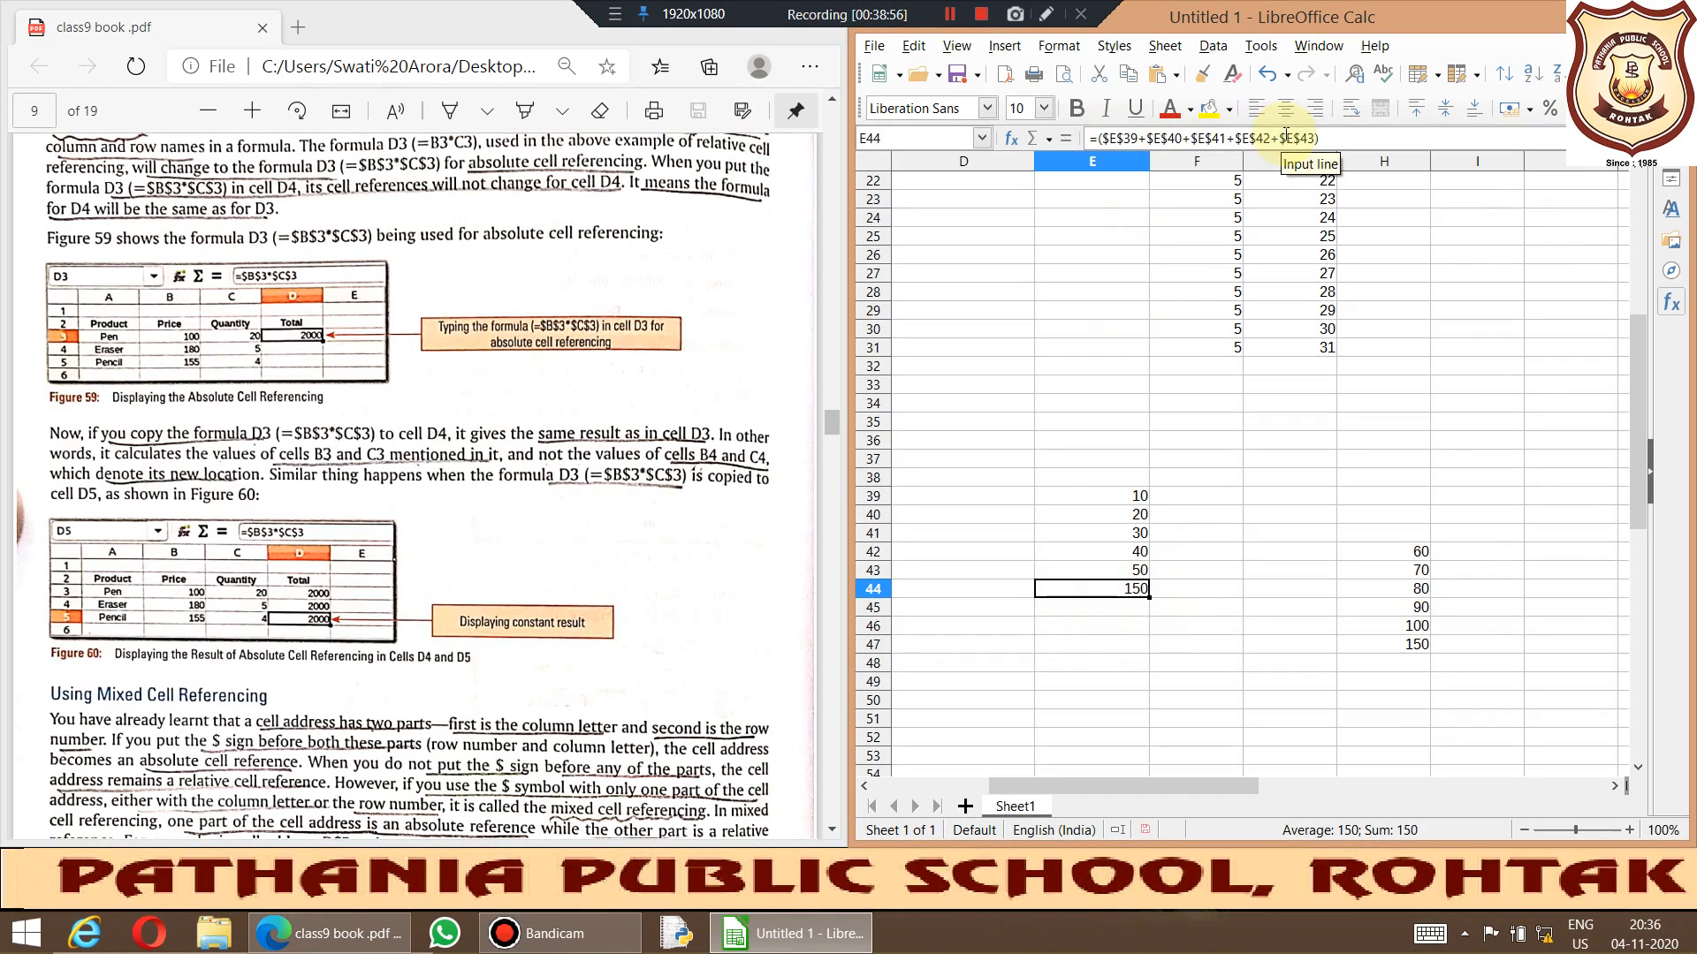
left_click(1417, 648)
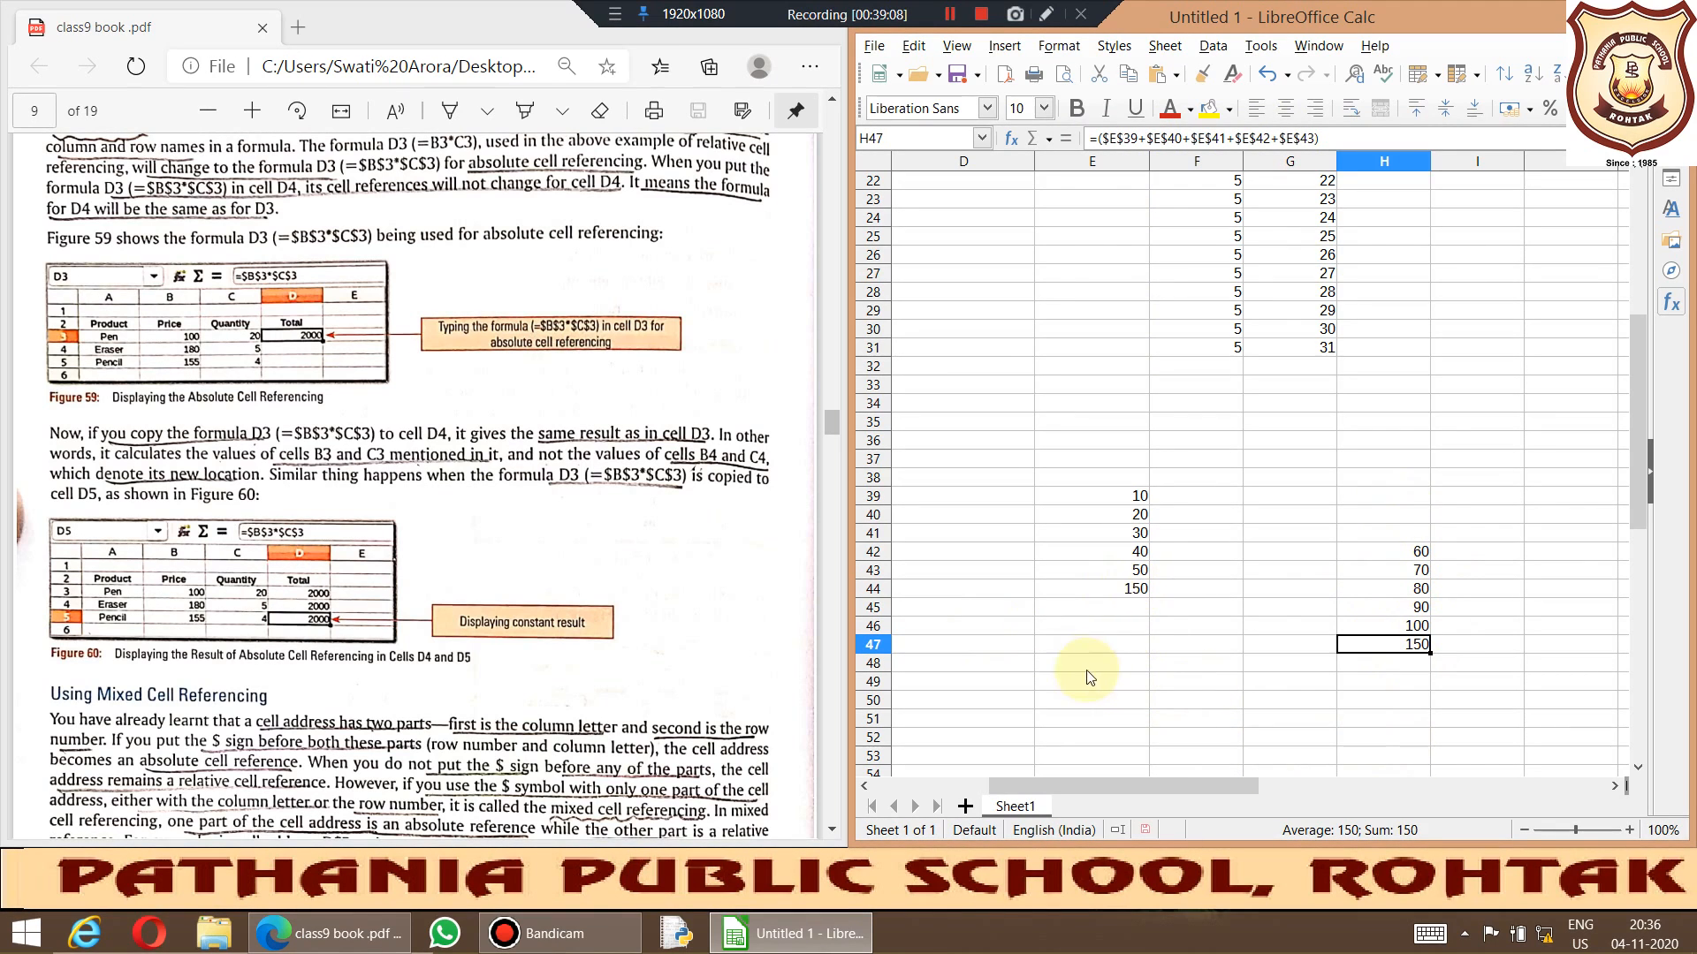
Step: Make the row part of every H47 reference relative, giving =($E39+$E40+$E41+$E42+$E43)
left_click(1125, 138)
key("BackSpace")
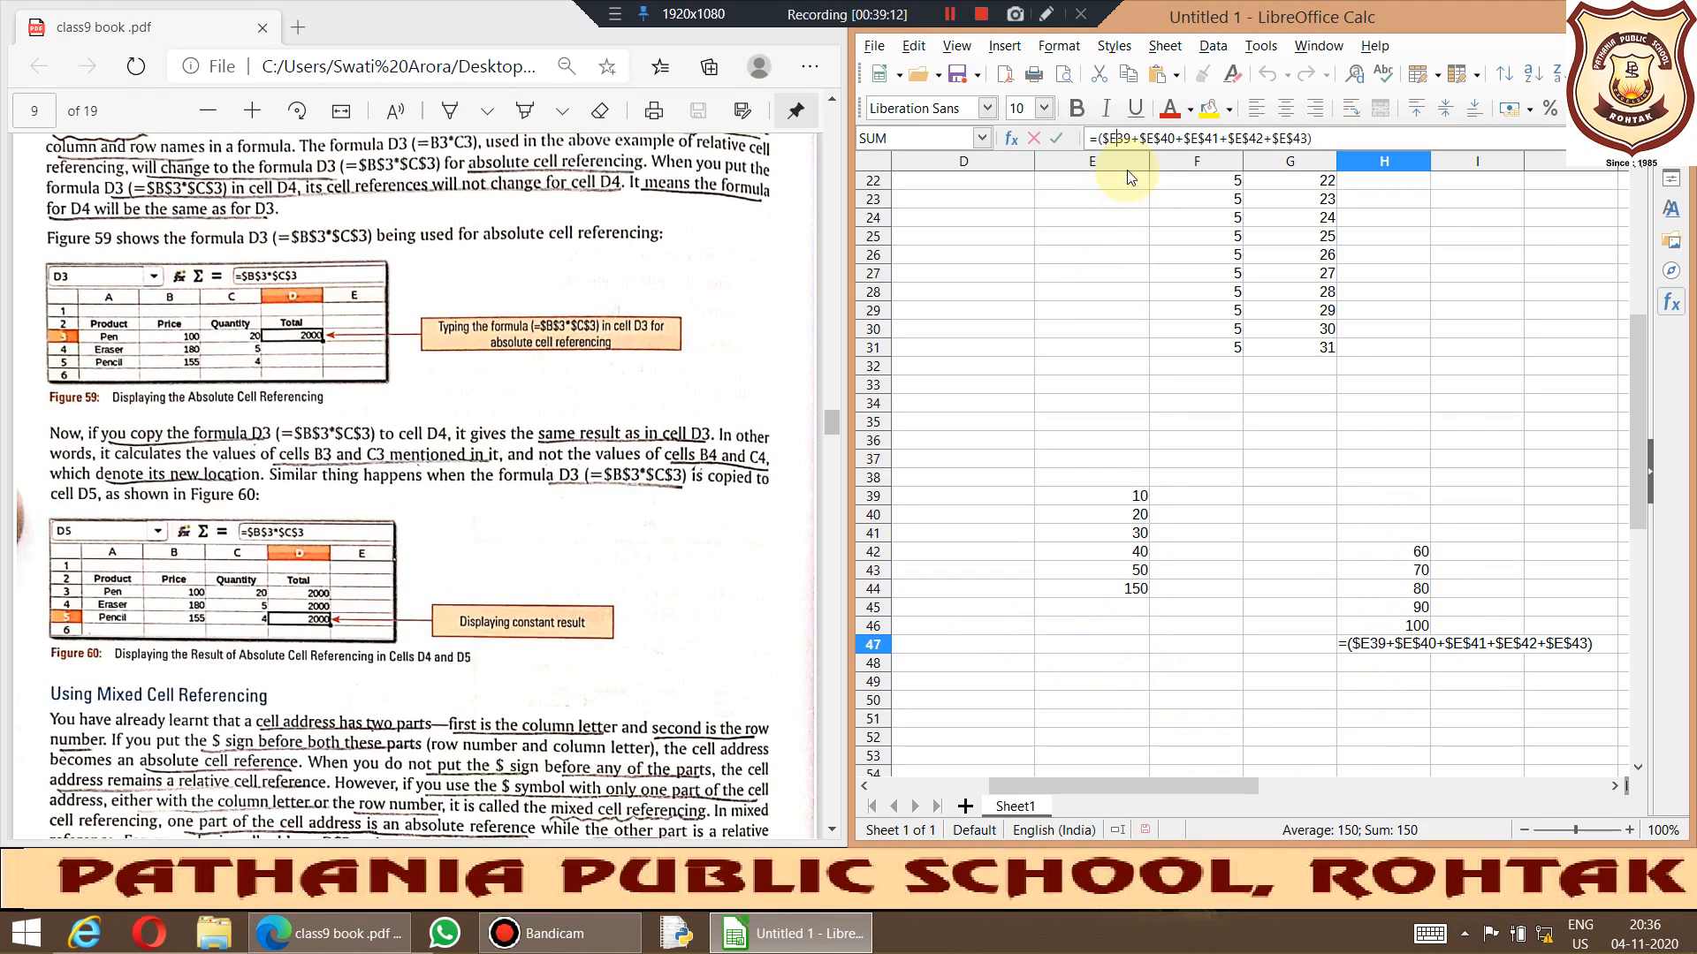
left_click(1165, 138)
key("BackSpace")
left_click(1194, 138)
key("BackSpace")
left_click(1231, 139)
key("BackSpace")
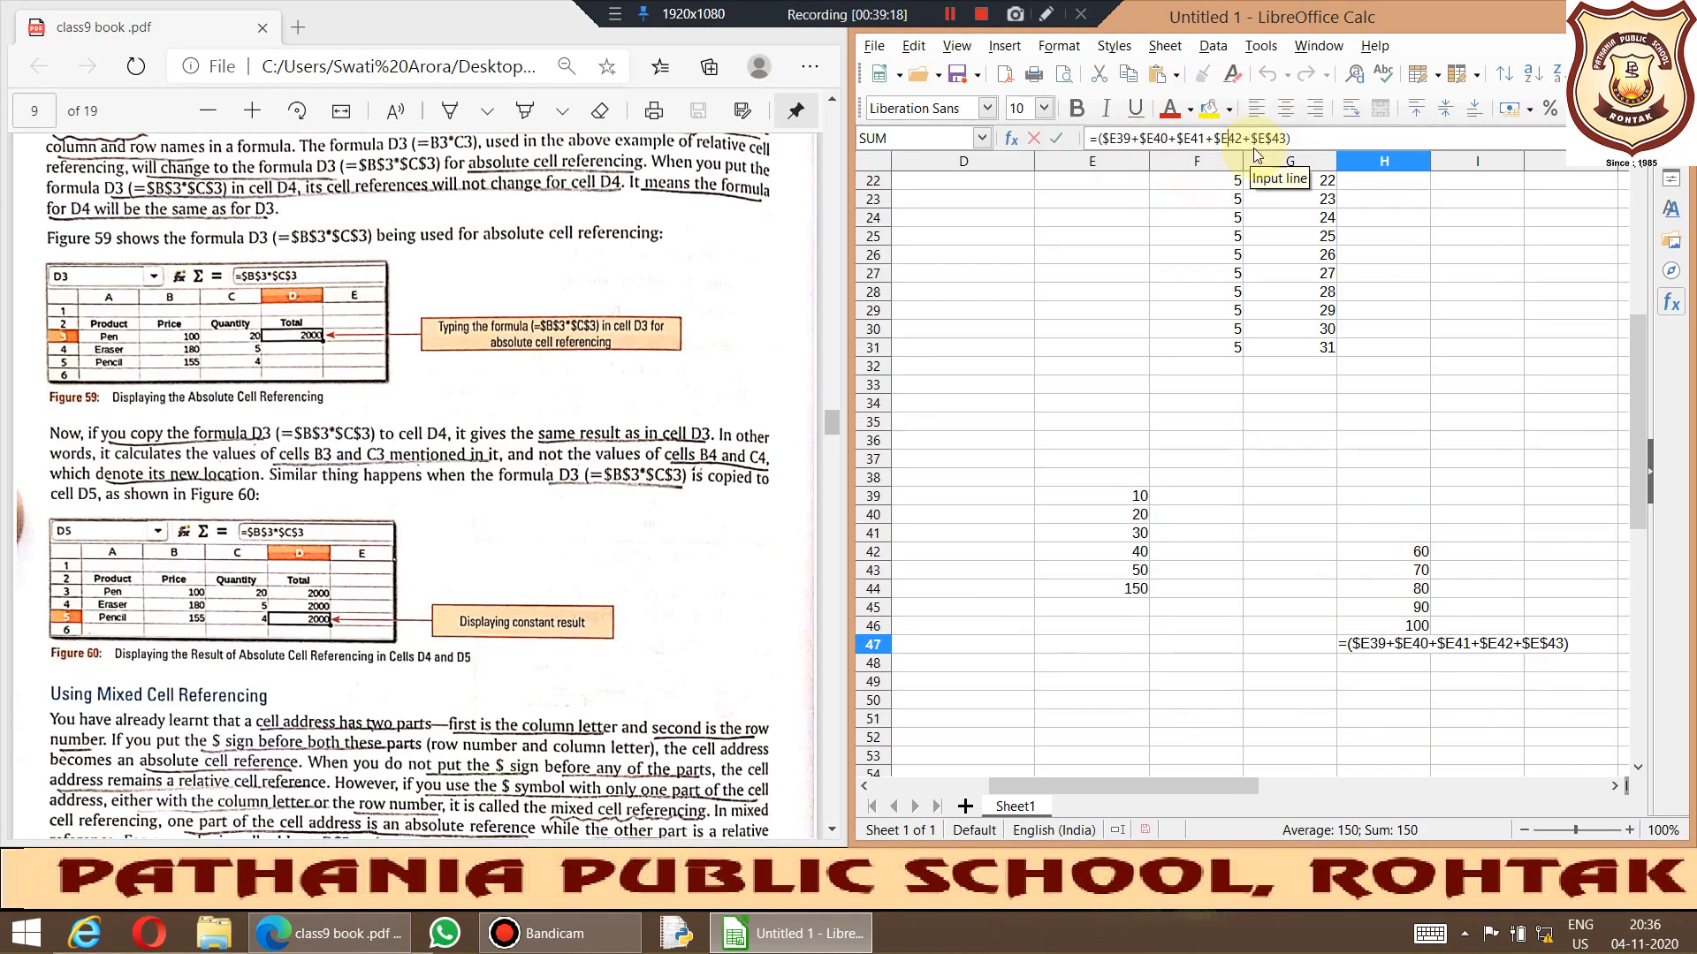
left_click(1269, 138)
key("BackSpace")
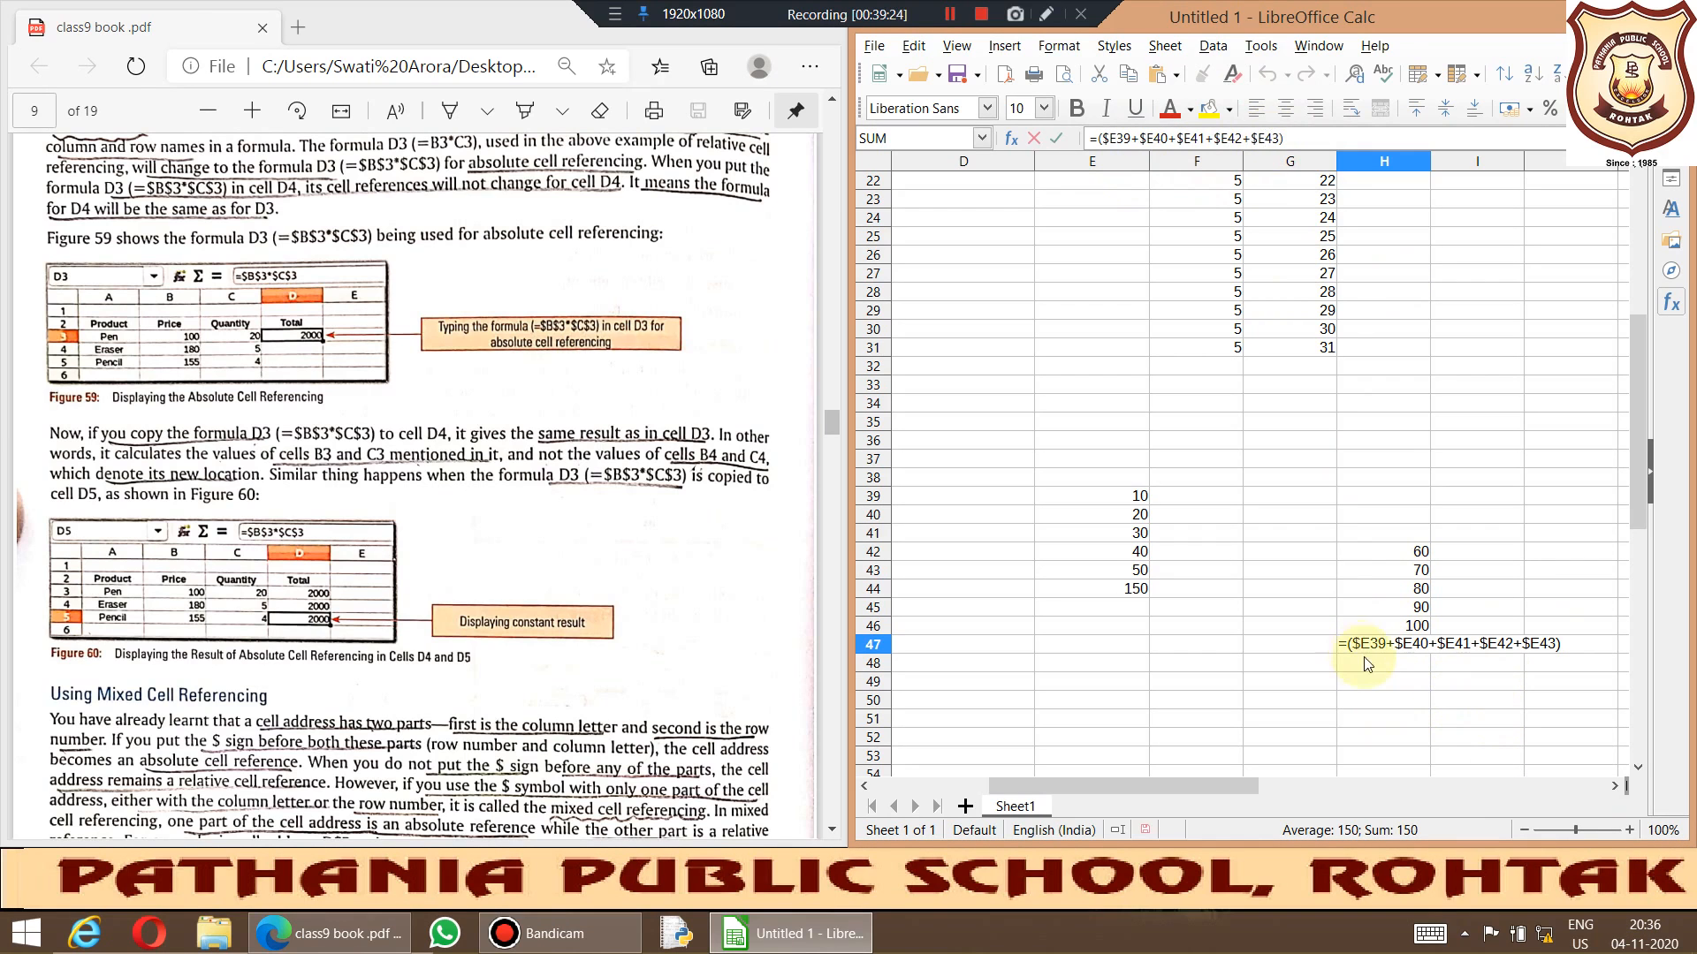
key("Return")
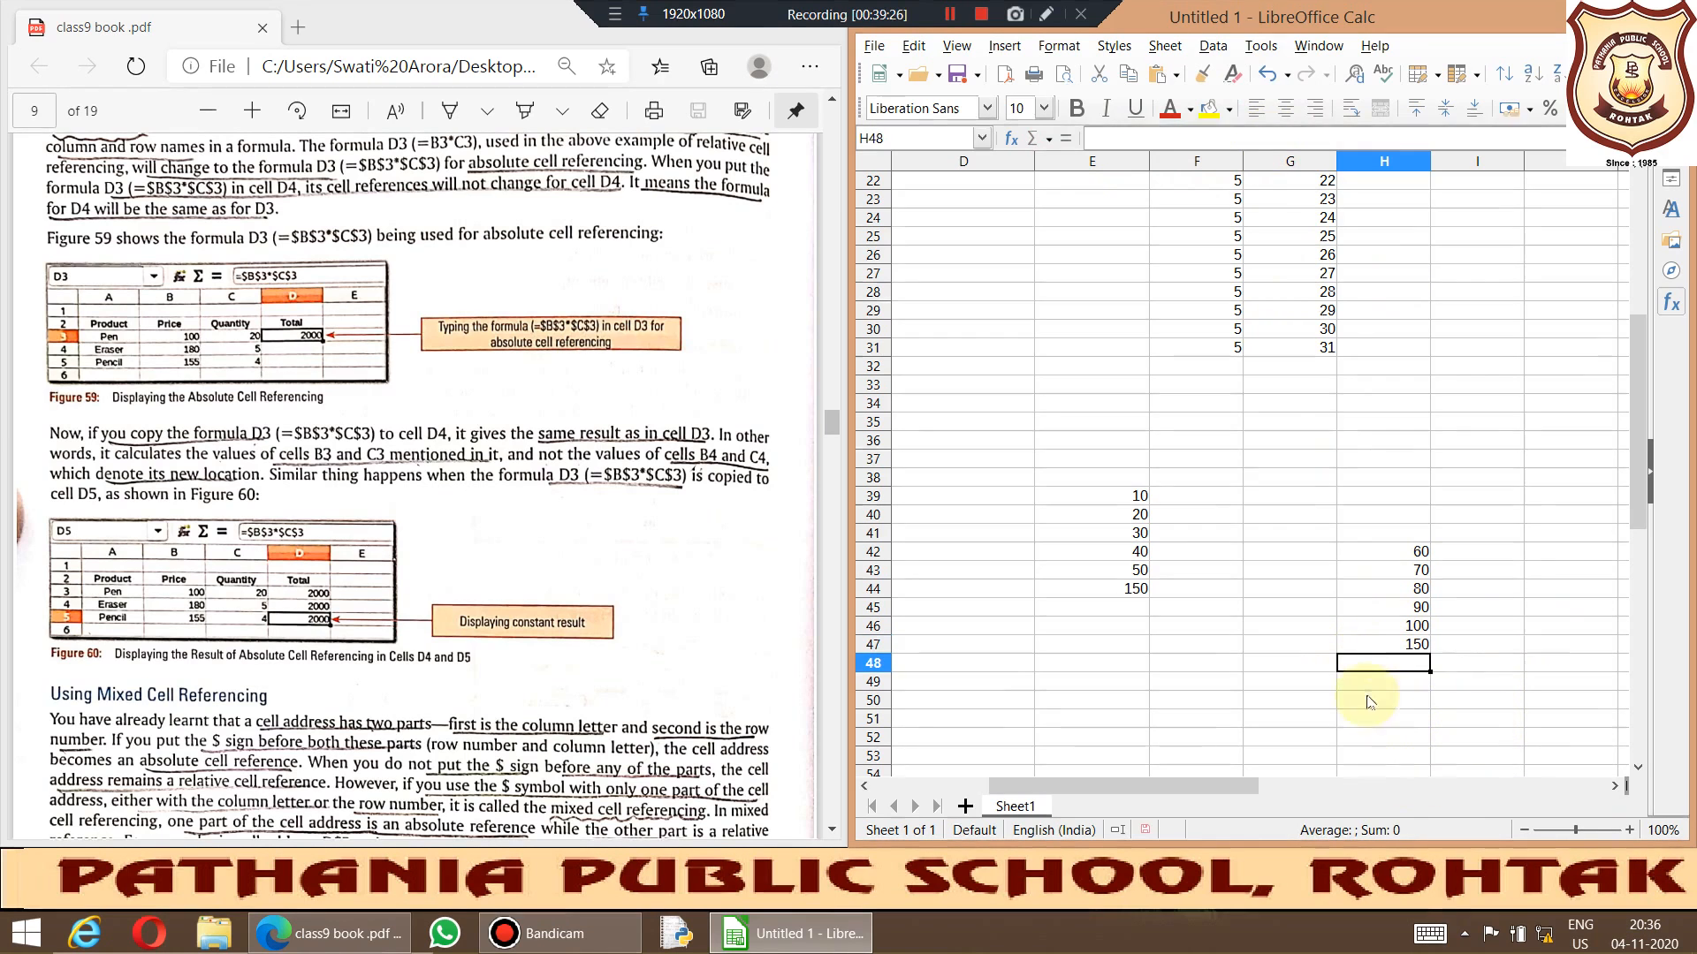
Step: Change the E44 formula to mixed references with only the column fixed, giving =($E39+$E40+$E41+$E42+$E43)
left_click(1085, 589)
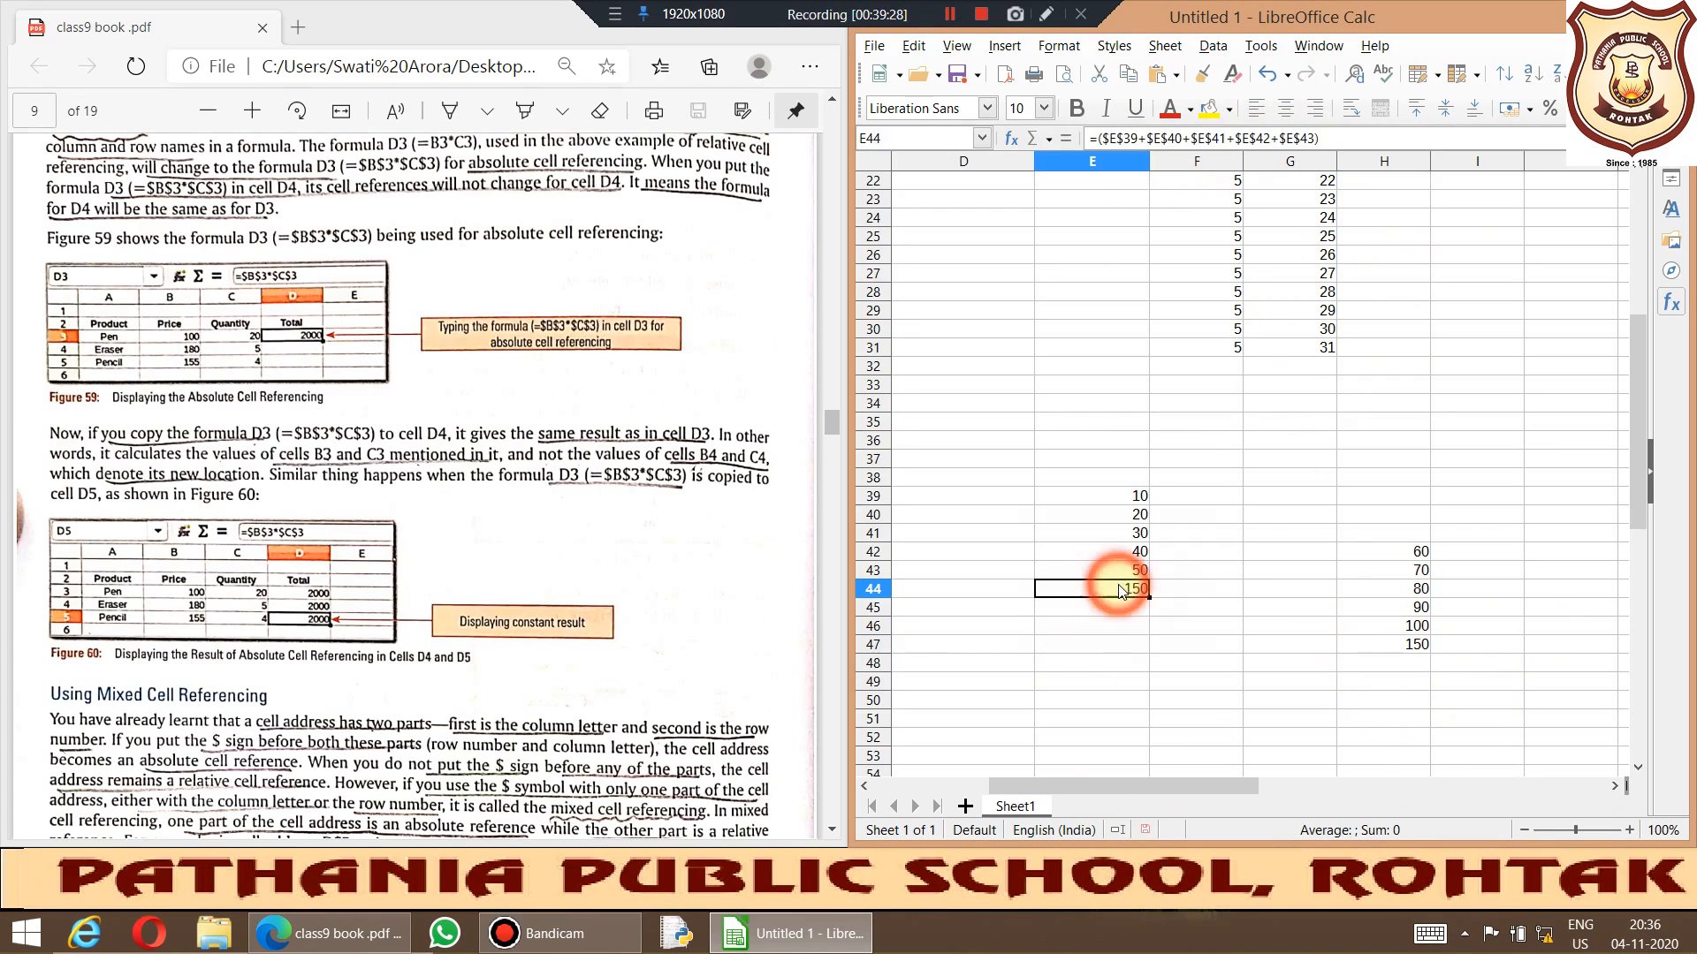
left_click(1122, 137)
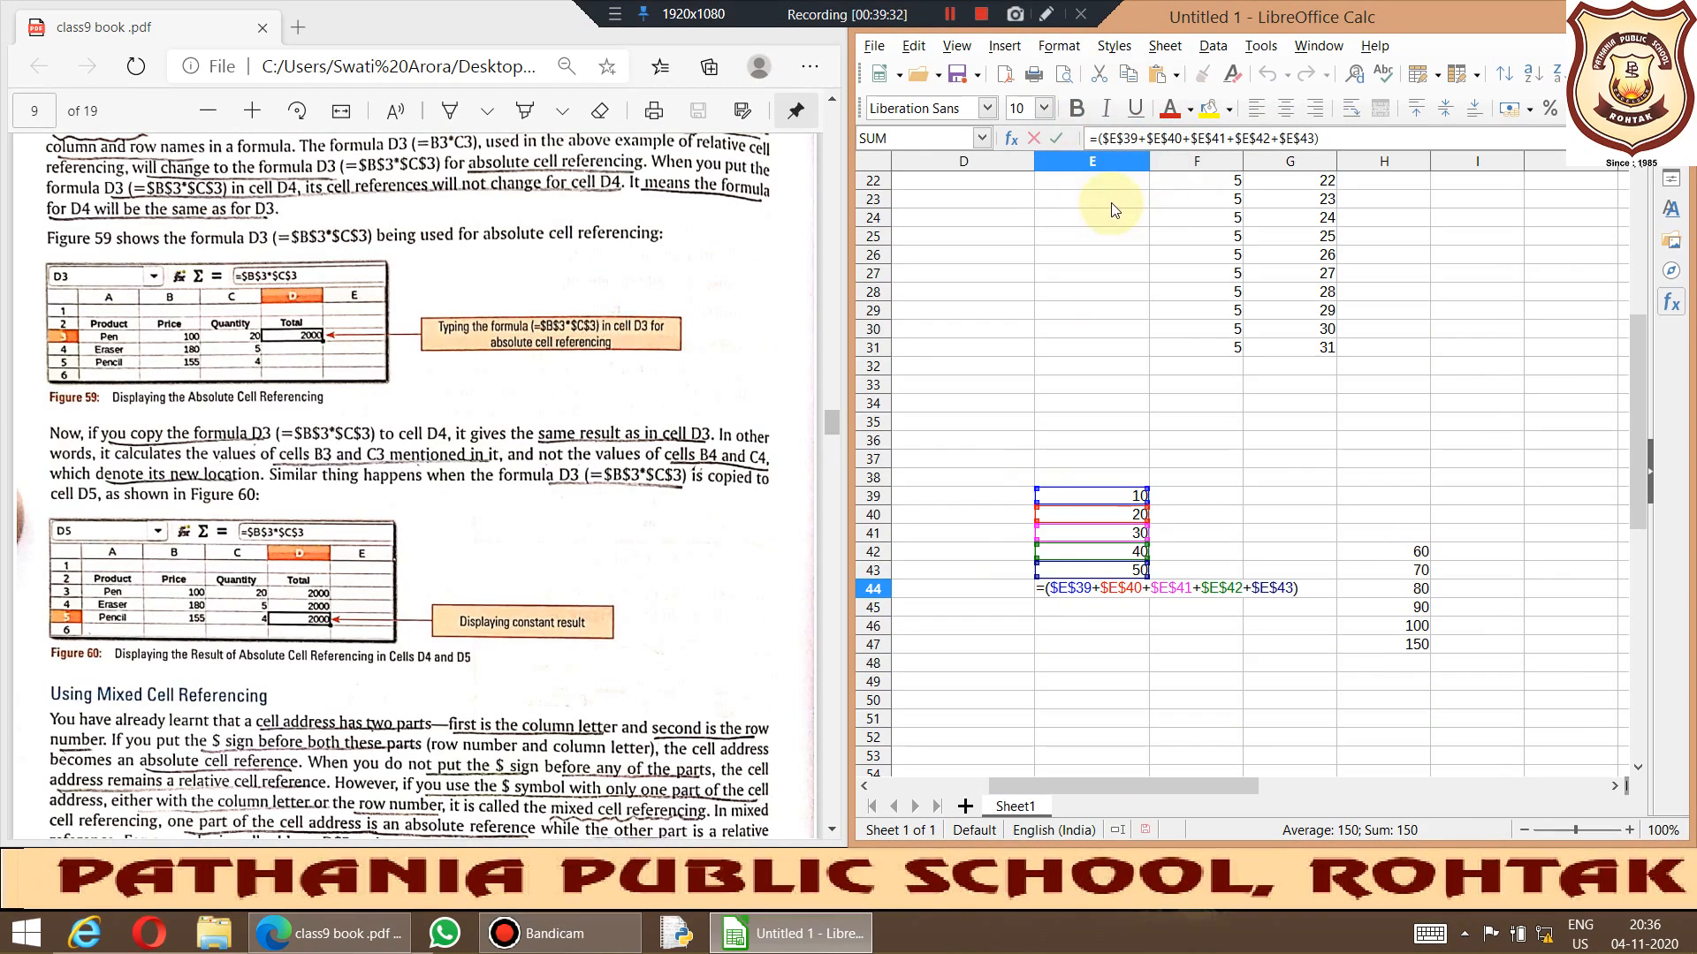
key("BackSpace")
key("BackSpace")
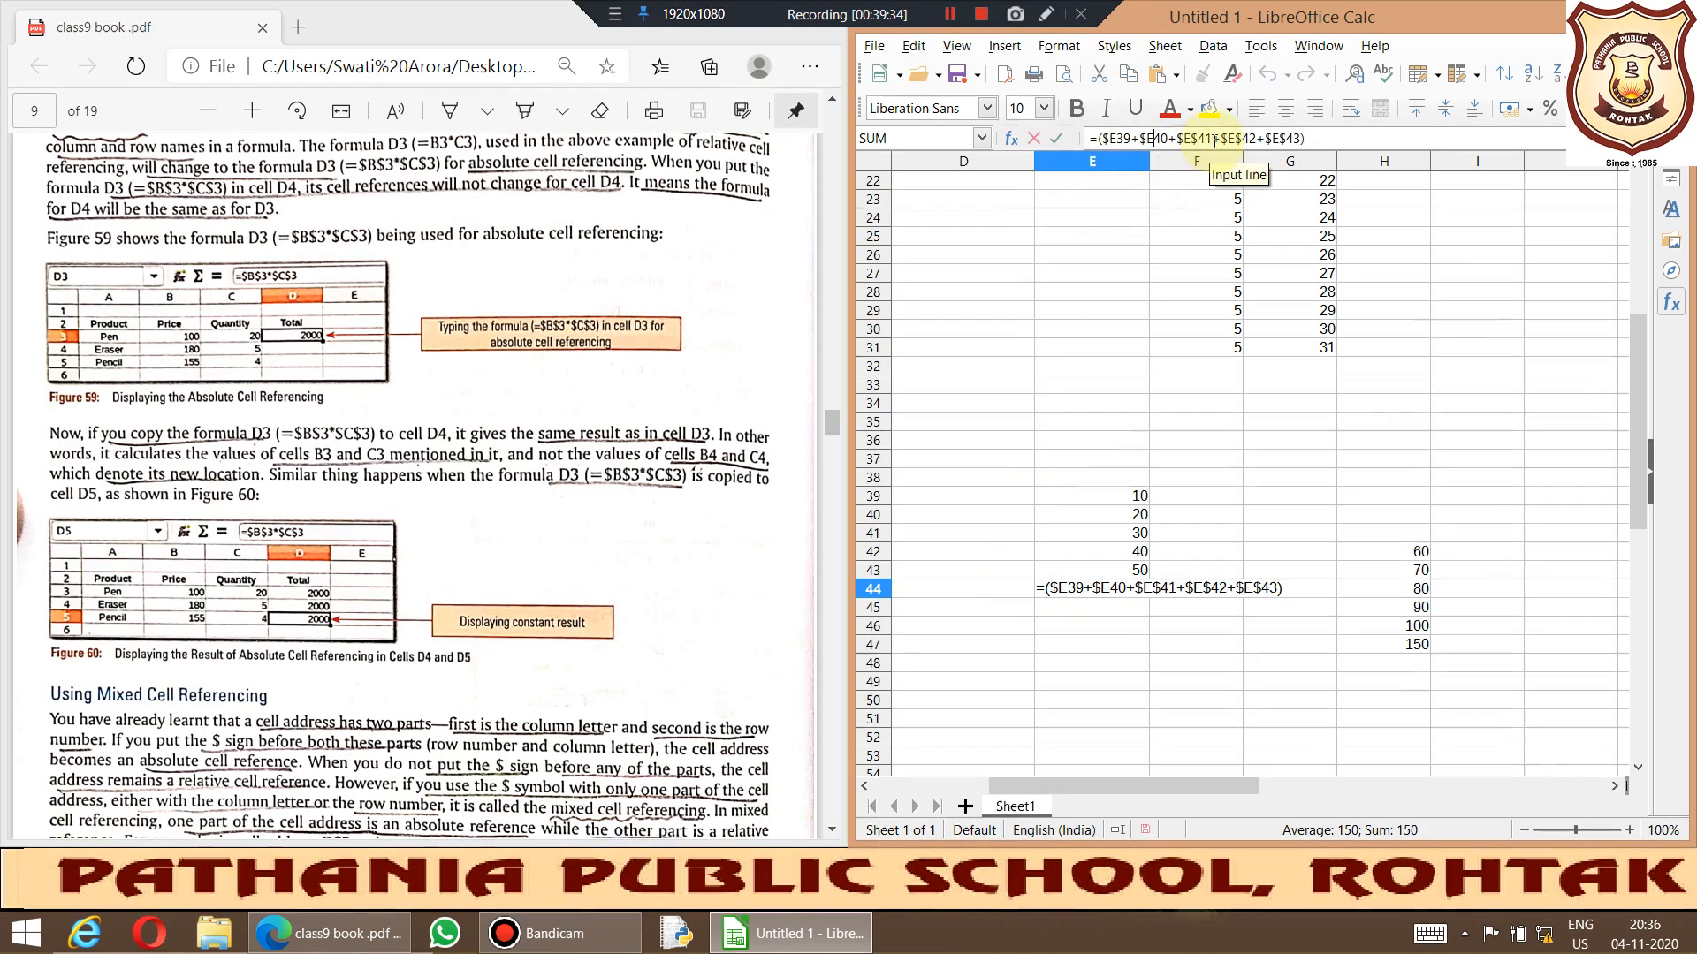
left_click(1199, 137)
key("BackSpace")
left_click(1238, 138)
key("BackSpace")
left_click(1273, 138)
key("BackSpace")
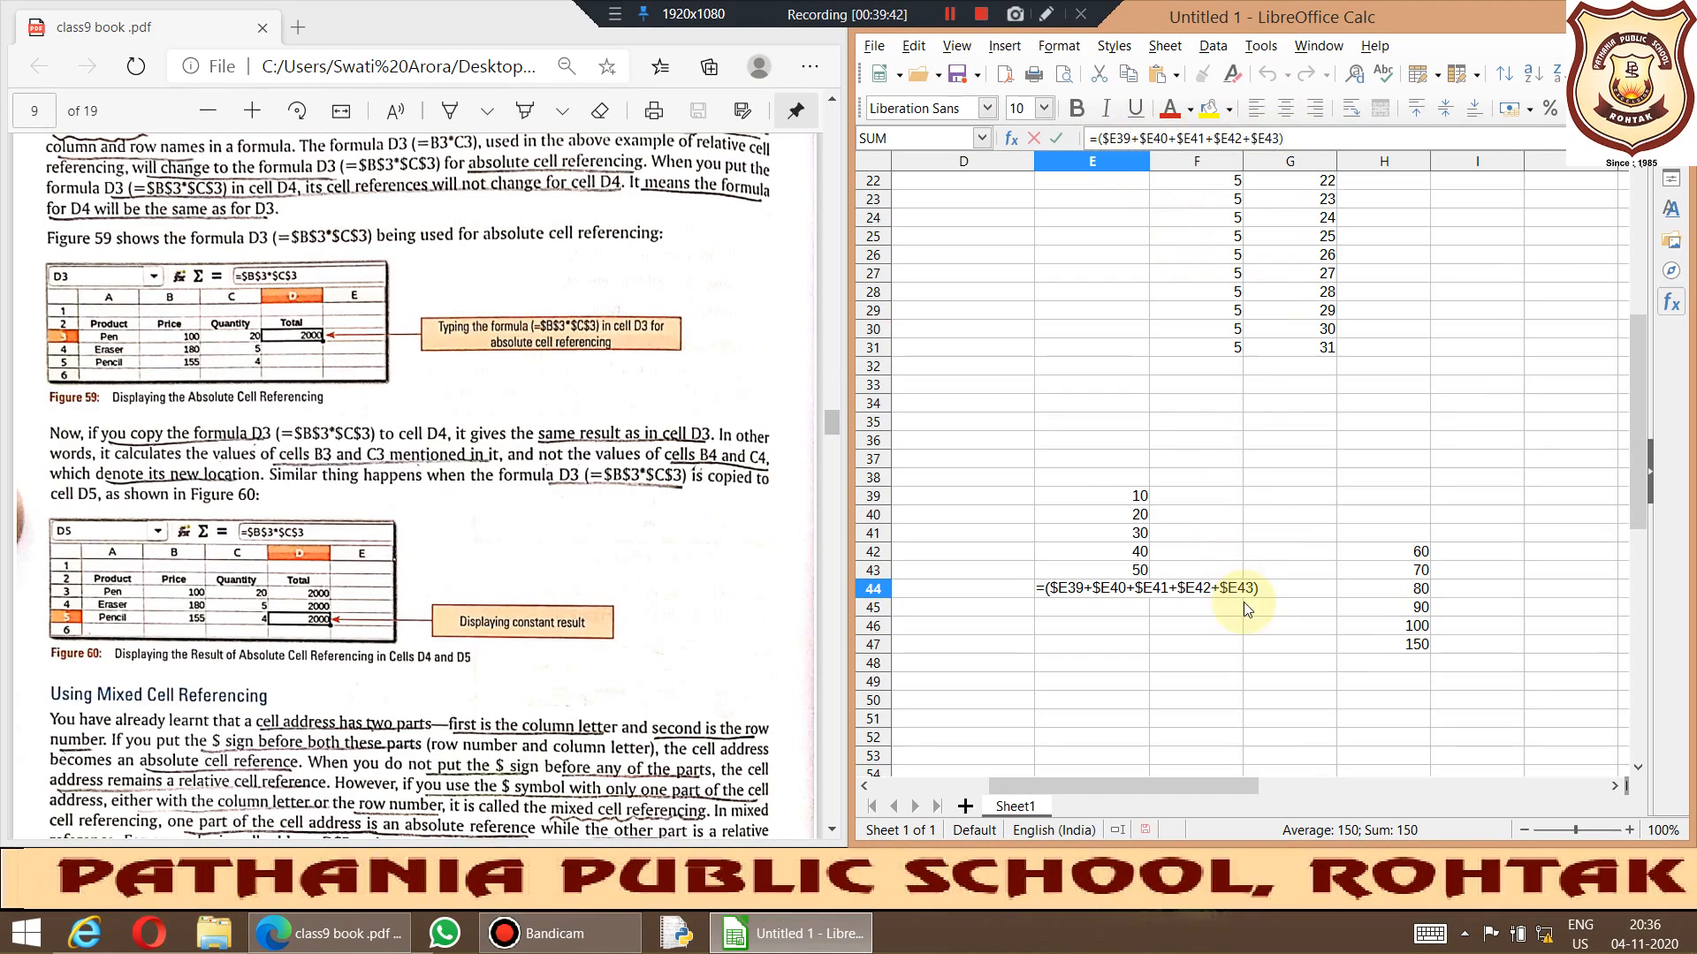
key("Return")
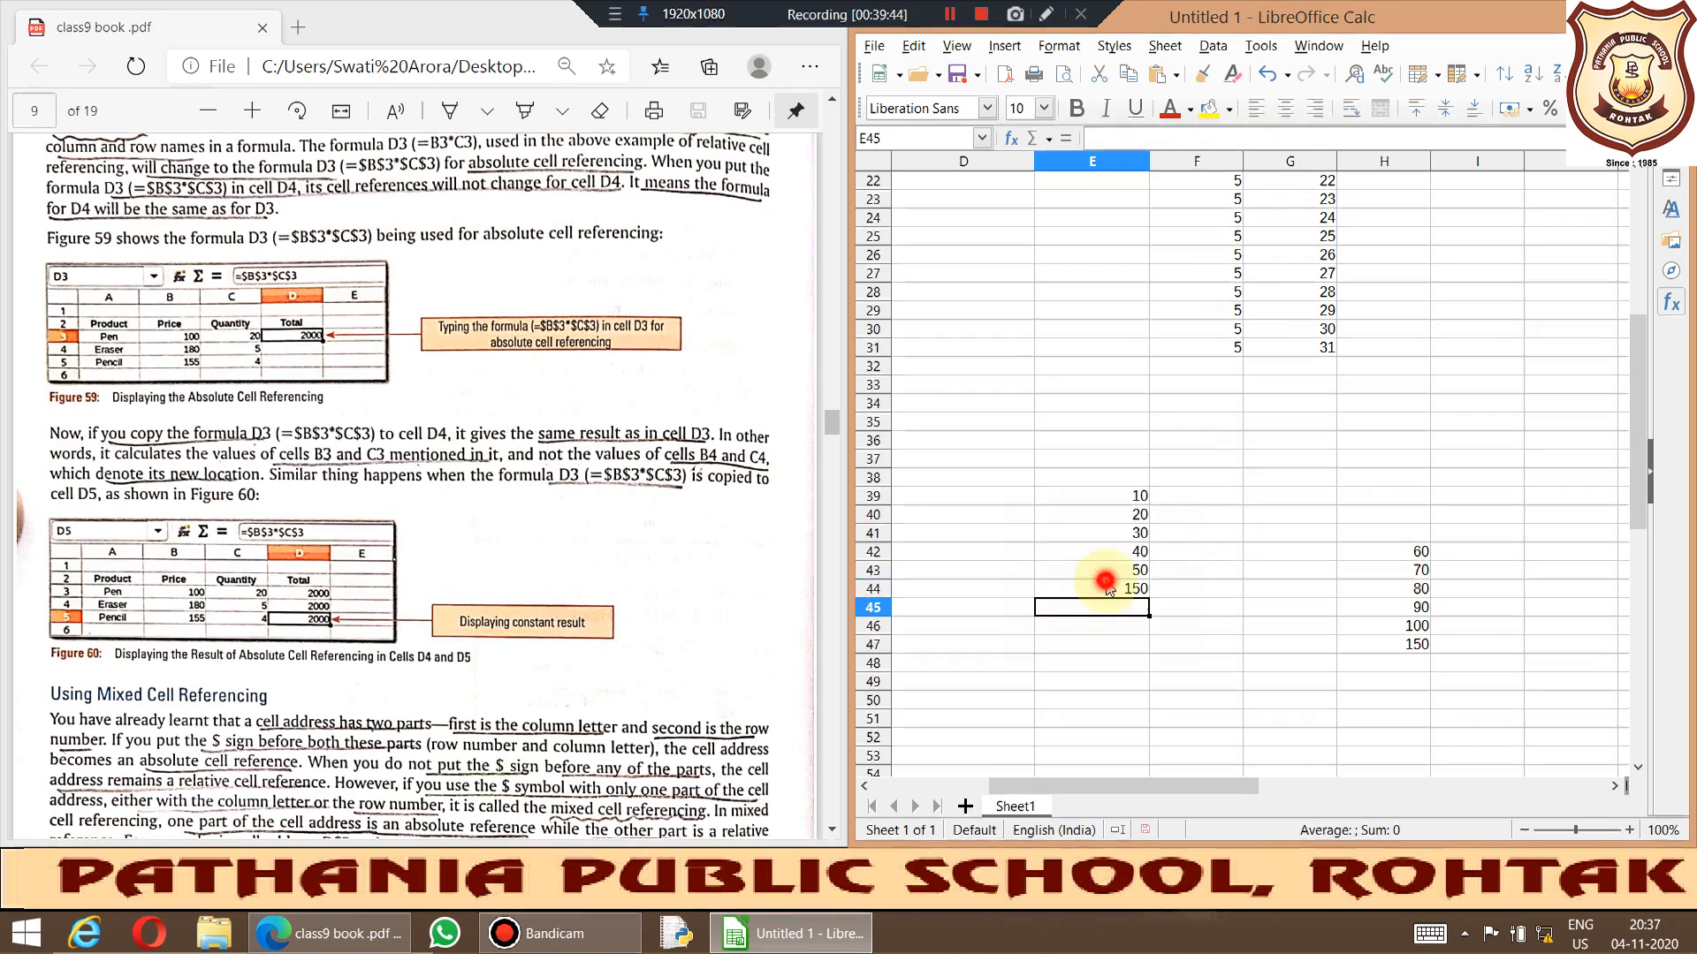
Step: Replace the H47 formula with a copy of the mixed-reference formula from E44 and inspect which cells it refers to
left_click(1071, 590)
left_click(1409, 646)
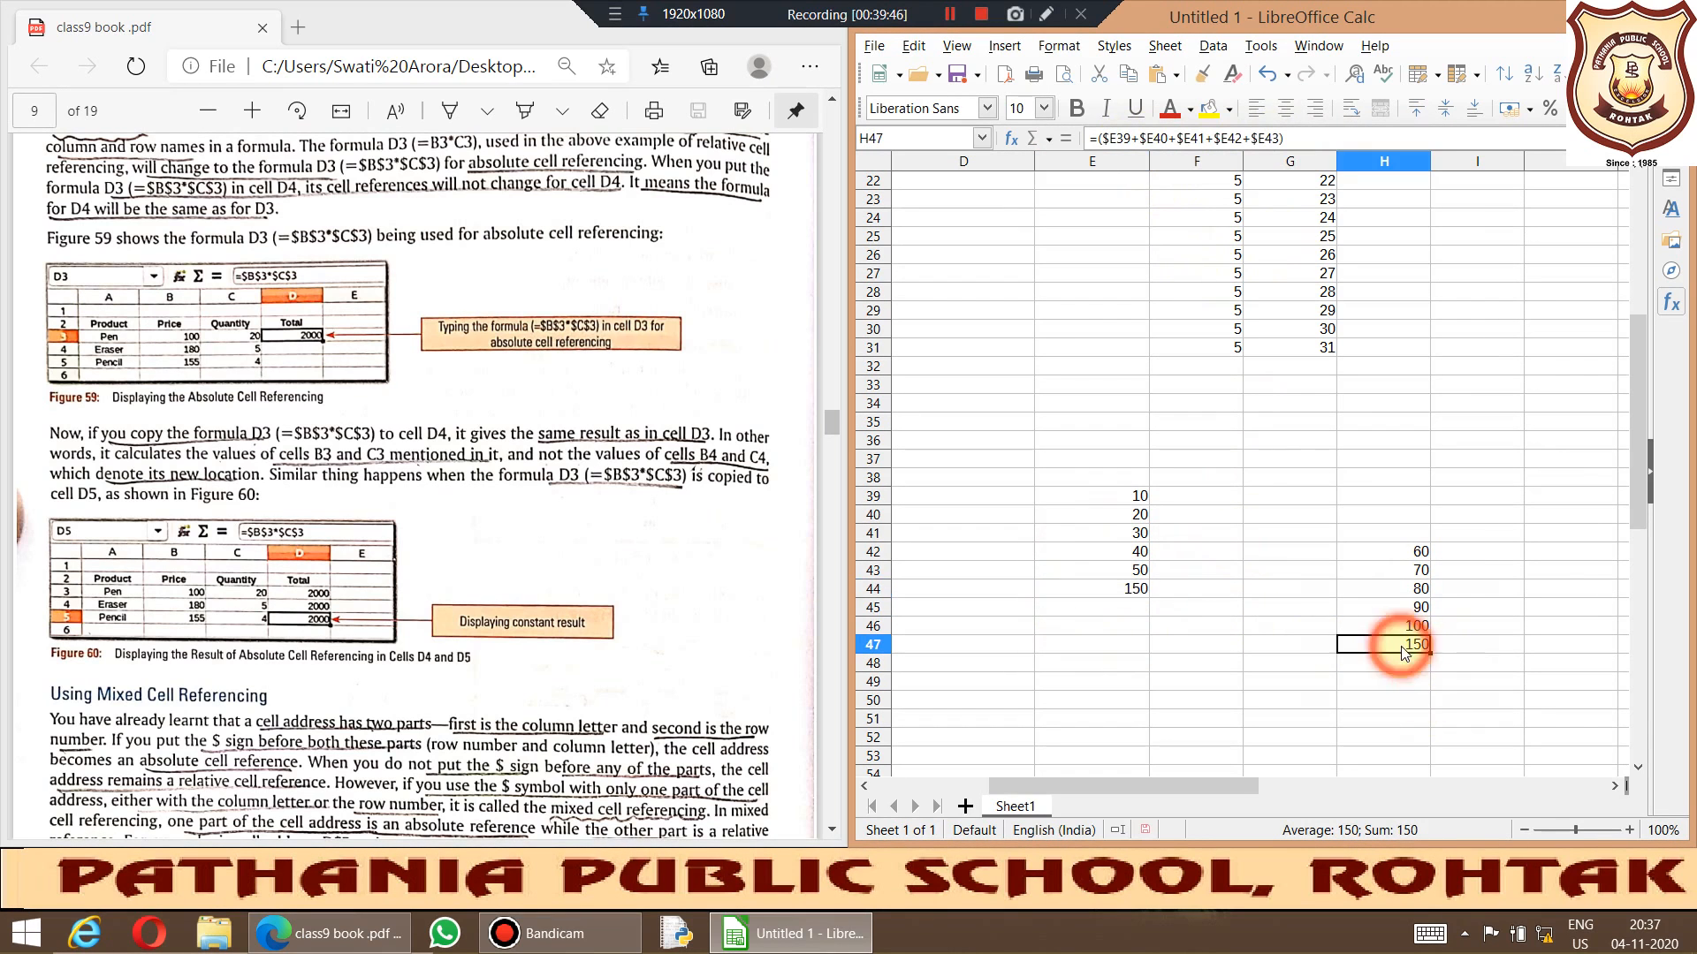
key("Delete")
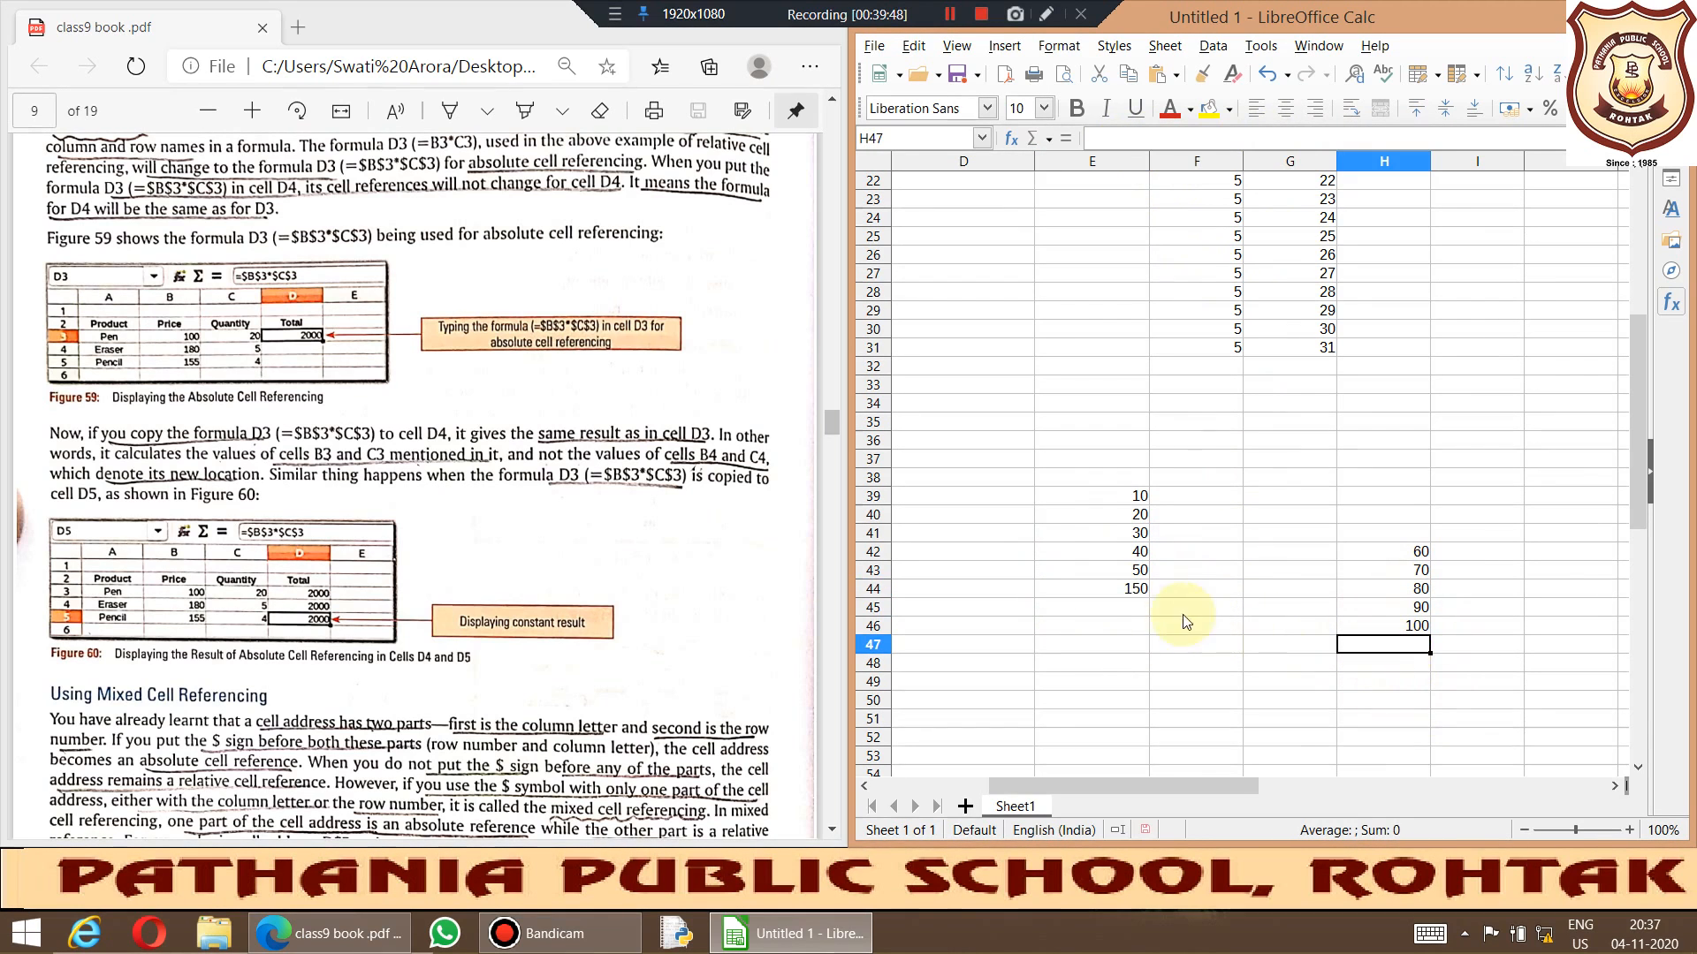
left_click(1136, 594)
right_click(1136, 597)
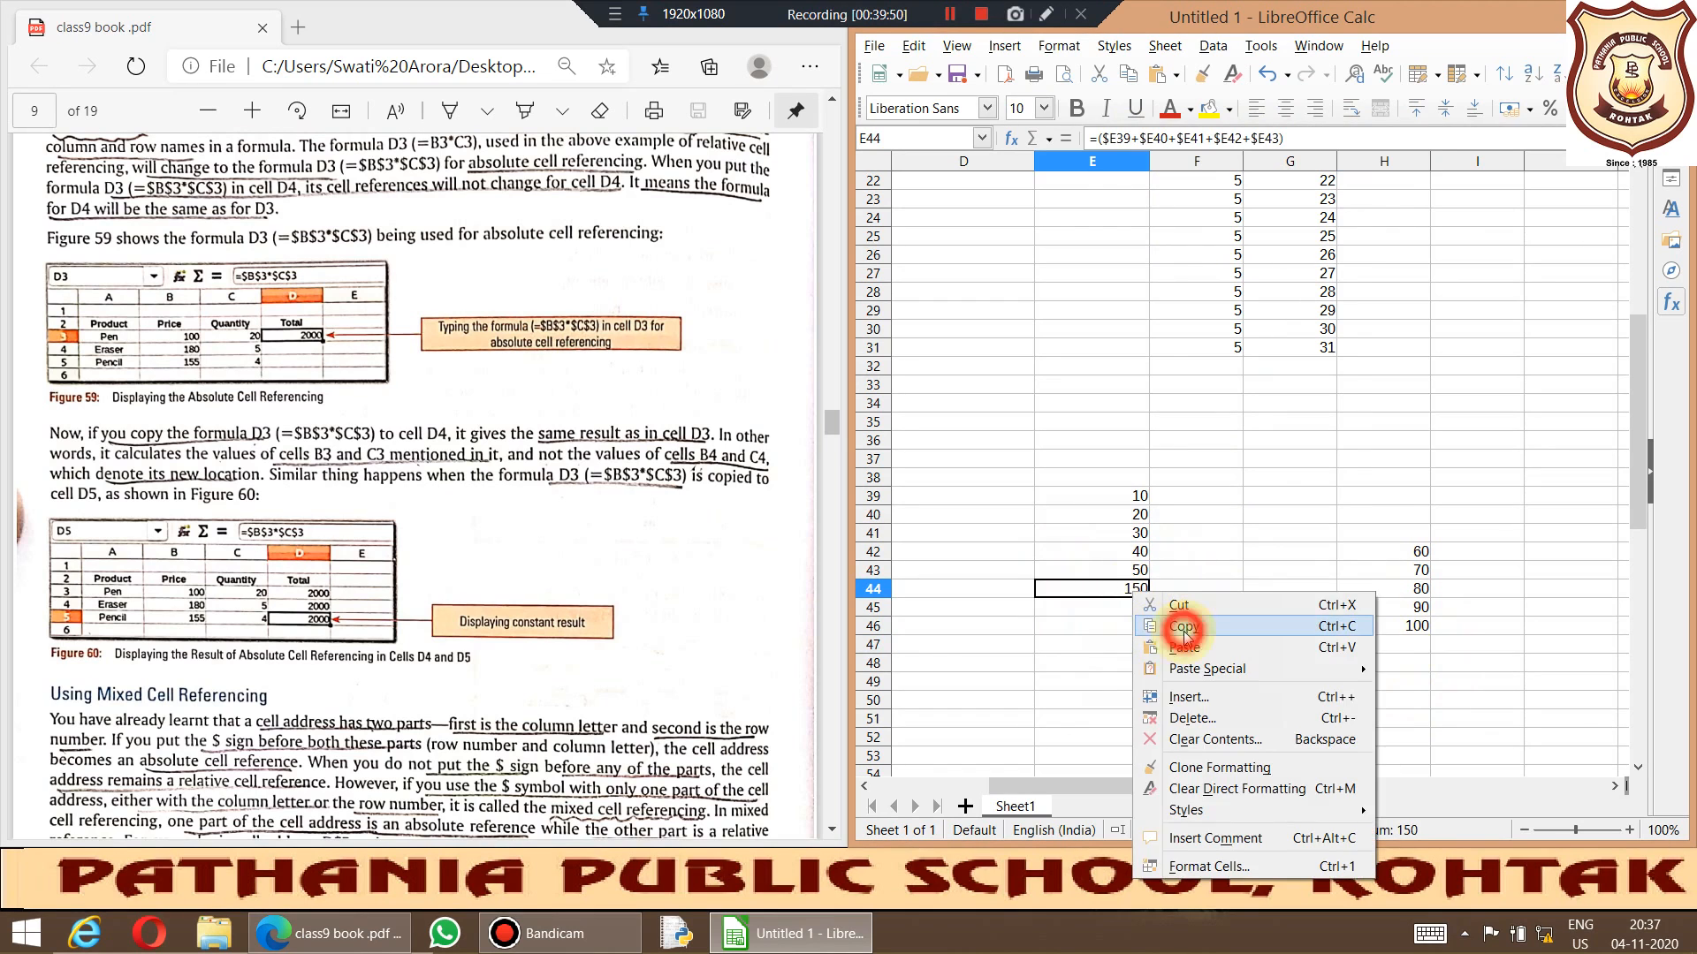
left_click(1182, 627)
left_click(1405, 645)
right_click(1404, 648)
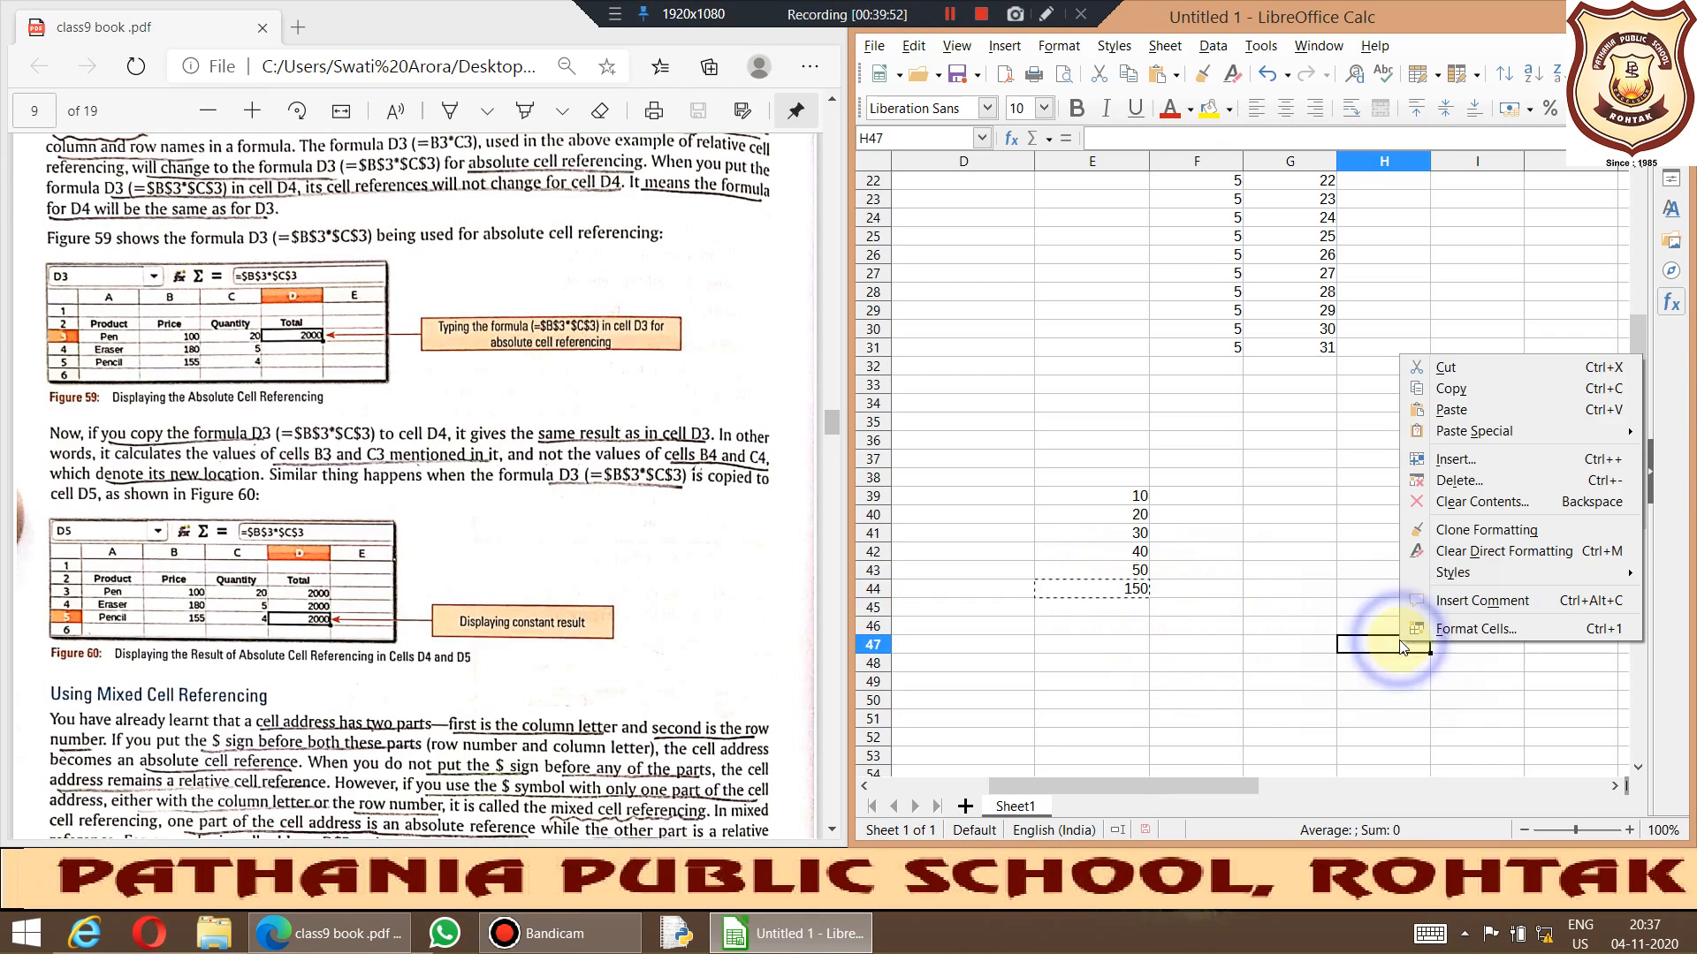
left_click(1450, 410)
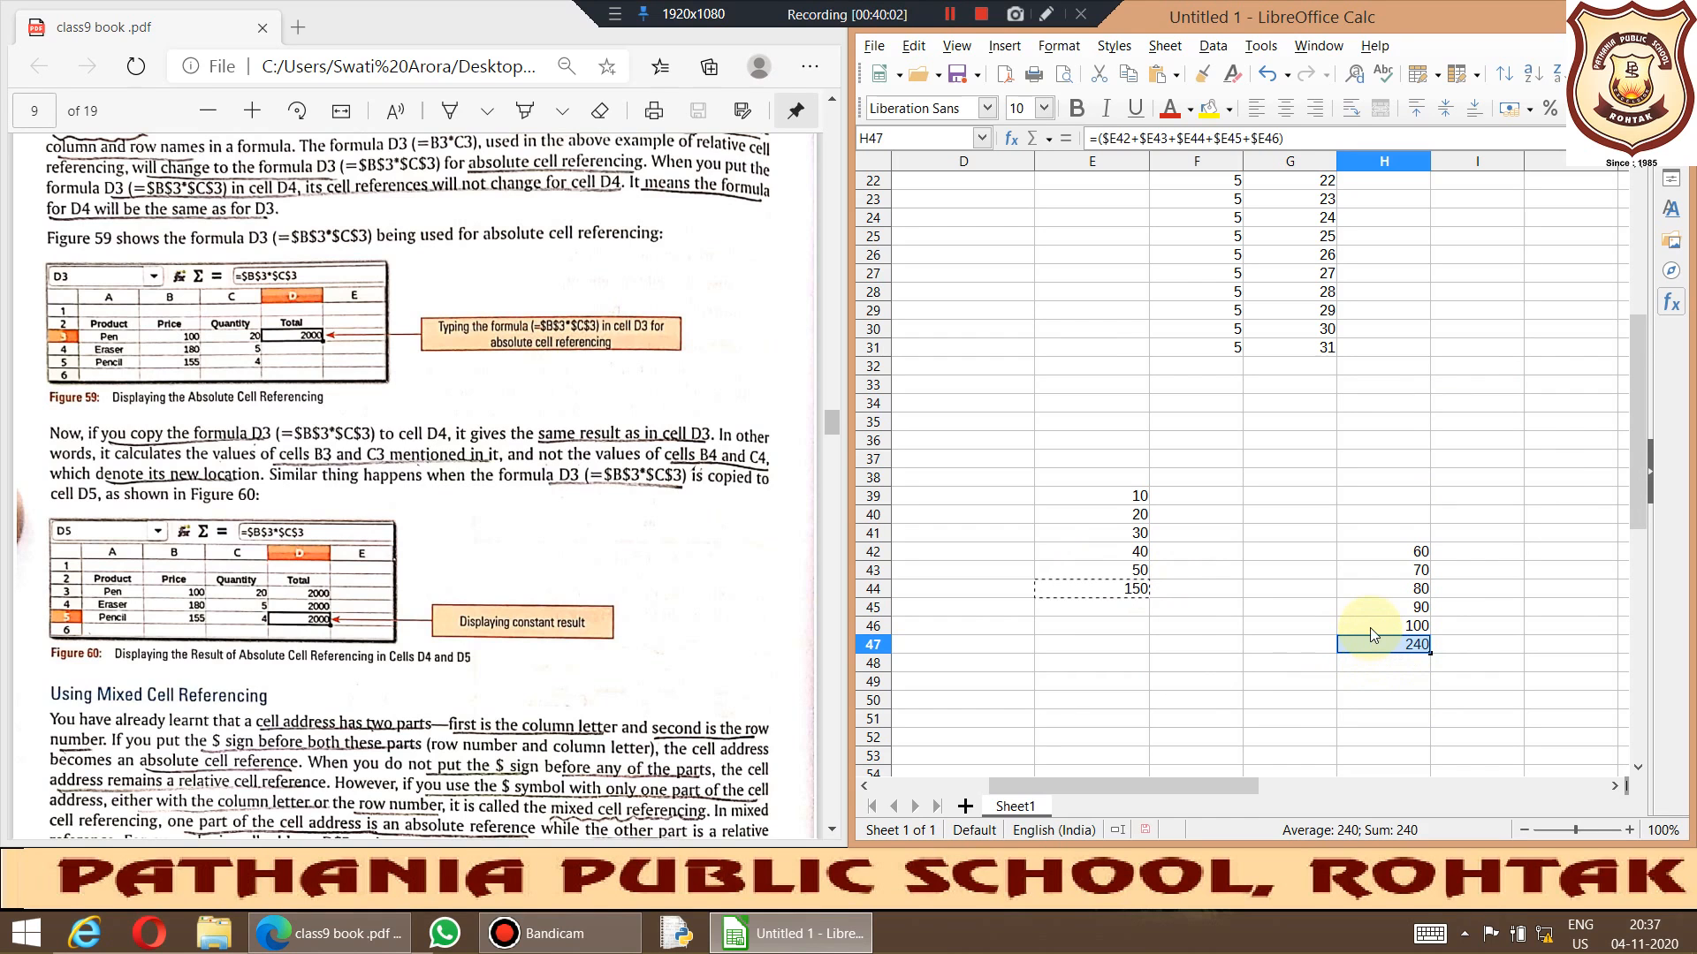
key("F2")
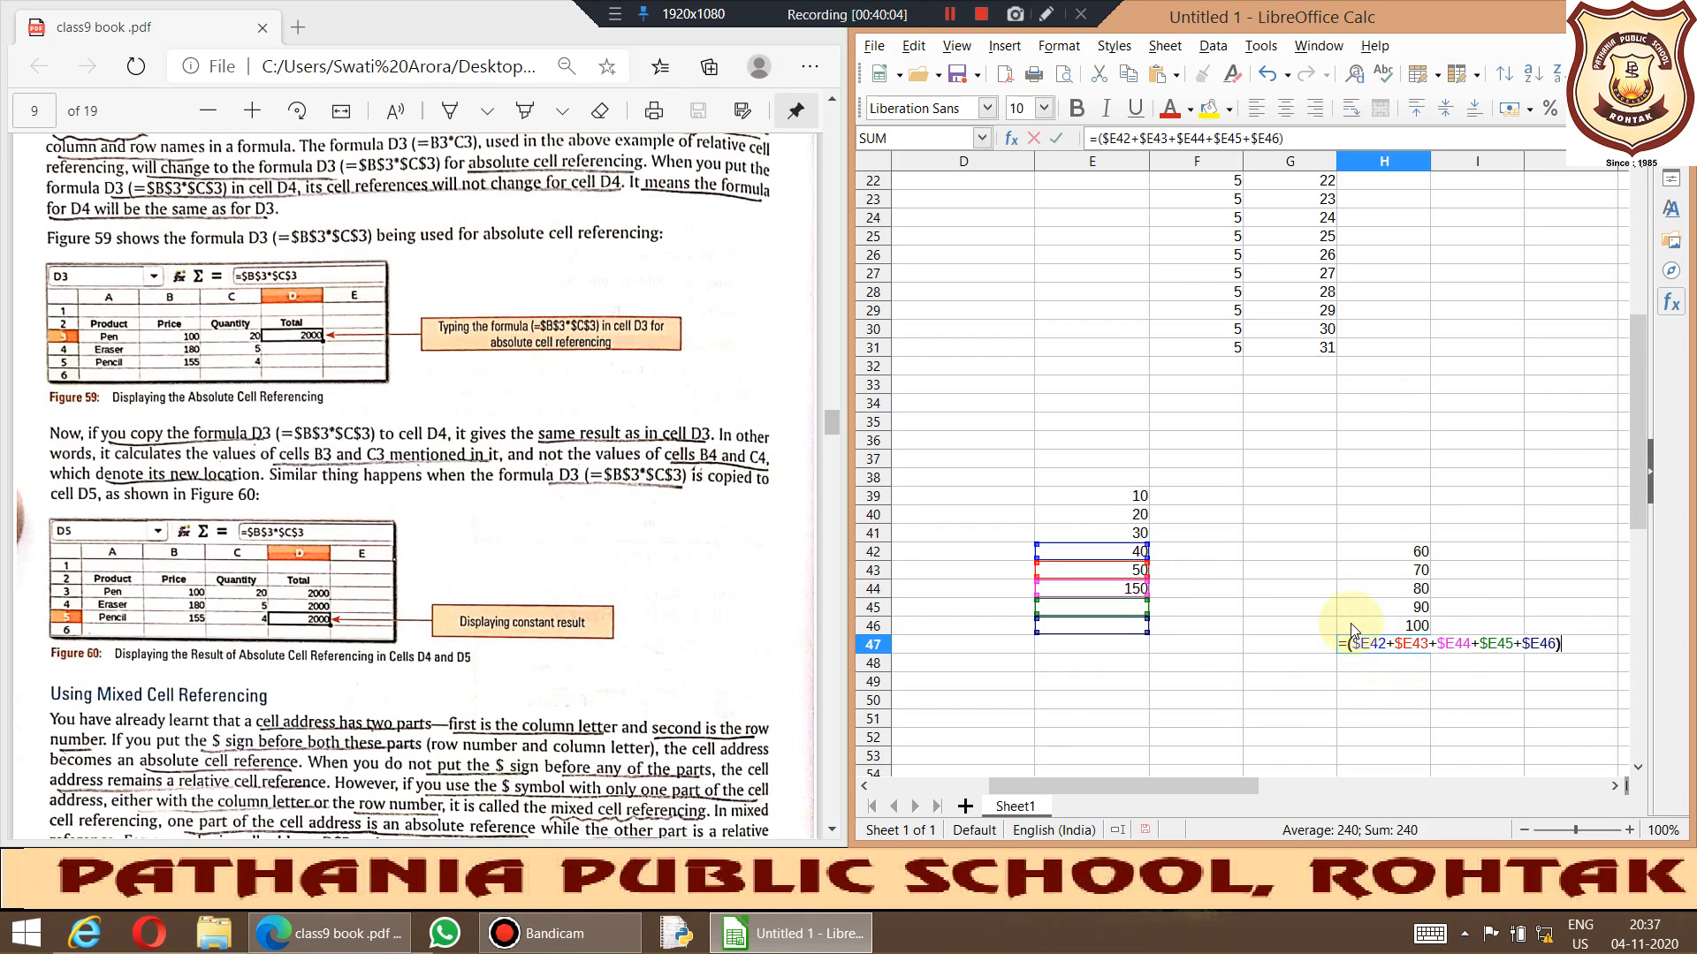
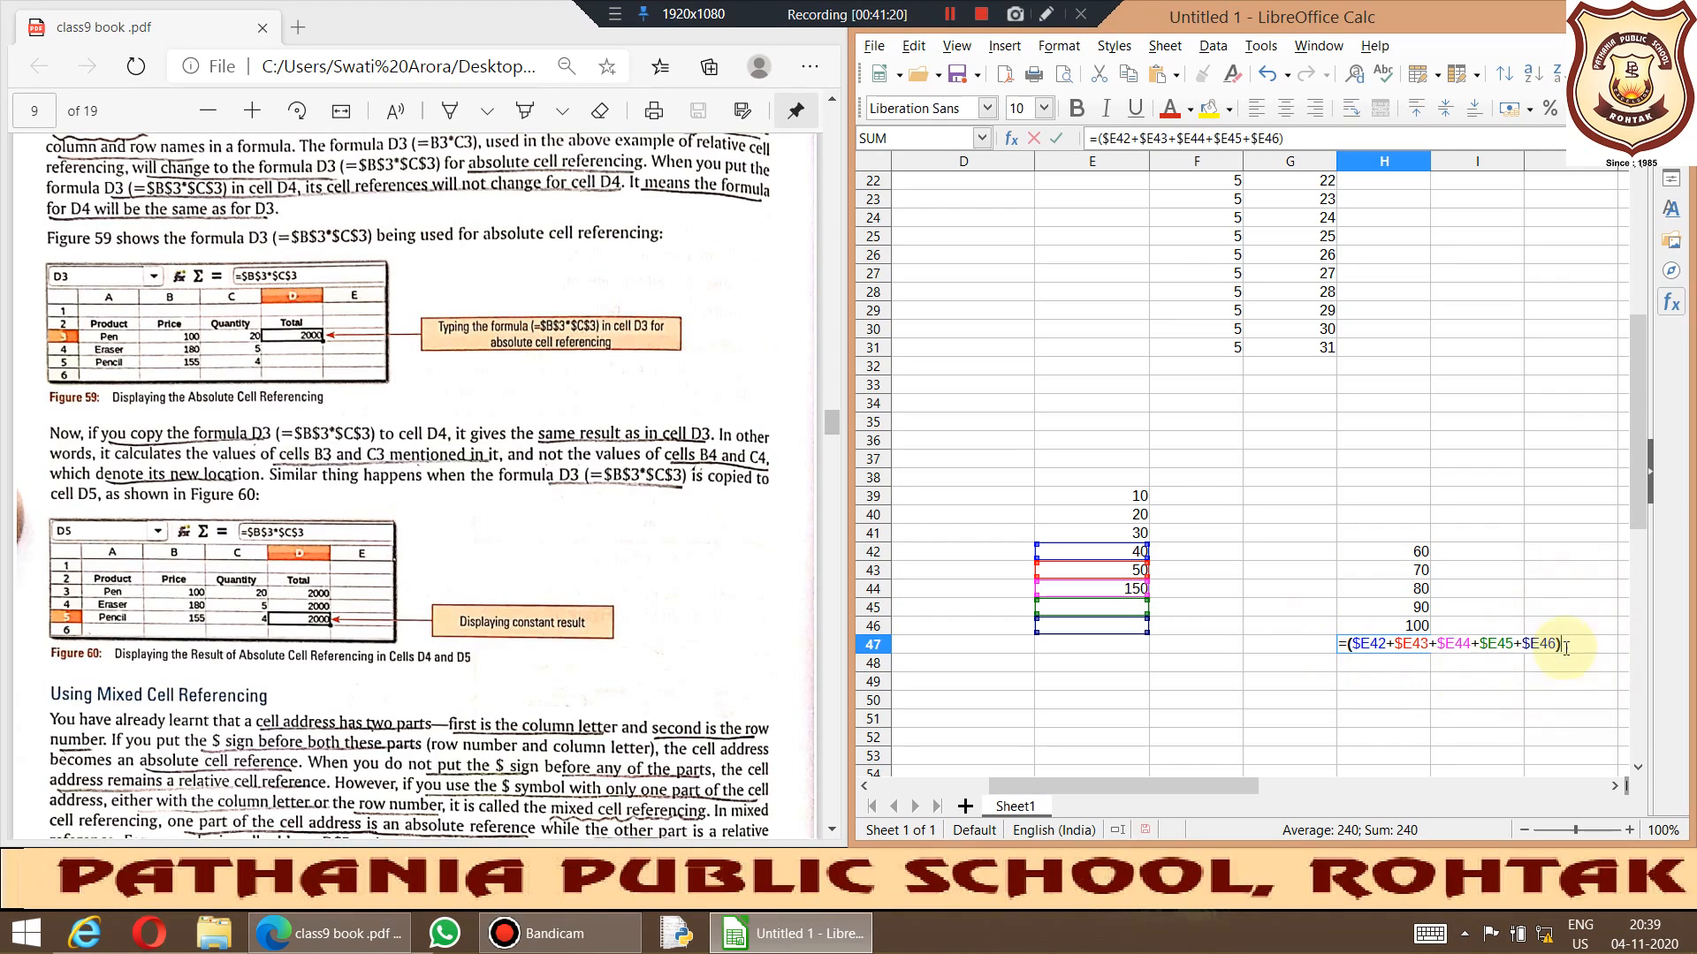
key("Return")
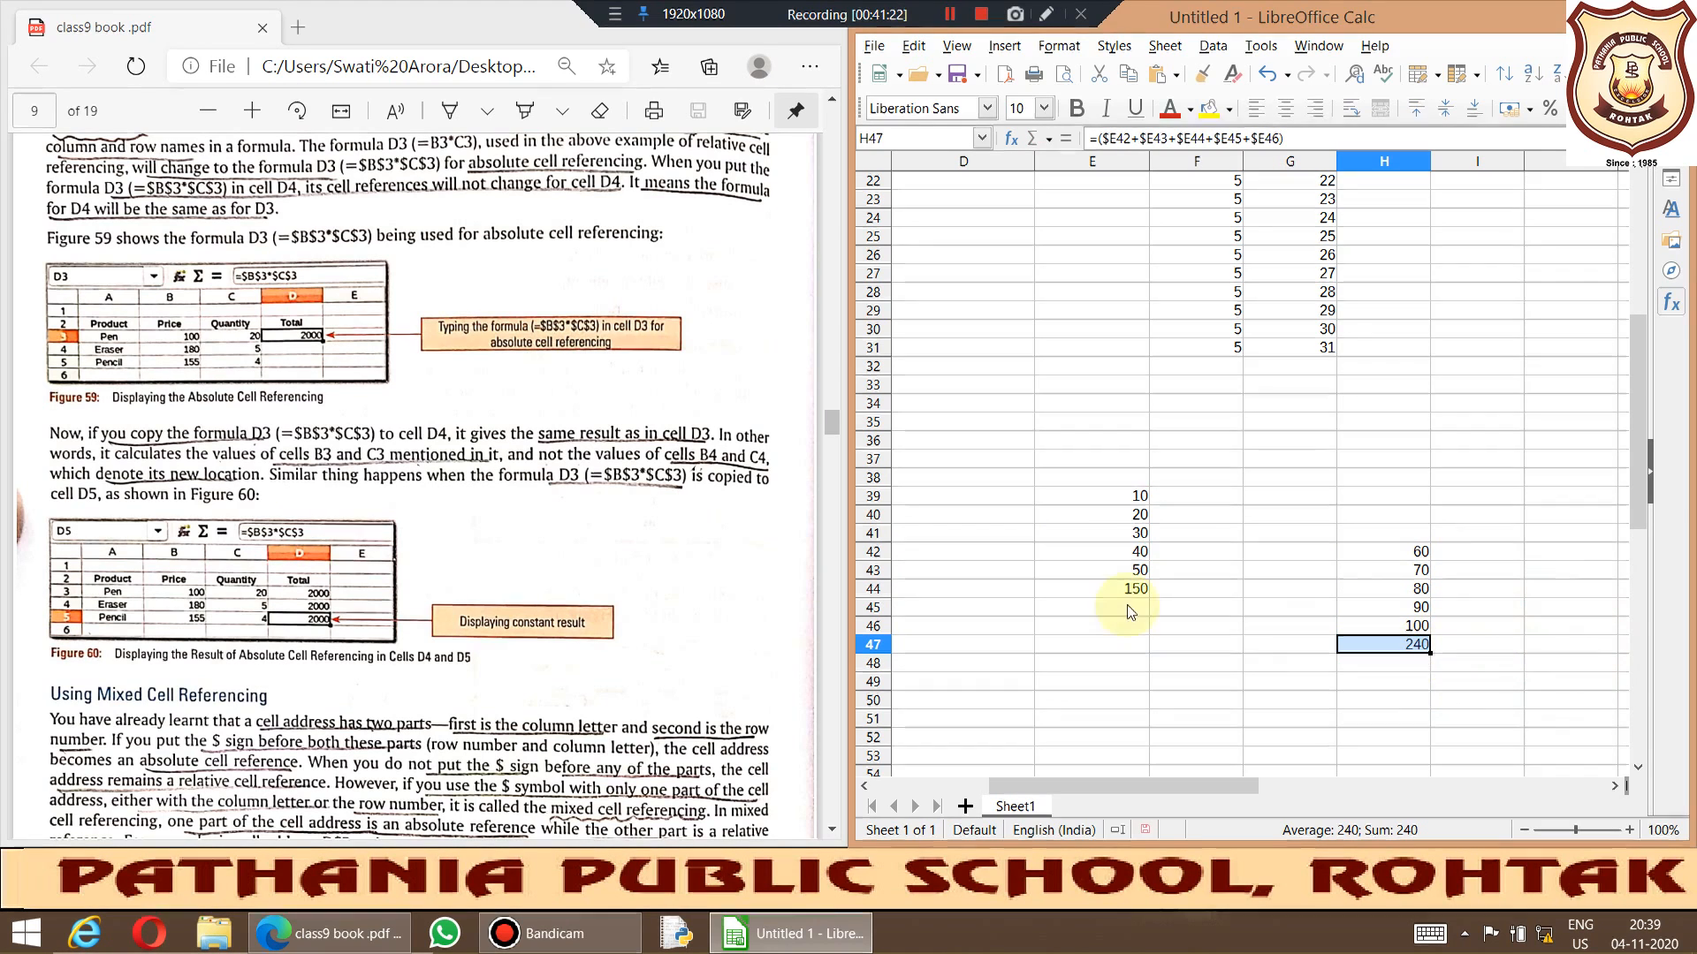
Step: Try to fix the row instead of the column in the first reference of the H47 formula, as E$42
left_click(1107, 138)
key("Delete")
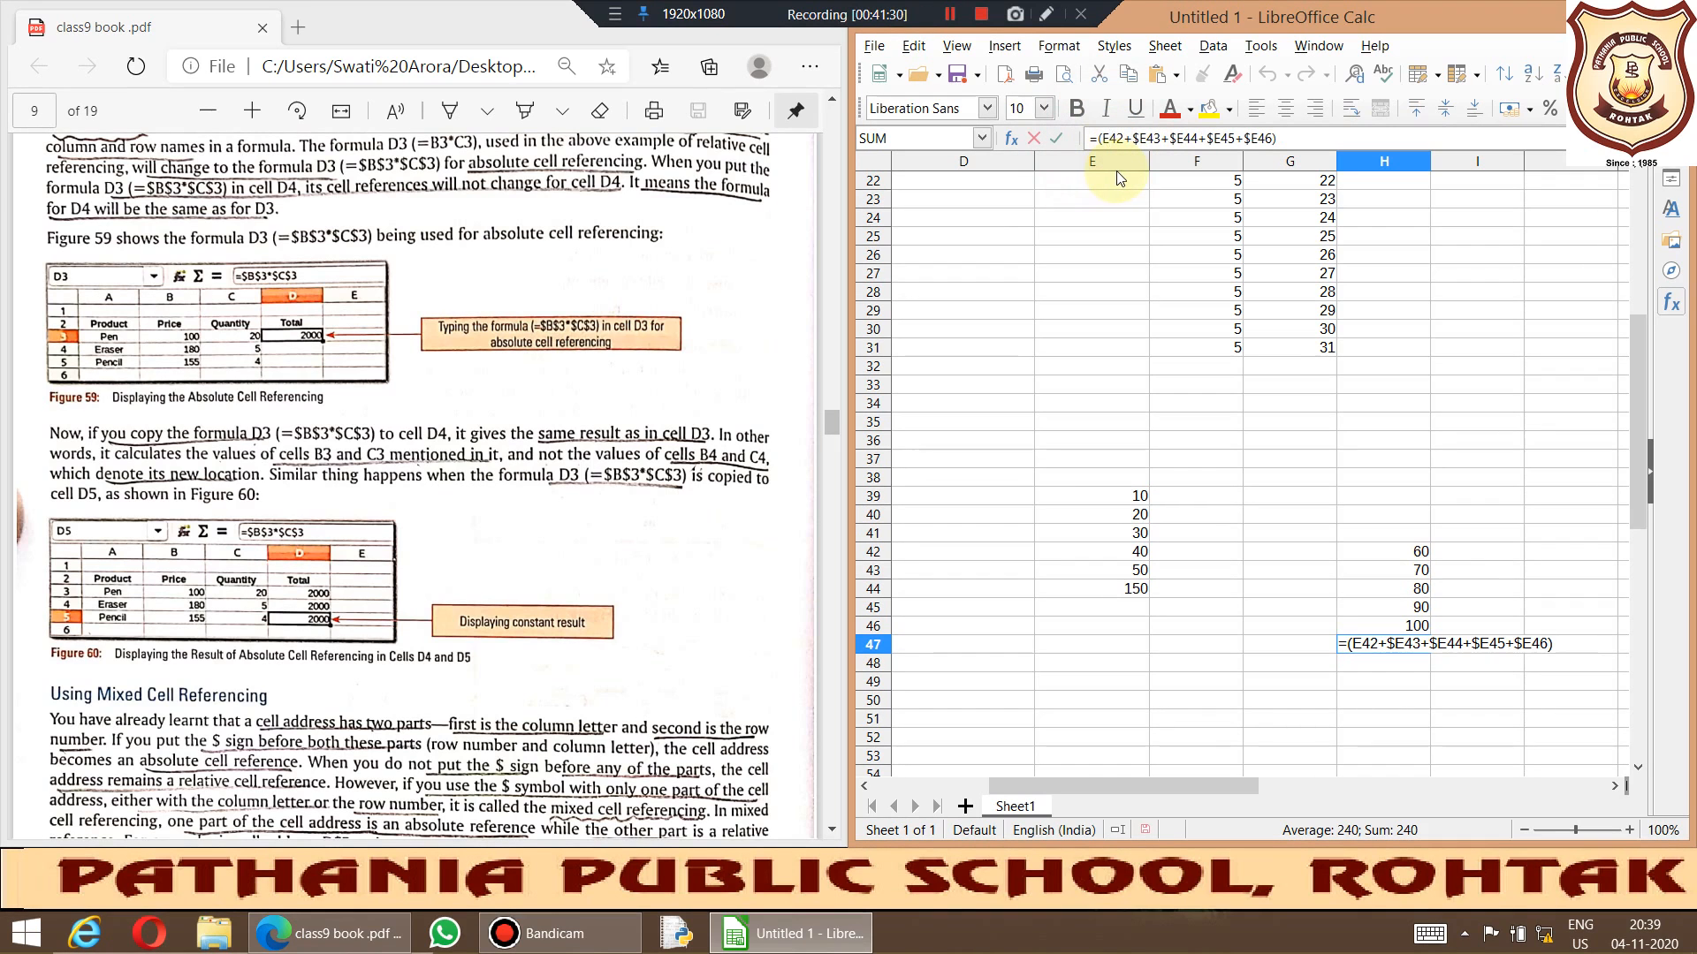
type("$")
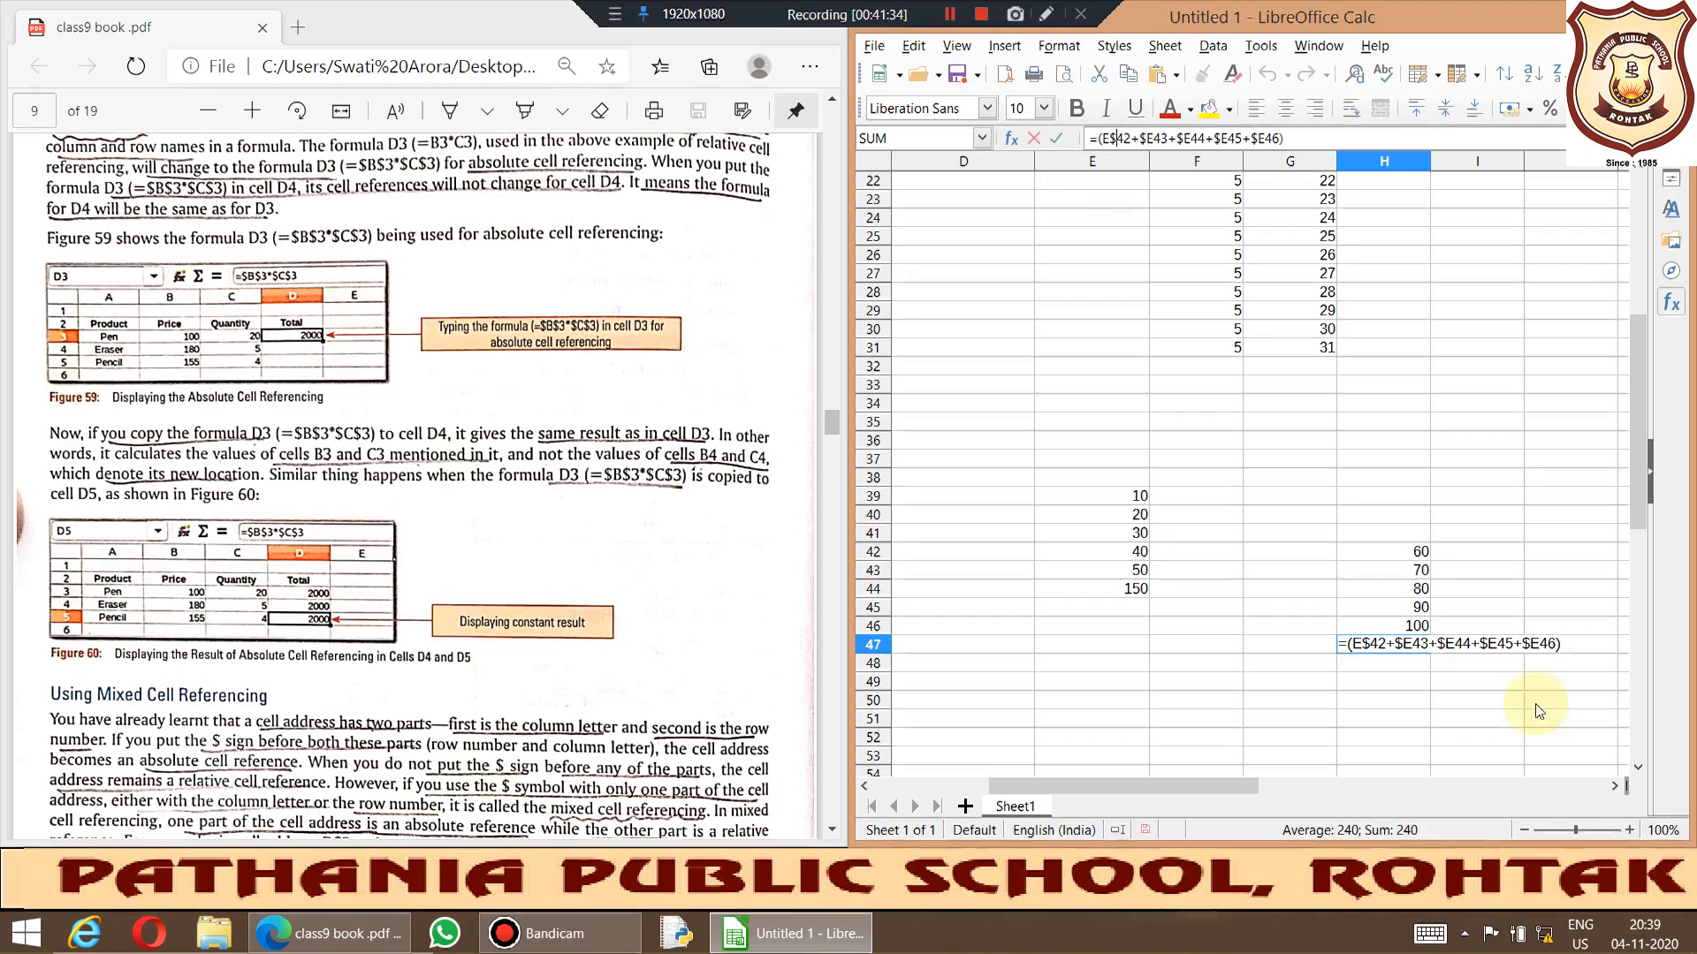
left_click(1368, 680)
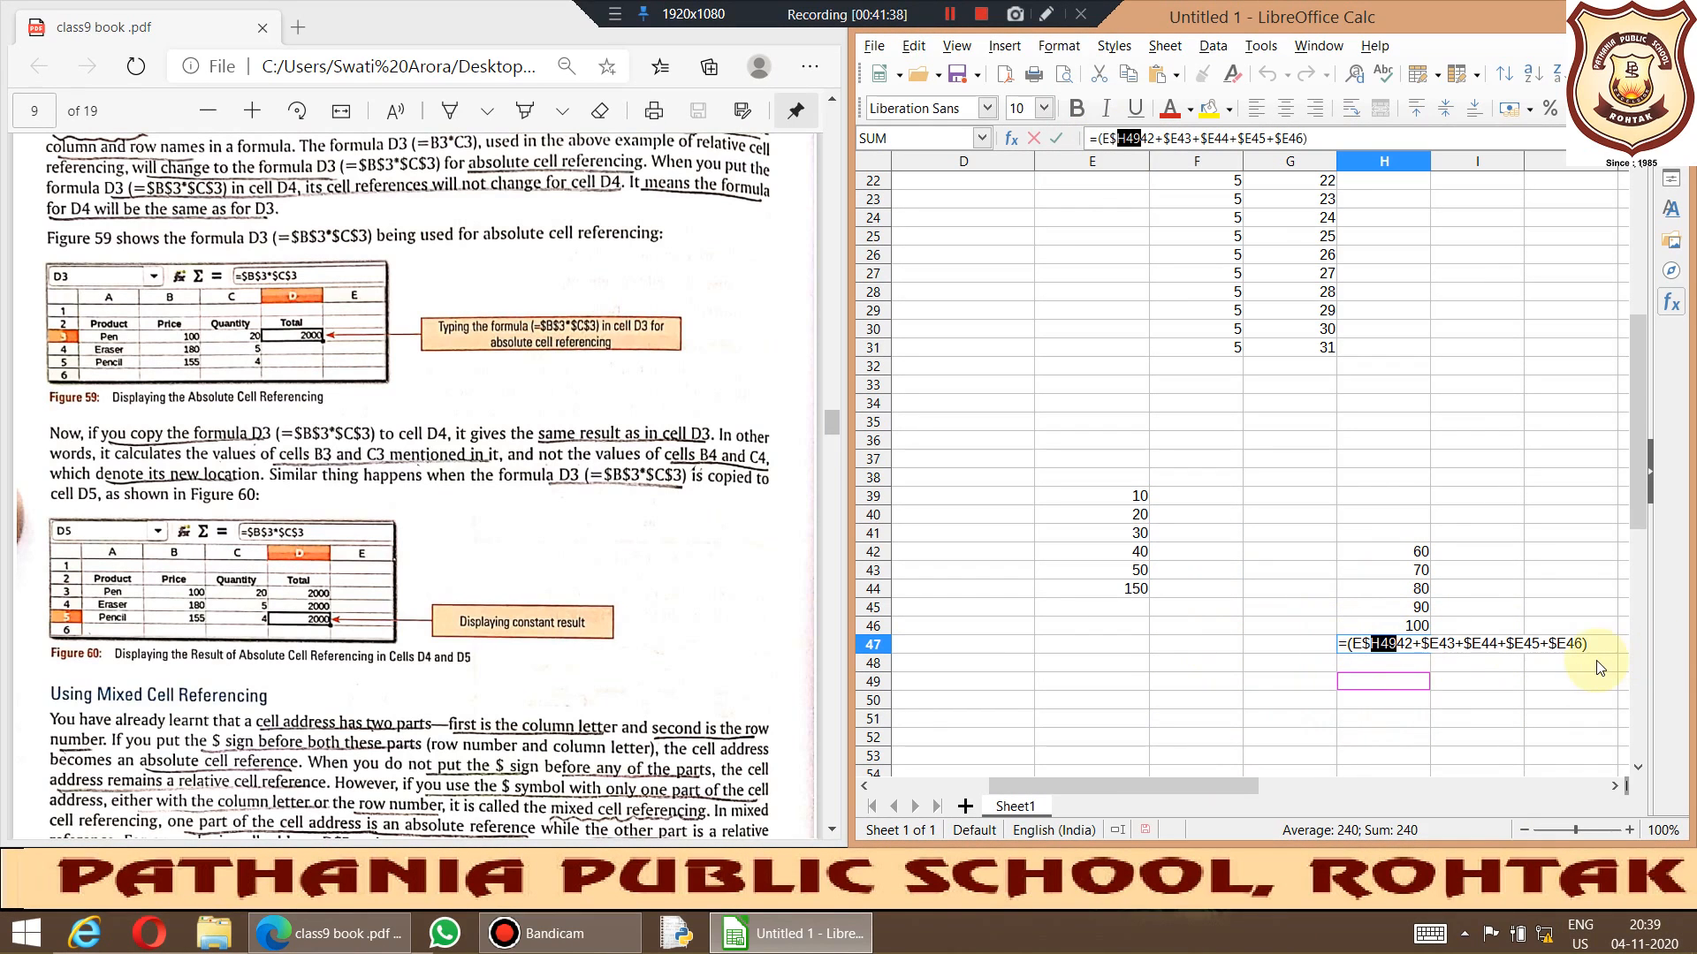
key("Return")
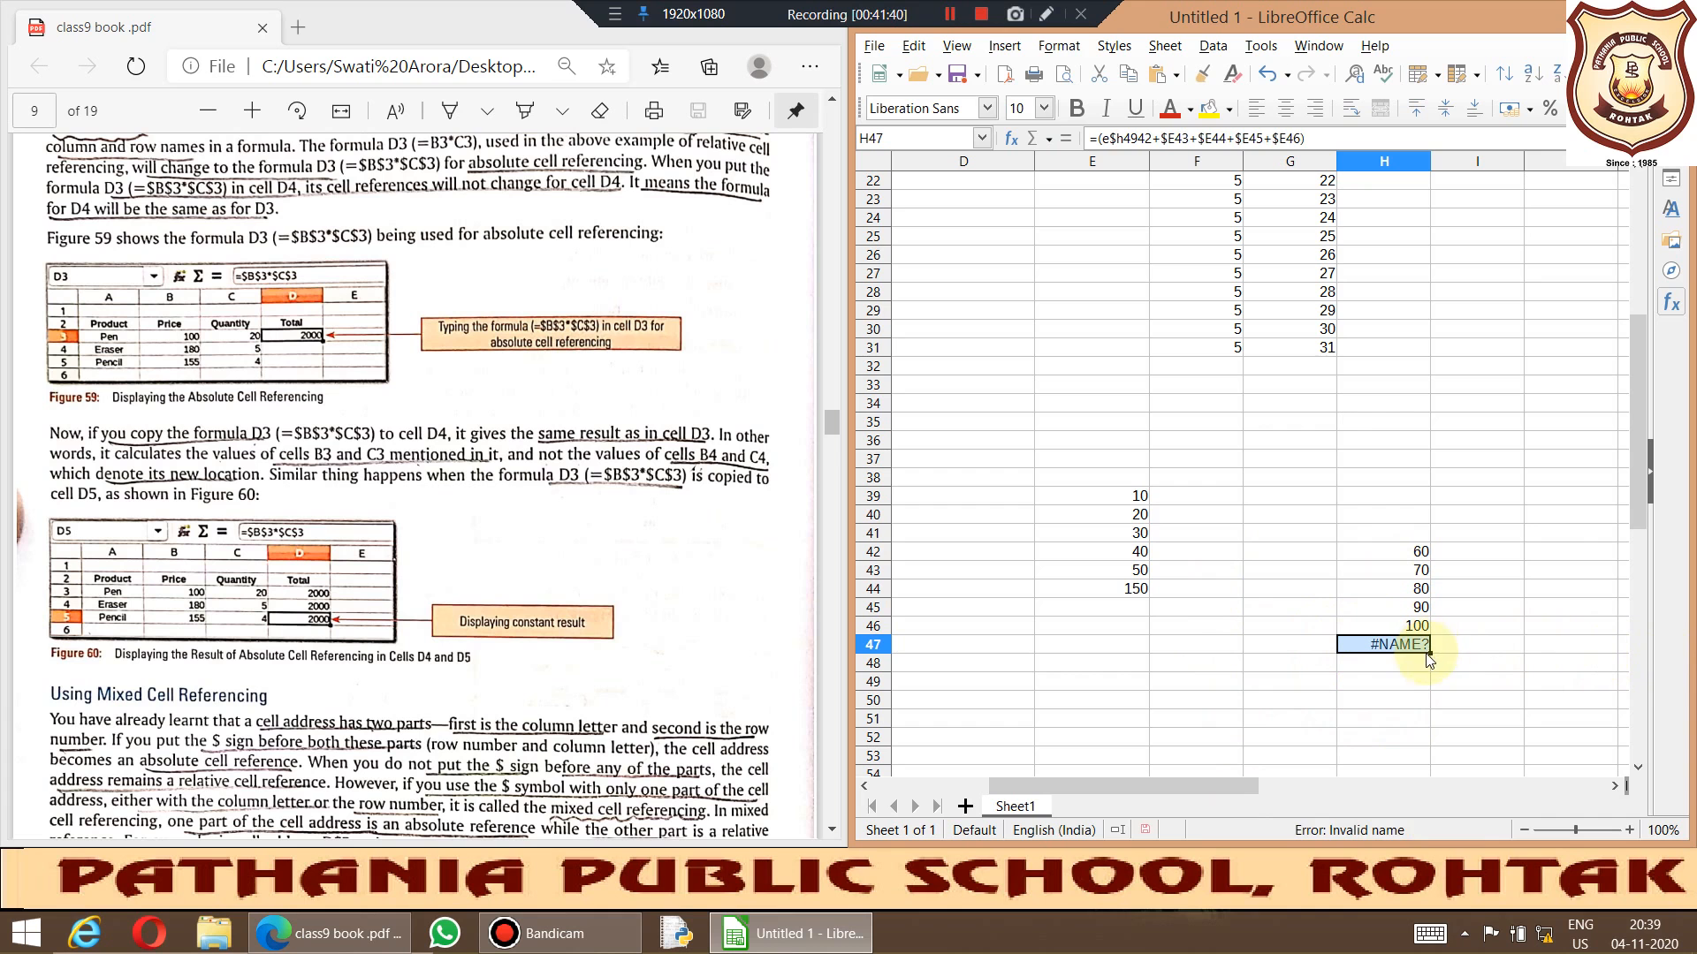
Step: Clear H47 and fix the row instead of the column in the E44 formula's first reference, giving E$39
key("Delete")
left_click(1111, 591)
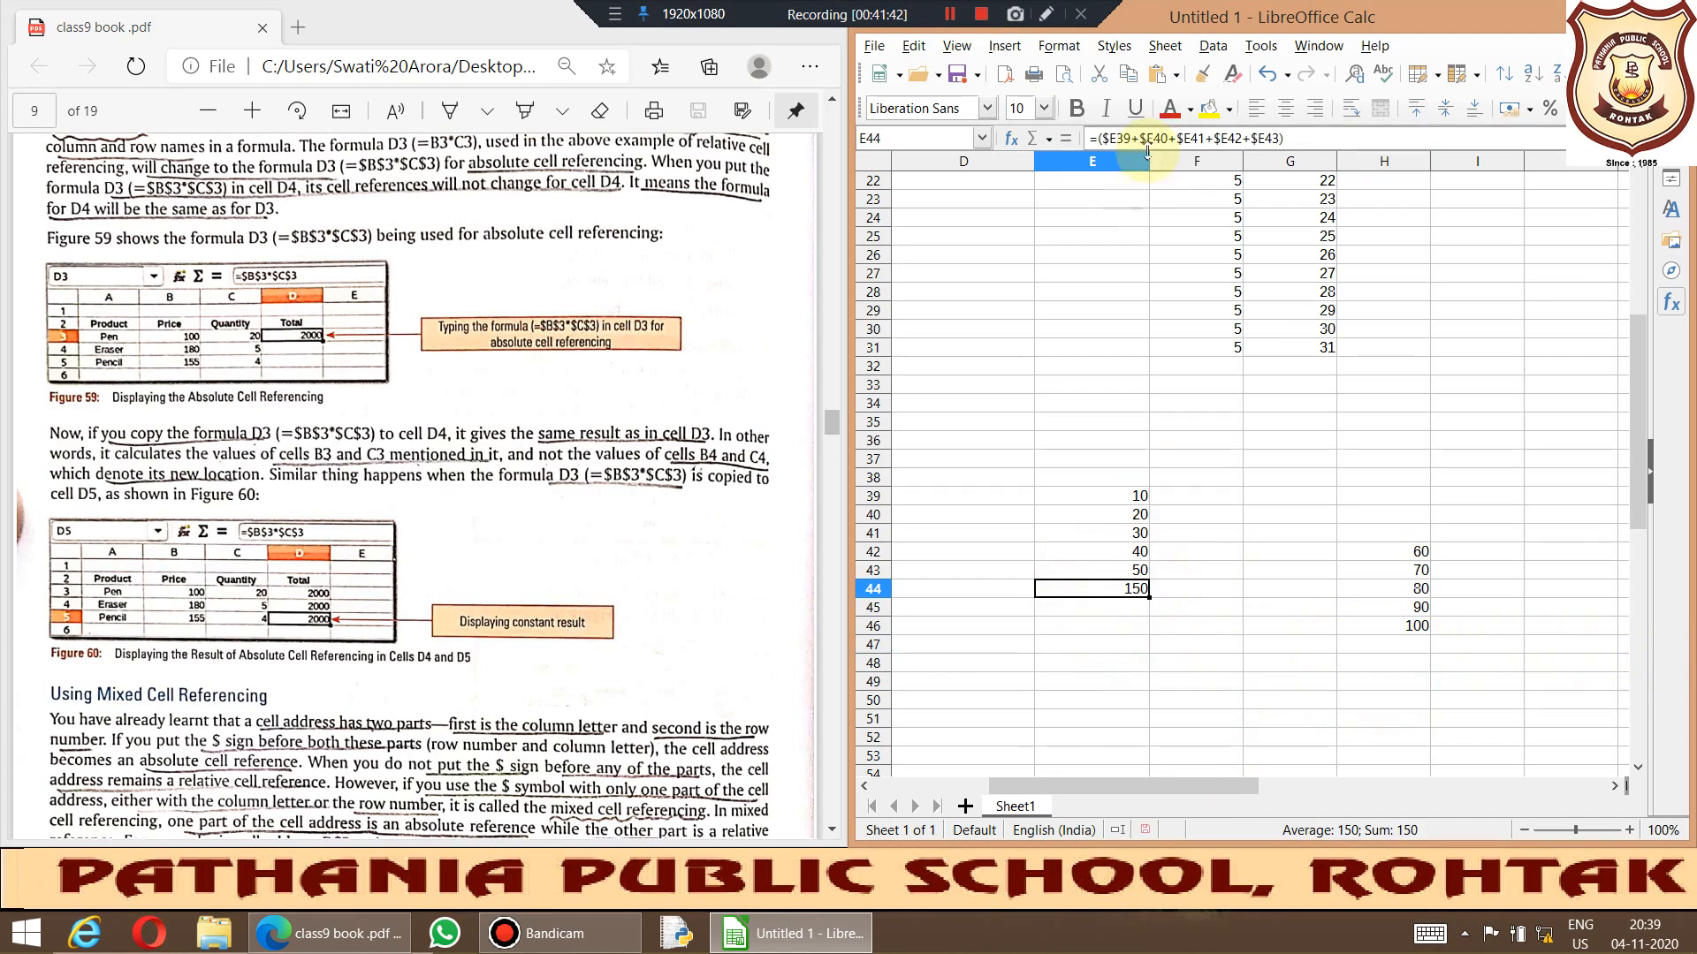
left_click(1104, 138)
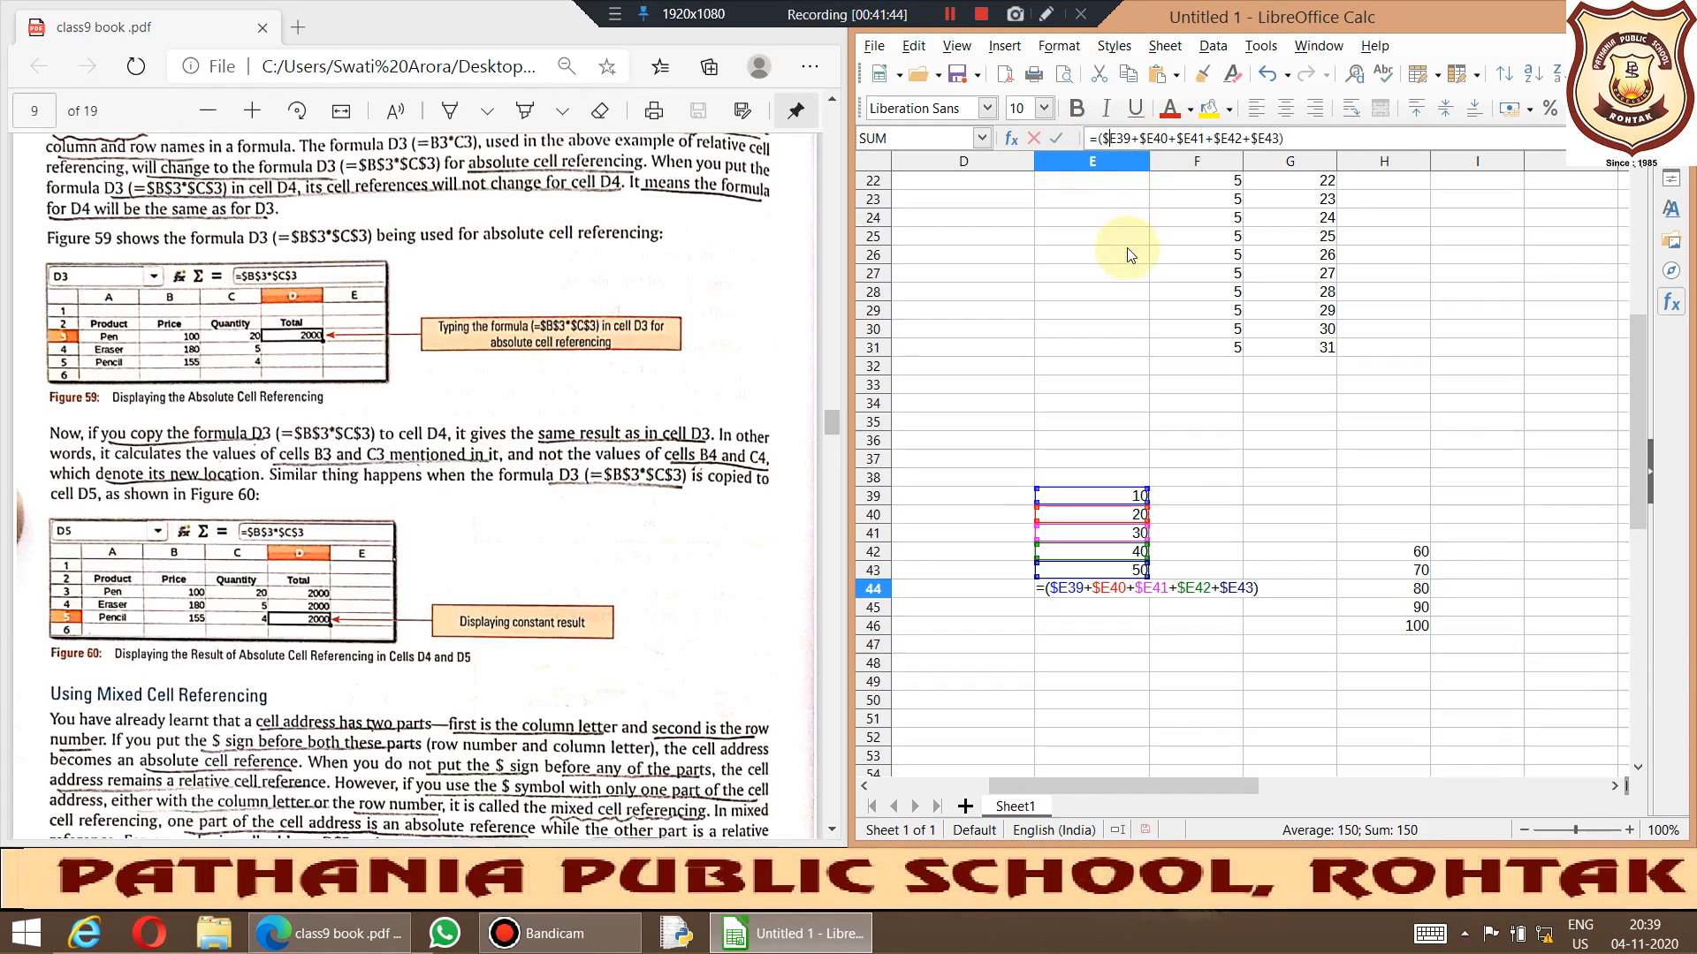
key("BackSpace")
left_click(1106, 139)
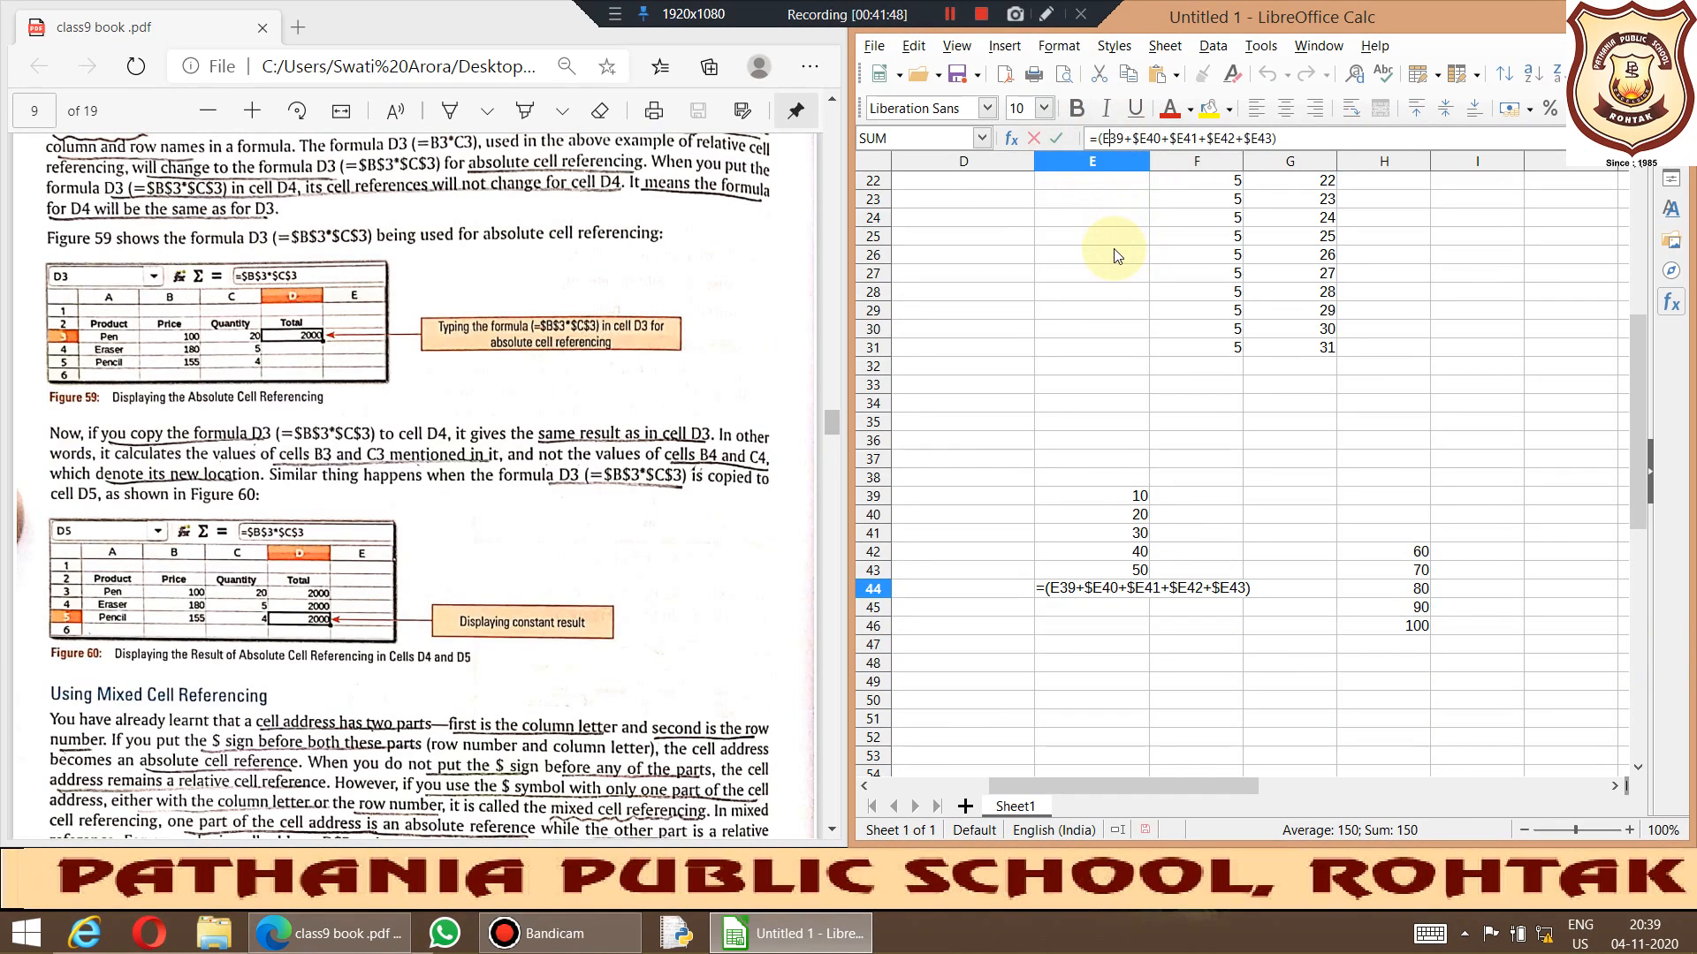
type("$")
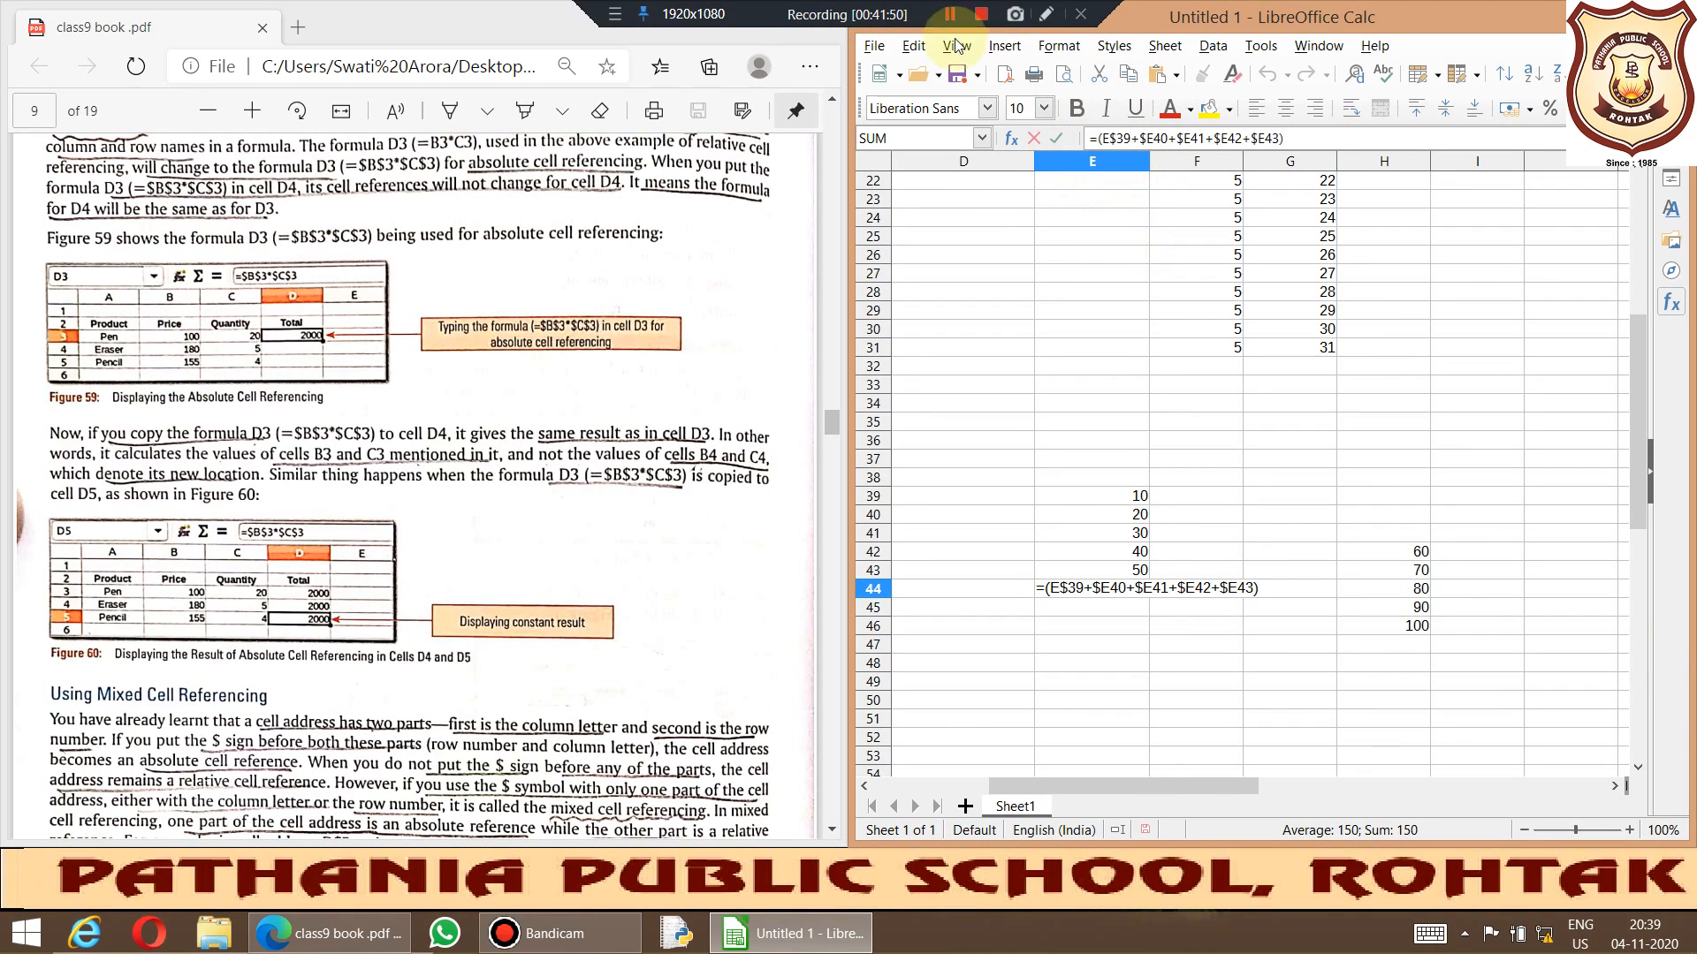
Step: Fix only the row in the second and third references of the E44 formula, giving E$40 and E$41
left_click(1140, 139)
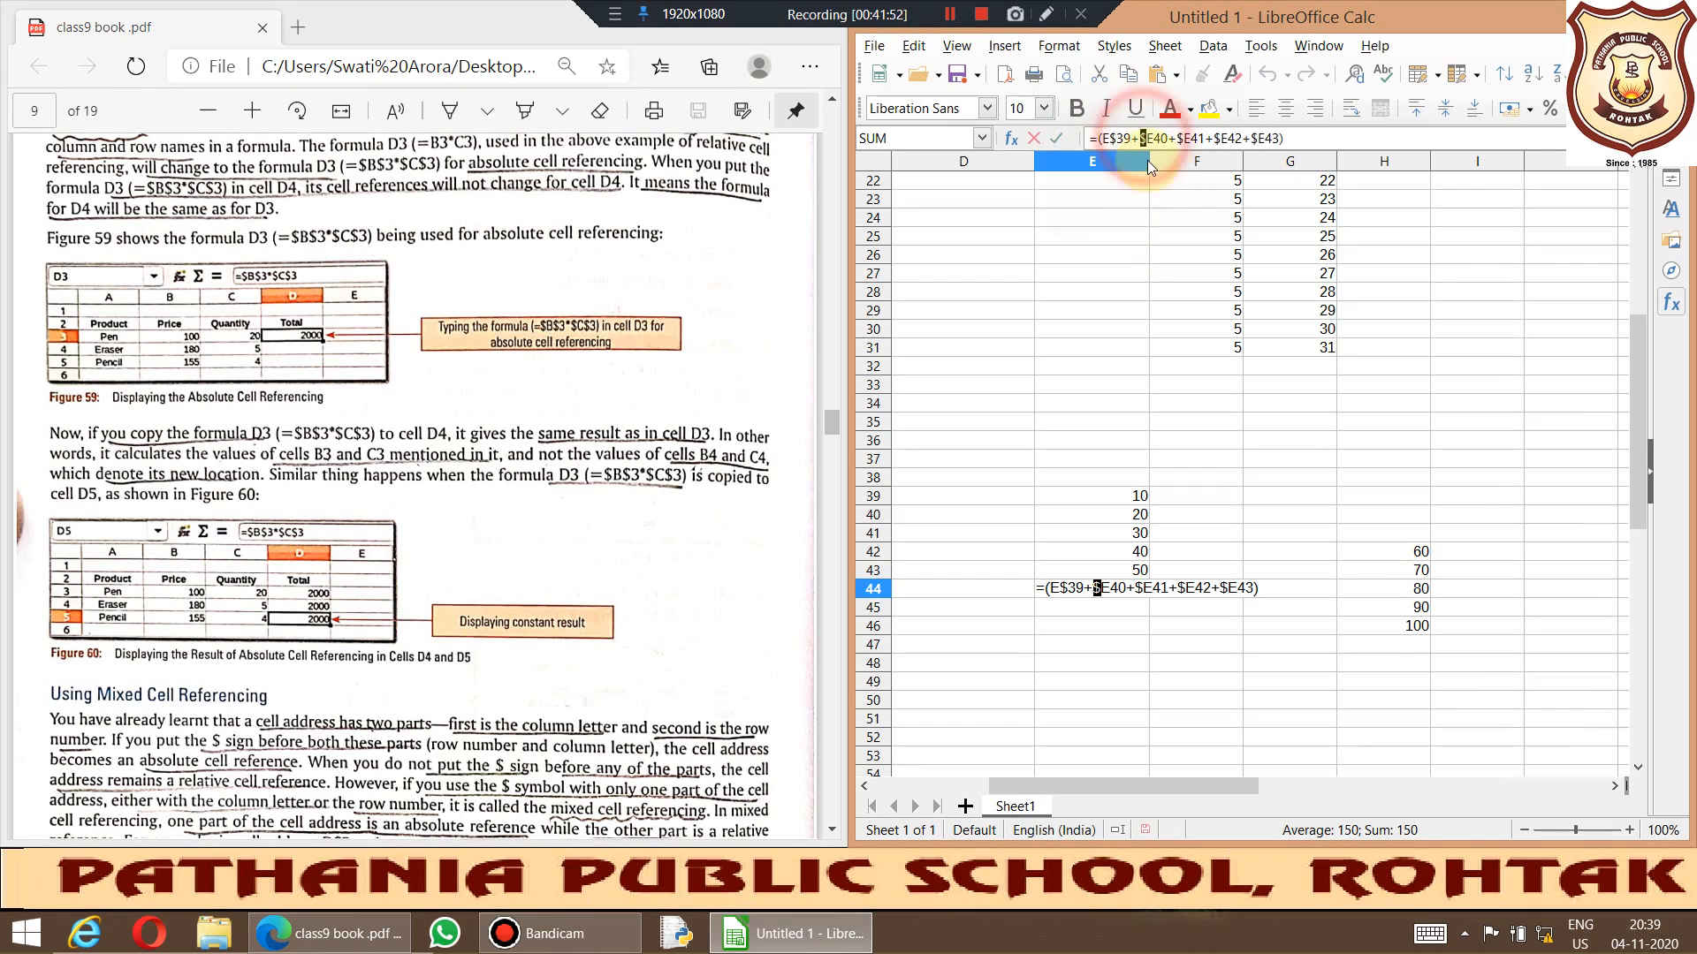
key("Delete")
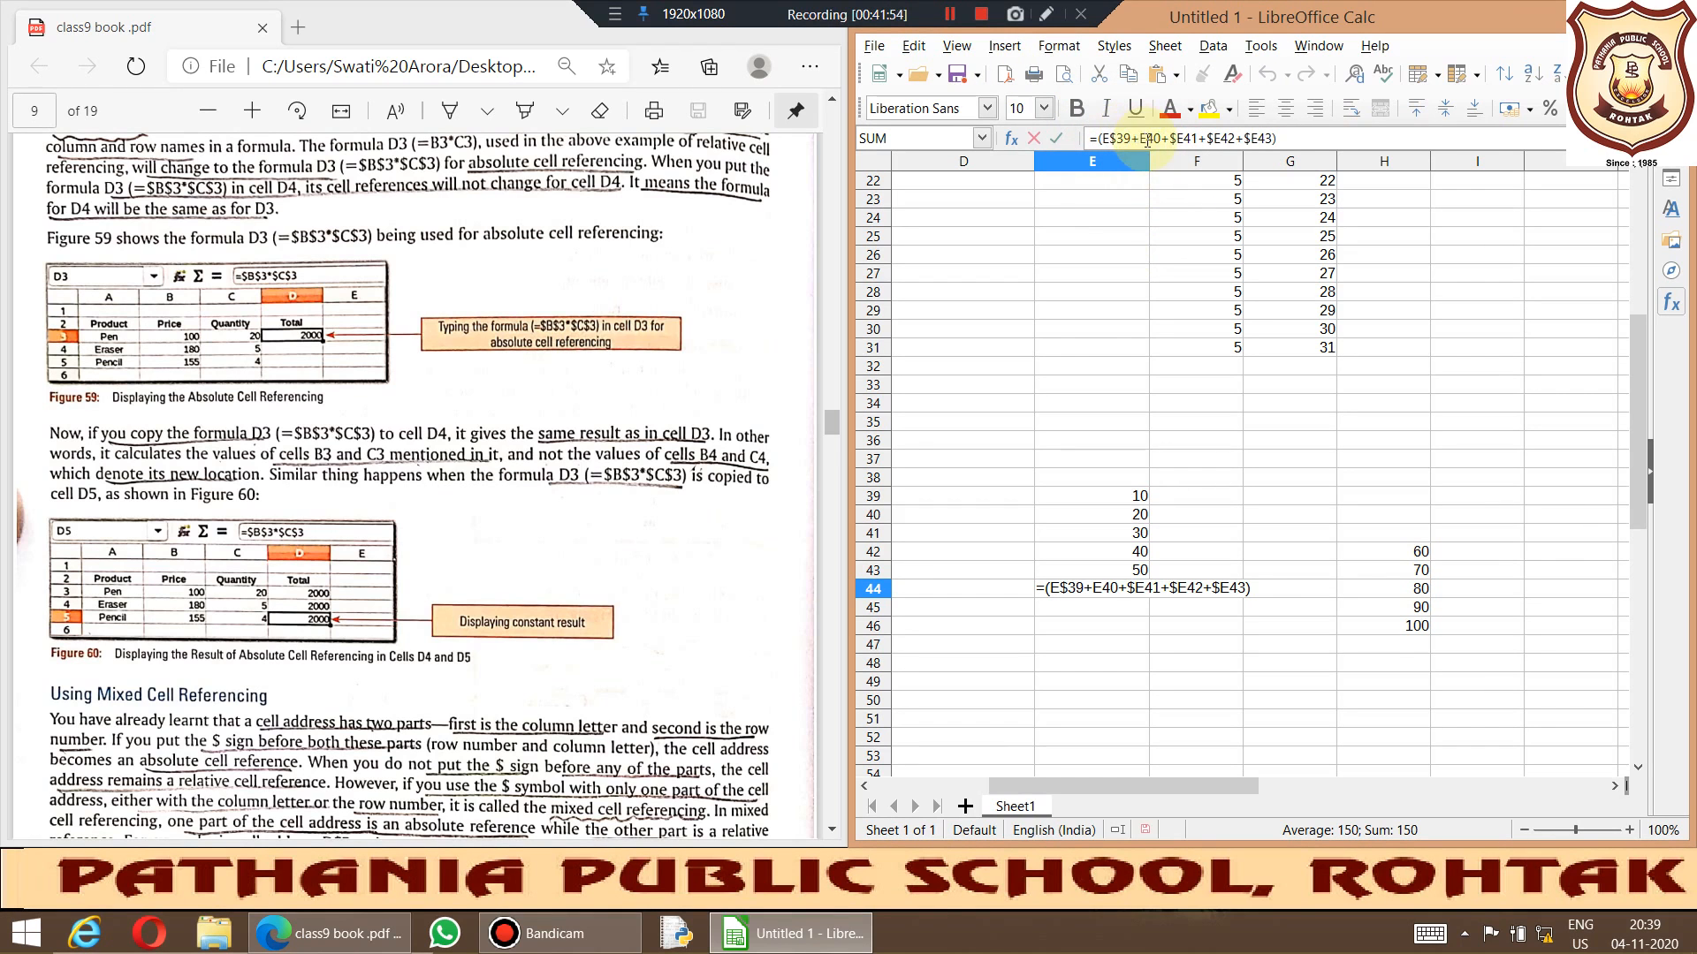
key("Right")
type("$")
key("Right")
key("Right")
key("Right")
key("Delete")
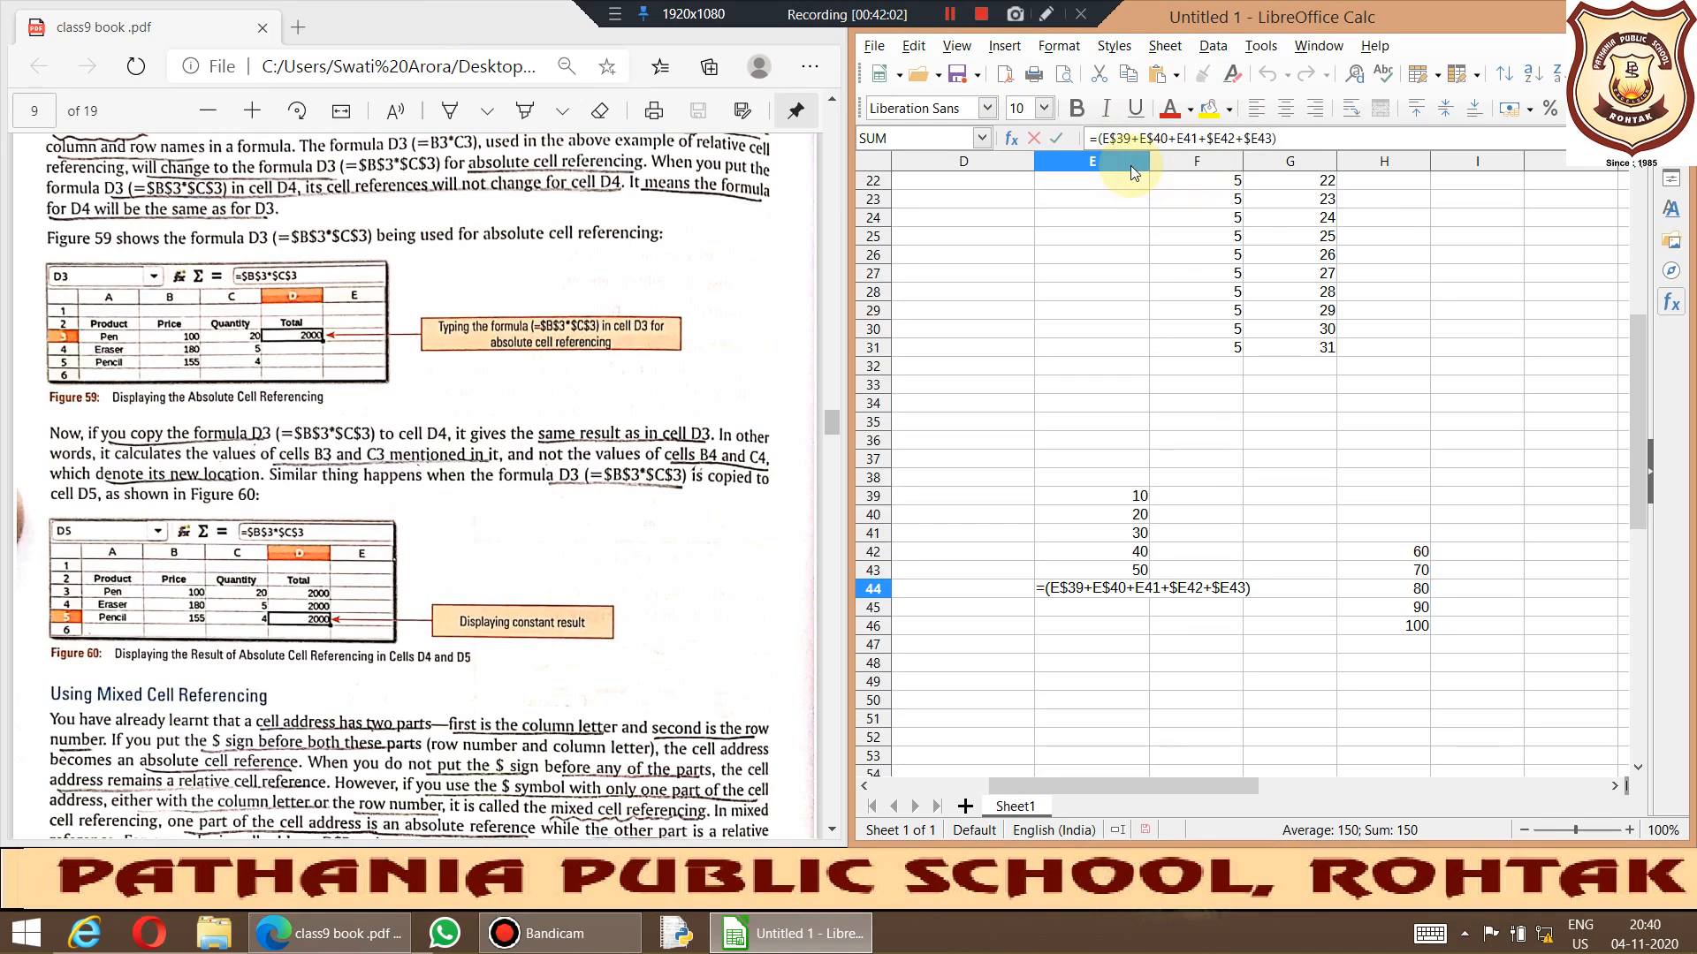
key("Right")
type("$")
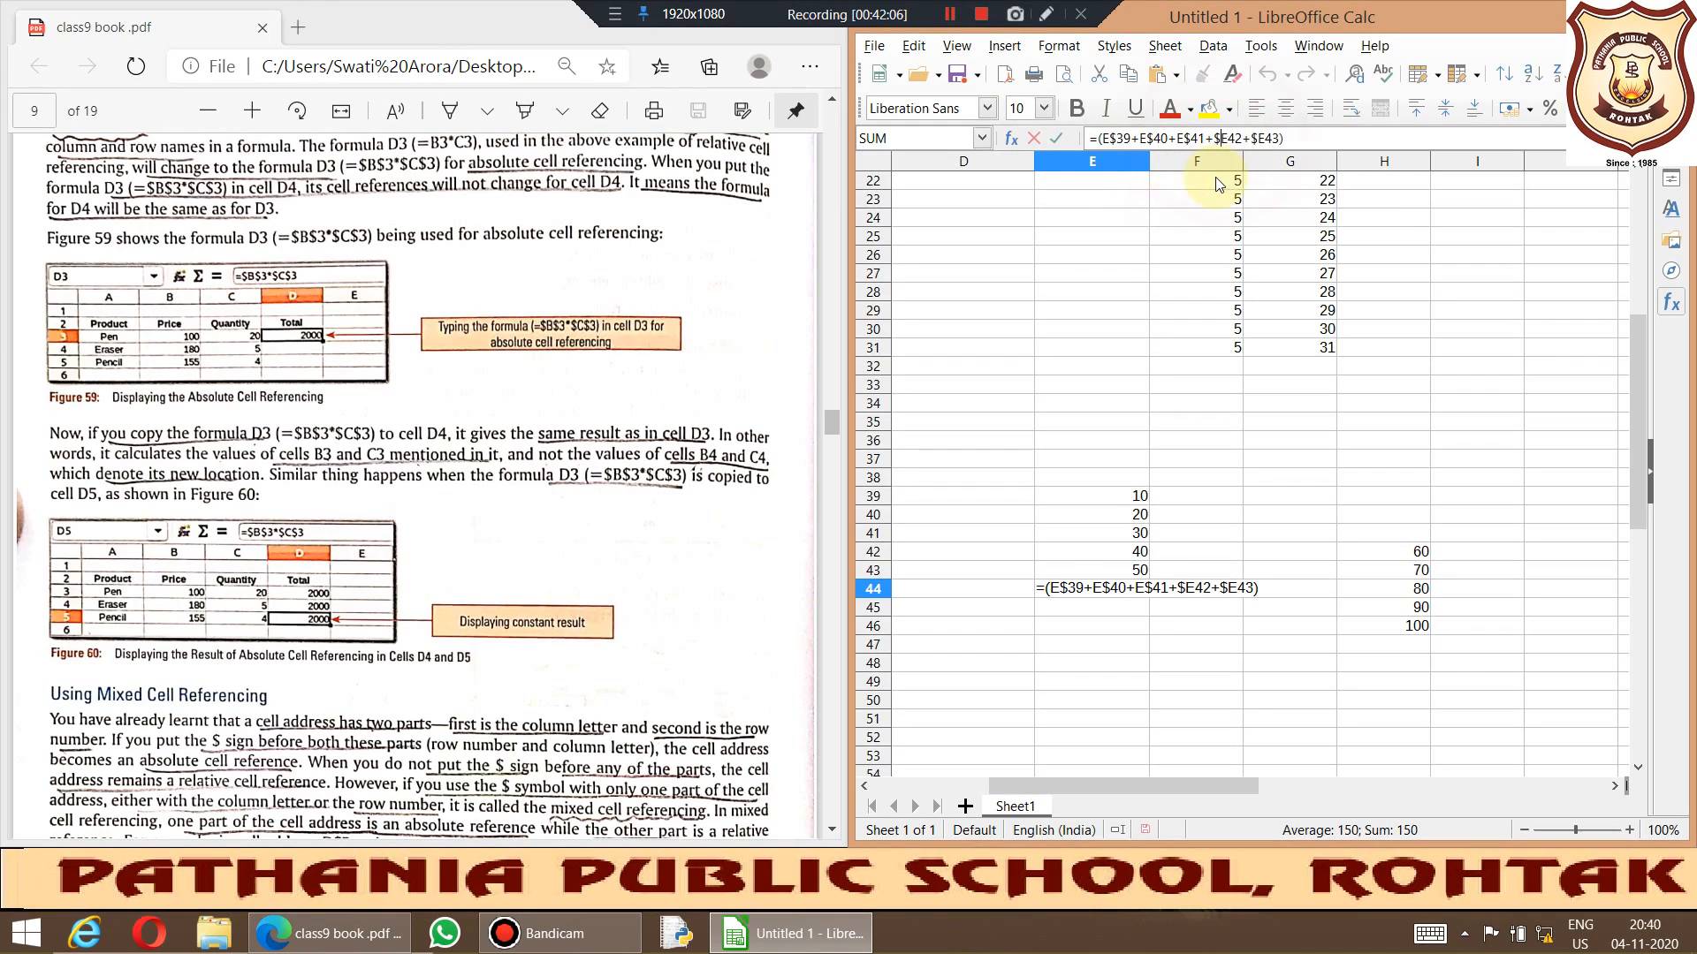
Step: Fix only the row in the last two references, completing the E44 formula as =(E$39+E$40+E$41+E$42+E$43)
key("BackSpace")
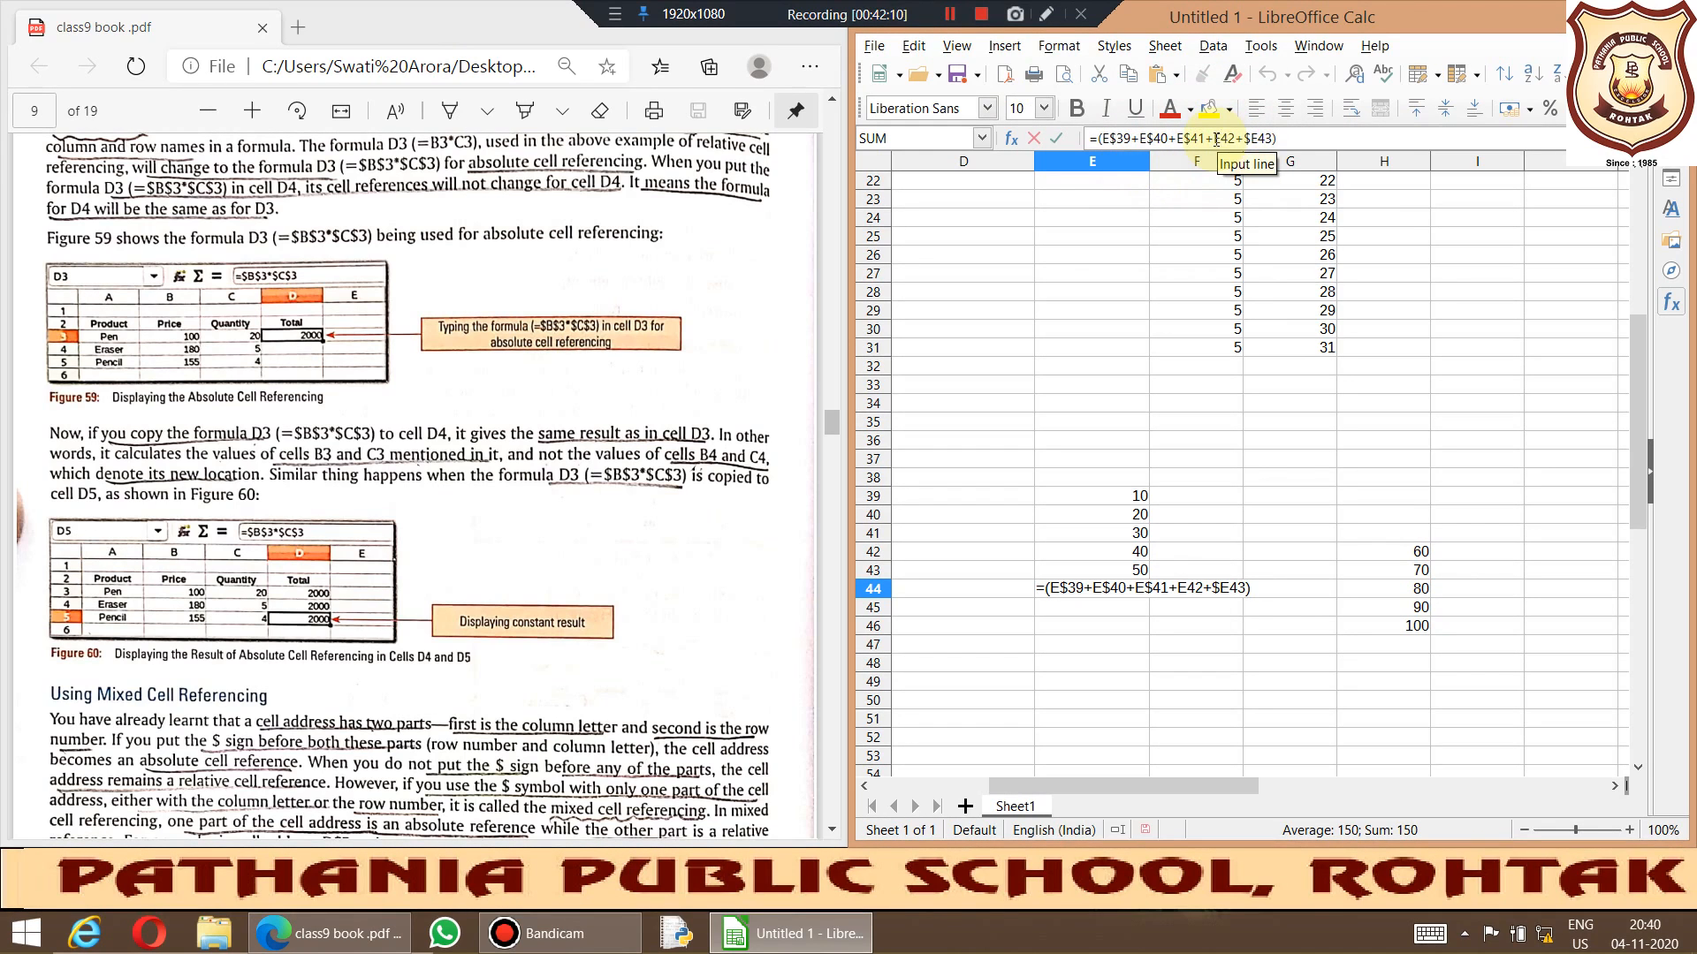
type("$")
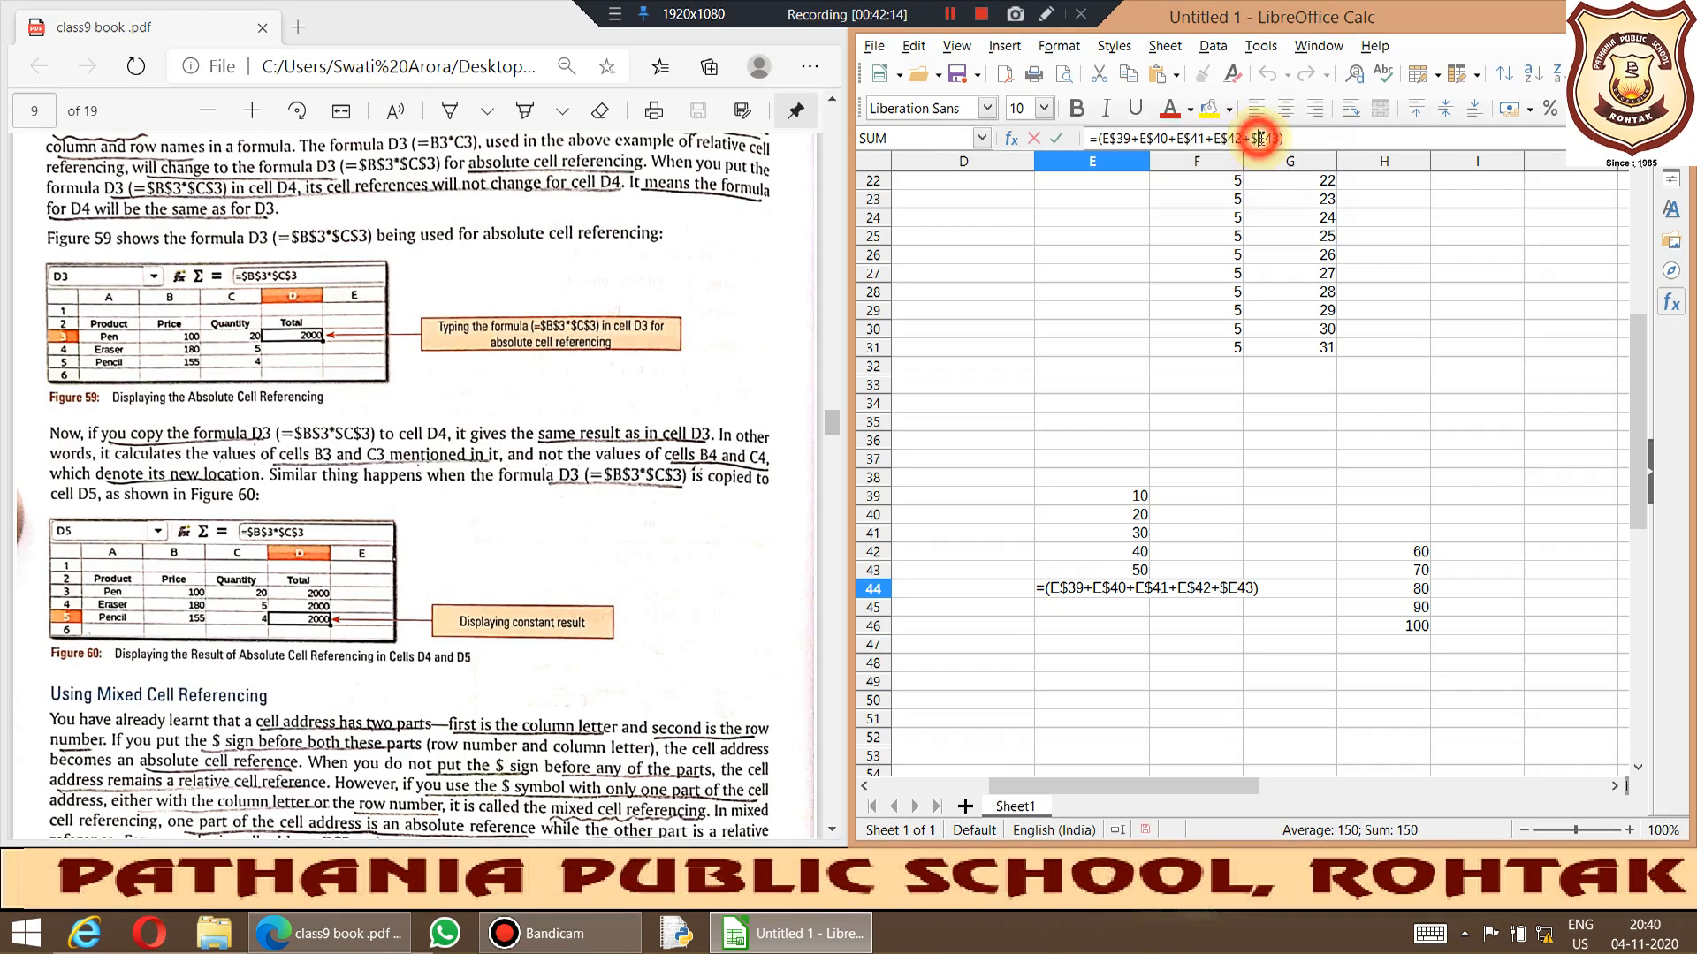
key("BackSpace")
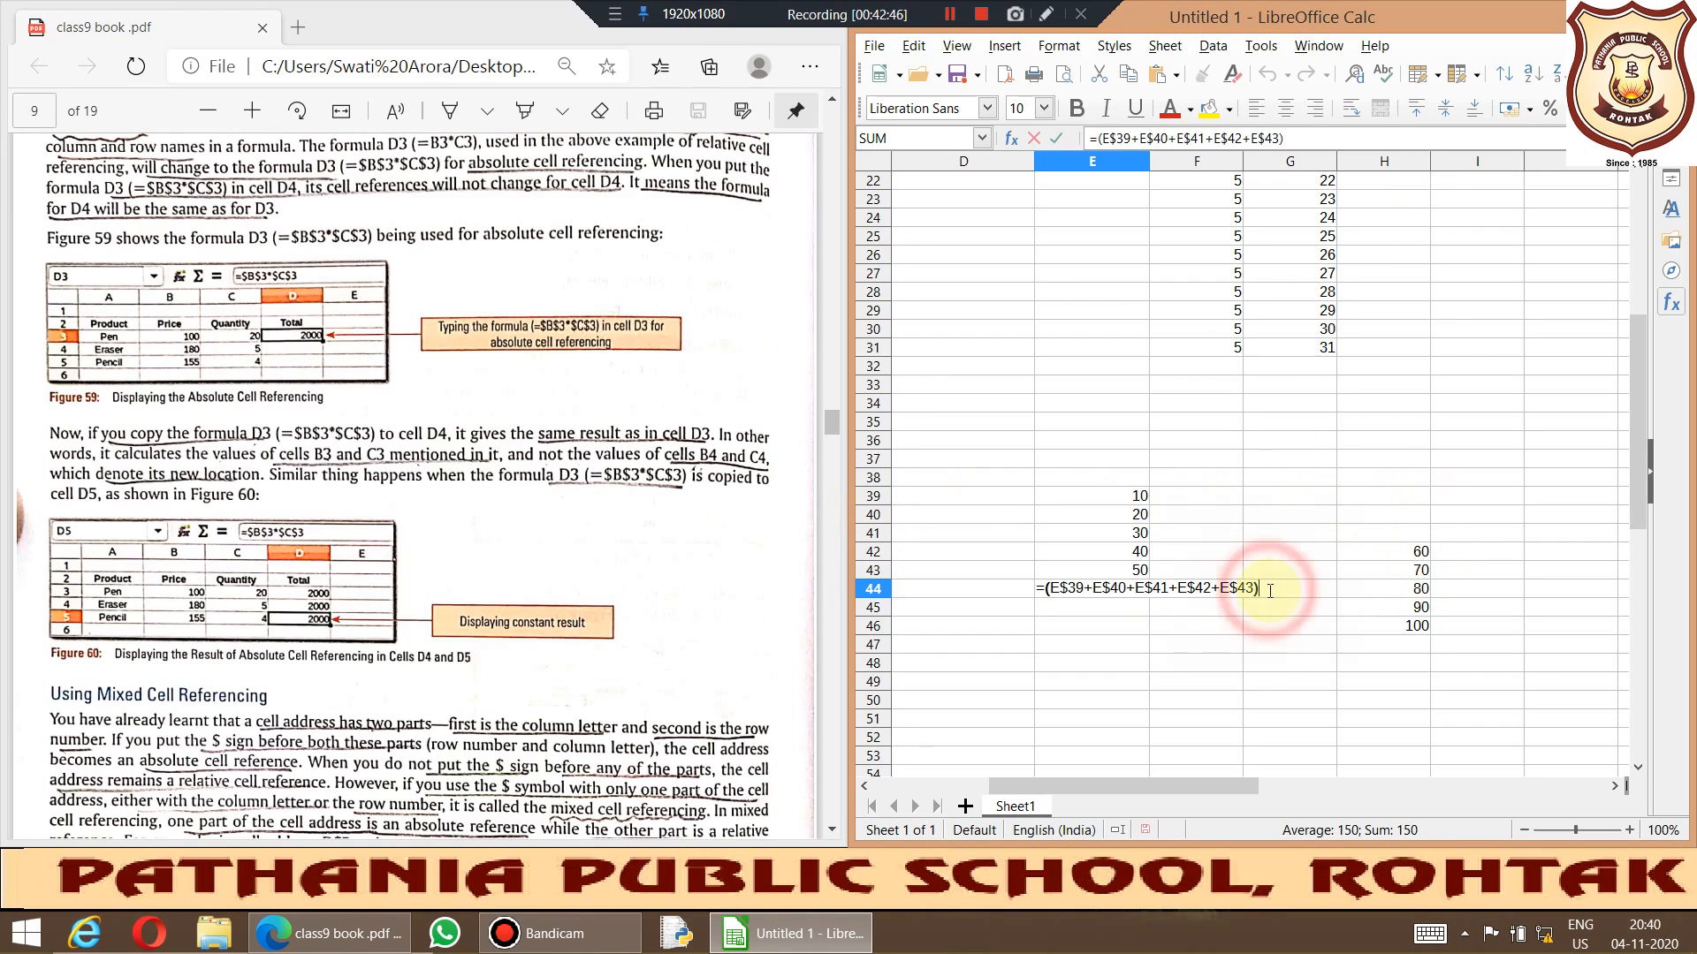
key("Return")
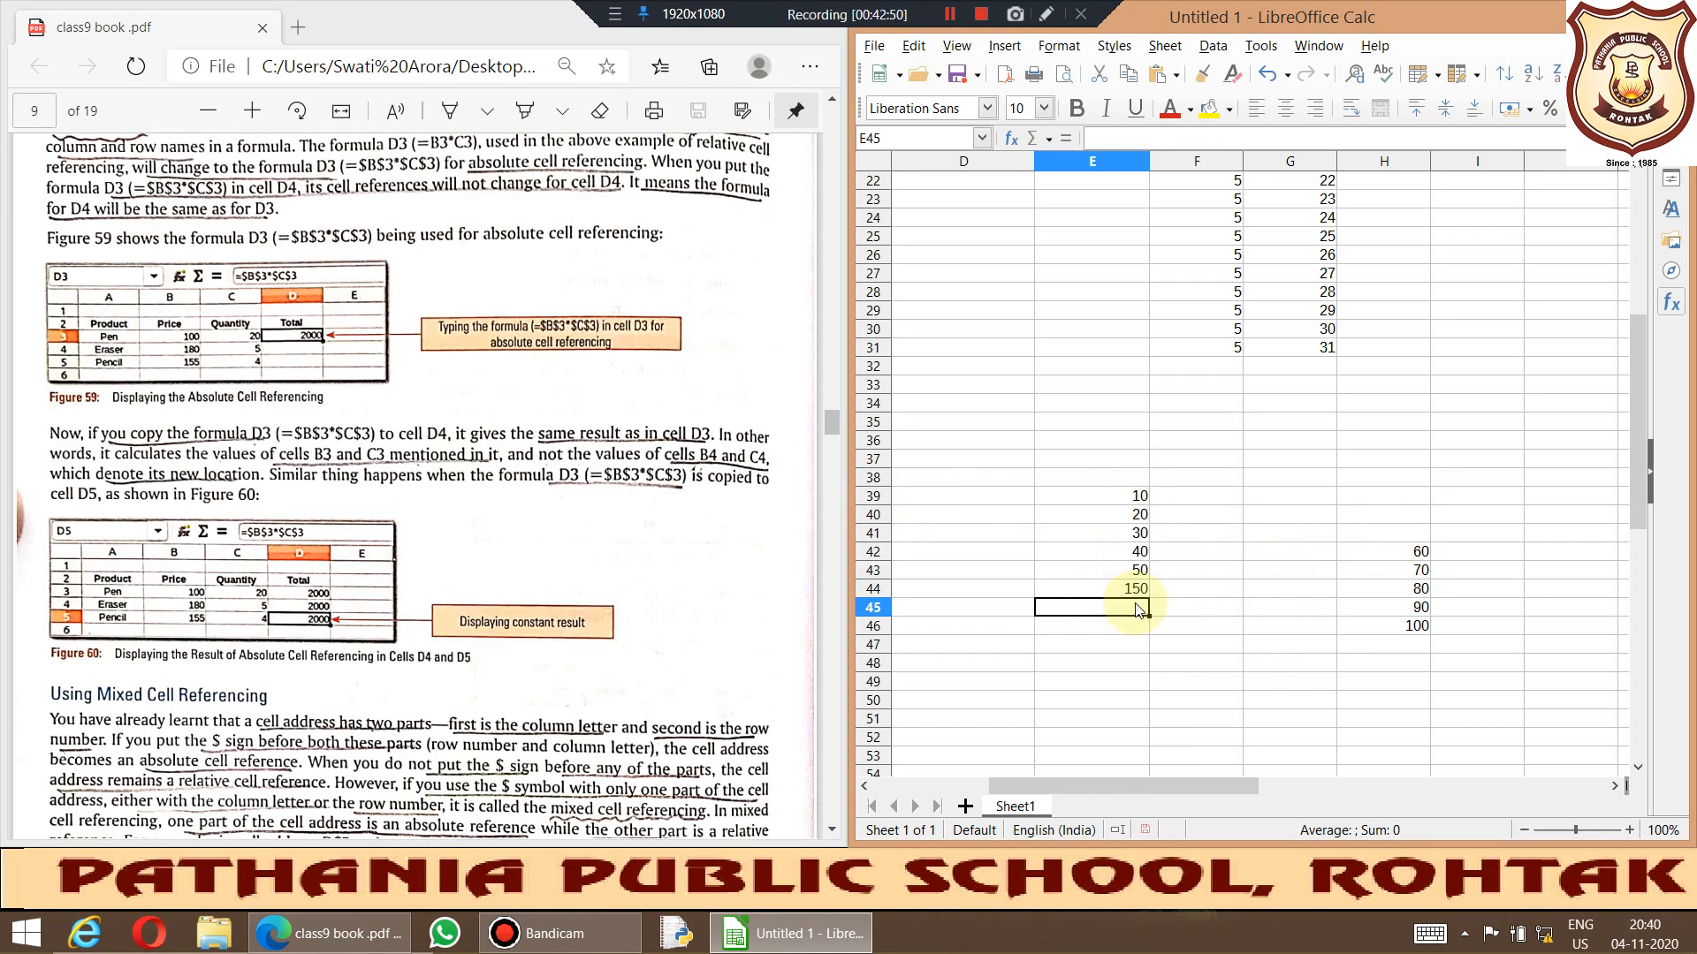
Step: Copy the row-fixed formula from E44 to H47 and inspect which cells the copy refers to
left_click(1119, 589)
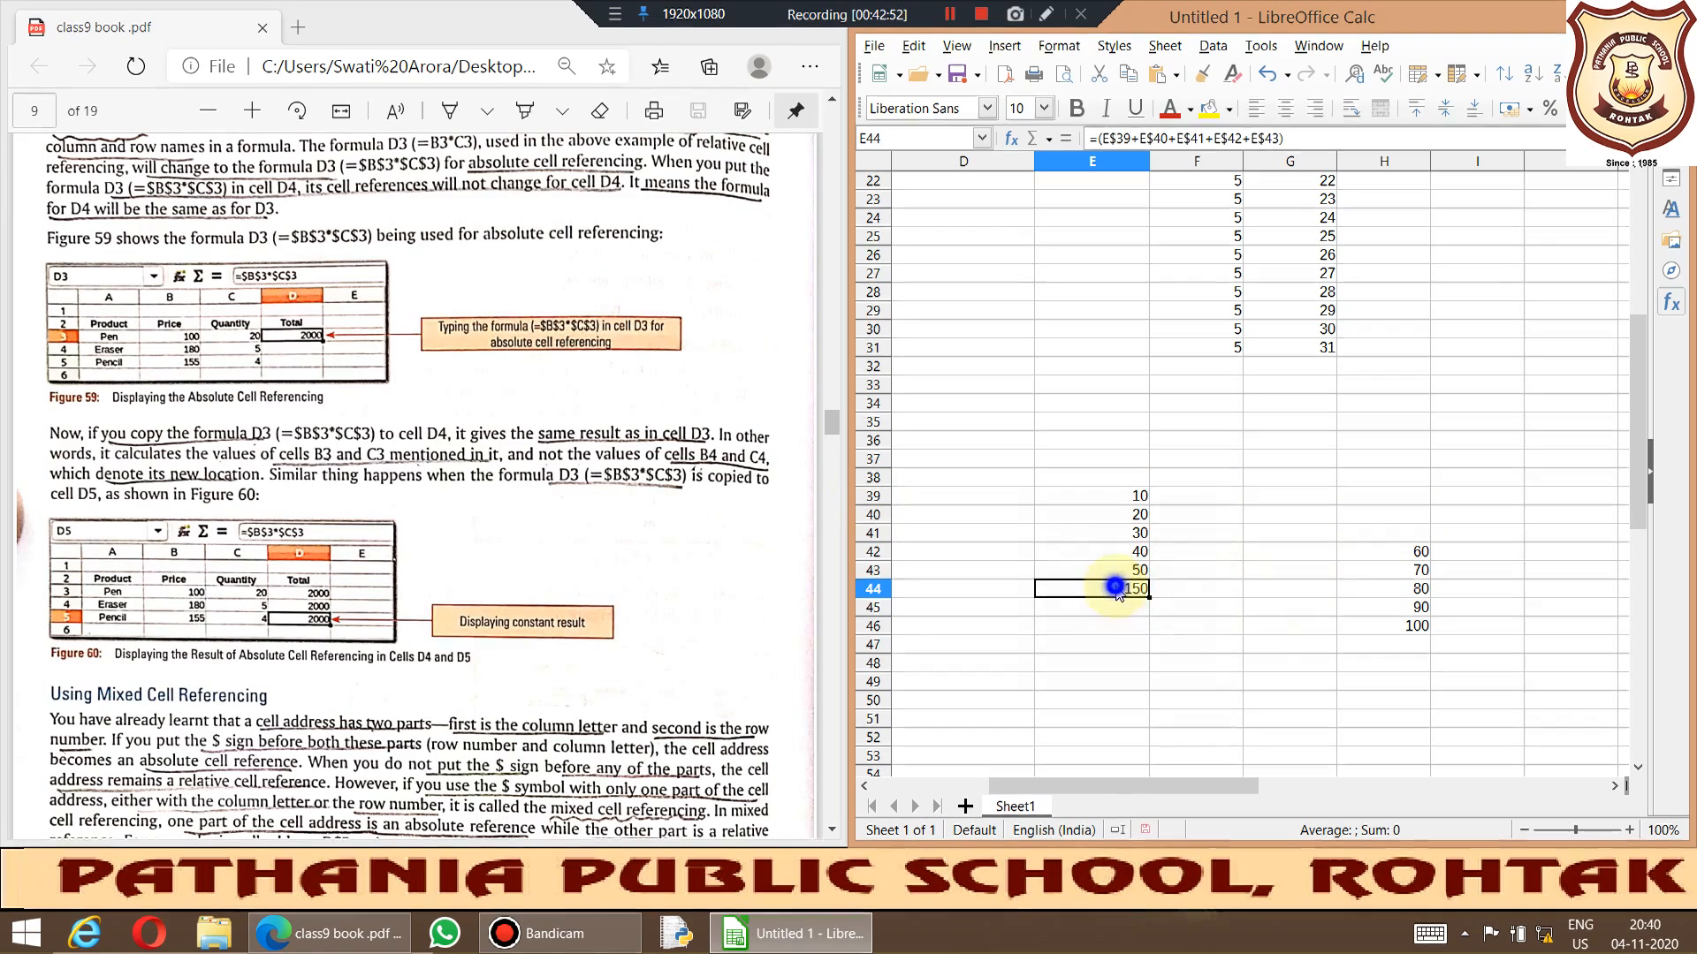
right_click(1122, 587)
left_click(1166, 618)
left_click(1410, 647)
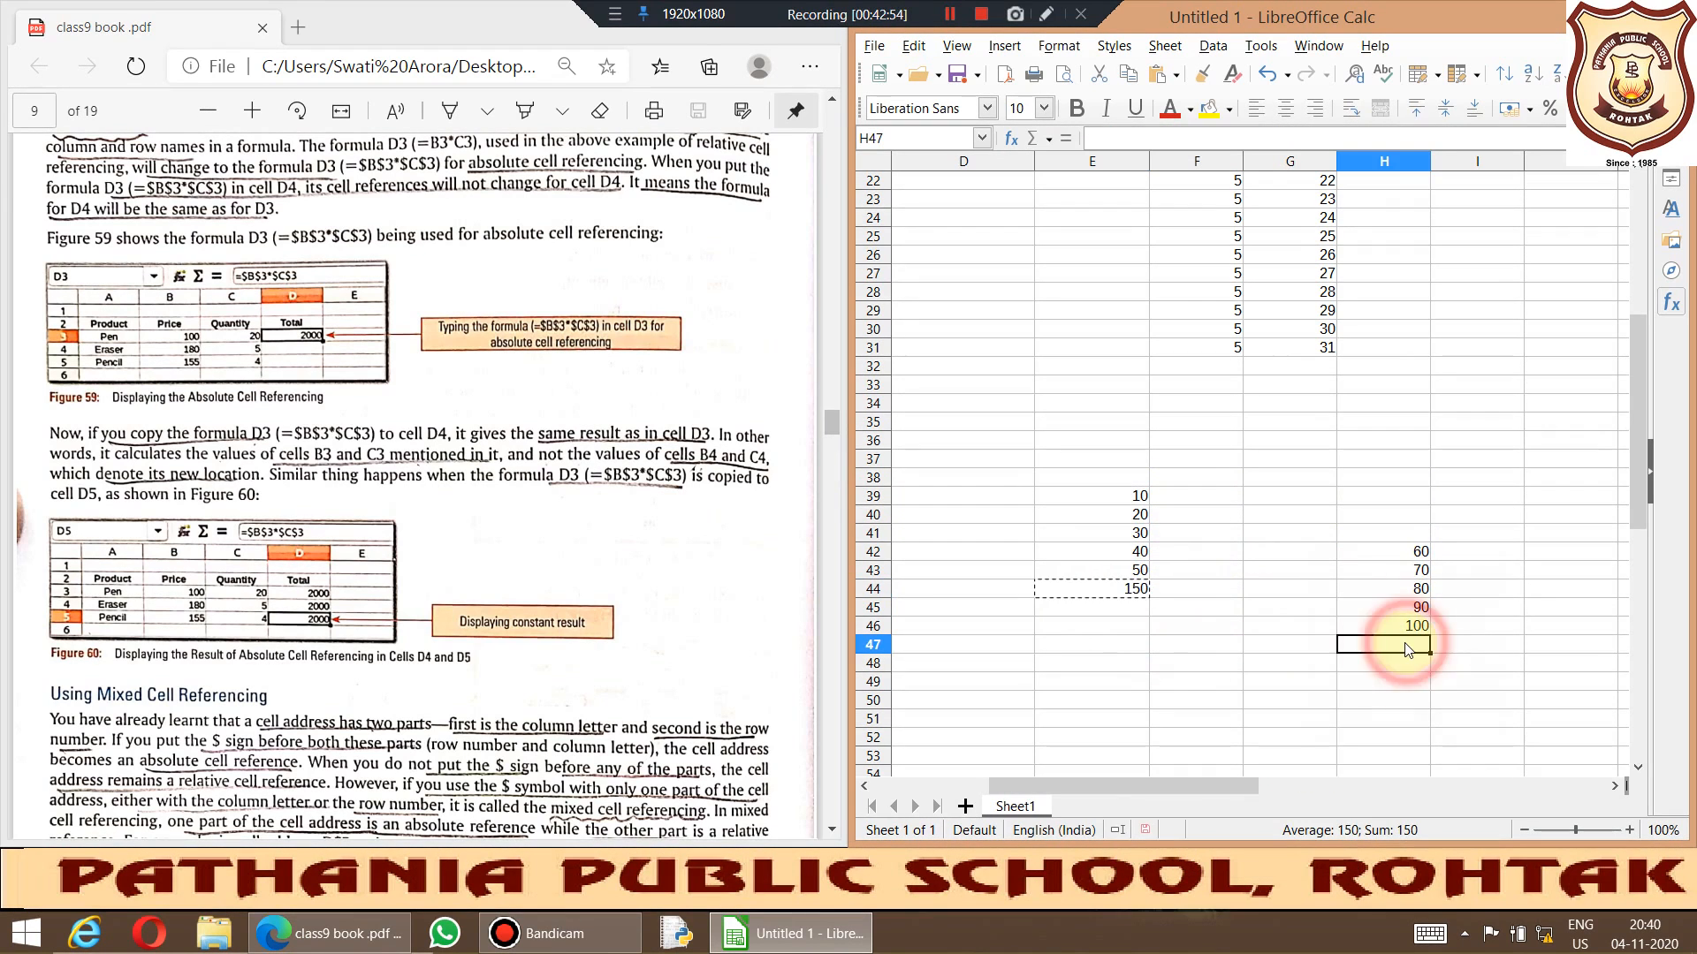
right_click(1409, 648)
left_click(1454, 411)
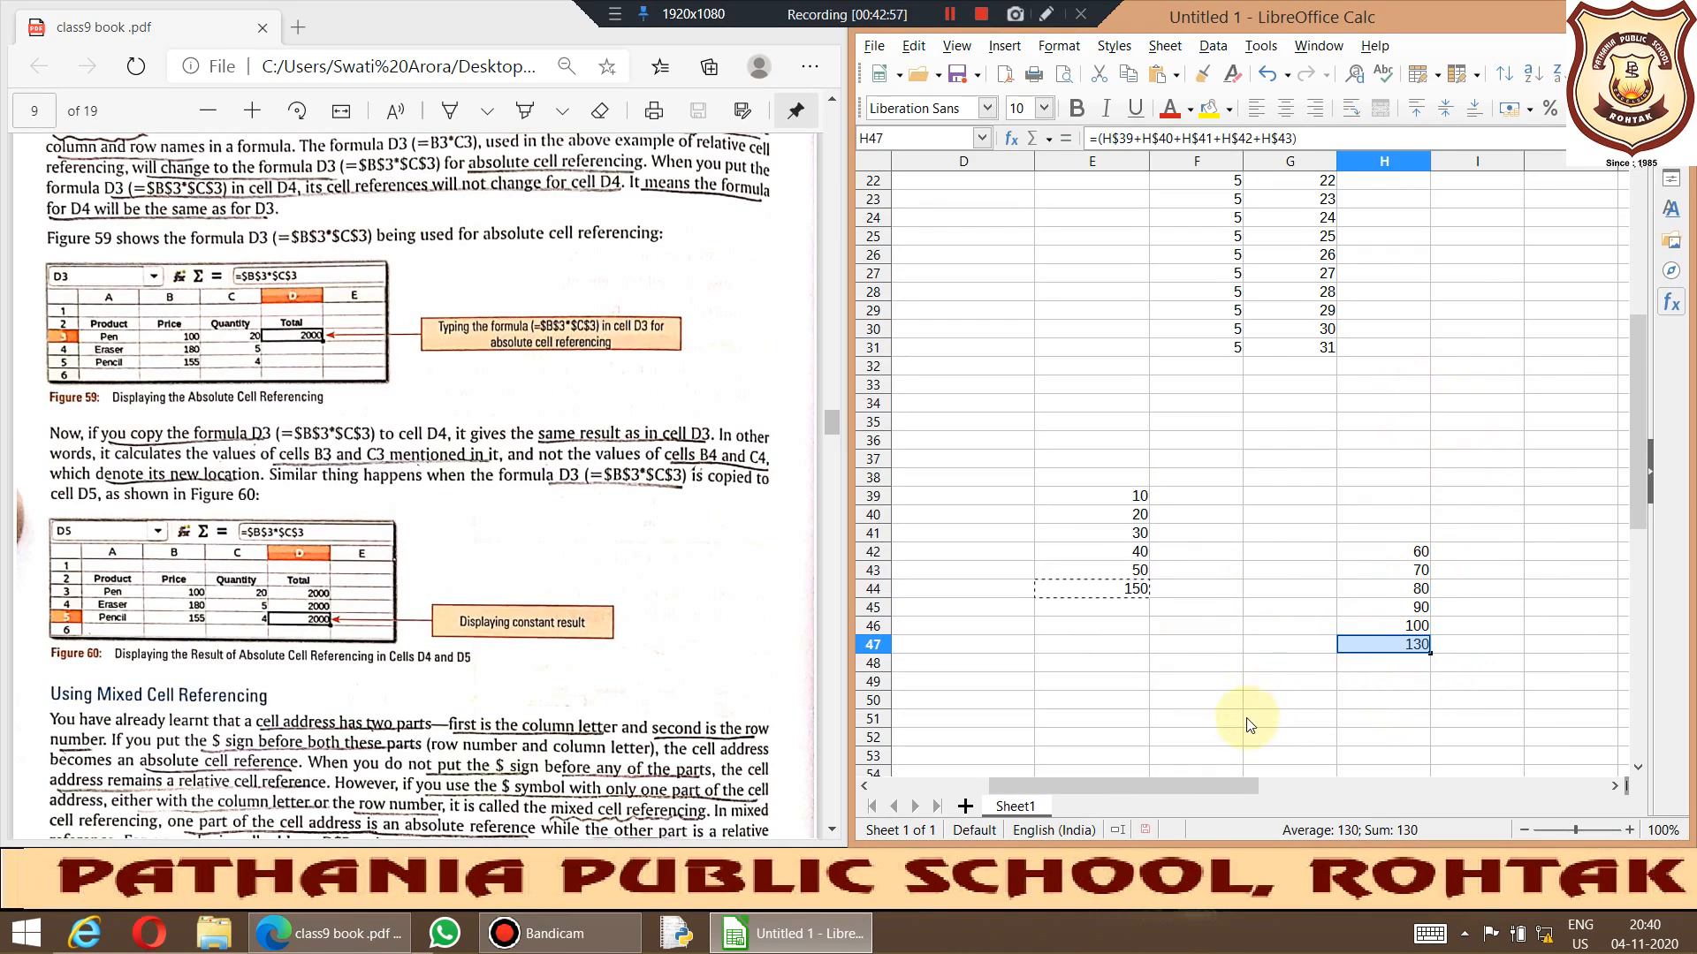
key("F2")
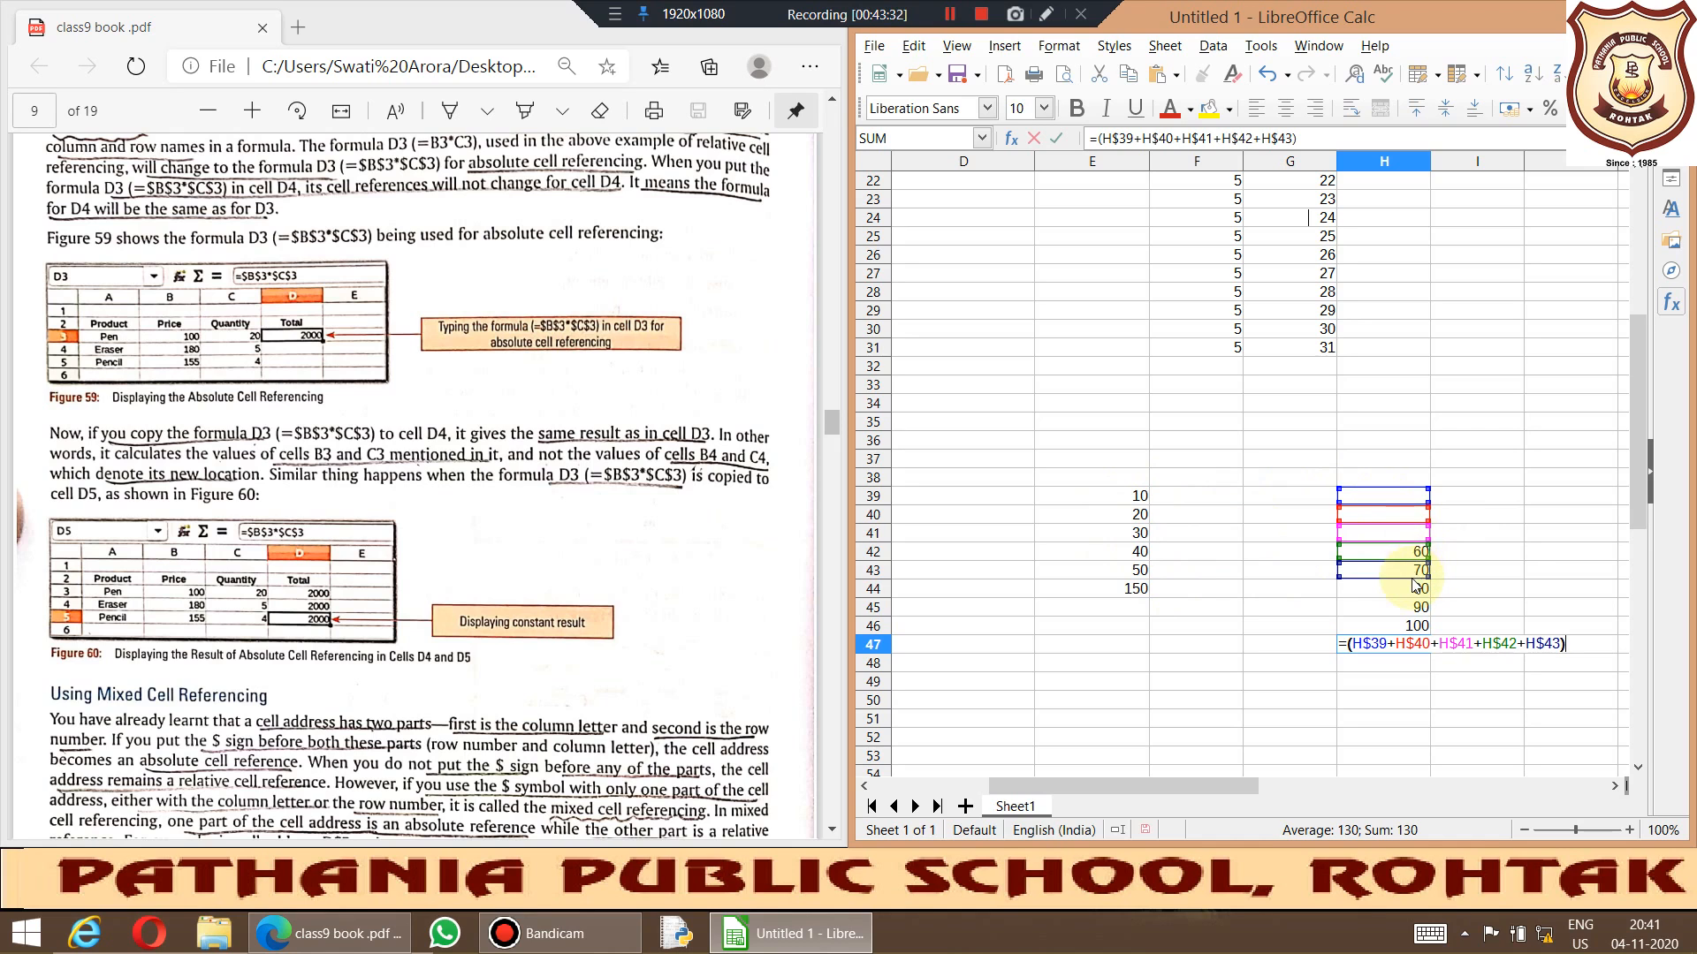
key("Return")
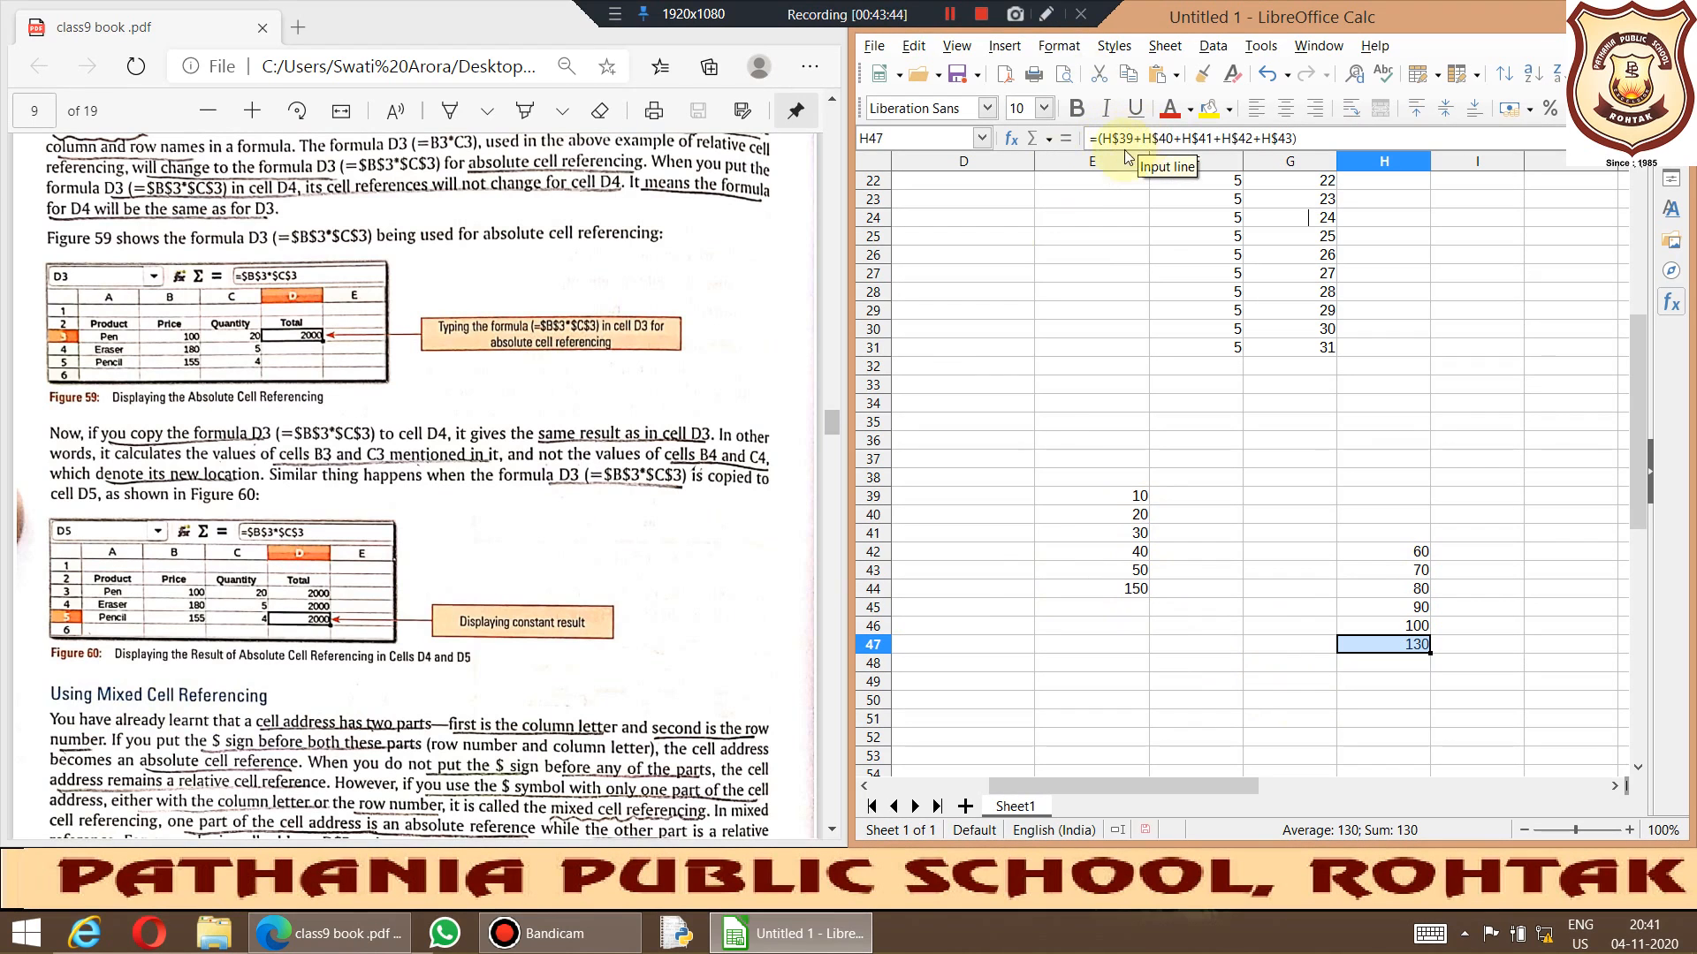
Step: Switch to the PDF textbook and read on through Session 8 on functions as far as the SUM() function section
left_click(673, 678)
scroll(698, 629, "down", 2)
scroll(697, 627, "down", 10)
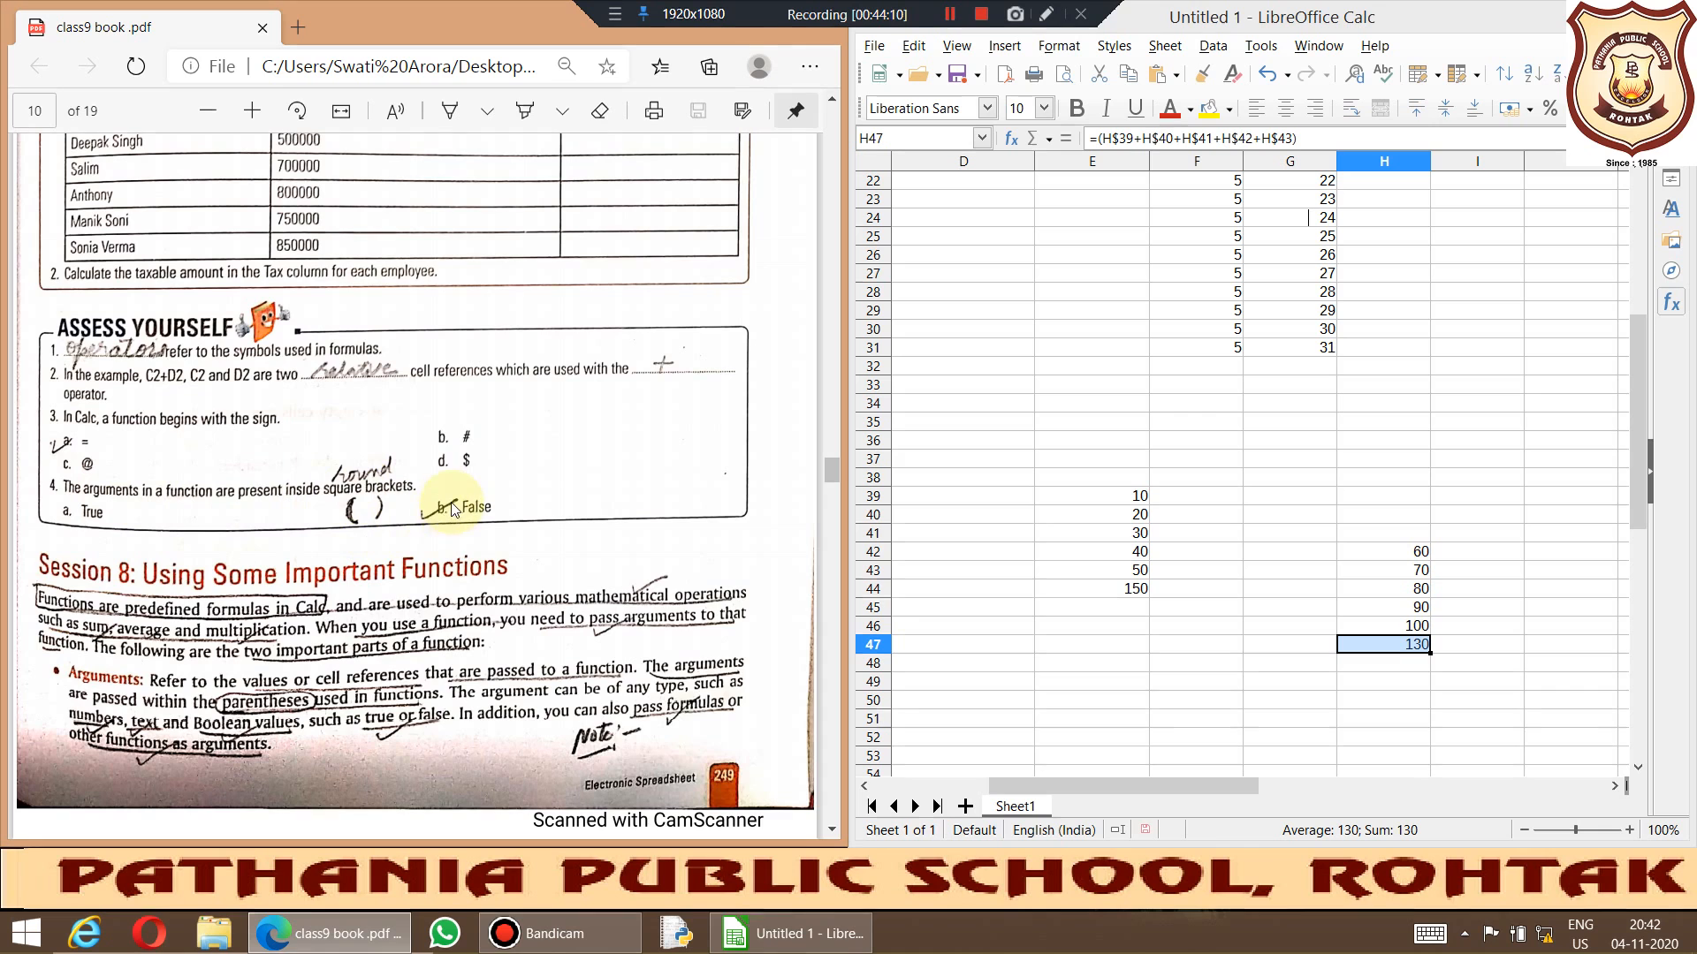
scroll(453, 510, "down", 3)
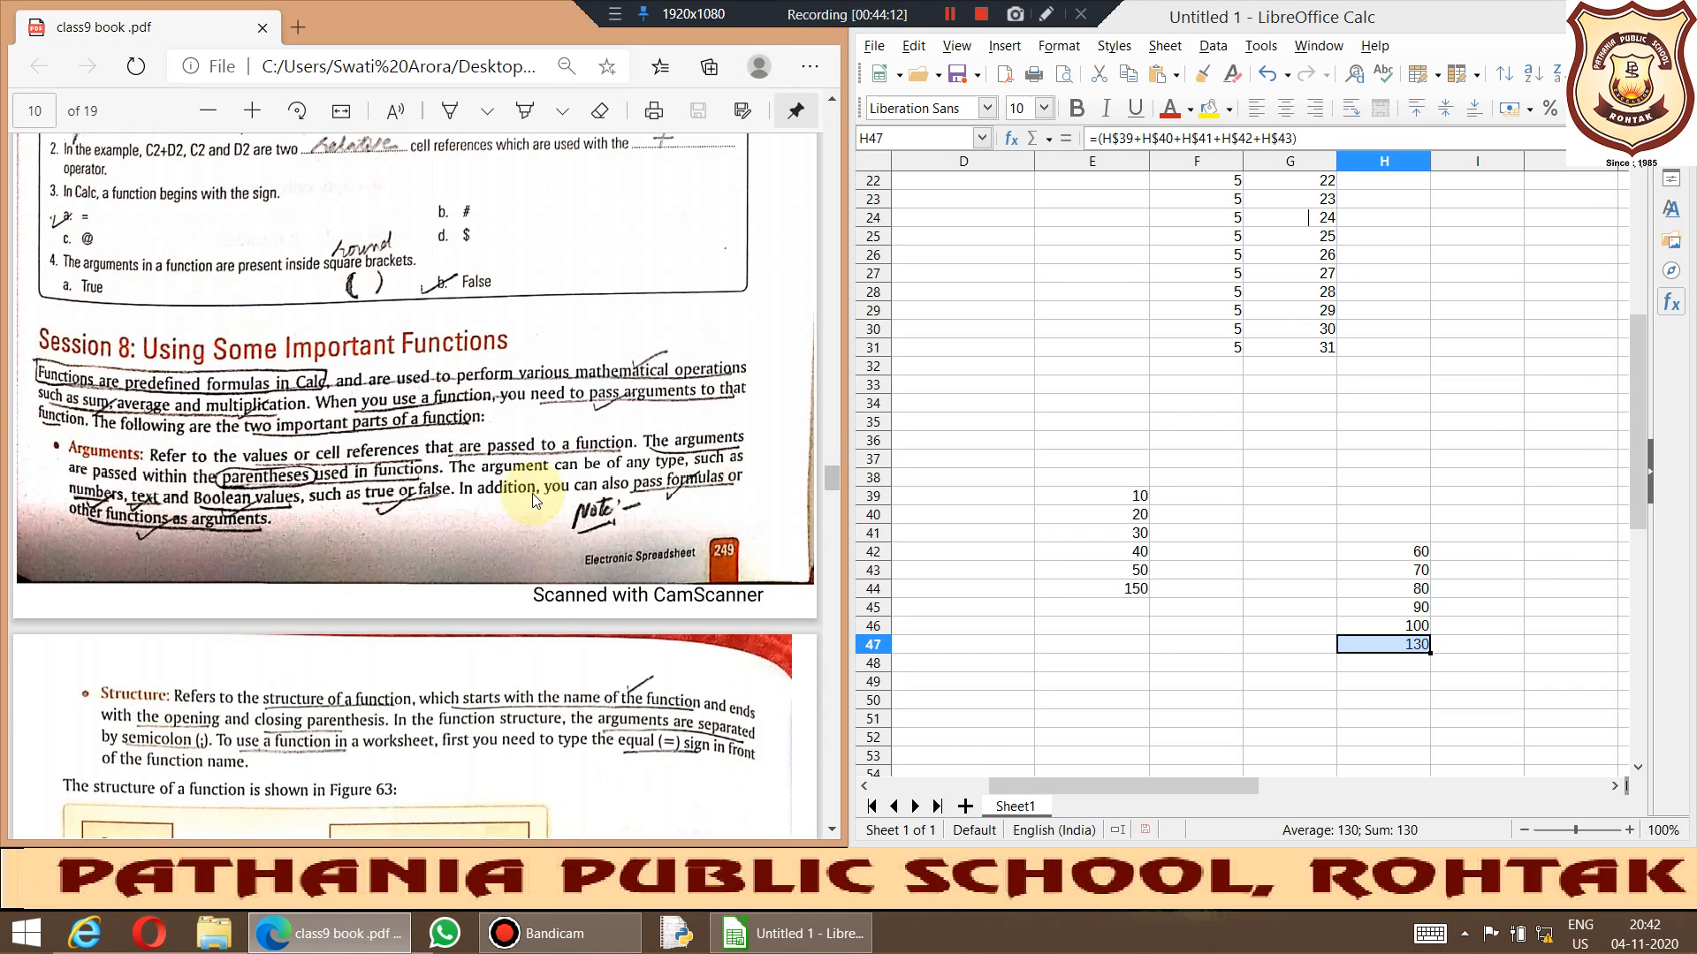
left_click(1089, 368)
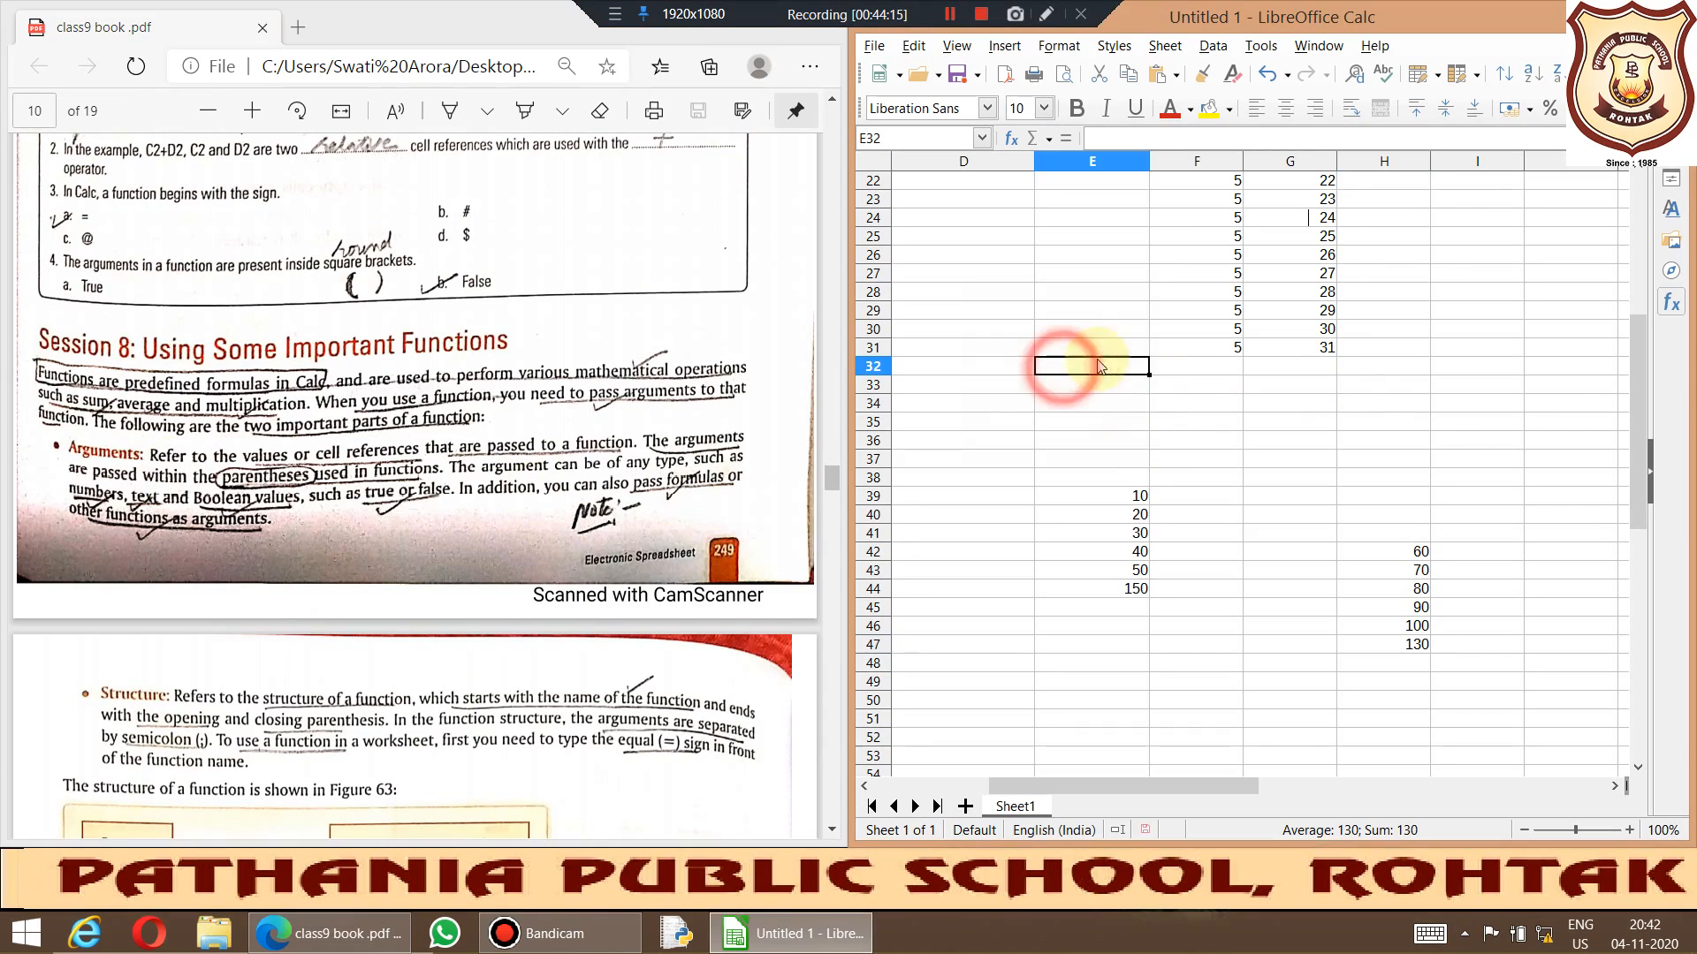
left_click(1673, 305)
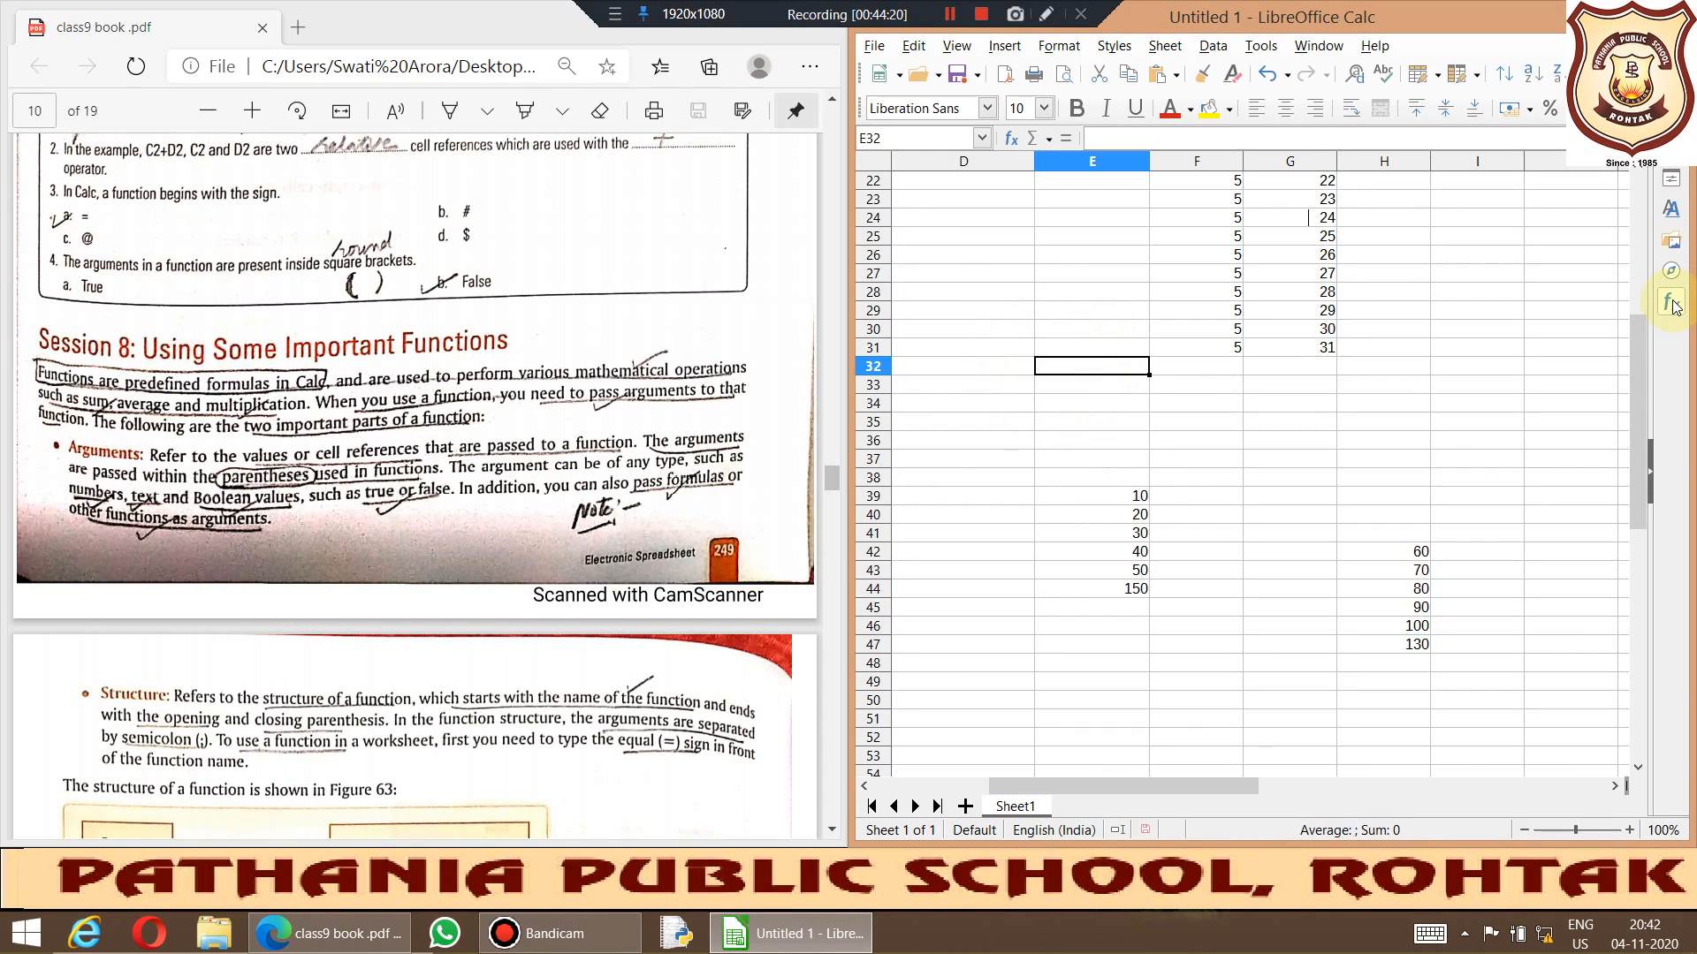
scroll(280, 602, "down", 4)
scroll(280, 606, "up", 4)
left_click(394, 523)
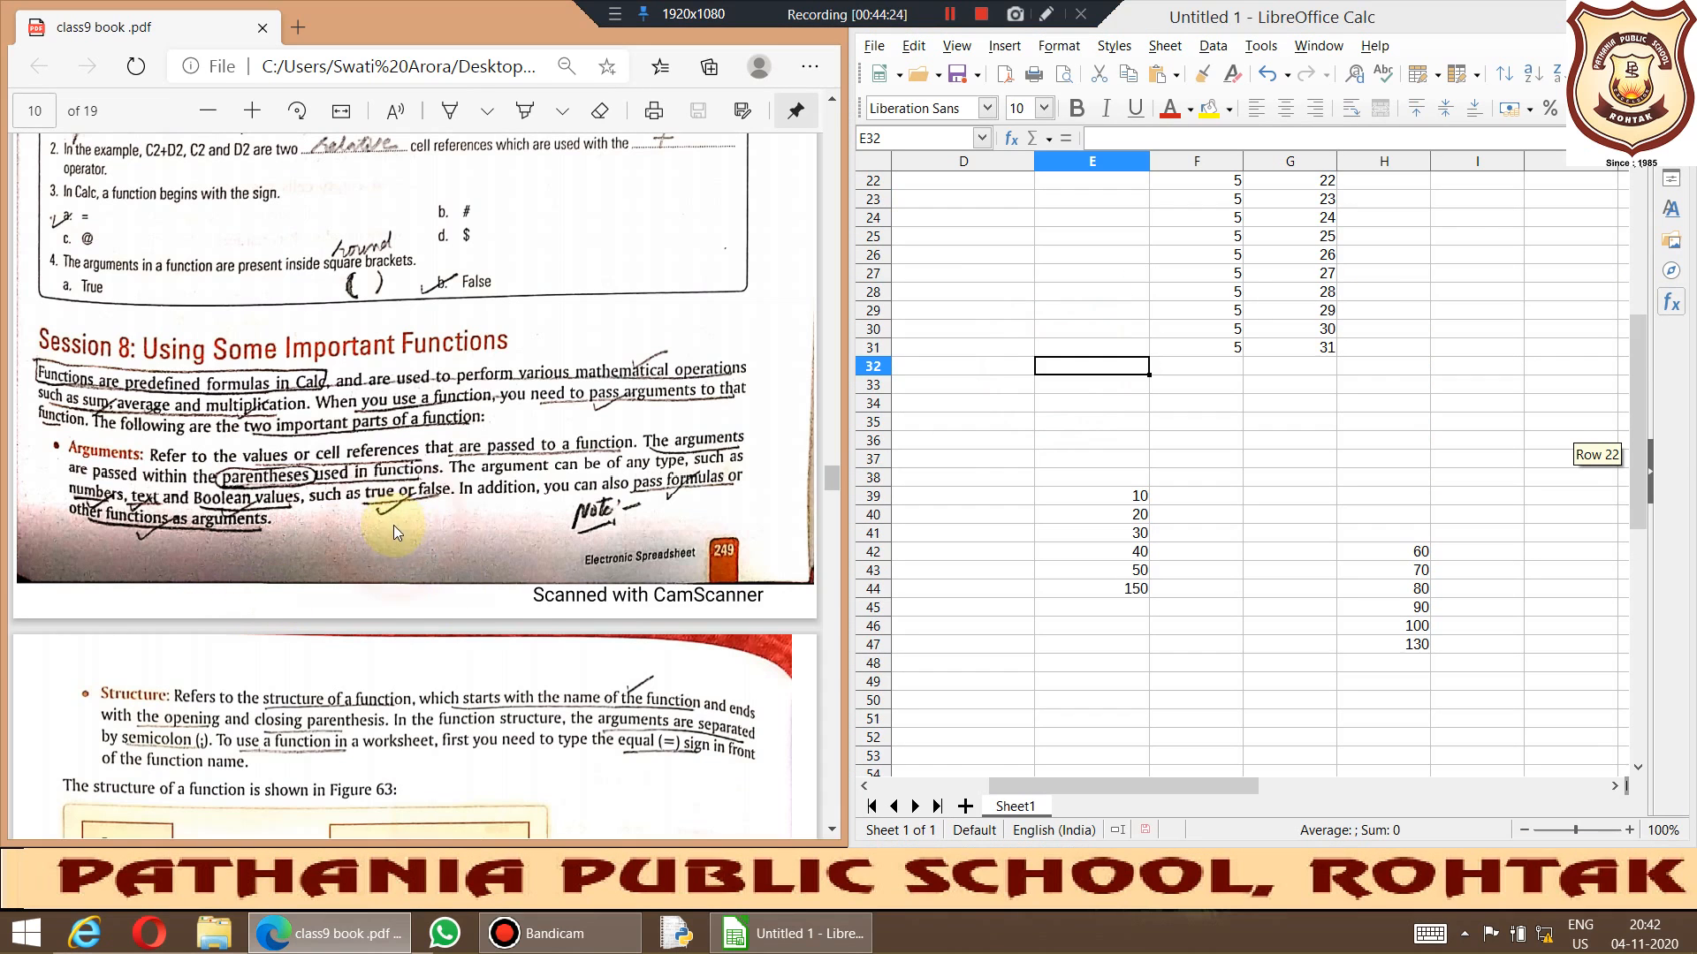
scroll(396, 530, "down", 2)
scroll(396, 533, "down", 5)
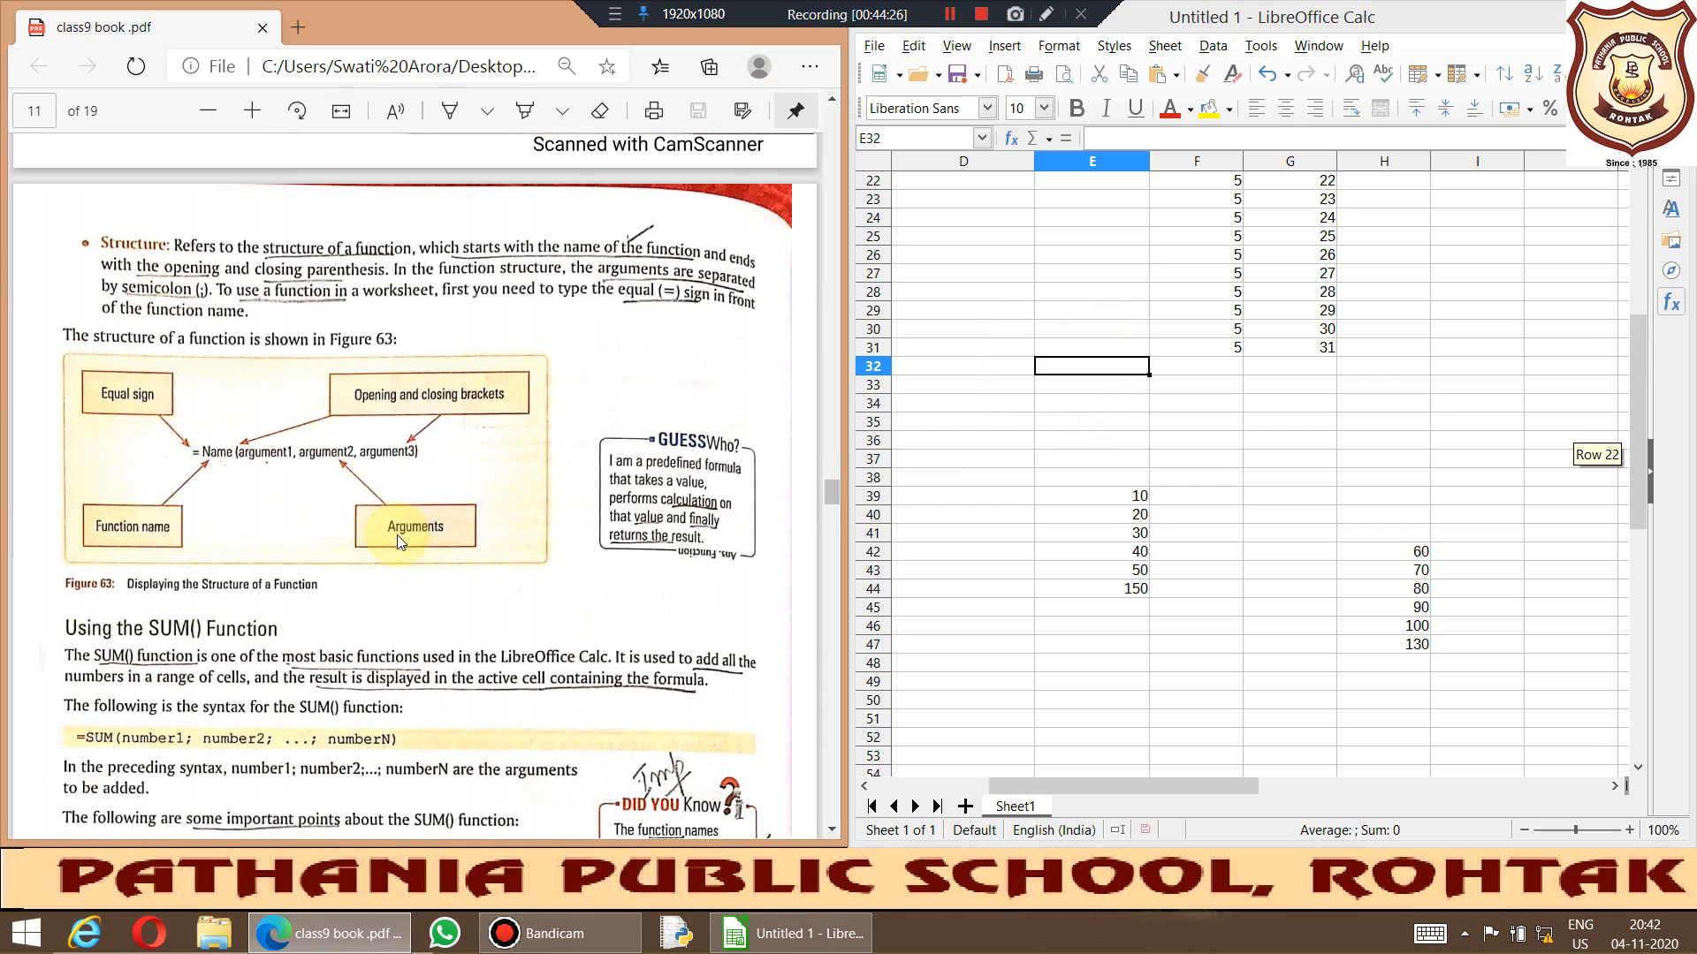
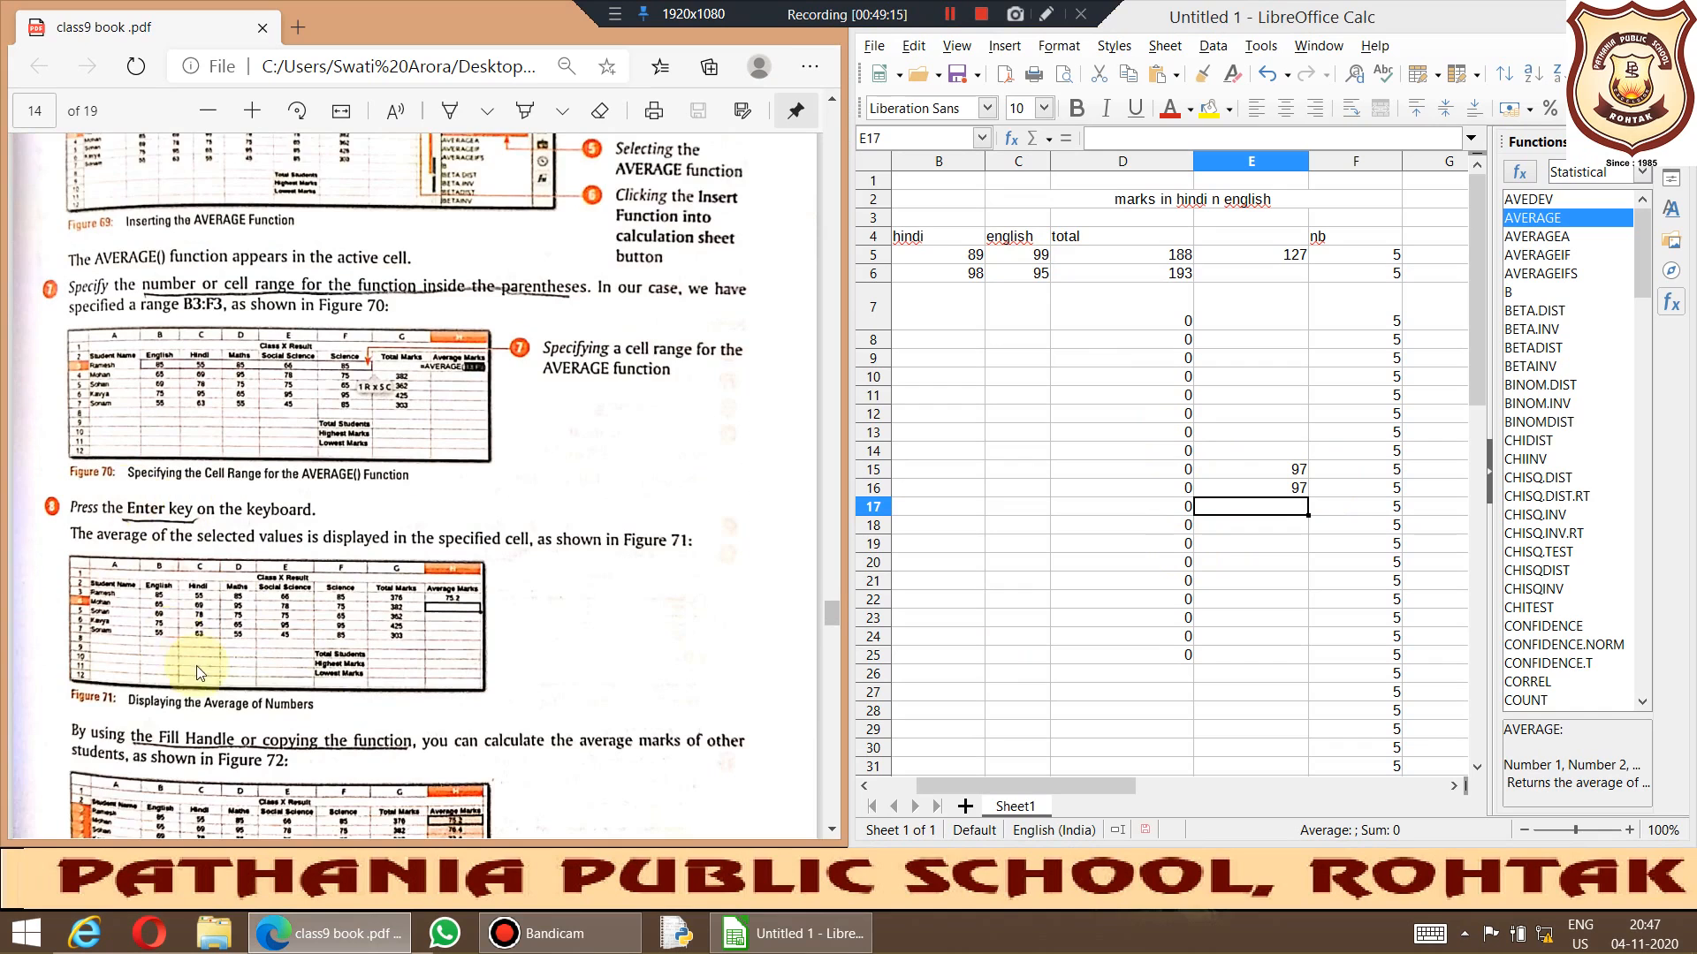
Step: Fill the AVERAGE formula from E16 down into E17
left_click(1278, 493)
left_click_drag(1308, 497, 1309, 517)
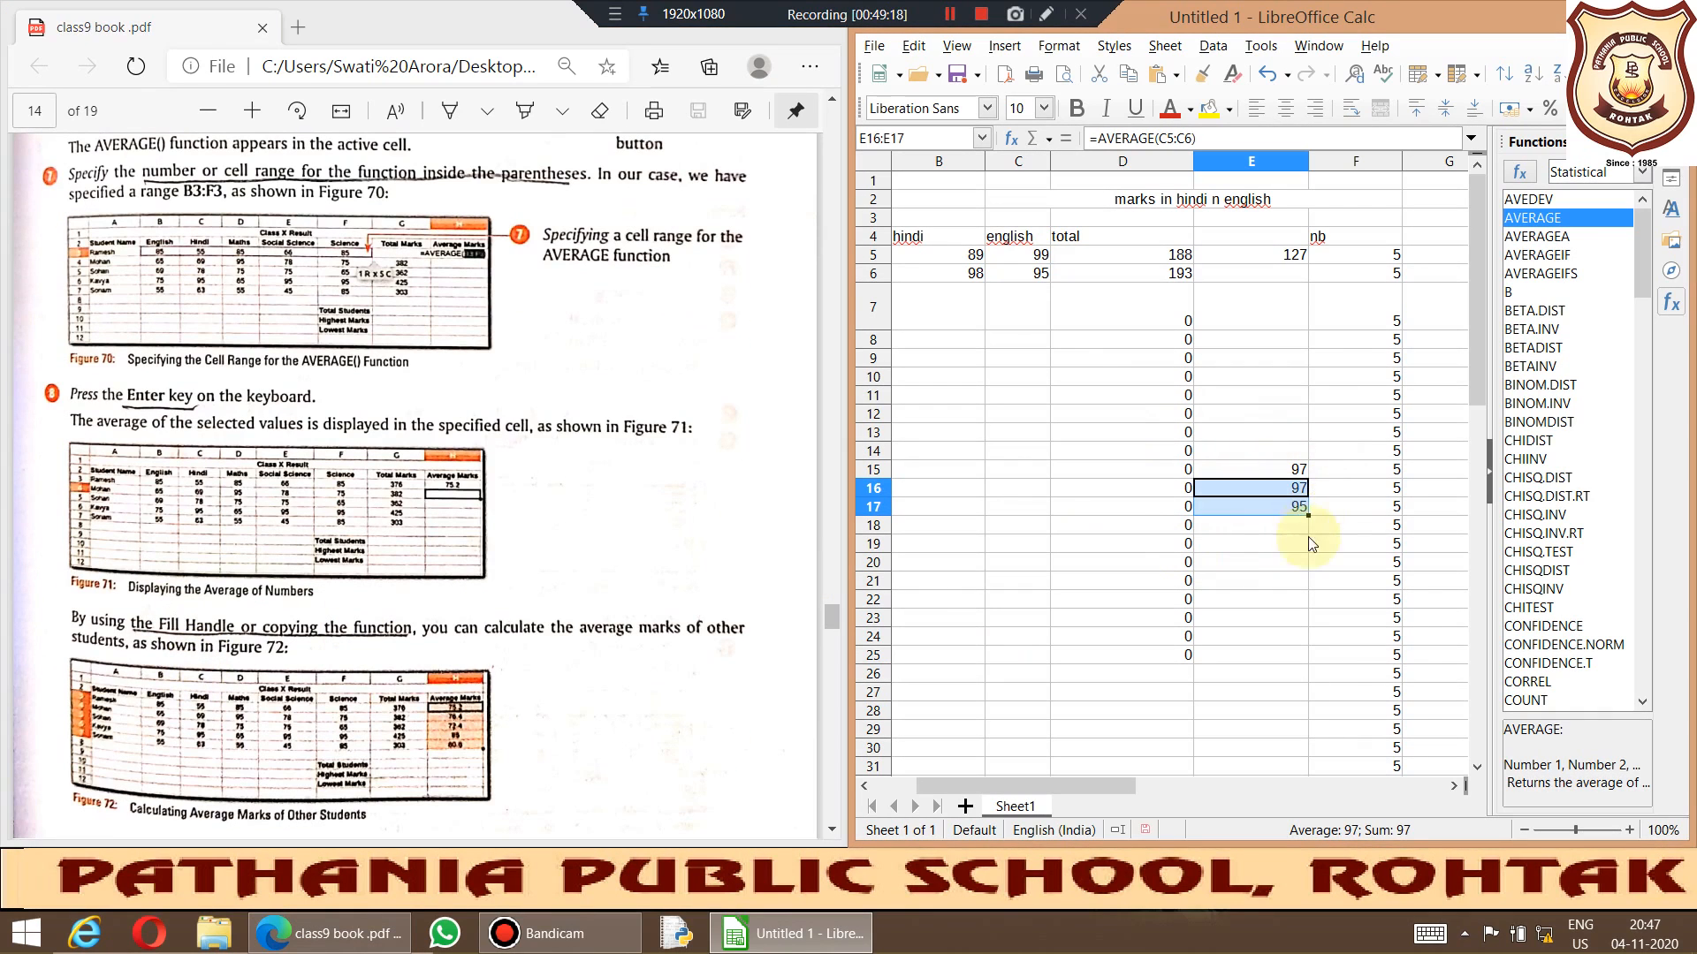
left_click(1260, 564)
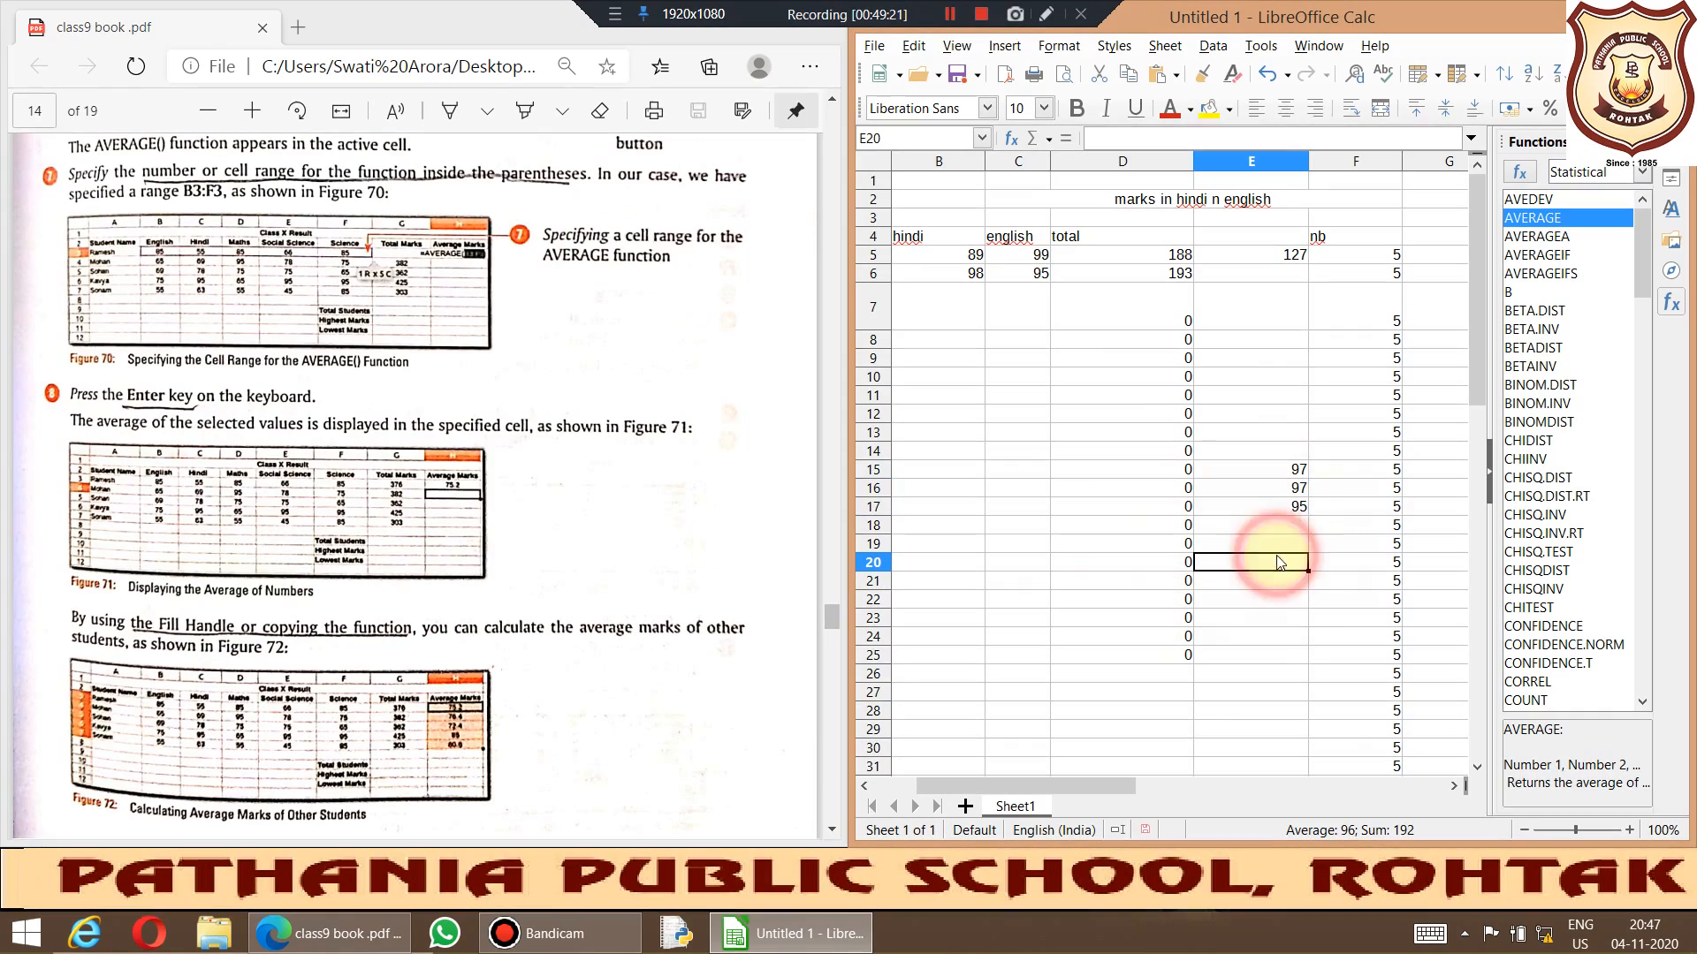
Step: Bring up the textbook's COUNT() Function section and append 54 to the text in B7, making it dddd54
scroll(640, 685, "down", 10)
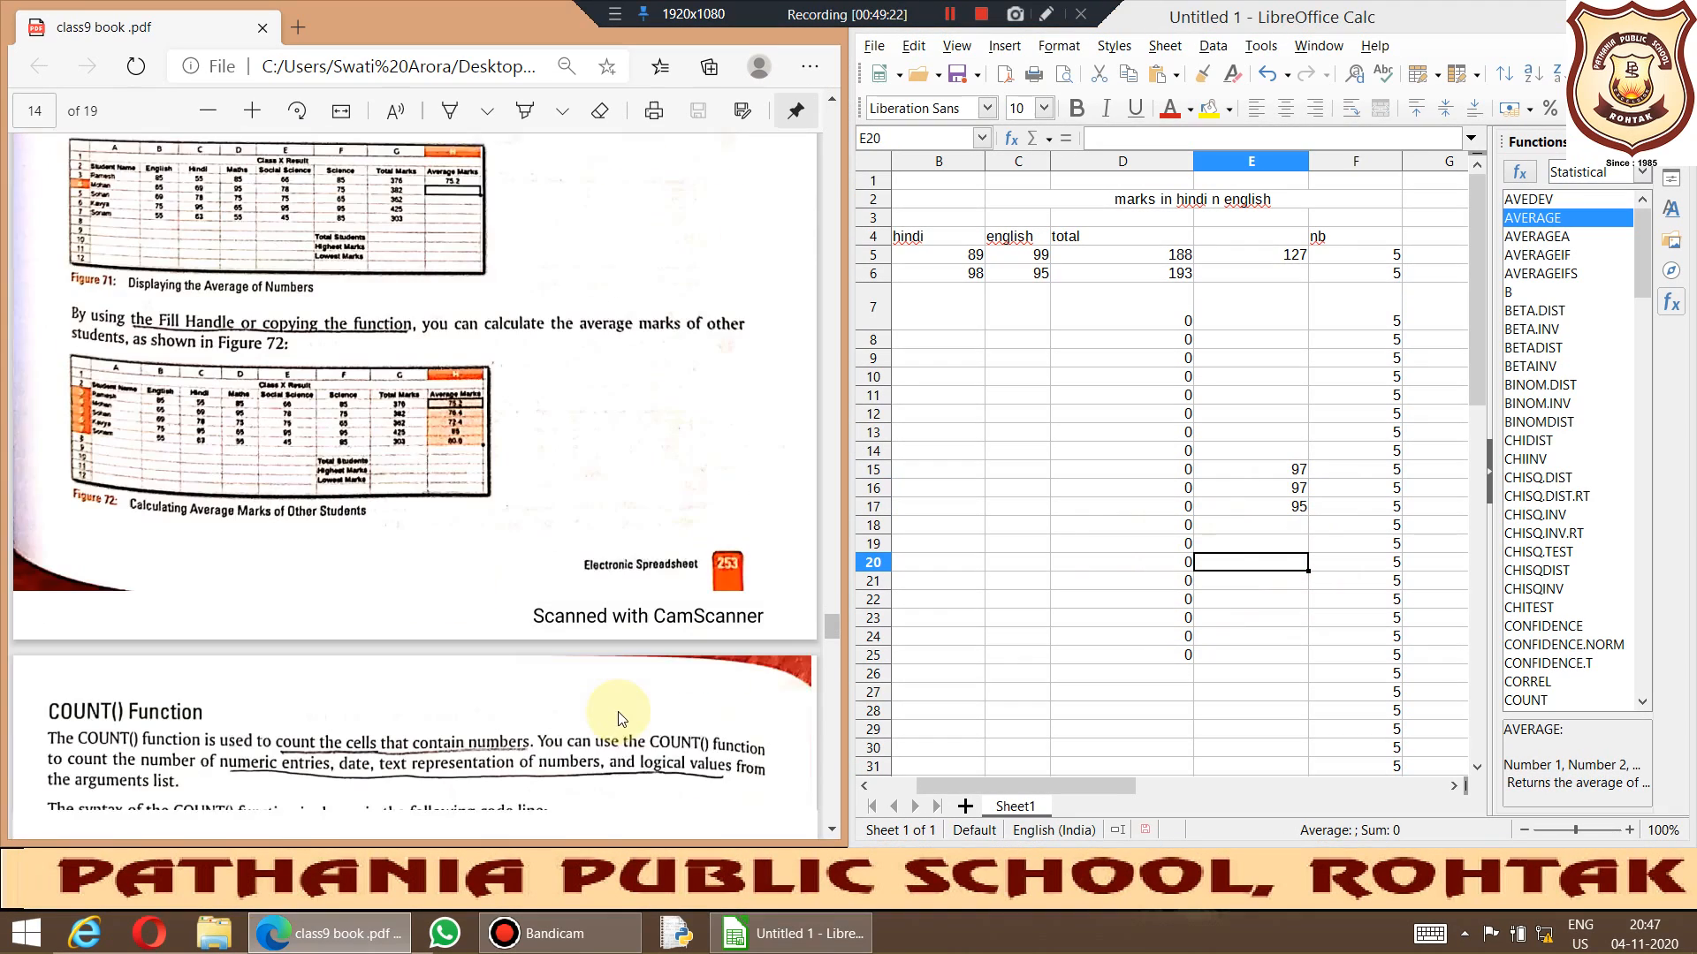
scroll(231, 633, "up", 2)
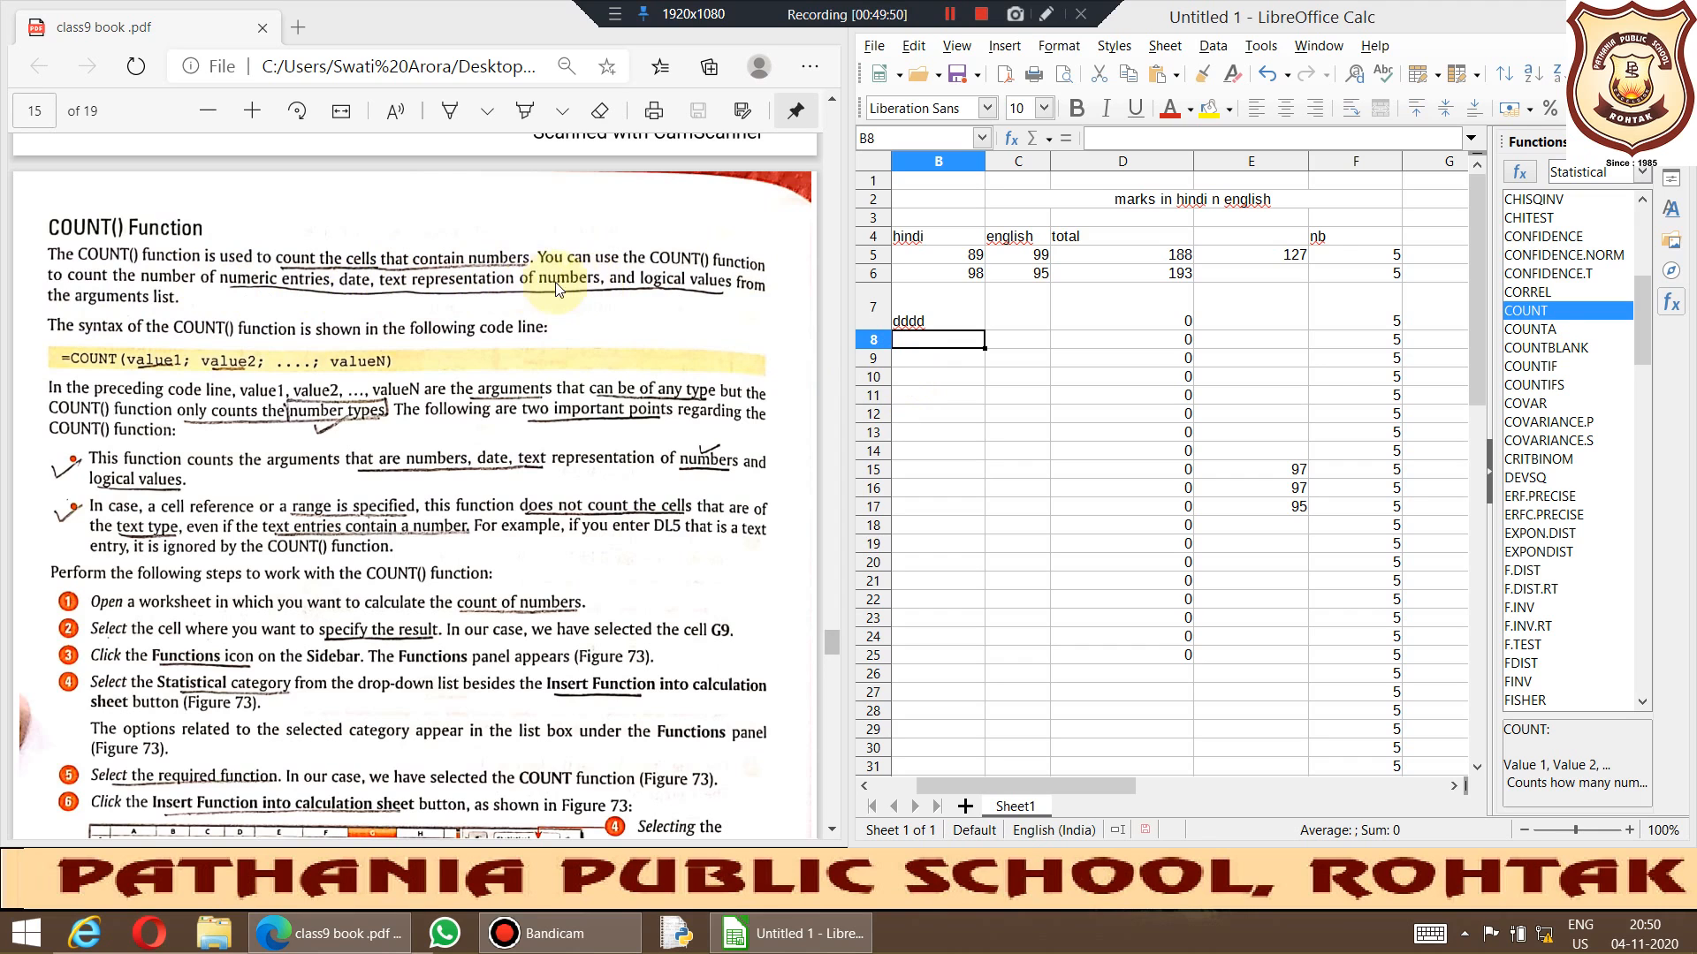
left_click(937, 327)
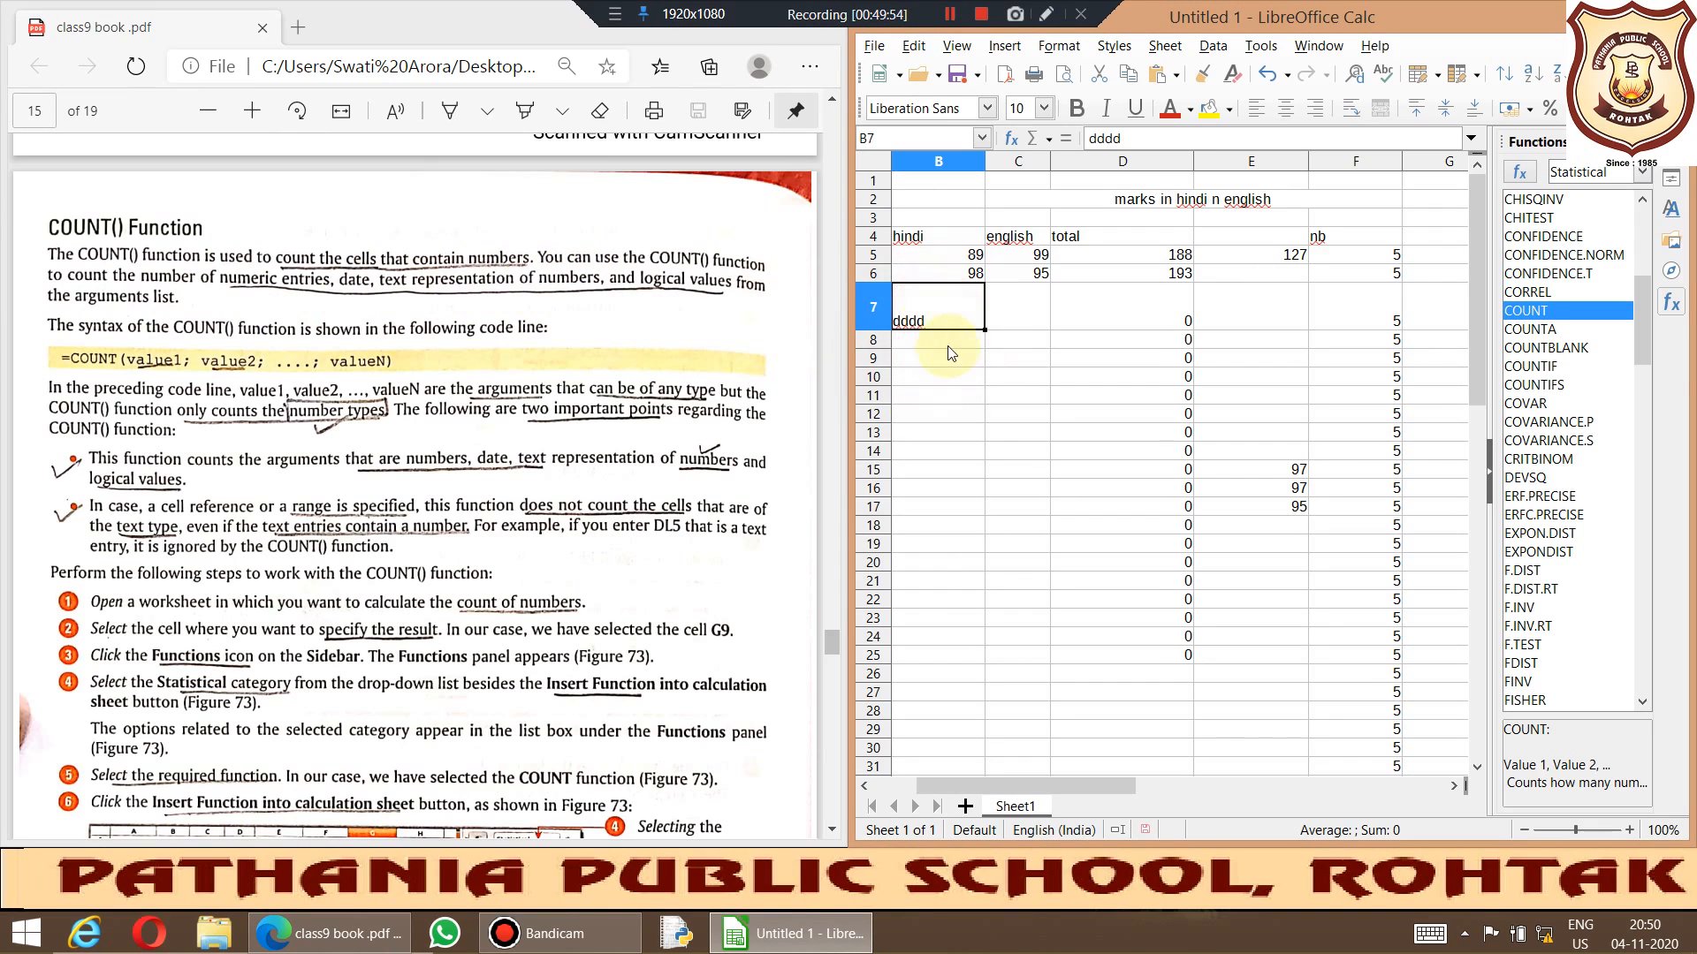
left_click(950, 344)
left_click(921, 324)
left_click(933, 320)
double_click(931, 318)
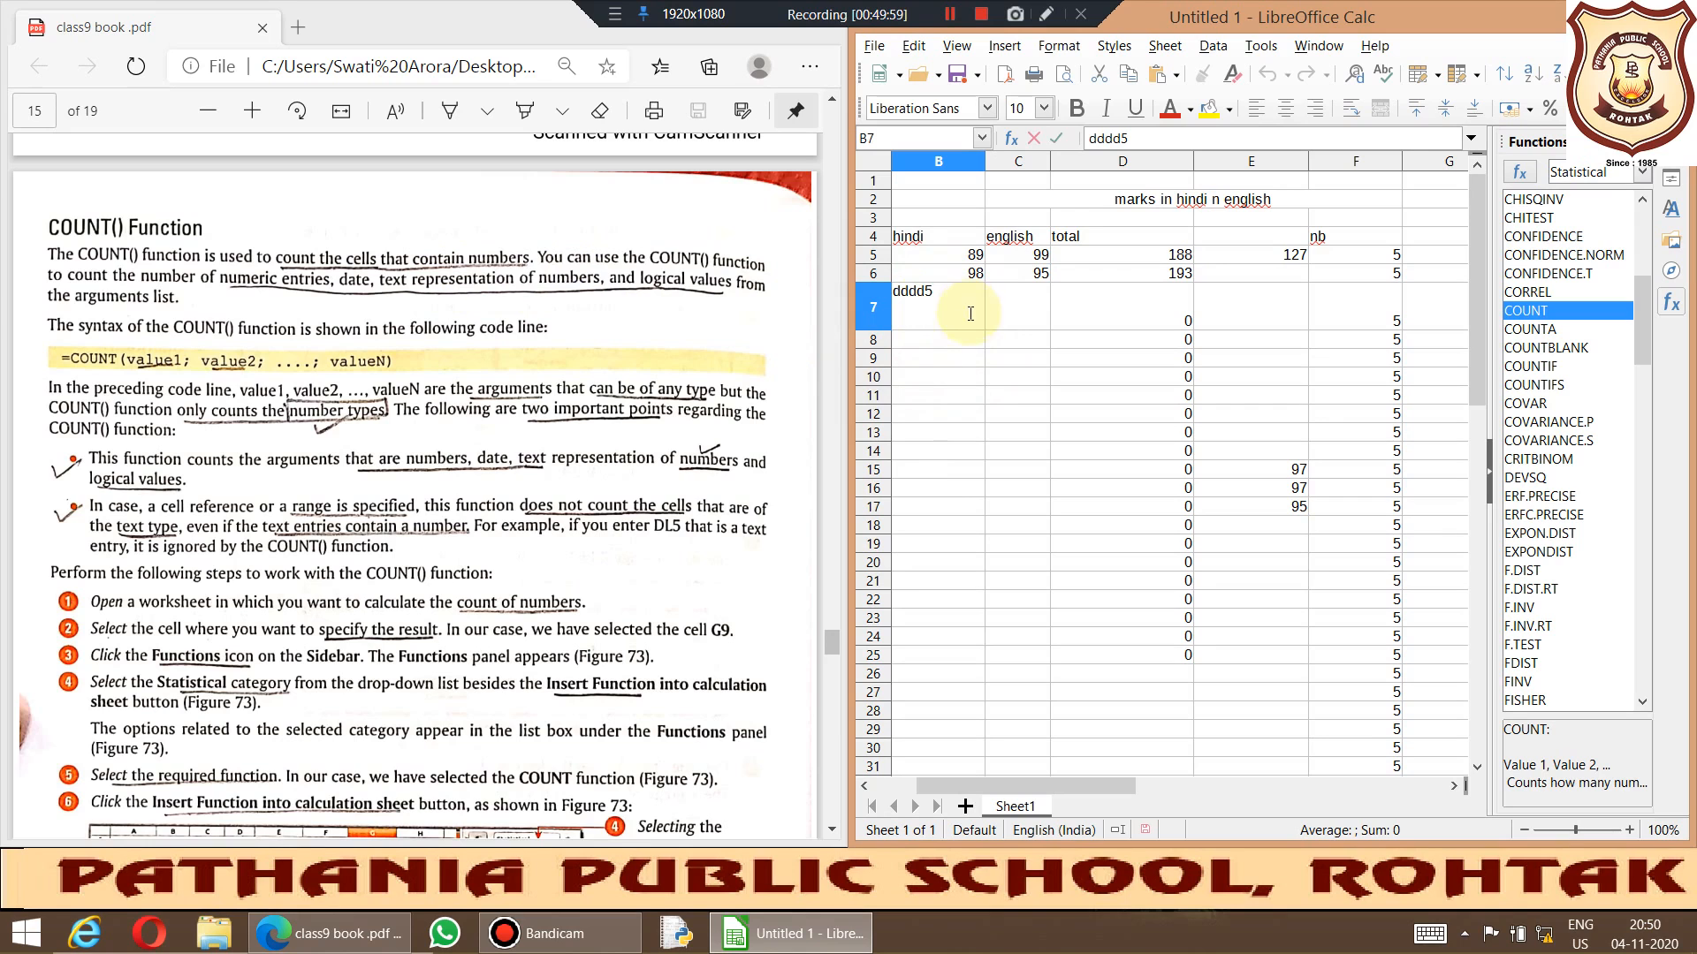
type("54")
left_click(942, 345)
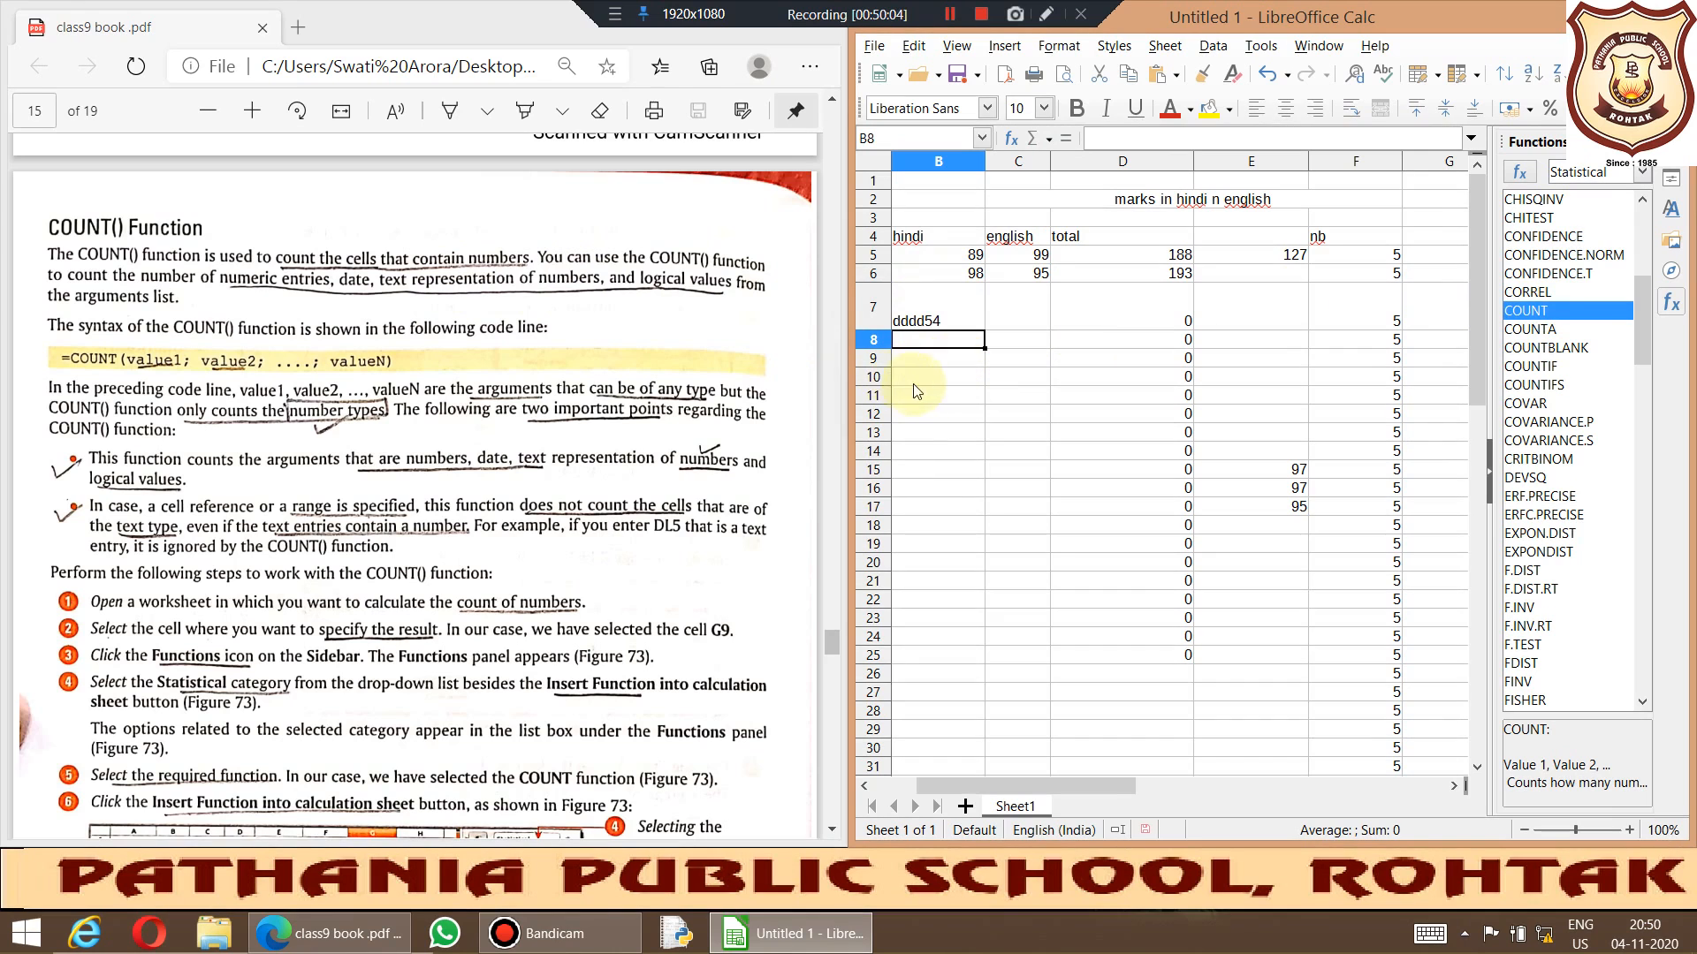
Step: Insert the COUNT function in B13 for the hindi column, as =COUNT(B5:B7)
left_click(938, 432)
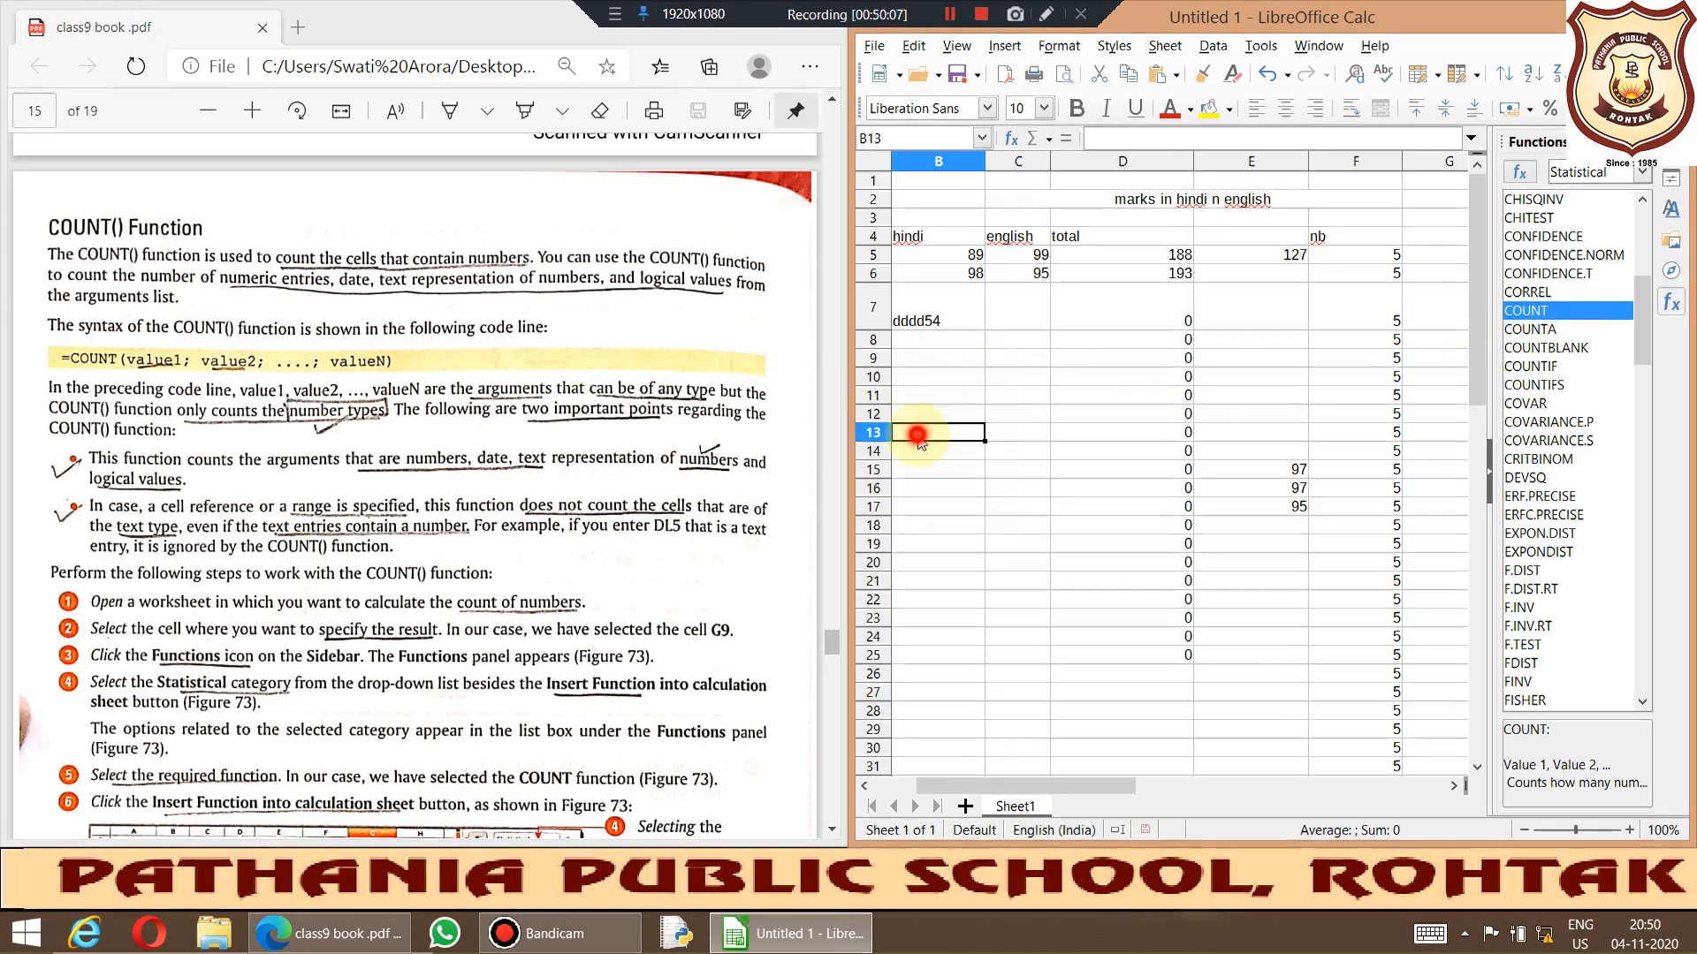
double_click(1527, 312)
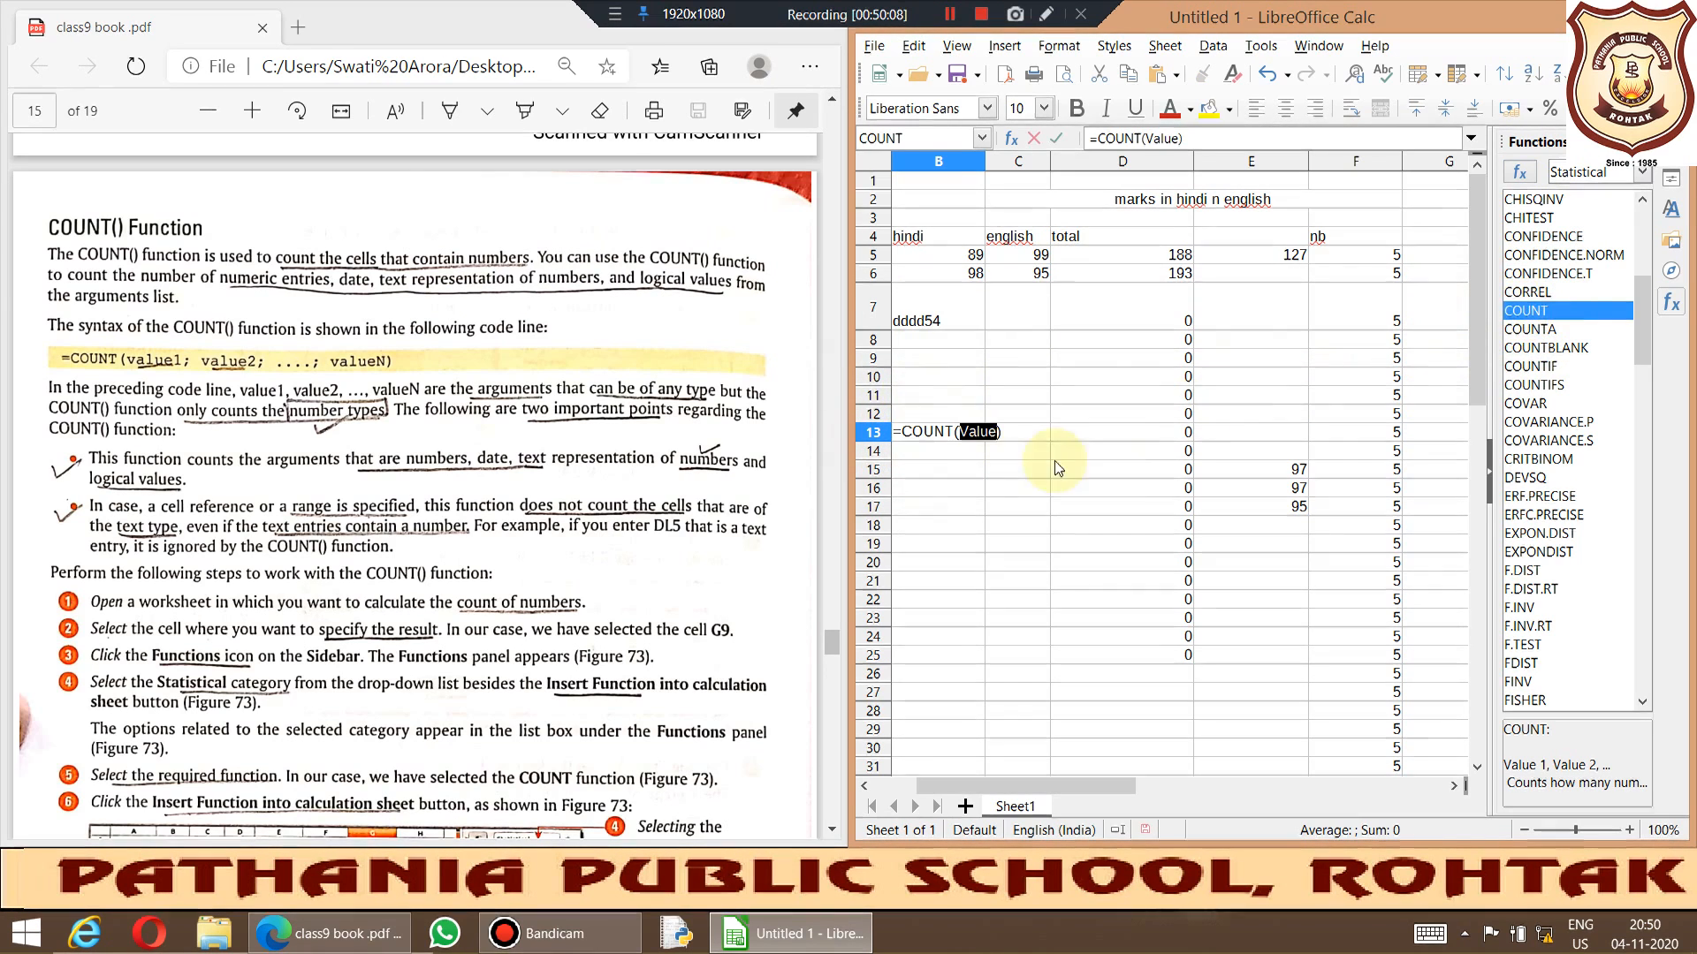
left_click_drag(944, 257, 944, 308)
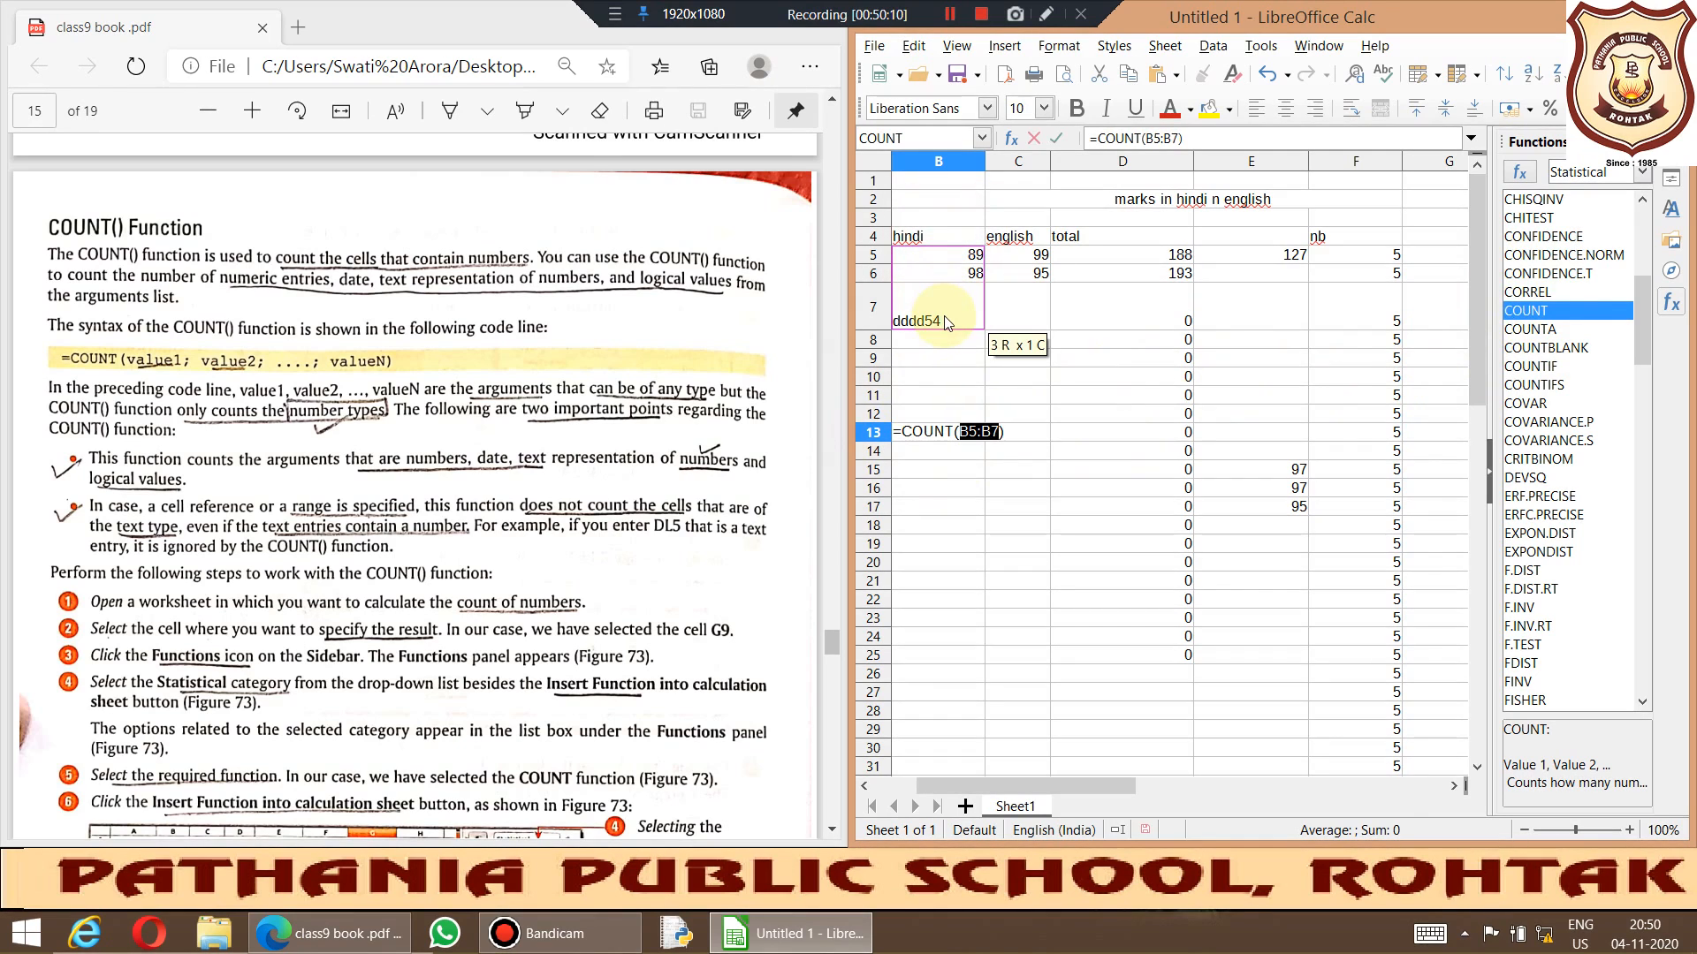
key("Return")
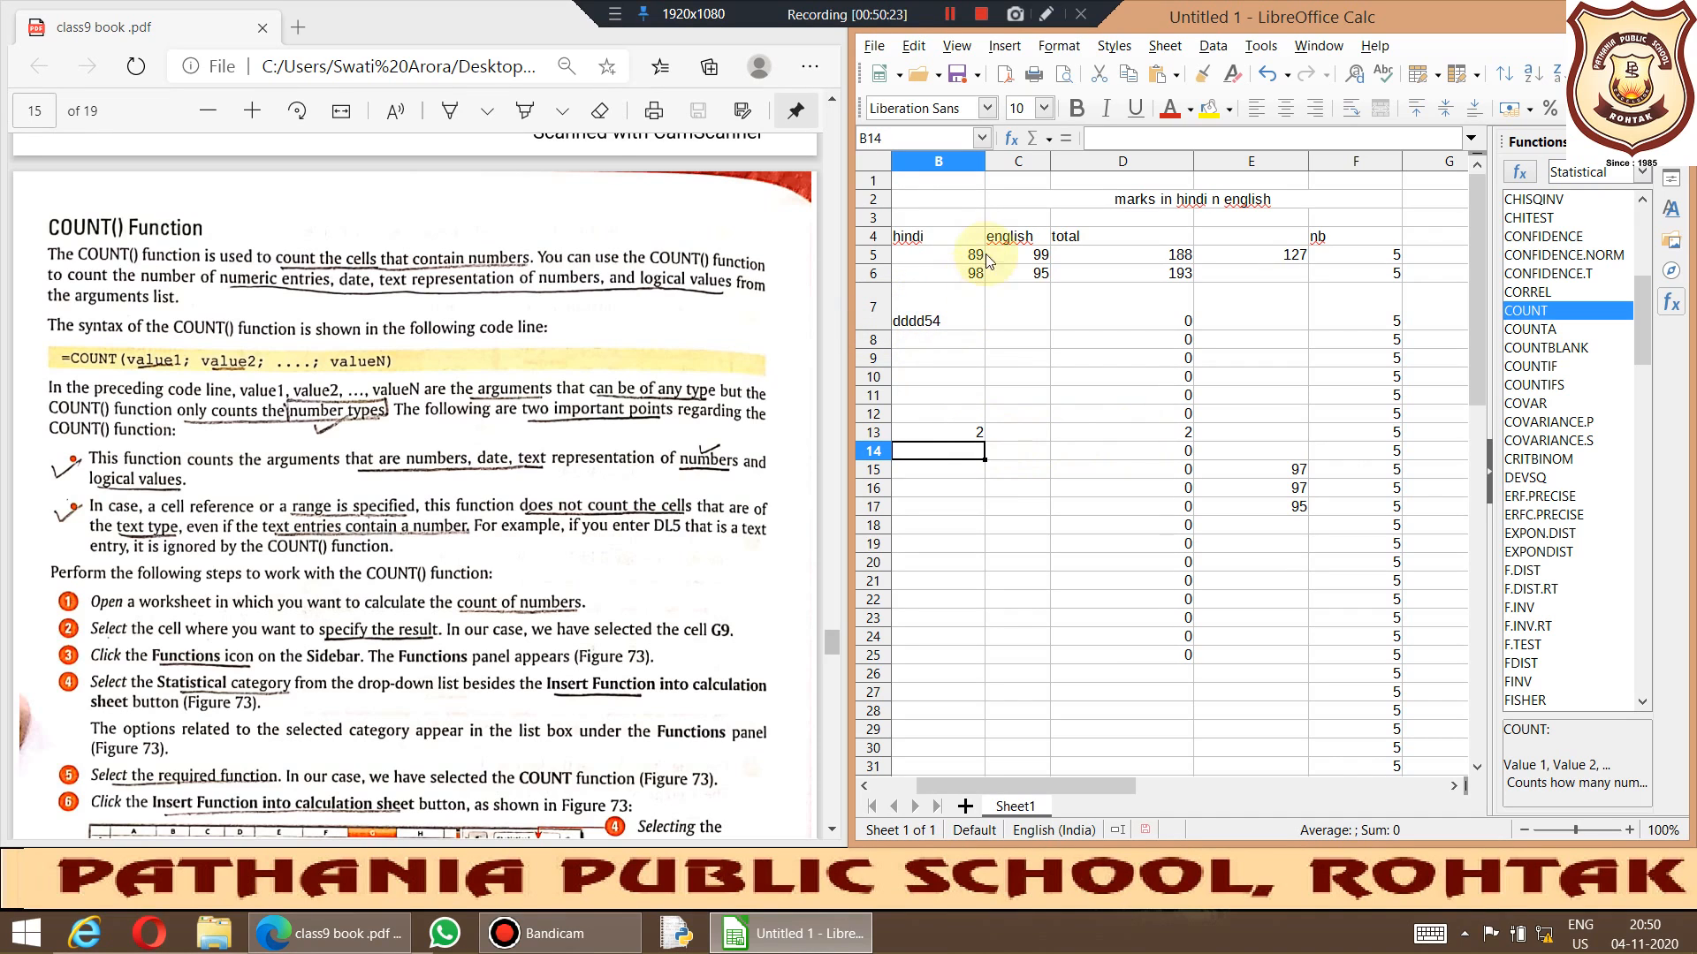
Step: Enter the current date in B8 with the formula =today()
left_click(946, 345)
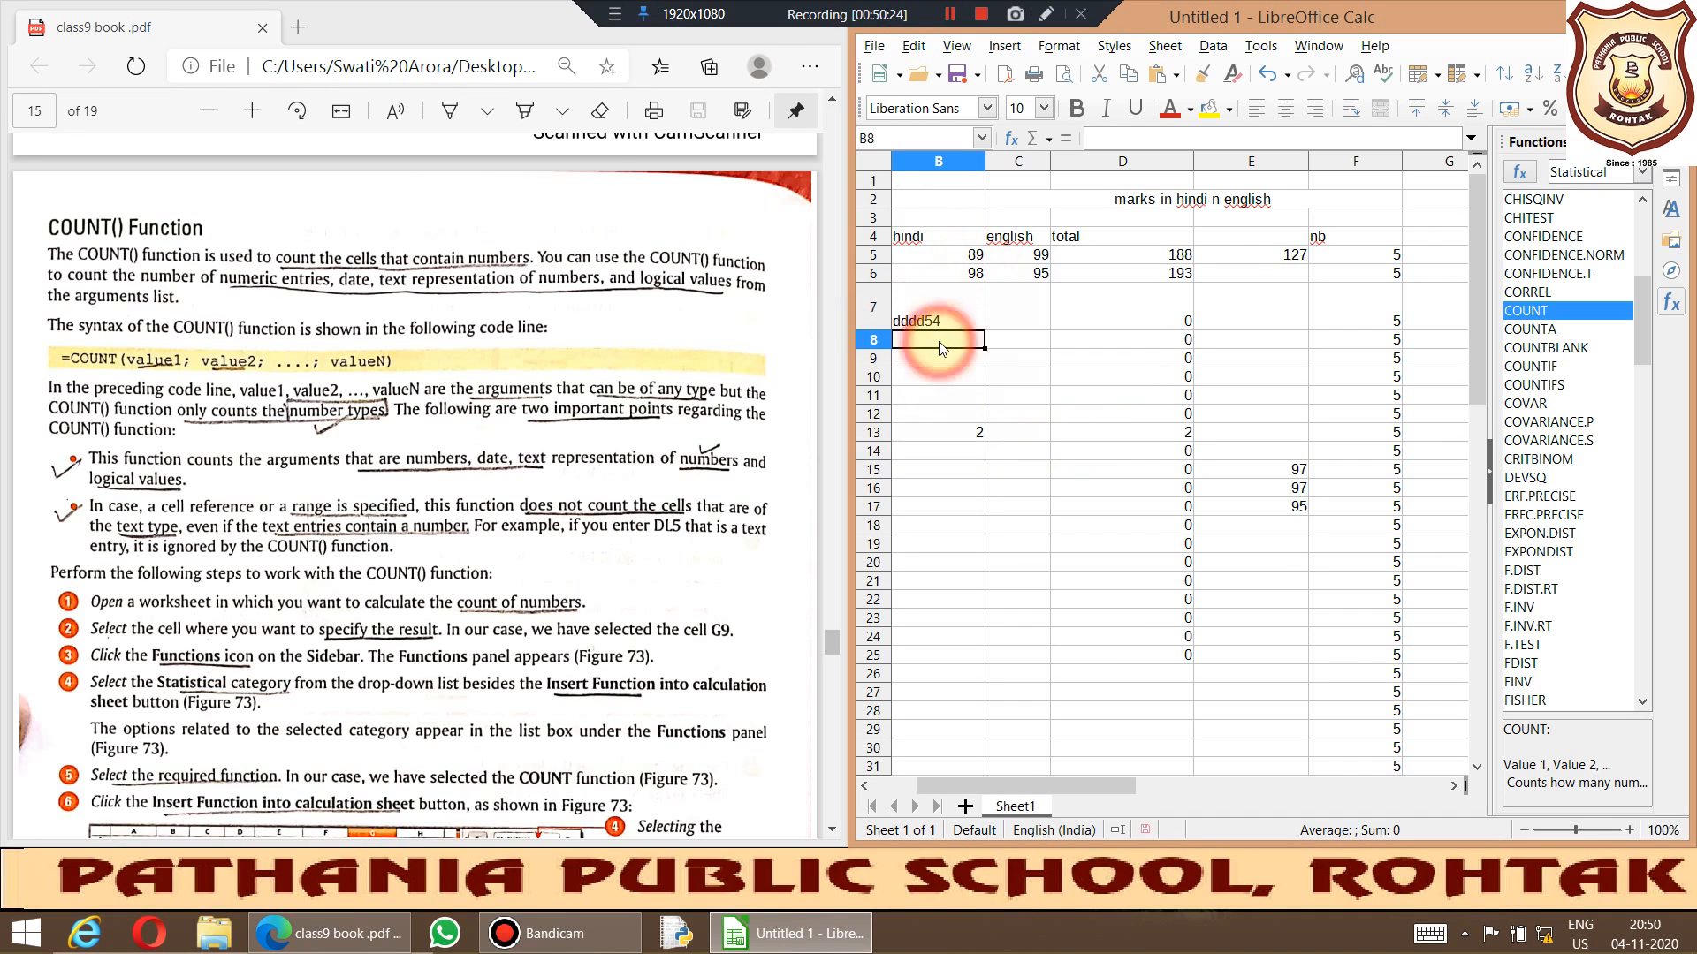
type("=t")
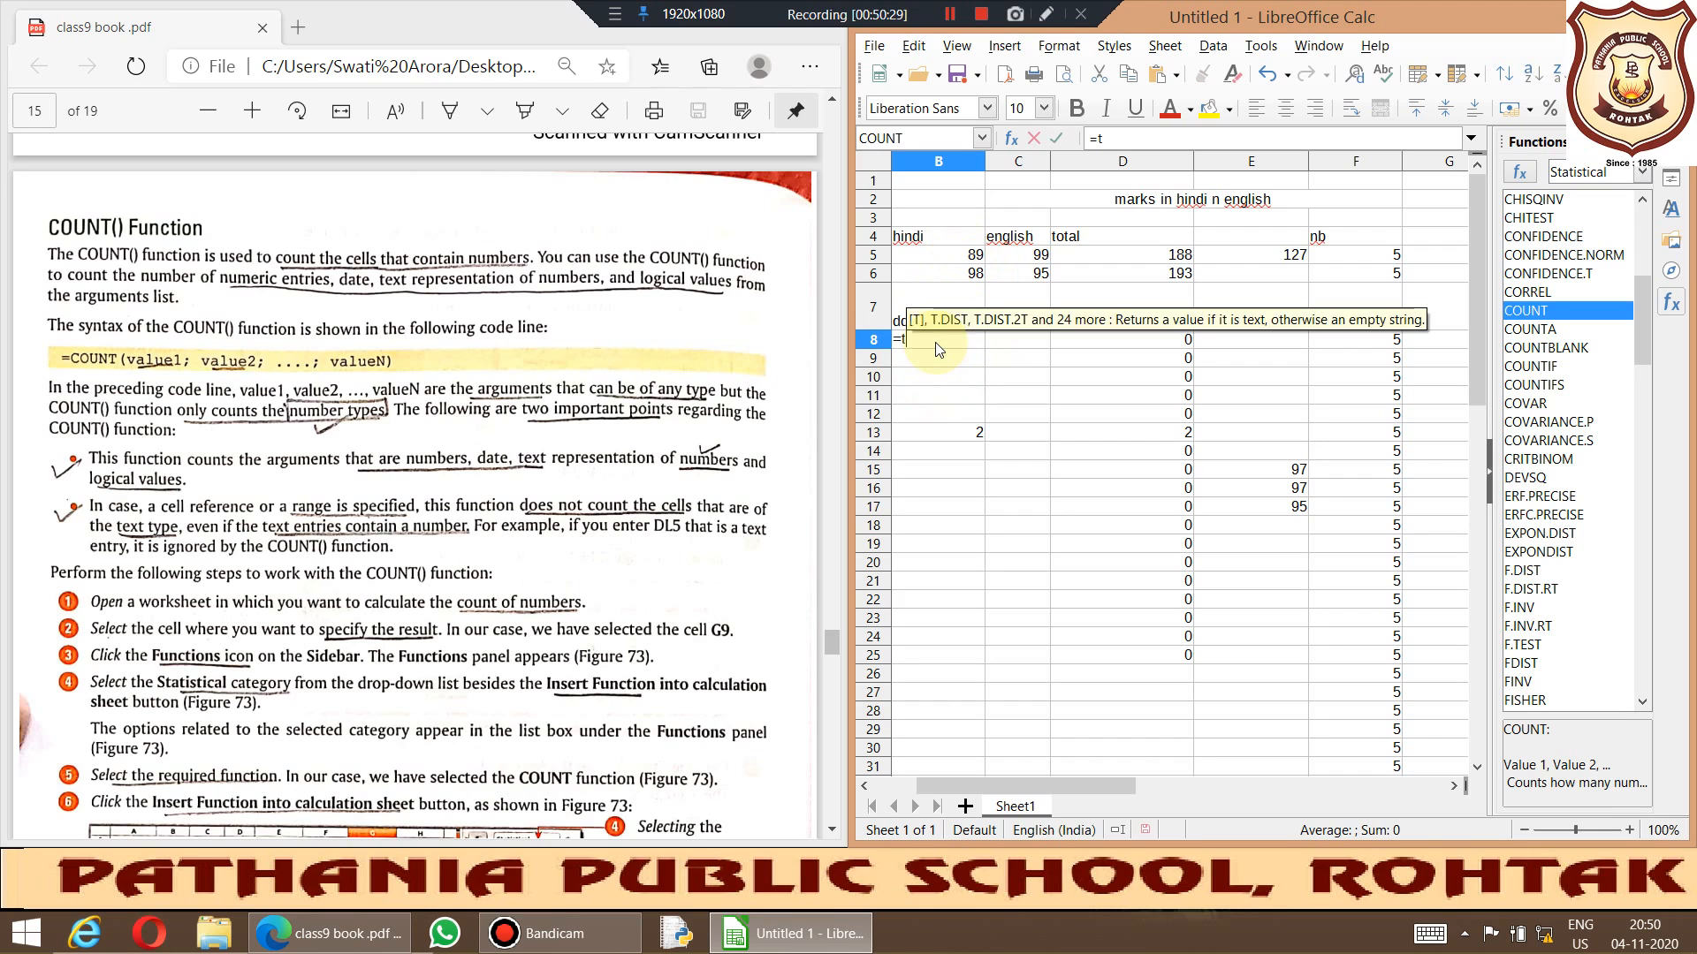
type("oday")
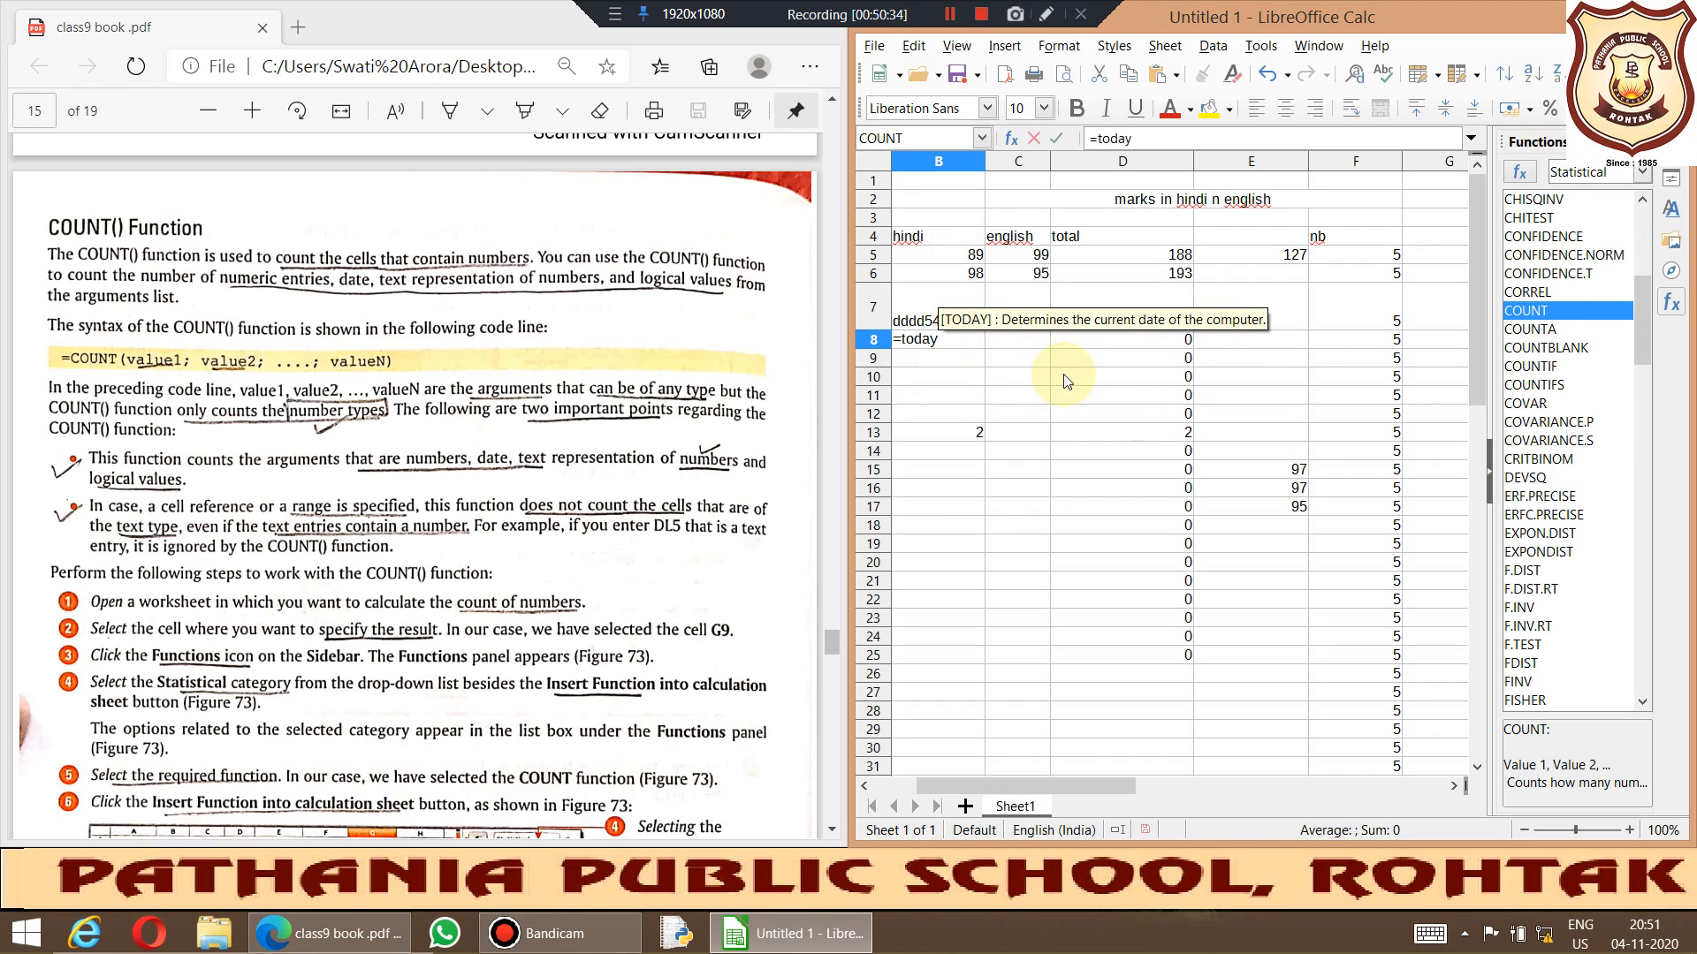
type("()")
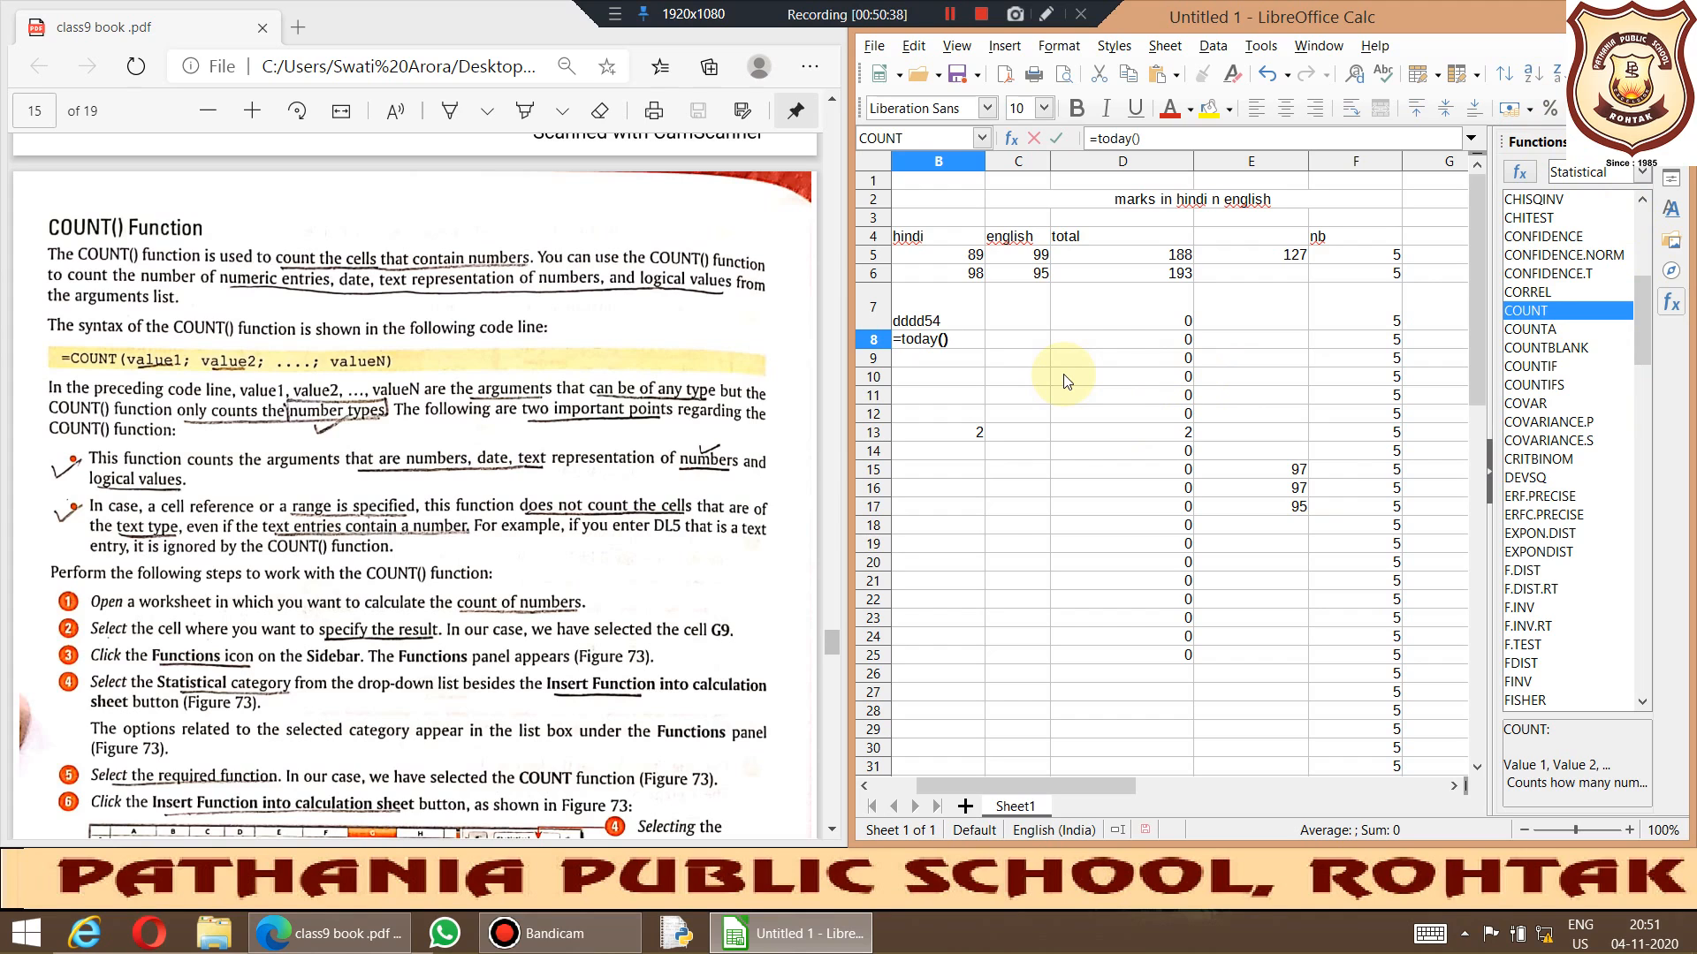
key("Return")
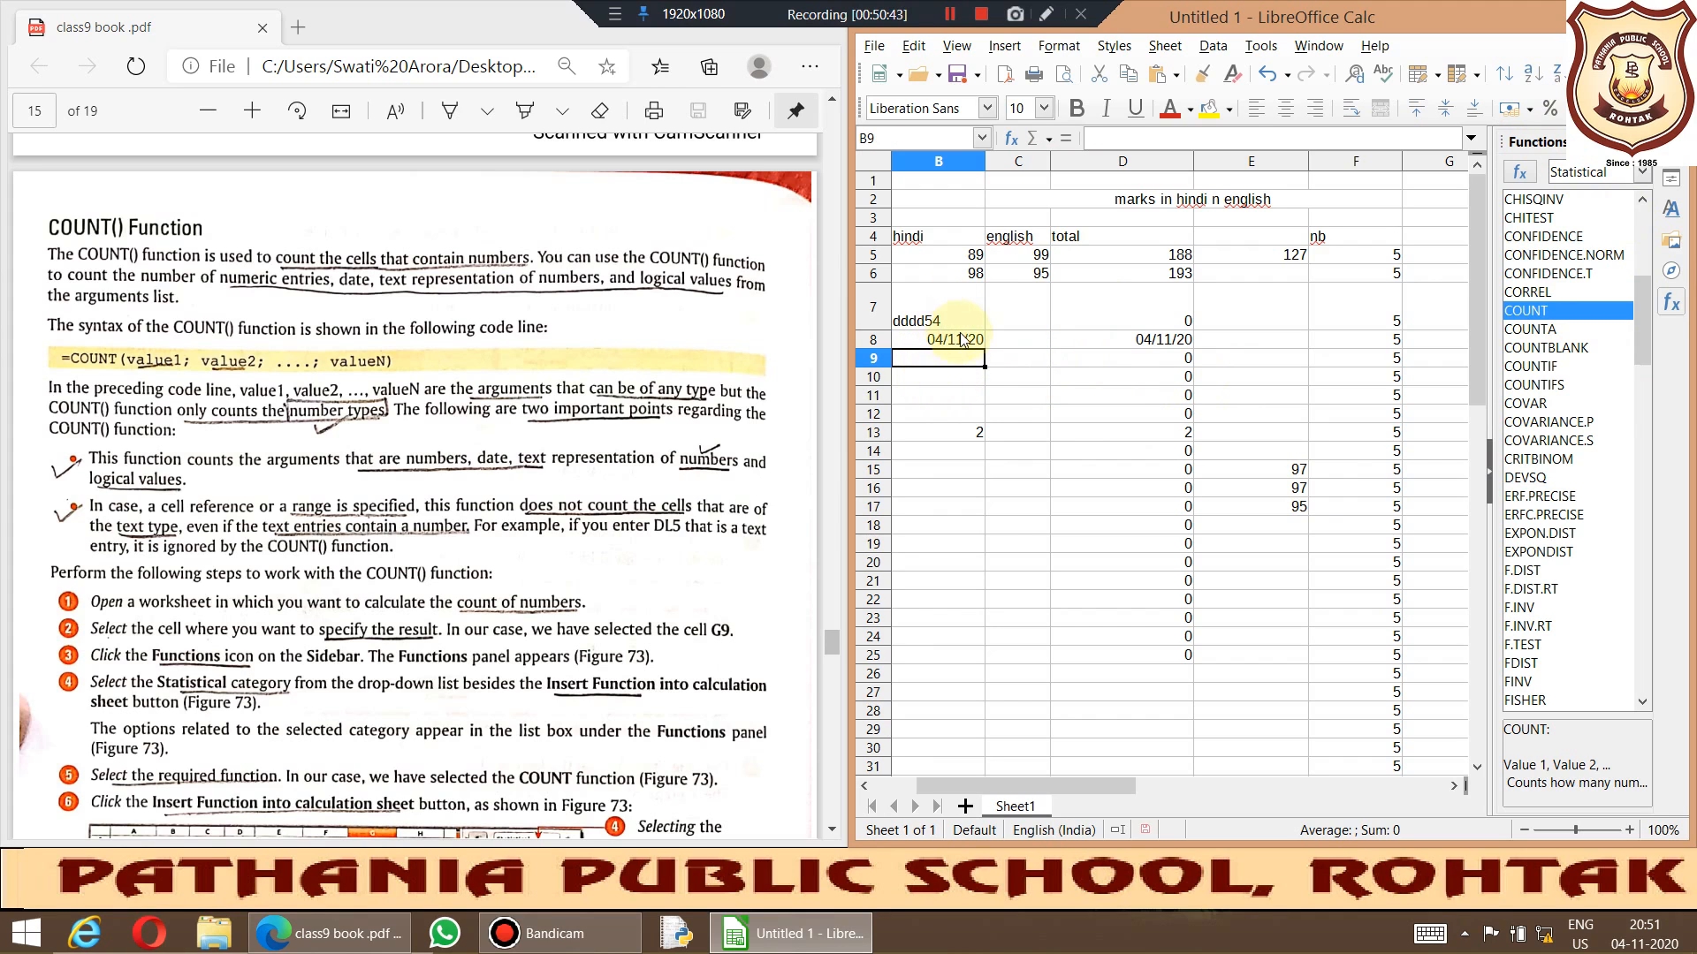
Step: Insert the COUNT function in B15 over the hindi entries including the date, as =COUNT(B5:B8)
left_click(955, 473)
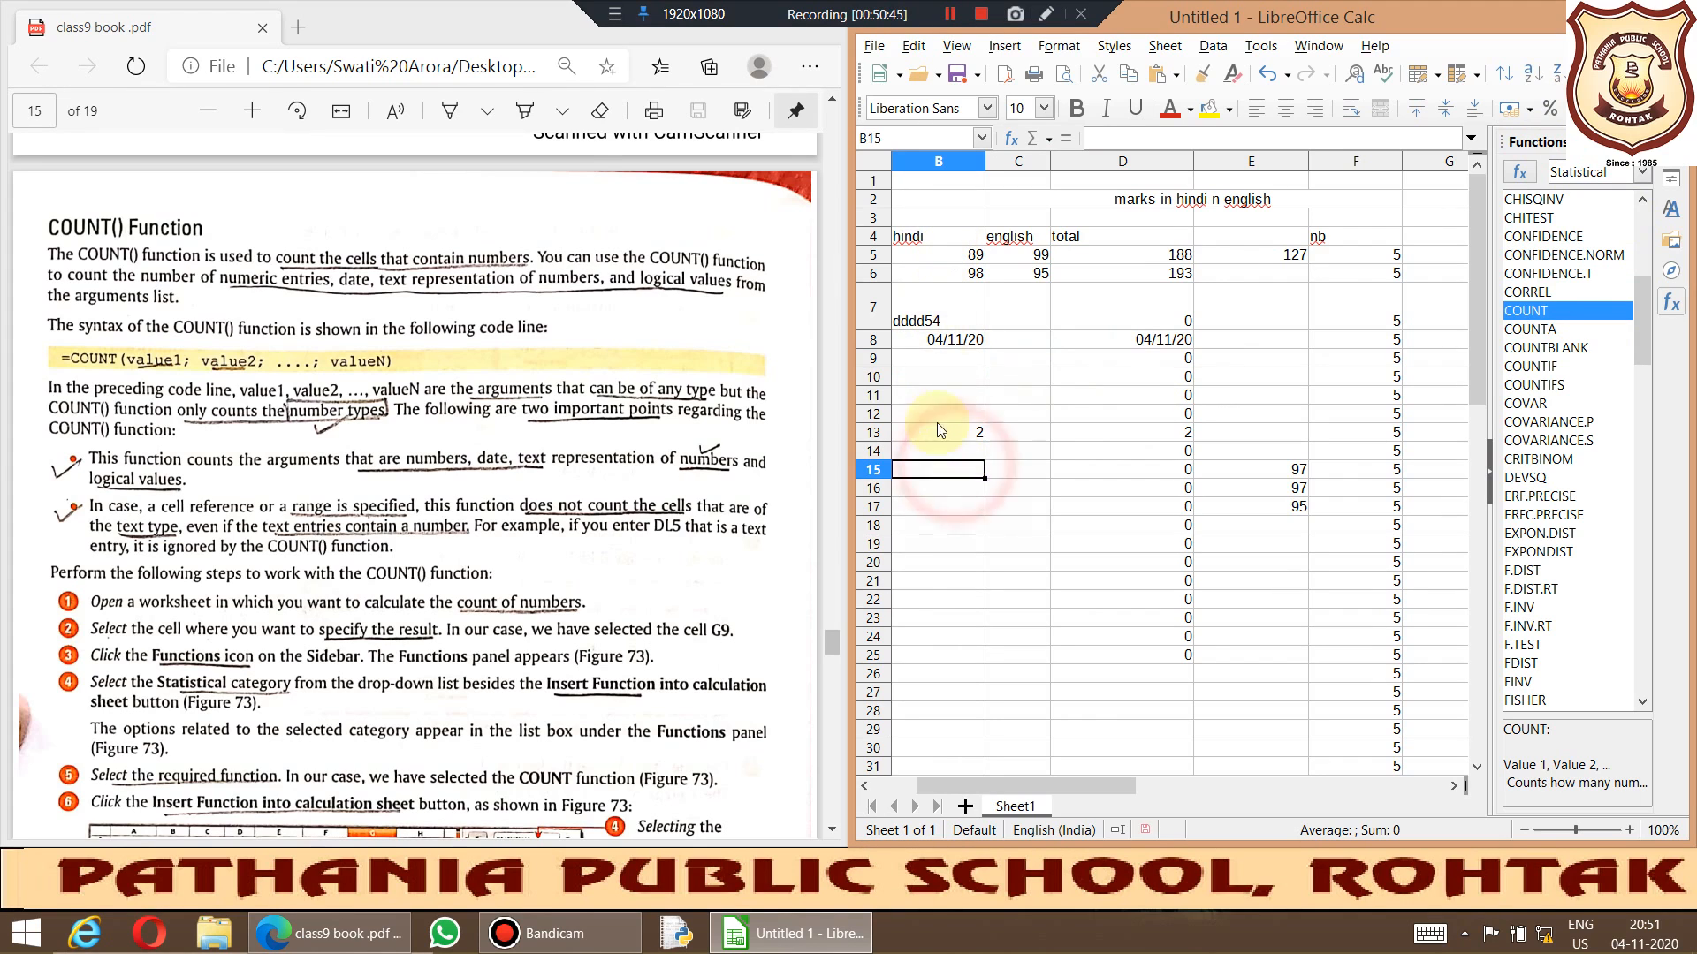
double_click(1535, 315)
left_click(945, 256)
left_click_drag(946, 256, 954, 343)
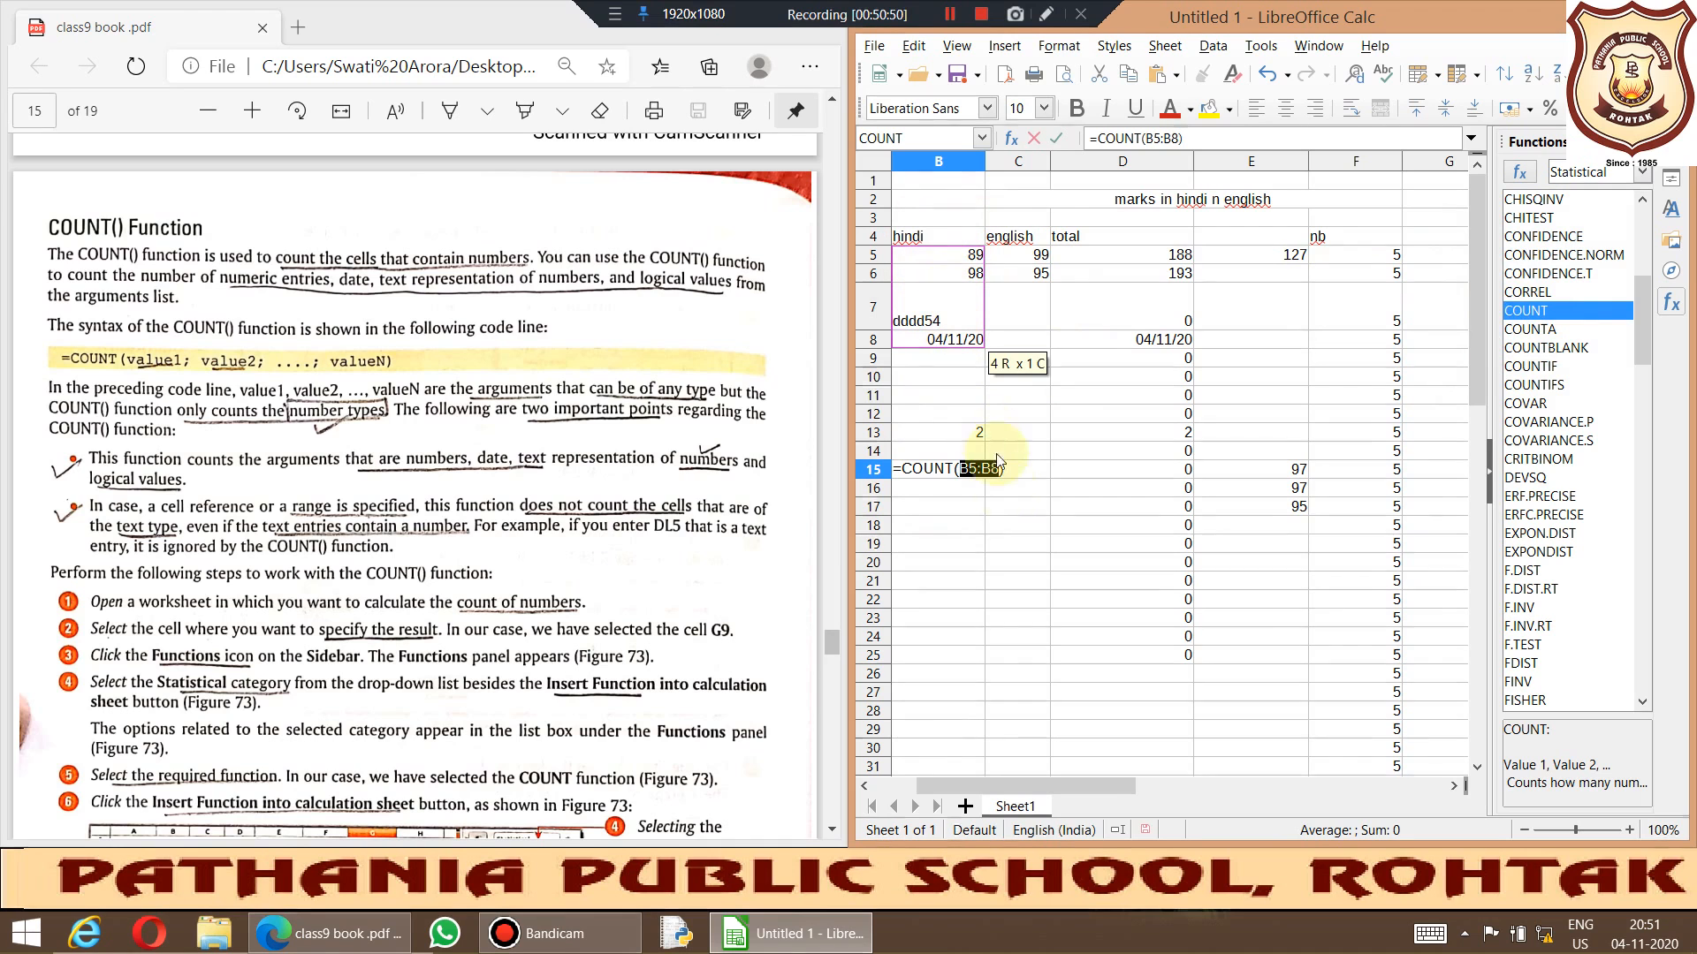
key("Return")
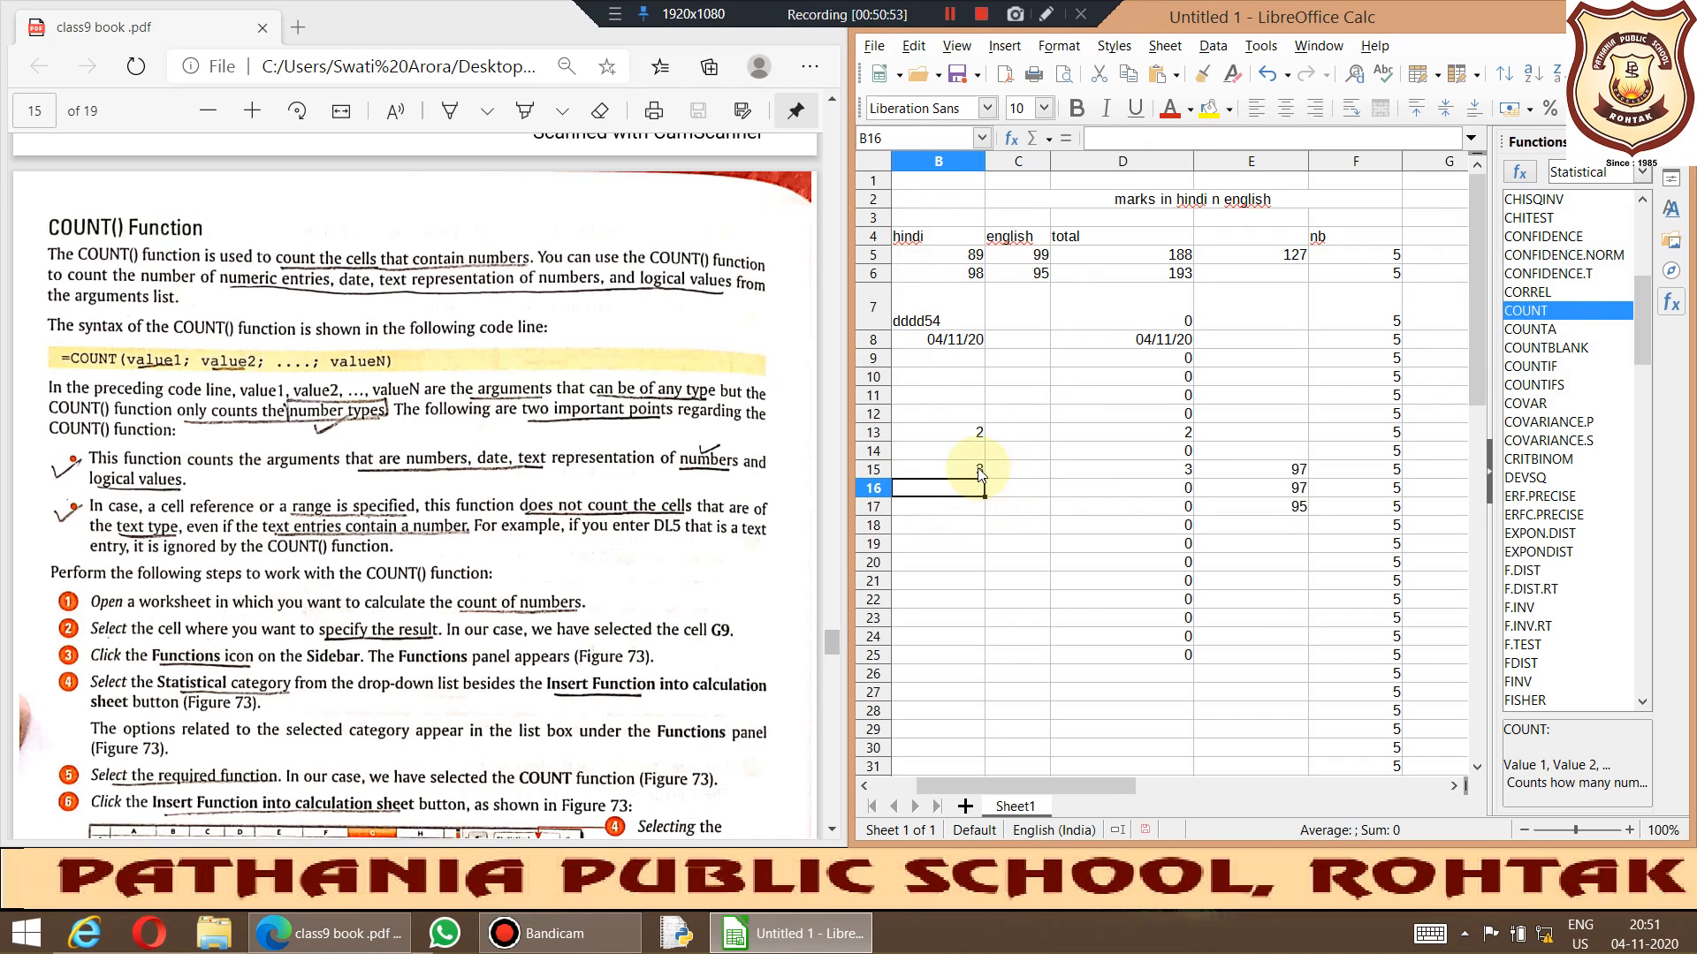
Step: Insert the COUNT function in B16 over a range that includes empty cells, as =COUNT(B5:B11)
left_click(963, 363)
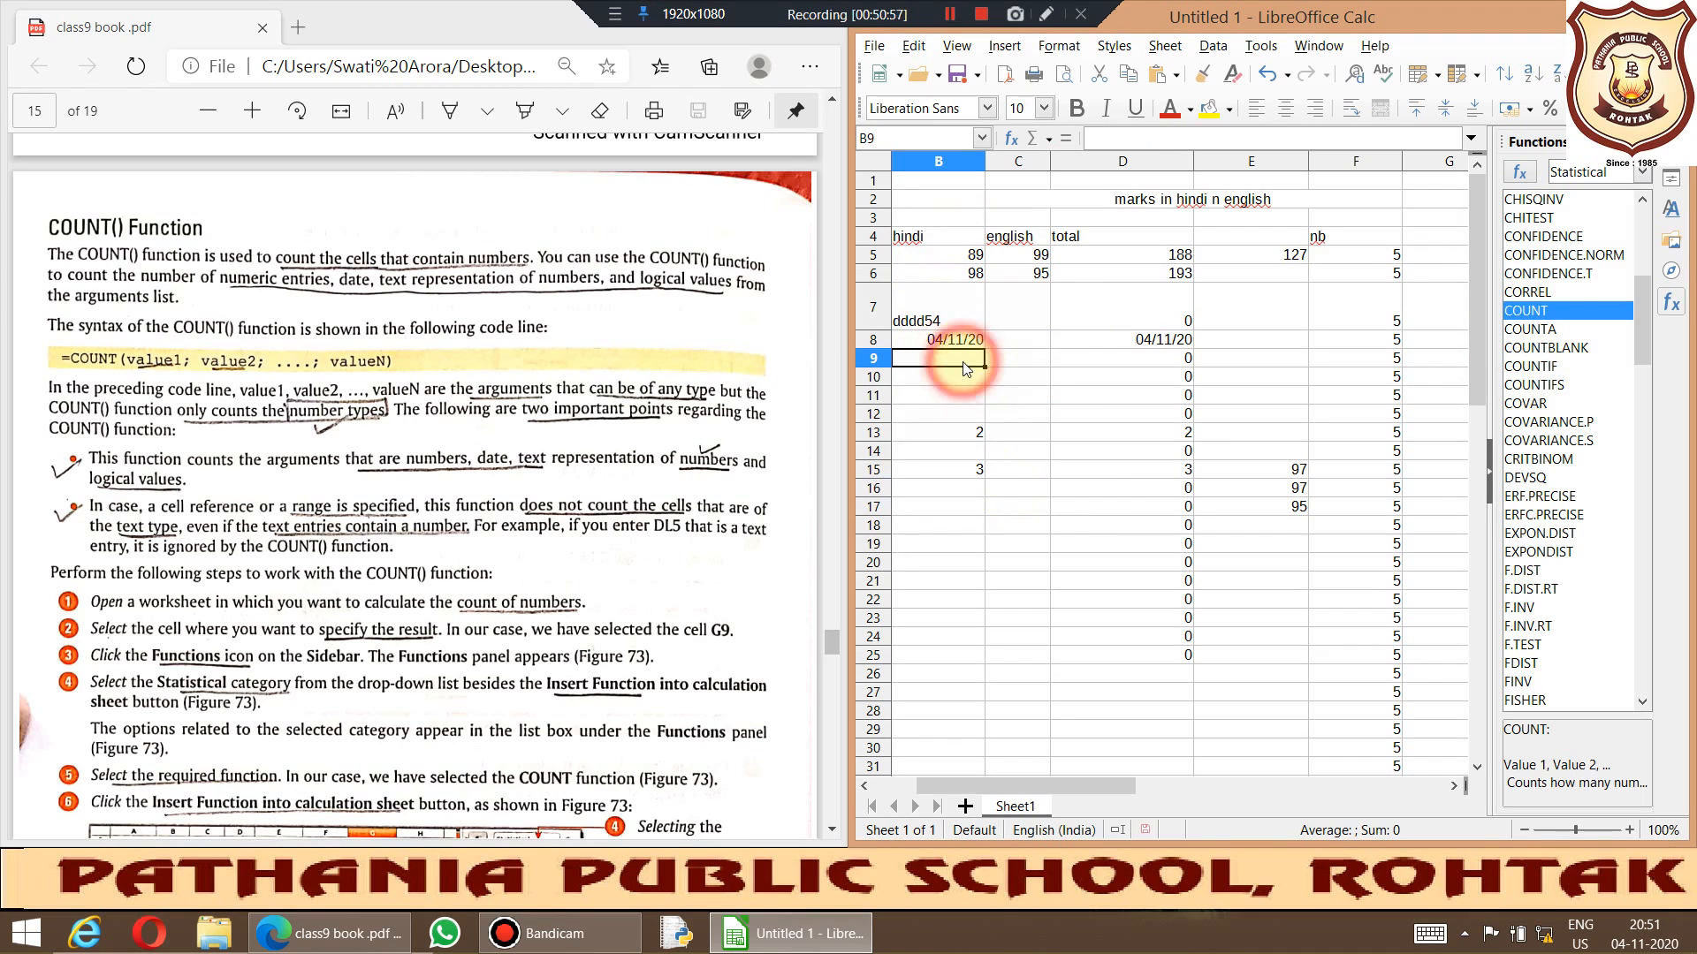
left_click(967, 496)
double_click(1530, 309)
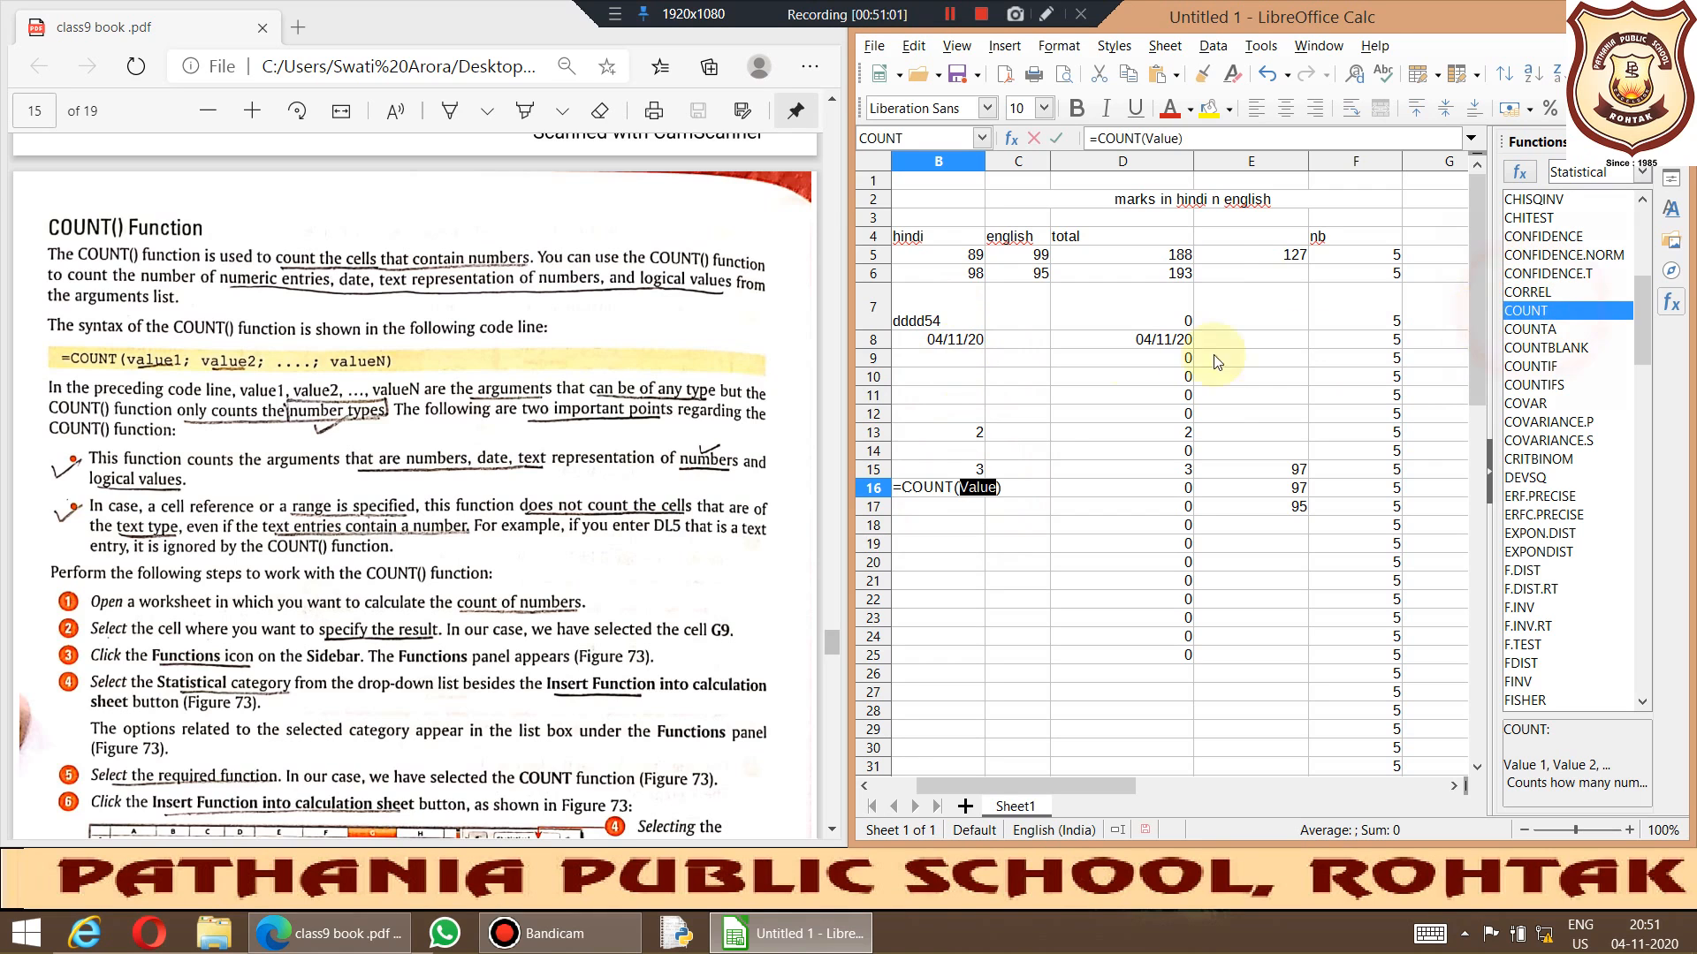
left_click_drag(950, 262, 963, 402)
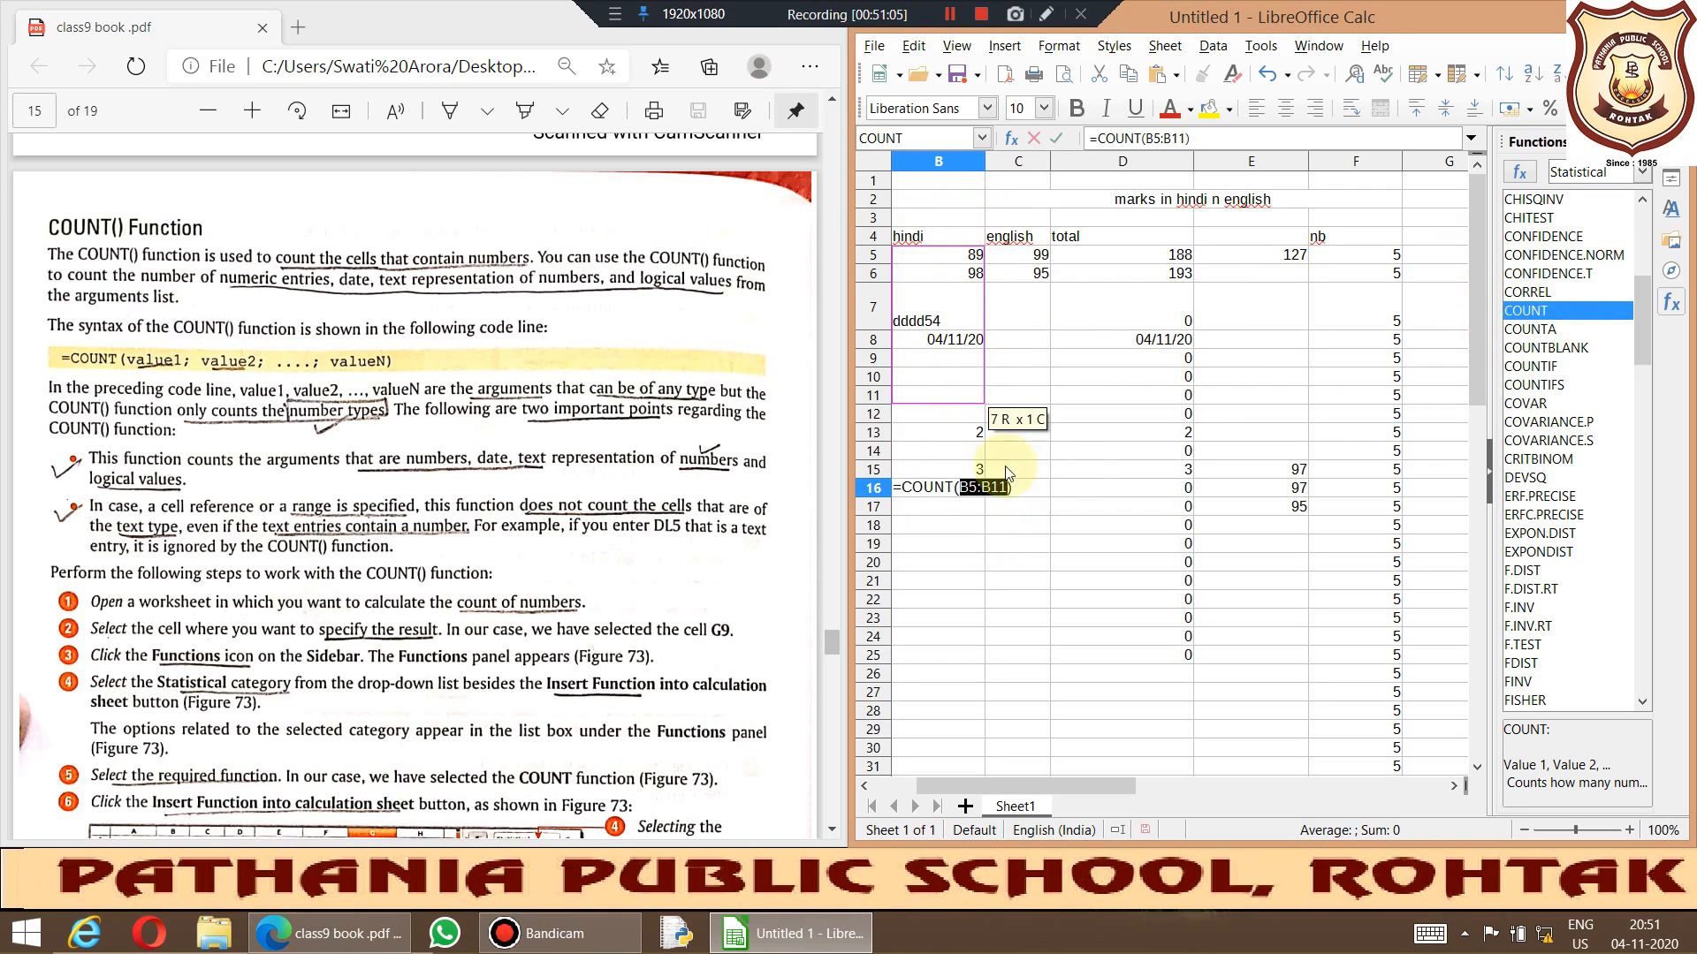
key("Return")
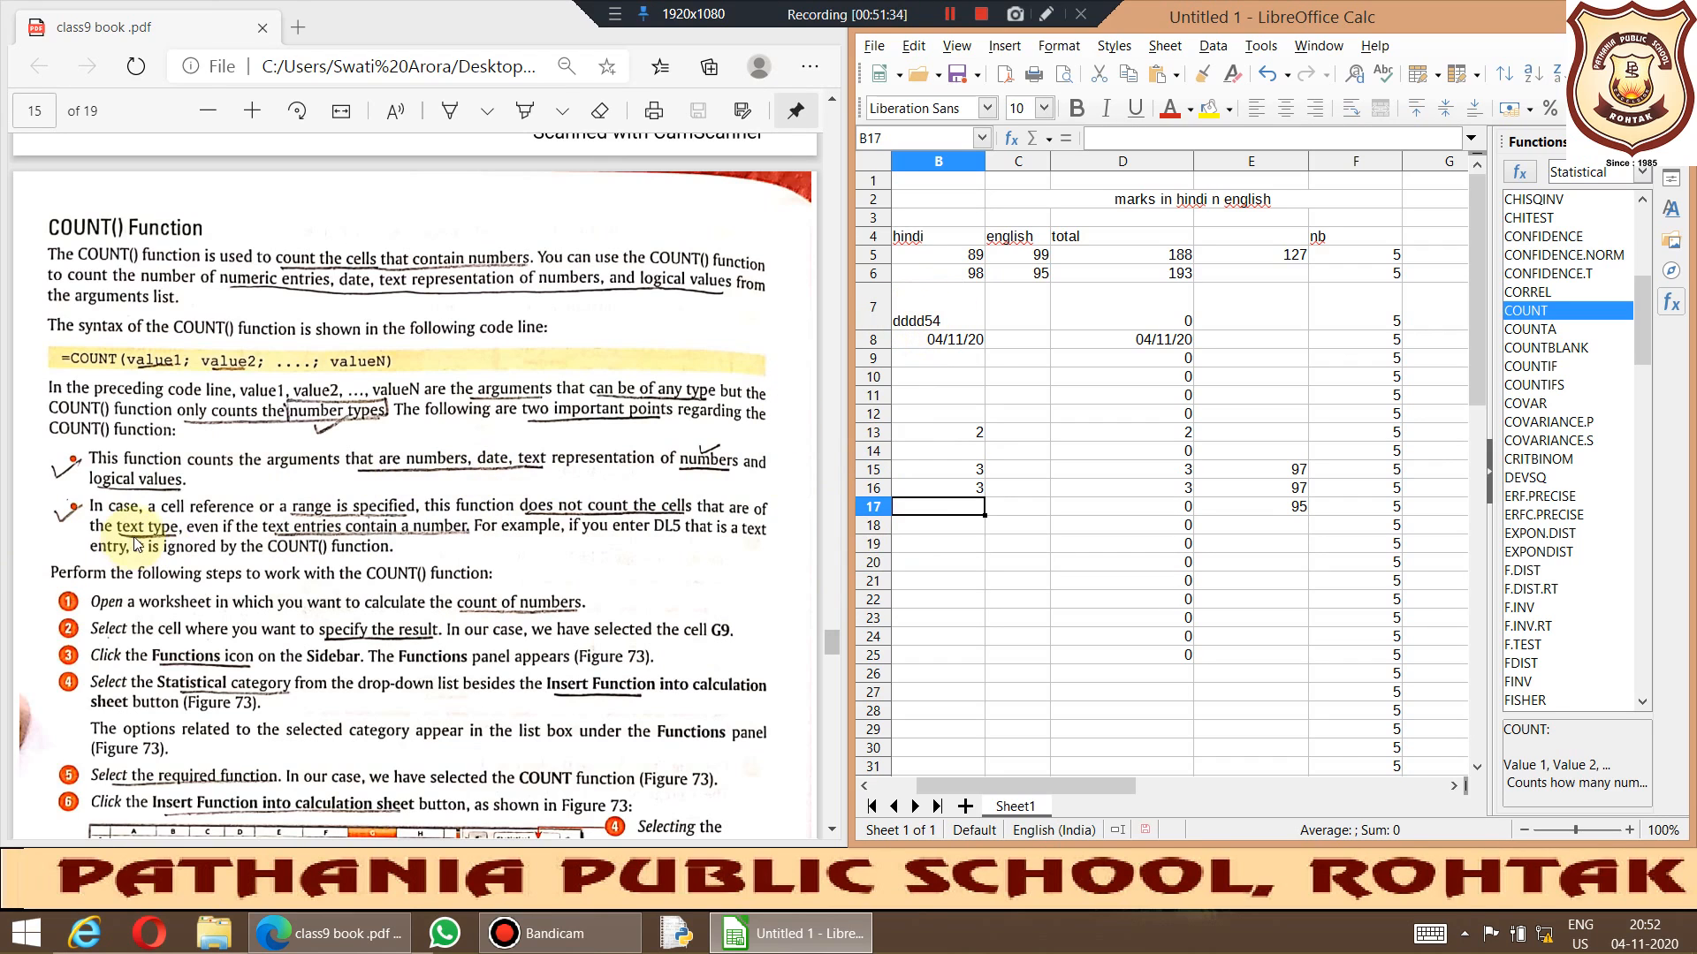
Step: Enter the logical value TRUE in B9, below the date in the hindi column
left_click(945, 369)
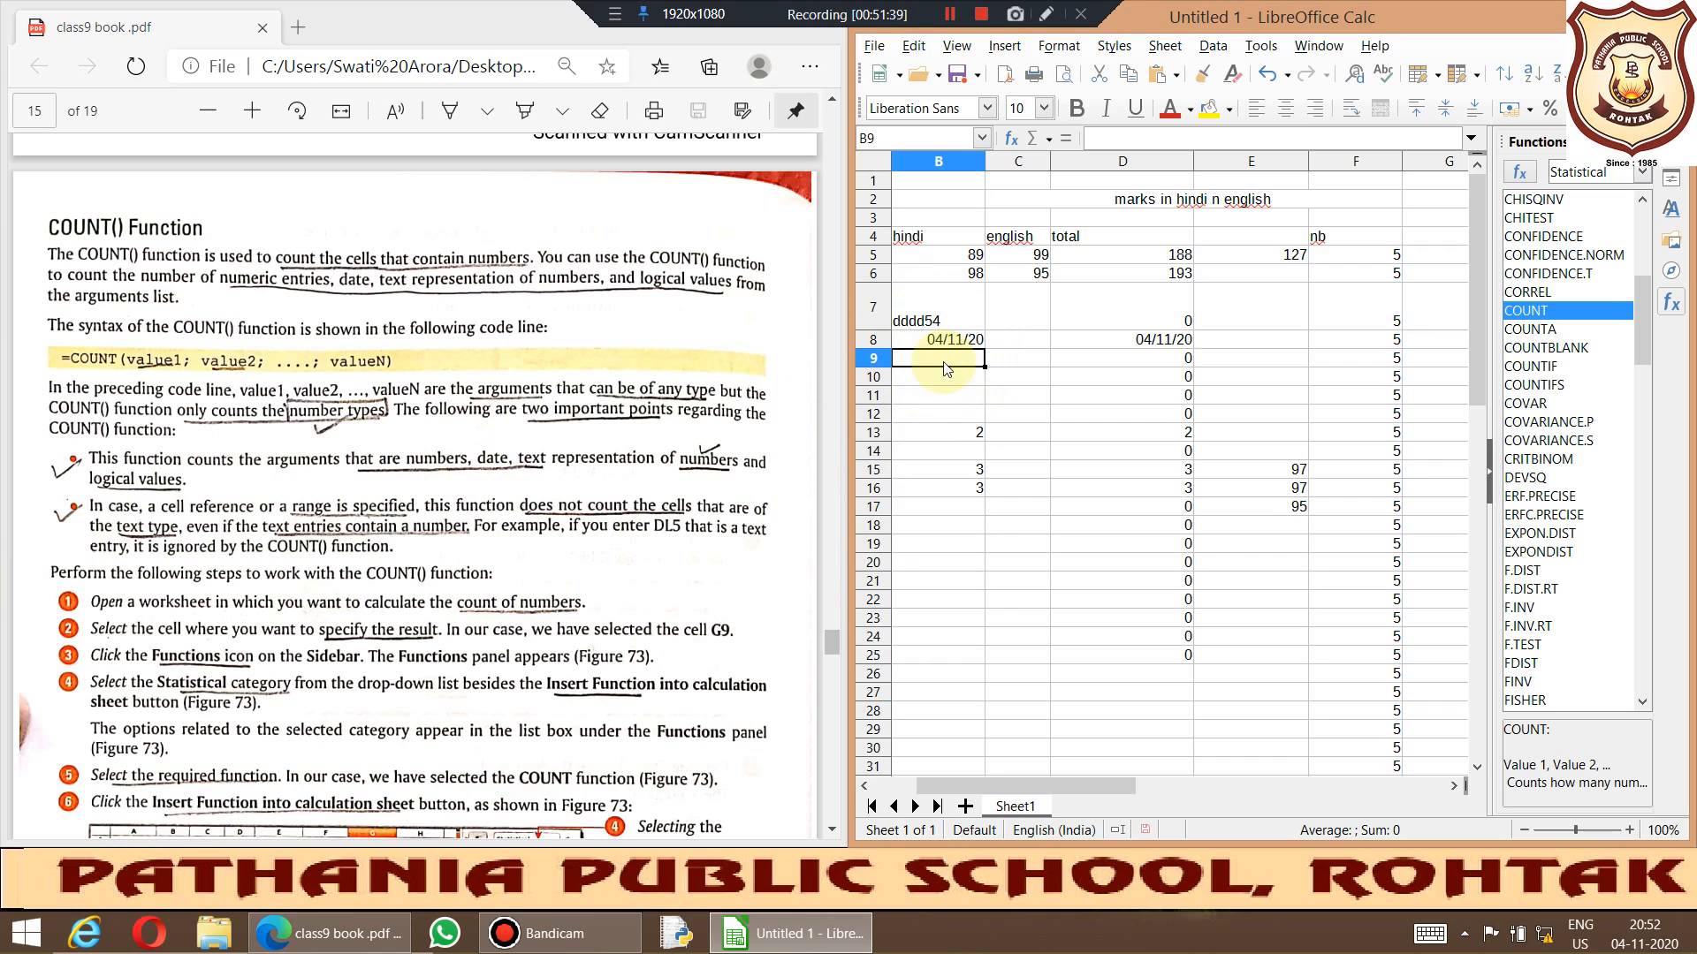
type("TRUE")
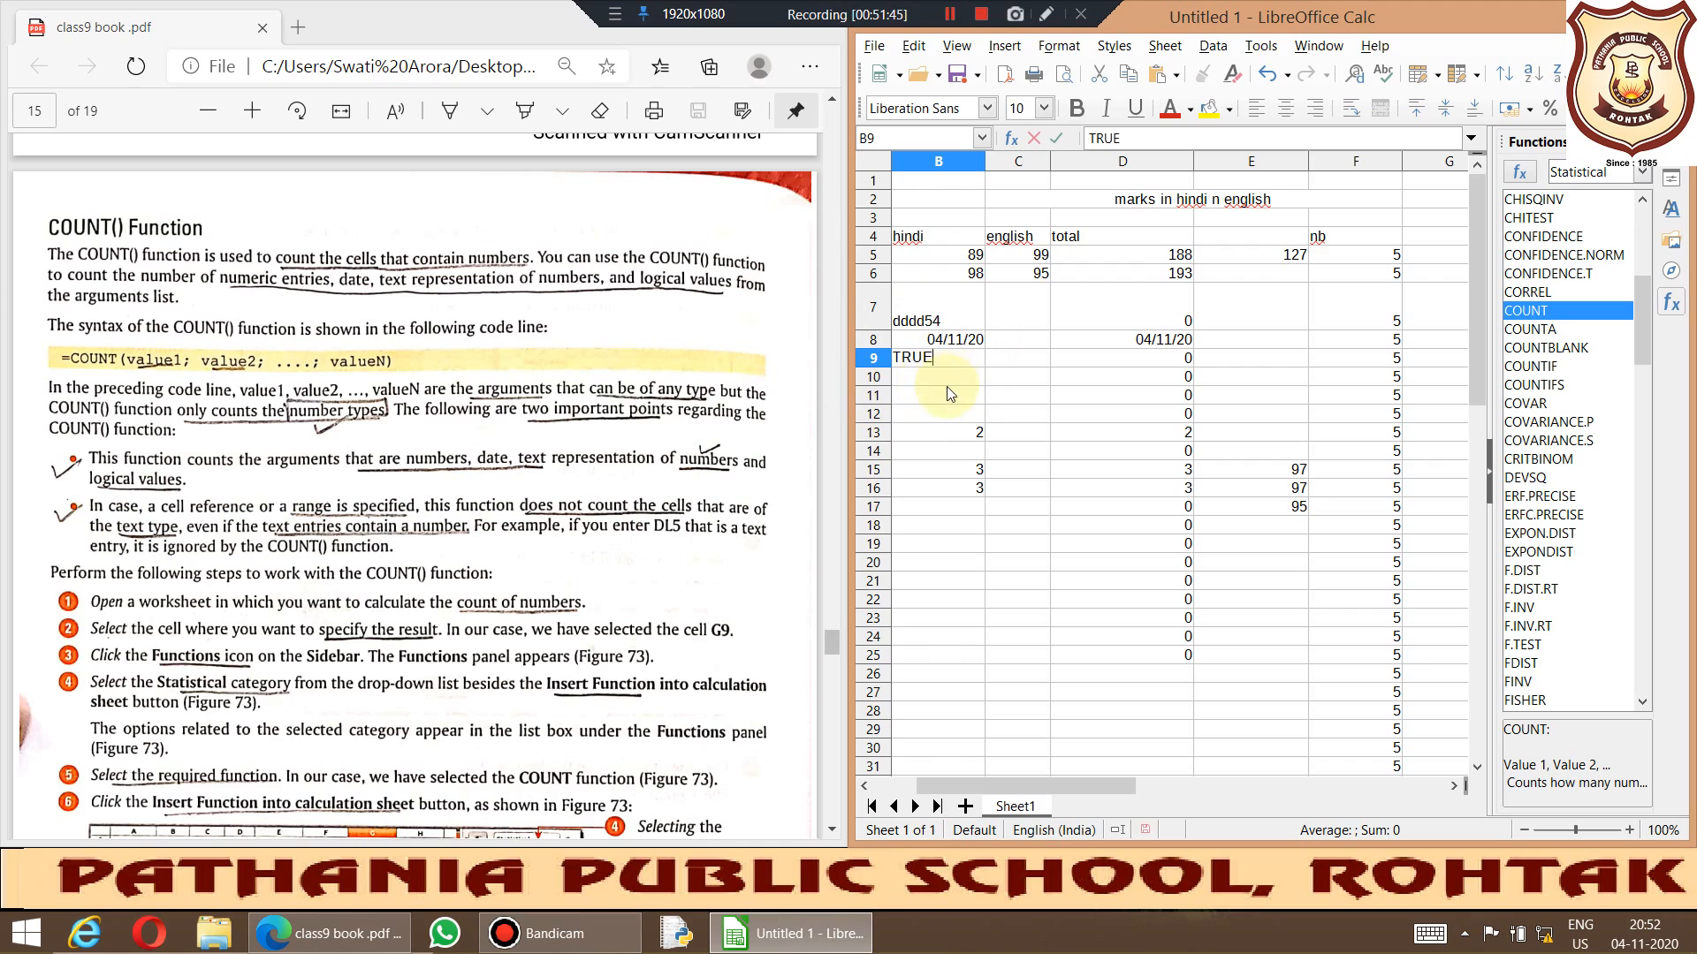
left_click(948, 393)
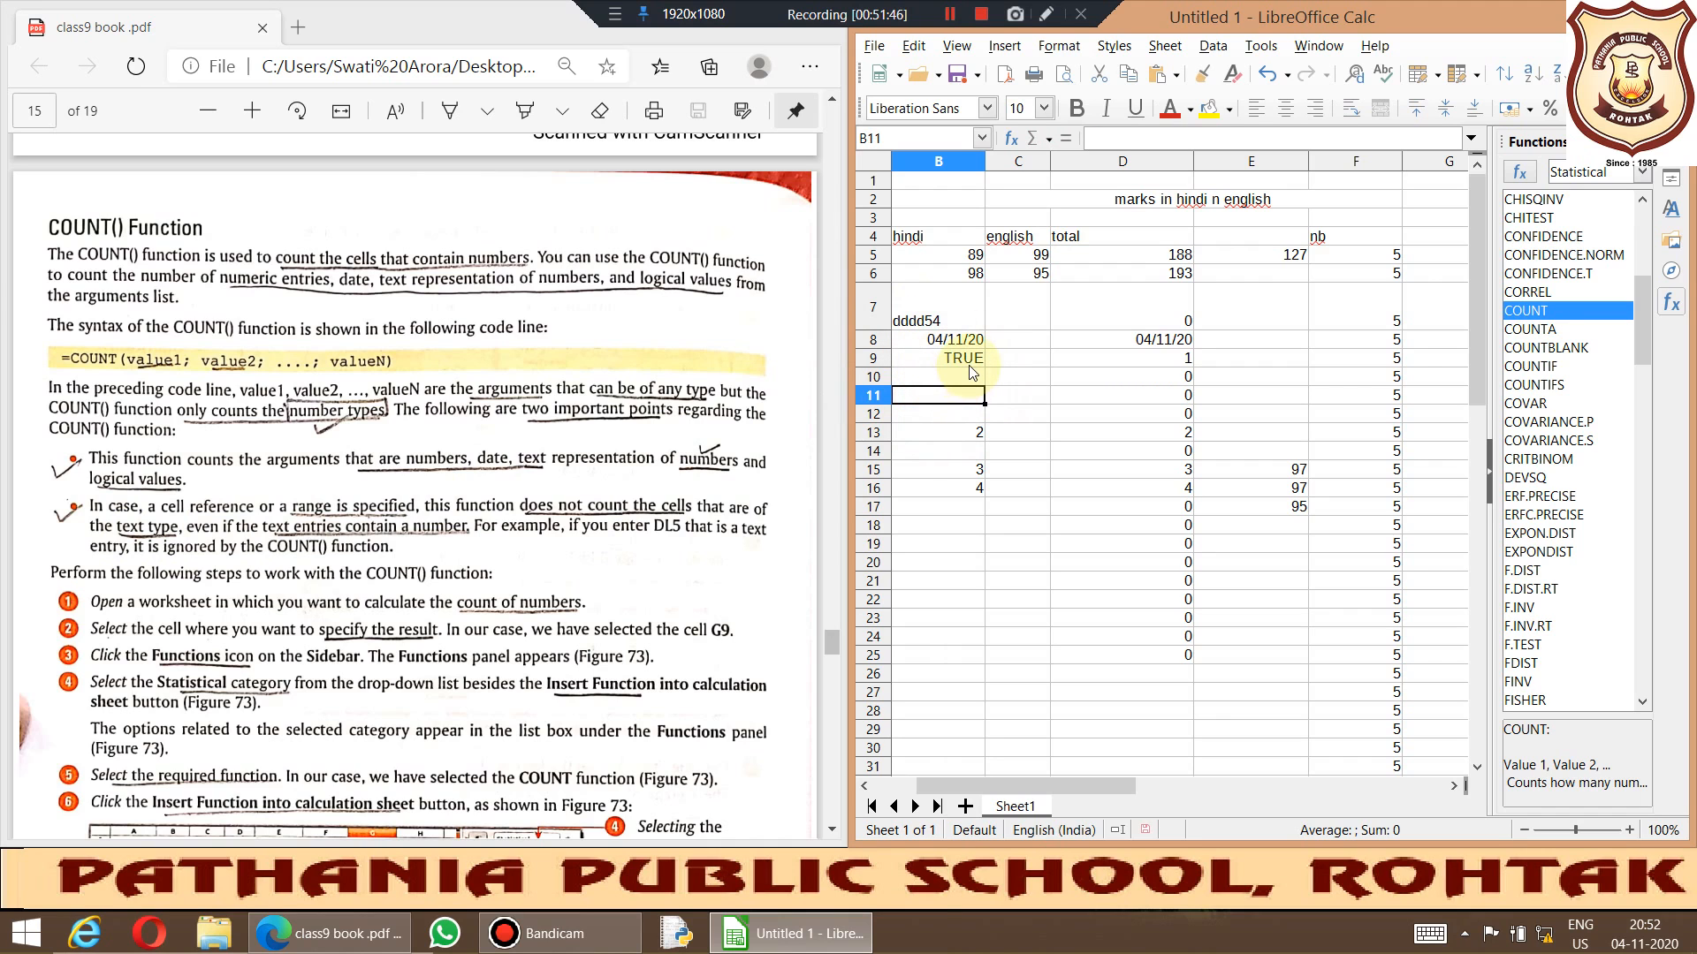
Step: Insert the COUNT function in B18 over B5:B9 so the range includes the logical value
left_click(967, 526)
double_click(1533, 310)
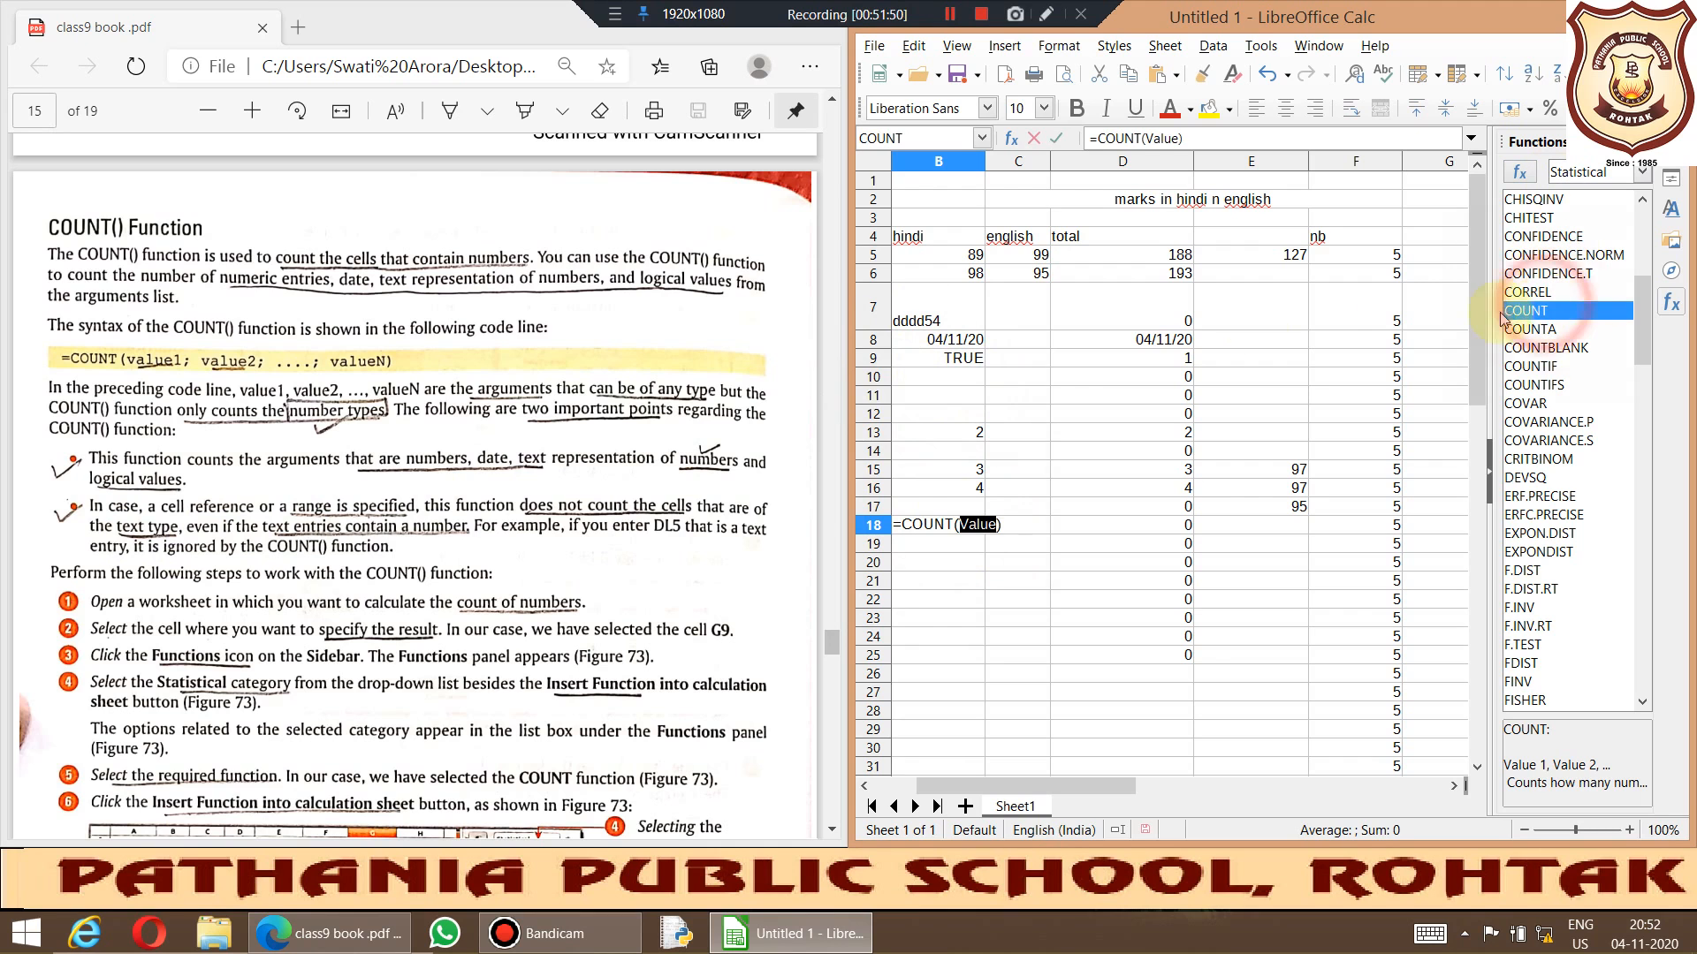
left_click_drag(932, 256, 946, 357)
key("Return")
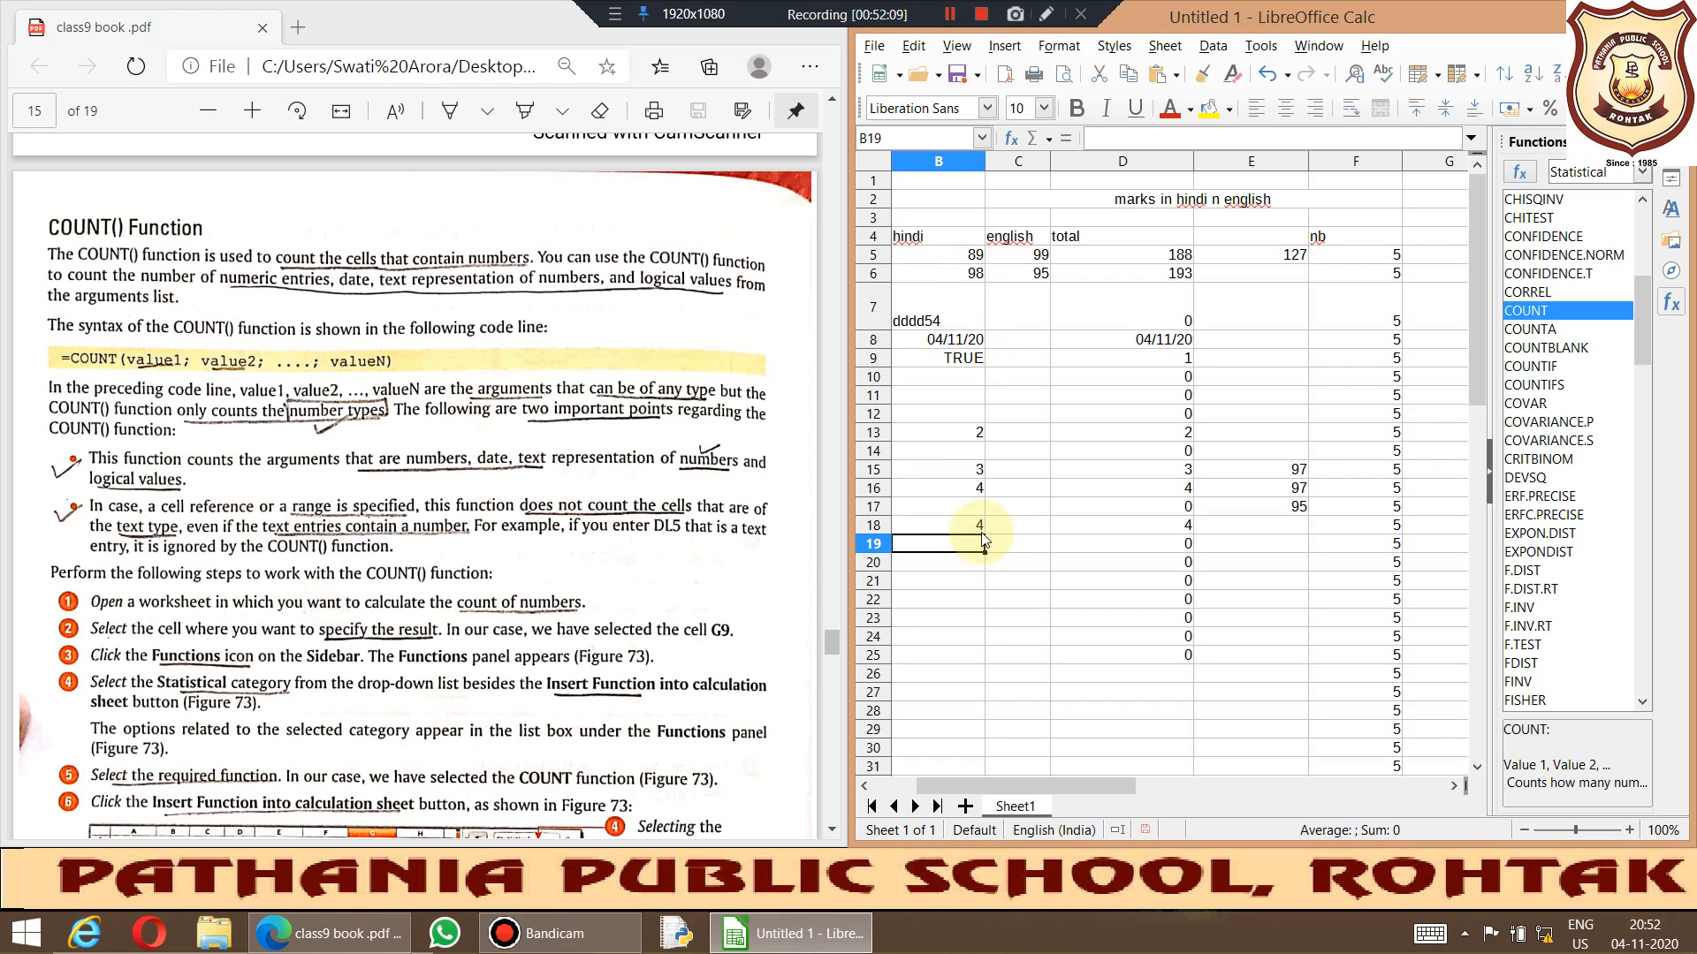
Step: Read on in the PDF textbook past the COUNT() result figure to the MAX() Function section
left_click(480, 691)
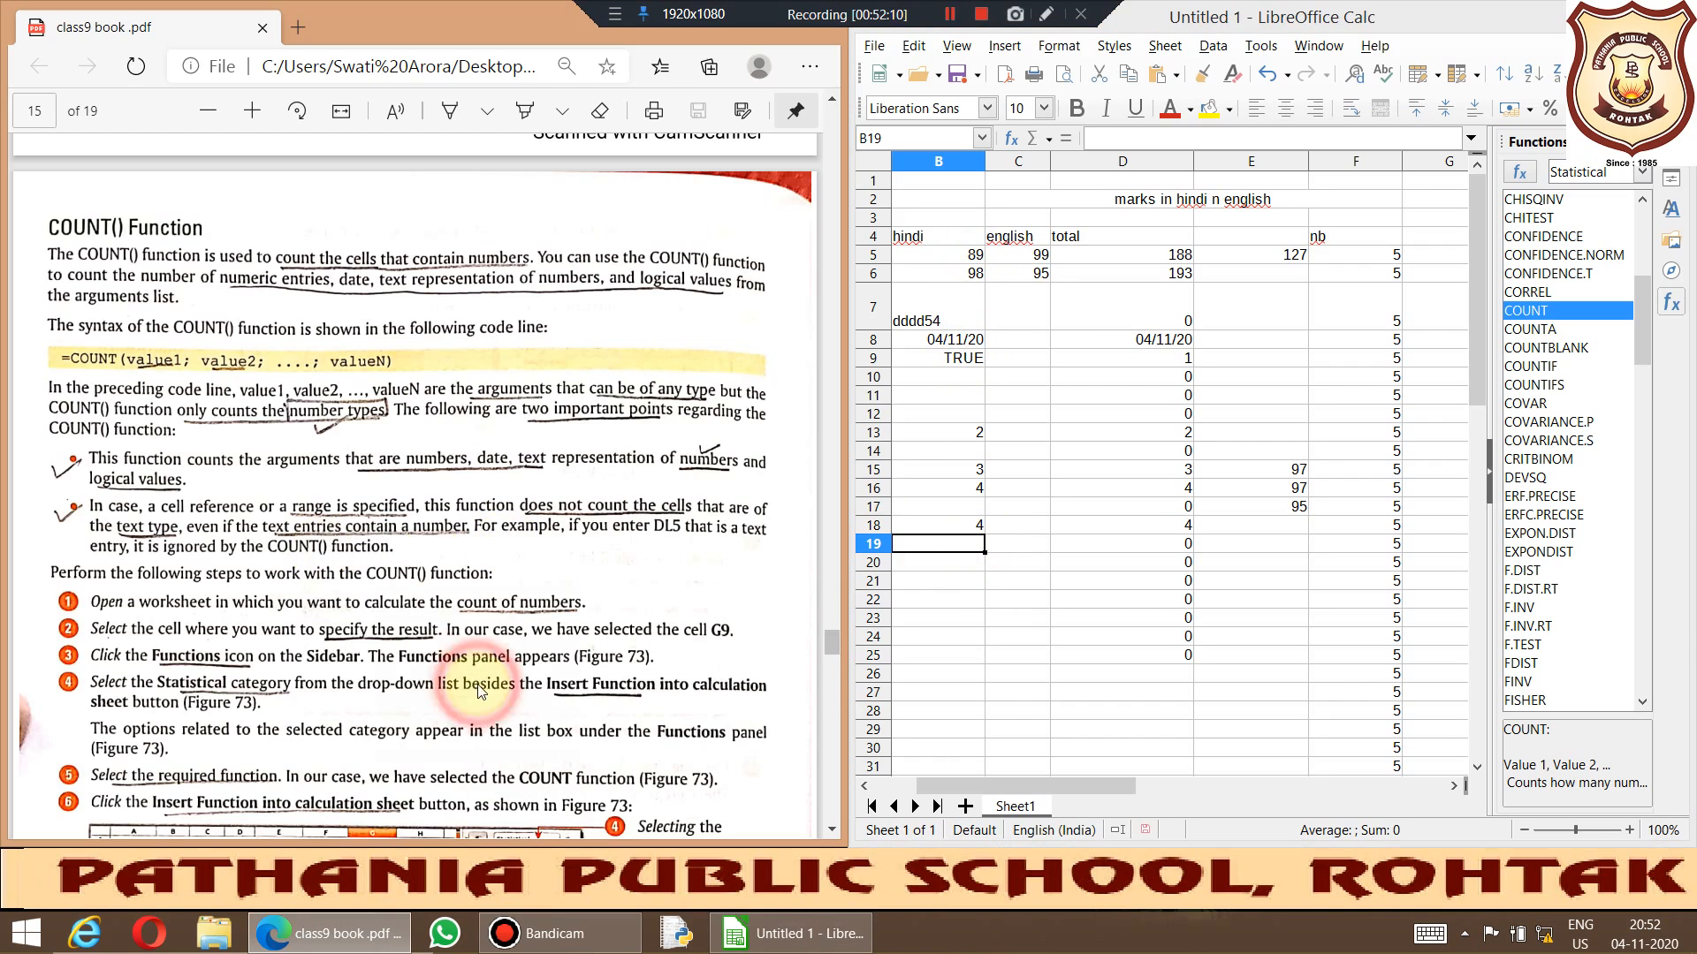
scroll(480, 691, "down", 10)
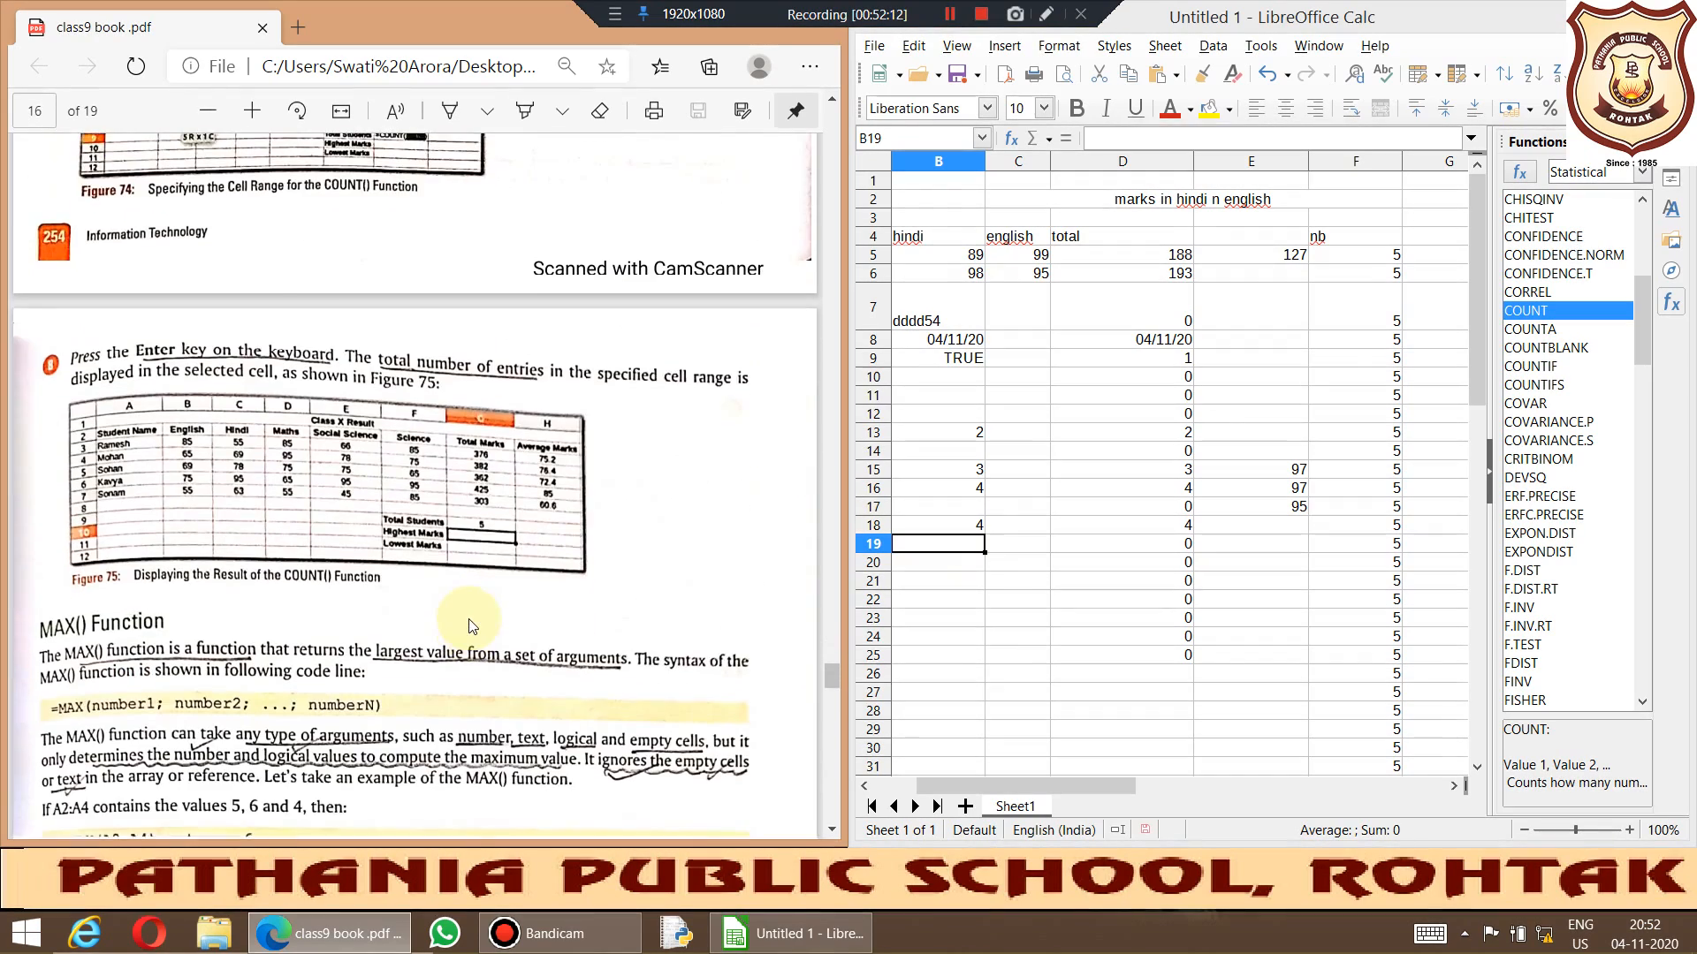
scroll(468, 624, "down", 4)
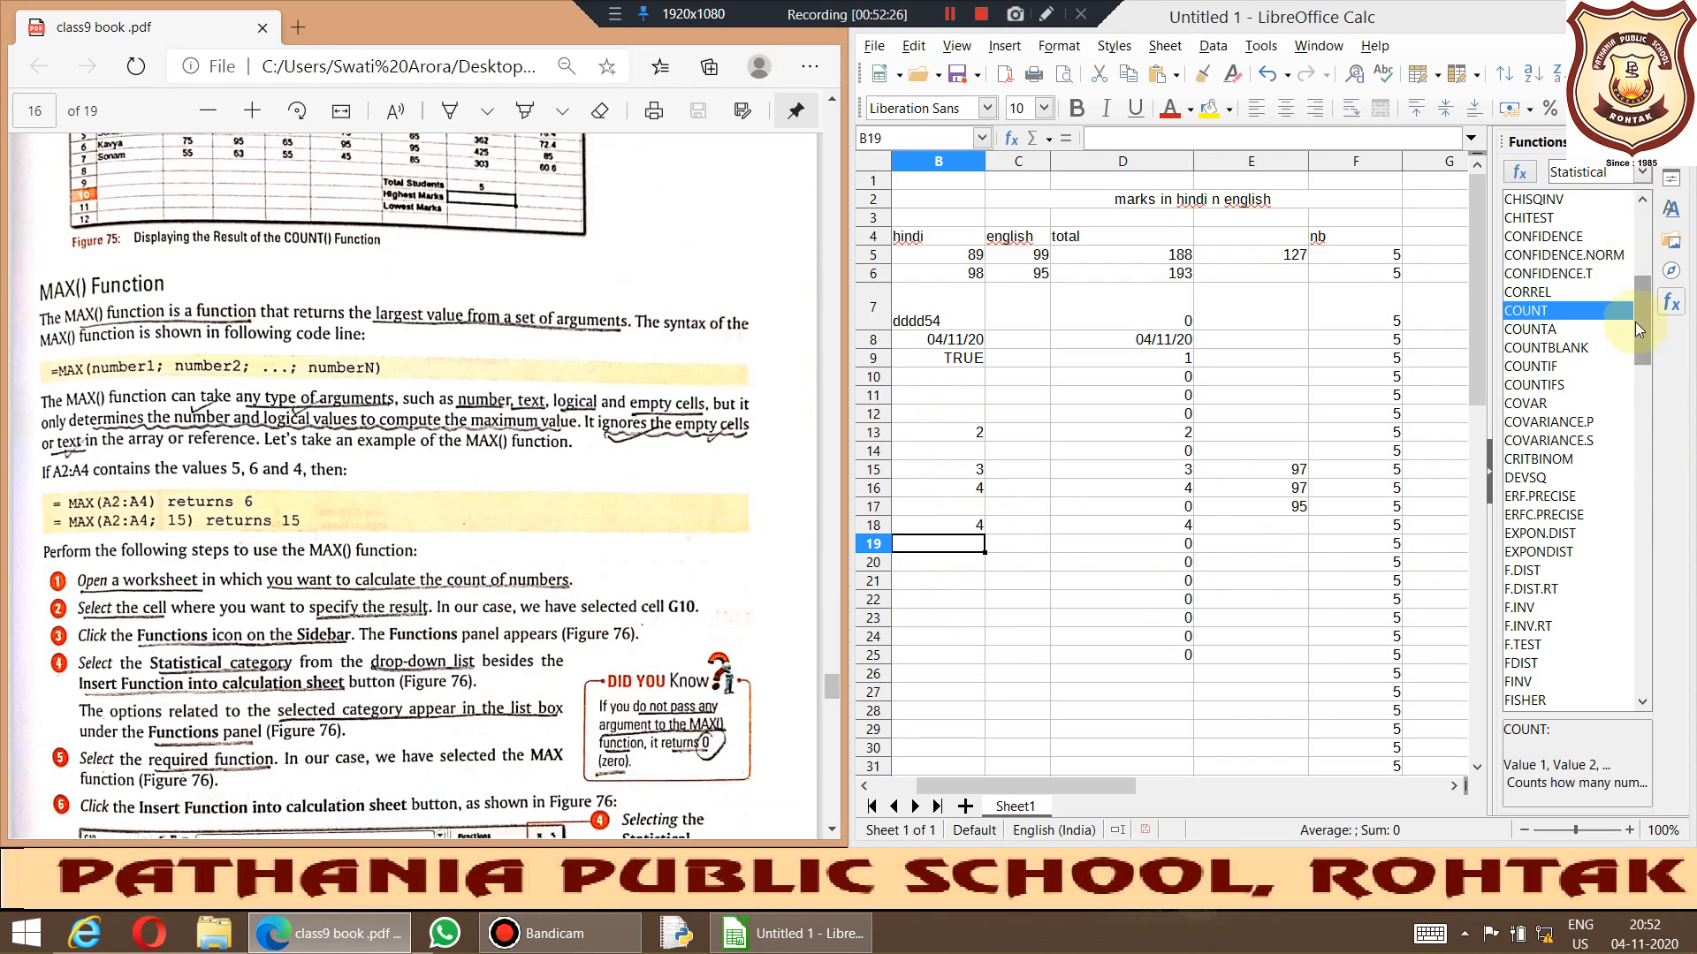
Step: Insert the statistical MAX function in B19 as =MAX(B12:B18) and check its formula
left_click_drag(1642, 328, 1630, 463)
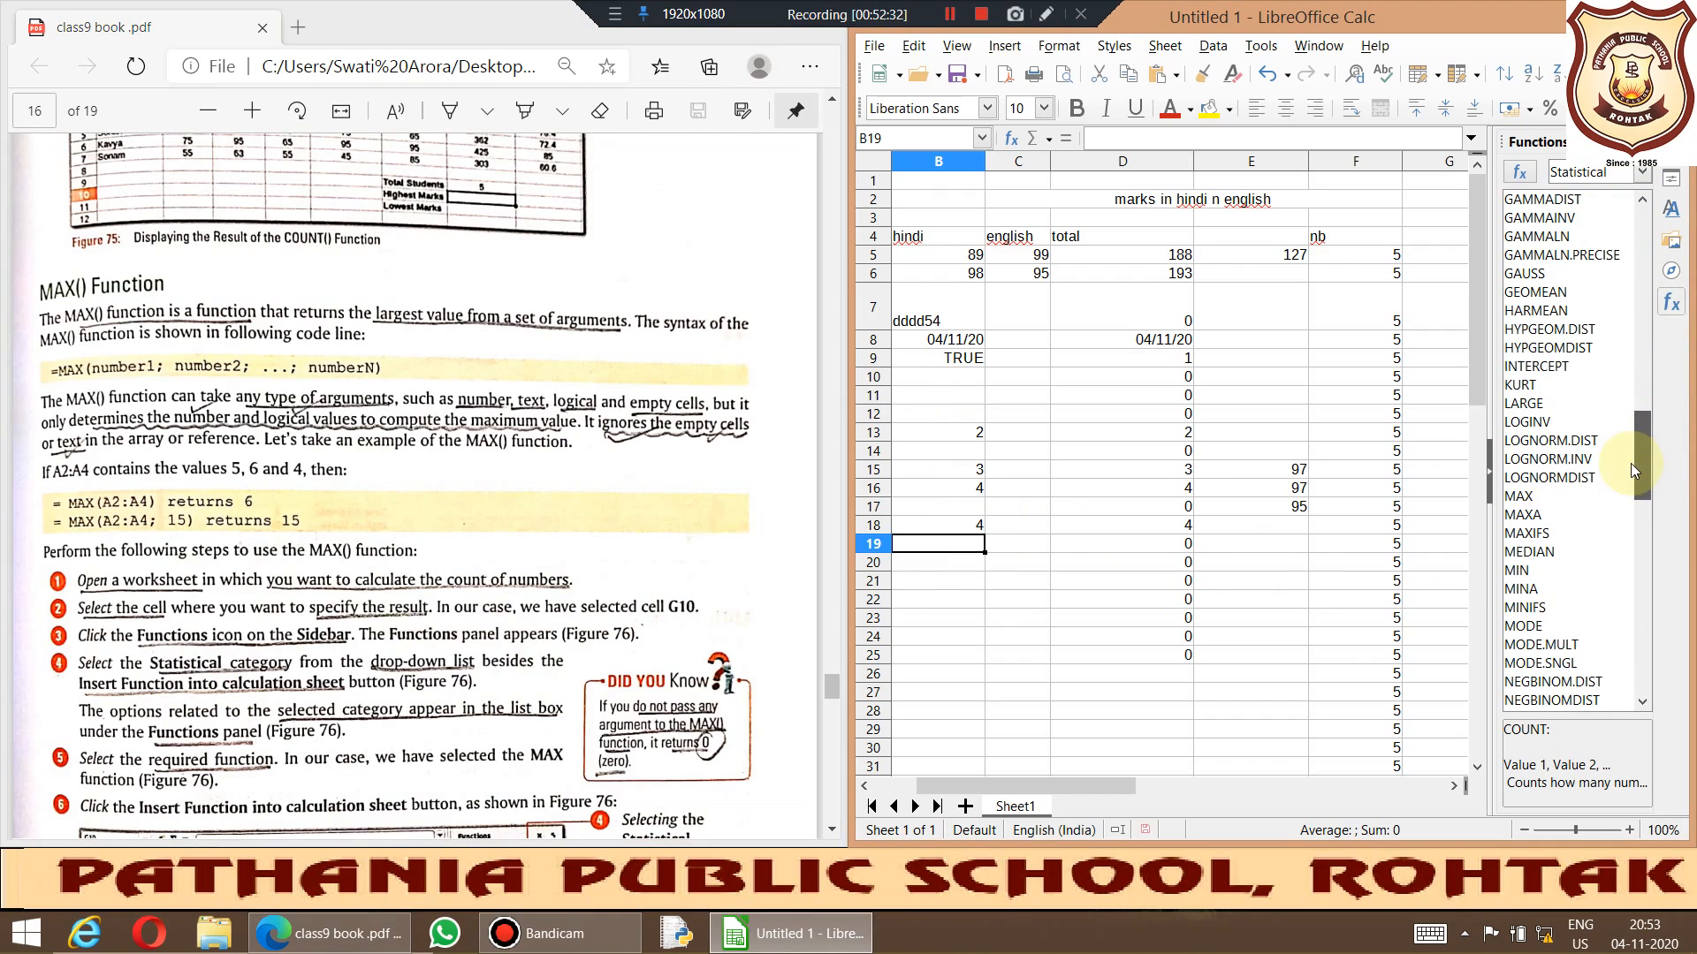
left_click(1520, 497)
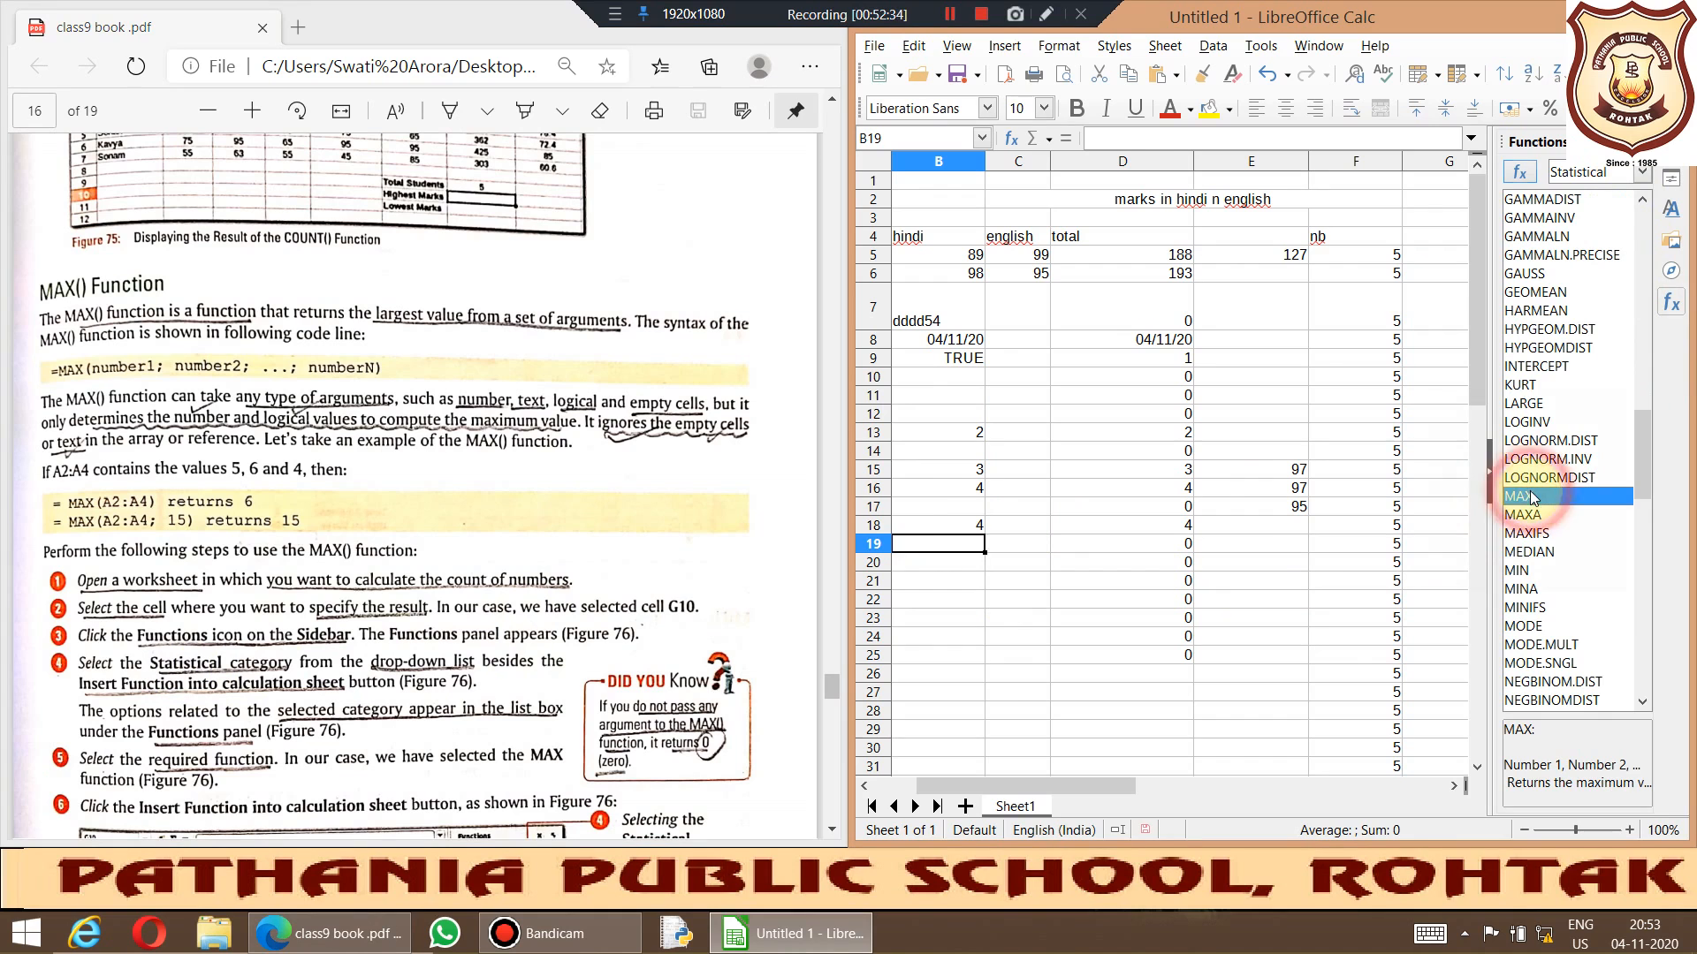
double_click(1531, 498)
left_click_drag(937, 414, 966, 528)
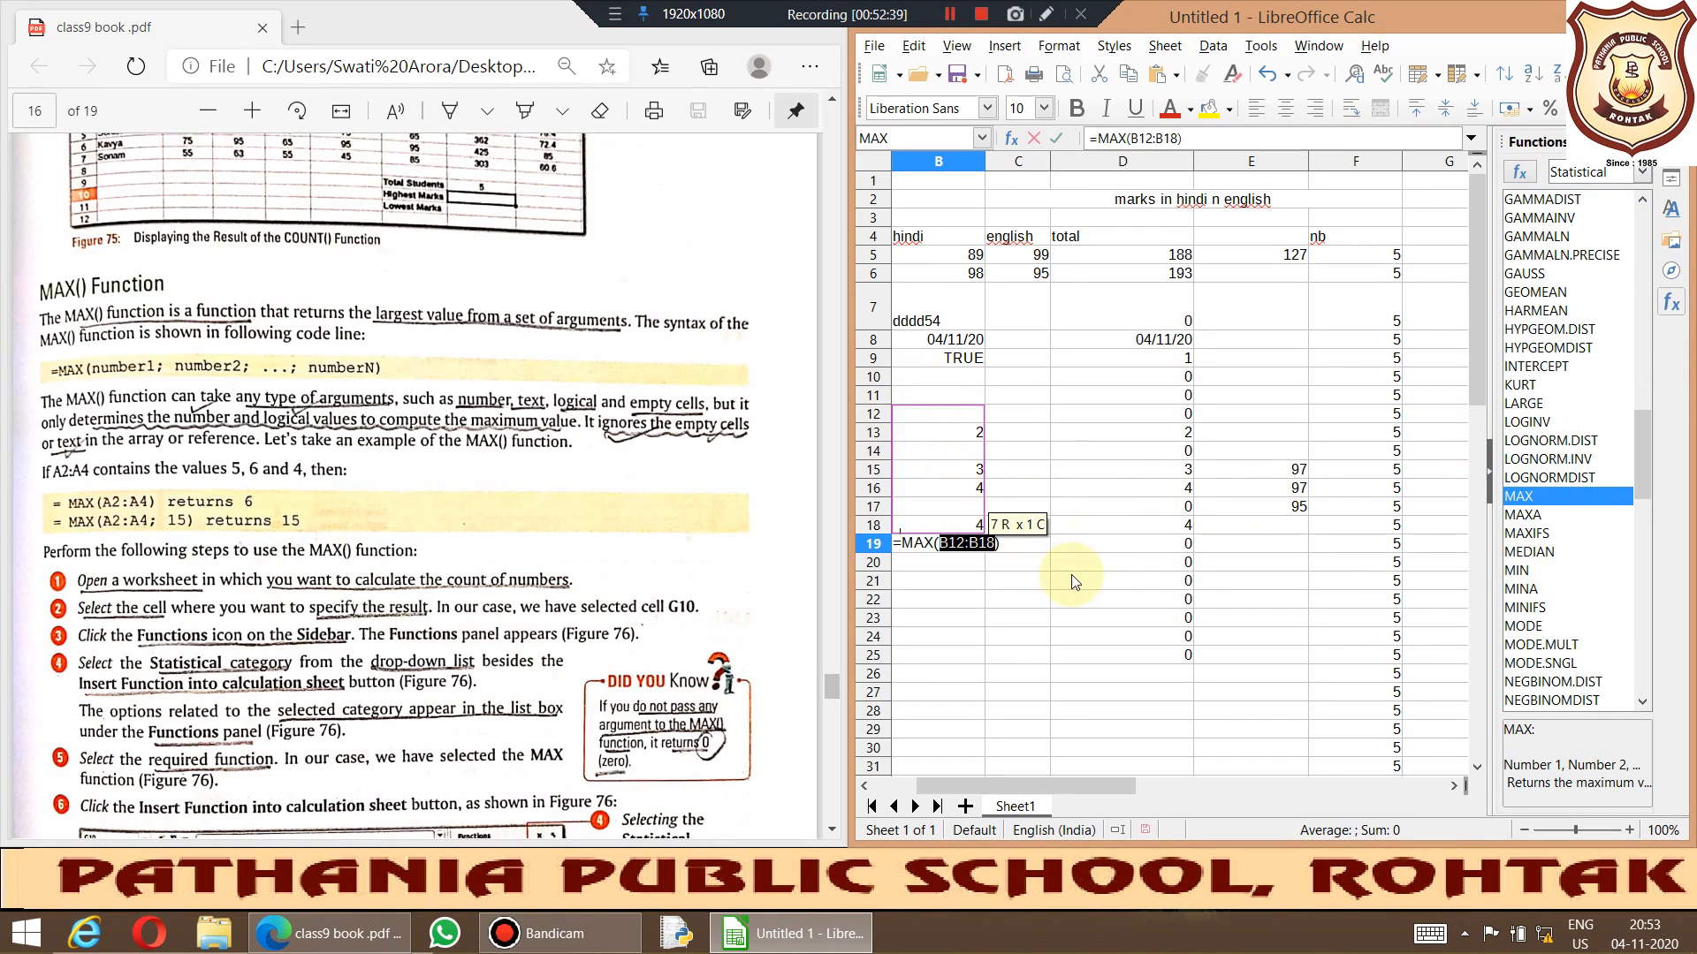
key("Return")
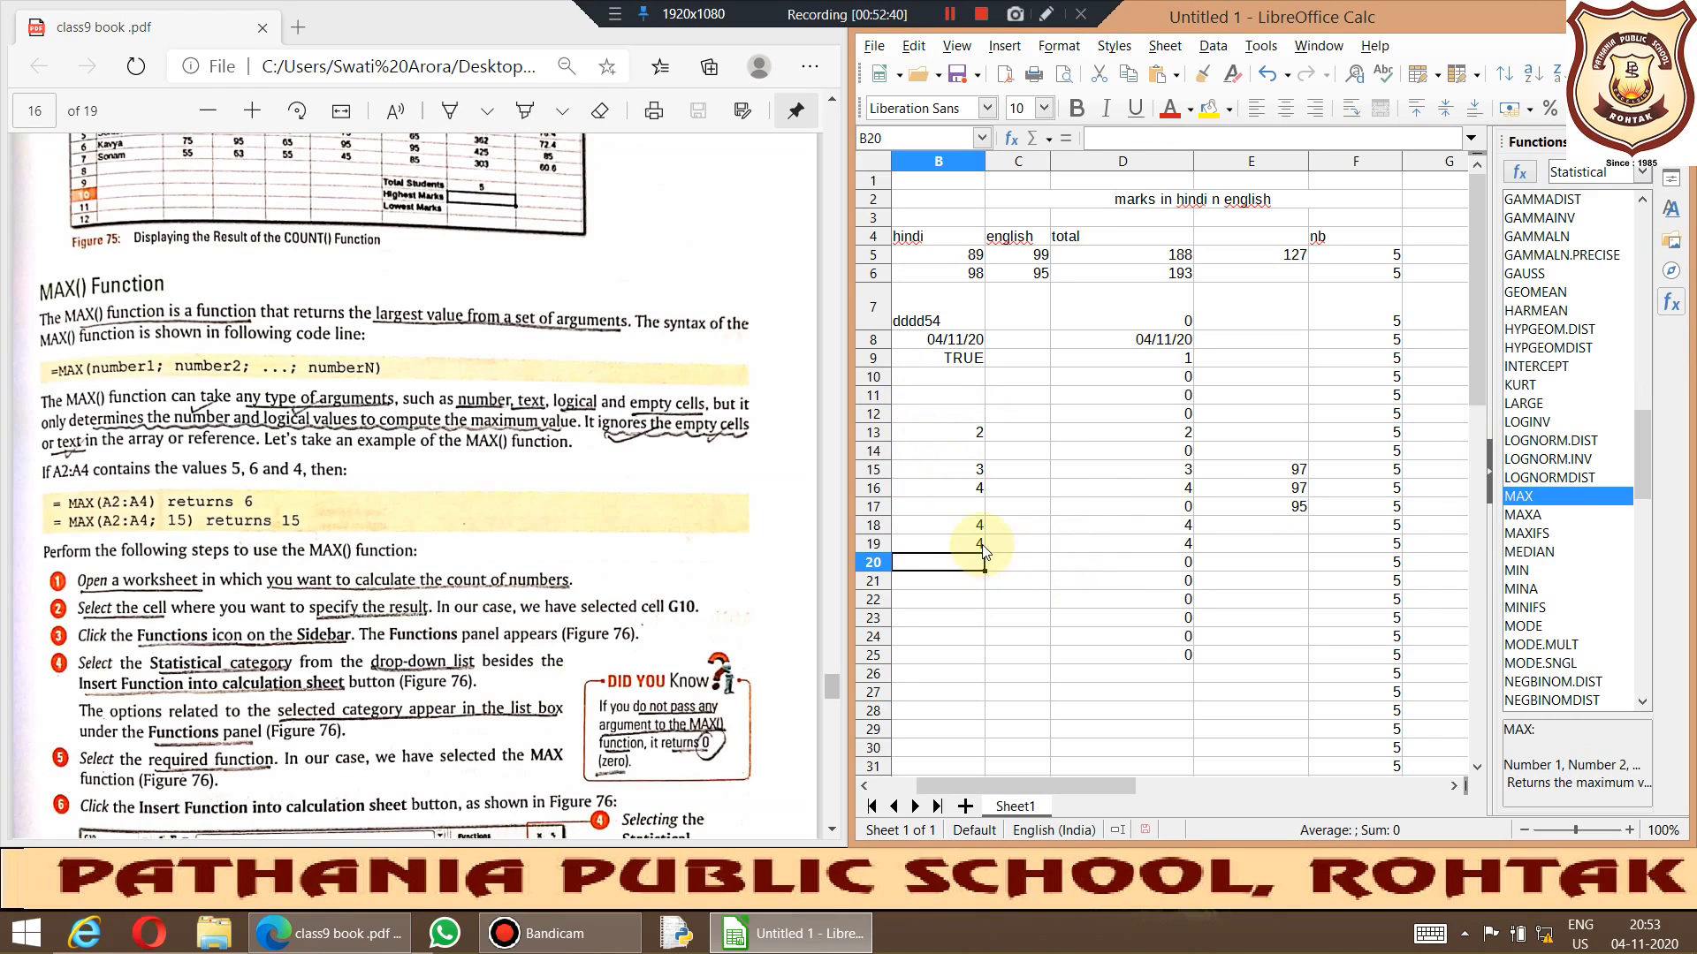
left_click(981, 545)
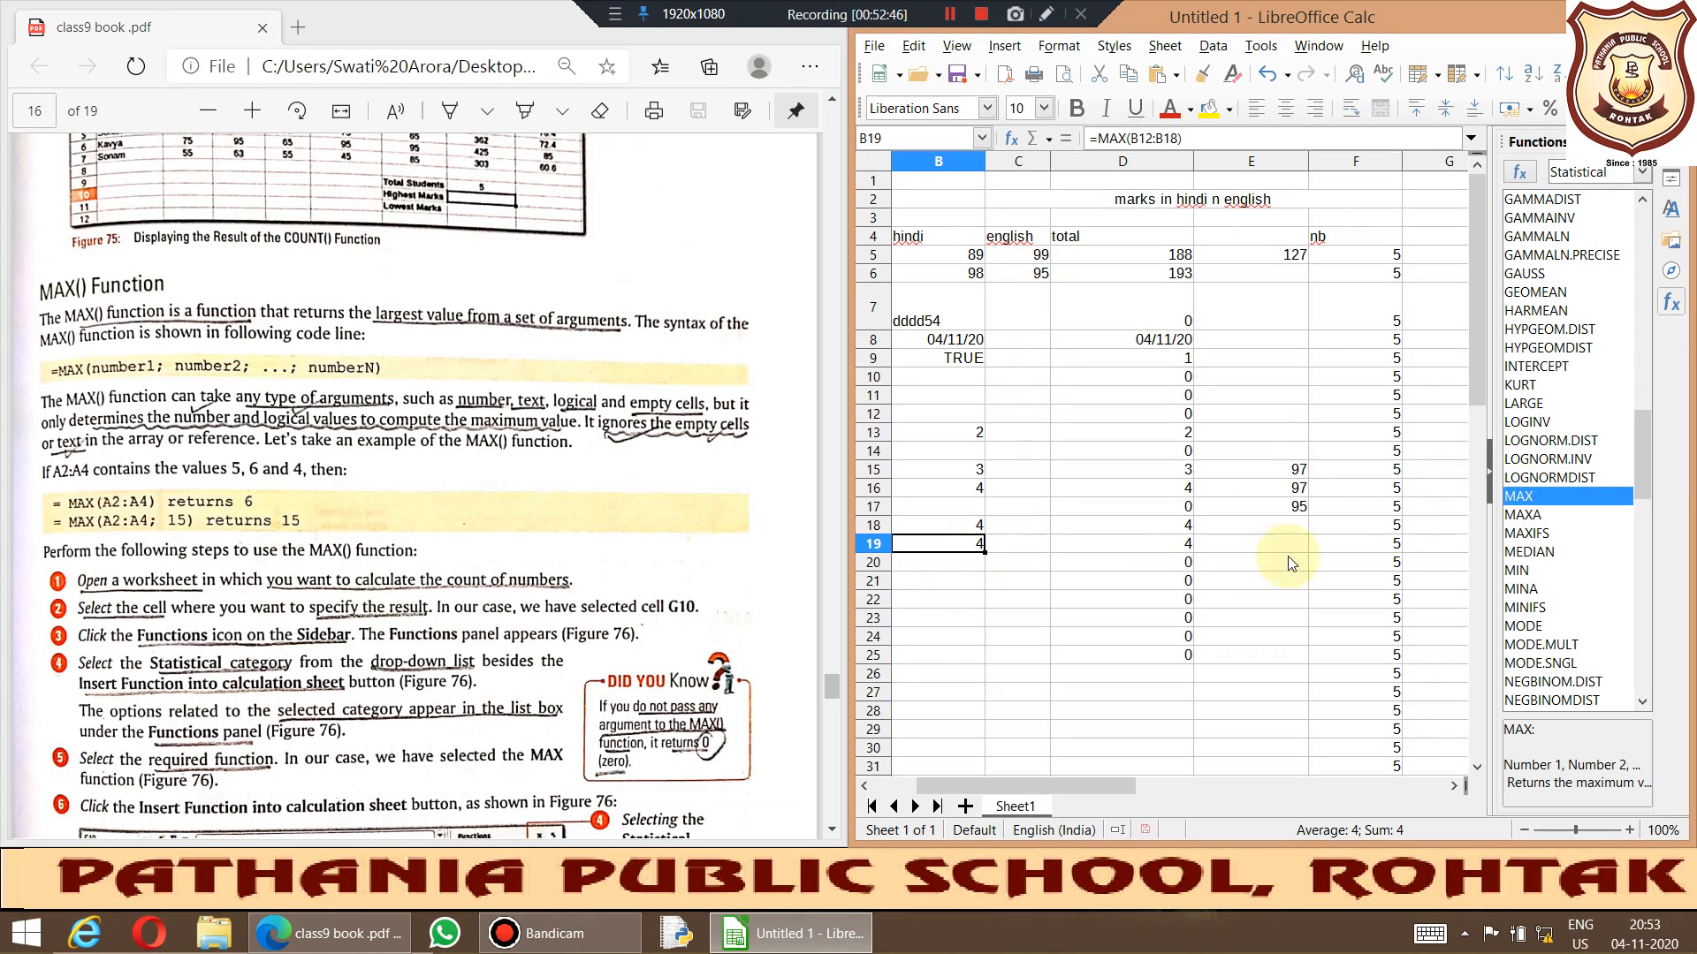
Step: Copy the TRUE value from B9 and paste it into C7 in the english column
left_click(1027, 305)
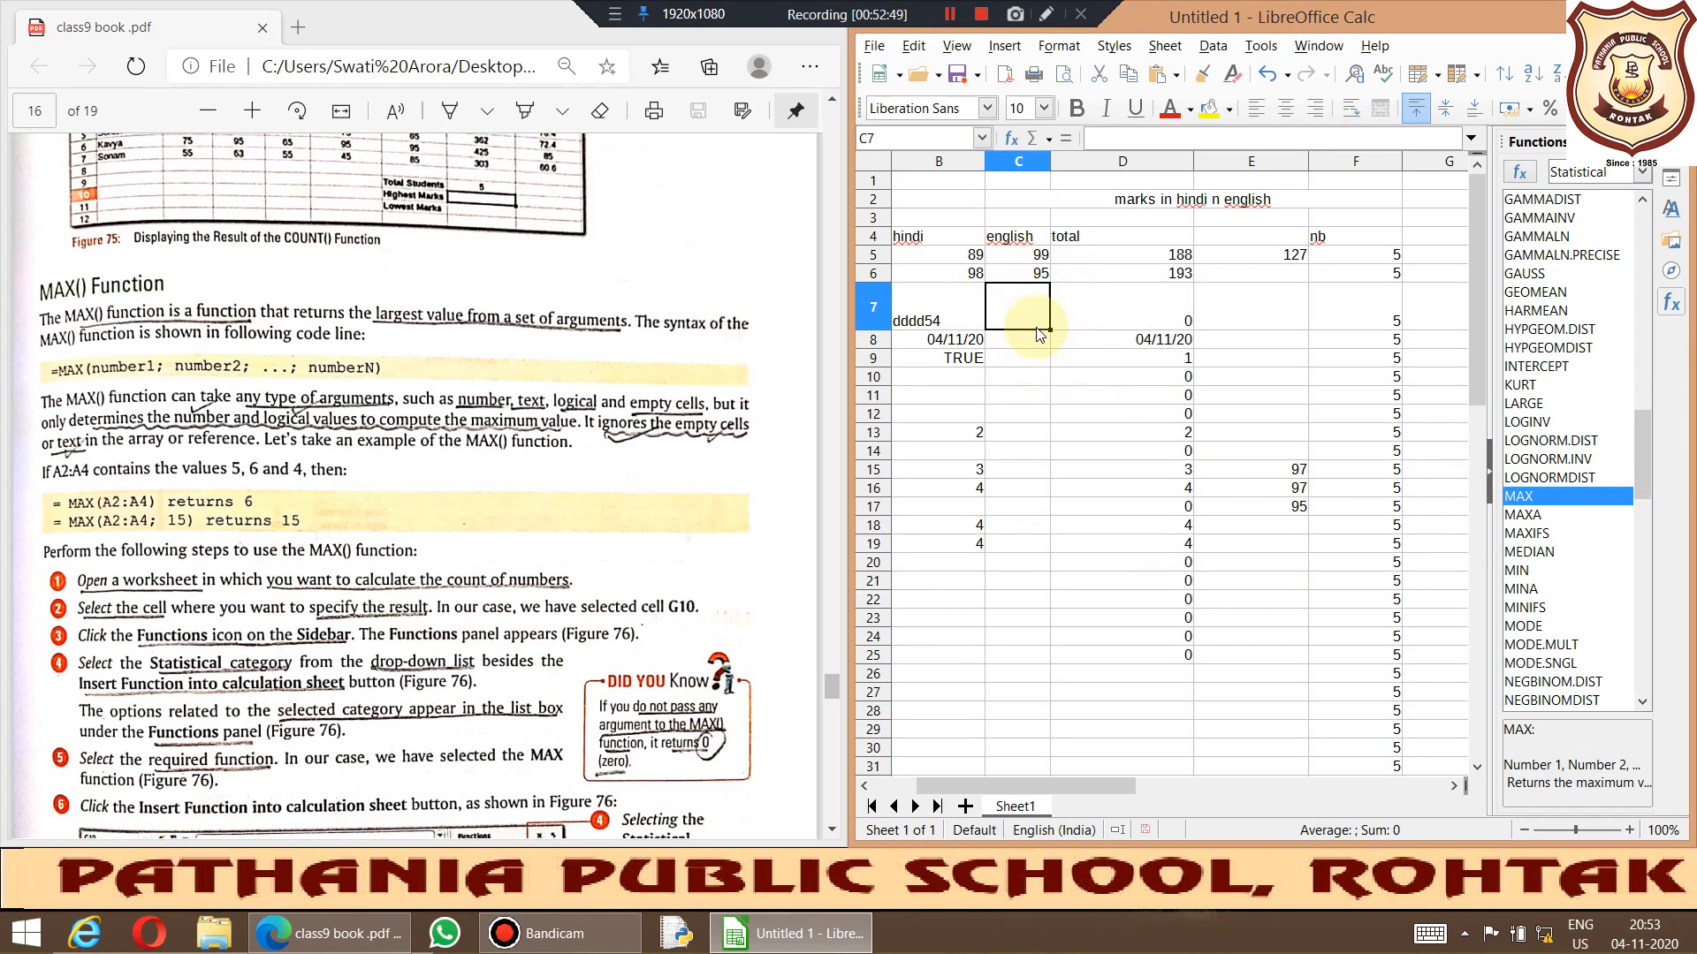
left_click(967, 355)
right_click(970, 358)
left_click(1012, 388)
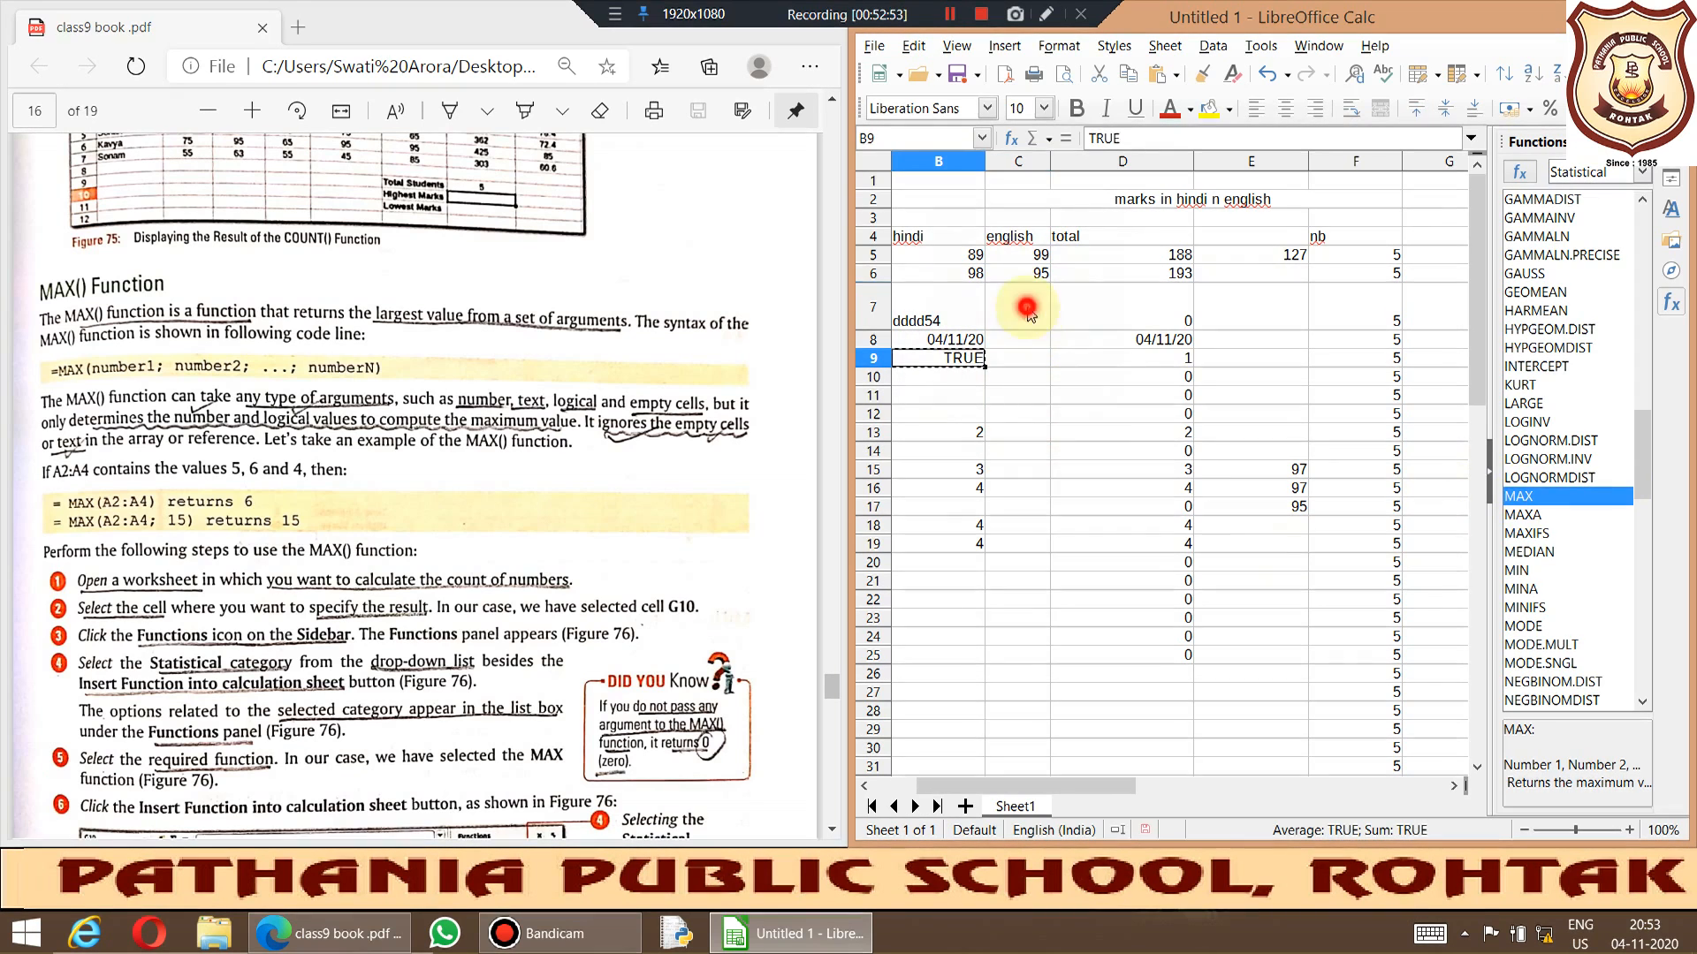
left_click(1023, 305)
right_click(1025, 307)
left_click(1078, 361)
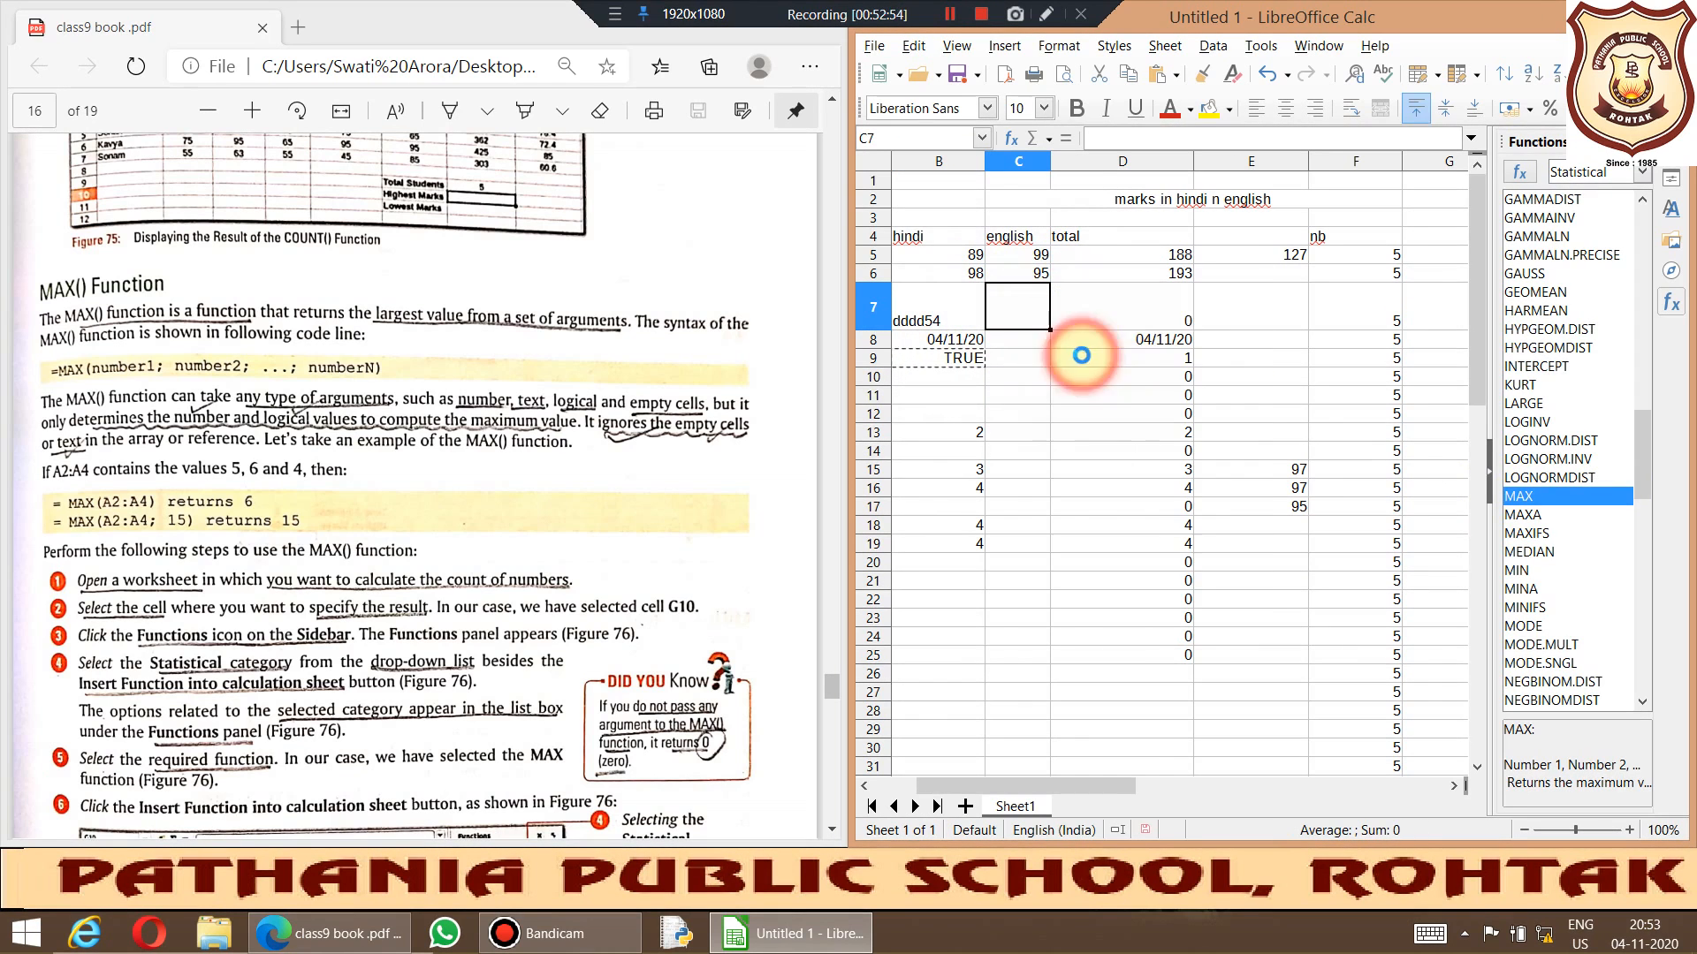
Step: Insert the MAX function in C11 for the english column, as =MAX(C5:C7)
left_click(1016, 395)
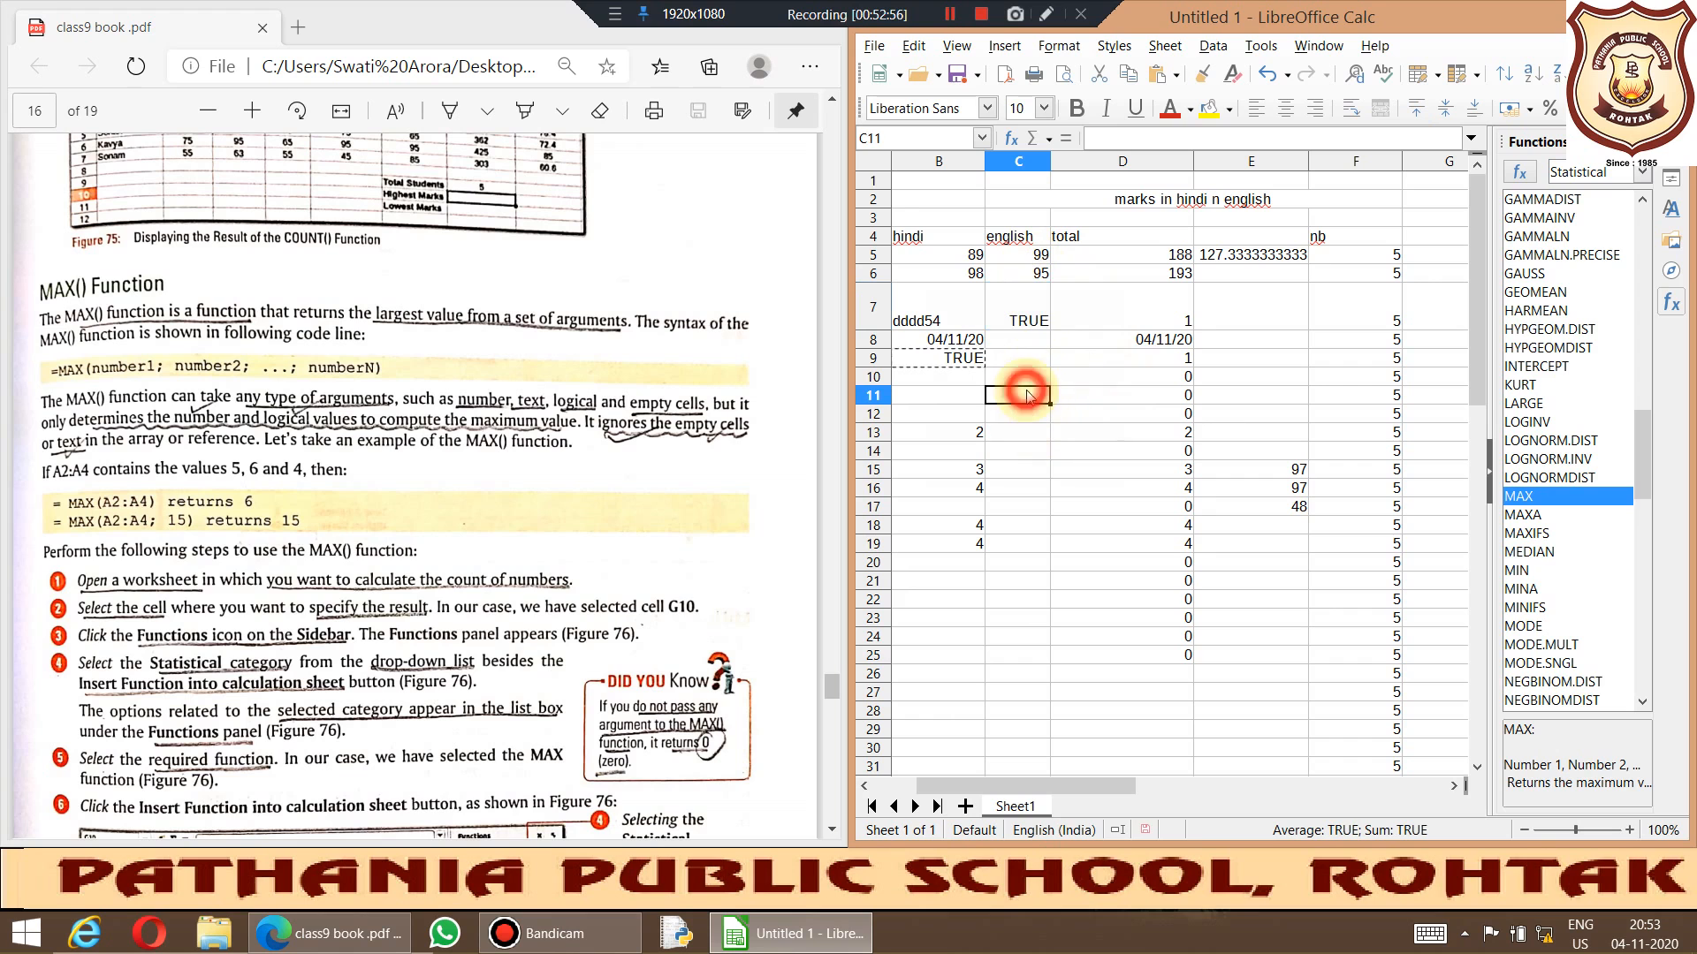
double_click(1517, 495)
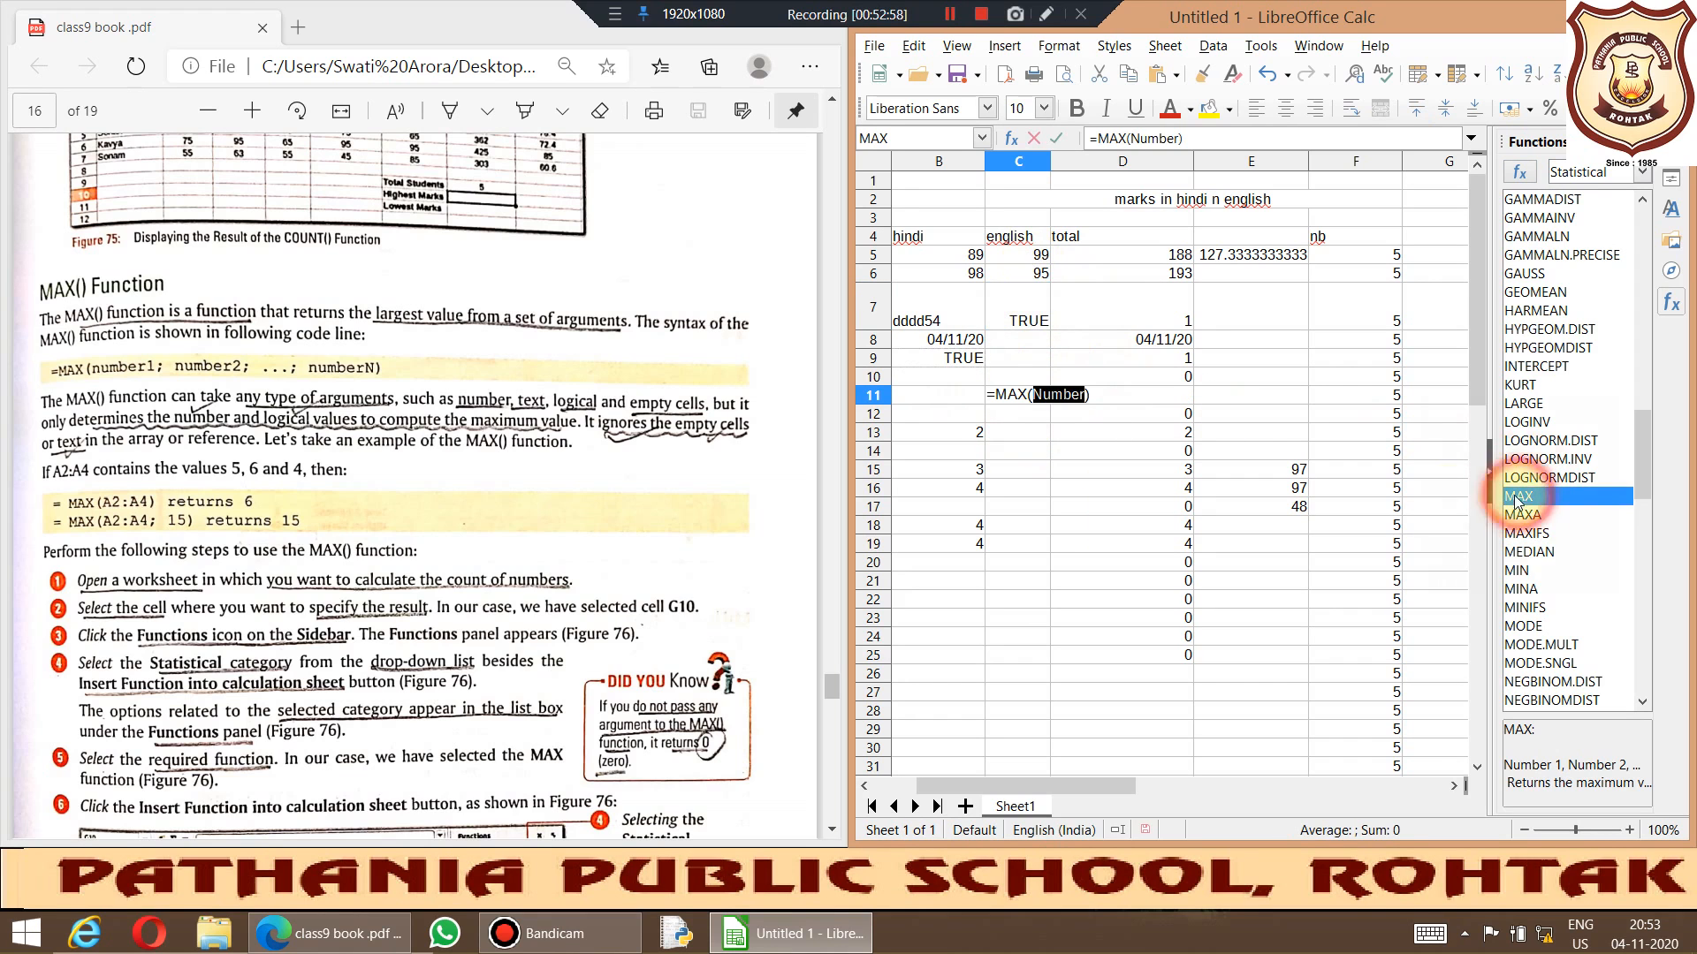
left_click(1034, 304)
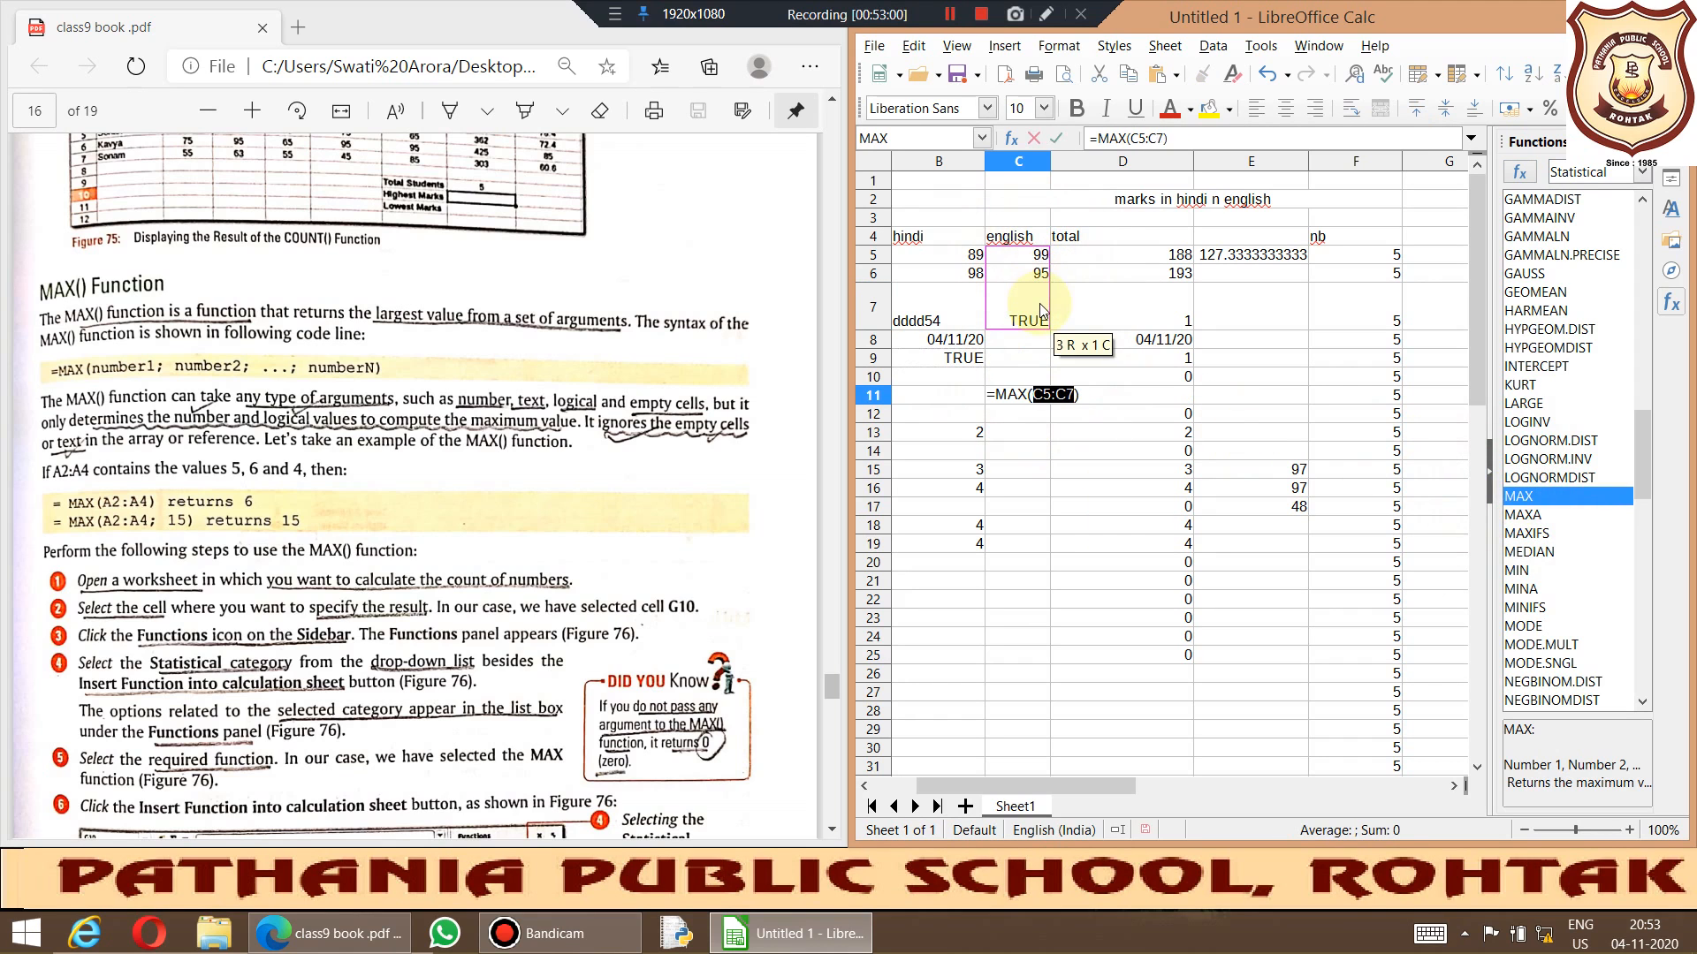
left_click_drag(1016, 258, 1122, 343)
key("Return")
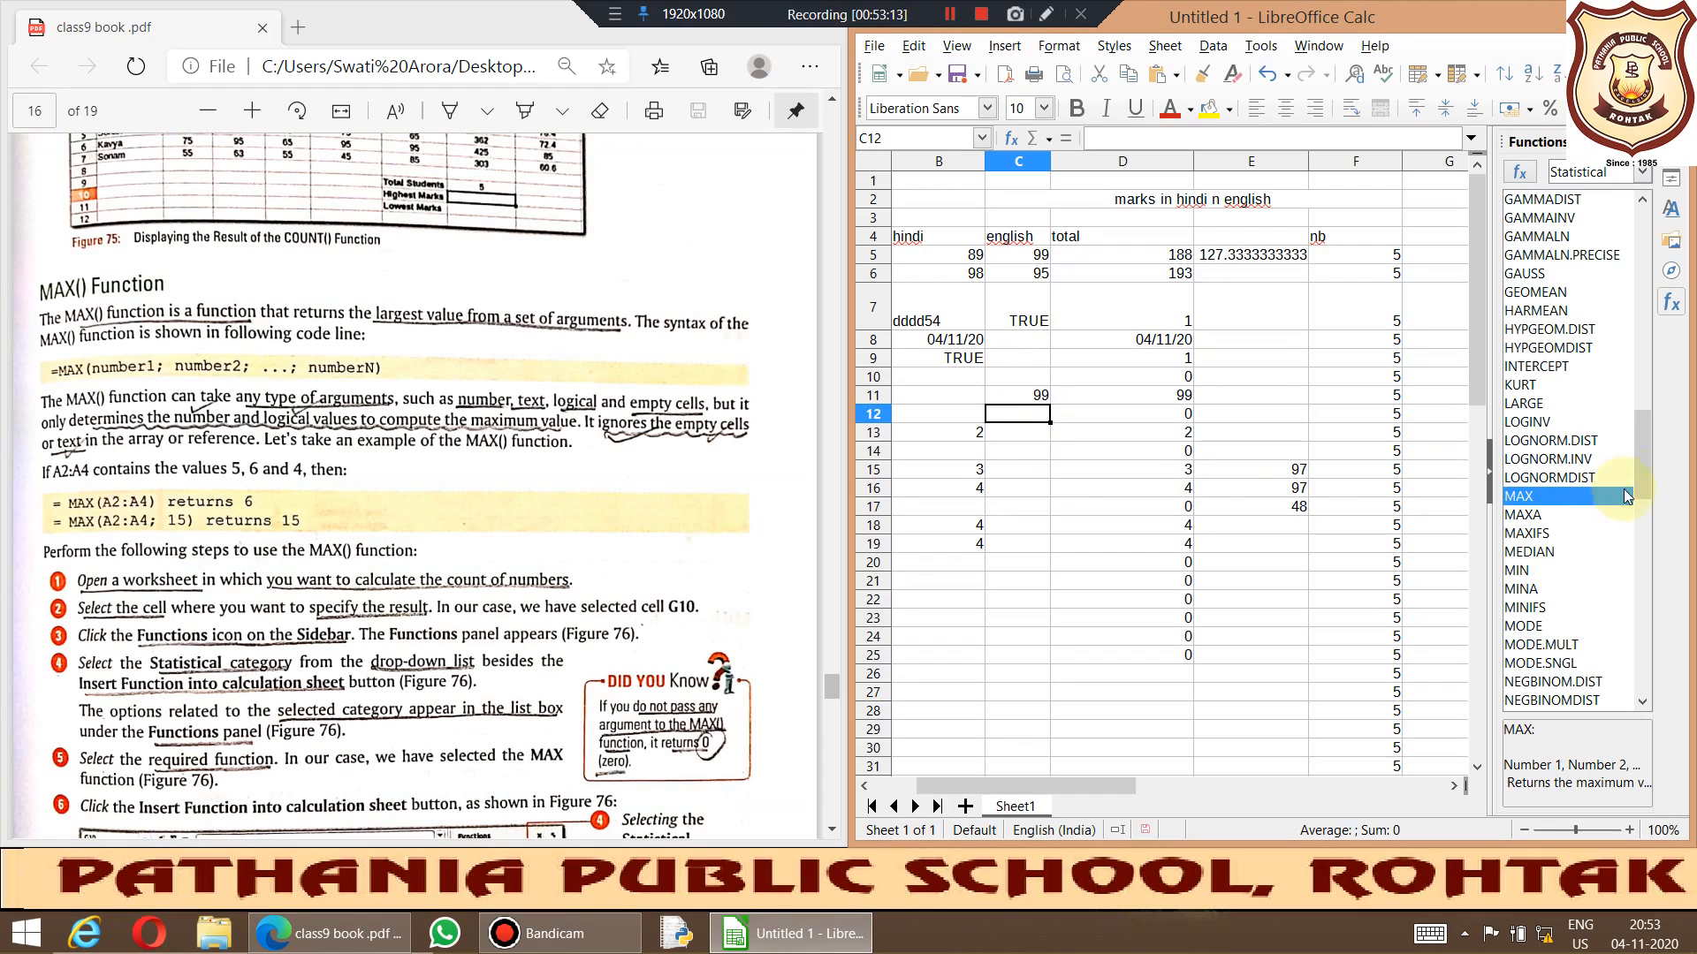
Step: Insert the statistical MIN function in C12 as =MIN(C5:C7) and check its formula
mouse_move(1638, 476)
left_mouse_down()
mouse_move(1641, 538)
mouse_move(1637, 508)
left_mouse_up()
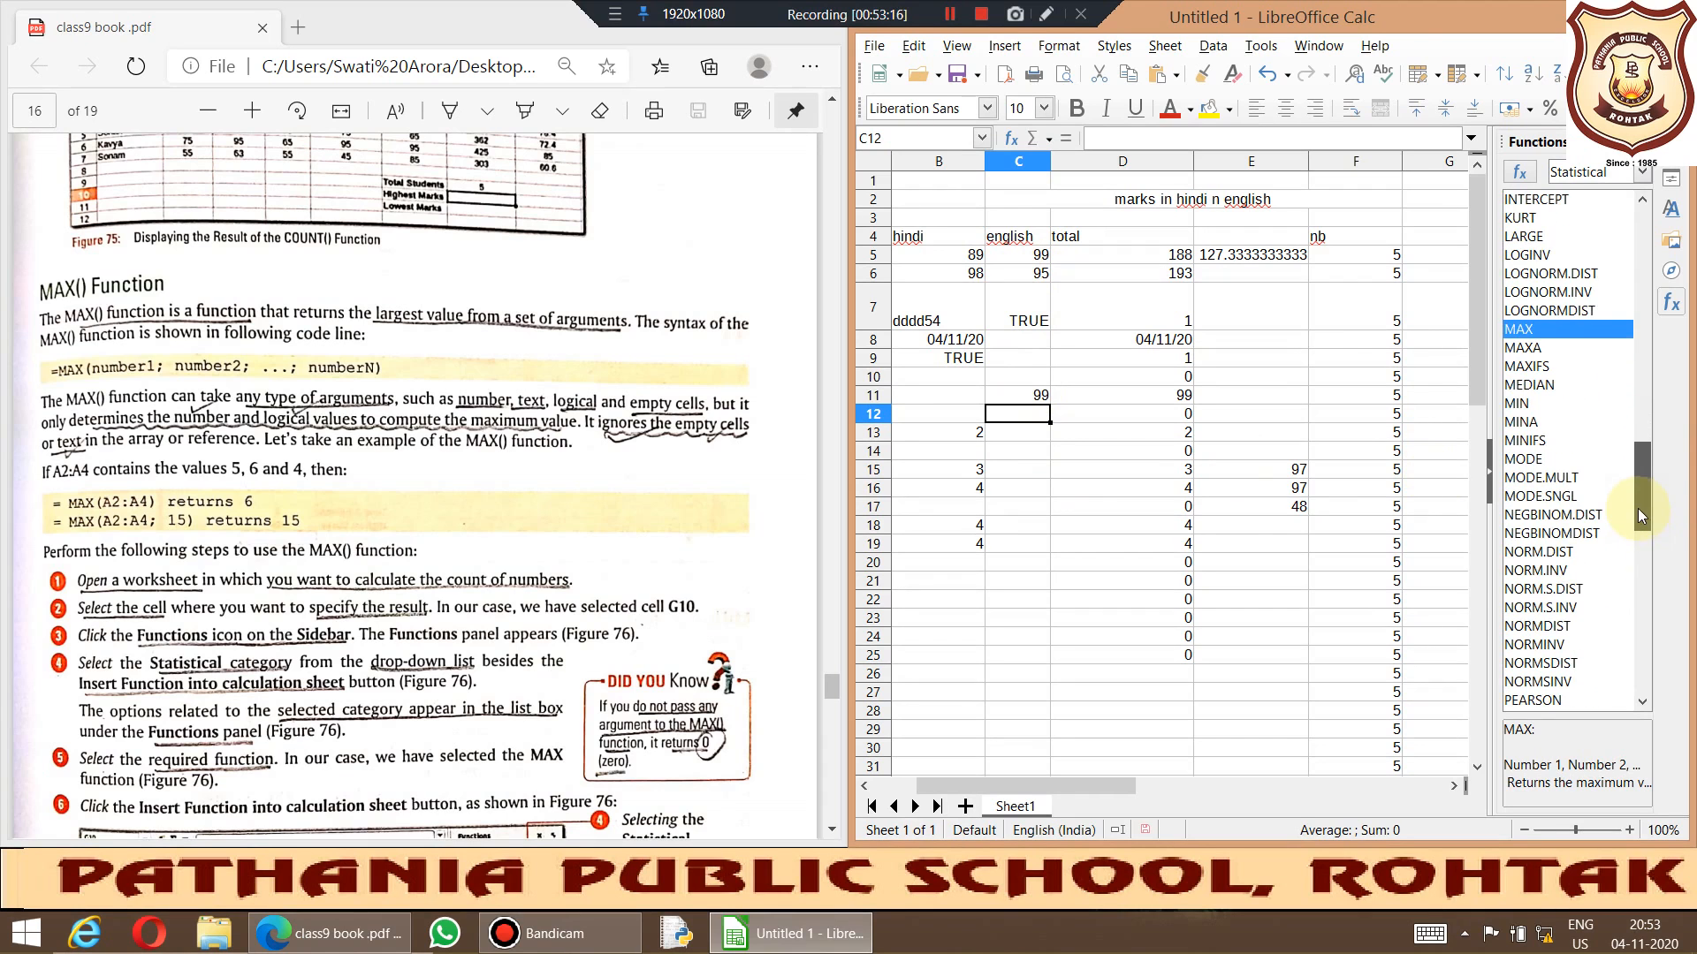
double_click(1516, 403)
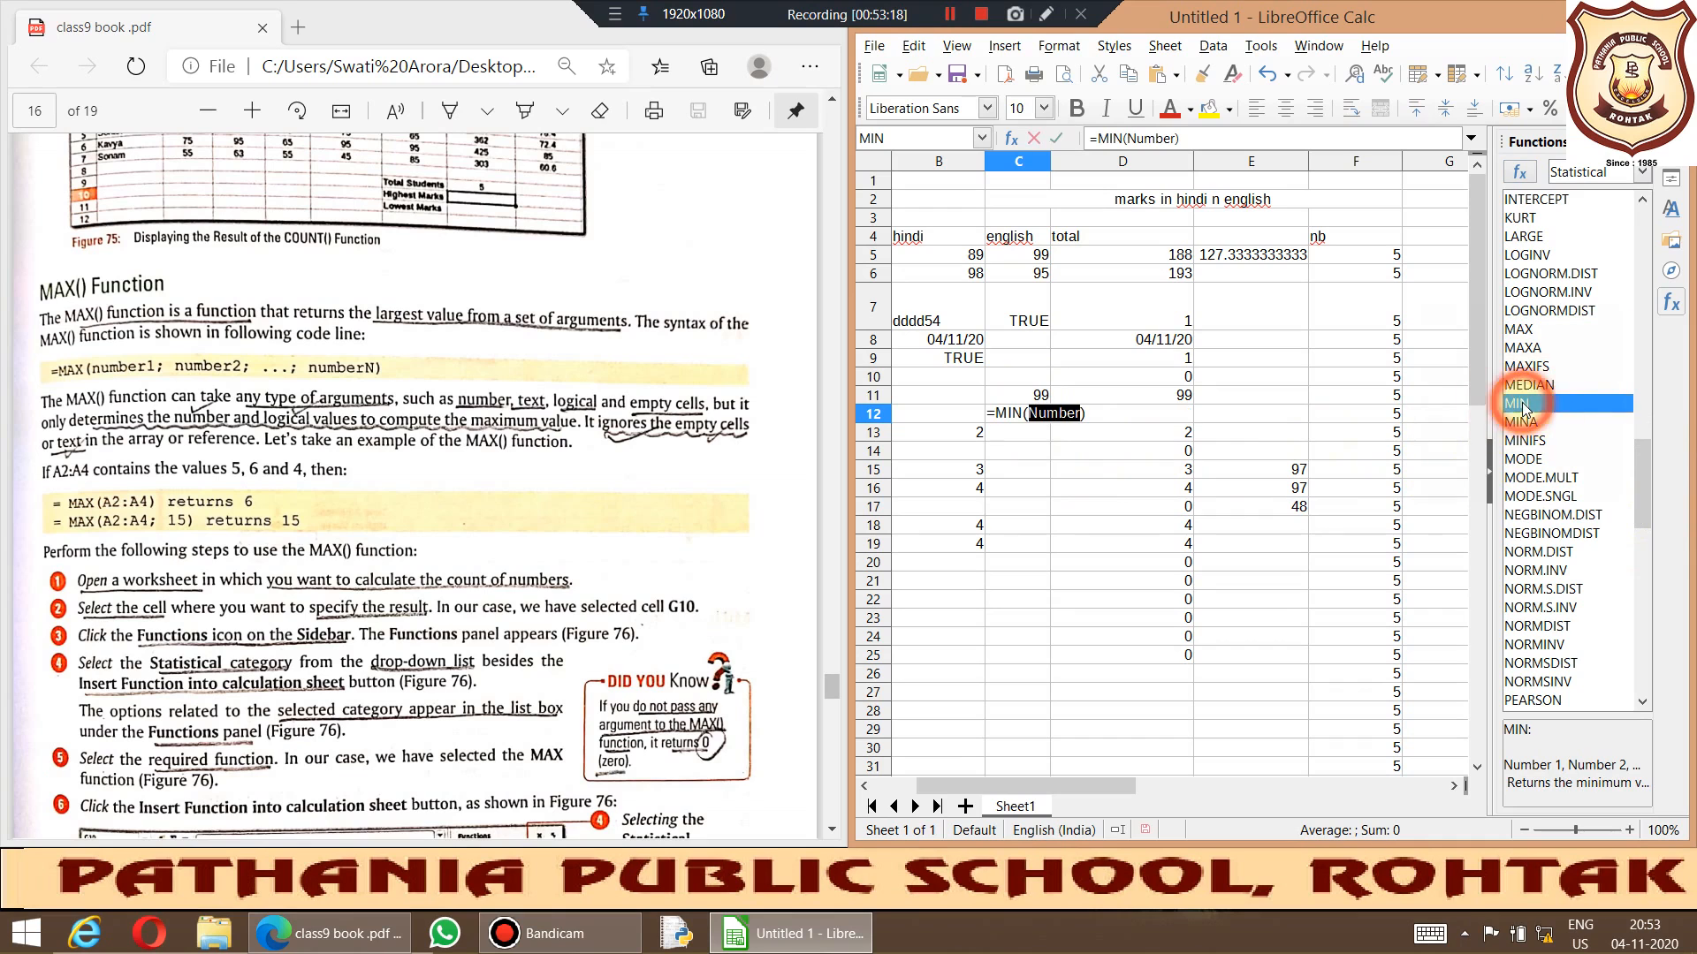
left_click_drag(1021, 254, 1021, 303)
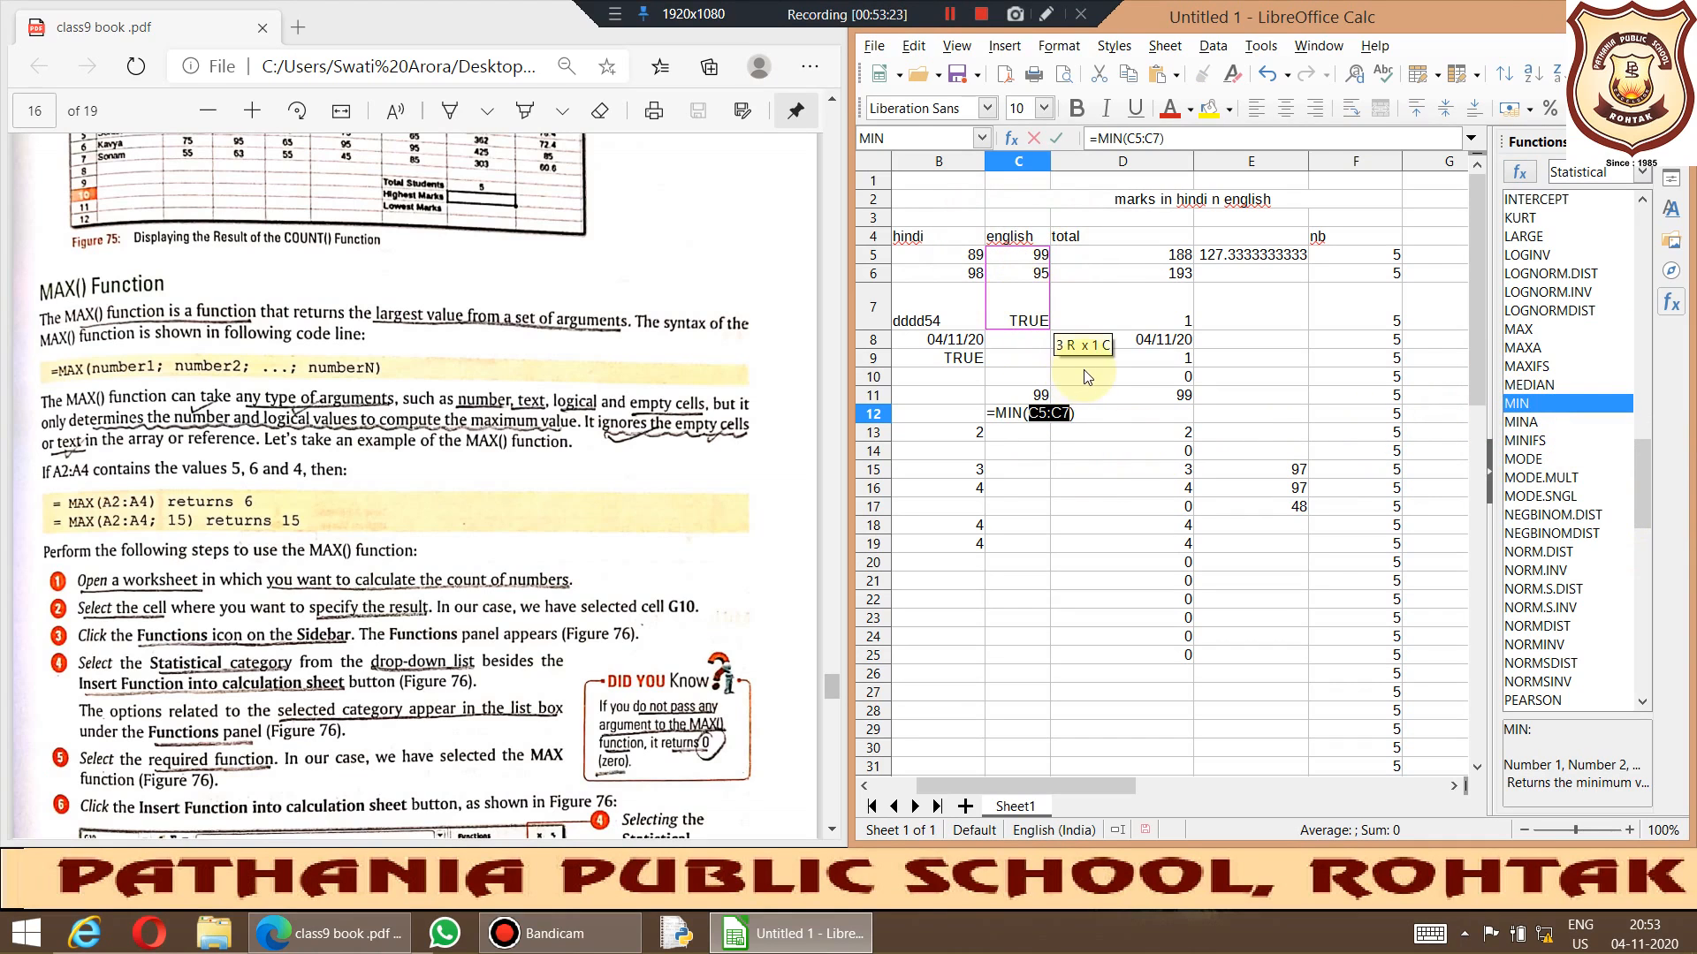
key("Return")
left_click(1044, 414)
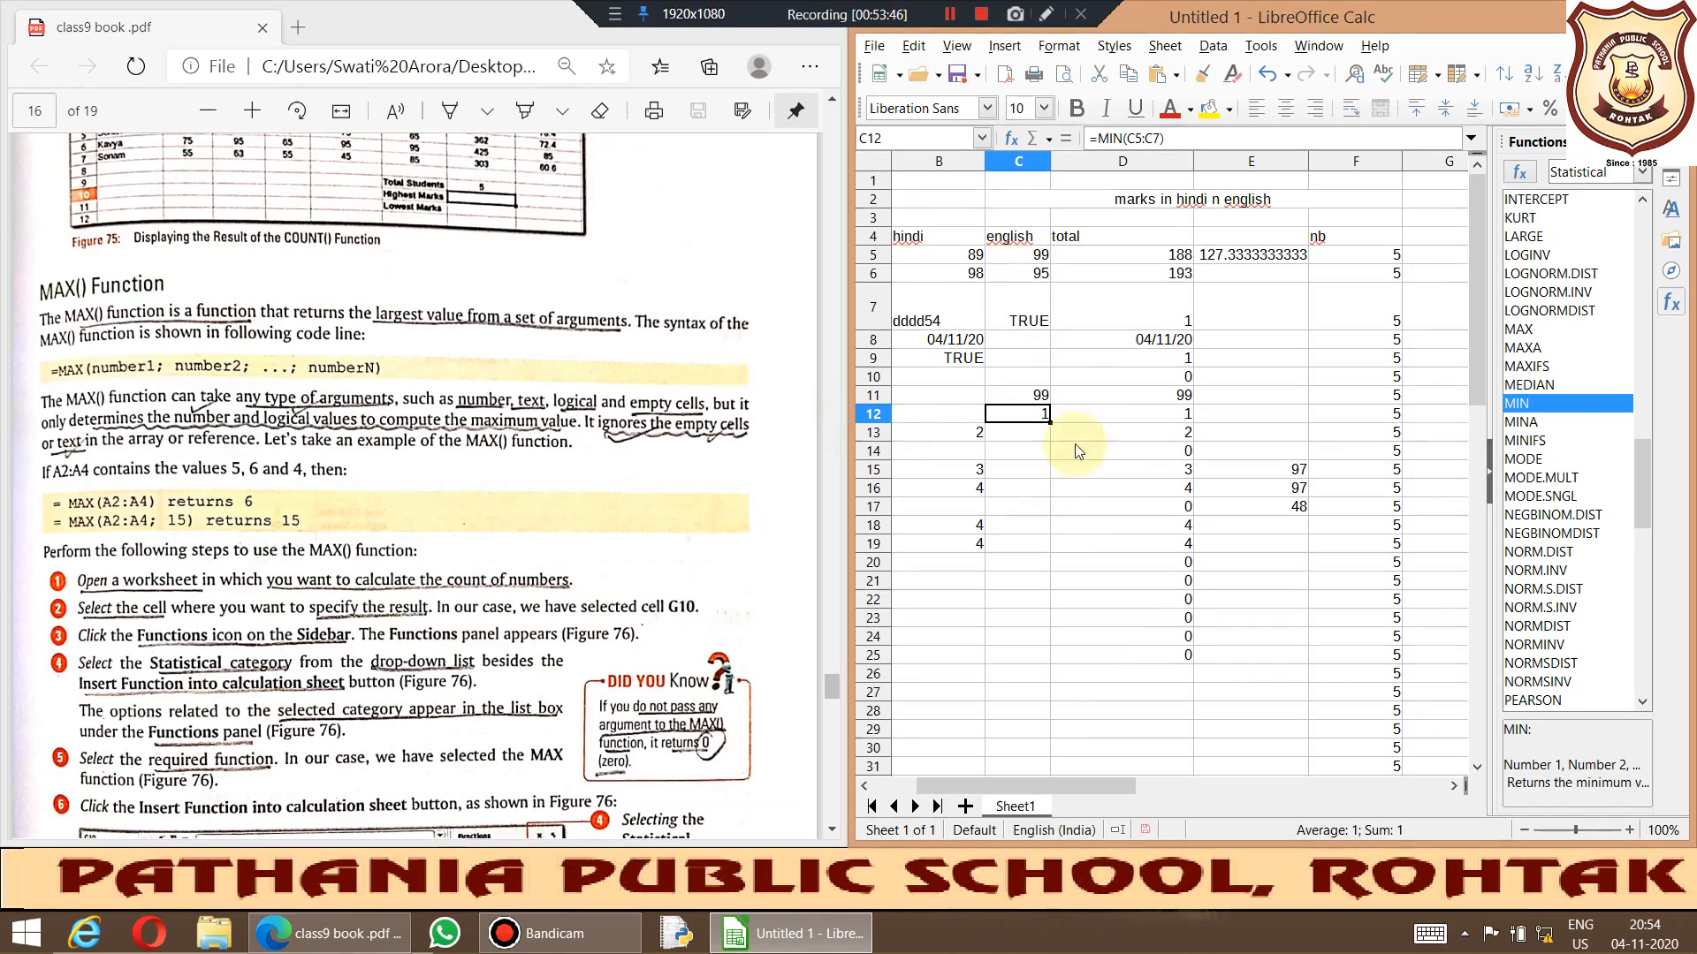
Step: Insert the MIN function in C15 over a longer part of the english column, as =MIN(C5:C10)
left_click(1025, 466)
left_click(1539, 407)
double_click(1538, 406)
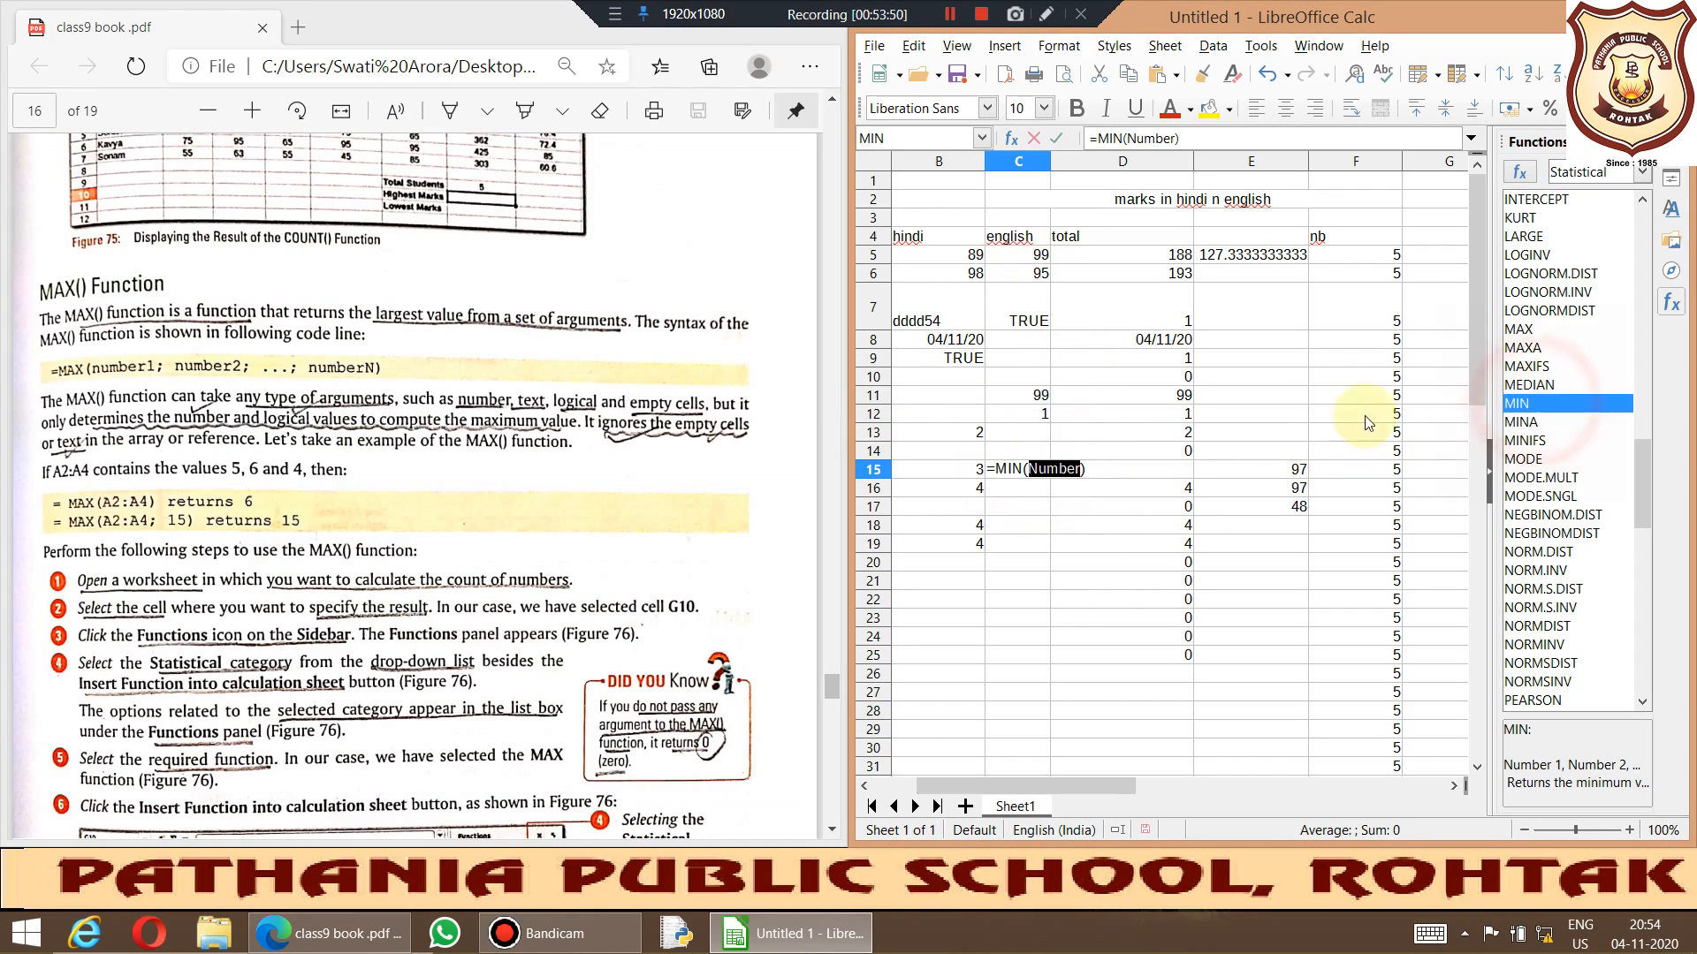
left_click_drag(1016, 256, 1013, 376)
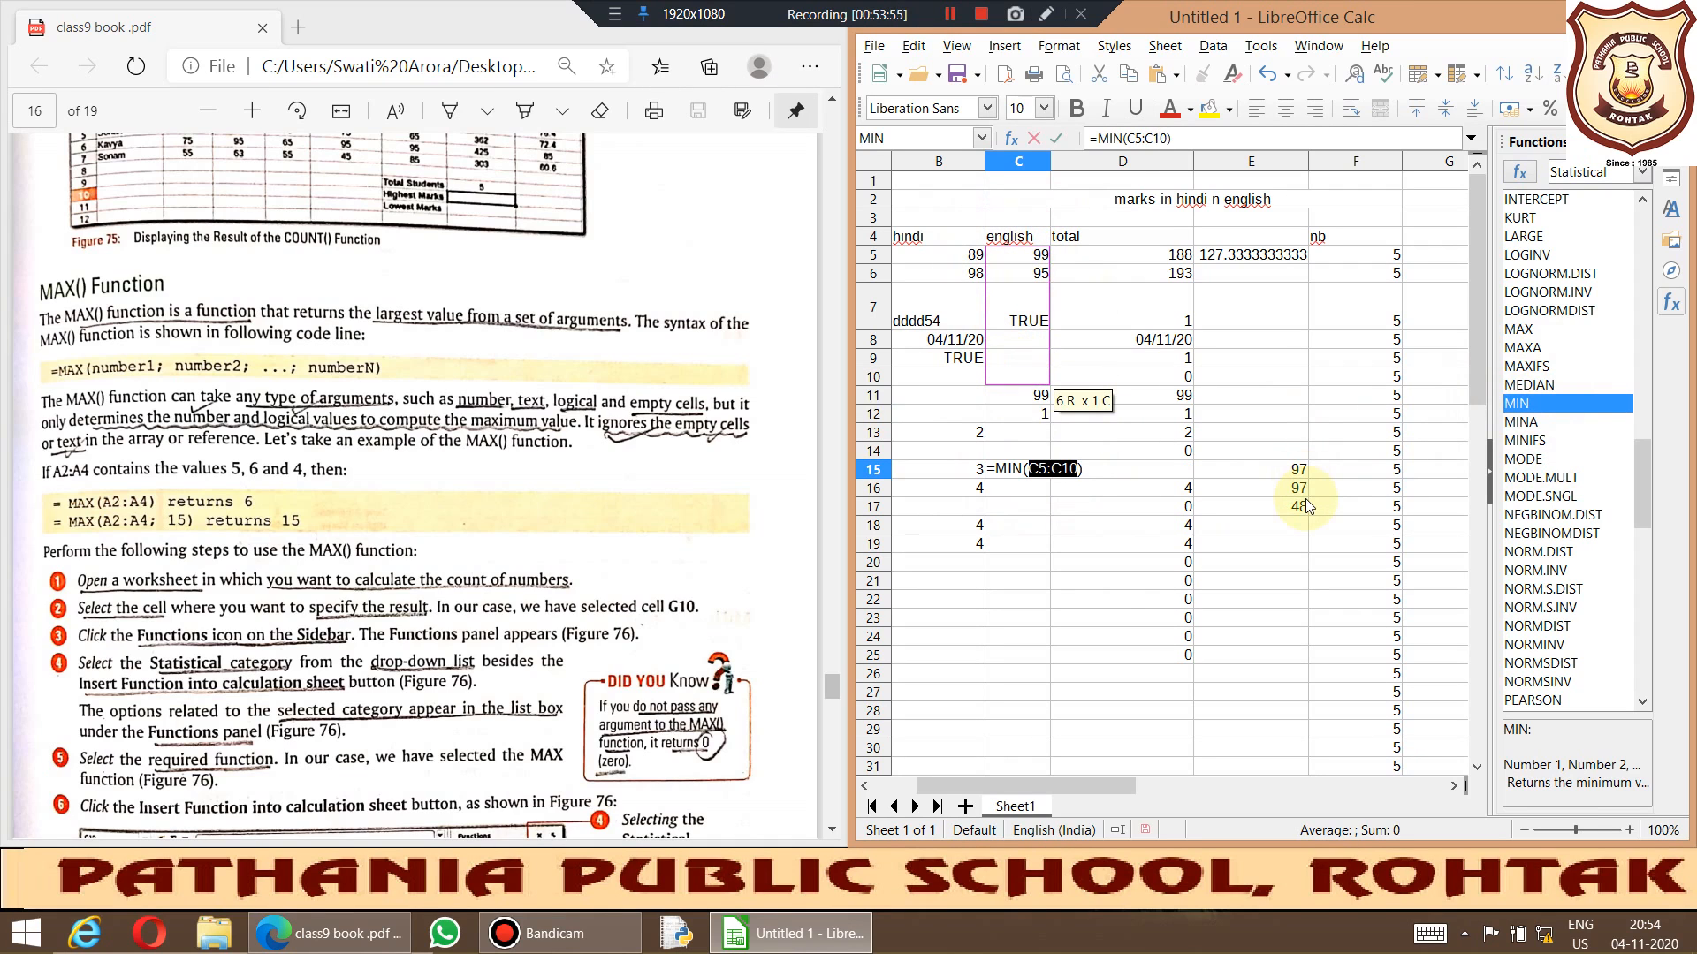
key("Return")
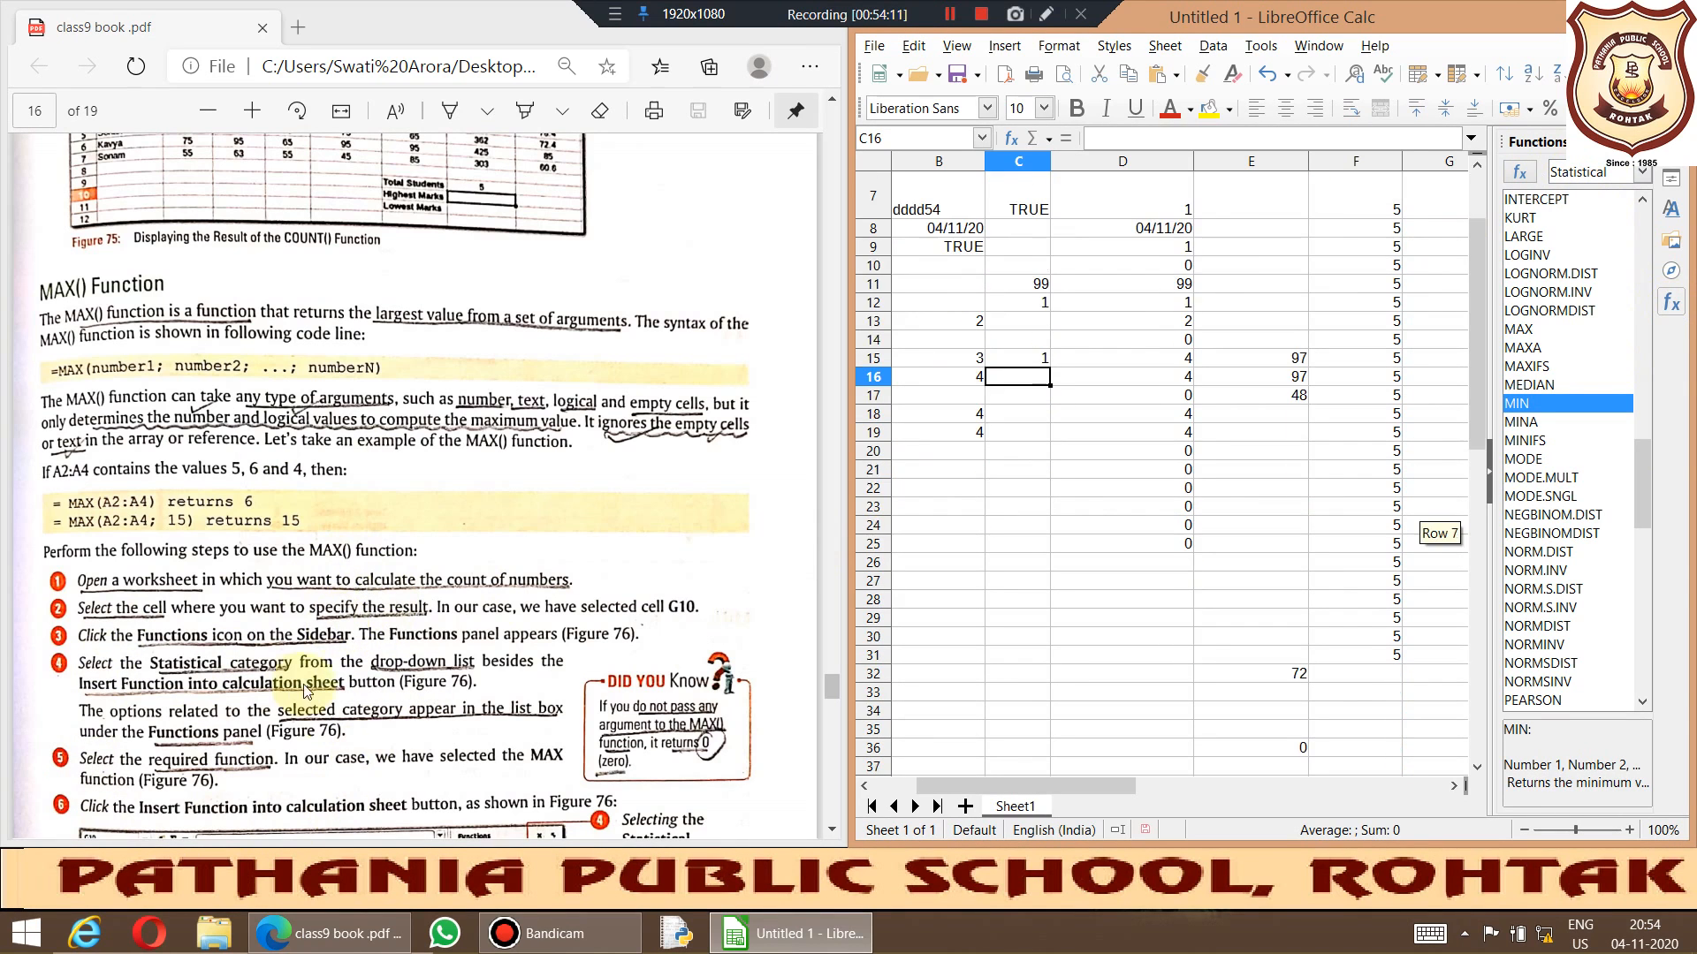
Step: Read on in the PDF textbook past the MAX() steps and result figure to the MIN() Function section
scroll(327, 648, "down", 4)
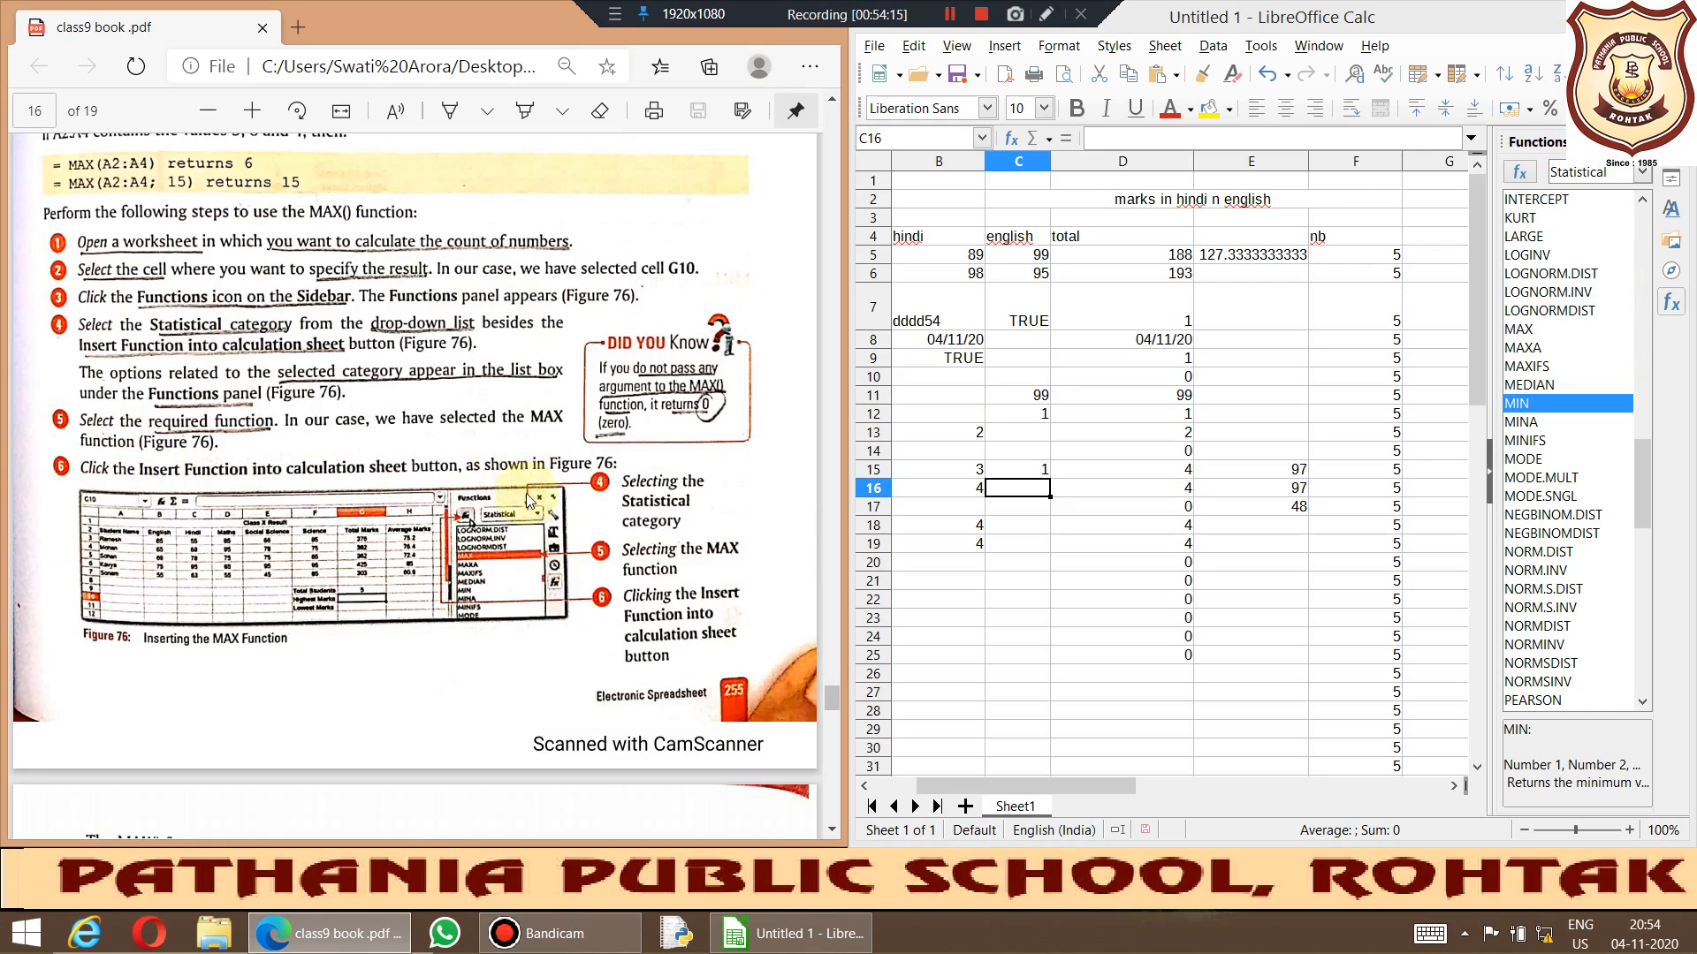
scroll(506, 673, "down", 3)
scroll(458, 627, "down", 12)
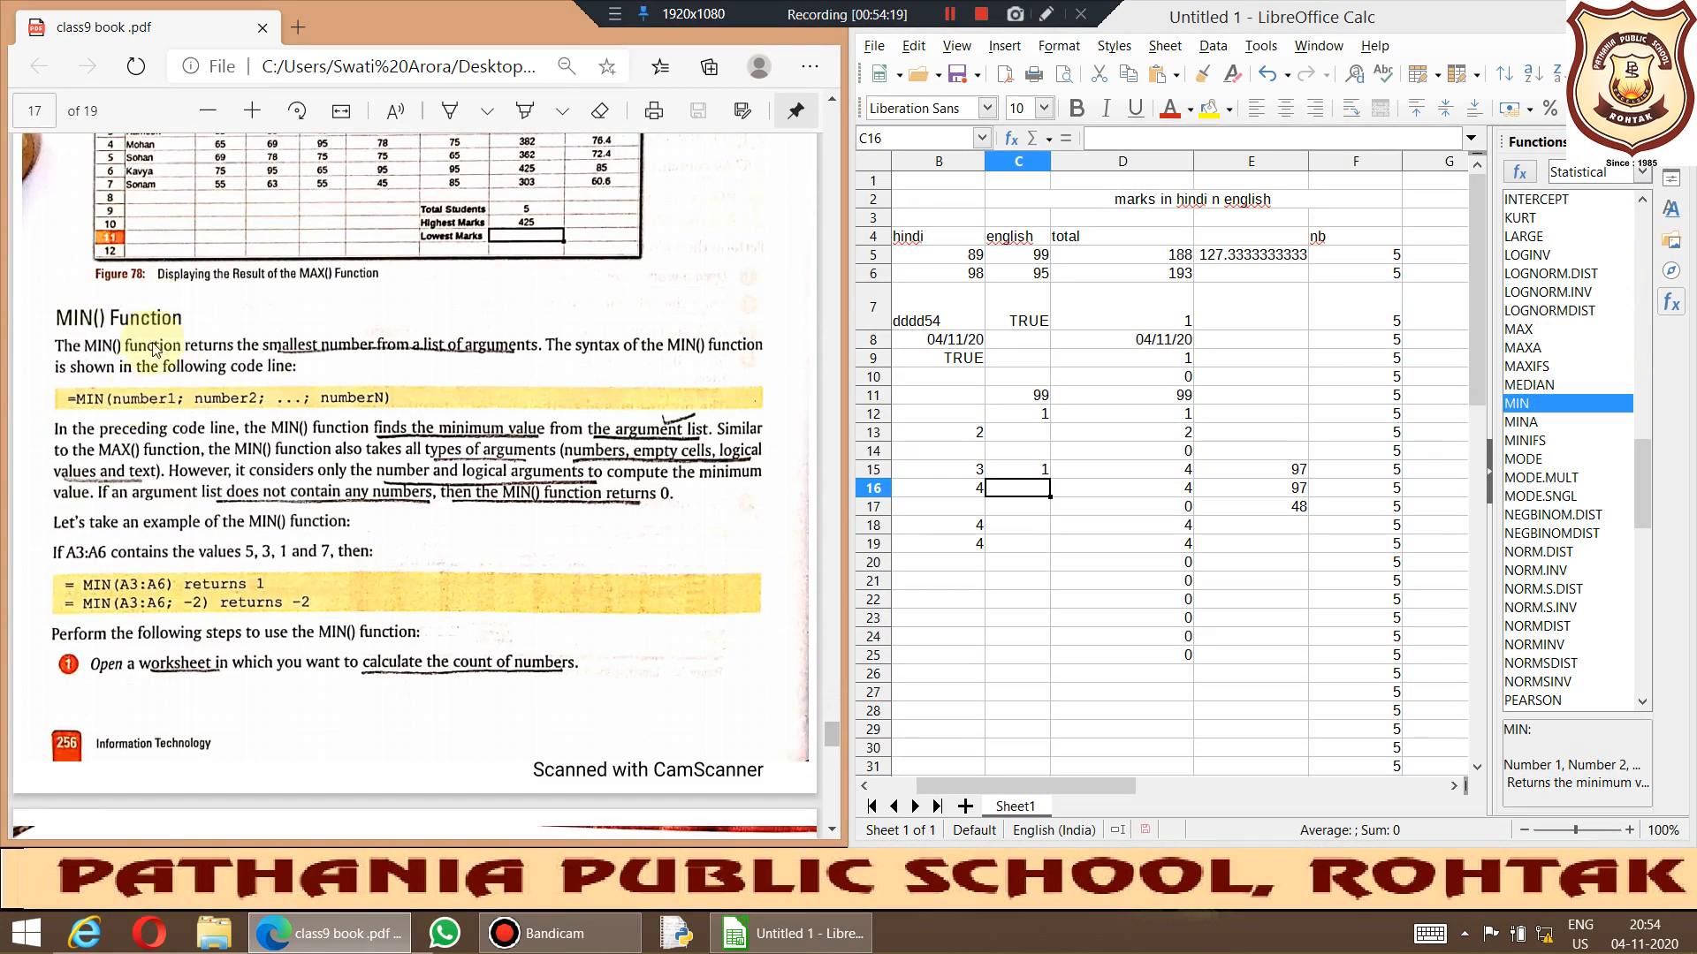
scroll(210, 583, "up", 2)
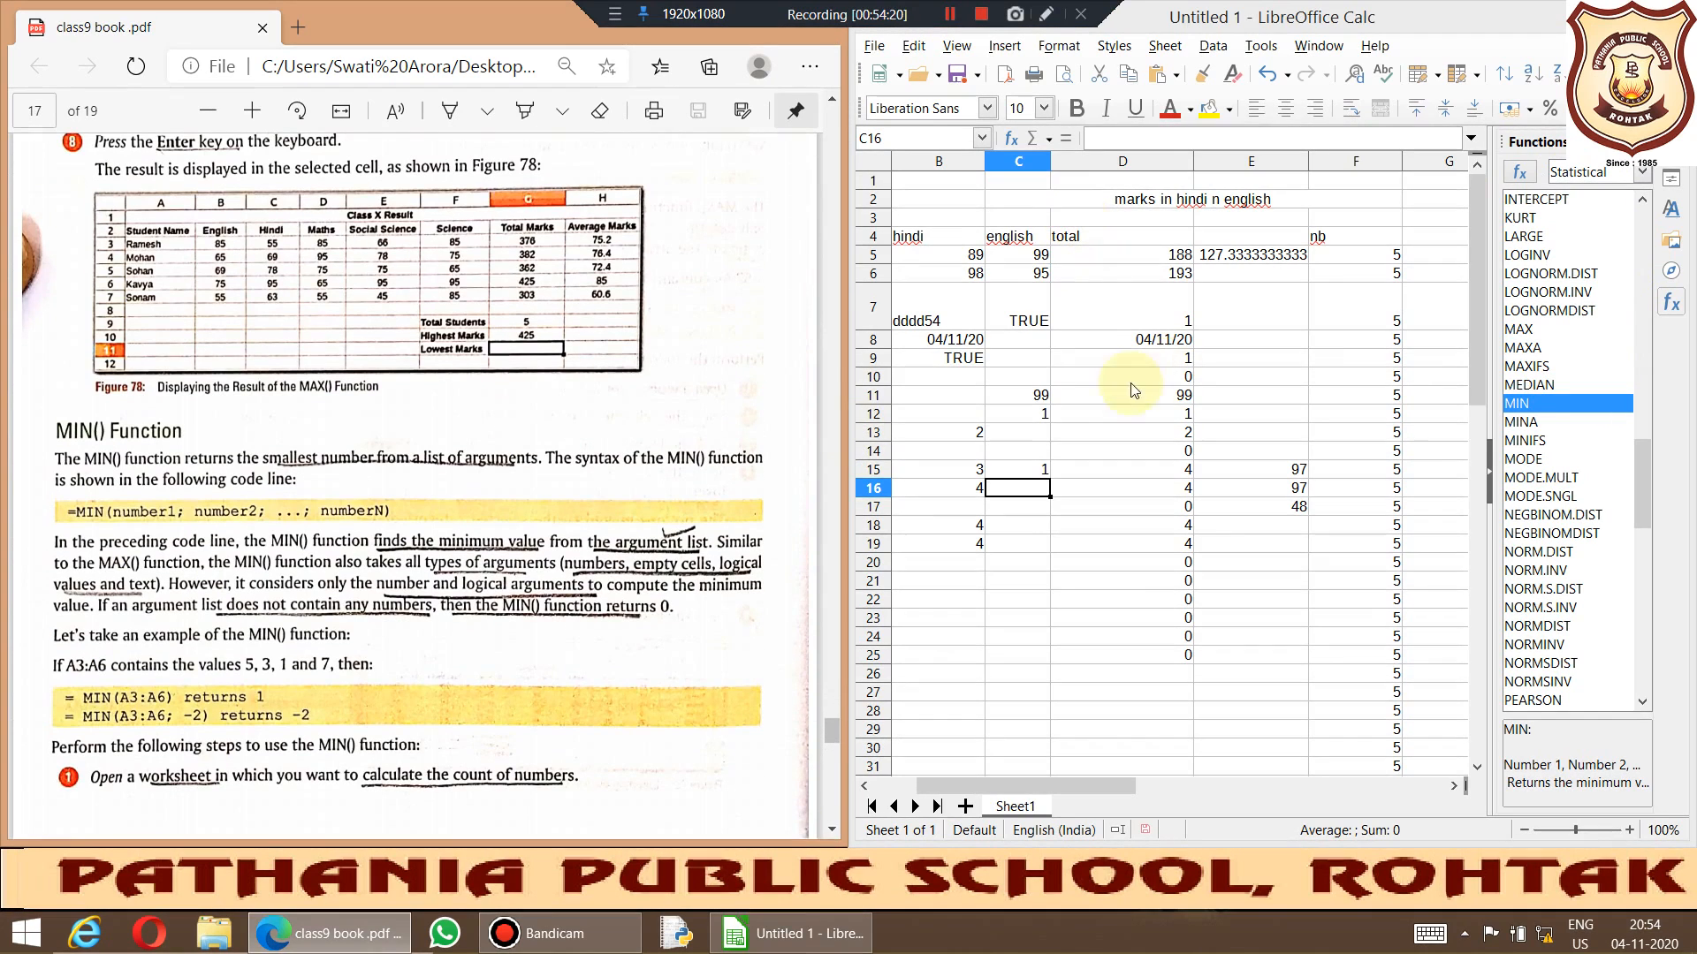
Step: Enter -5 in C8 of the english column and insert the MIN function in C18 as =MIN(C8)
left_click(1025, 344)
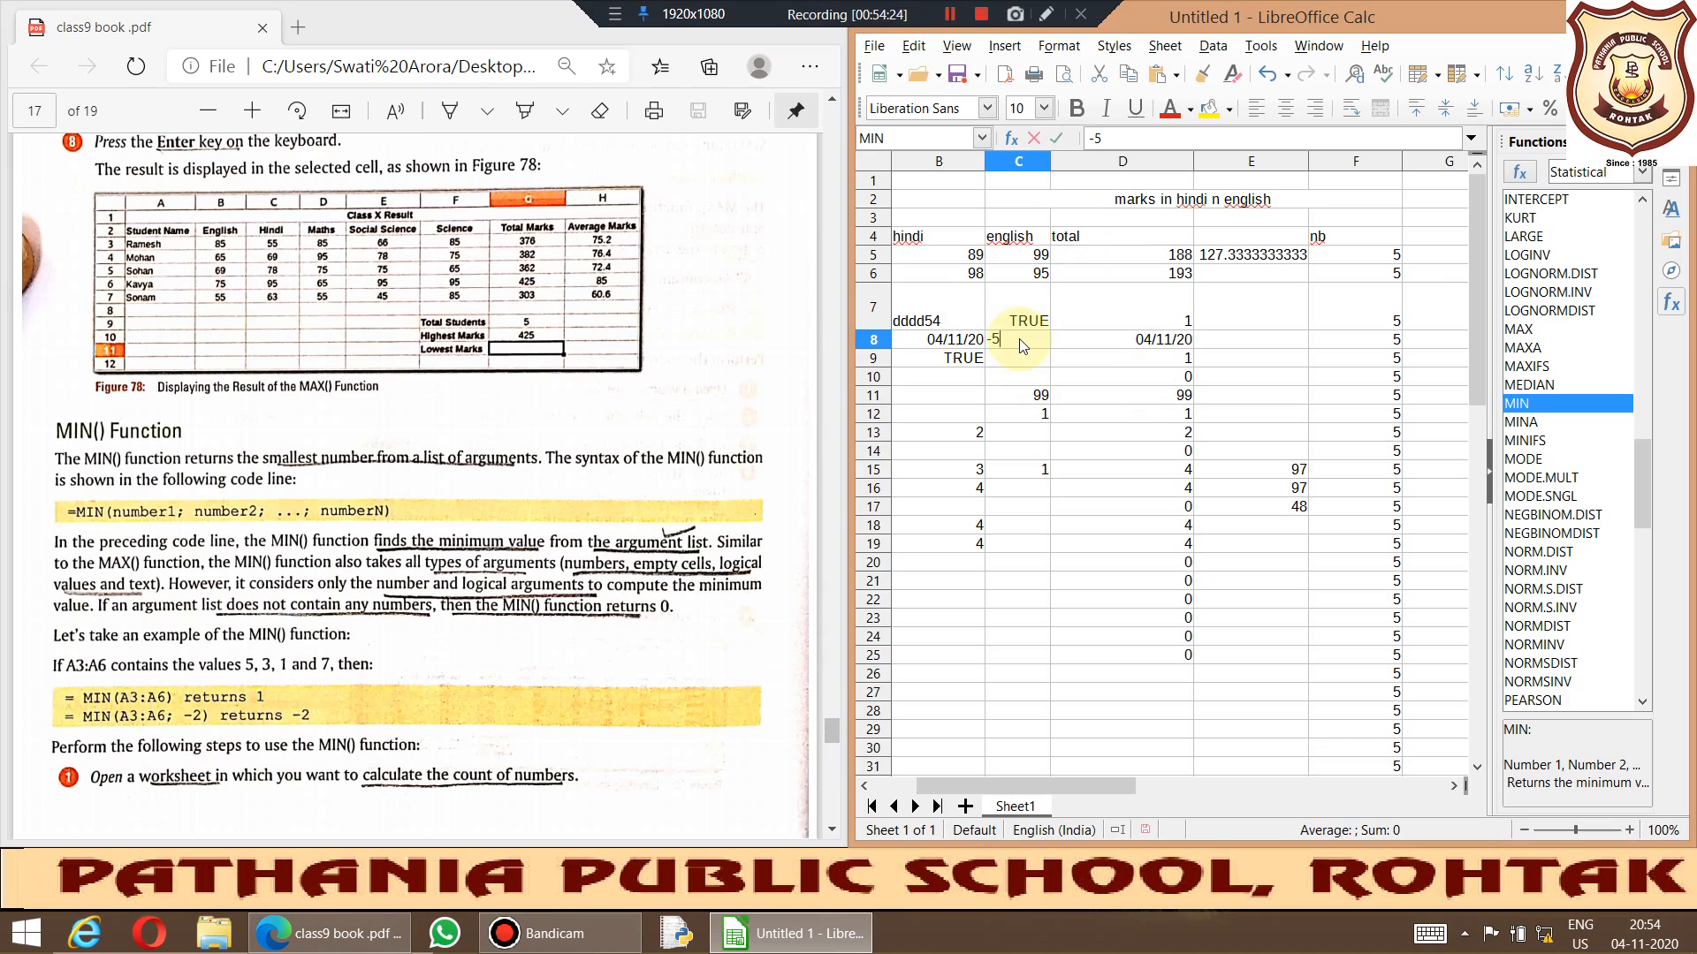
type("-5")
left_click(1020, 527)
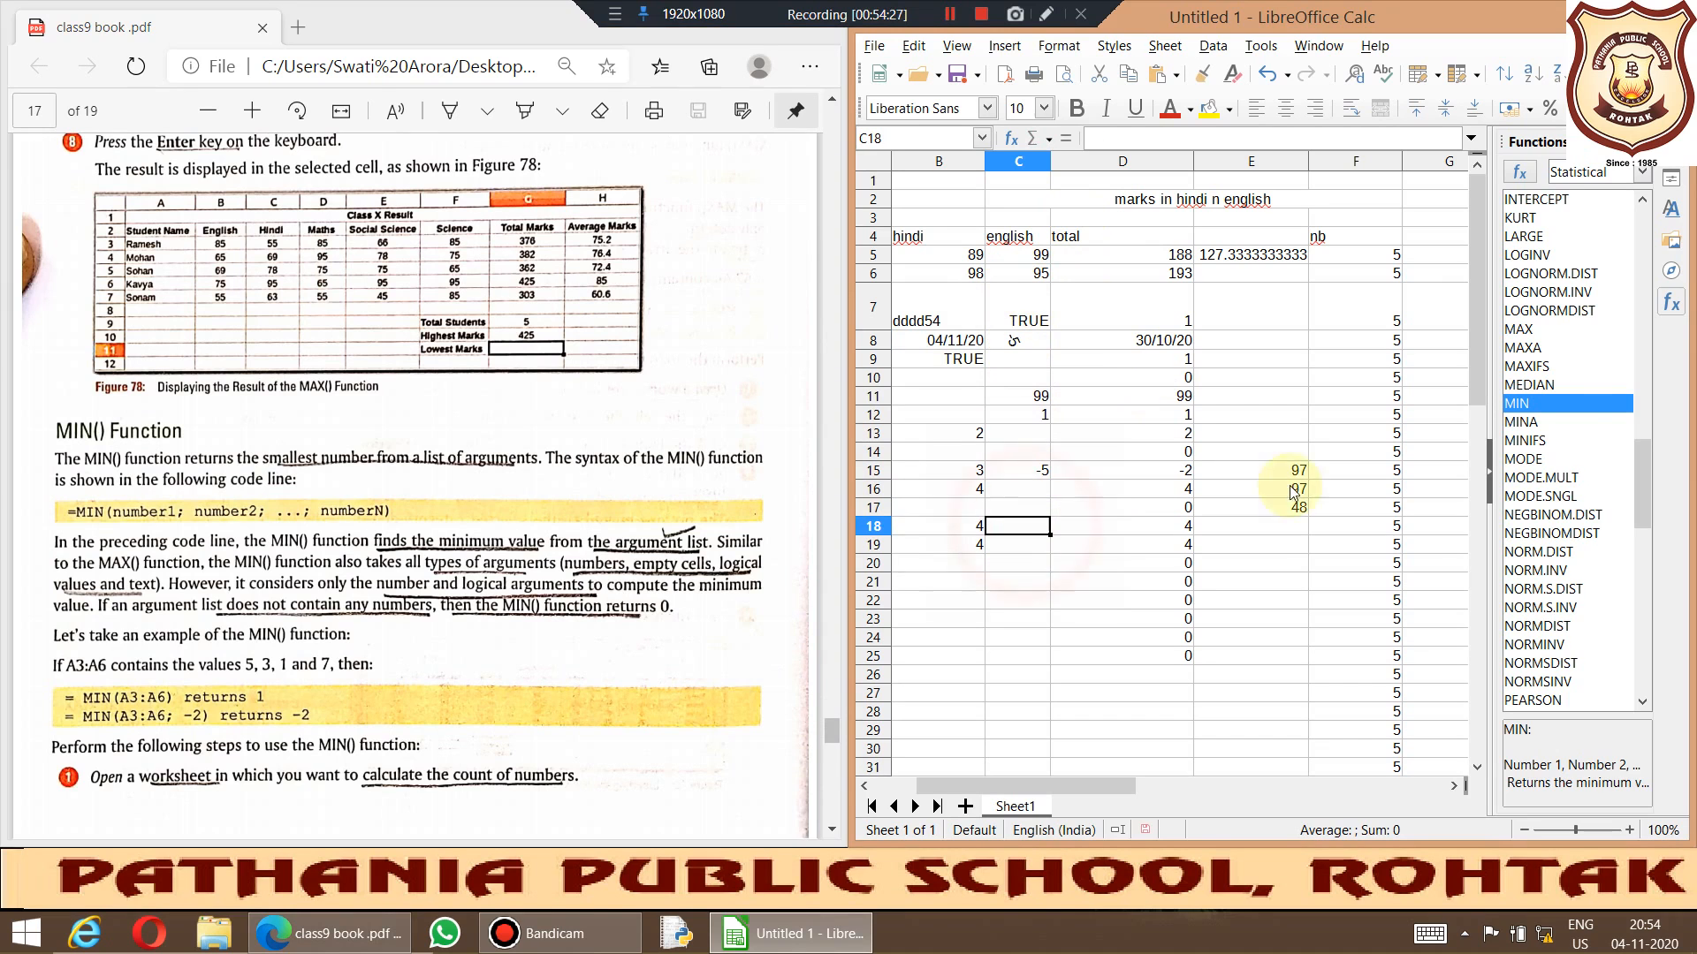
double_click(1528, 405)
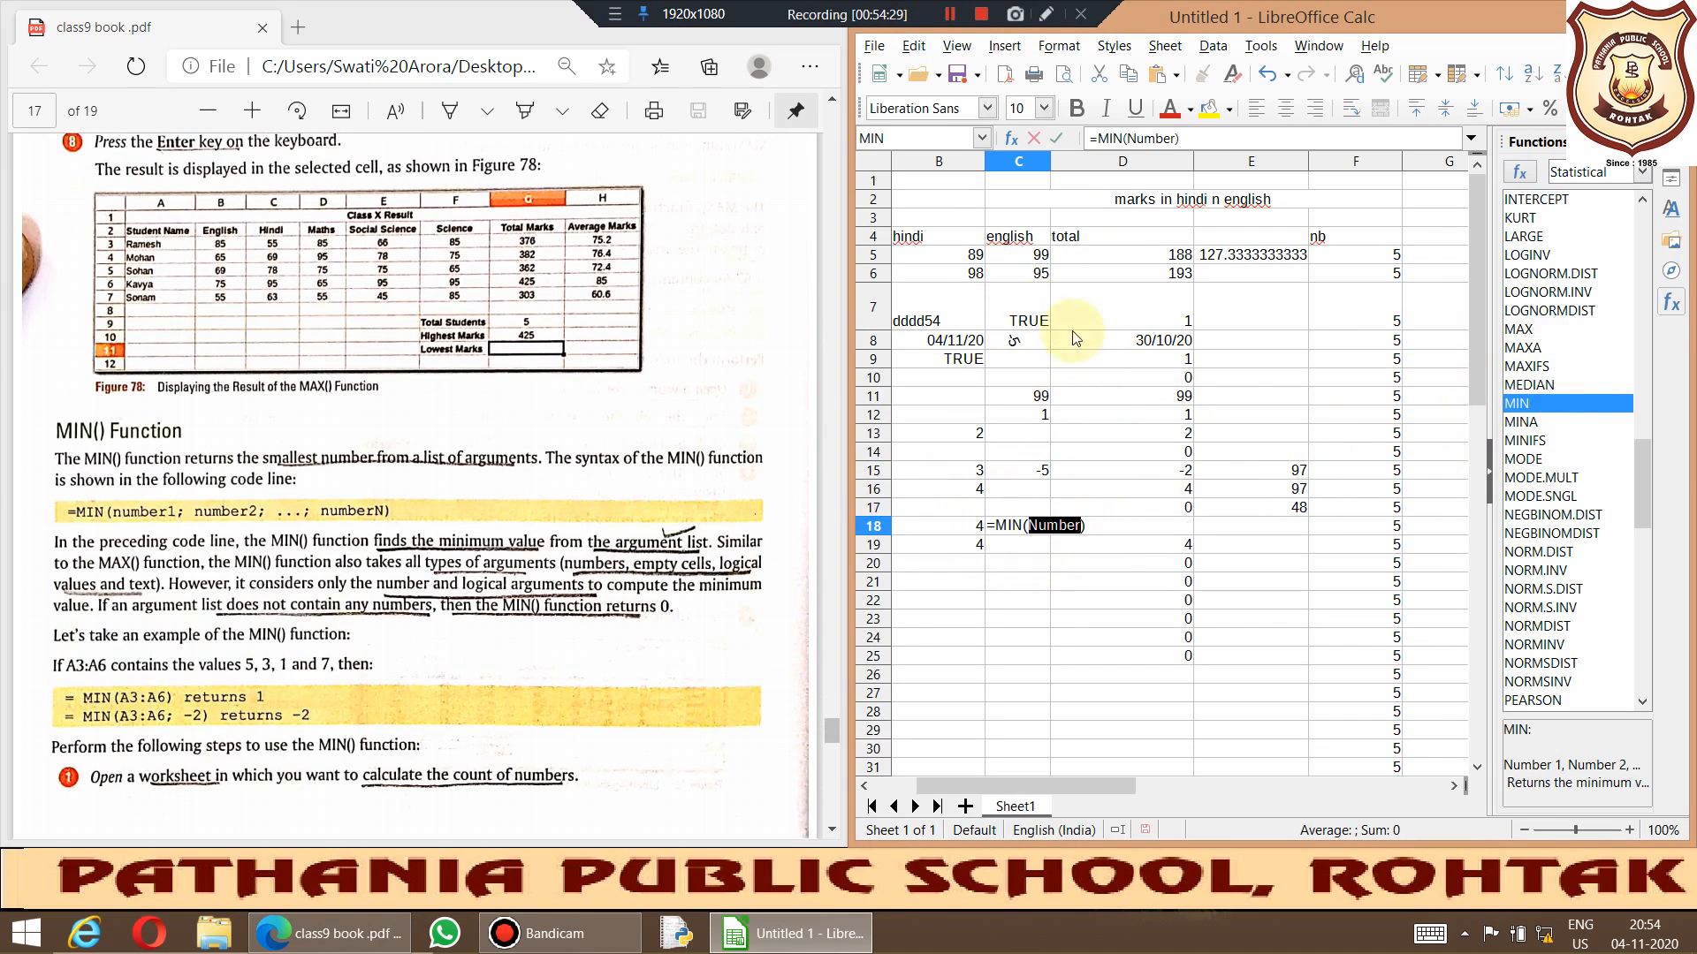
left_click_drag(1017, 256, 1023, 350)
left_click(1023, 350)
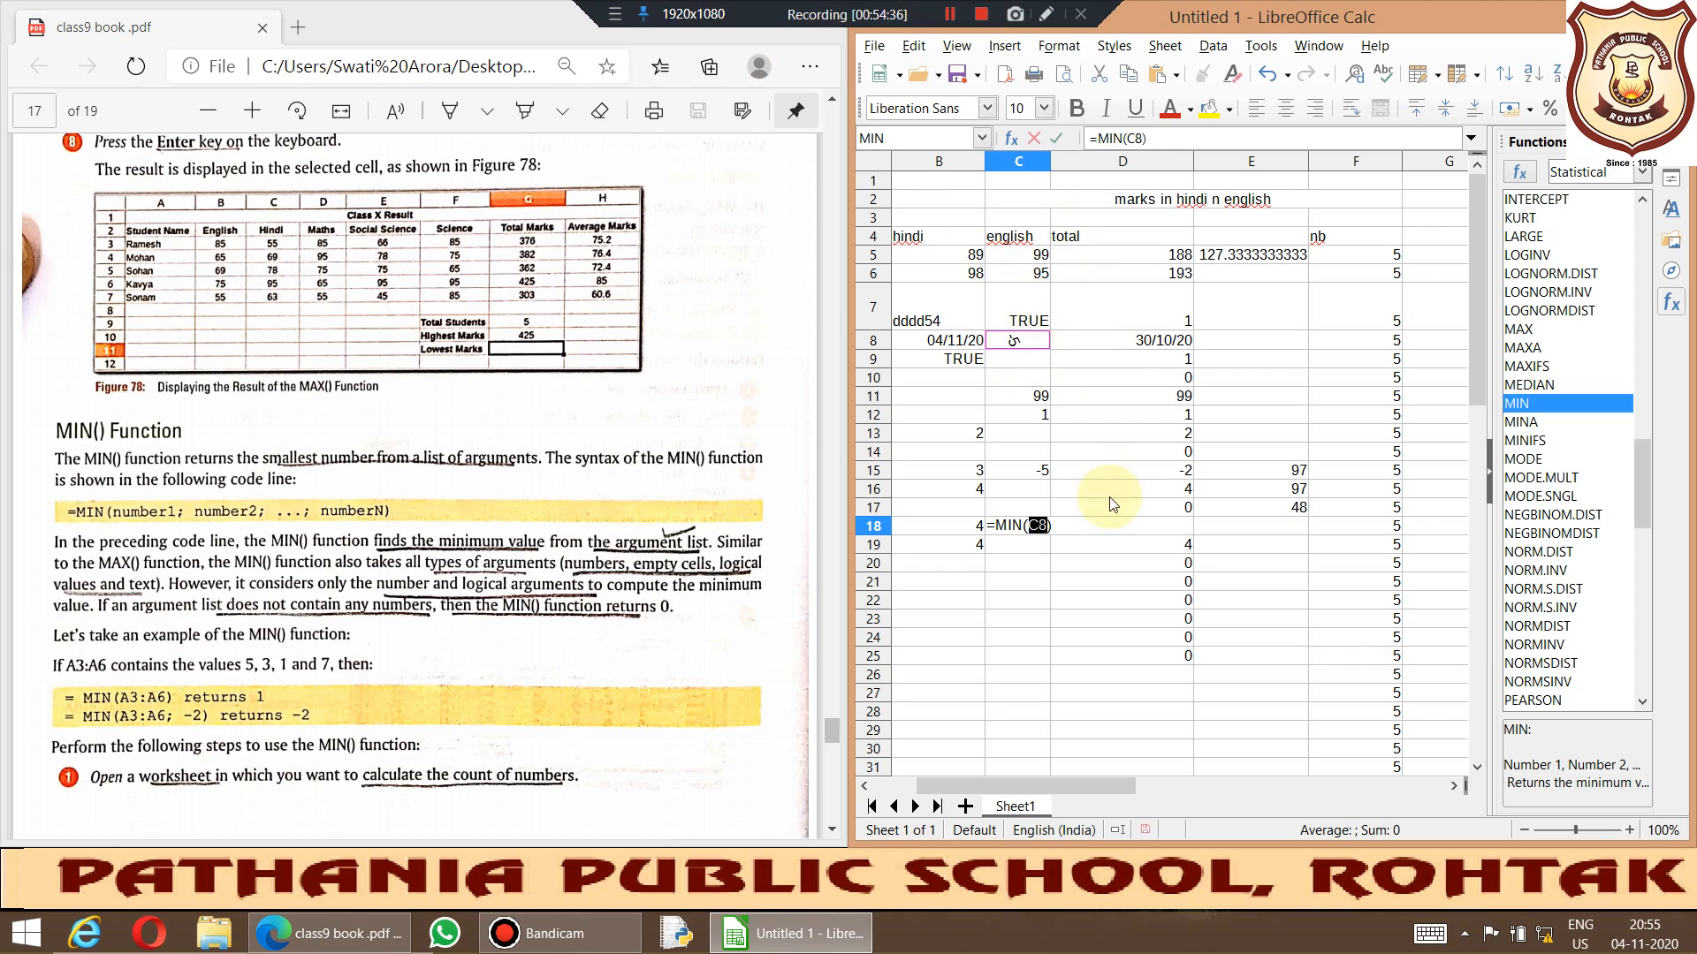
key("Return")
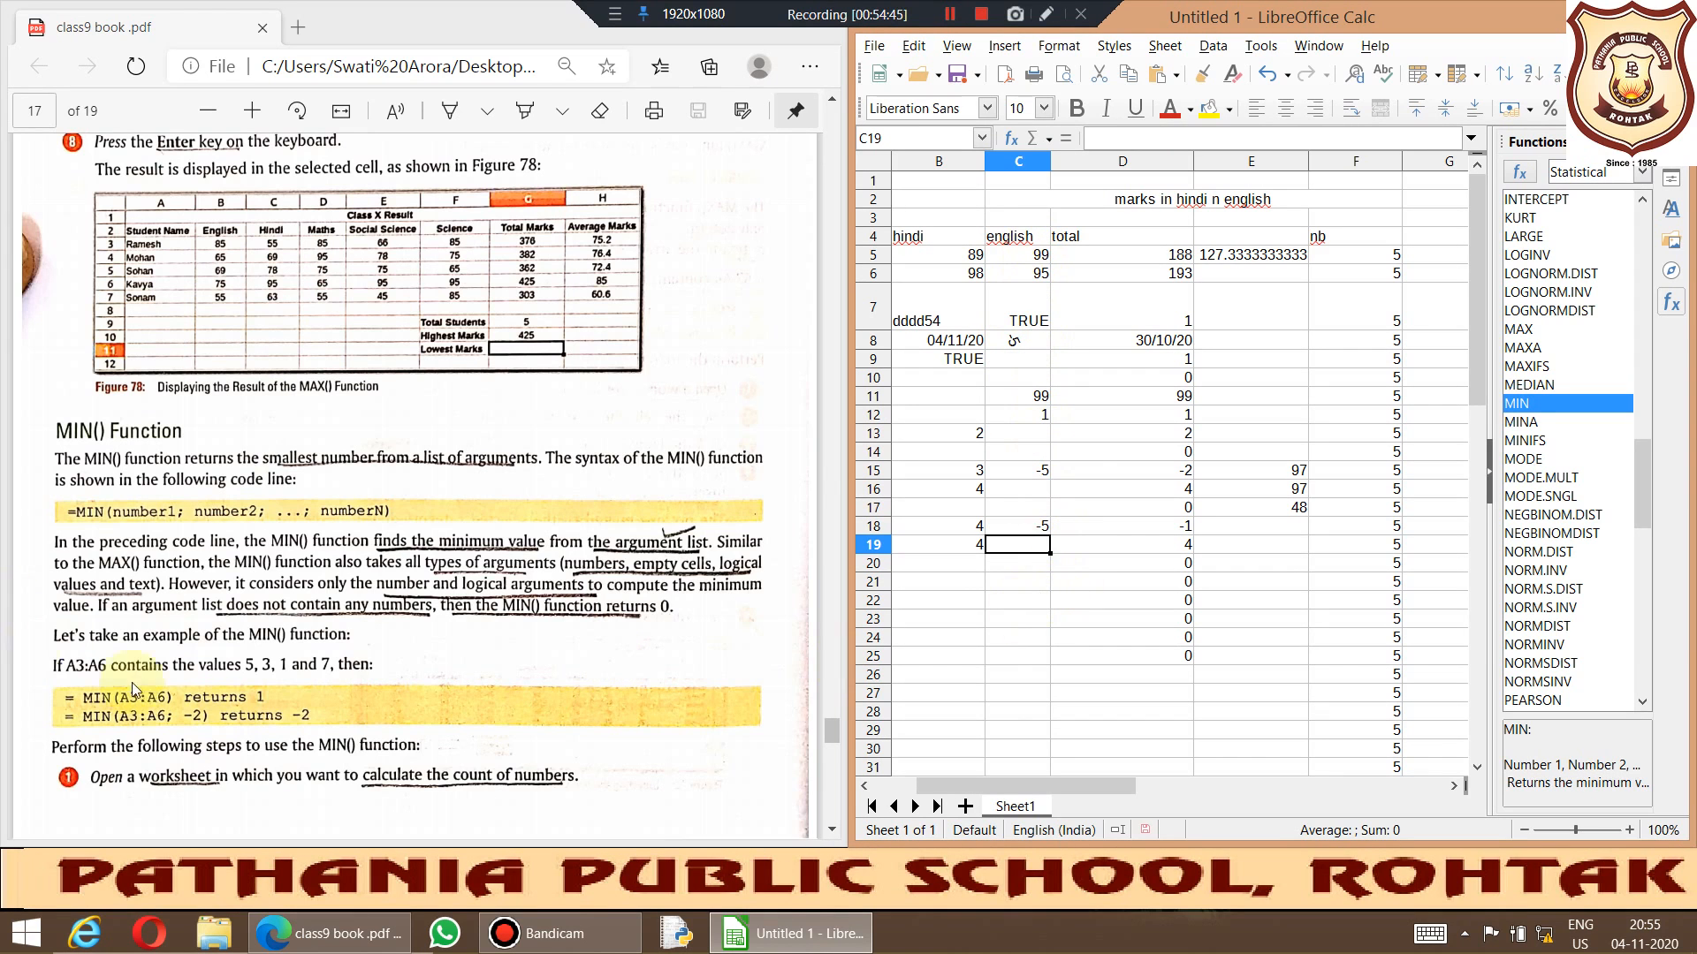
Step: Read on in the PDF textbook through the MIN() steps to the Activity and Assess Yourself exercises on page 19
left_click(459, 734)
scroll(459, 734, "down", 3)
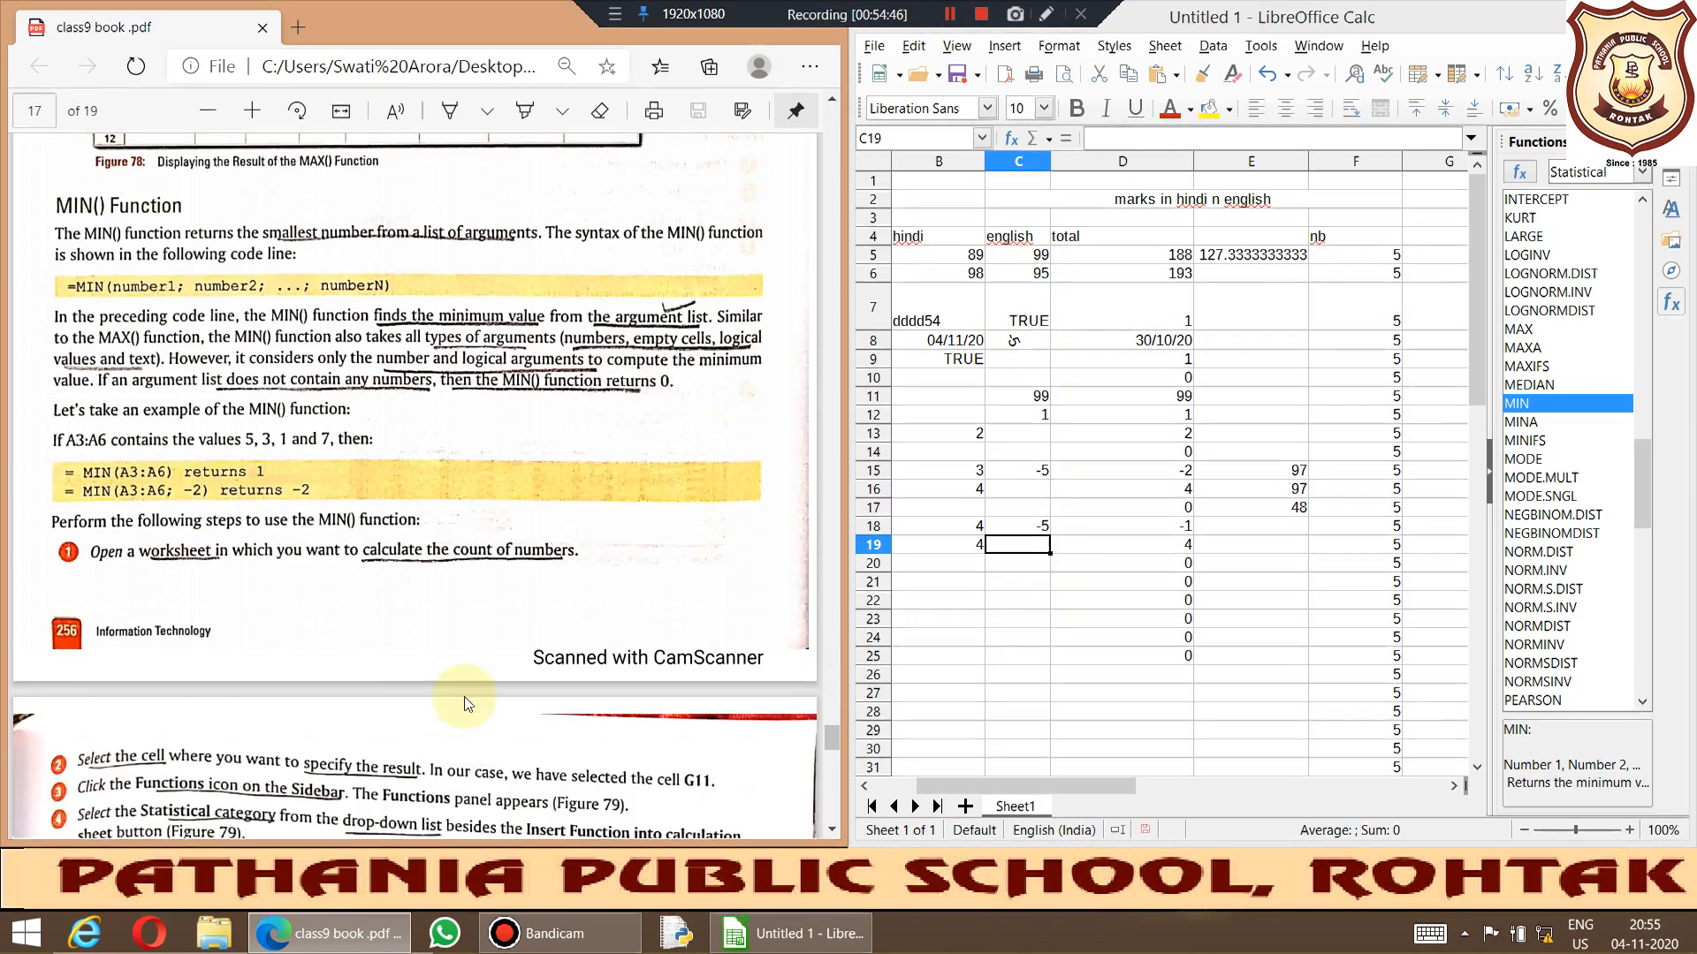
scroll(464, 696, "down", 7)
scroll(341, 502, "down", 12)
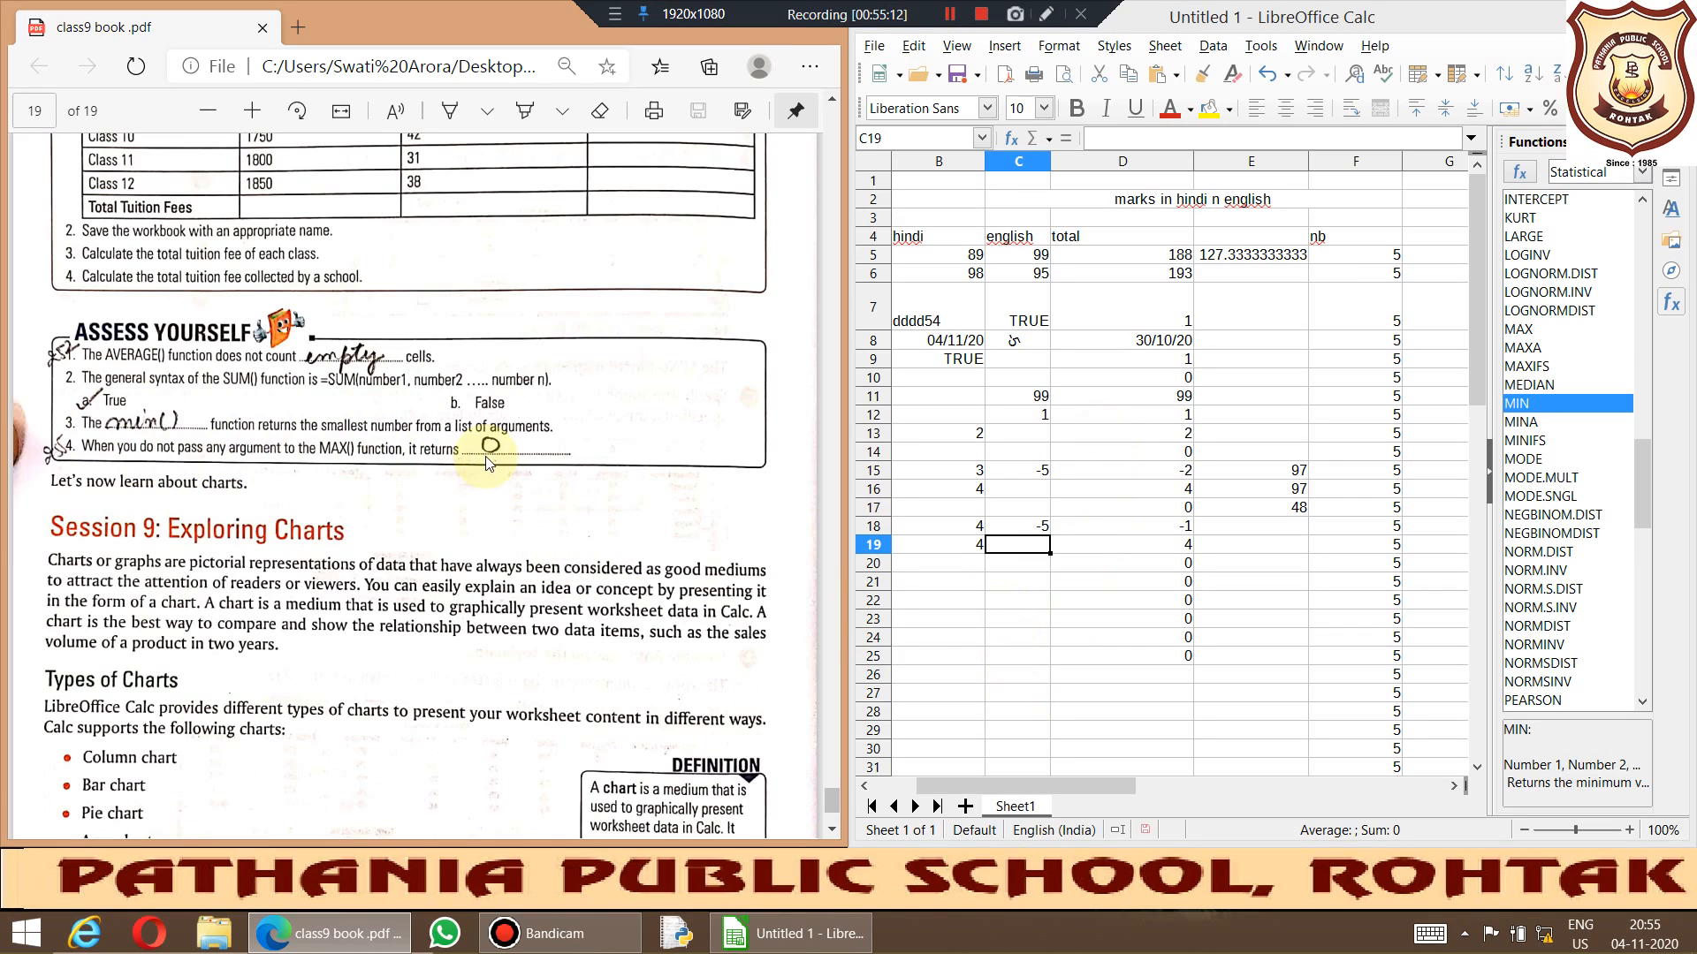
scroll(487, 464, "up", 4)
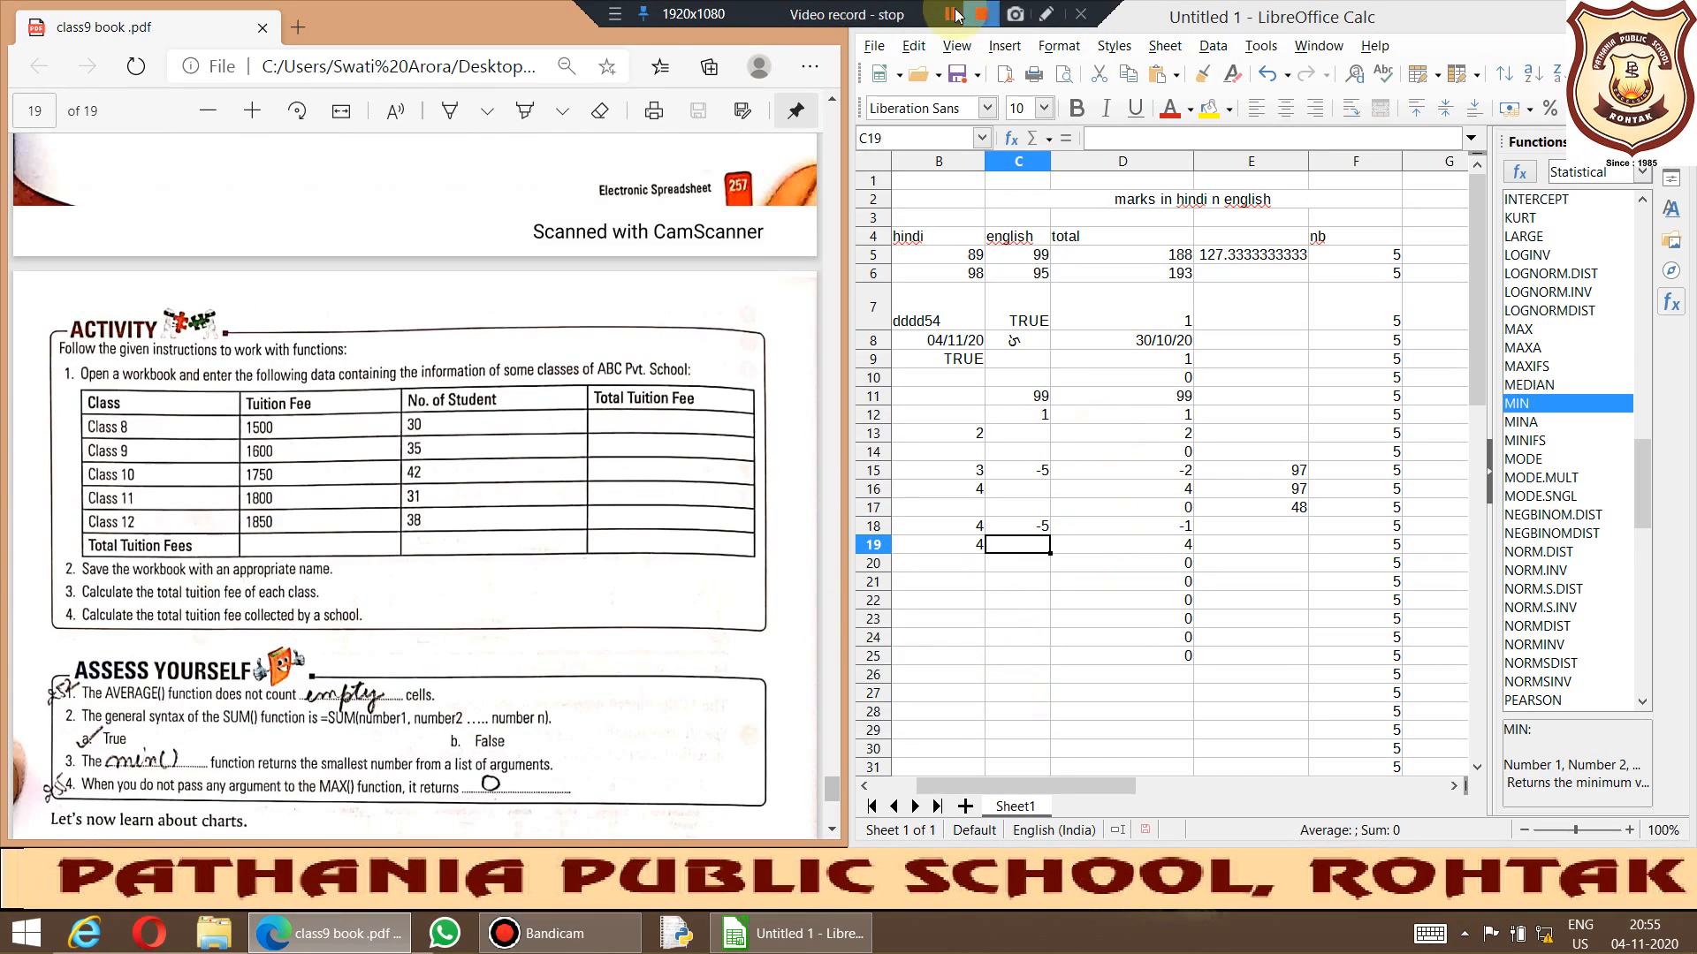